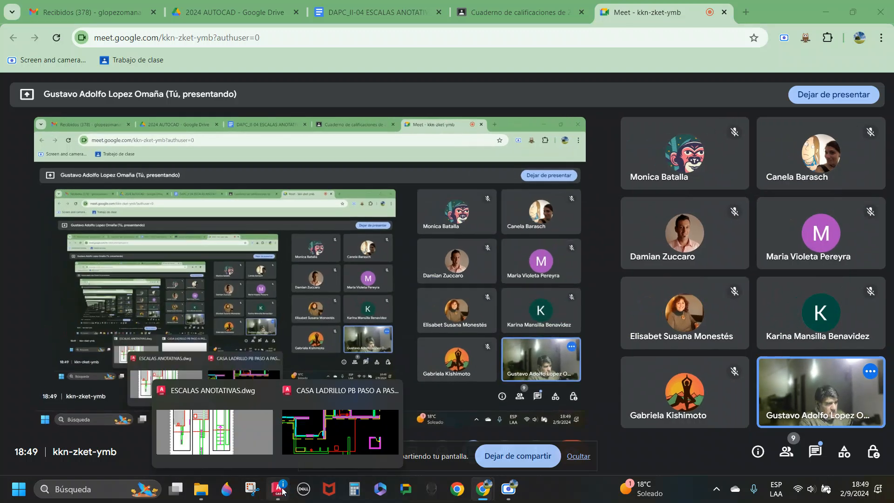
Step: Switch to the AutoCAD drawing CASA LADRILLO PB PASO A PASO A and bring the area around the entrance door into view
{"action": "left_click", "coordinate": [345, 387]}
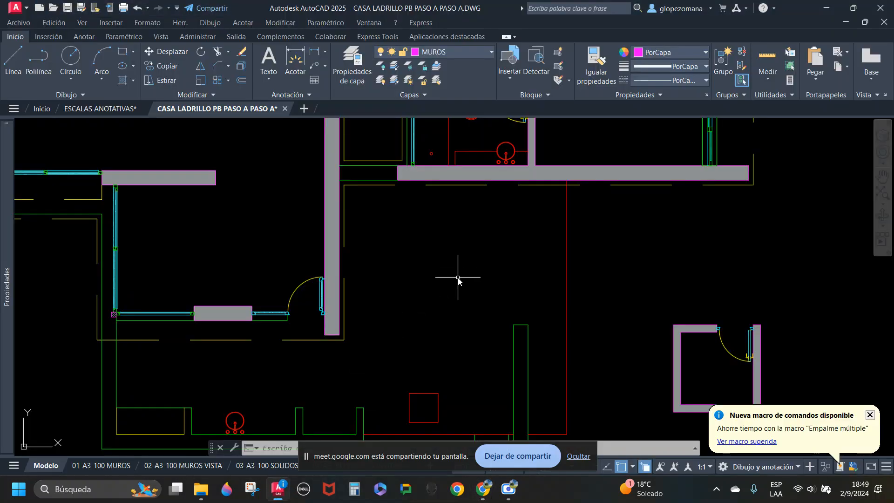
{"action": "scroll", "coordinate": [398, 231], "scroll_direction": "down", "scroll_amount": 2}
{"action": "middle_click_drag", "start_coordinate": [397, 236], "coordinate": [391, 193]}
{"action": "middle_click_drag", "start_coordinate": [440, 226], "coordinate": [511, 302]}
{"action": "scroll", "coordinate": [411, 279], "scroll_direction": "up", "scroll_amount": 4}
{"action": "middle_click_drag", "start_coordinate": [410, 279], "coordinate": [502, 301]}
{"action": "key", "text": "Escape"}
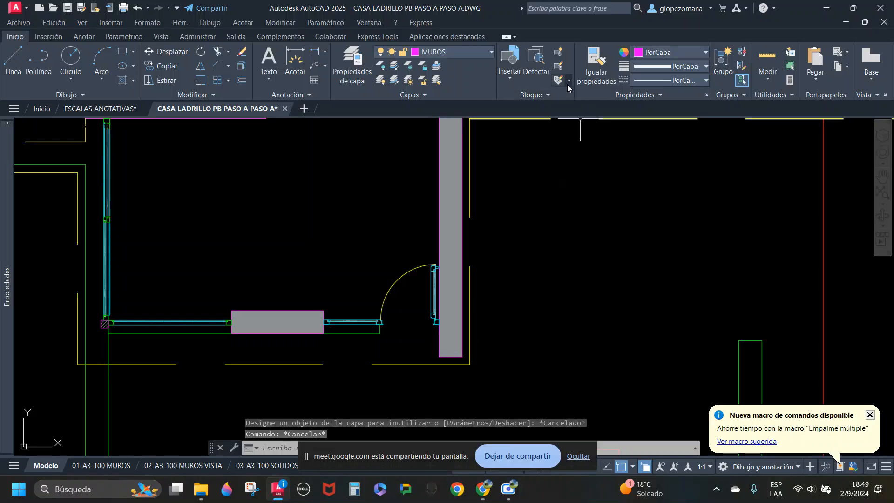
Step: Freeze the layers of the dashed yellow projection lines and the red sanitary fixtures by picking one object of each
{"action": "left_click", "coordinate": [408, 80]}
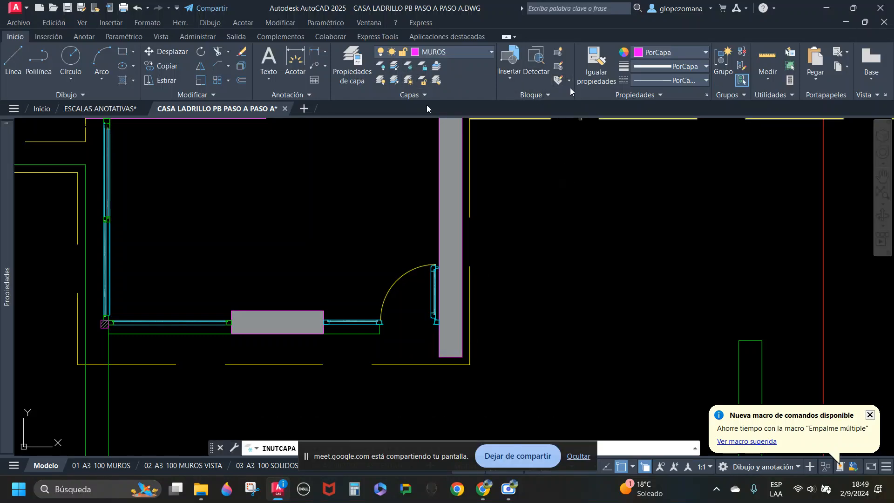
{"action": "left_click", "coordinate": [469, 163]}
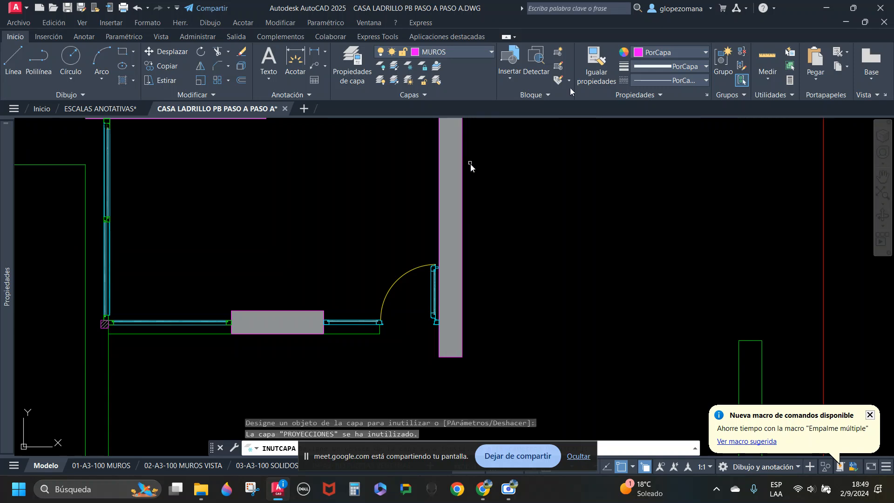
{"action": "scroll", "coordinate": [320, 329], "scroll_direction": "up", "scroll_amount": 2}
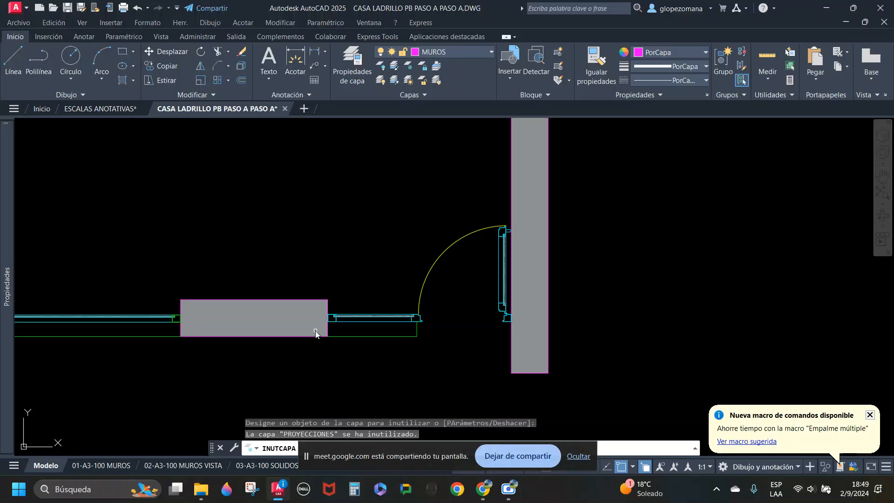
{"action": "scroll", "coordinate": [406, 338], "scroll_direction": "down", "scroll_amount": 4}
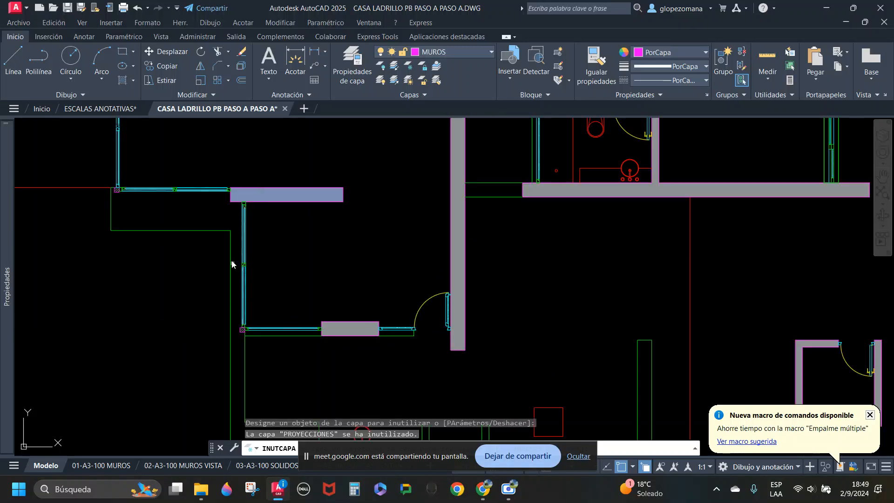
{"action": "left_click", "coordinate": [596, 176]}
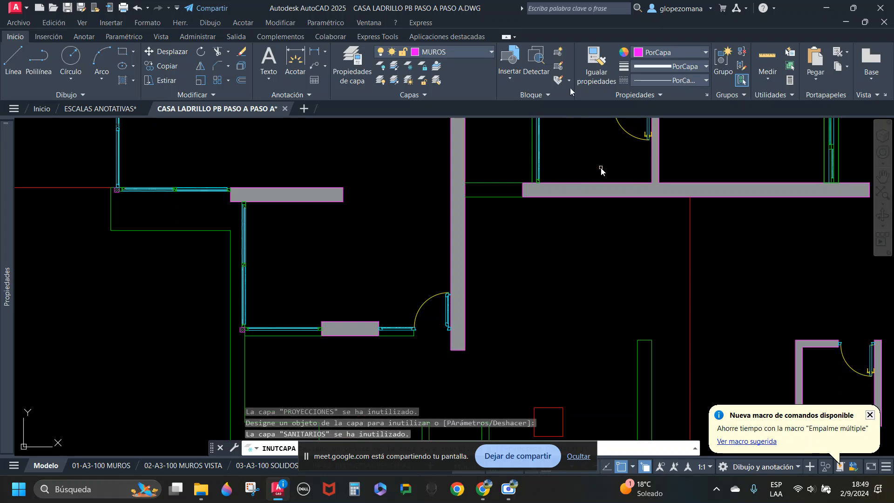
{"action": "scroll", "coordinate": [581, 199], "scroll_direction": "up", "scroll_amount": 4}
{"action": "key", "text": "Escape"}
Step: Freeze the door and window layers by picking an interior door and the window in the upper wall
{"action": "middle_click_drag", "start_coordinate": [527, 243], "coordinate": [474, 266]}
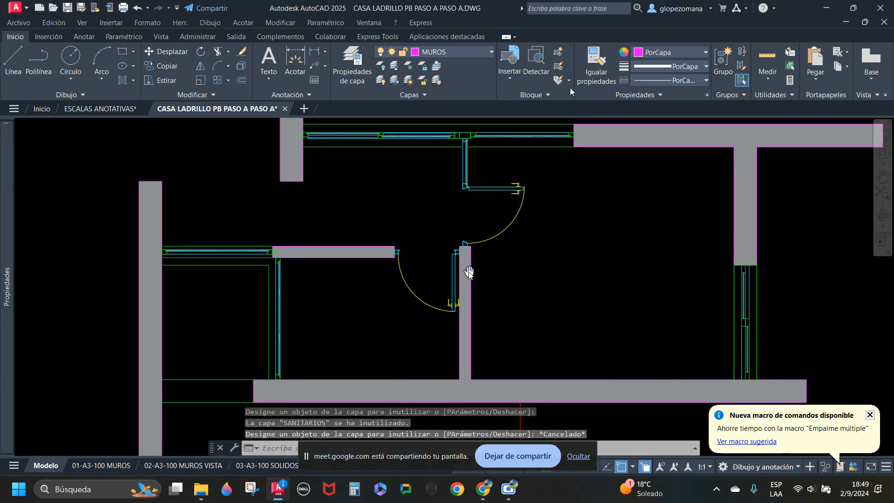
{"action": "key", "text": "Escape"}
{"action": "key", "text": "Return"}
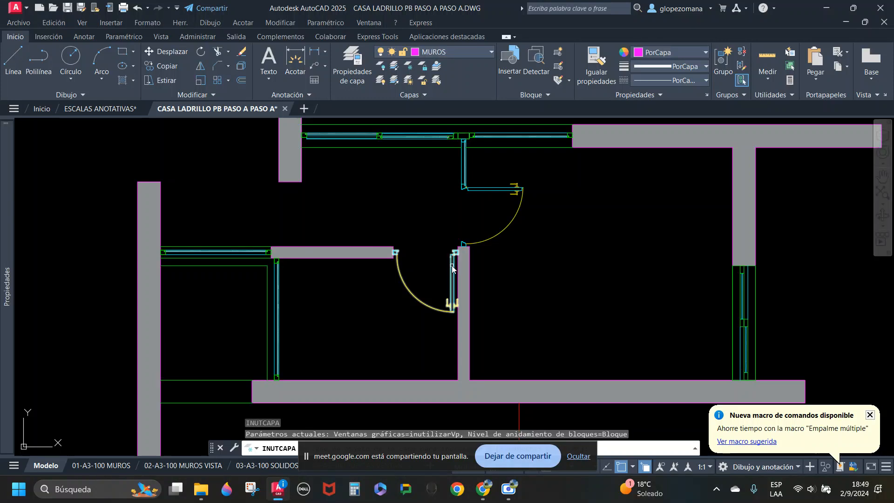
{"action": "left_click", "coordinate": [452, 266]}
{"action": "left_click", "coordinate": [487, 136]}
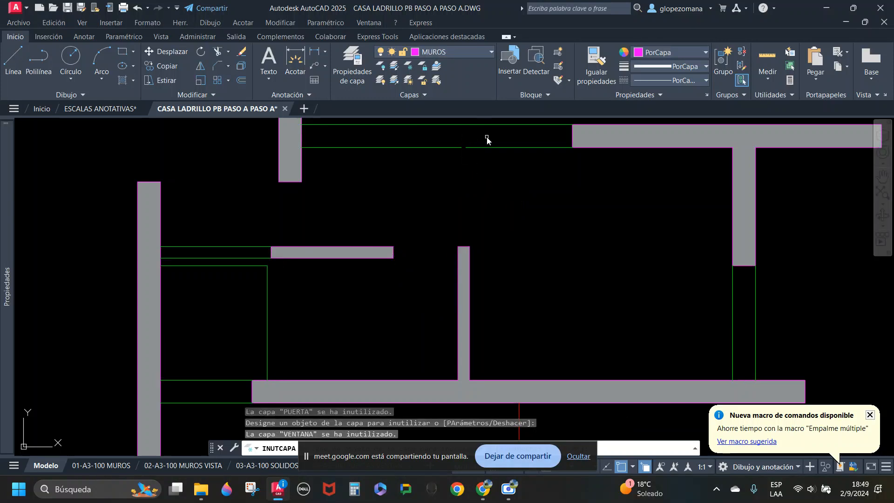
{"action": "middle_click_drag", "start_coordinate": [493, 238], "coordinate": [596, 160]}
{"action": "scroll", "coordinate": [455, 230], "scroll_direction": "down", "scroll_amount": 3}
{"action": "scroll", "coordinate": [428, 331], "scroll_direction": "up", "scroll_amount": 5}
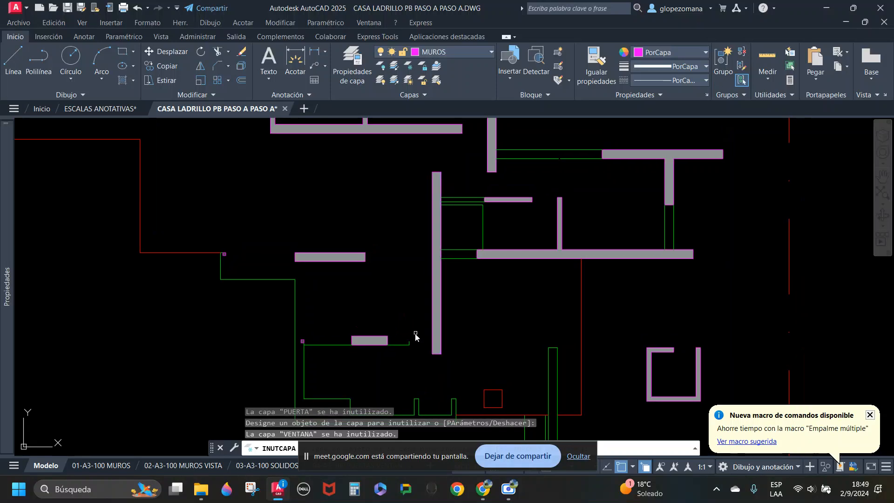
{"action": "scroll", "coordinate": [426, 350], "scroll_direction": "down", "scroll_amount": 3}
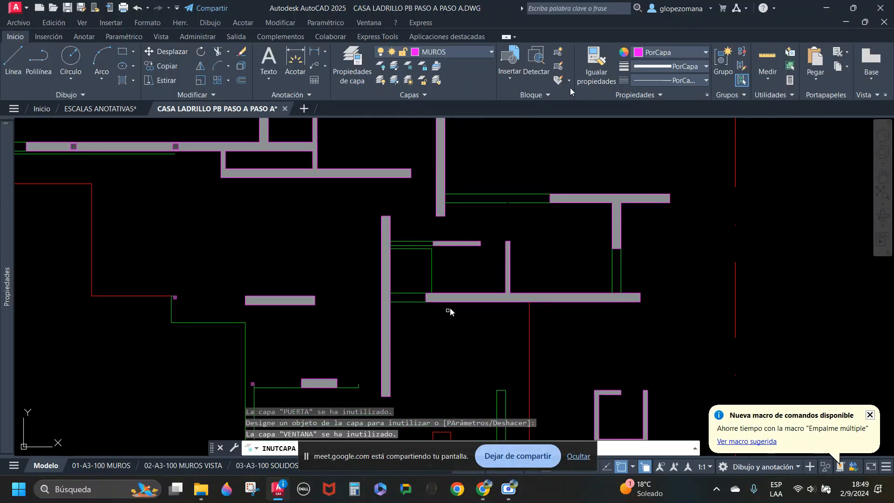
{"action": "scroll", "coordinate": [501, 258], "scroll_direction": "up", "scroll_amount": 4}
{"action": "scroll", "coordinate": [469, 254], "scroll_direction": "up", "scroll_amount": 2}
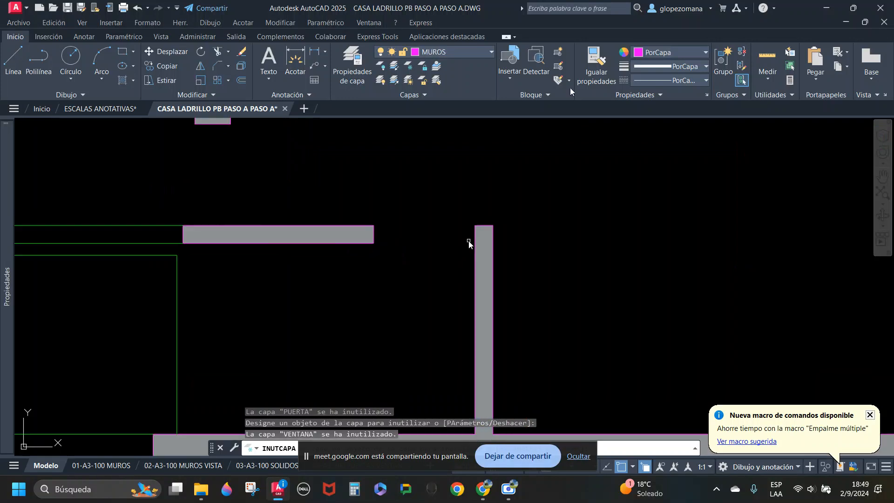
{"action": "scroll", "coordinate": [458, 253], "scroll_direction": "down", "scroll_amount": 2}
{"action": "key", "text": "Escape"}
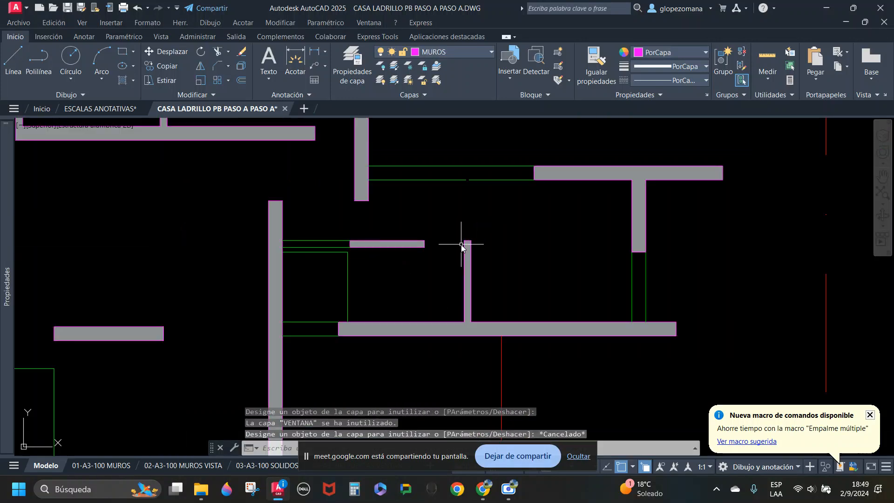
Step: Copy the short horizontal wall, the vertical partition and the long lower wall around the interior door opening to the empty area beside the plan
{"action": "scroll", "coordinate": [467, 245], "scroll_direction": "up", "scroll_amount": 2}
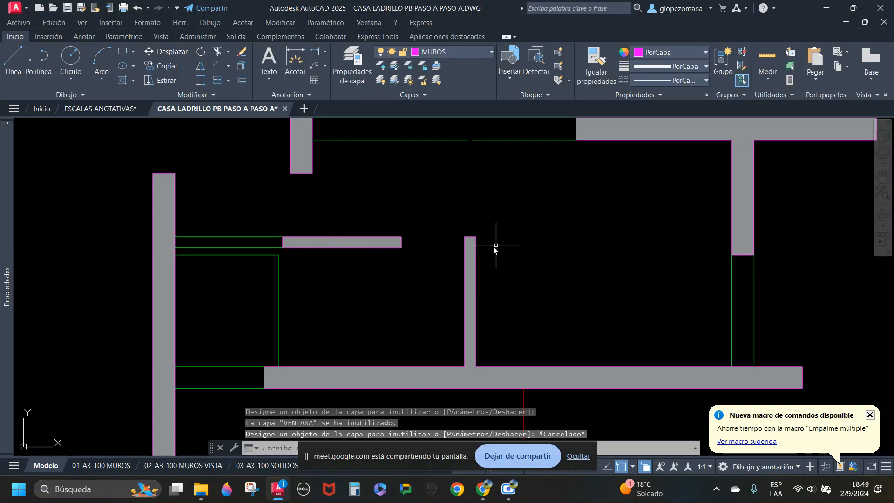
{"action": "scroll", "coordinate": [428, 238], "scroll_direction": "up", "scroll_amount": 3}
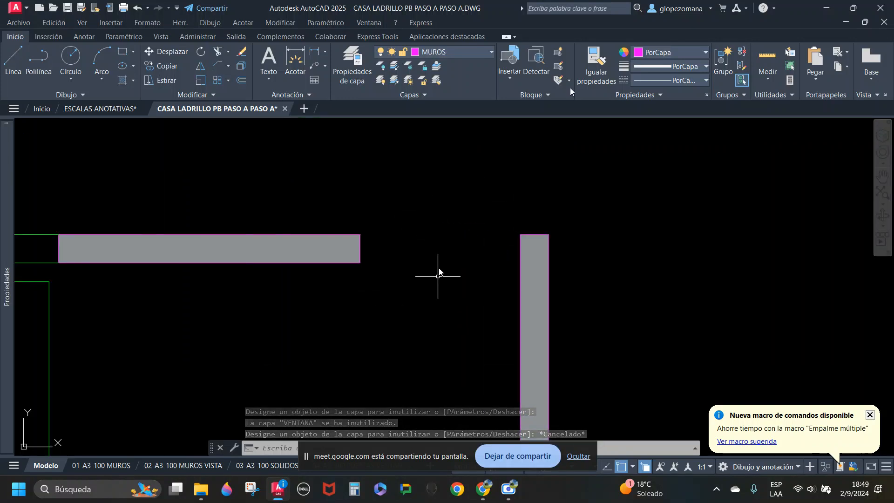
{"action": "scroll", "coordinate": [438, 276], "scroll_direction": "down", "scroll_amount": 3}
{"action": "left_click", "coordinate": [506, 211]}
{"action": "left_click", "coordinate": [399, 295]}
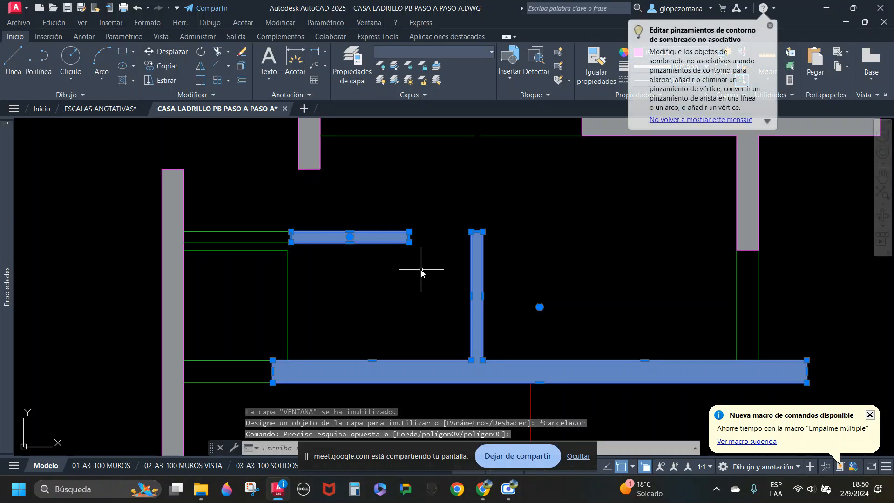
{"action": "type", "text": "co"}
{"action": "key", "text": "Return"}
{"action": "left_click", "coordinate": [404, 271]}
{"action": "scroll", "coordinate": [445, 280], "scroll_direction": "down", "scroll_amount": 5}
{"action": "left_click", "coordinate": [710, 266]}
{"action": "key", "text": "Escape"}
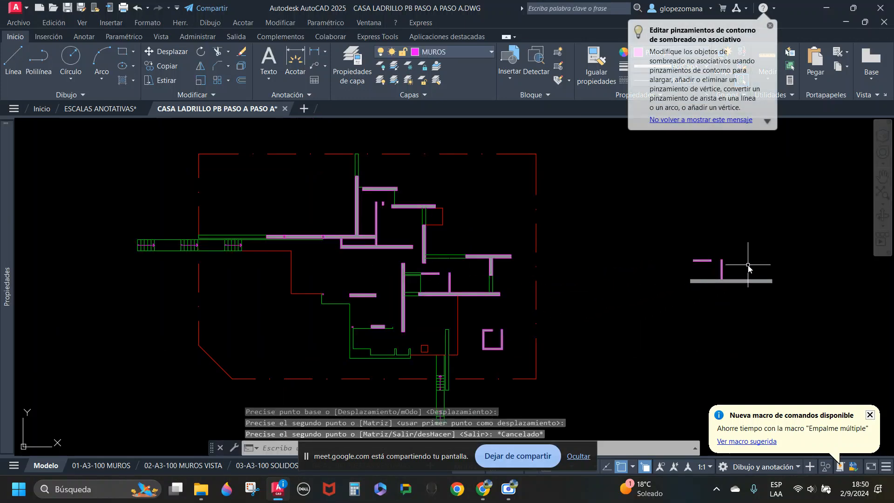
Step: Thaw the PUERTA layer
{"action": "scroll", "coordinate": [745, 264], "scroll_direction": "up", "scroll_amount": 8}
{"action": "key", "text": "Escape"}
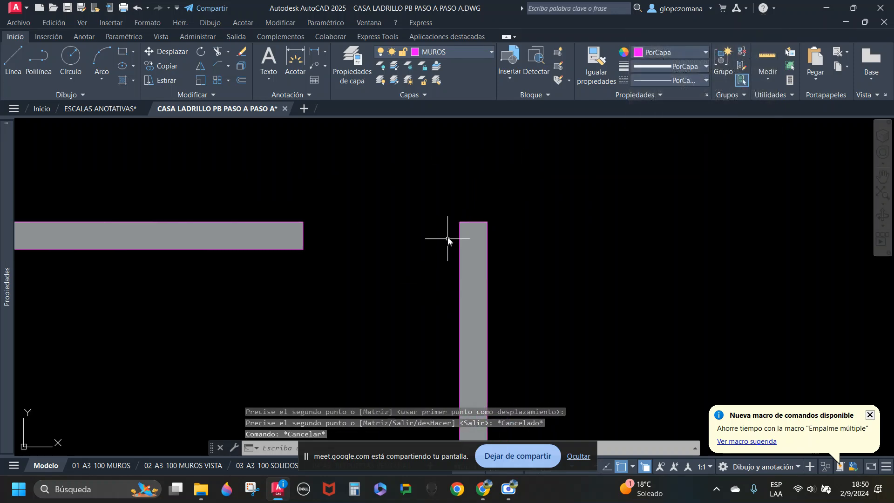
{"action": "left_click", "coordinate": [490, 52]}
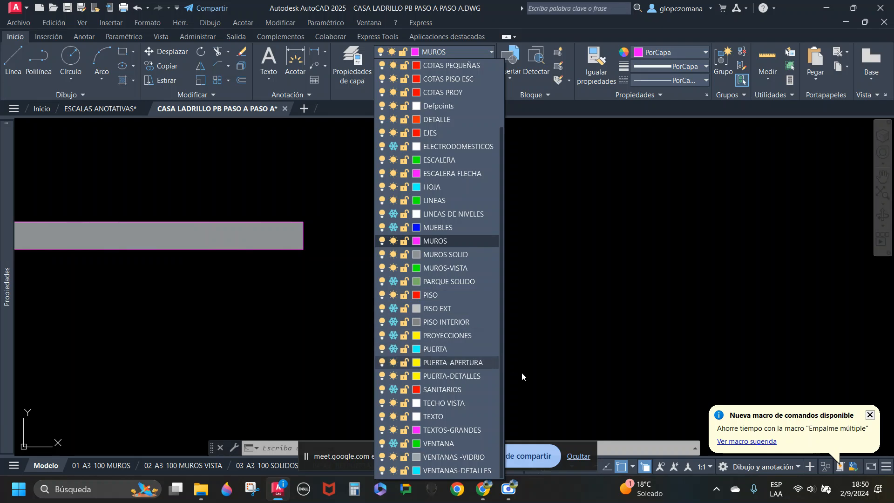
{"action": "left_click", "coordinate": [393, 350]}
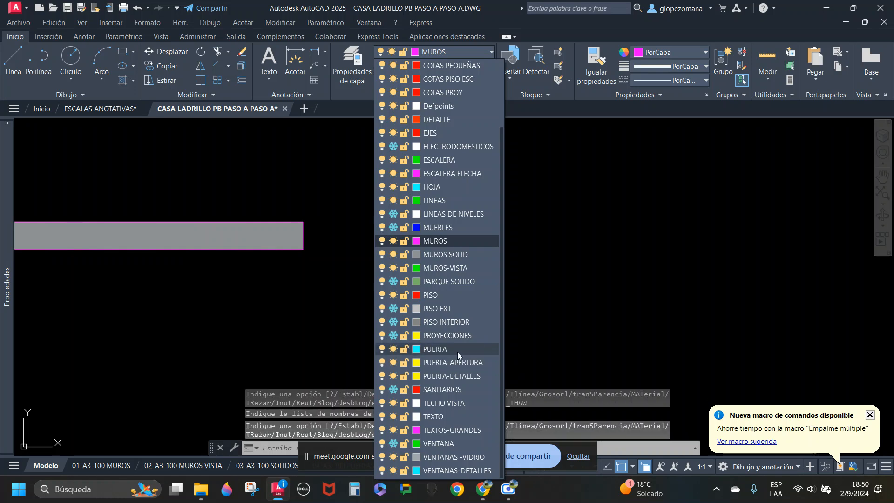
{"action": "left_click", "coordinate": [616, 263]}
Step: Examine the existing interior doors and their jambs in the plan, and return to the door opening in the copied walls
{"action": "scroll", "coordinate": [484, 263], "scroll_direction": "down", "scroll_amount": 5}
{"action": "scroll", "coordinate": [298, 284], "scroll_direction": "up", "scroll_amount": 6}
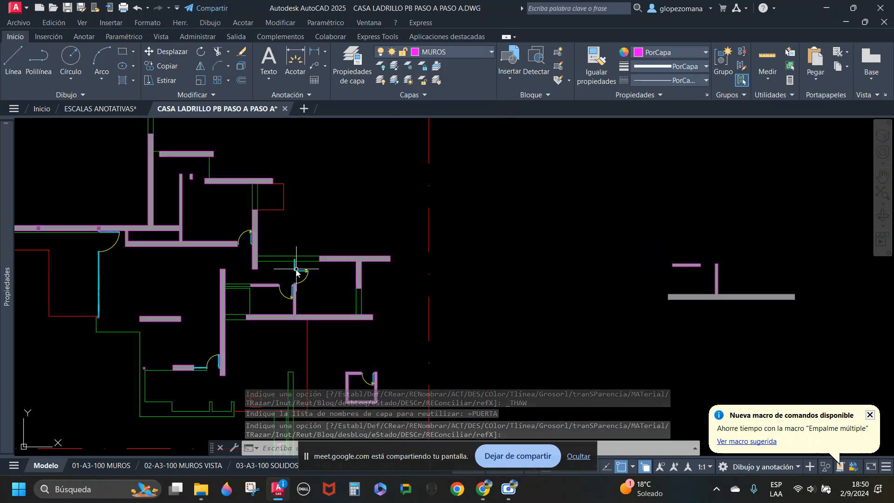
{"action": "scroll", "coordinate": [287, 281], "scroll_direction": "up", "scroll_amount": 4}
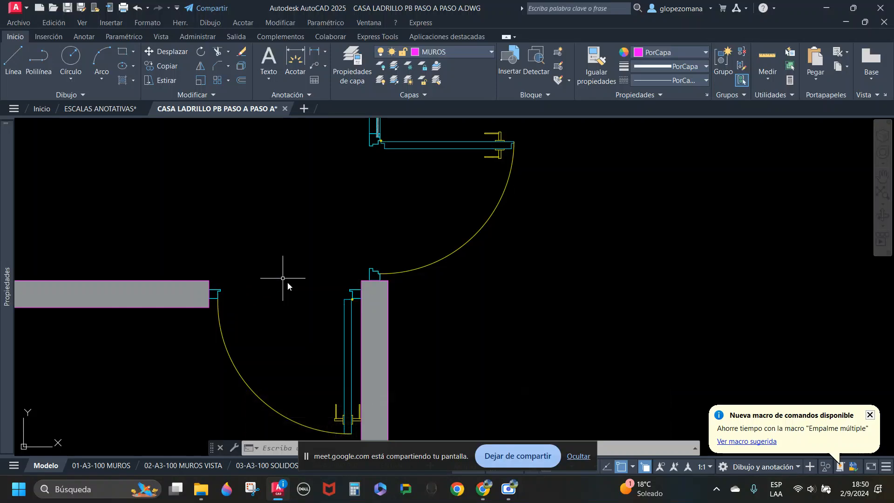
{"action": "scroll", "coordinate": [368, 330], "scroll_direction": "down", "scroll_amount": 4}
{"action": "scroll", "coordinate": [638, 300], "scroll_direction": "down", "scroll_amount": 4}
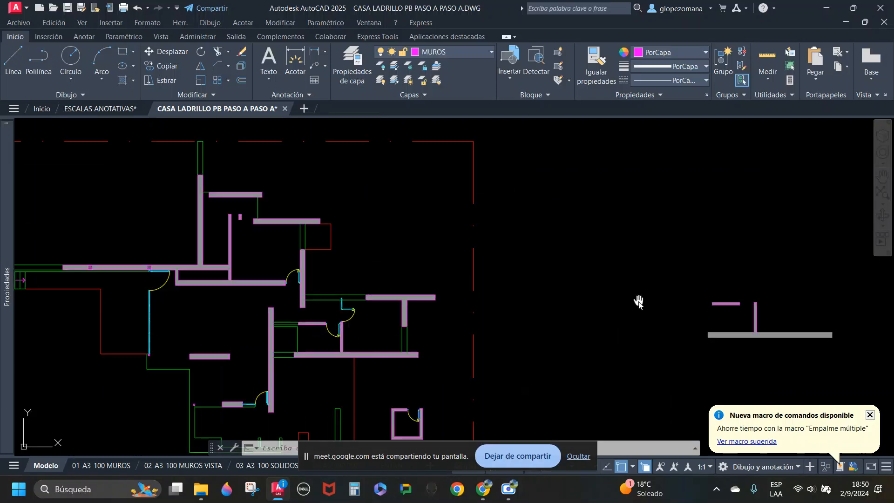
{"action": "scroll", "coordinate": [489, 309], "scroll_direction": "up", "scroll_amount": 7}
{"action": "middle_click_drag", "start_coordinate": [425, 278], "coordinate": [405, 274]}
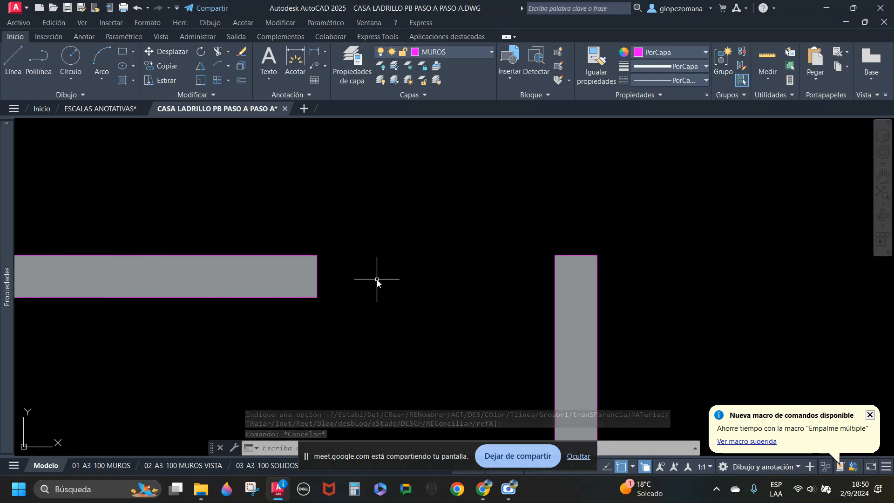
{"action": "type", "text": "l"}
{"action": "key", "text": "Return"}
{"action": "key", "text": "Escape"}
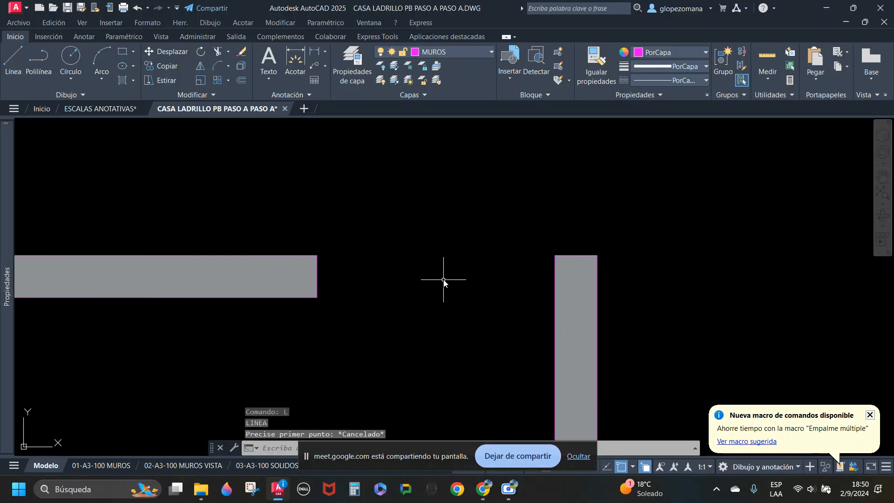
{"action": "scroll", "coordinate": [529, 272], "scroll_direction": "down", "scroll_amount": 2}
{"action": "middle_click_drag", "start_coordinate": [478, 233], "coordinate": [408, 218]}
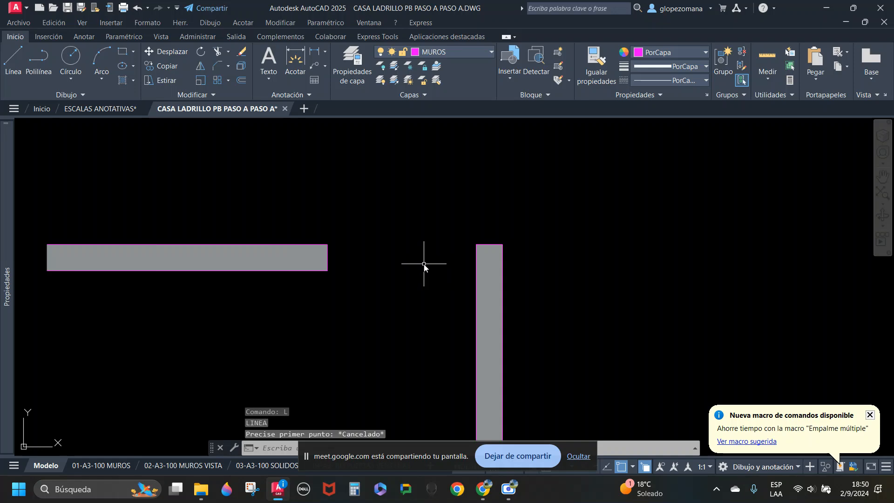
{"action": "middle_click_drag", "start_coordinate": [424, 264], "coordinate": [408, 241]}
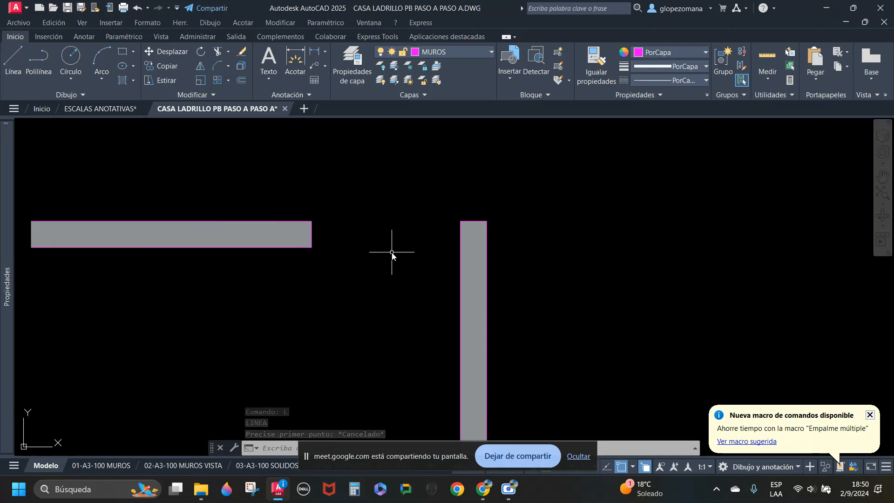
{"action": "key", "text": "Return"}
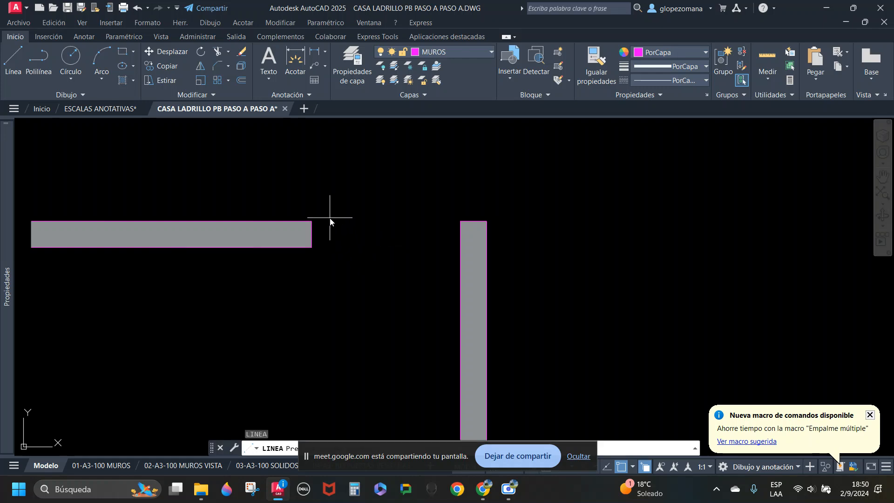
{"action": "scroll", "coordinate": [330, 222], "scroll_direction": "up", "scroll_amount": 4}
{"action": "left_click", "coordinate": [294, 225]}
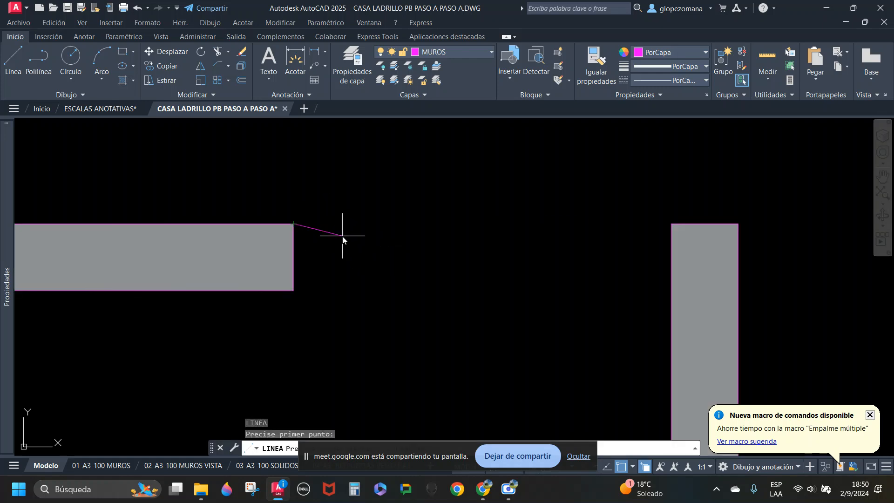
Step: Make PUERTA the current layer and draw a small rectangle for the door jamb from the upper end corner of the copied horizontal wall
{"action": "left_click", "coordinate": [471, 52]}
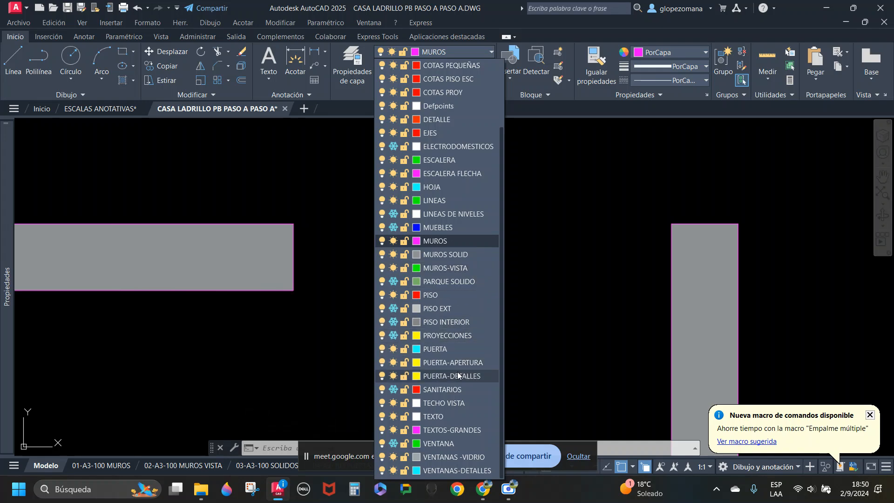
{"action": "left_click", "coordinate": [434, 350]}
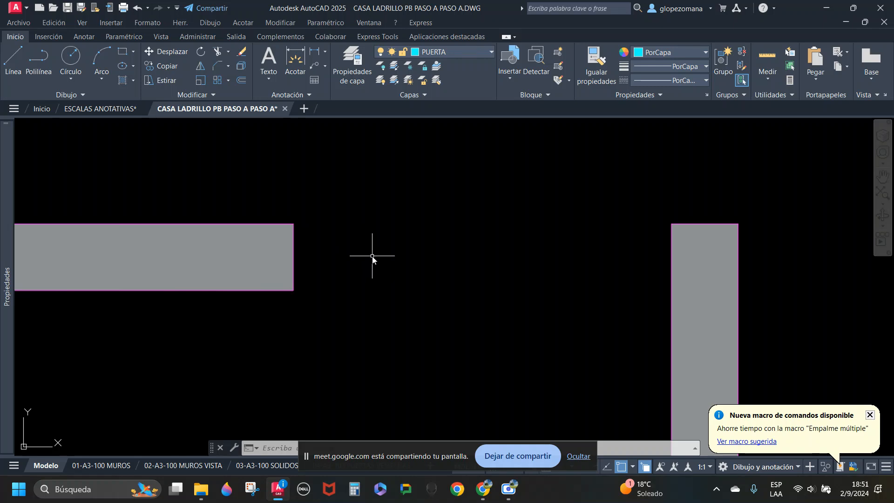
{"action": "type", "text": "rec"}
{"action": "key", "text": "Return"}
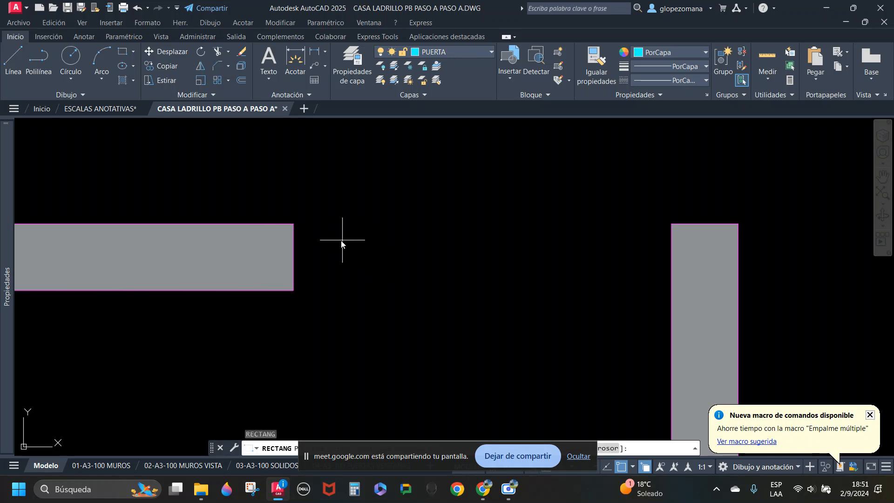
{"action": "left_click", "coordinate": [294, 223]}
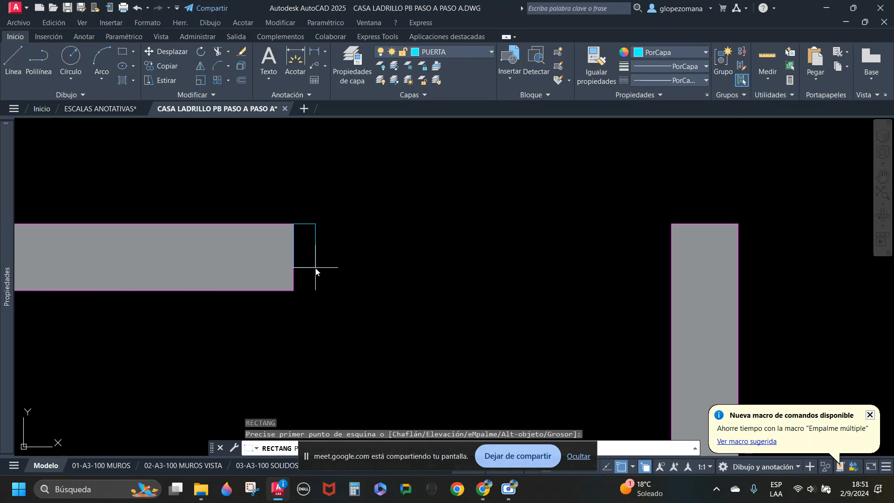
{"action": "left_click", "coordinate": [315, 267]}
{"action": "key", "text": "Escape"}
Step: Copy the jamb rectangle from its outer upper corner to the upper corner of the vertical wall across the opening
{"action": "type", "text": "copia"}
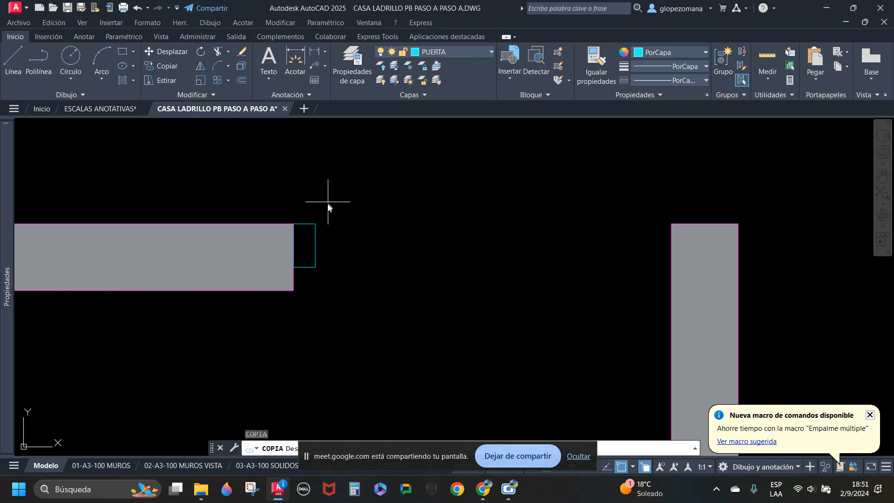
{"action": "key", "text": "Return"}
{"action": "left_click", "coordinate": [329, 200]}
{"action": "left_click", "coordinate": [313, 236]}
{"action": "key", "text": "Return"}
{"action": "left_click", "coordinate": [315, 224]}
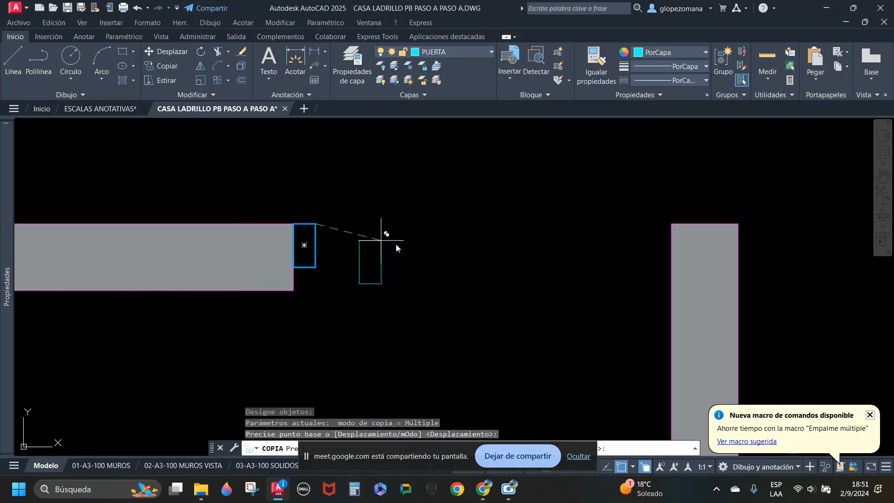
{"action": "left_click", "coordinate": [671, 224]}
{"action": "key", "text": "Escape"}
{"action": "scroll", "coordinate": [512, 238], "scroll_direction": "down", "scroll_amount": 2}
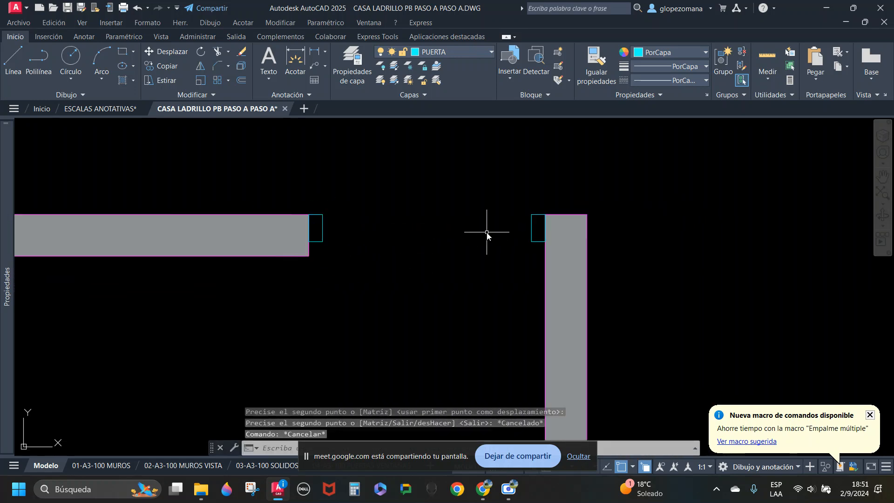
Step: Draw a freehand, nearly vertical line between the two jambs
{"action": "type", "text": "l"}
{"action": "key", "text": "Return"}
{"action": "left_click", "coordinate": [426, 191]}
{"action": "left_click", "coordinate": [422, 395]}
{"action": "key", "text": "Return"}
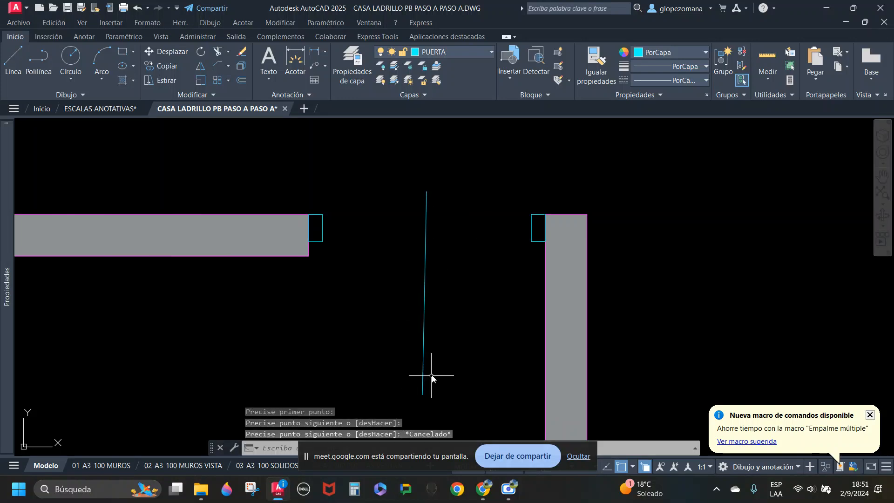
Step: Draw a straight vertical line with ortho on, below the opening and closer to the vertical wall
{"action": "key", "text": "Return"}
{"action": "left_click", "coordinate": [468, 252]}
{"action": "left_click", "coordinate": [478, 394]}
{"action": "key", "text": "Return"}
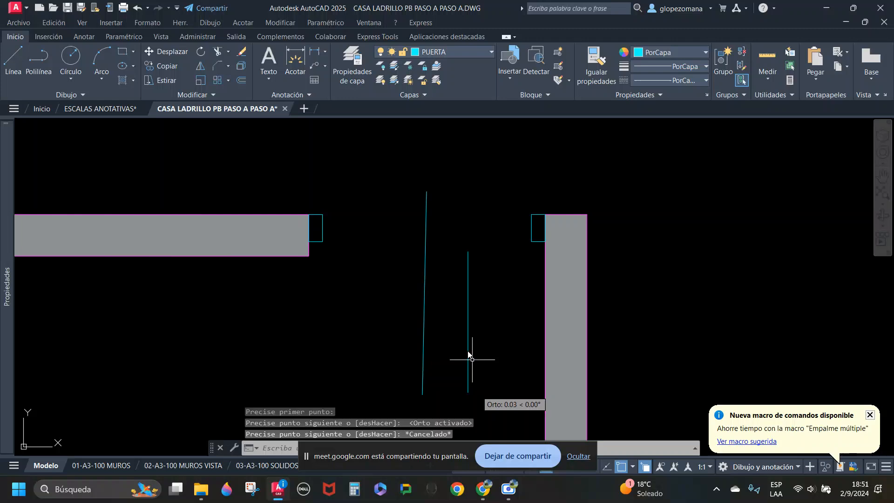
Step: Erase the slanted line between the jambs
{"action": "left_click", "coordinate": [461, 277]}
{"action": "left_click", "coordinate": [381, 325]}
{"action": "type", "text": "e"}
{"action": "key", "text": "Return"}
Step: Offset the vertical line by .03 toward the vertical wall to set the door leaf's thickness
{"action": "type", "text": "eq"}
{"action": "key", "text": "Return"}
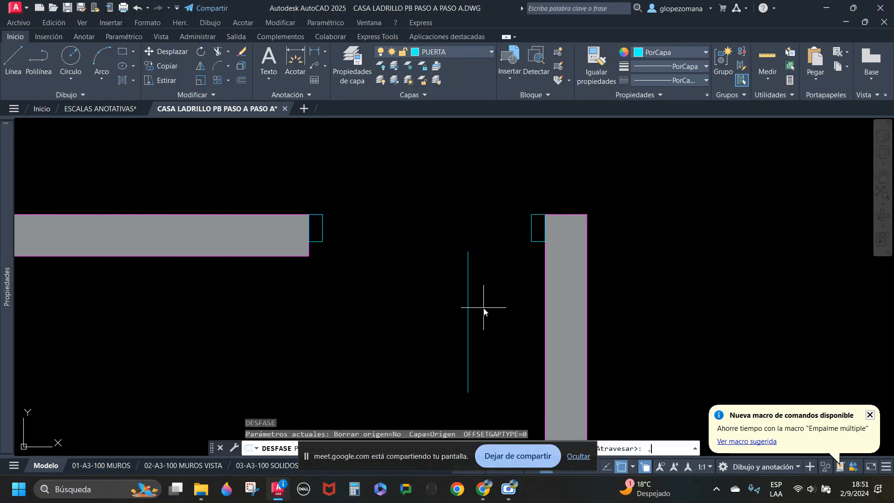
{"action": "type", "text": ".03"}
{"action": "key", "text": "Return"}
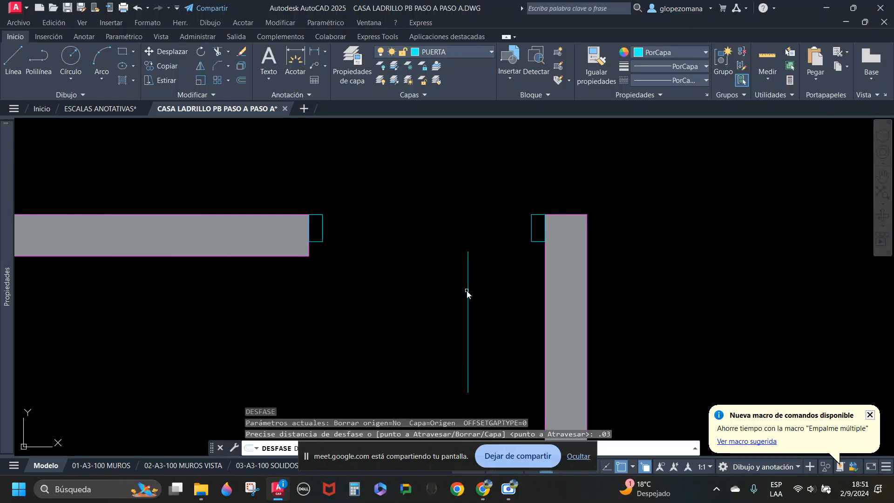
{"action": "left_click", "coordinate": [467, 291]}
{"action": "left_click", "coordinate": [529, 292]}
{"action": "key", "text": "Escape"}
{"action": "middle_click_drag", "start_coordinate": [526, 291], "coordinate": [463, 235]}
{"action": "key", "text": "Escape"}
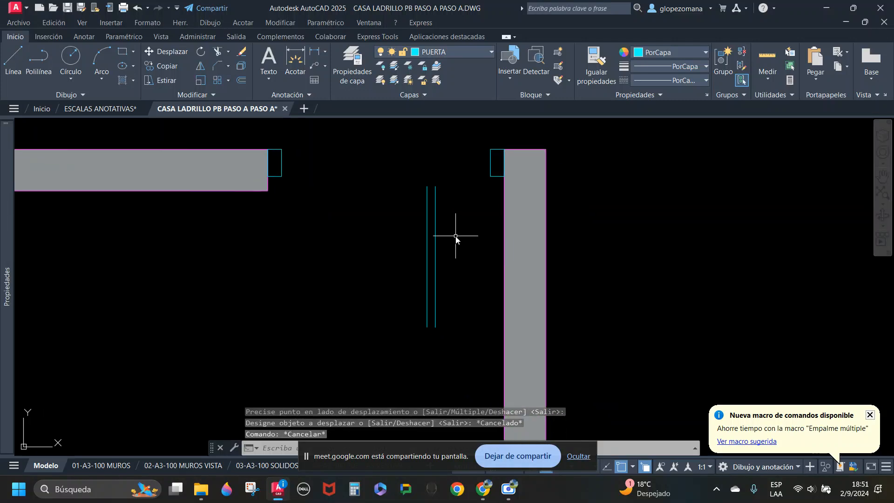
Step: Draw a narrow rectangle for the door leaf between the two parallel vertical lines
{"action": "type", "text": "rec"}
{"action": "key", "text": "Return"}
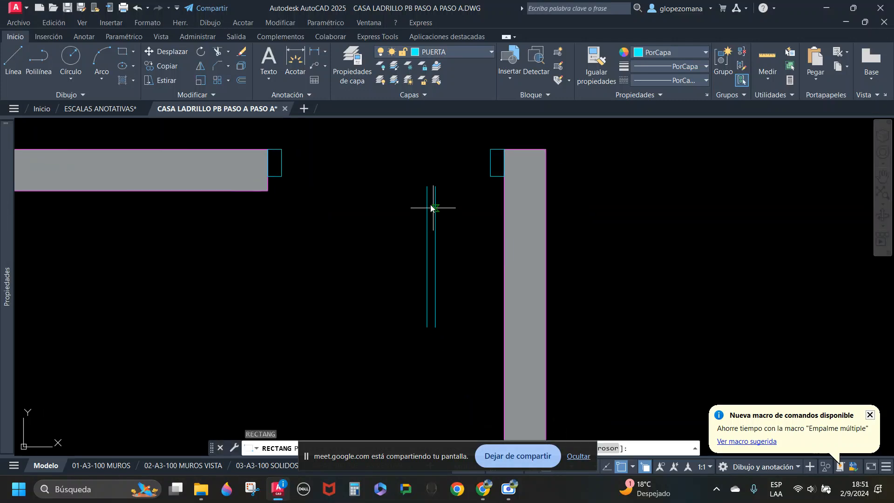
{"action": "left_click", "coordinate": [428, 321]}
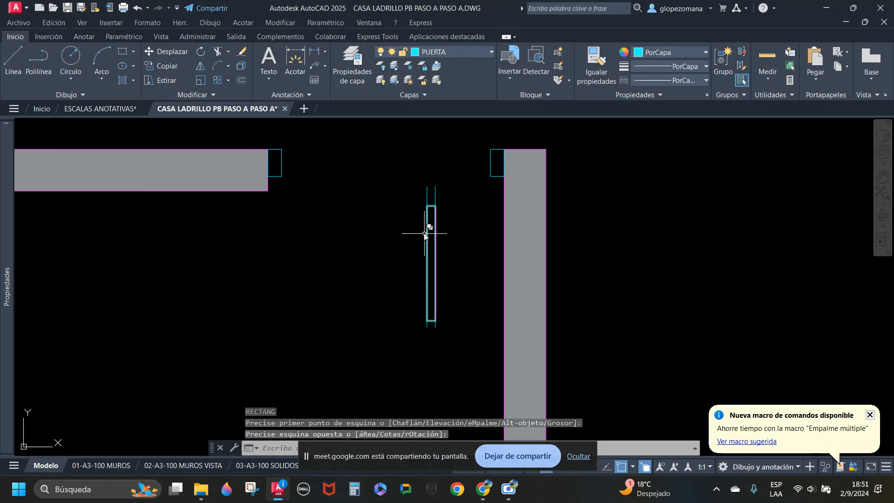
{"action": "left_click", "coordinate": [428, 205]}
{"action": "left_click", "coordinate": [429, 203]}
{"action": "left_click", "coordinate": [432, 208]}
{"action": "mouse_move", "coordinate": [432, 208]}
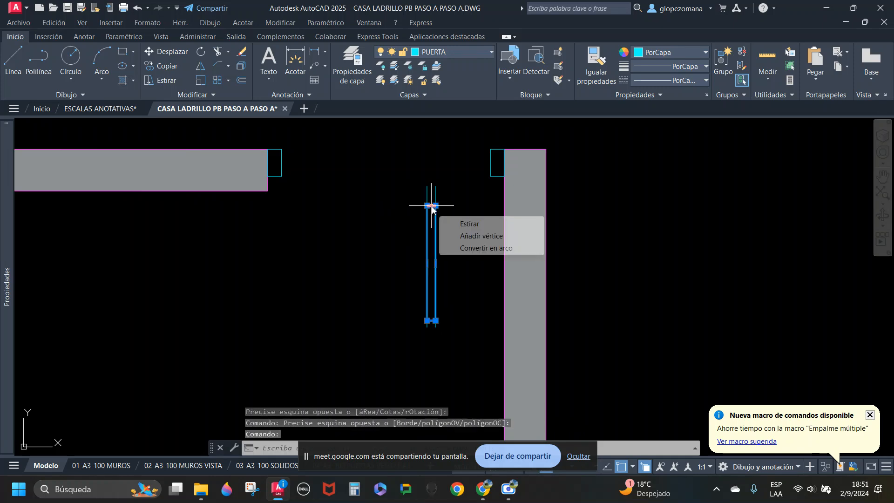
{"action": "key", "text": "Escape"}
{"action": "key", "text": "space"}
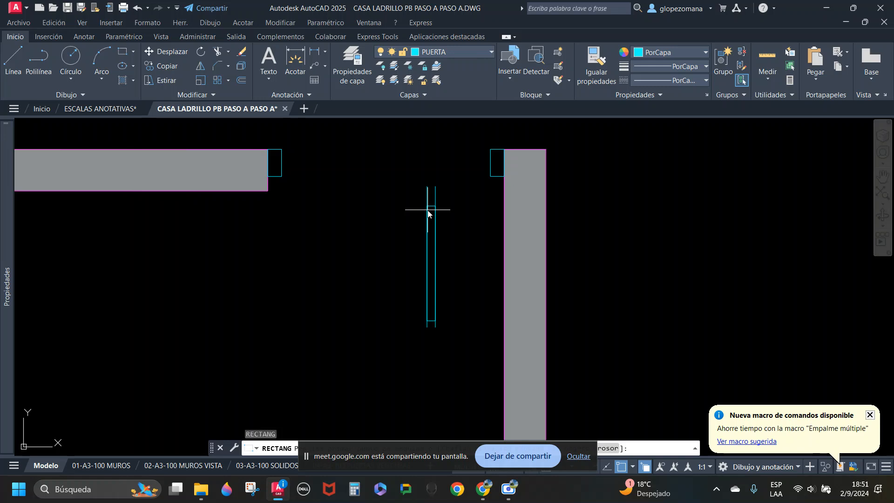
{"action": "scroll", "coordinate": [429, 207], "scroll_direction": "up", "scroll_amount": 4}
{"action": "key", "text": "Escape"}
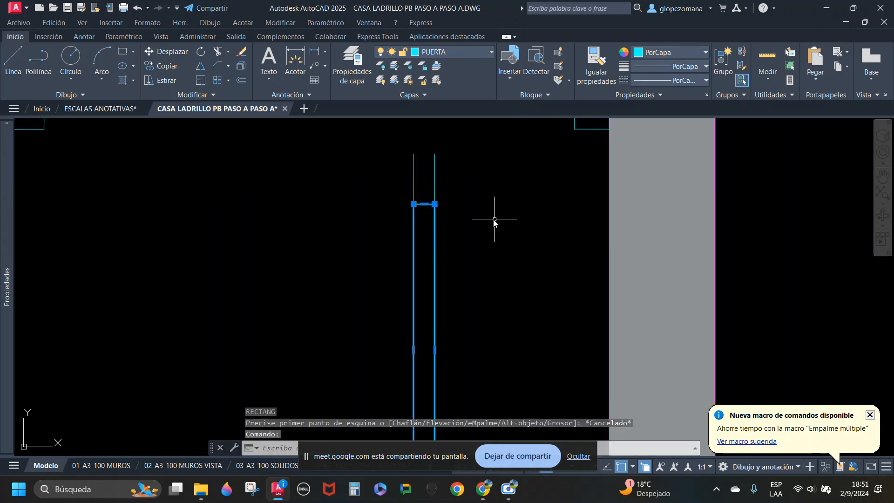
Step: Erase the two vertical guide lines, keeping the door leaf rectangle
{"action": "key", "text": "Escape"}
{"action": "left_click_drag", "start_coordinate": [433, 181], "coordinate": [379, 169]}
{"action": "type", "text": "e"}
{"action": "key", "text": "space"}
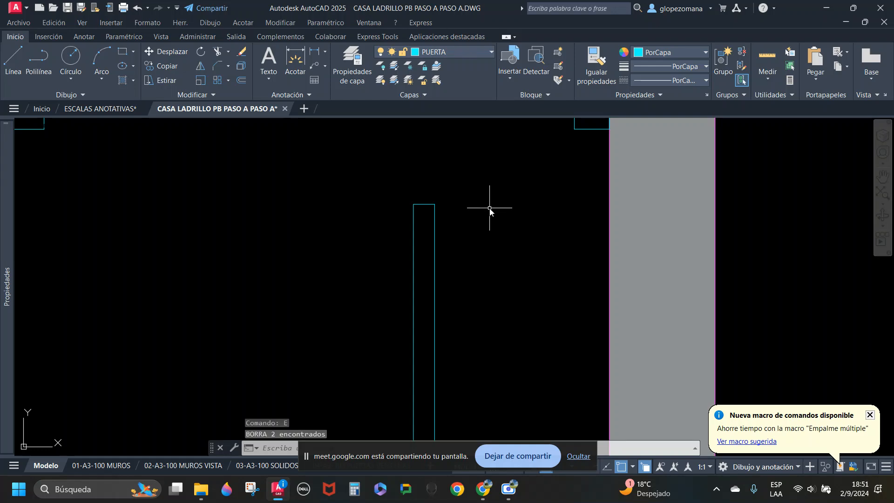
Step: Move the door leaf by its upper corner nearest the vertical wall to the lower inner corner of that wall's jamb
{"action": "type", "text": "d"}
{"action": "key", "text": "space"}
{"action": "left_click", "coordinate": [473, 176]}
{"action": "left_click", "coordinate": [421, 218]}
{"action": "key", "text": "space"}
{"action": "left_click", "coordinate": [435, 204]}
{"action": "scroll", "coordinate": [502, 219], "scroll_direction": "down", "scroll_amount": 2}
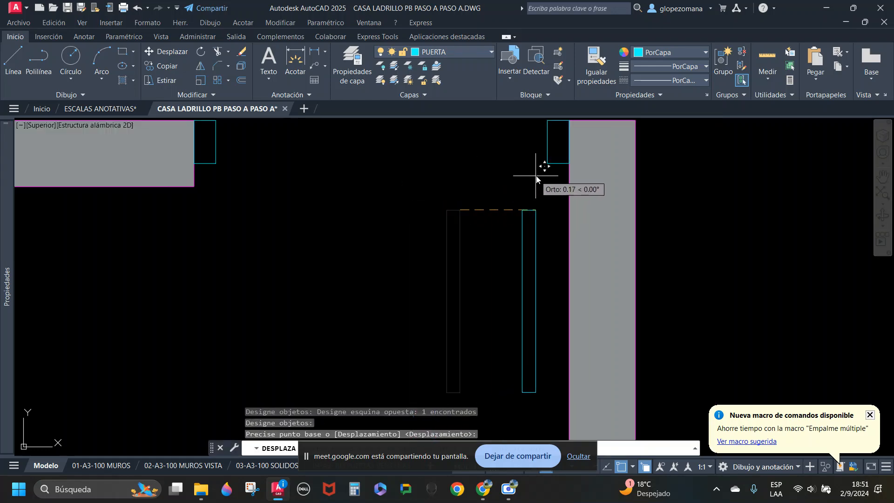
{"action": "left_click", "coordinate": [548, 164]}
{"action": "key", "text": "Escape"}
{"action": "middle_click_drag", "start_coordinate": [552, 199], "coordinate": [538, 224]}
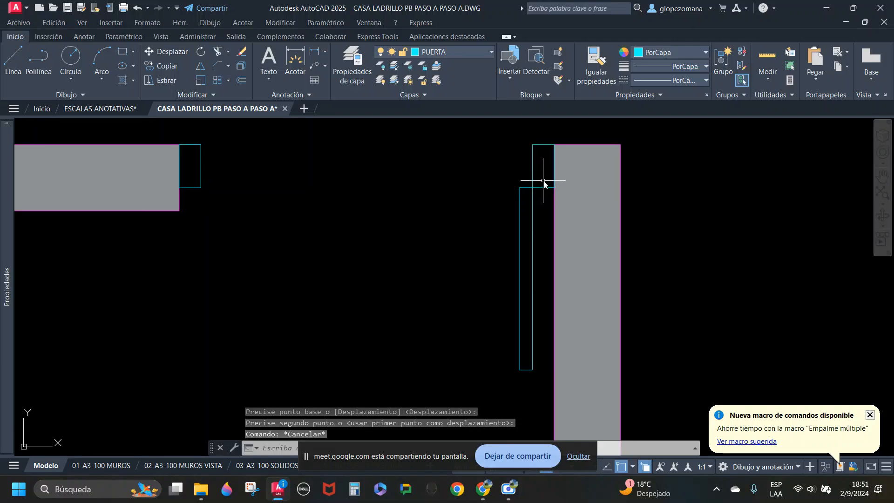
Step: Draw a circle centred on the corner where leaf and jamb meet, with its radius reaching the opposite jamb's lower inner corner
{"action": "type", "text": "c"}
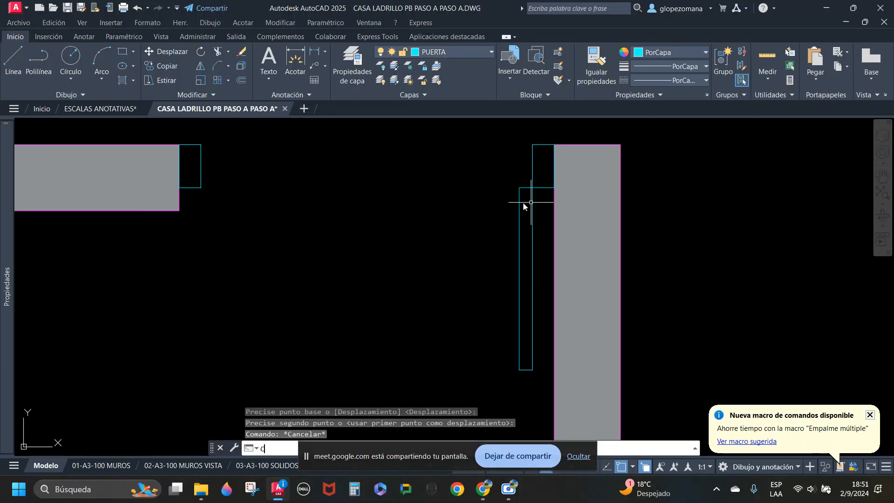
{"action": "key", "text": "space"}
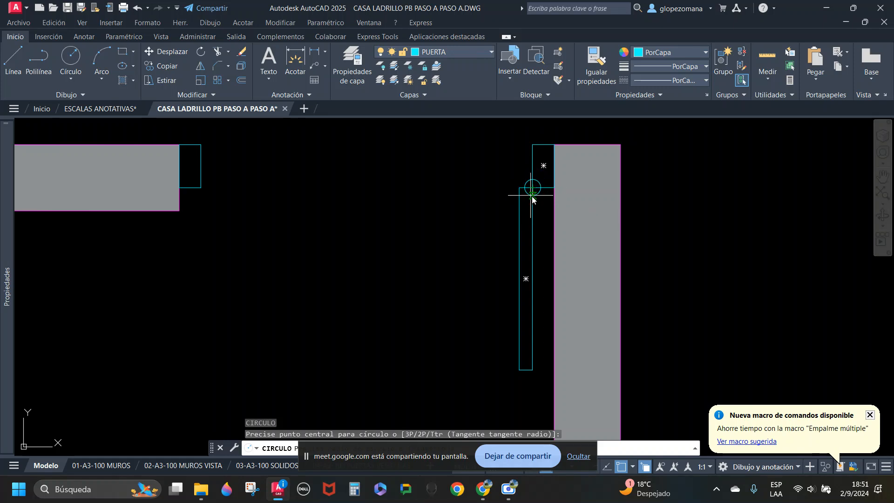
{"action": "scroll", "coordinate": [534, 196], "scroll_direction": "up", "scroll_amount": 2}
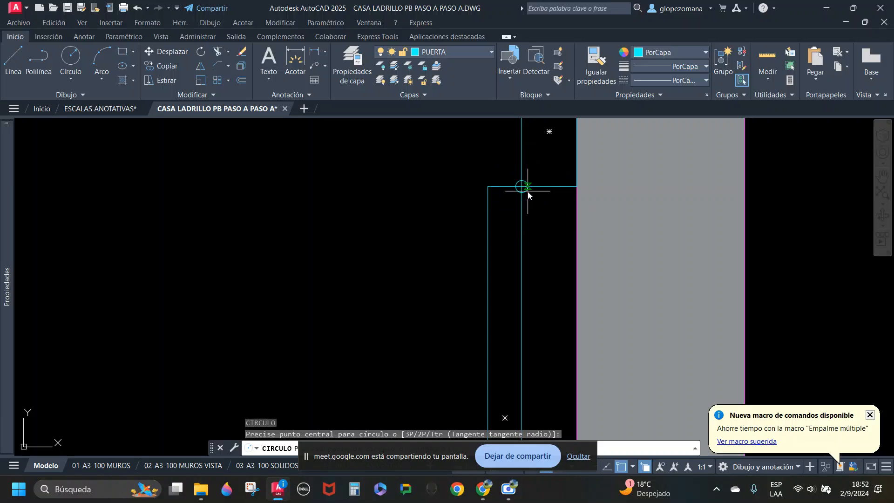
{"action": "scroll", "coordinate": [531, 191], "scroll_direction": "down", "scroll_amount": 2}
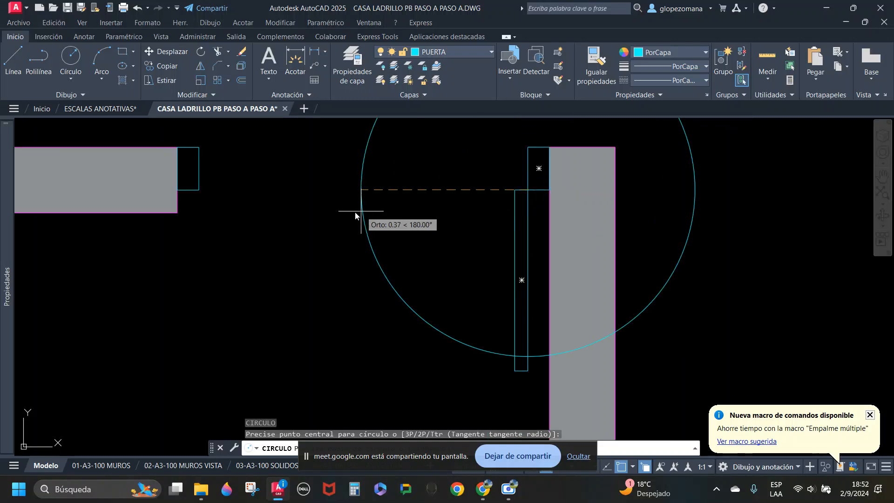
{"action": "left_click", "coordinate": [211, 188]}
{"action": "key", "text": "Escape"}
{"action": "scroll", "coordinate": [329, 191], "scroll_direction": "down", "scroll_amount": 1}
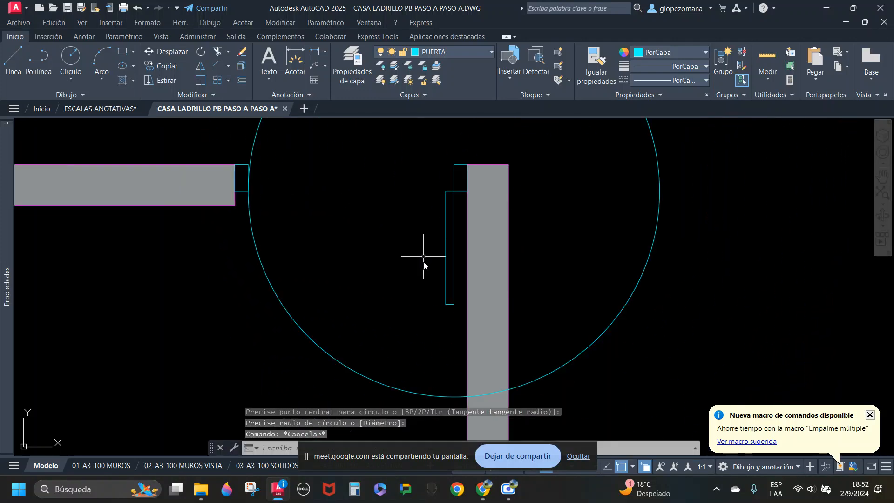
Step: Try to stretch the lower end of the door leaf down to the circle
{"action": "type", "text": "e"}
{"action": "key", "text": "Return"}
{"action": "scroll", "coordinate": [455, 319], "scroll_direction": "up", "scroll_amount": 2}
{"action": "left_click", "coordinate": [460, 312]}
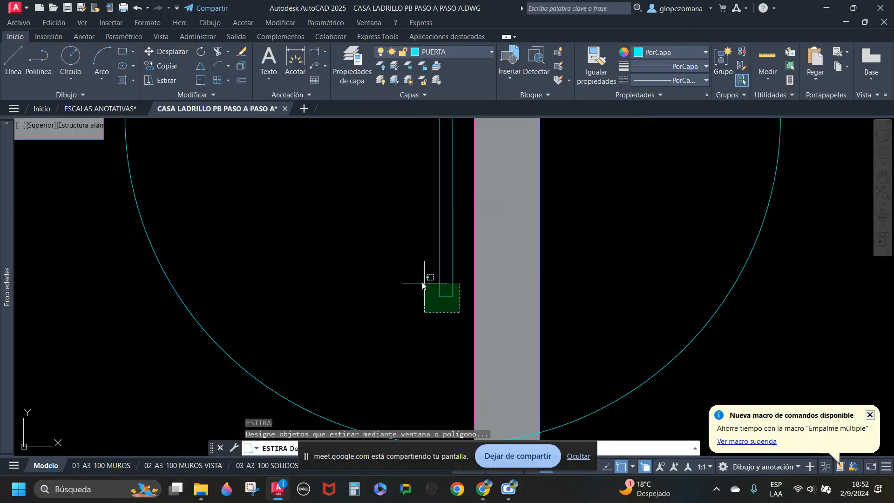
{"action": "left_click", "coordinate": [422, 284]}
{"action": "key", "text": "Return"}
{"action": "left_click", "coordinate": [453, 296]}
{"action": "scroll", "coordinate": [452, 261], "scroll_direction": "down", "scroll_amount": 3}
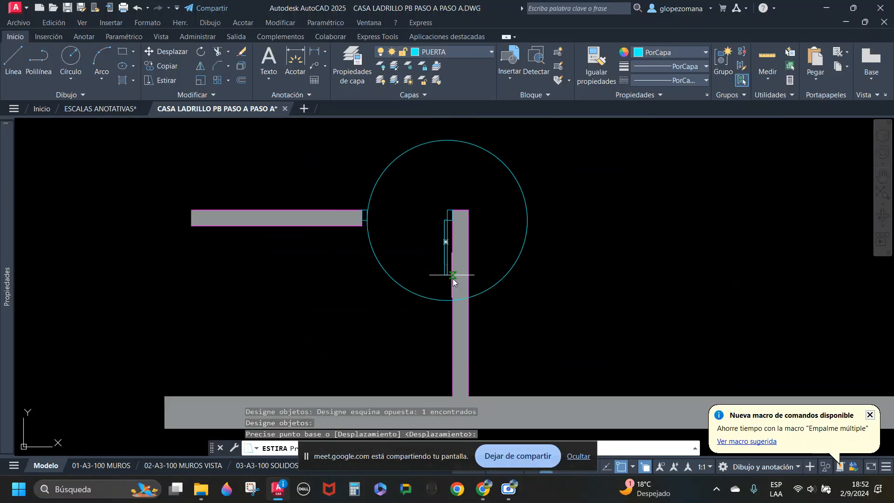
{"action": "scroll", "coordinate": [447, 326], "scroll_direction": "up", "scroll_amount": 3}
{"action": "left_click", "coordinate": [445, 274]}
{"action": "key", "text": "Escape"}
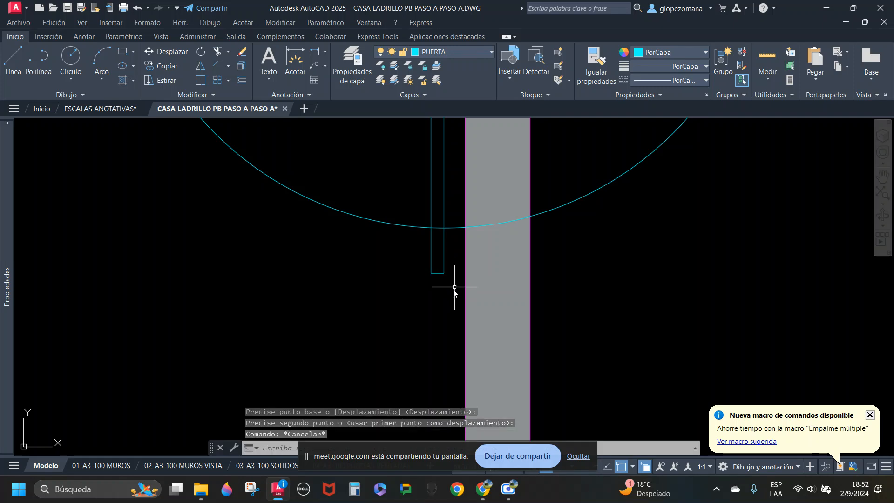
Step: Stretch the door leaf's lower end up to the lowest point of the circle
{"action": "key", "text": "Return"}
{"action": "left_click", "coordinate": [457, 289]}
{"action": "left_click", "coordinate": [421, 269]}
{"action": "key", "text": "Return"}
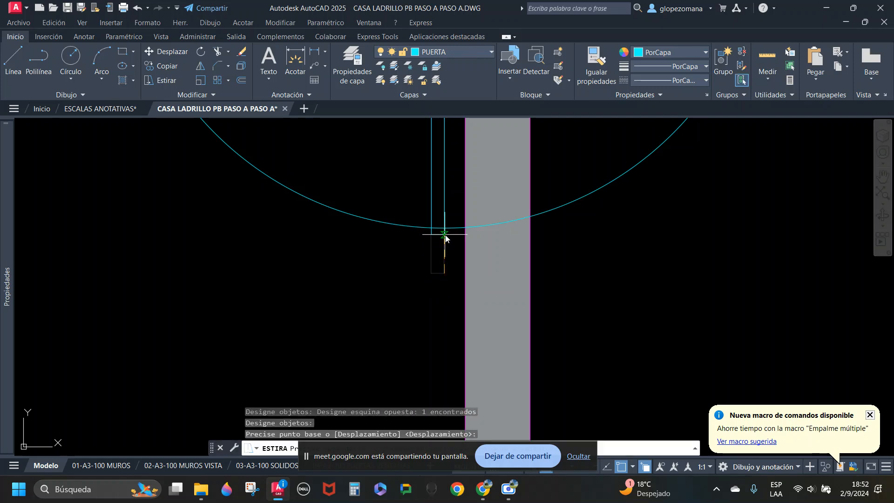
{"action": "left_click", "coordinate": [447, 227]}
{"action": "scroll", "coordinate": [448, 279], "scroll_direction": "down", "scroll_amount": 4}
{"action": "middle_click_drag", "start_coordinate": [449, 286], "coordinate": [441, 349]}
{"action": "key", "text": "Escape"}
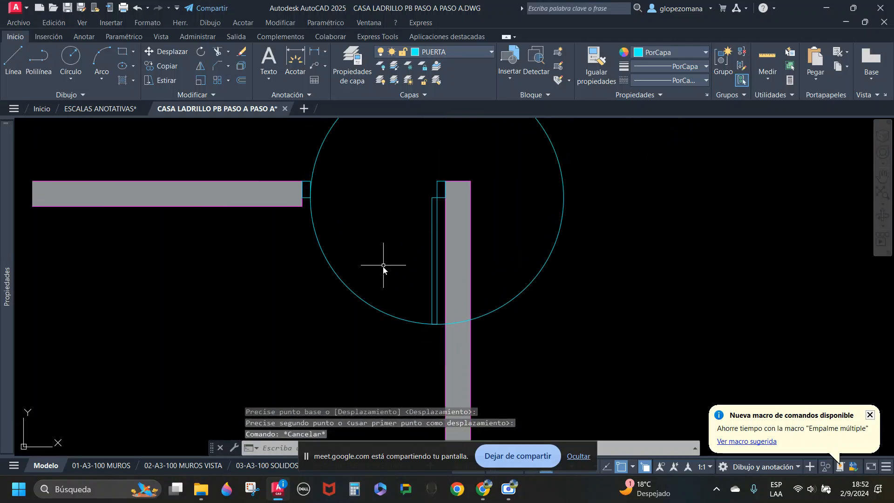
Step: Trim the circle's upper and outer part and the piece between the leaf and the vertical wall, leaving the door swing arc
{"action": "type", "text": "T"}
{"action": "key", "text": "Return"}
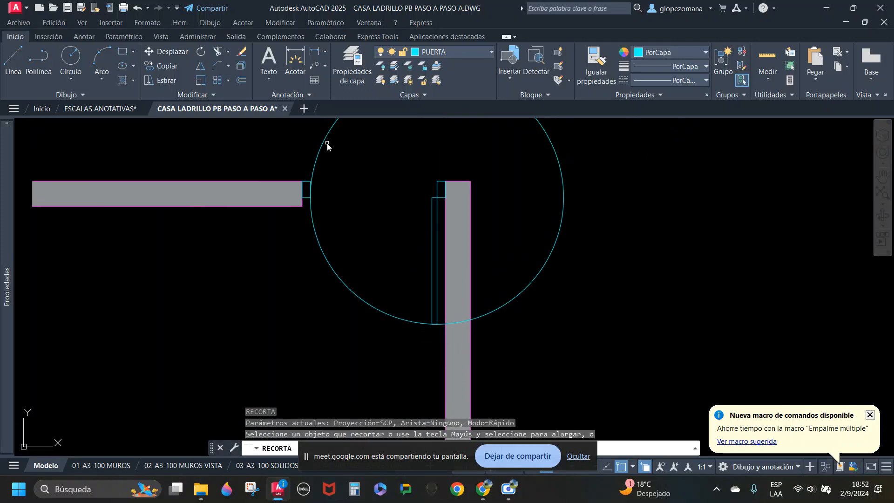
{"action": "left_click", "coordinate": [326, 140]}
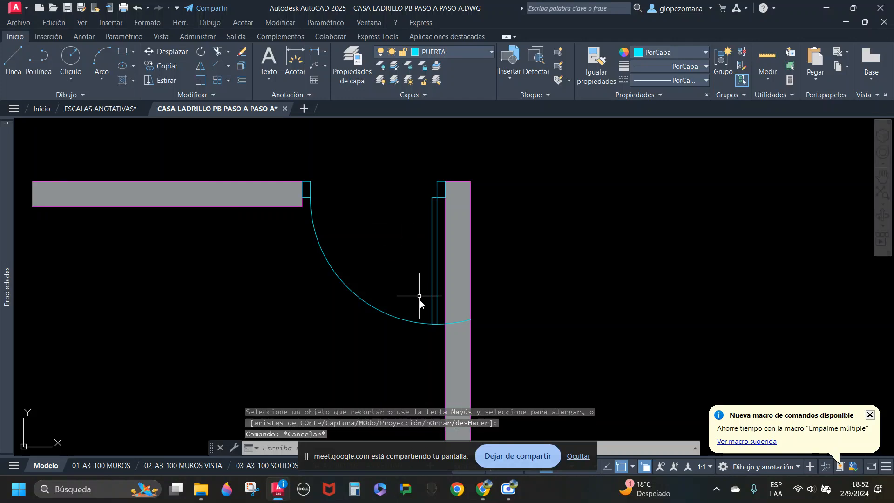
{"action": "scroll", "coordinate": [442, 325], "scroll_direction": "up", "scroll_amount": 5}
{"action": "left_click", "coordinate": [437, 328]}
{"action": "key", "text": "Escape"}
Step: Erase the leftover arc piece inside the vertical wall
{"action": "type", "text": "E"}
{"action": "key", "text": "Return"}
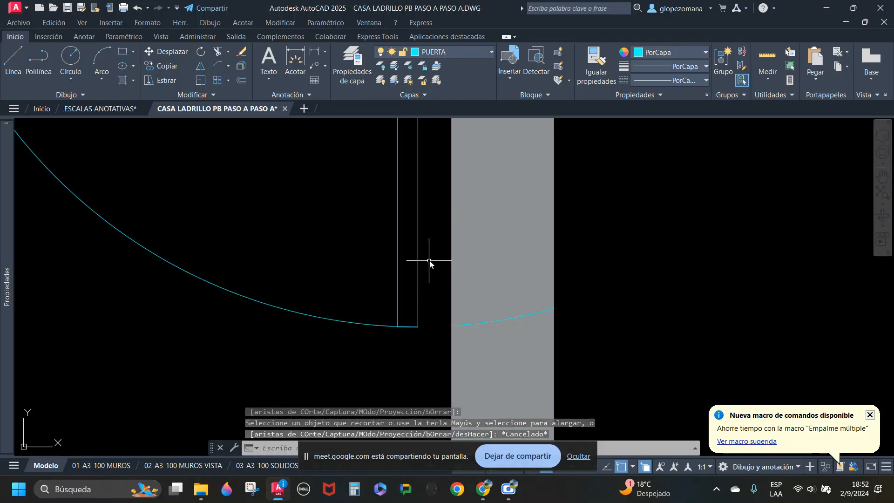
{"action": "left_click", "coordinate": [433, 244]}
{"action": "left_click", "coordinate": [587, 343]}
{"action": "key", "text": "Return"}
{"action": "scroll", "coordinate": [634, 328], "scroll_direction": "down", "scroll_amount": 3}
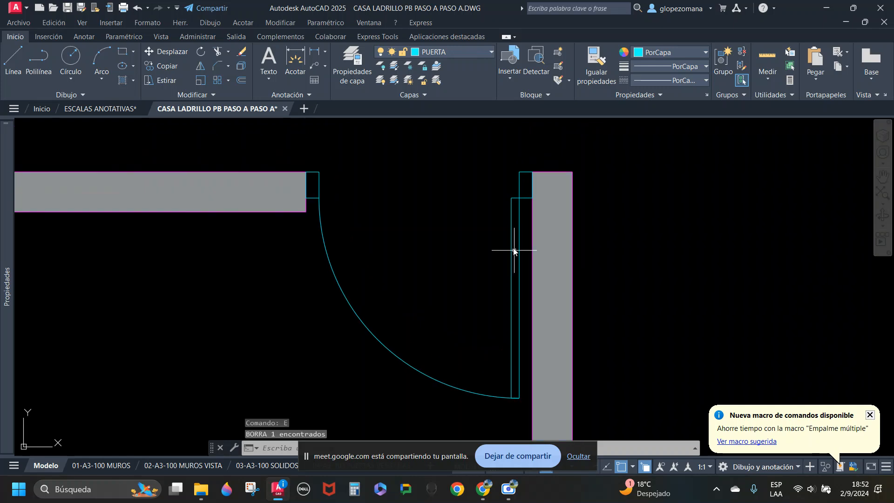
Step: Thaw layer 0 and assign the door leaf, swing arc and the jamb at the vertical wall to it
{"action": "left_click", "coordinate": [523, 145]}
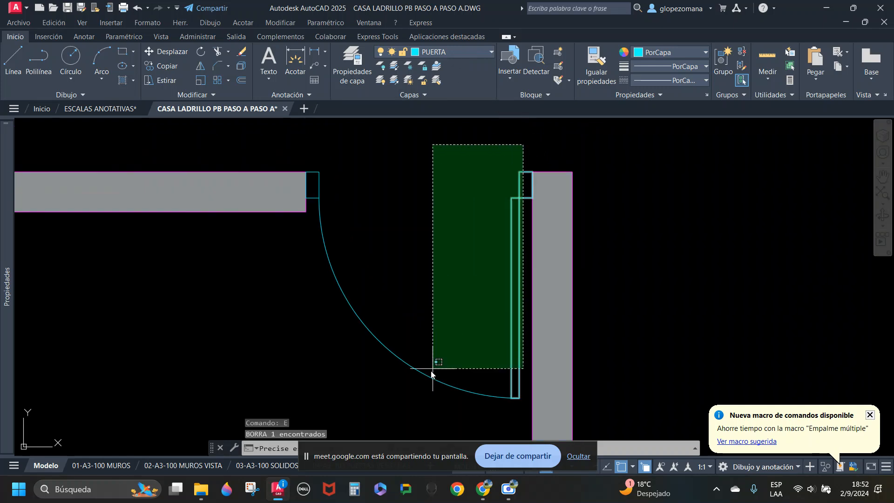
{"action": "left_click", "coordinate": [314, 419]}
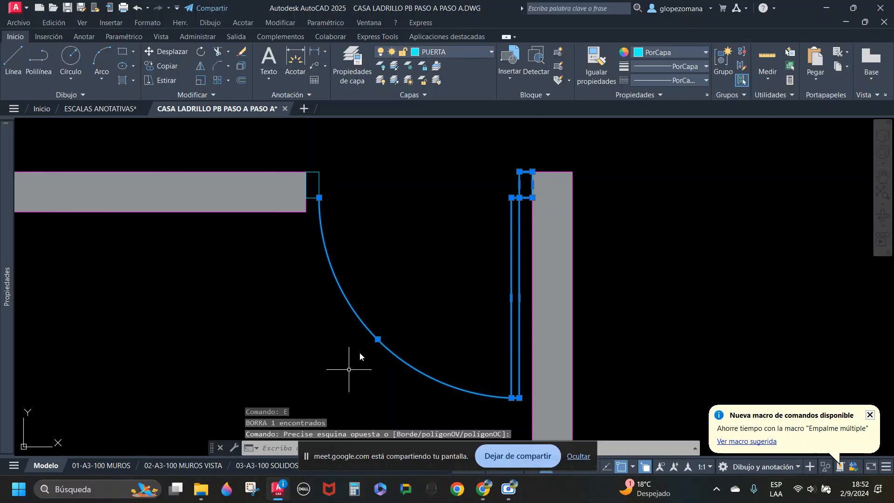
{"action": "left_click", "coordinate": [465, 52]}
{"action": "scroll", "coordinate": [444, 66], "scroll_direction": "up", "scroll_amount": 2}
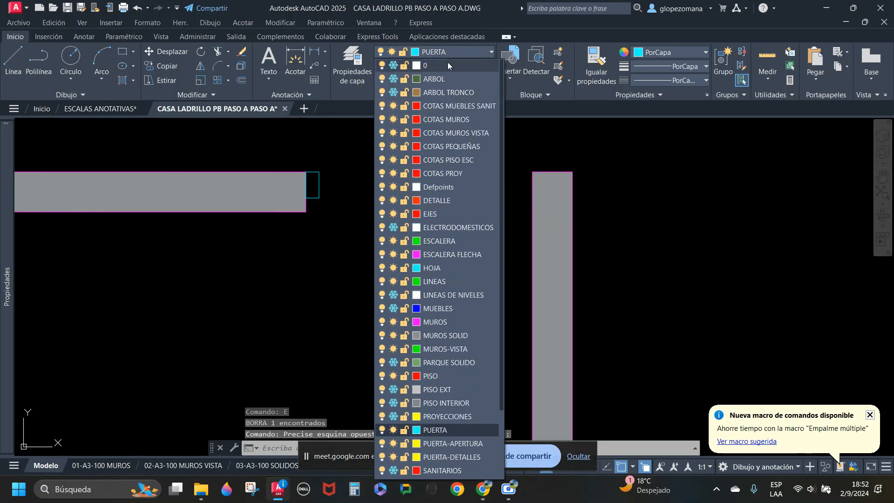
{"action": "left_click", "coordinate": [395, 67]}
{"action": "left_click", "coordinate": [433, 66]}
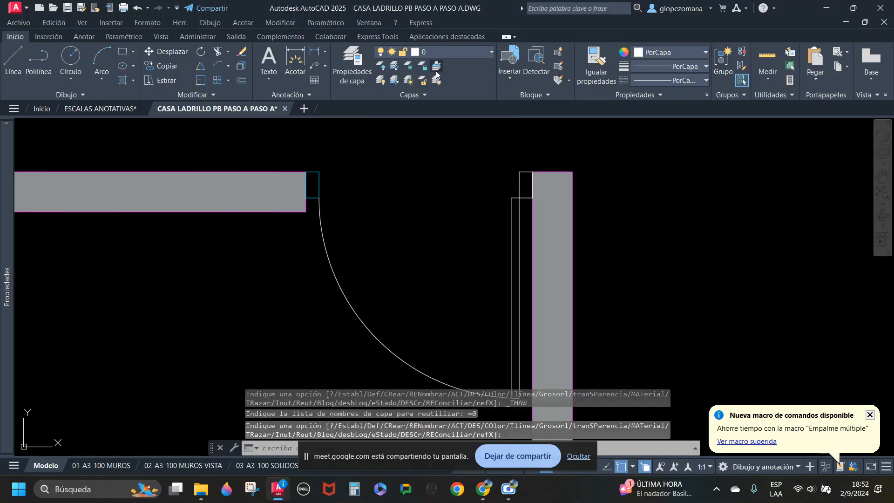
{"action": "key", "text": "Escape"}
Step: Move the jamb at the horizontal wall and the door swing arc to layer 0
{"action": "left_click", "coordinate": [336, 161]}
{"action": "left_click", "coordinate": [315, 190]}
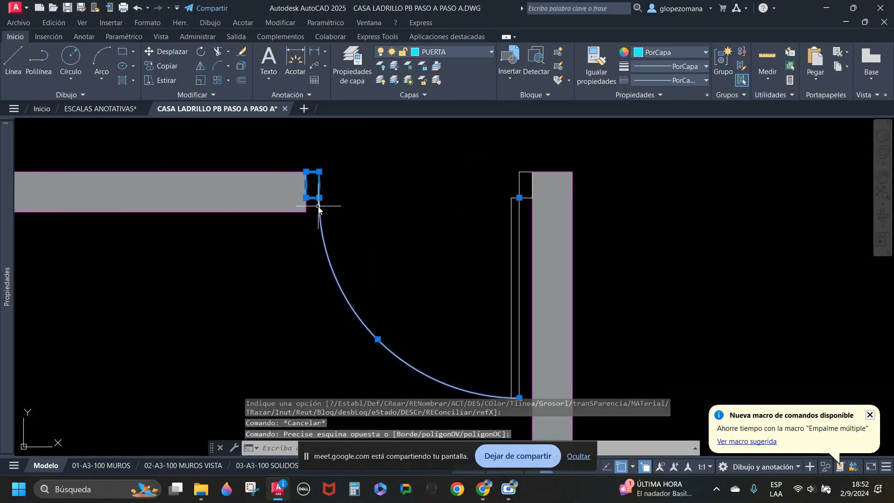
{"action": "left_click", "coordinate": [445, 52]}
{"action": "left_click", "coordinate": [436, 438]}
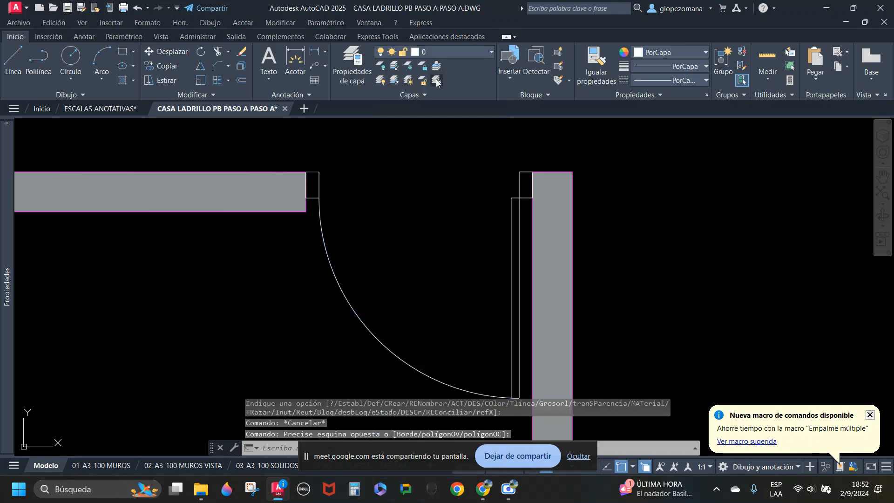
{"action": "key", "text": "Escape"}
{"action": "middle_click_drag", "start_coordinate": [493, 232], "coordinate": [422, 245]}
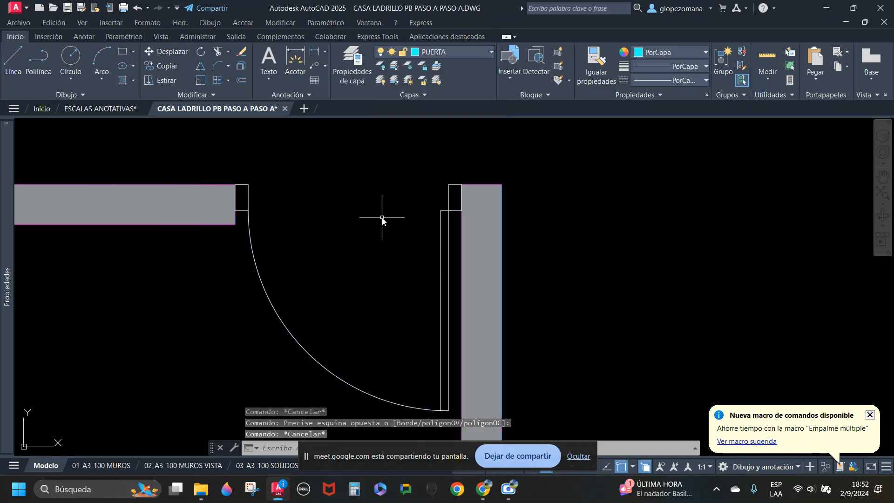
{"action": "middle_click_drag", "start_coordinate": [427, 240], "coordinate": [440, 206]}
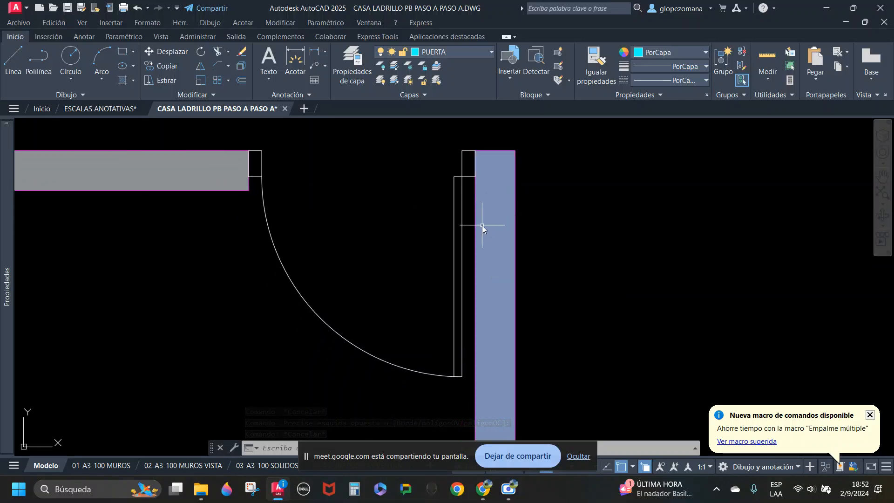
{"action": "mouse_move", "coordinate": [482, 225]}
{"action": "scroll", "coordinate": [538, 215], "scroll_direction": "down", "scroll_amount": 2}
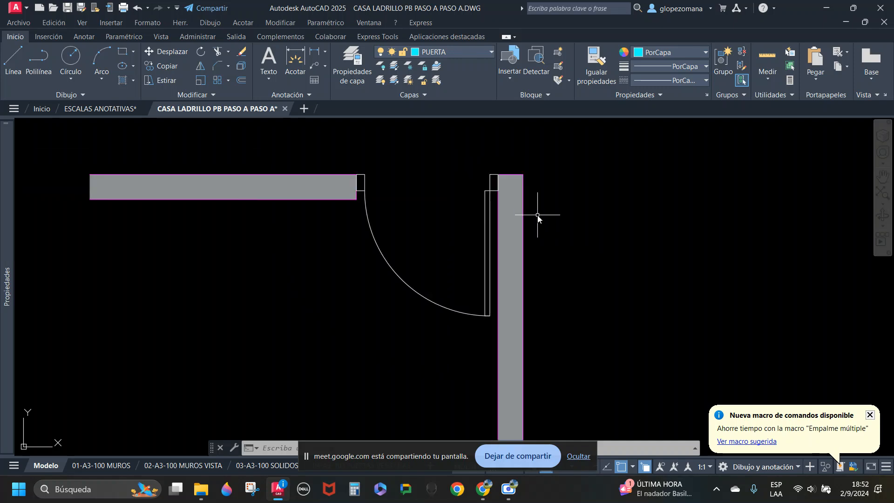
{"action": "key", "text": "Escape"}
{"action": "key", "text": "Escape"}
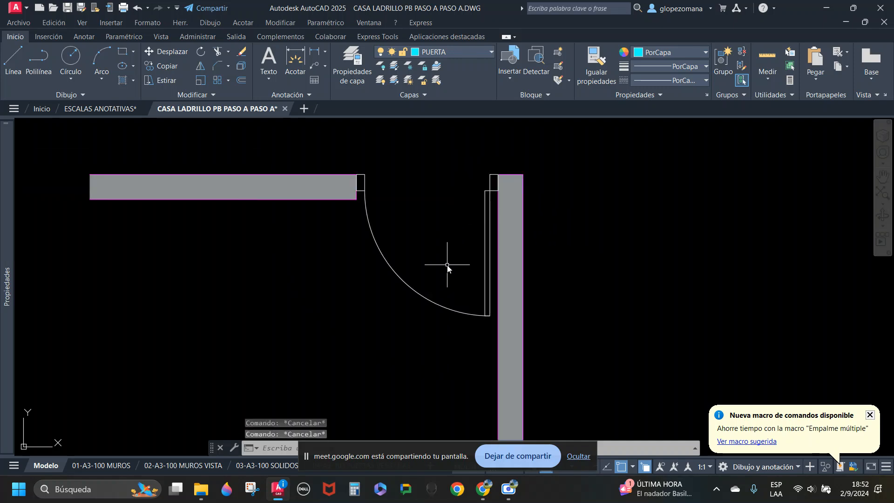
{"action": "middle_click_drag", "start_coordinate": [427, 266], "coordinate": [378, 276]}
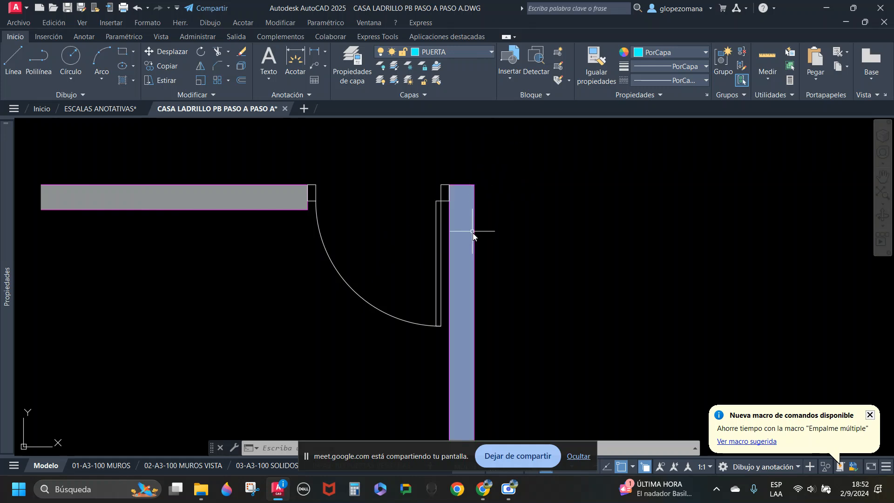
{"action": "scroll", "coordinate": [415, 259], "scroll_direction": "down", "scroll_amount": 4}
{"action": "scroll", "coordinate": [415, 259], "scroll_direction": "up", "scroll_amount": 2}
{"action": "scroll", "coordinate": [459, 255], "scroll_direction": "down", "scroll_amount": 3}
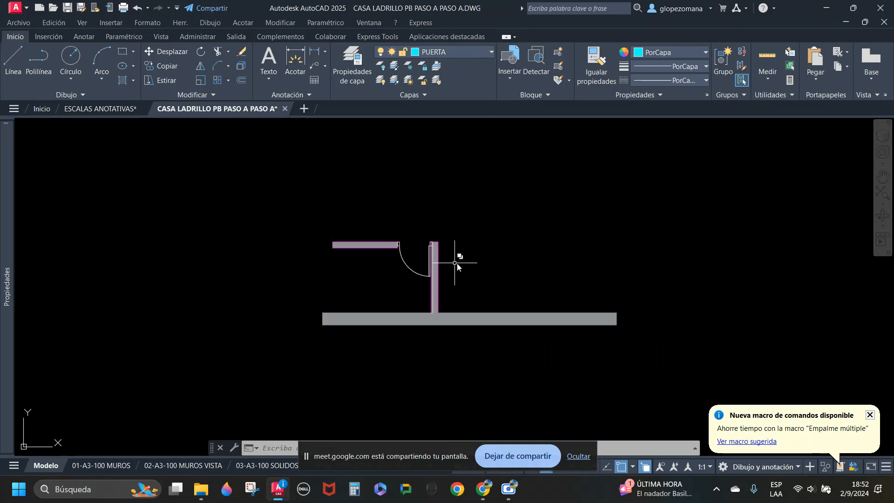
{"action": "scroll", "coordinate": [428, 252], "scroll_direction": "up", "scroll_amount": 8}
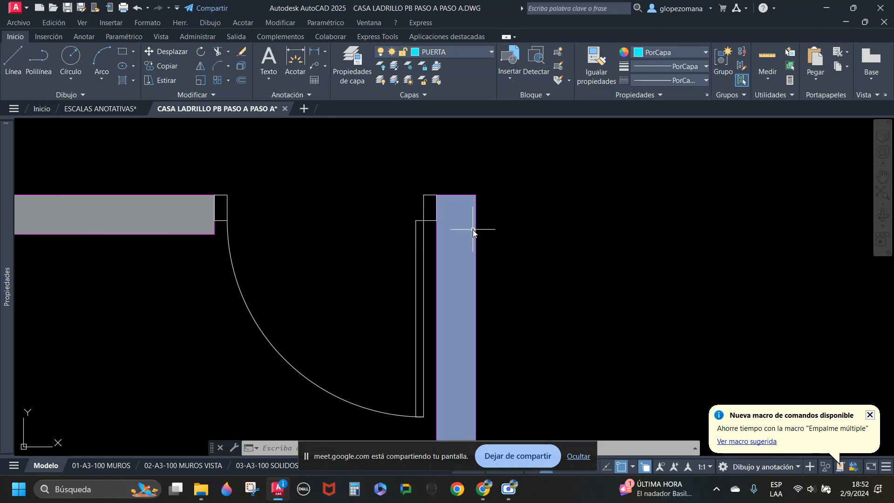
{"action": "left_click", "coordinate": [315, 54]}
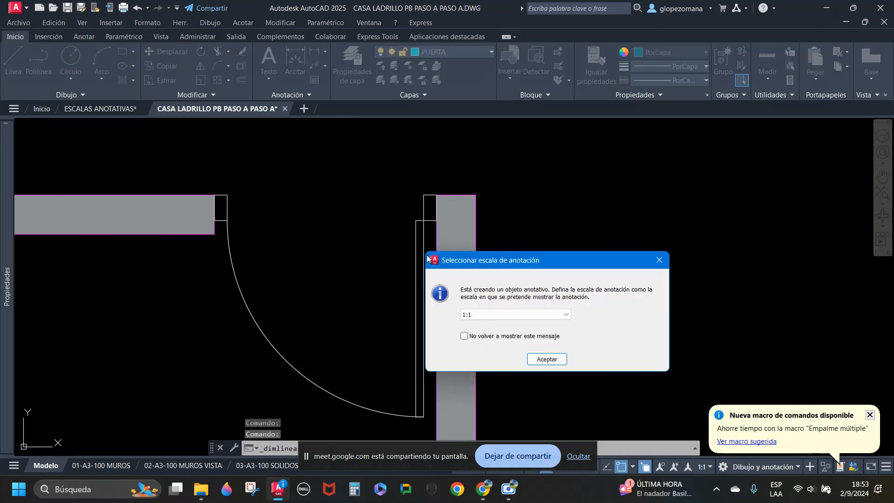
{"action": "left_click", "coordinate": [547, 359]}
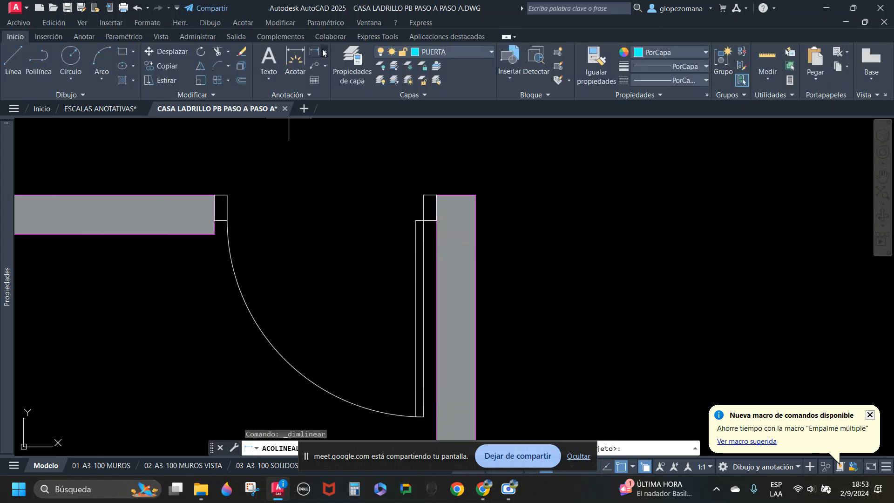
{"action": "left_click", "coordinate": [436, 195]}
{"action": "scroll", "coordinate": [437, 195], "scroll_direction": "down", "scroll_amount": 9}
{"action": "key", "text": "Escape"}
{"action": "scroll", "coordinate": [434, 184], "scroll_direction": "up", "scroll_amount": 3}
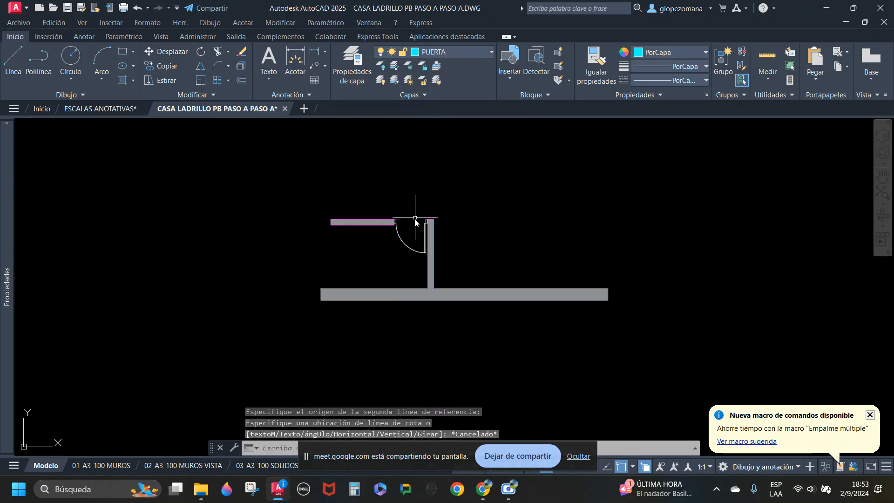
{"action": "scroll", "coordinate": [415, 223], "scroll_direction": "up", "scroll_amount": 3}
{"action": "key", "text": "Escape"}
{"action": "key", "text": "Escape"}
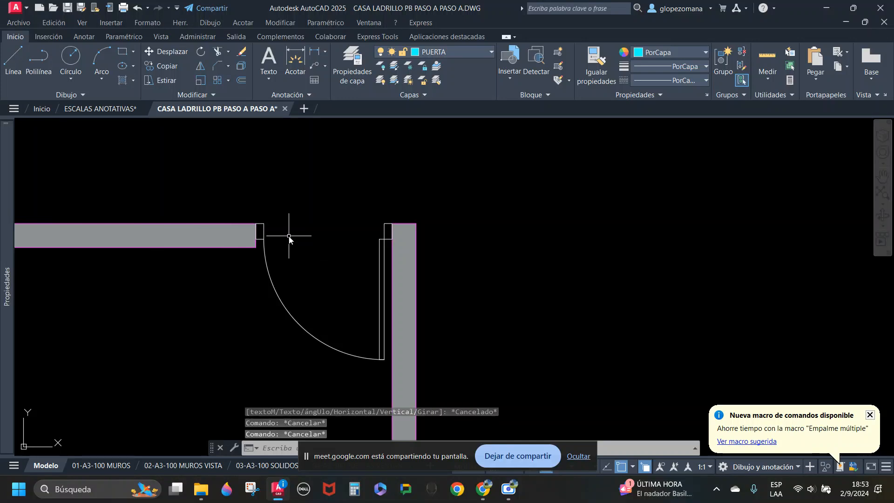
Step: Erase the horizontal and vertical wall pieces with their hatches around the copied door
{"action": "mouse_move", "coordinate": [463, 244]}
{"action": "middle_mouse_down"}
{"action": "mouse_move", "coordinate": [444, 252]}
{"action": "mouse_move", "coordinate": [479, 201]}
{"action": "middle_mouse_up"}
{"action": "left_click", "coordinate": [267, 166]}
{"action": "left_click", "coordinate": [245, 228]}
{"action": "type", "text": "b"}
{"action": "key", "text": "space"}
{"action": "key", "text": "space"}
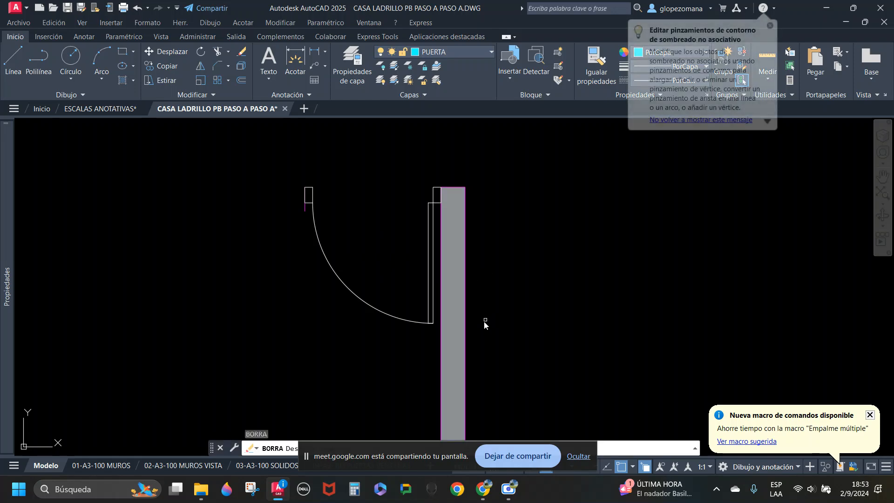
{"action": "left_click", "coordinate": [485, 320]}
{"action": "left_click", "coordinate": [439, 364]}
{"action": "key", "text": "space"}
Step: Erase the leftover MUROS line beside the jamb at the arc's end, leaving only the door
{"action": "scroll", "coordinate": [489, 160], "scroll_direction": "up", "scroll_amount": 4}
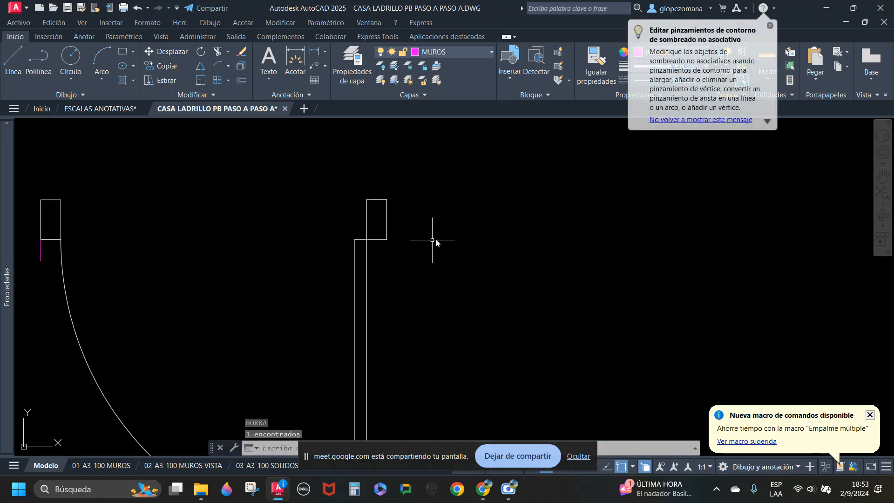
{"action": "scroll", "coordinate": [349, 250], "scroll_direction": "down", "scroll_amount": 3}
{"action": "scroll", "coordinate": [318, 200], "scroll_direction": "up", "scroll_amount": 3}
{"action": "left_click", "coordinate": [319, 200]}
{"action": "left_click", "coordinate": [295, 181]}
{"action": "scroll", "coordinate": [447, 223], "scroll_direction": "down", "scroll_amount": 6}
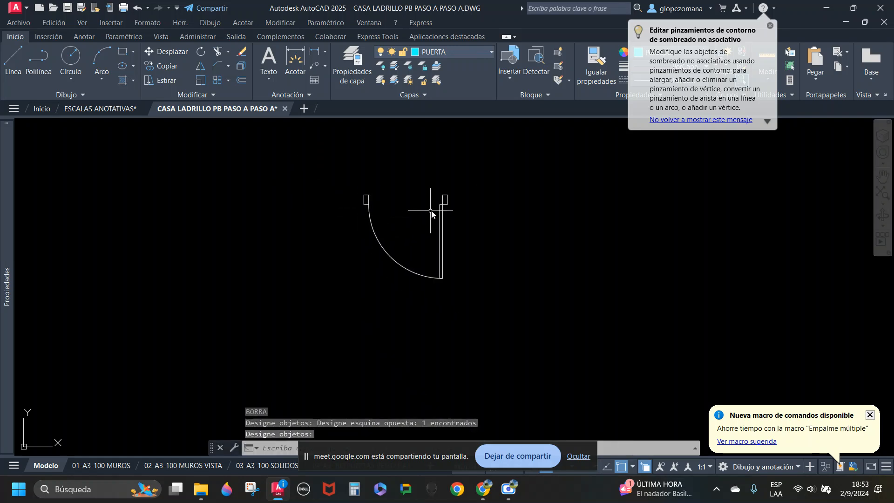
Step: Try to freeze the PUERTA layer by picking the existing interior door in the house plan
{"action": "scroll", "coordinate": [484, 226], "scroll_direction": "up", "scroll_amount": 5}
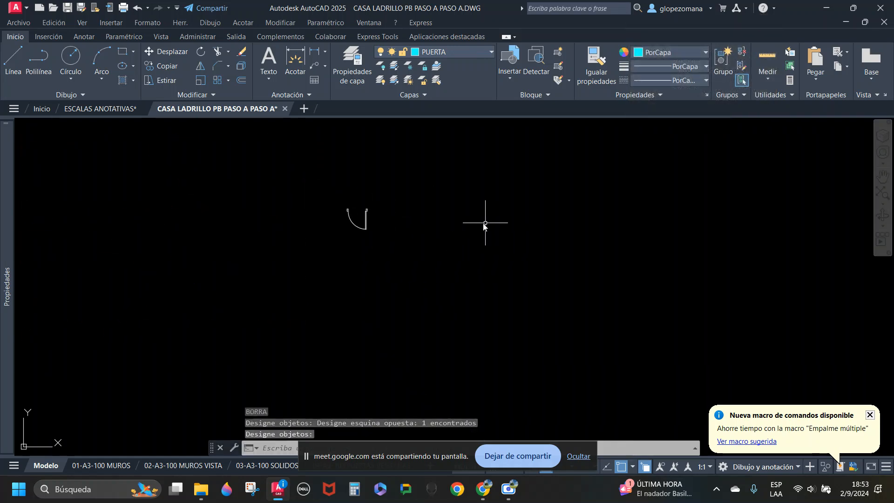
{"action": "scroll", "coordinate": [219, 260], "scroll_direction": "up", "scroll_amount": 5}
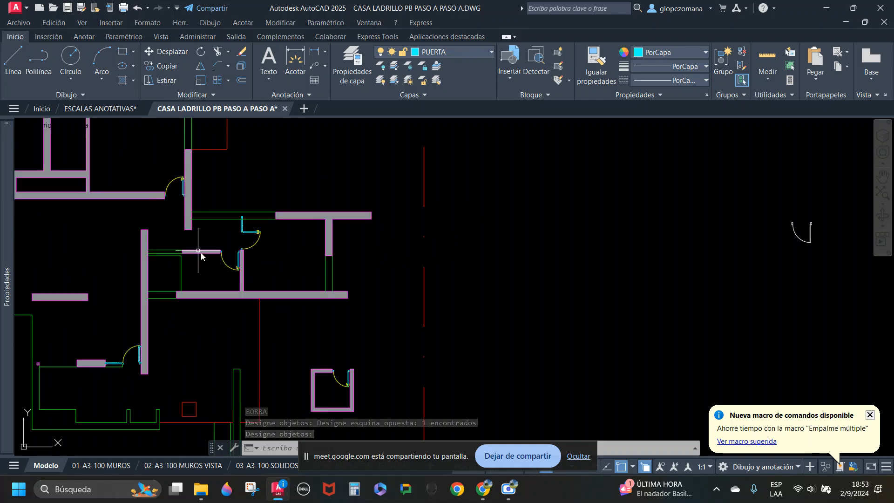
{"action": "key", "text": "Escape"}
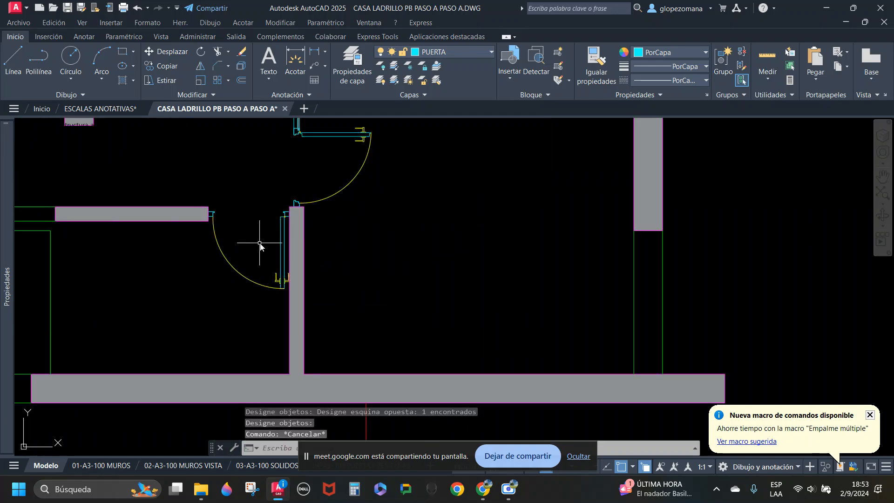
{"action": "left_click", "coordinate": [410, 66]}
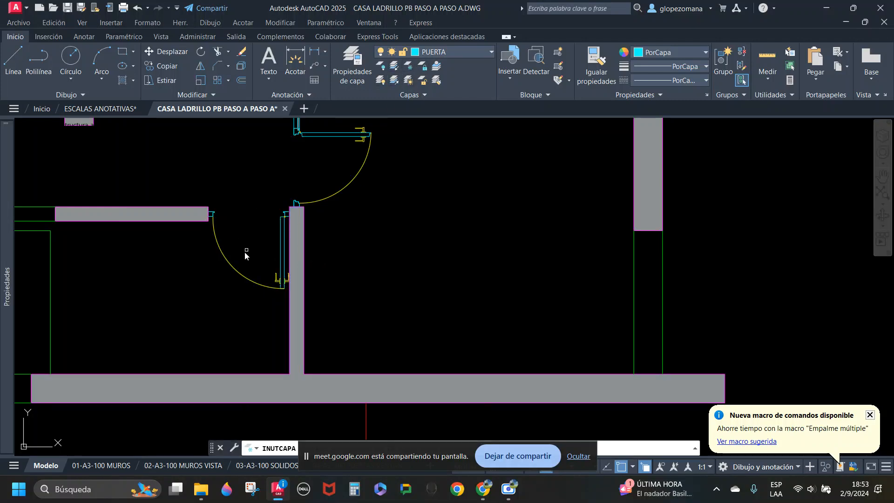
{"action": "left_click", "coordinate": [284, 224]}
{"action": "key", "text": "Escape"}
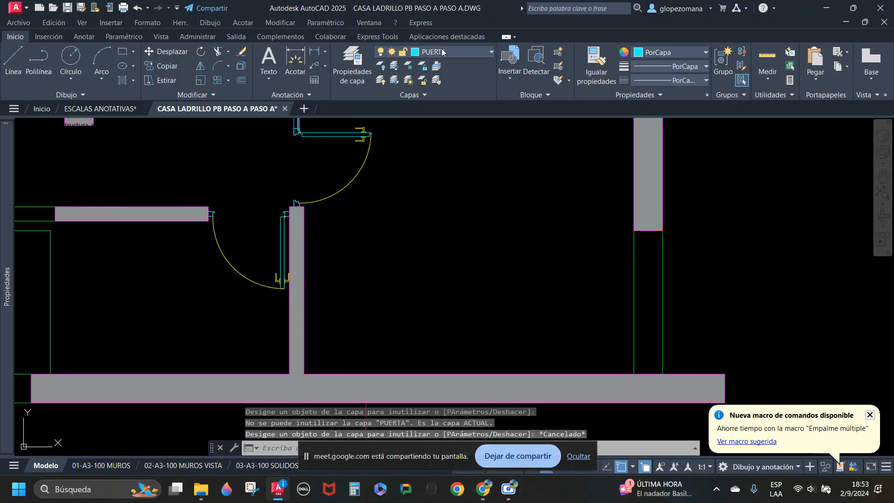
Step: Make layer 0 current and freeze layer PUERTA by picking the existing door in the house plan
{"action": "left_click", "coordinate": [443, 52]}
{"action": "left_click", "coordinate": [448, 63]}
{"action": "left_click", "coordinate": [408, 66]}
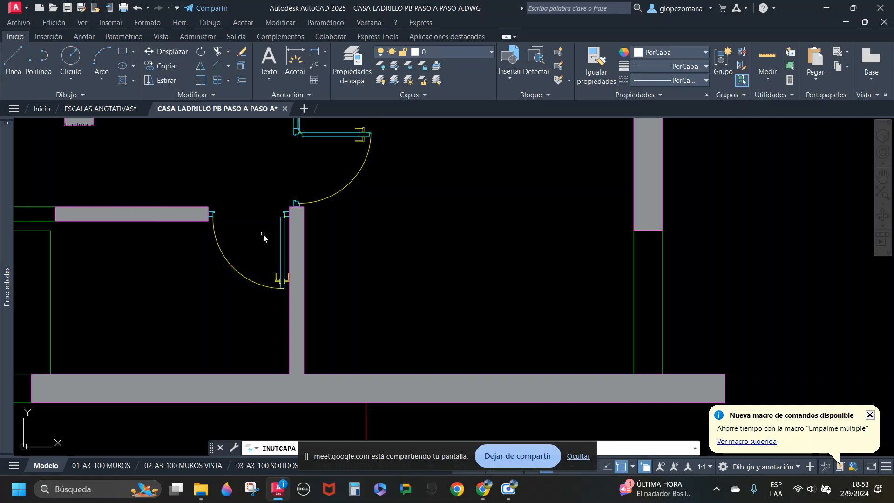
{"action": "left_click", "coordinate": [280, 233]}
{"action": "scroll", "coordinate": [479, 256], "scroll_direction": "down", "scroll_amount": 3}
{"action": "key", "text": "Escape"}
{"action": "scroll", "coordinate": [339, 258], "scroll_direction": "up", "scroll_amount": 2}
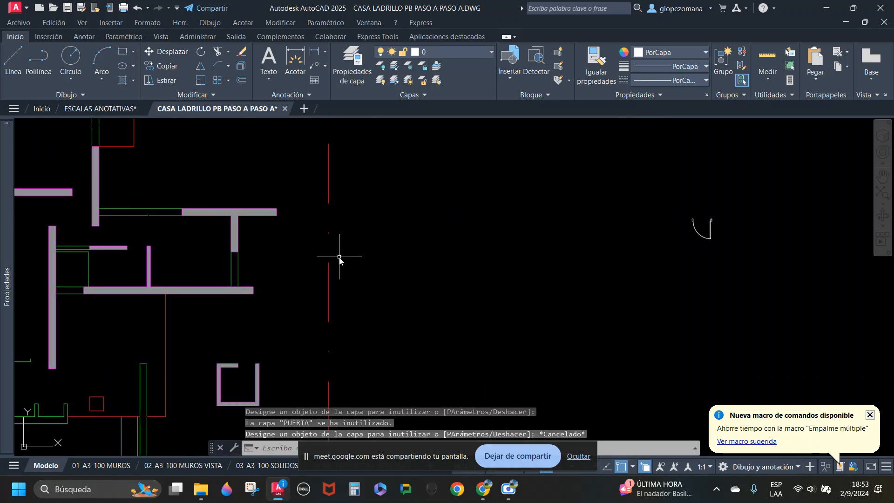
{"action": "key", "text": "Escape"}
Step: Copy the whole door from the hinge-side jamb's upper outer corner to the vertical wall's upper corner at the plan's interior opening
{"action": "left_click", "coordinate": [724, 194]}
{"action": "left_click", "coordinate": [664, 289]}
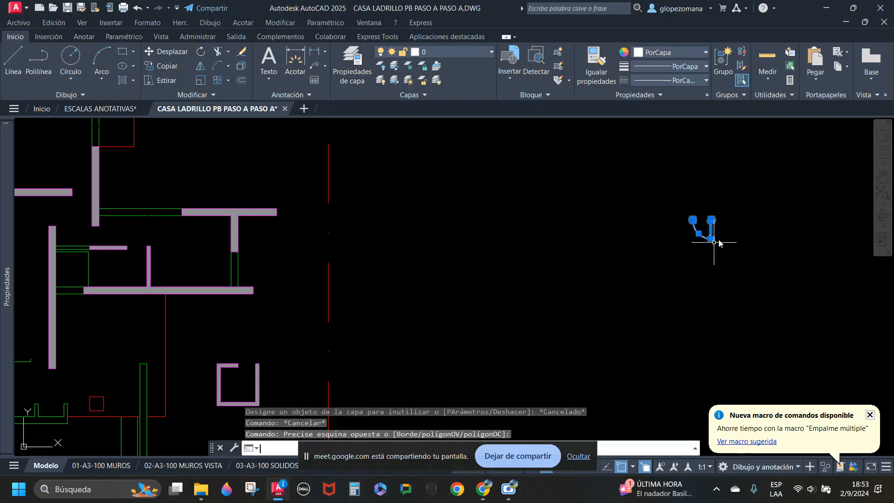
{"action": "type", "text": "co"}
{"action": "key", "text": "Return"}
{"action": "scroll", "coordinate": [724, 214], "scroll_direction": "up", "scroll_amount": 4}
{"action": "scroll", "coordinate": [672, 203], "scroll_direction": "up", "scroll_amount": 3}
{"action": "scroll", "coordinate": [629, 205], "scroll_direction": "down", "scroll_amount": 2}
{"action": "left_click", "coordinate": [666, 206]}
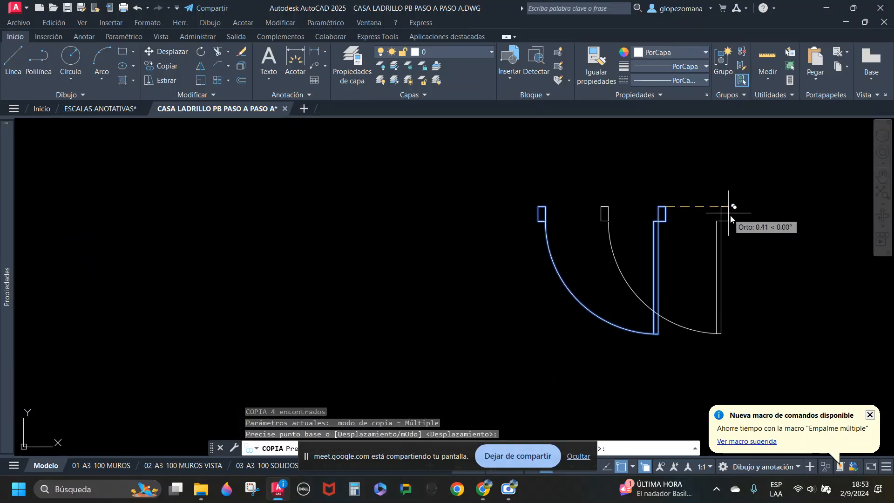
{"action": "scroll", "coordinate": [730, 214], "scroll_direction": "down", "scroll_amount": 3}
{"action": "scroll", "coordinate": [483, 265], "scroll_direction": "up", "scroll_amount": 5}
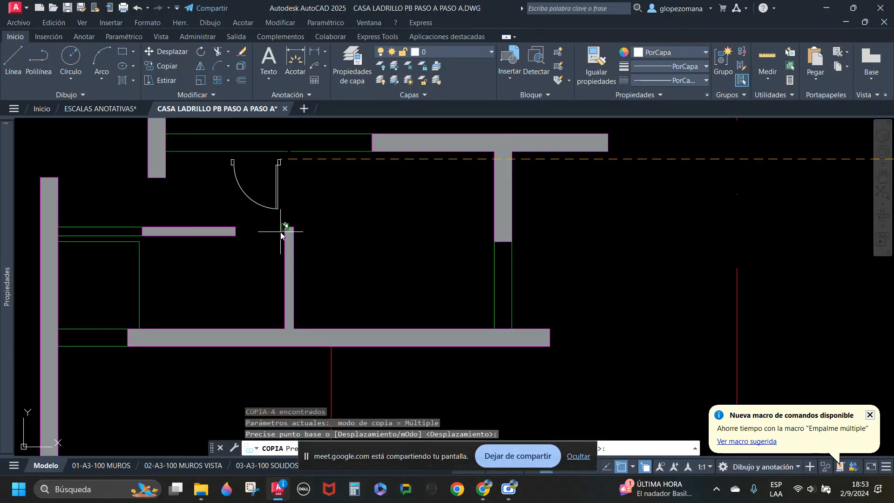
{"action": "left_click", "coordinate": [281, 233]}
{"action": "scroll", "coordinate": [257, 238], "scroll_direction": "up", "scroll_amount": 4}
{"action": "key", "text": "Escape"}
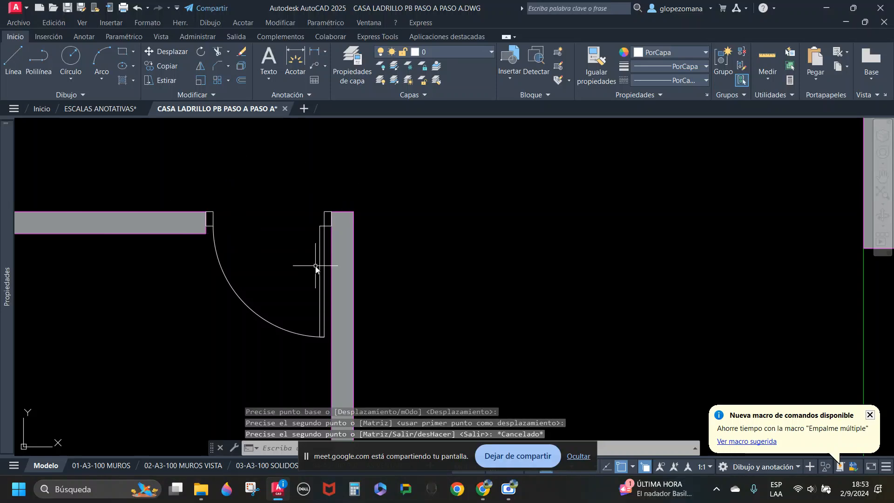
{"action": "scroll", "coordinate": [244, 252], "scroll_direction": "up", "scroll_amount": 2}
{"action": "left_click", "coordinate": [232, 257]}
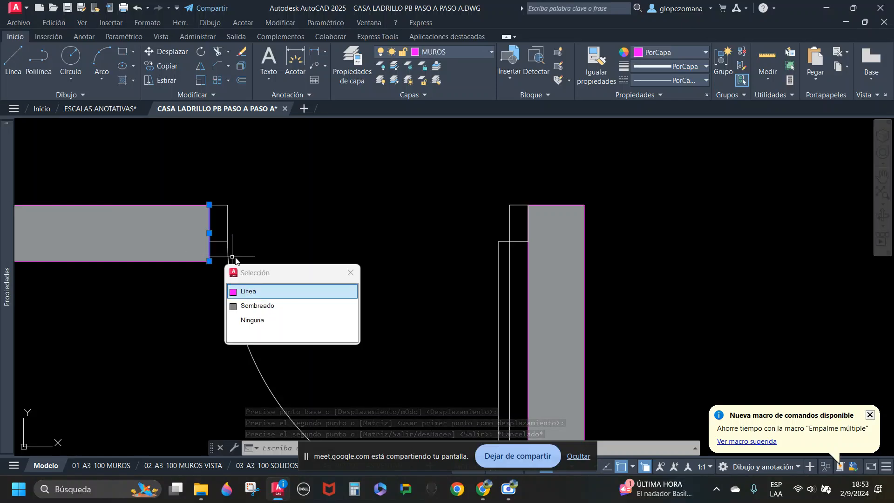
{"action": "left_click", "coordinate": [560, 203]}
{"action": "left_click", "coordinate": [556, 208]}
{"action": "key", "text": "Escape"}
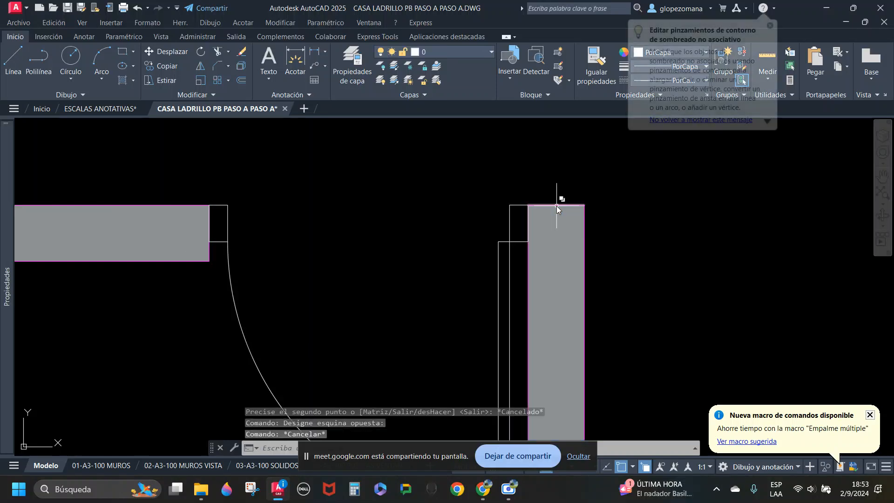
{"action": "left_click", "coordinate": [555, 230]}
{"action": "left_click", "coordinate": [555, 230]}
{"action": "key", "text": "Escape"}
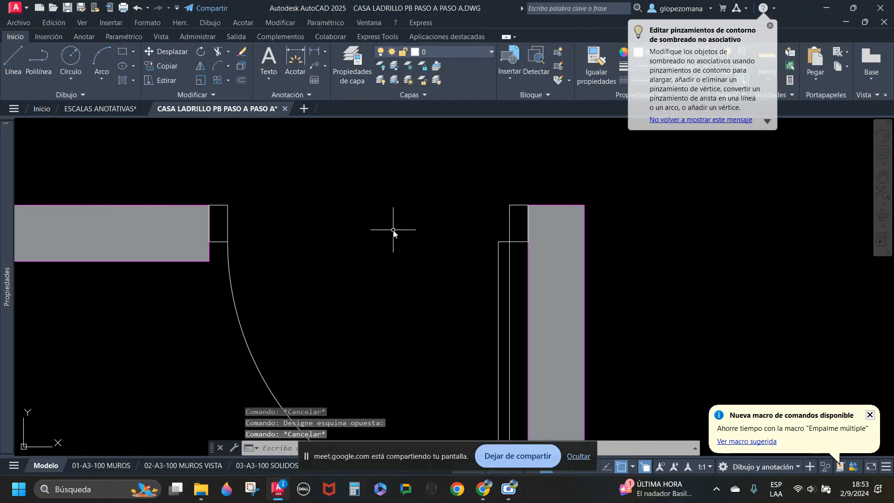
Step: Start a block definition named PURTA 85 with its base point at the standalone door's hinge-side jamb, upper outer corner
{"action": "scroll", "coordinate": [393, 230], "scroll_direction": "down", "scroll_amount": 2}
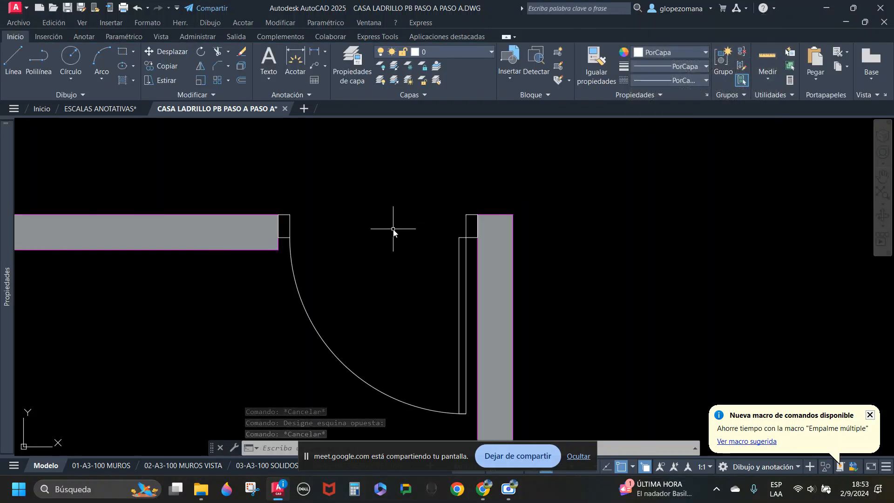
{"action": "scroll", "coordinate": [393, 231], "scroll_direction": "down", "scroll_amount": 4}
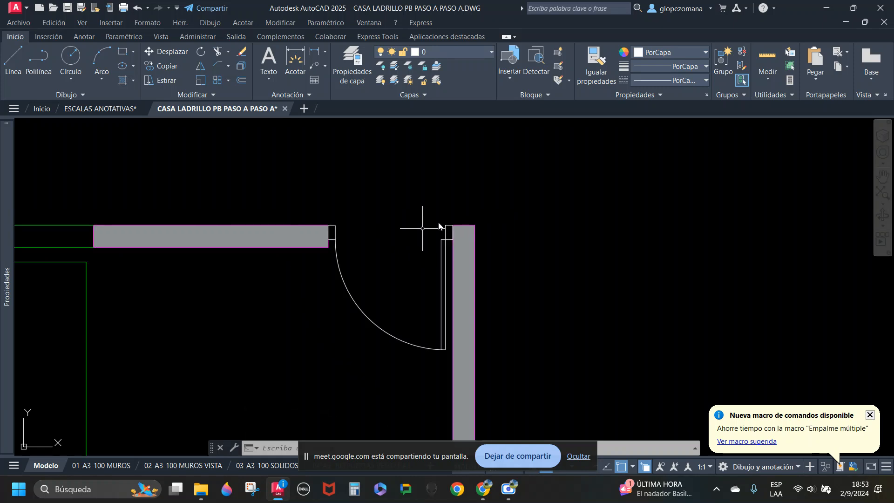
{"action": "scroll", "coordinate": [689, 253], "scroll_direction": "down", "scroll_amount": 3}
{"action": "scroll", "coordinate": [722, 220], "scroll_direction": "up", "scroll_amount": 5}
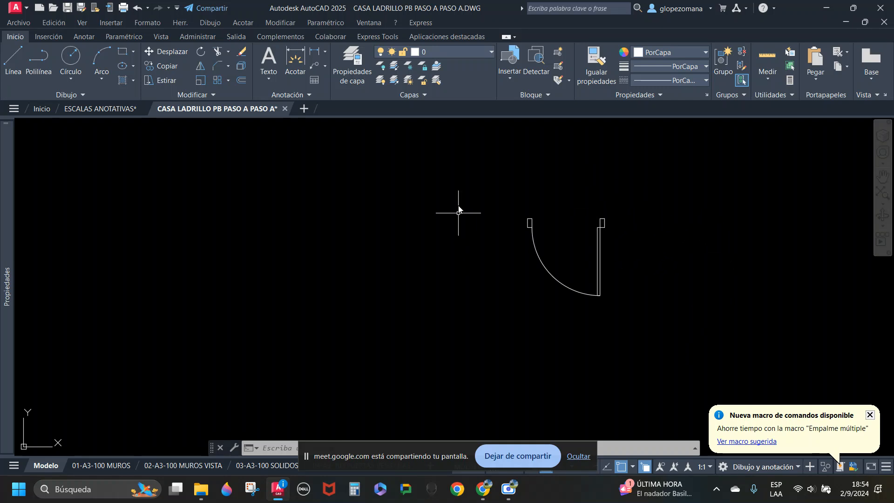
{"action": "scroll", "coordinate": [672, 232], "scroll_direction": "up", "scroll_amount": 2}
{"action": "middle_click_drag", "start_coordinate": [673, 231], "coordinate": [583, 247]}
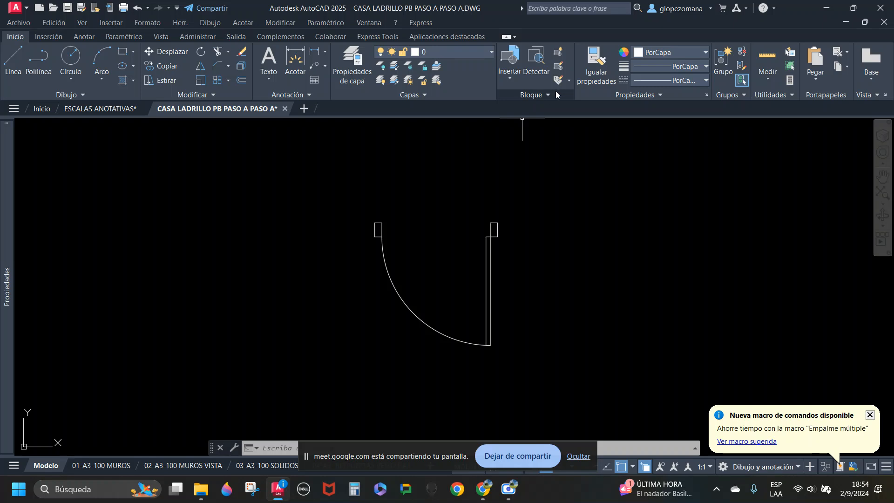
{"action": "left_click", "coordinate": [558, 51]}
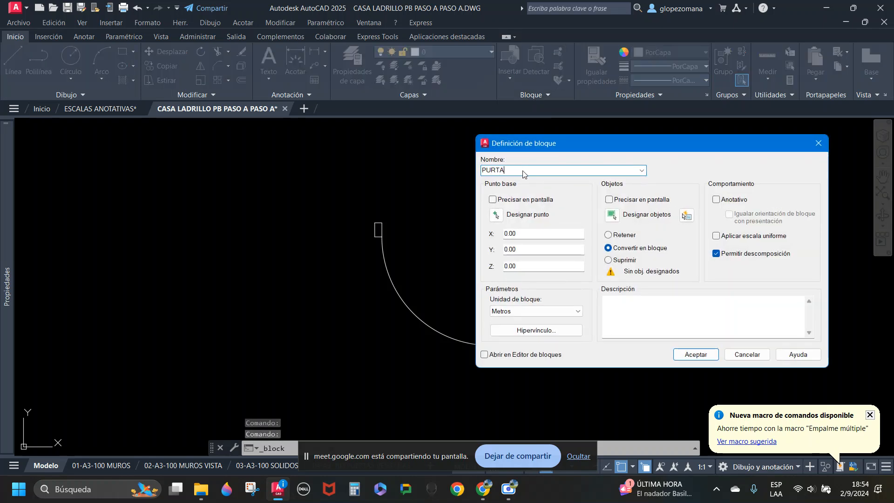
{"action": "type", "text": "85"}
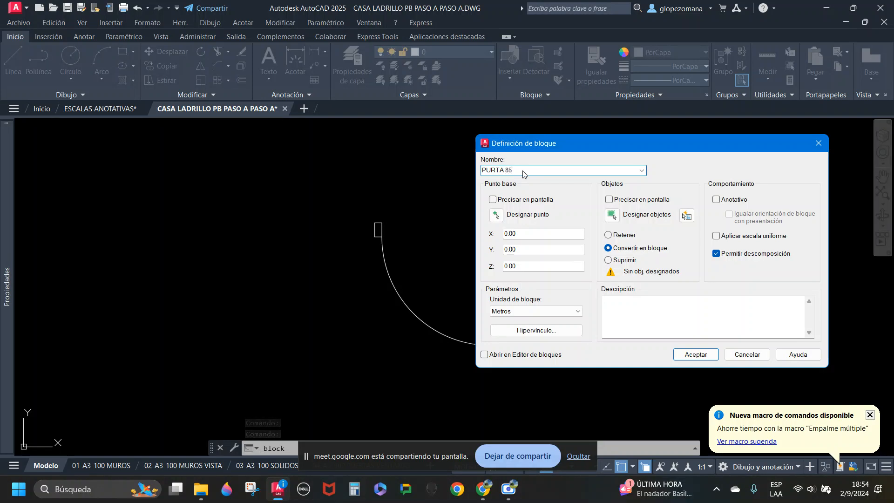
{"action": "left_click", "coordinate": [495, 215]}
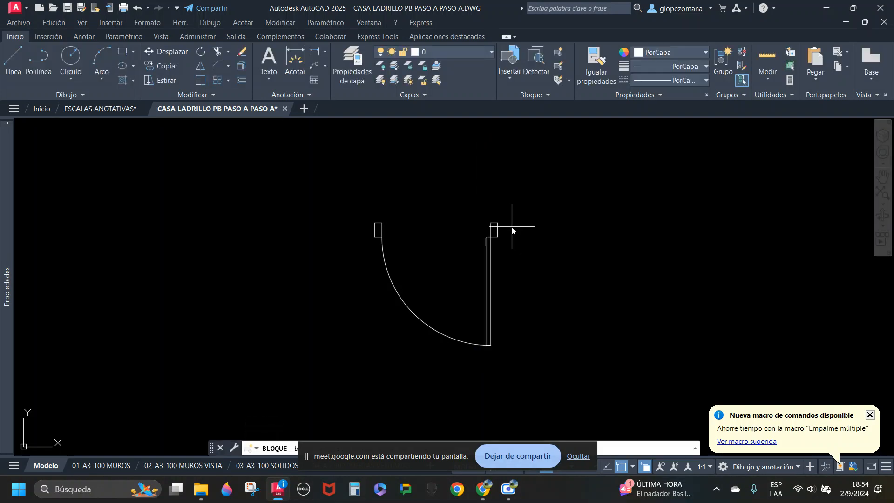
{"action": "left_click", "coordinate": [499, 227]}
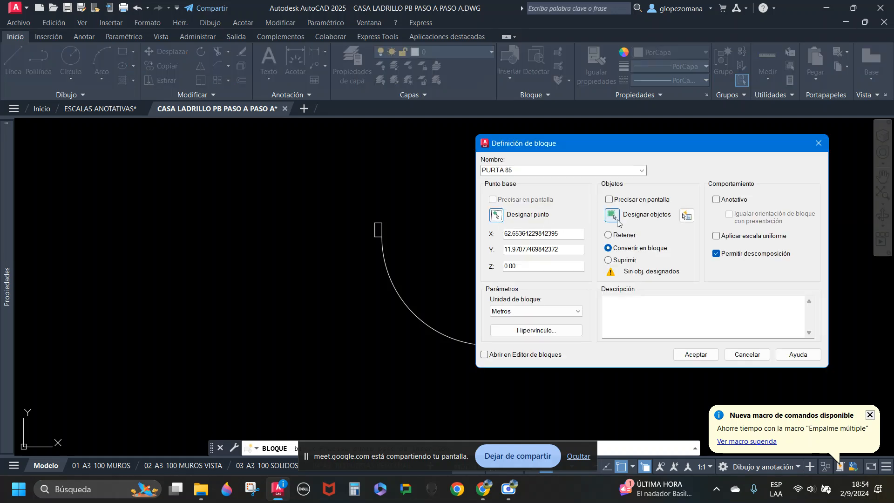
Step: Select all four objects of the standalone door and create the block with them converted in place
{"action": "left_click", "coordinate": [612, 215]}
{"action": "left_click", "coordinate": [363, 192]}
{"action": "left_click", "coordinate": [532, 362]}
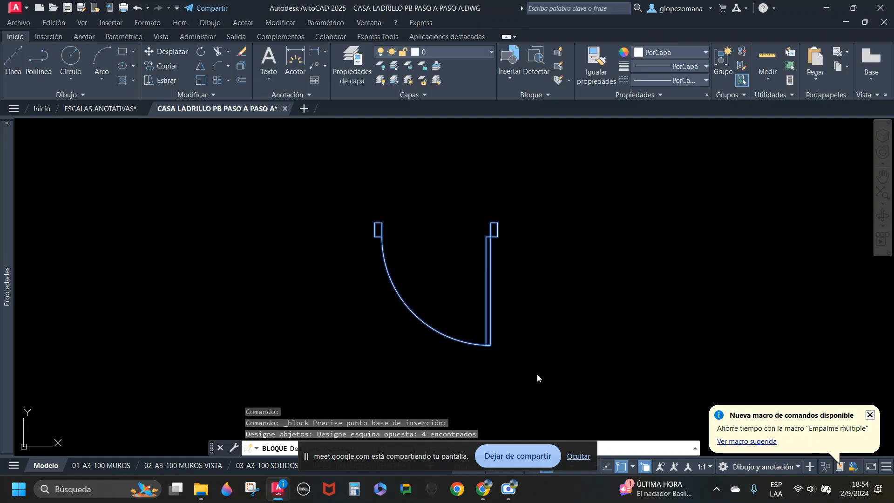
{"action": "key", "text": "Return"}
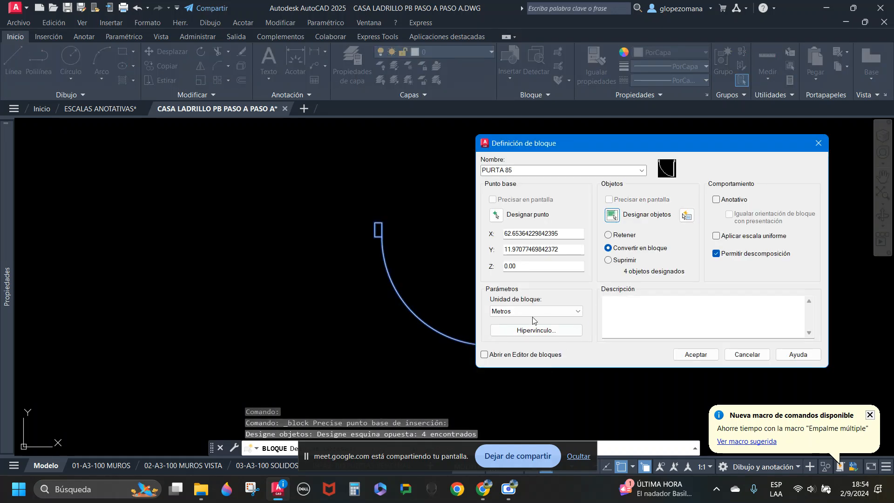
{"action": "left_click", "coordinate": [687, 356]}
Step: Inspect the new door block's layer, scale, name and rotation in its properties
{"action": "left_click", "coordinate": [442, 316]}
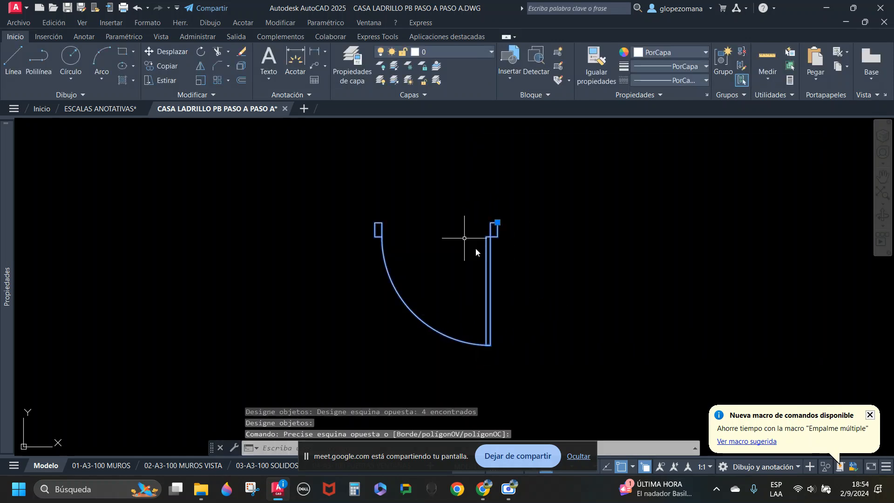
{"action": "key", "text": "ctrl+1"}
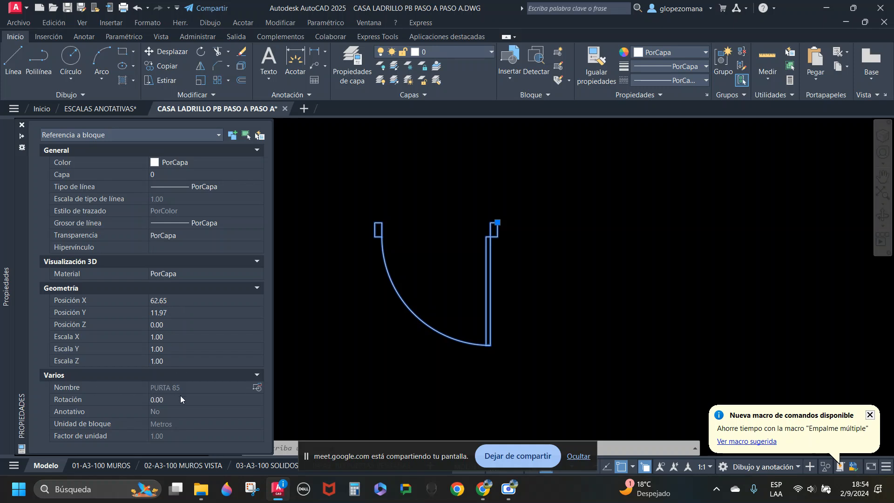
{"action": "key", "text": "ctrl+1"}
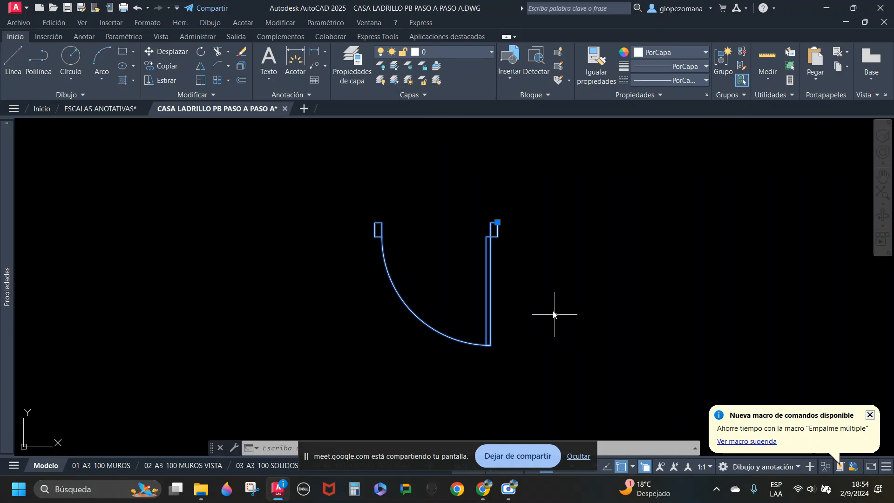
Step: Thaw layer PUERTA and assign the selected door block to it
{"action": "left_click", "coordinate": [492, 52]}
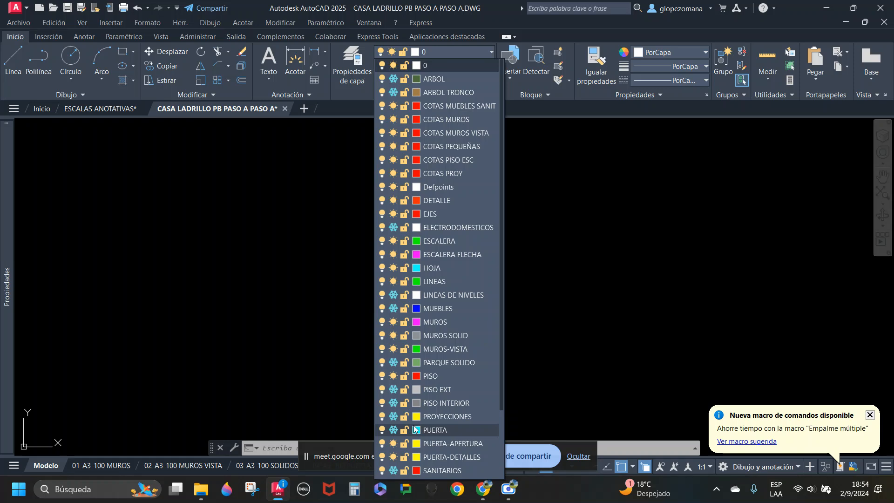
{"action": "left_click", "coordinate": [394, 430]}
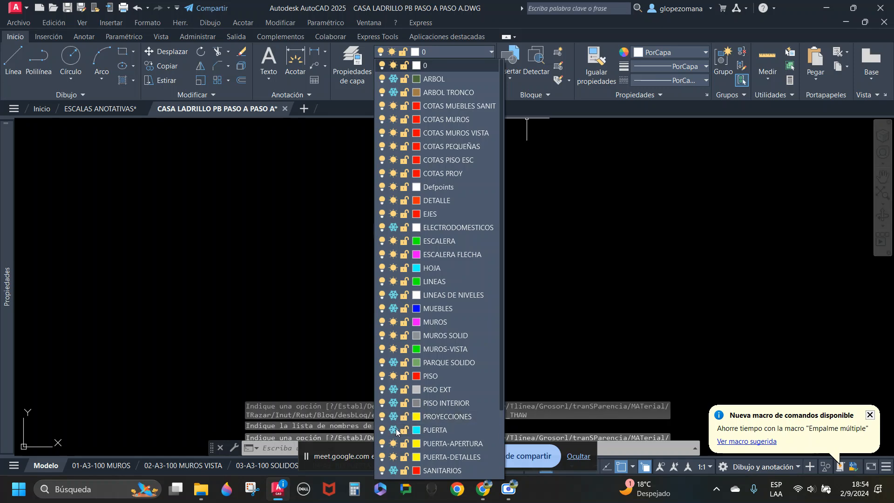
{"action": "left_click", "coordinate": [434, 429]}
{"action": "key", "text": "Escape"}
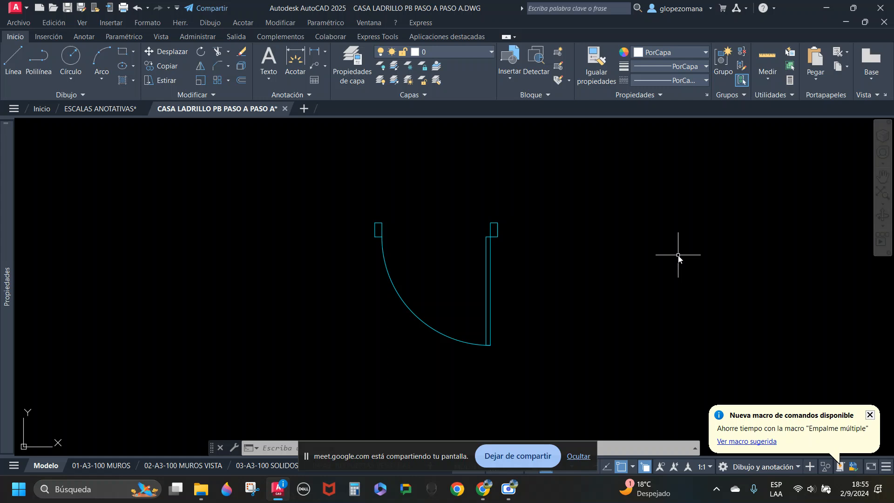
Step: Select the door block to check which layer it is on, and clear the selection
{"action": "left_click", "coordinate": [551, 227]}
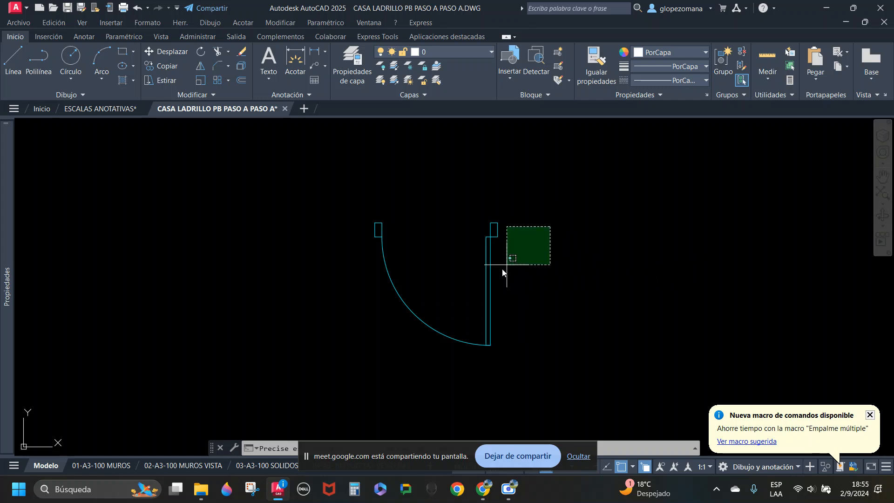
{"action": "left_click", "coordinate": [478, 301]}
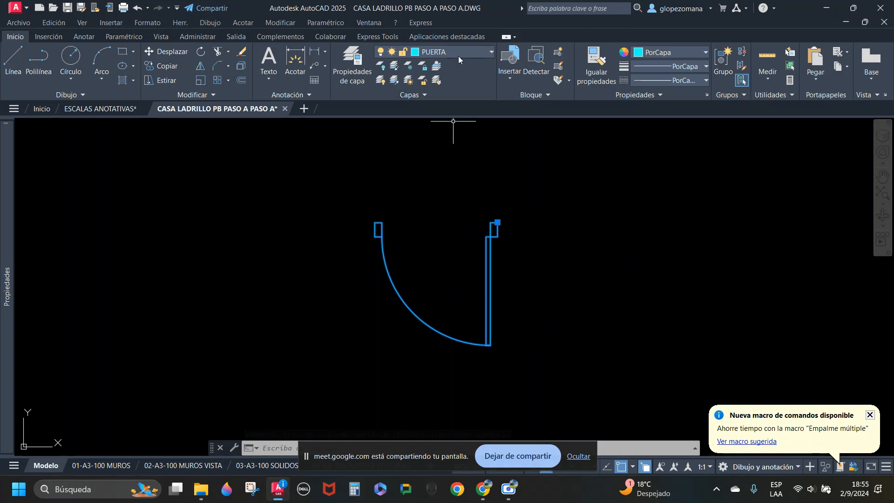
{"action": "key", "text": "Escape"}
Step: Copy the existing door block from the plan's interior opening to the empty area beside the new door block
{"action": "scroll", "coordinate": [557, 256], "scroll_direction": "down", "scroll_amount": 5}
{"action": "key", "text": "Escape"}
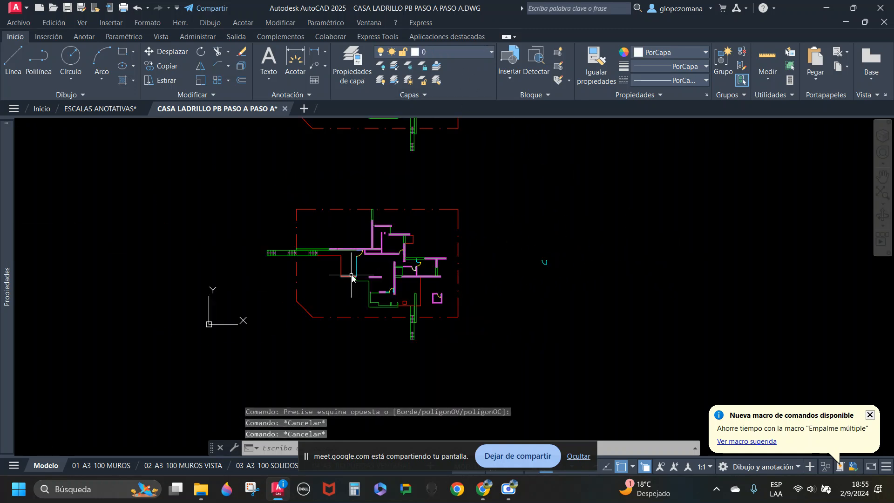
{"action": "scroll", "coordinate": [543, 278], "scroll_direction": "up", "scroll_amount": 6}
{"action": "left_click", "coordinate": [331, 320]}
{"action": "key", "text": "Escape"}
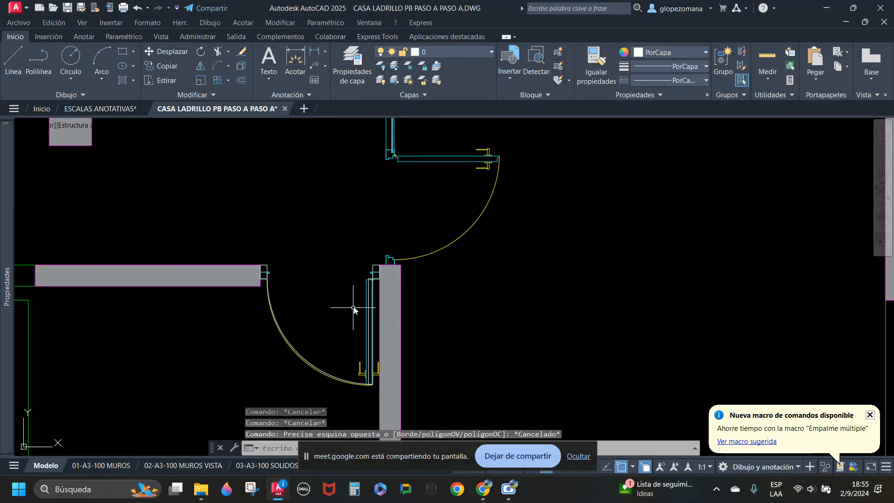
{"action": "scroll", "coordinate": [367, 288], "scroll_direction": "up", "scroll_amount": 3}
{"action": "left_click", "coordinate": [374, 262]}
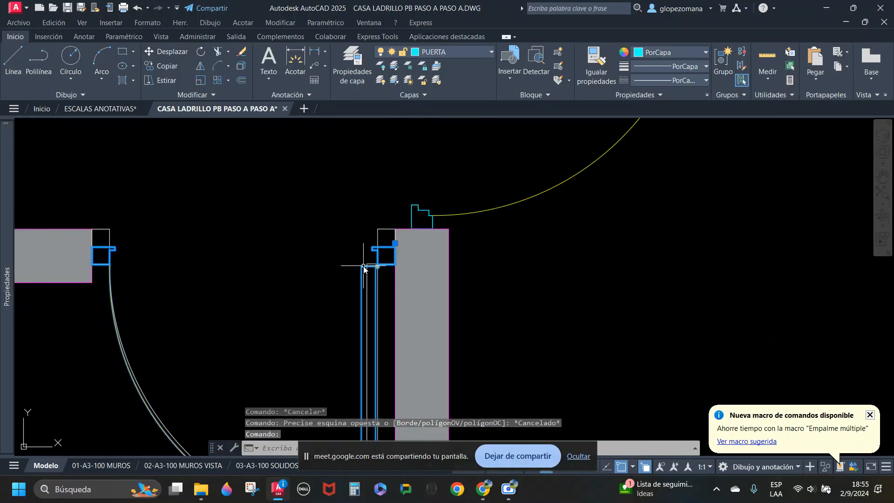
{"action": "type", "text": "c"}
{"action": "key", "text": "Return"}
{"action": "scroll", "coordinate": [372, 259], "scroll_direction": "down", "scroll_amount": 5}
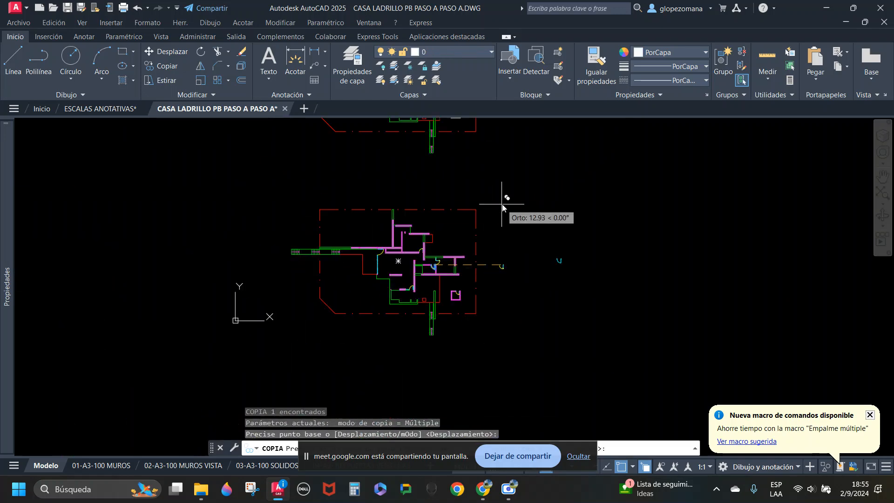
{"action": "scroll", "coordinate": [615, 293], "scroll_direction": "up", "scroll_amount": 6}
{"action": "key", "text": "Escape"}
{"action": "scroll", "coordinate": [623, 314], "scroll_direction": "up", "scroll_amount": 8}
{"action": "key", "text": "Escape"}
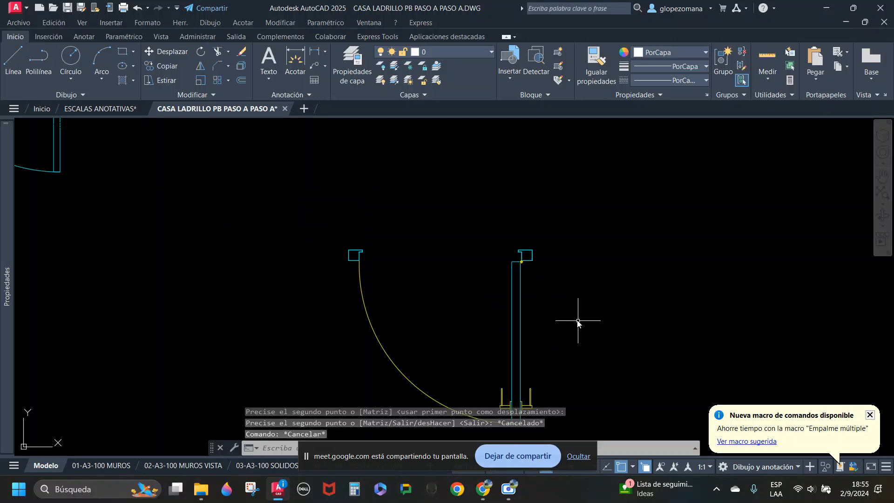
Step: Examine the copied detailed door block's jambs, leaf, handles and opening arc
{"action": "left_click", "coordinate": [485, 235]}
{"action": "left_click", "coordinate": [435, 244]}
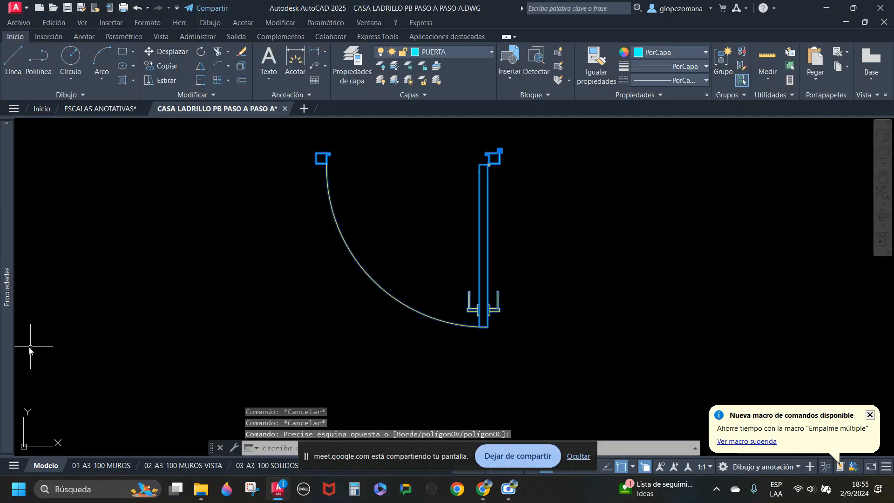
{"action": "mouse_move", "coordinate": [10, 336]}
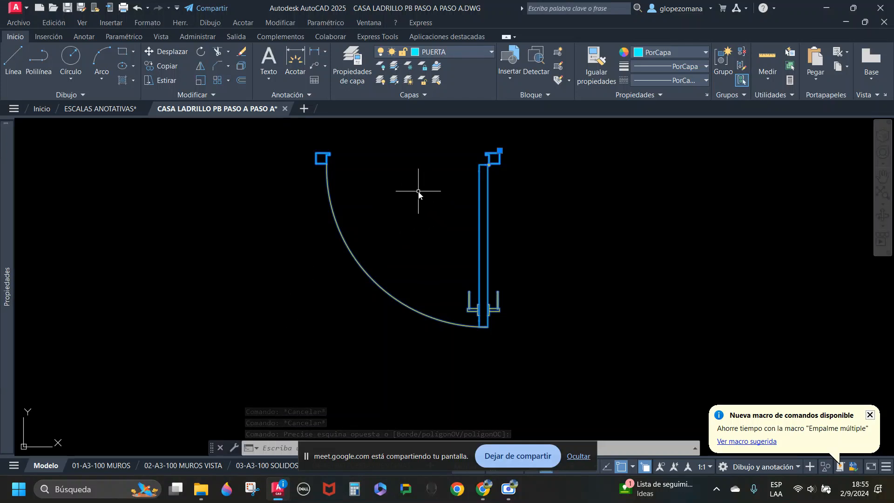
{"action": "middle_click_drag", "start_coordinate": [419, 189], "coordinate": [406, 247]}
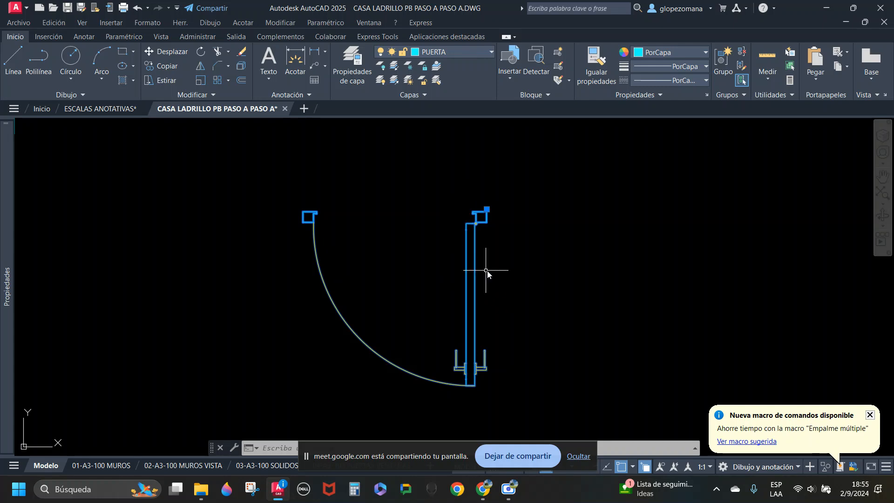
{"action": "scroll", "coordinate": [513, 257], "scroll_direction": "down", "scroll_amount": 2}
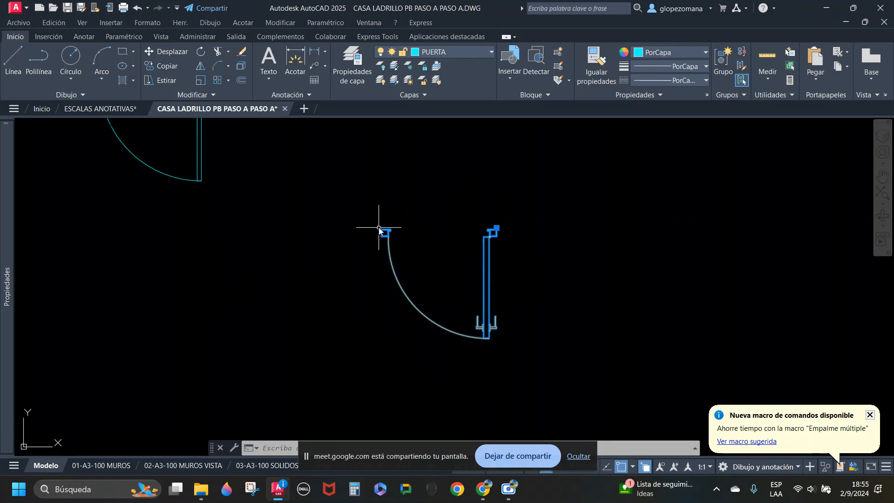
{"action": "scroll", "coordinate": [498, 227], "scroll_direction": "up", "scroll_amount": 4}
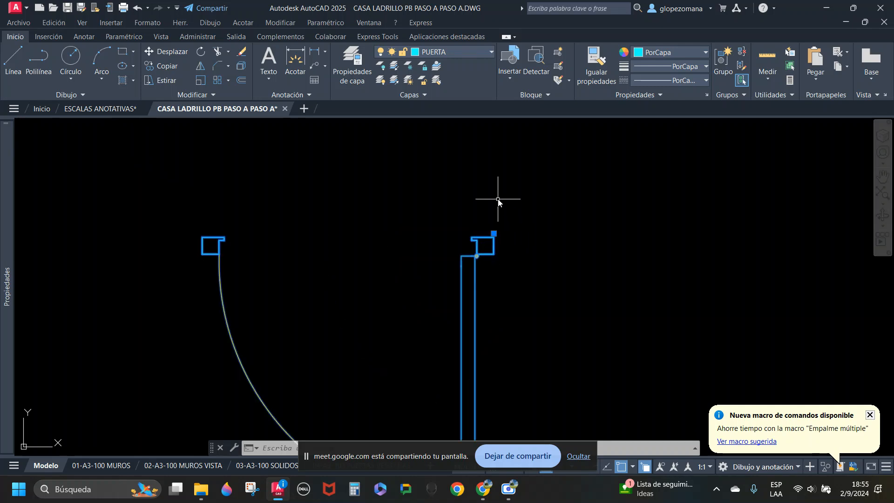
{"action": "left_click", "coordinate": [375, 235]}
{"action": "key", "text": "Escape"}
{"action": "scroll", "coordinate": [402, 234], "scroll_direction": "down", "scroll_amount": 2}
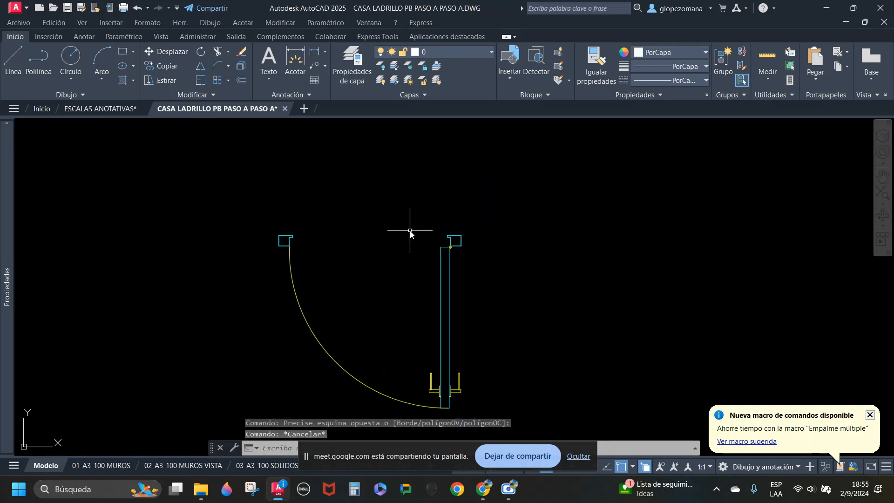
{"action": "middle_click_drag", "start_coordinate": [433, 264], "coordinate": [427, 228]}
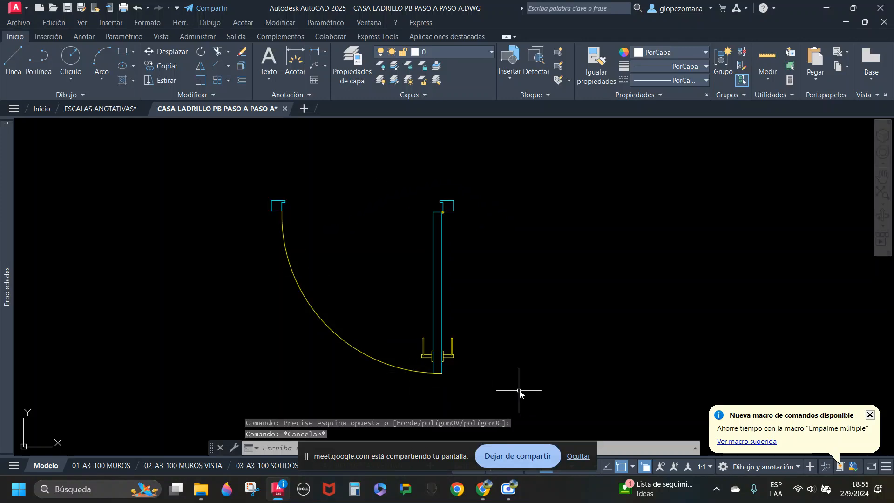
{"action": "type", "text": "LTSCAL"}
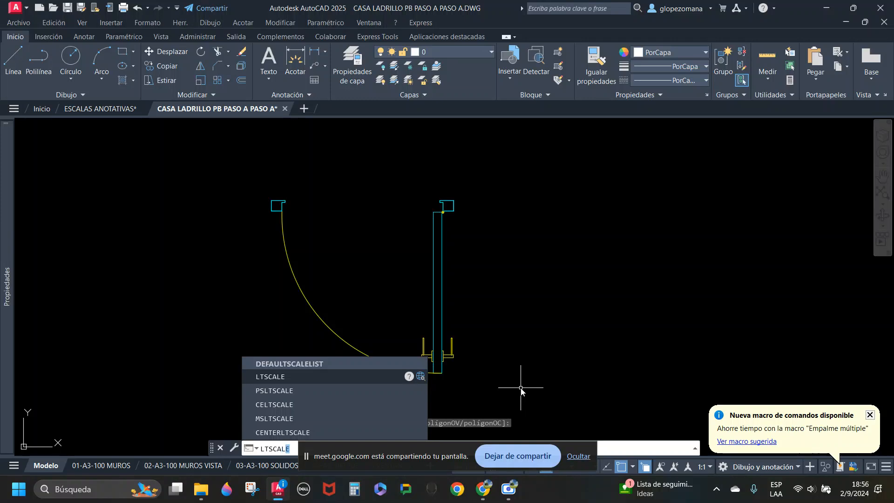
{"action": "type", "text": "E"}
{"action": "key", "text": "Return"}
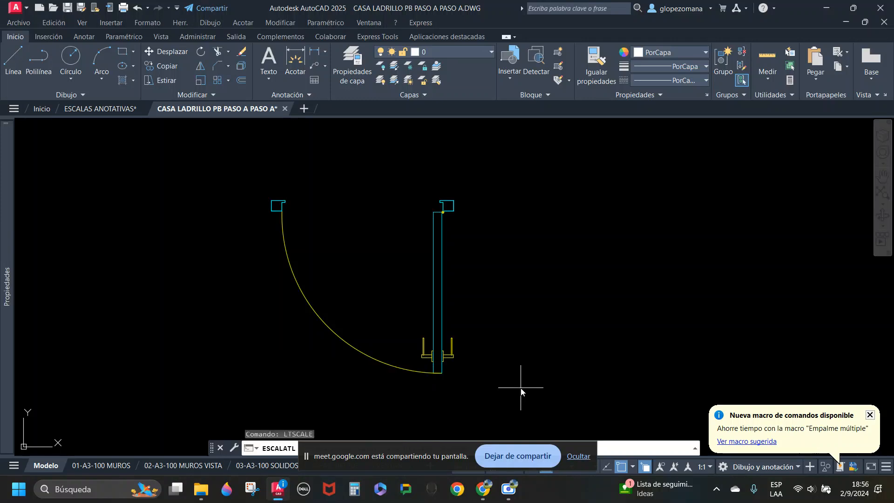
{"action": "left_click_drag", "start_coordinate": [463, 449], "coordinate": [418, 17]}
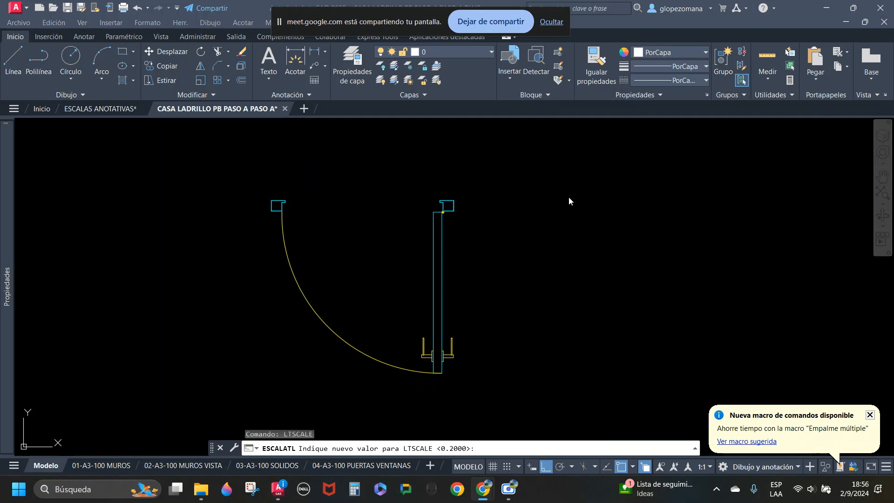
{"action": "left_click", "coordinate": [574, 231]}
{"action": "key", "text": "Escape"}
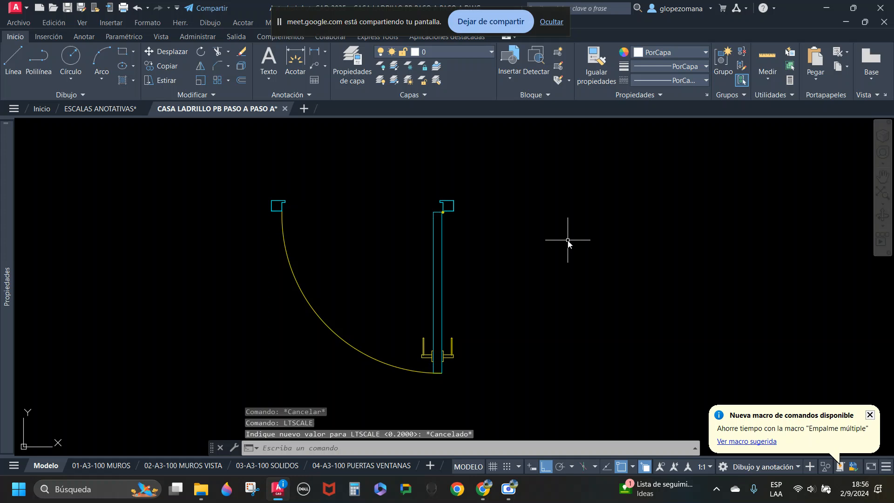
Step: Set the global linetype scale (LTSCALE) to .01 and regenerate the drawing
{"action": "type", "text": "LTSK"}
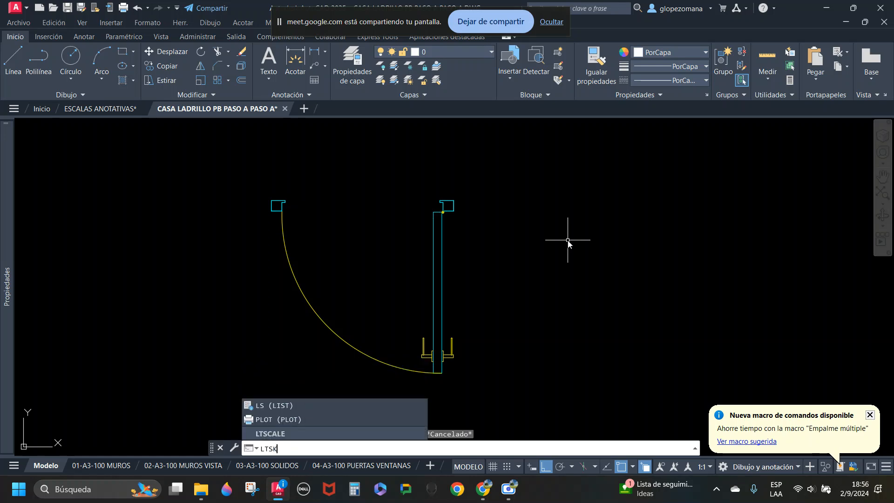
{"action": "key", "text": "BackSpace"}
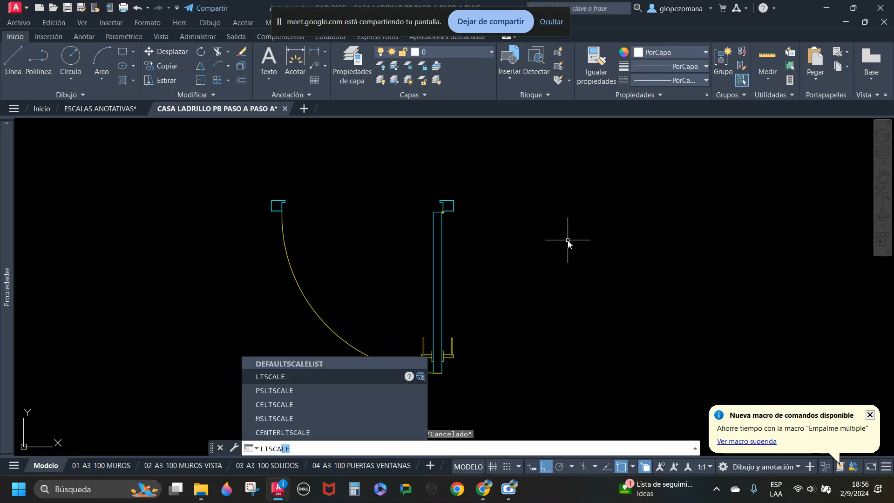
{"action": "type", "text": "CALE"}
{"action": "key", "text": "Return"}
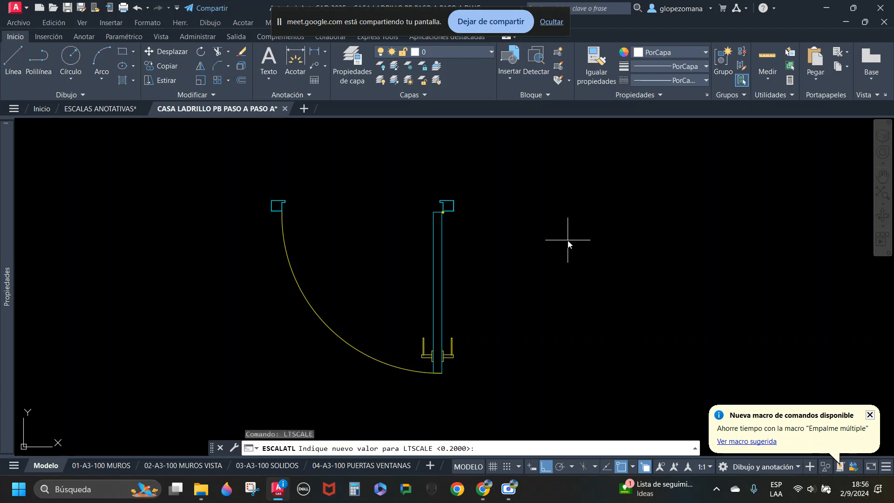
{"action": "type", "text": ".01"}
{"action": "key", "text": "Return"}
{"action": "type", "text": "REGE"}
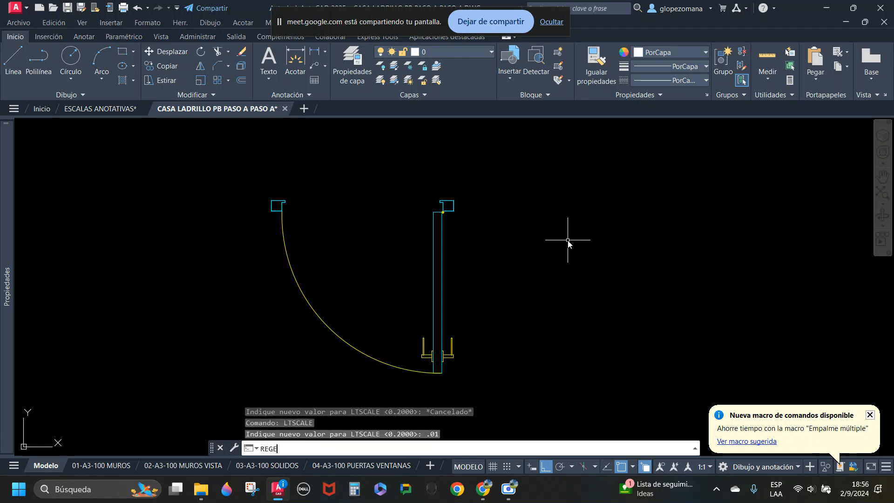
{"action": "type", "text": "N"}
{"action": "key", "text": "Return"}
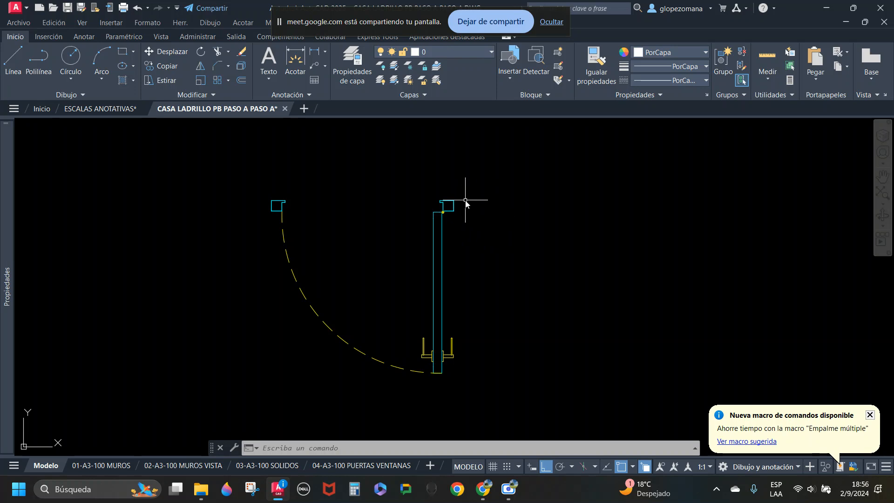
Step: Explode the copied detailed door block into its separate objects
{"action": "scroll", "coordinate": [463, 198], "scroll_direction": "up", "scroll_amount": 2}
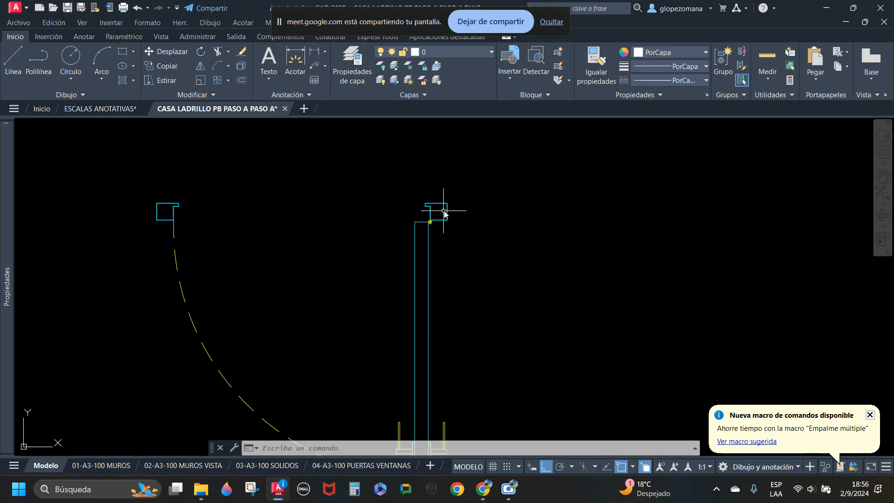
{"action": "scroll", "coordinate": [431, 236], "scroll_direction": "down", "scroll_amount": 2}
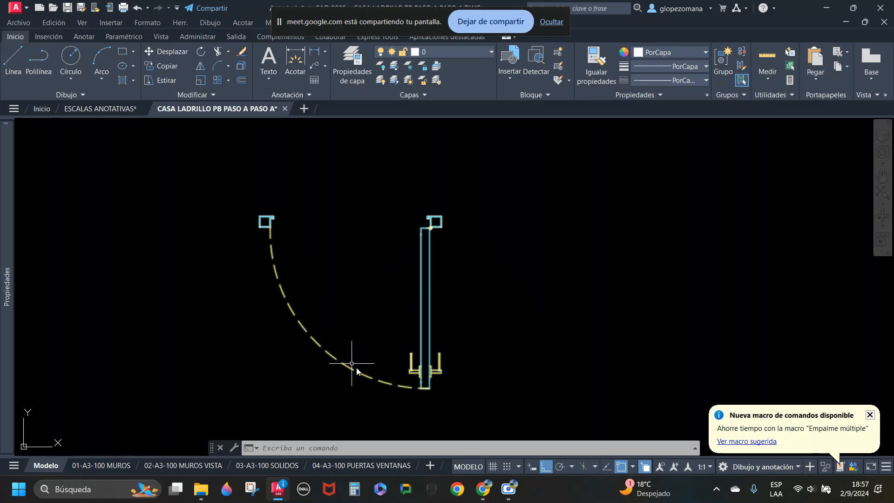
{"action": "scroll", "coordinate": [419, 382], "scroll_direction": "up", "scroll_amount": 3}
{"action": "scroll", "coordinate": [391, 388], "scroll_direction": "down", "scroll_amount": 3}
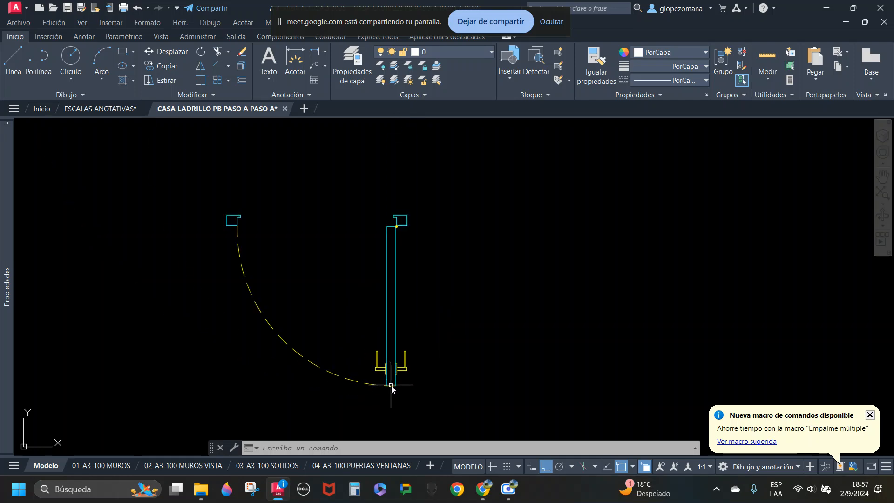
{"action": "scroll", "coordinate": [405, 224], "scroll_direction": "up", "scroll_amount": 8}
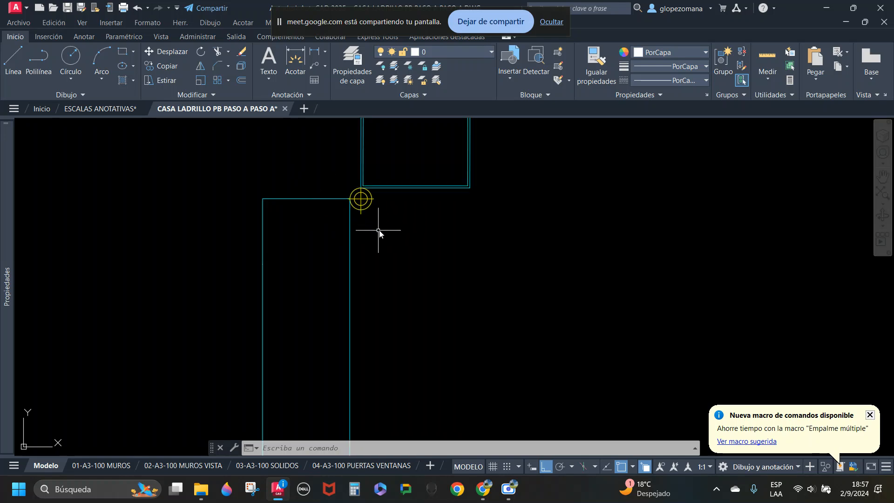
{"action": "scroll", "coordinate": [385, 221], "scroll_direction": "down", "scroll_amount": 8}
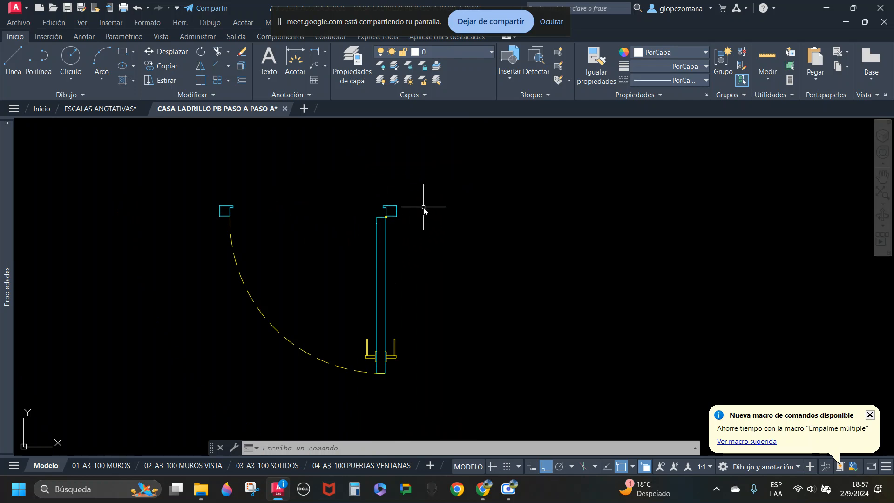
{"action": "left_click", "coordinate": [427, 274]}
{"action": "left_click", "coordinate": [373, 263]}
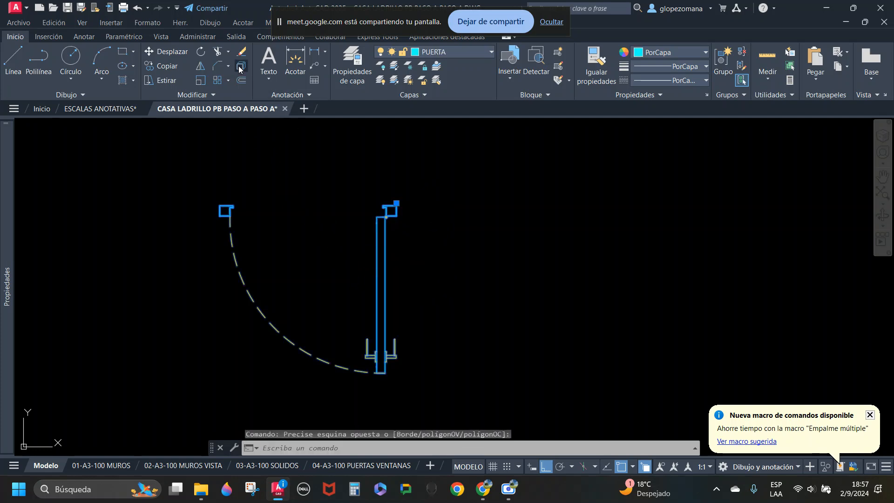
{"action": "left_click", "coordinate": [239, 68]}
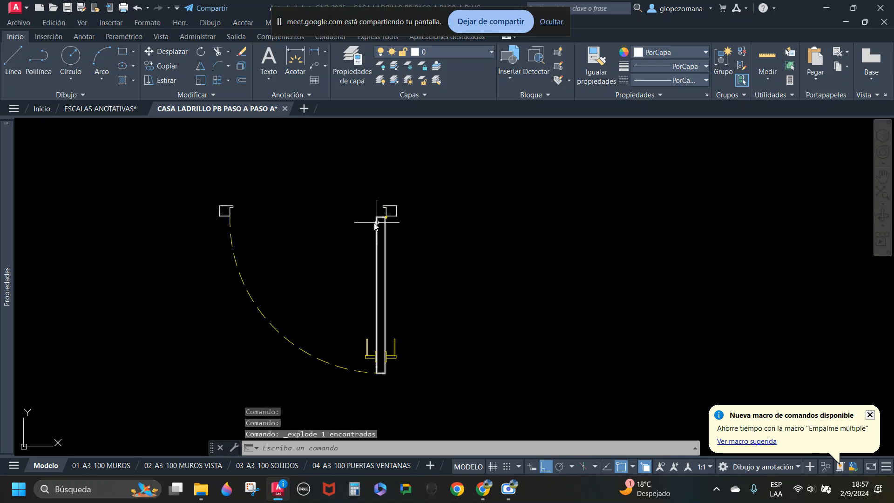
Step: Select the exploded door leaf and the opening arc in turn to check their layers, clearing each selection
{"action": "scroll", "coordinate": [345, 219], "scroll_direction": "up", "scroll_amount": 2}
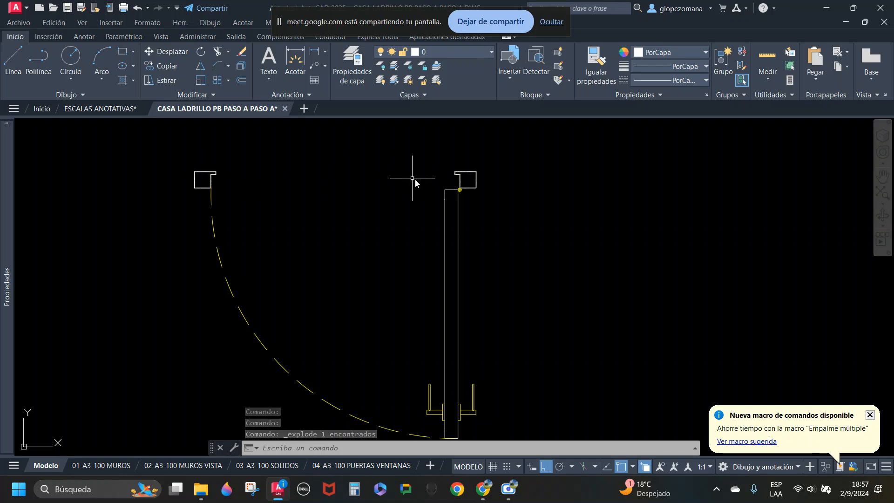
{"action": "left_click", "coordinate": [458, 242]}
{"action": "left_click", "coordinate": [393, 256]}
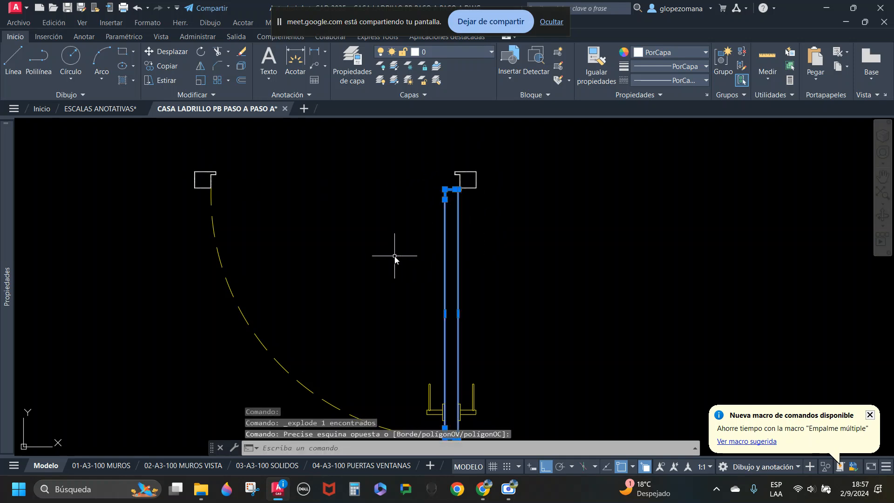
{"action": "key", "text": "Escape"}
{"action": "left_click", "coordinate": [260, 275]}
{"action": "left_click", "coordinate": [216, 313]}
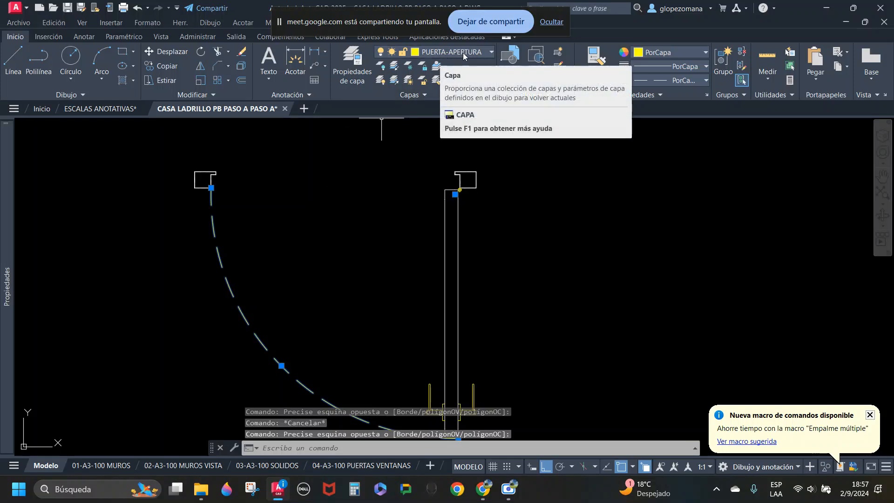
{"action": "key", "text": "Escape"}
Step: Check which layers the door's handle and the hinge circles are on, clearing the selection after each
{"action": "scroll", "coordinate": [539, 202], "scroll_direction": "up", "scroll_amount": 5}
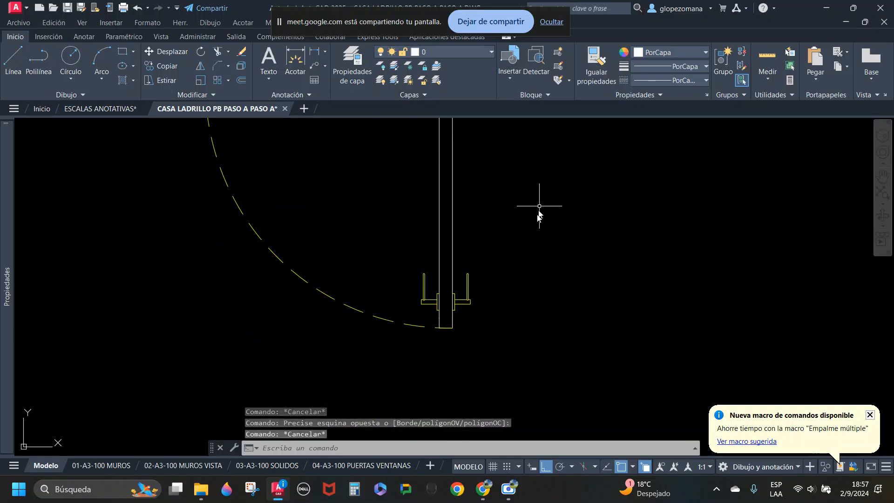
{"action": "left_click", "coordinate": [472, 245]}
{"action": "left_click", "coordinate": [417, 354]}
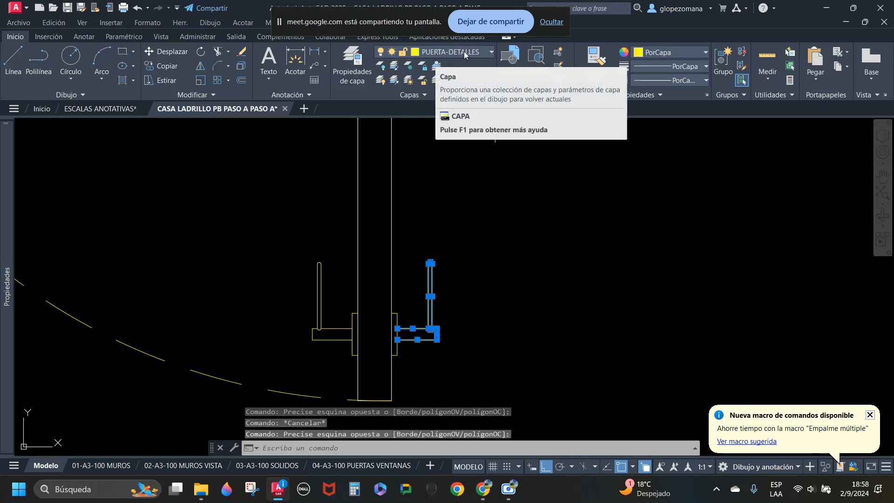
{"action": "key", "text": "Escape"}
{"action": "scroll", "coordinate": [468, 266], "scroll_direction": "down", "scroll_amount": 4}
{"action": "scroll", "coordinate": [448, 224], "scroll_direction": "up", "scroll_amount": 8}
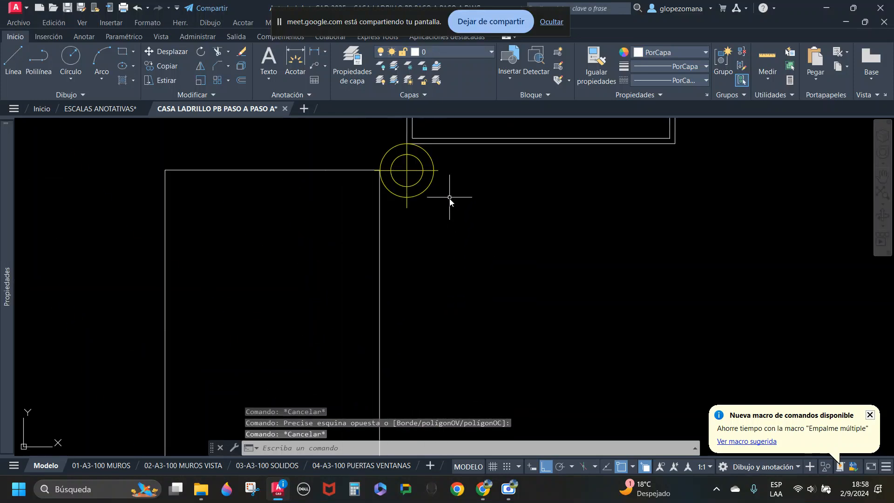
{"action": "left_click", "coordinate": [453, 209]}
{"action": "left_click", "coordinate": [411, 163]}
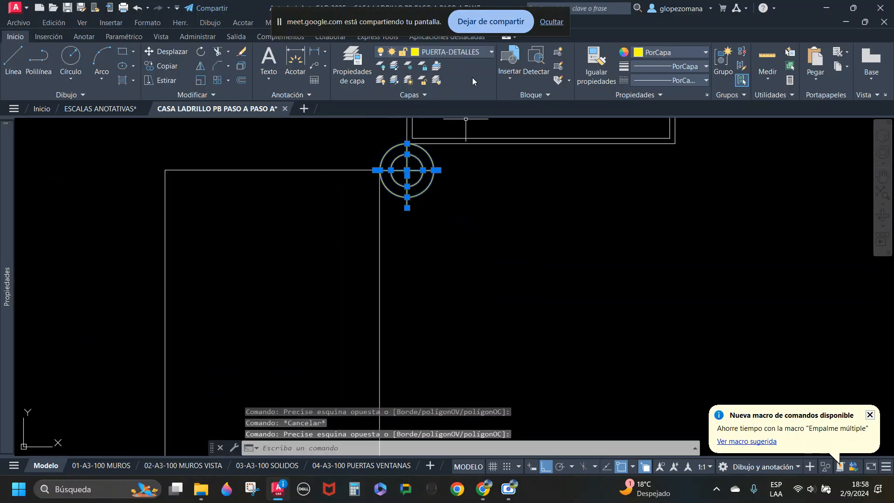
{"action": "scroll", "coordinate": [557, 239], "scroll_direction": "down", "scroll_amount": 4}
{"action": "middle_click_drag", "start_coordinate": [575, 265], "coordinate": [523, 216]}
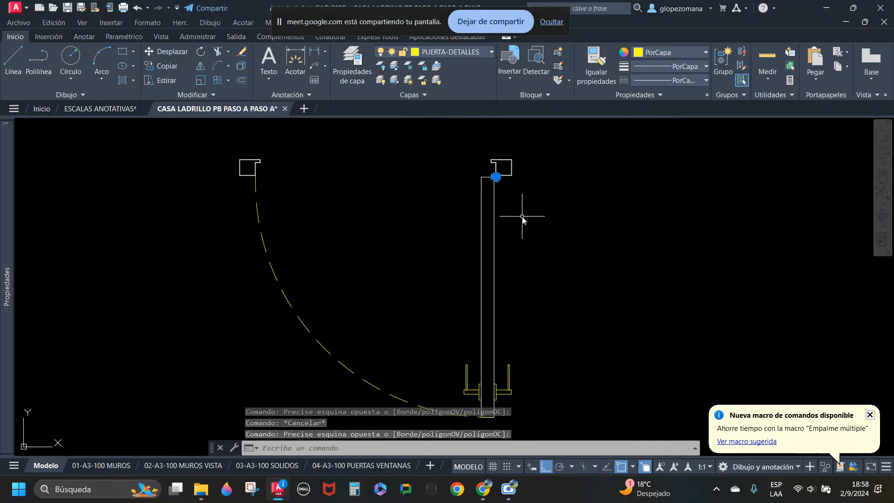
{"action": "key", "text": "Escape"}
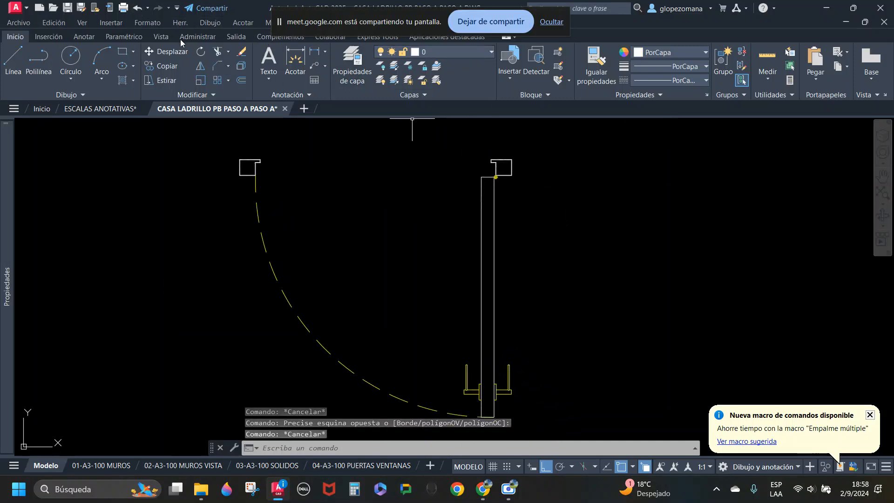
Step: Undo the explosion of the detailed door block
{"action": "left_click", "coordinate": [136, 8]}
{"action": "left_click", "coordinate": [136, 8]}
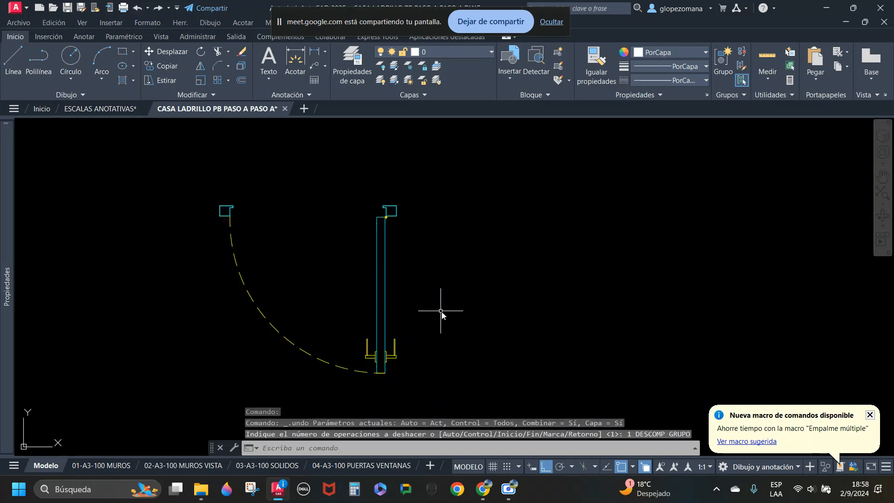
{"action": "middle_click_drag", "start_coordinate": [447, 312], "coordinate": [530, 314]}
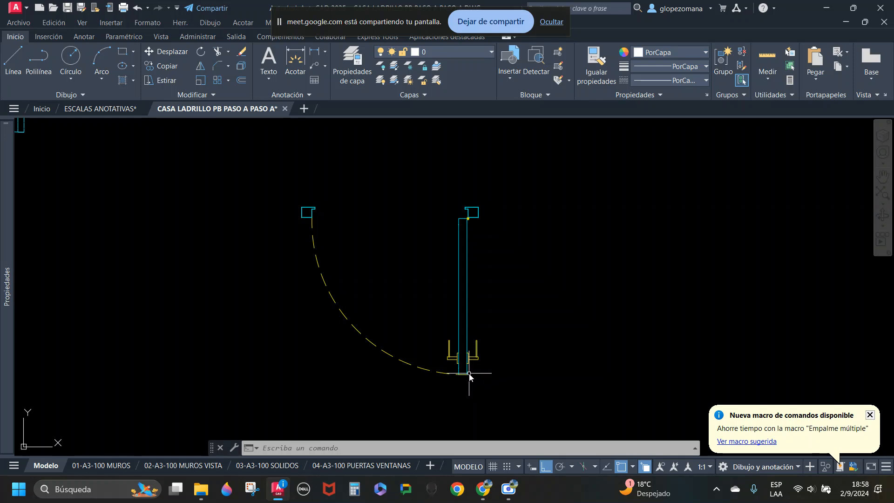
{"action": "scroll", "coordinate": [471, 371], "scroll_direction": "up", "scroll_amount": 3}
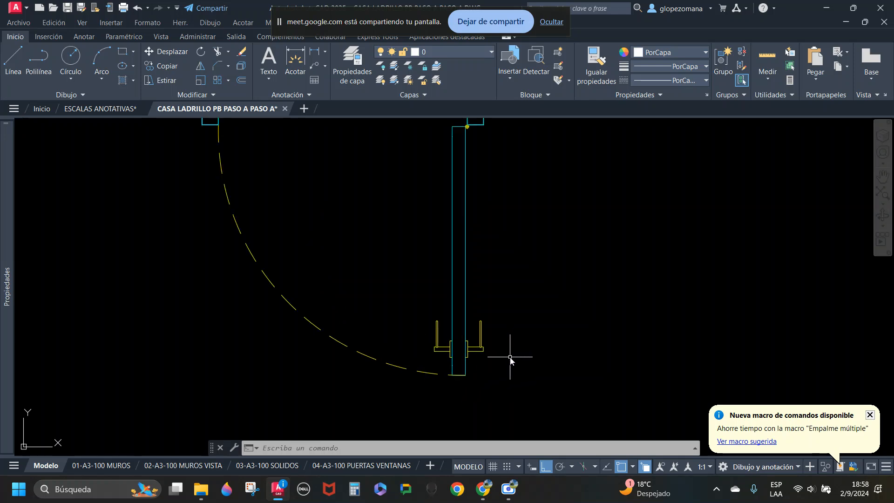
{"action": "left_click", "coordinate": [410, 67]}
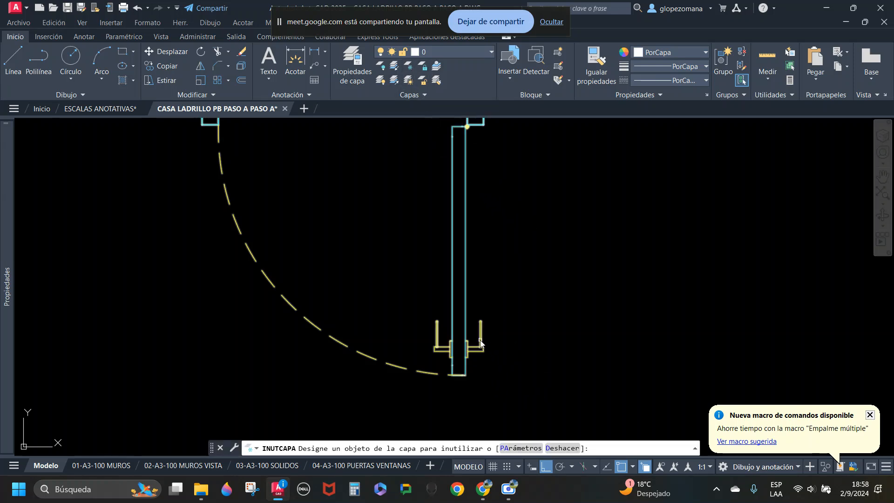
{"action": "left_click", "coordinate": [447, 269]}
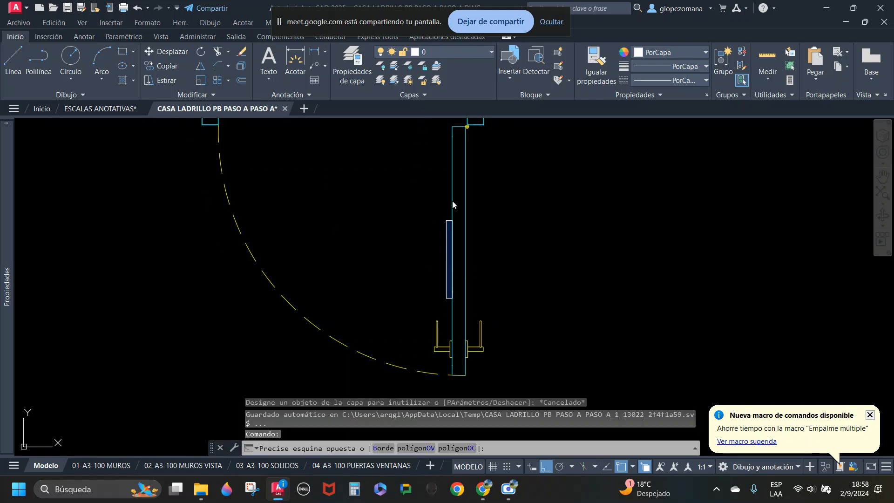
{"action": "key", "text": "Escape"}
Step: Freeze layer PUERTA-DETALLES to hide the door's handles and hinge
{"action": "left_click", "coordinate": [454, 51]}
{"action": "scroll", "coordinate": [466, 340], "scroll_direction": "down", "scroll_amount": 2}
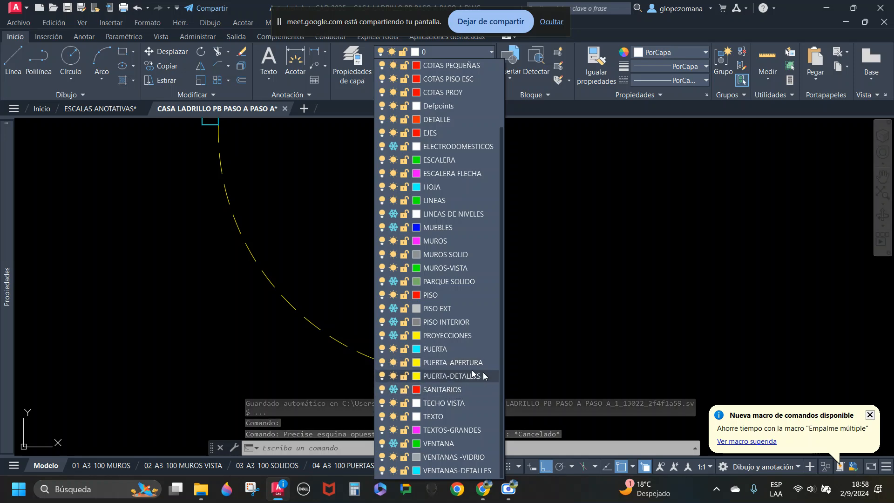
{"action": "left_click", "coordinate": [394, 376]}
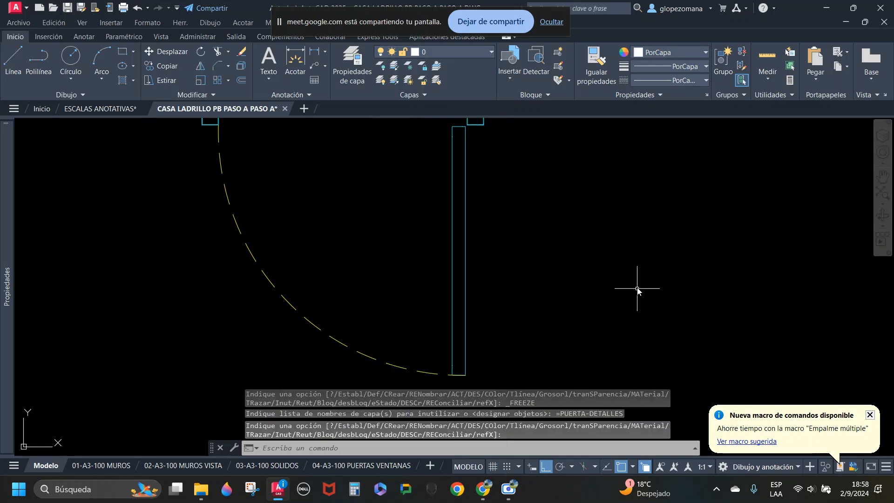
{"action": "scroll", "coordinate": [589, 303], "scroll_direction": "down", "scroll_amount": 2}
{"action": "key", "text": "Escape"}
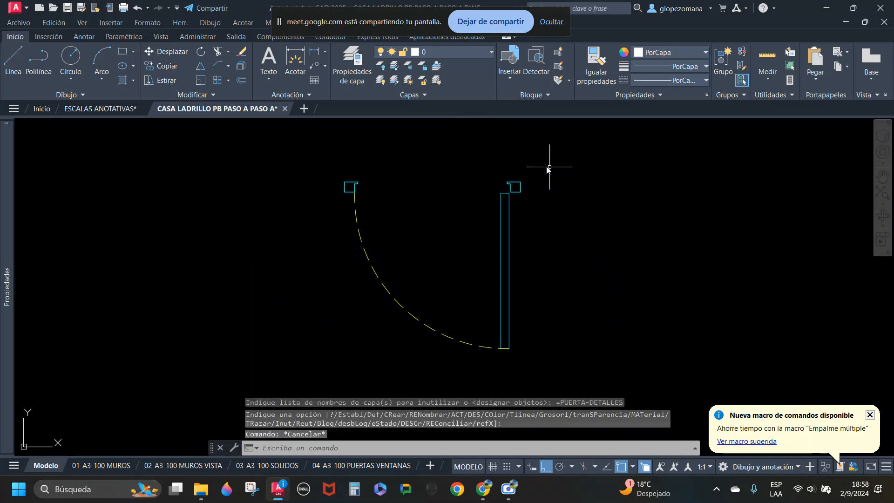
Step: Select the simplified door block to check it as a single object, and clear the selection
{"action": "left_click", "coordinate": [521, 235]}
{"action": "left_click", "coordinate": [489, 238]}
{"action": "key", "text": "Escape"}
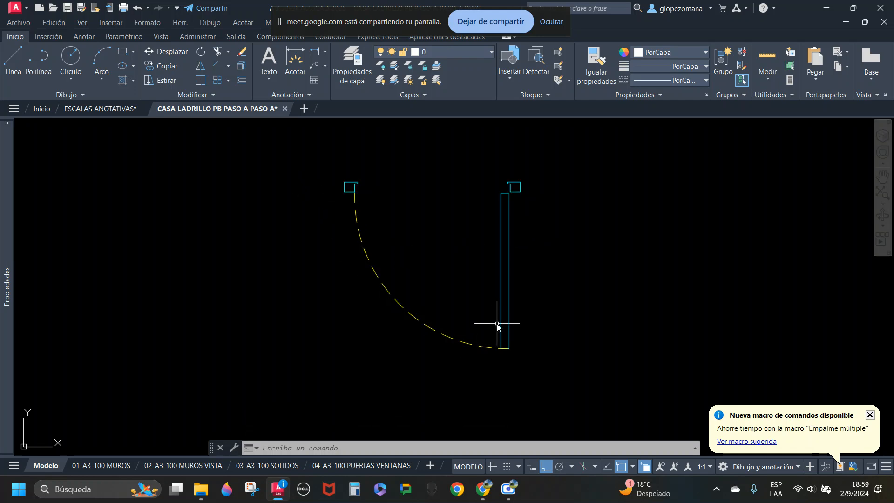
Step: Freeze layer PUERTA-APERTURA to hide the detailed door block's opening arc
{"action": "left_click", "coordinate": [453, 52]}
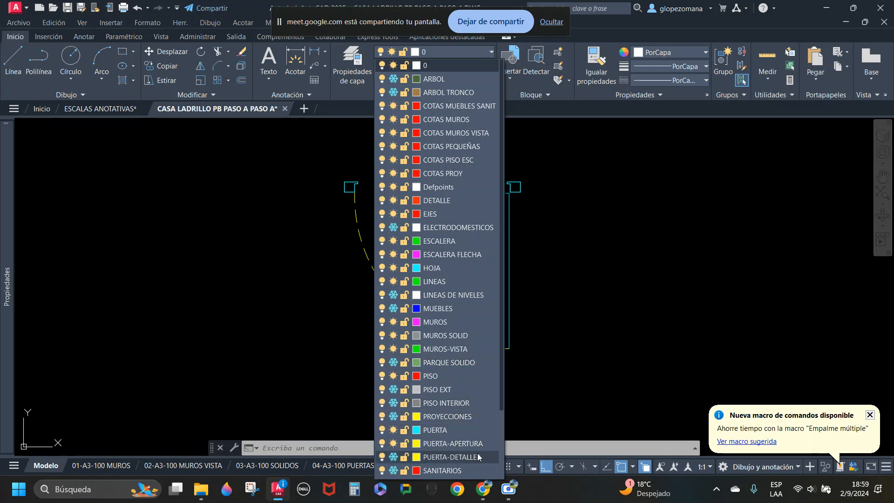
{"action": "left_click", "coordinate": [392, 446]}
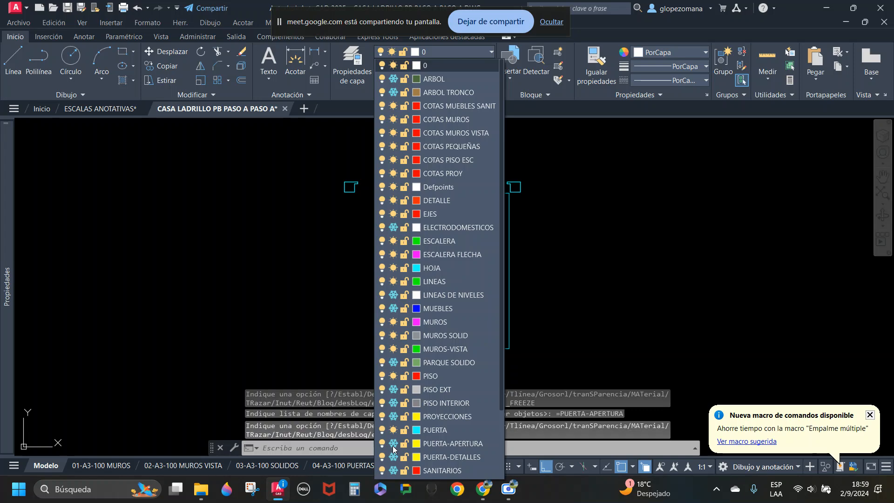
{"action": "scroll", "coordinate": [529, 240], "scroll_direction": "down", "scroll_amount": 2}
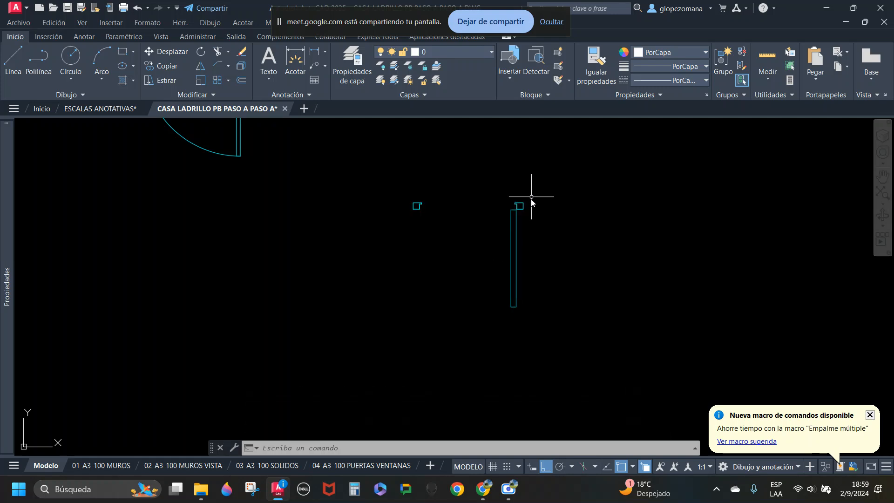
Step: Erase the leftover white opening arc at the small room's door in the floor plan
{"action": "scroll", "coordinate": [522, 295], "scroll_direction": "down", "scroll_amount": 4}
{"action": "middle_click_drag", "start_coordinate": [355, 301], "coordinate": [794, 282]}
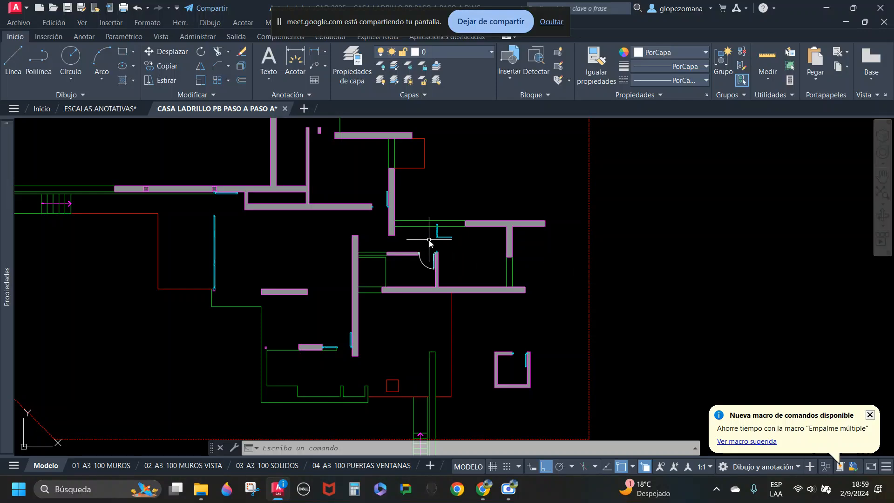
{"action": "middle_click_drag", "start_coordinate": [443, 246], "coordinate": [421, 280]}
{"action": "scroll", "coordinate": [423, 281], "scroll_direction": "up", "scroll_amount": 4}
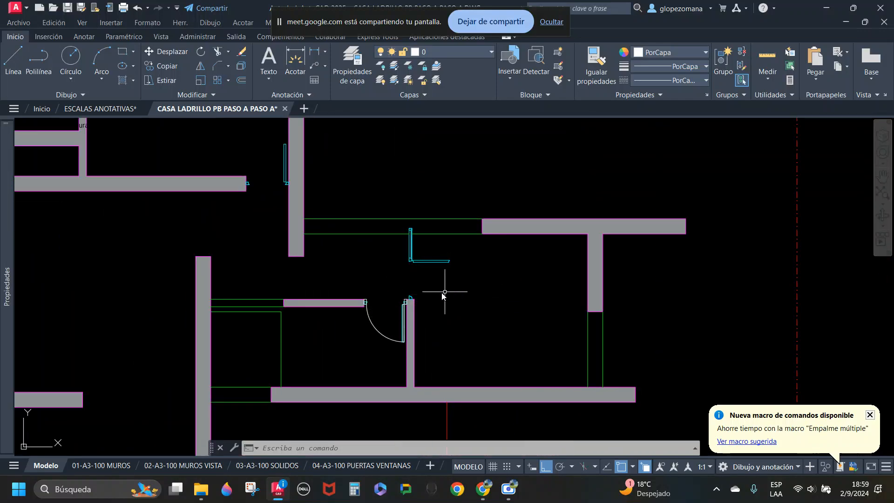
{"action": "left_click", "coordinate": [377, 328]}
{"action": "scroll", "coordinate": [378, 326], "scroll_direction": "up", "scroll_amount": 6}
{"action": "type", "text": "e"}
{"action": "key", "text": "Return"}
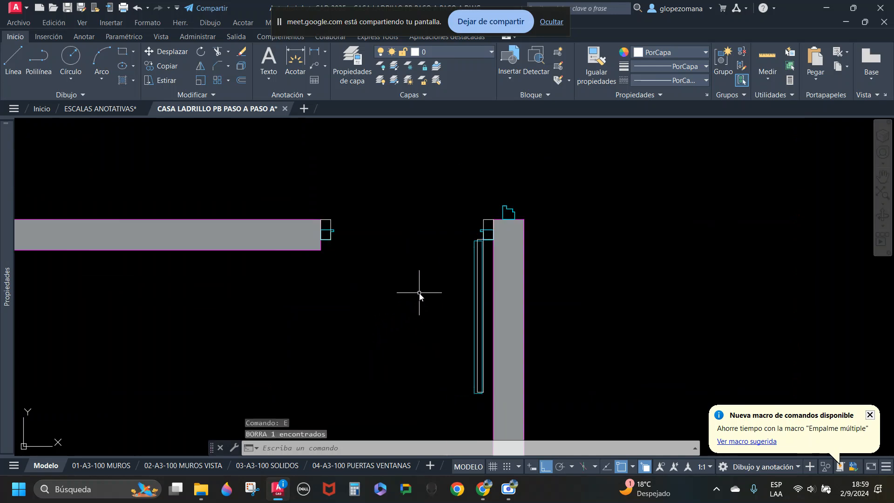
Step: Erase the white jamb rectangles on both sides of that door opening and the extra white door leaf outline
{"action": "scroll", "coordinate": [481, 231], "scroll_direction": "up", "scroll_amount": 2}
{"action": "left_click", "coordinate": [487, 217]}
{"action": "left_click", "coordinate": [230, 191]}
{"action": "key", "text": "Return"}
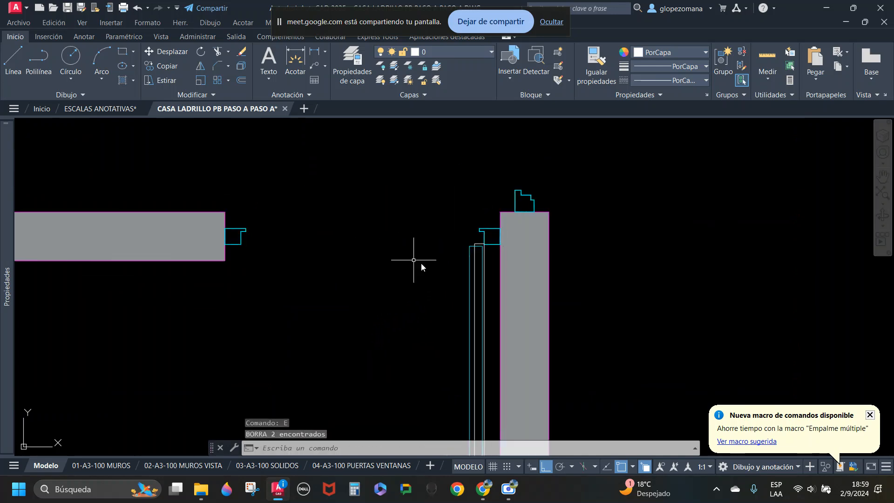
{"action": "key", "text": "Return"}
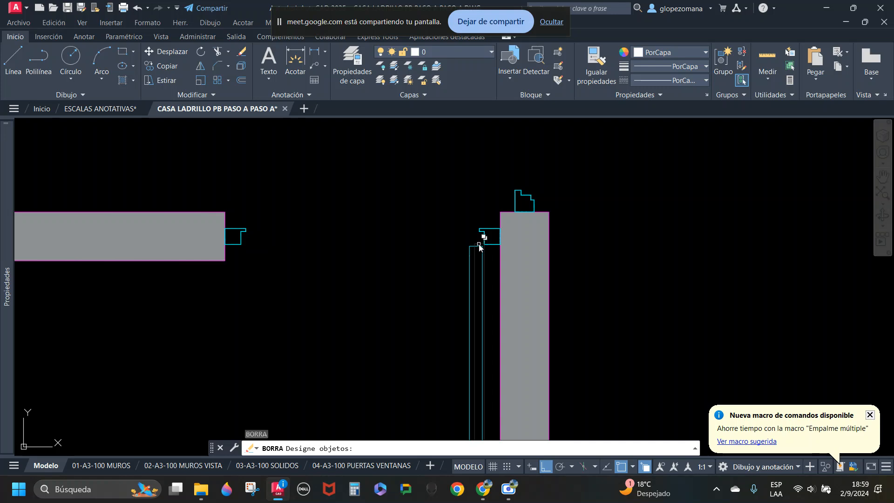
{"action": "left_click", "coordinate": [480, 245]}
{"action": "scroll", "coordinate": [539, 285], "scroll_direction": "down", "scroll_amount": 4}
{"action": "key", "text": "Escape"}
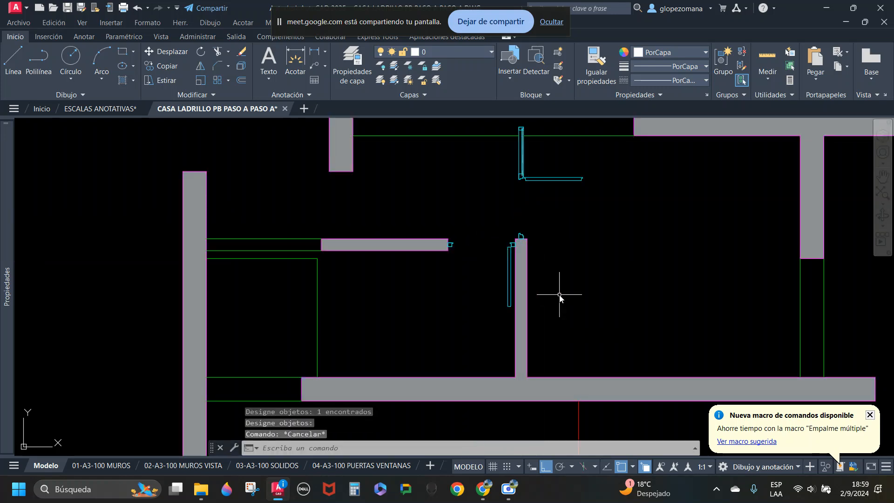
Step: Examine the simplified door block beside the plan, looking at its jambs, leaf and opening arc
{"action": "scroll", "coordinate": [465, 279], "scroll_direction": "down", "scroll_amount": 6}
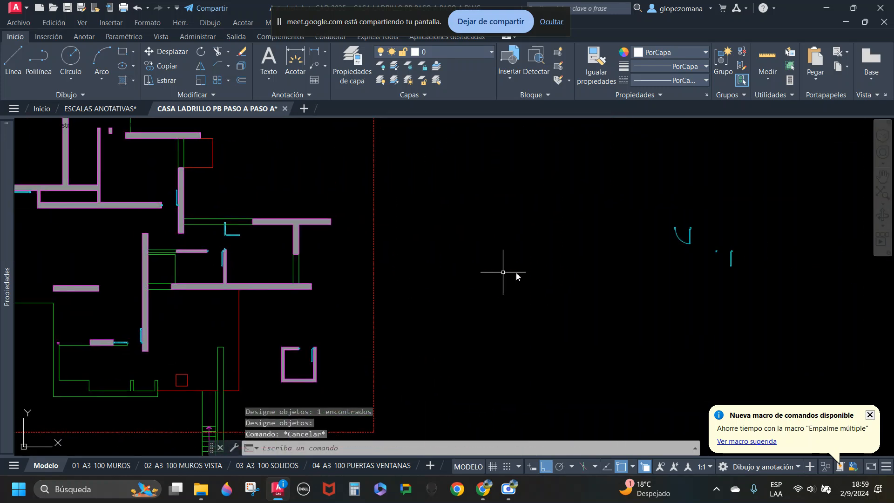
{"action": "scroll", "coordinate": [764, 250], "scroll_direction": "up", "scroll_amount": 6}
{"action": "middle_click_drag", "start_coordinate": [743, 259], "coordinate": [681, 281]}
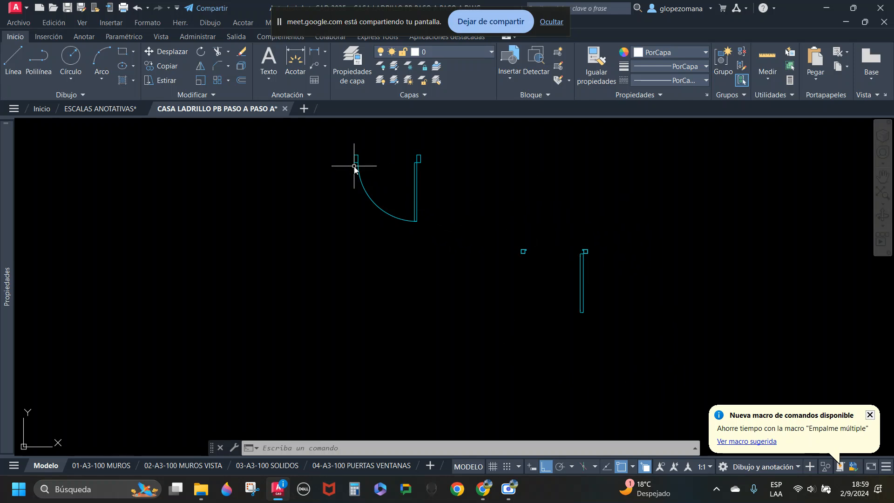
{"action": "scroll", "coordinate": [354, 167], "scroll_direction": "up", "scroll_amount": 4}
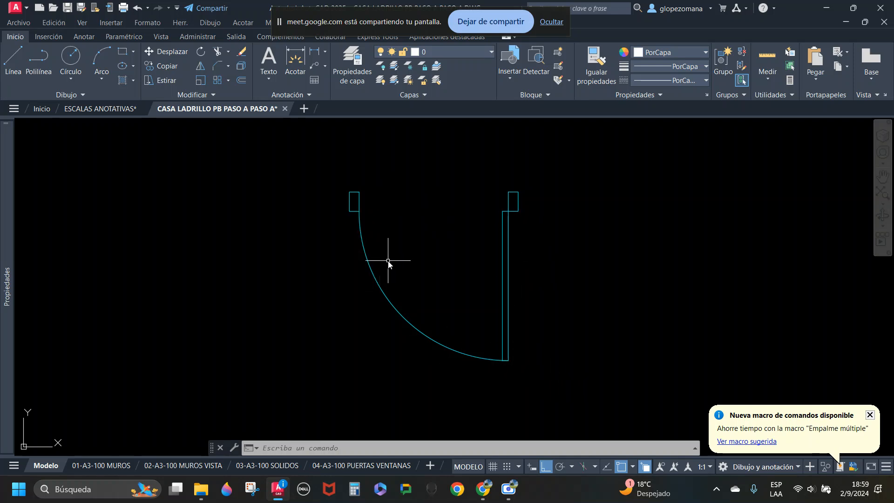
{"action": "key", "text": "Escape"}
{"action": "key", "text": "Escape"}
{"action": "key", "text": "Escape"}
{"action": "scroll", "coordinate": [499, 207], "scroll_direction": "down", "scroll_amount": 8}
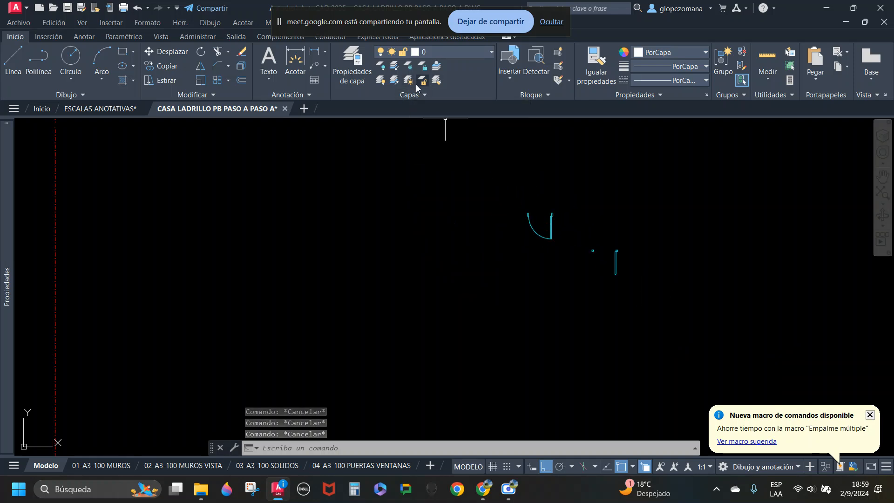
{"action": "scroll", "coordinate": [603, 233], "scroll_direction": "up", "scroll_amount": 4}
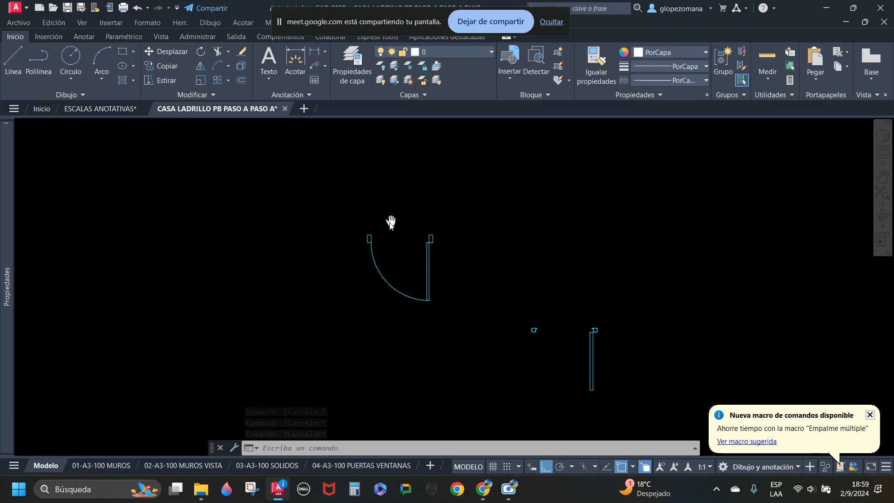
{"action": "scroll", "coordinate": [395, 235], "scroll_direction": "up", "scroll_amount": 3}
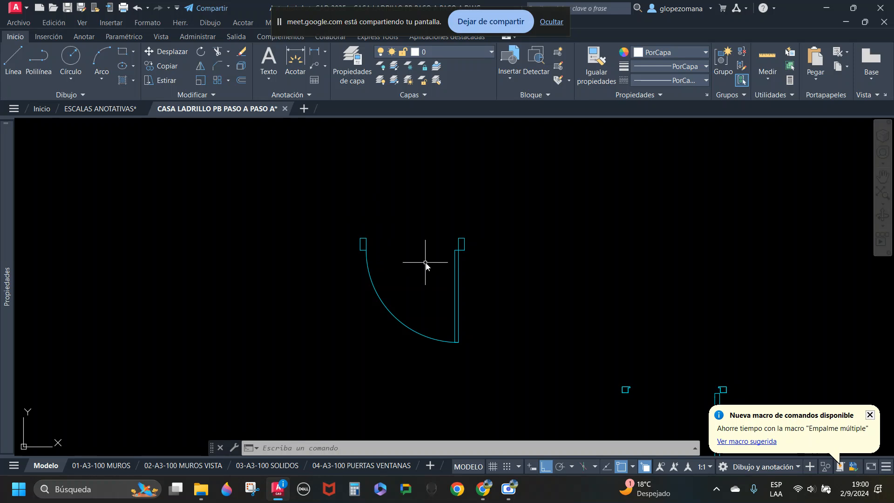
{"action": "scroll", "coordinate": [378, 265], "scroll_direction": "up", "scroll_amount": 2}
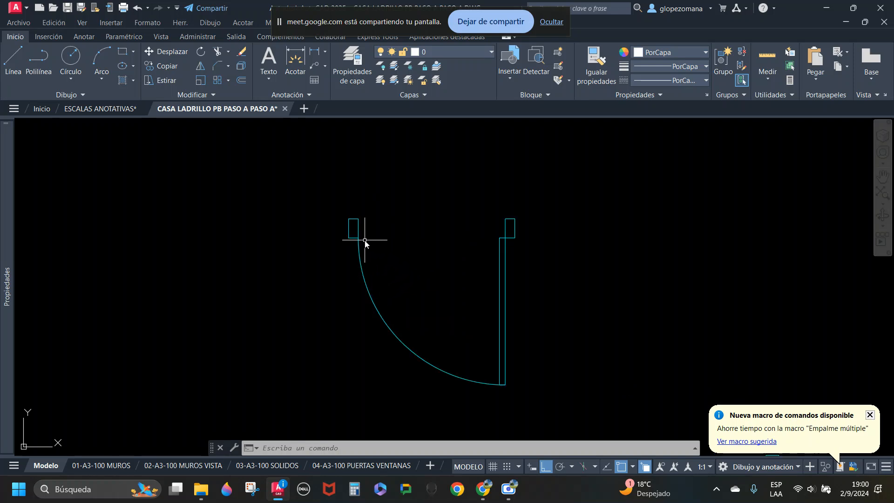
Step: Add a linear dimension above the simplified door block, from the free jamb's inner edge to the leaf's inner edge
{"action": "scroll", "coordinate": [359, 240], "scroll_direction": "up", "scroll_amount": 4}
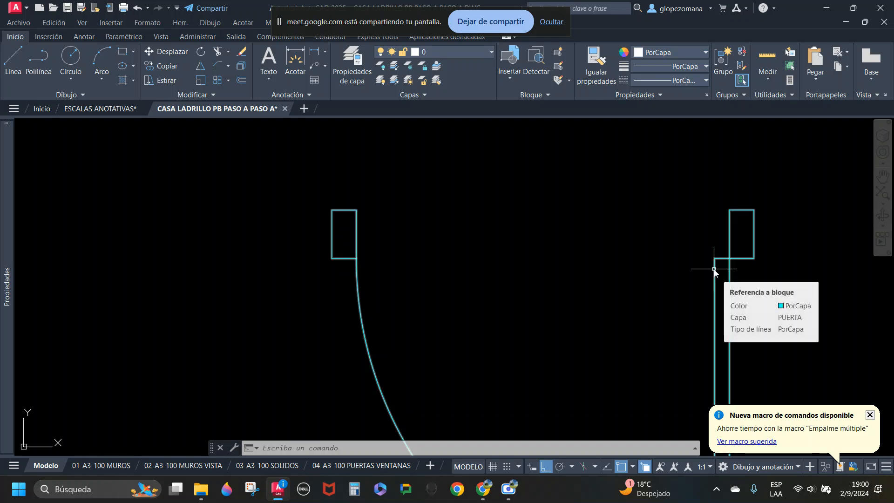
{"action": "middle_click_drag", "start_coordinate": [714, 269], "coordinate": [639, 241]}
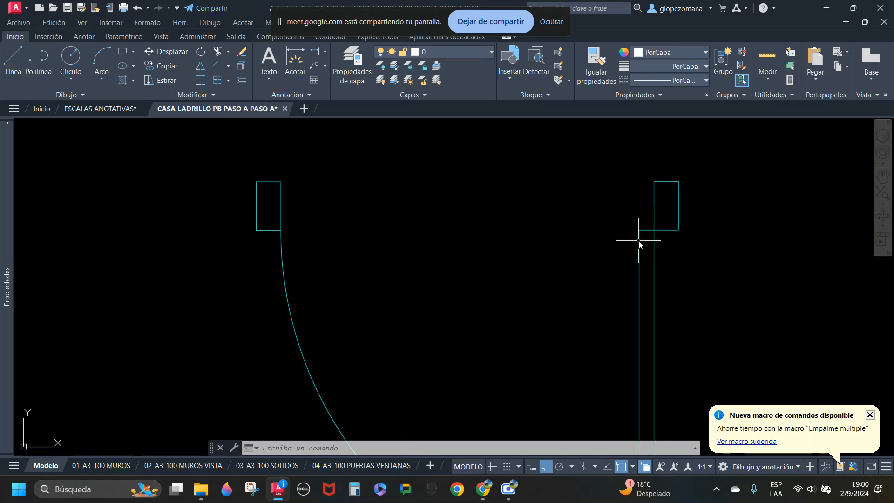
{"action": "left_click", "coordinate": [315, 51]}
{"action": "left_click", "coordinate": [280, 229]}
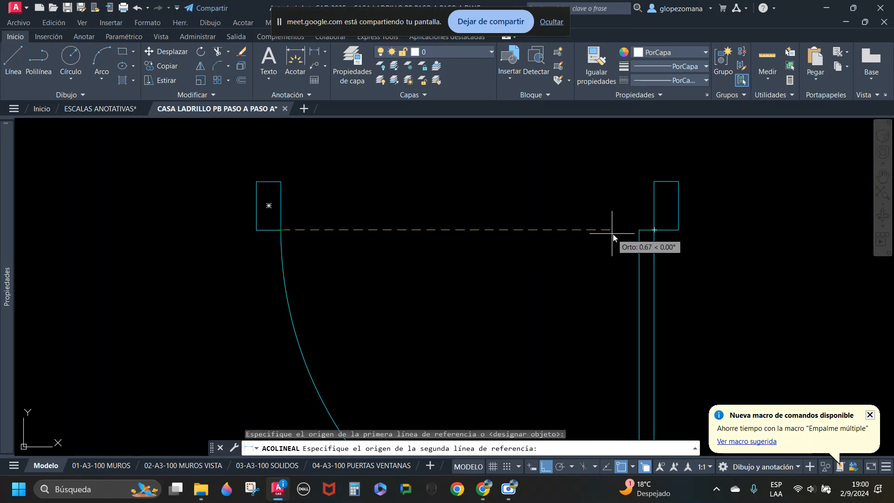
{"action": "left_click", "coordinate": [639, 229]}
{"action": "scroll", "coordinate": [587, 233], "scroll_direction": "down", "scroll_amount": 4}
{"action": "scroll", "coordinate": [562, 241], "scroll_direction": "down", "scroll_amount": 2}
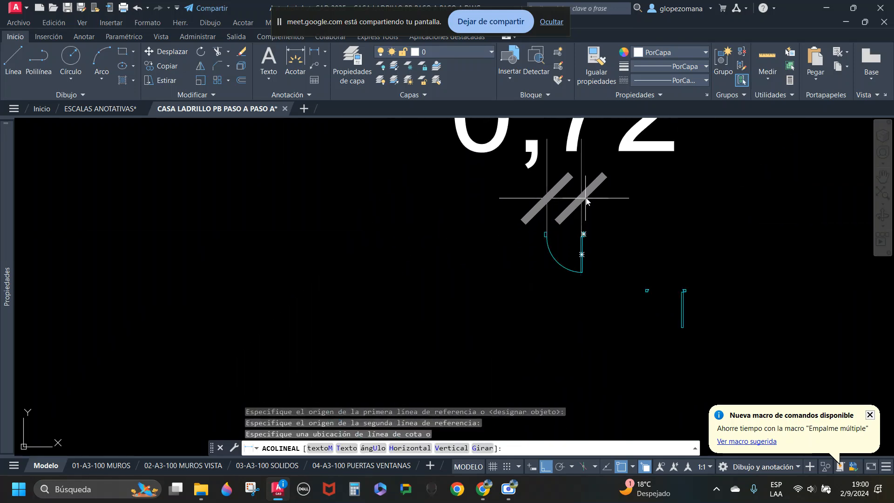
{"action": "left_click", "coordinate": [566, 184]}
{"action": "middle_click_drag", "start_coordinate": [566, 184], "coordinate": [521, 250]}
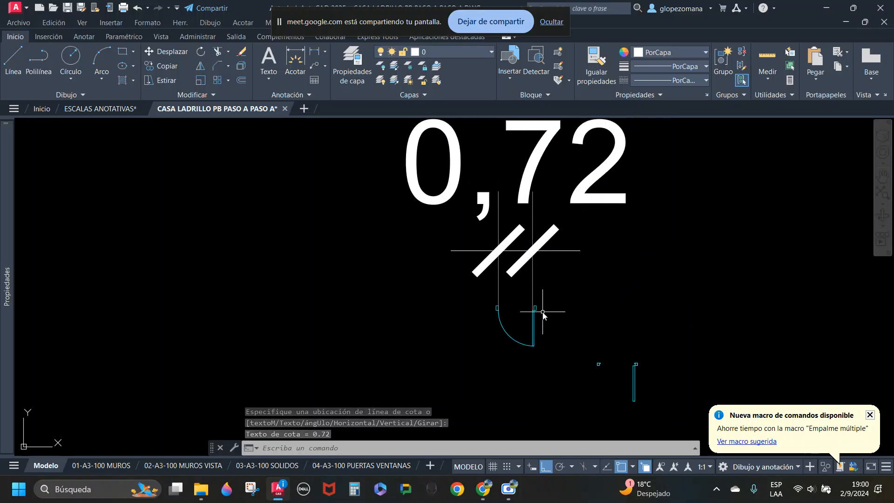
Step: Add a linear dimension below the simplified door block, spanning the outer edges of both jambs
{"action": "scroll", "coordinate": [435, 309], "scroll_direction": "up", "scroll_amount": 9}
{"action": "key", "text": "Return"}
{"action": "left_click", "coordinate": [357, 281]}
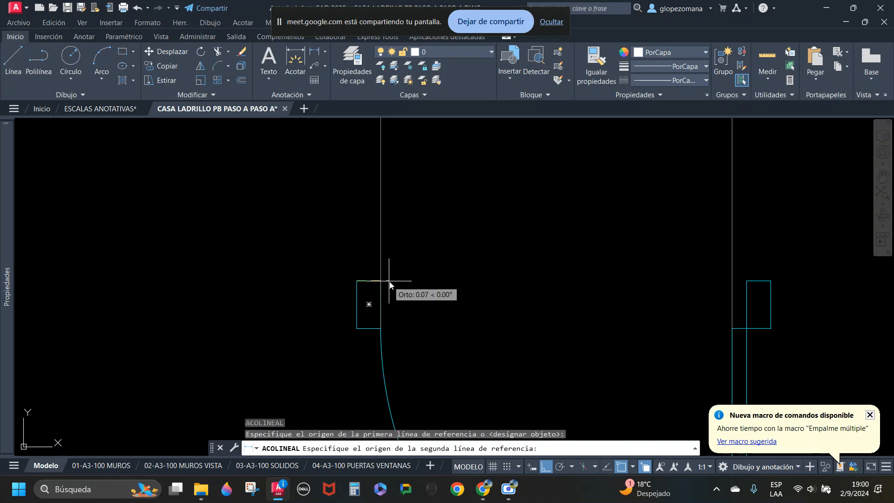
{"action": "left_click", "coordinate": [771, 284]}
{"action": "scroll", "coordinate": [763, 289], "scroll_direction": "down", "scroll_amount": 8}
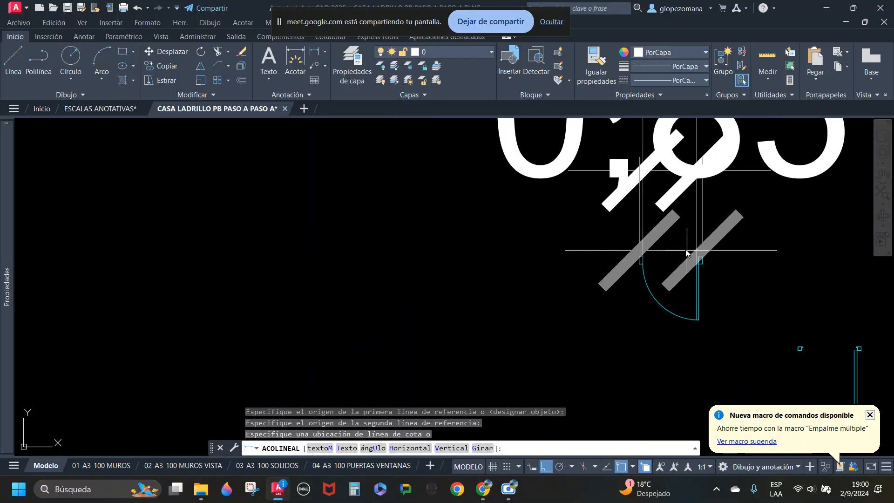
{"action": "left_click", "coordinate": [697, 343]}
Step: Compare the two width dimensions with the simplified block's jambs and leaf and with the wall opening in the plan
{"action": "scroll", "coordinate": [710, 312], "scroll_direction": "up", "scroll_amount": 4}
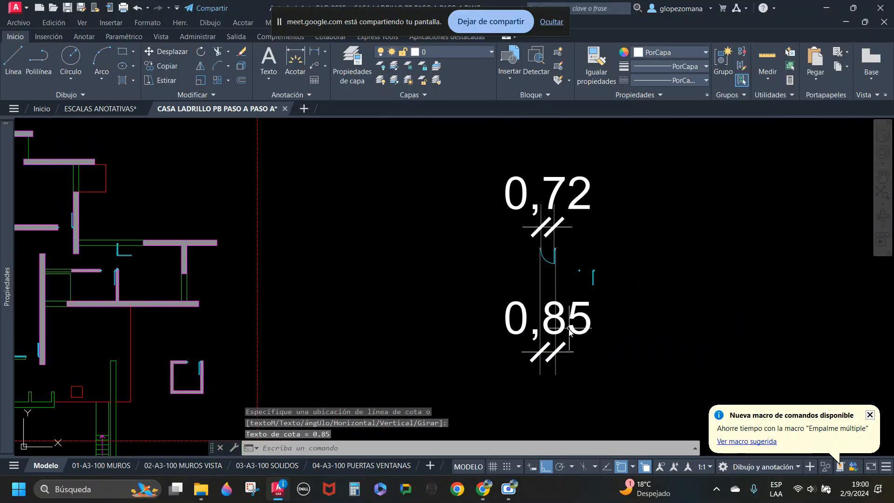
{"action": "middle_click_drag", "start_coordinate": [597, 320], "coordinate": [559, 349]}
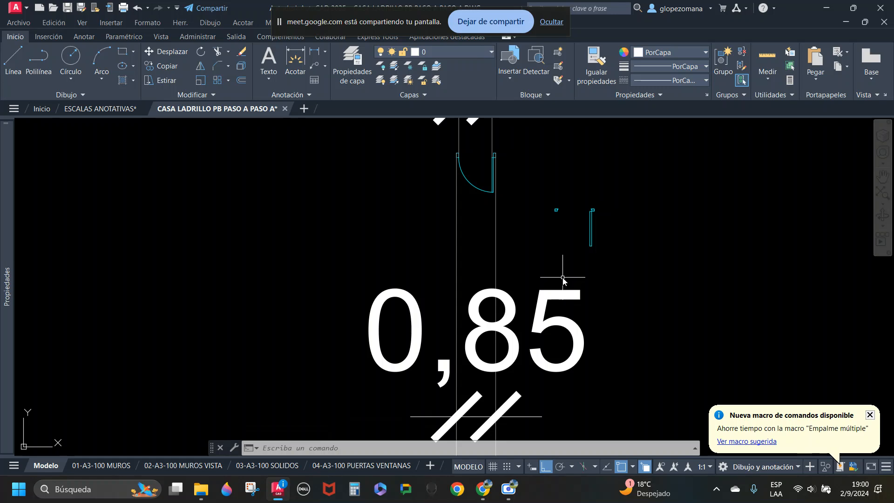
{"action": "scroll", "coordinate": [473, 146], "scroll_direction": "up", "scroll_amount": 5}
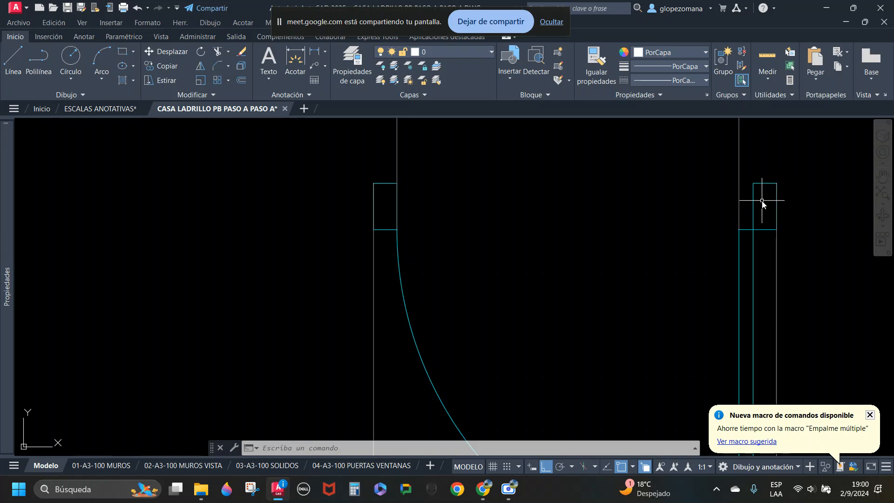
{"action": "scroll", "coordinate": [531, 216], "scroll_direction": "down", "scroll_amount": 4}
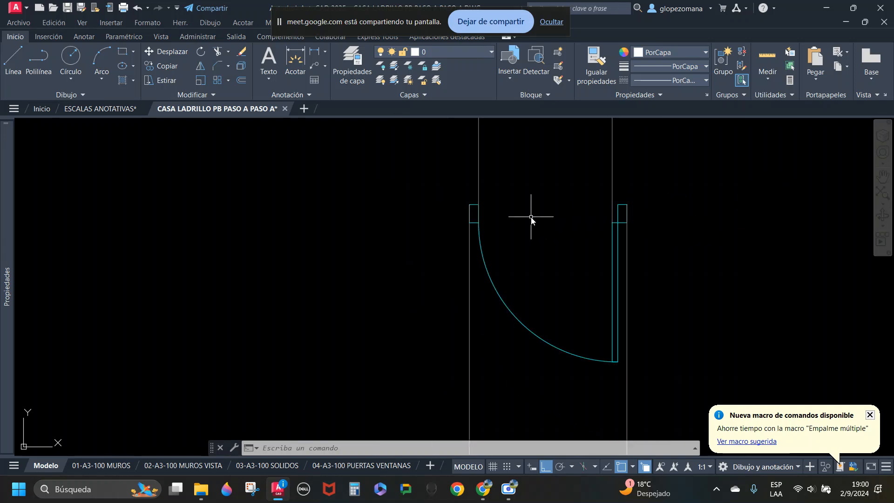
{"action": "scroll", "coordinate": [539, 229], "scroll_direction": "down", "scroll_amount": 4}
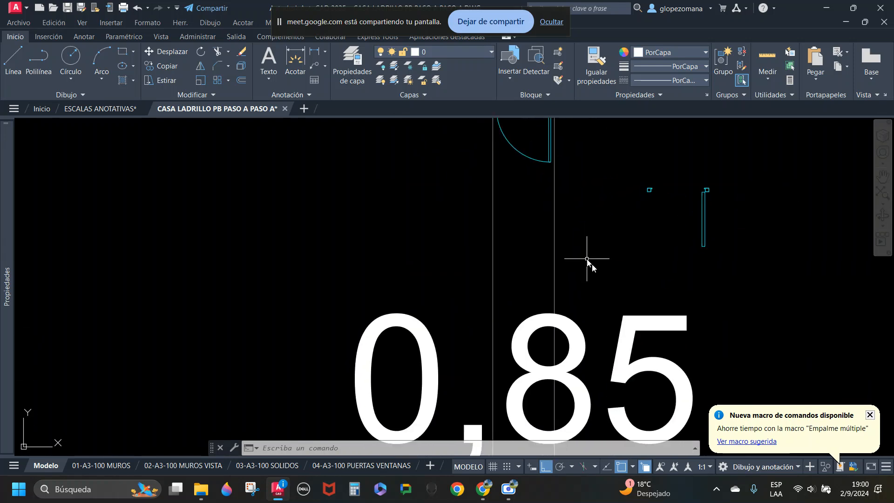
{"action": "middle_click_drag", "start_coordinate": [587, 259], "coordinate": [564, 151]}
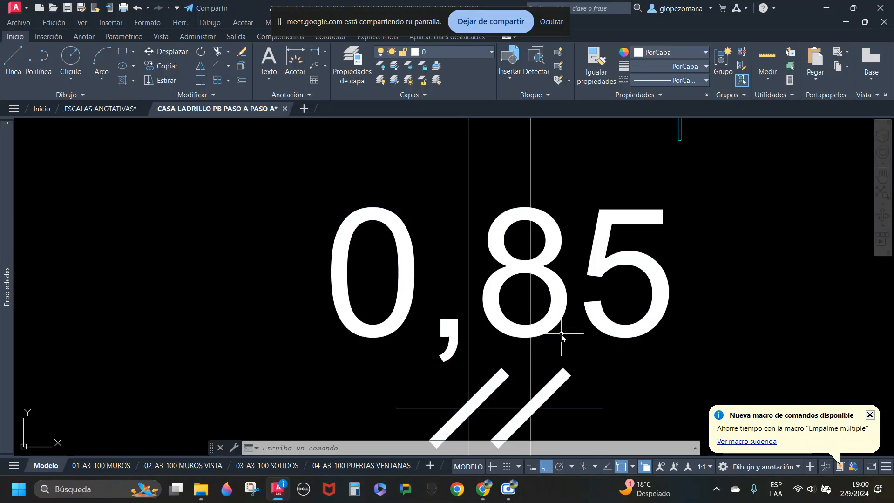
{"action": "middle_click_drag", "start_coordinate": [639, 218], "coordinate": [605, 228]}
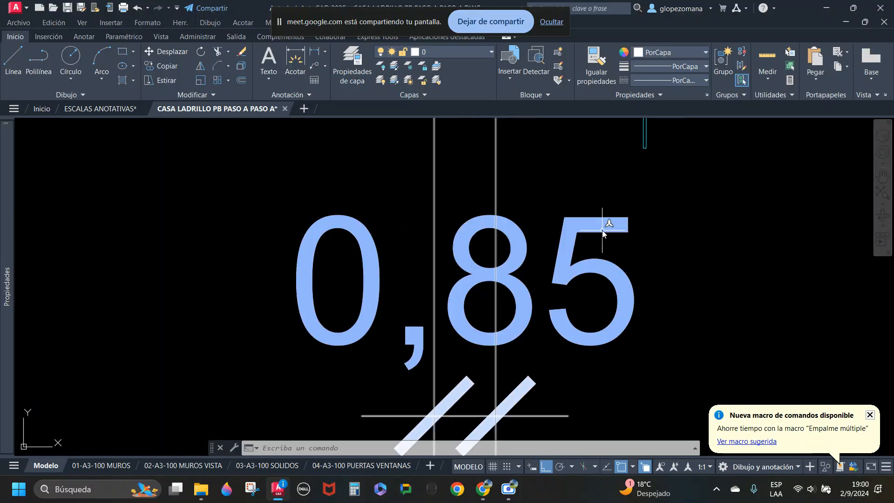
{"action": "scroll", "coordinate": [660, 283], "scroll_direction": "down", "scroll_amount": 4}
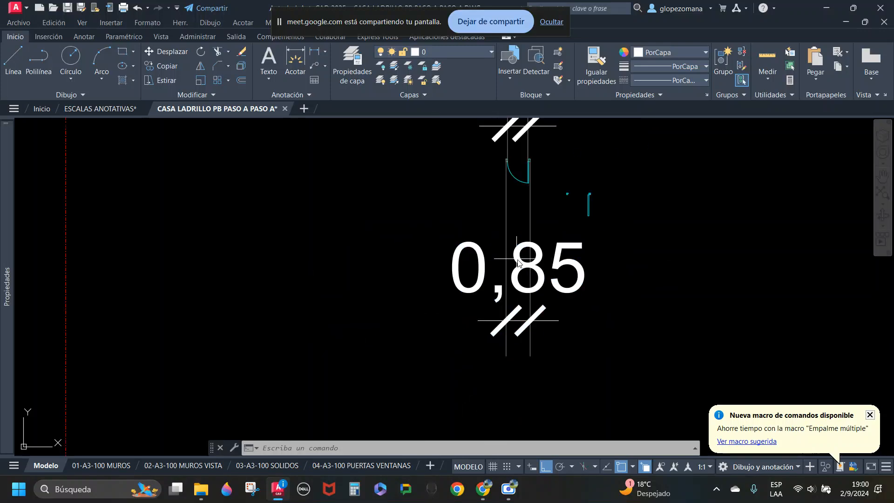
{"action": "middle_click_drag", "start_coordinate": [118, 254], "coordinate": [437, 262]}
{"action": "scroll", "coordinate": [437, 262], "scroll_direction": "up", "scroll_amount": 5}
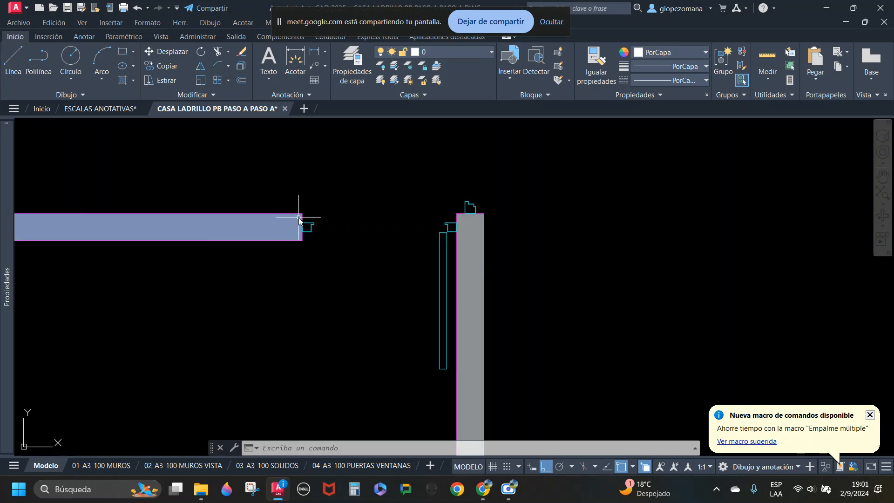
{"action": "scroll", "coordinate": [562, 246], "scroll_direction": "down", "scroll_amount": 5}
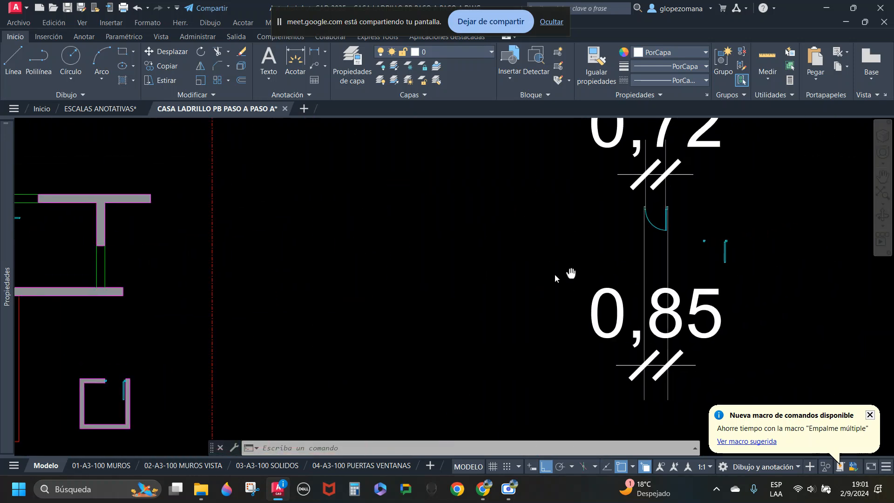
{"action": "scroll", "coordinate": [582, 210], "scroll_direction": "up", "scroll_amount": 4}
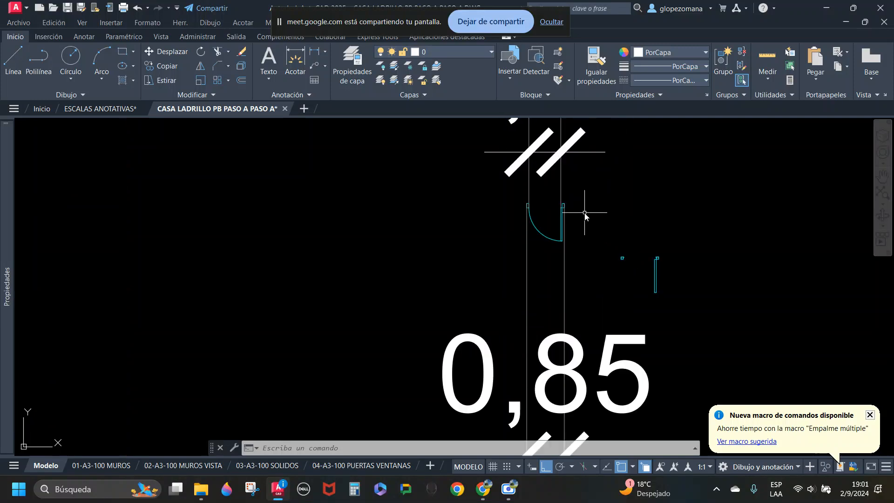
{"action": "mouse_move", "coordinate": [519, 232]}
{"action": "middle_mouse_down"}
{"action": "mouse_move", "coordinate": [432, 233]}
{"action": "mouse_move", "coordinate": [498, 243]}
{"action": "mouse_move", "coordinate": [470, 278]}
{"action": "mouse_move", "coordinate": [442, 291]}
{"action": "mouse_move", "coordinate": [452, 338]}
{"action": "middle_mouse_up"}
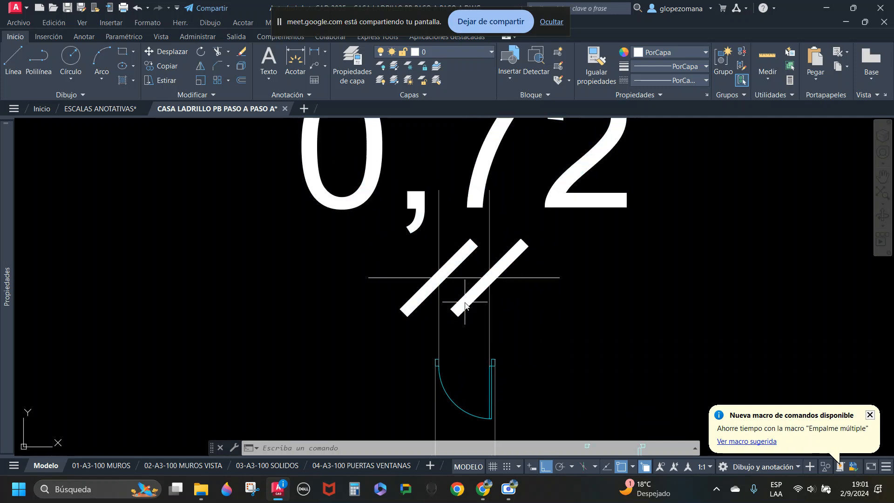
Step: Review the width dimensions above and below the simplified door block against the jamb and leaf edges they span
{"action": "scroll", "coordinate": [461, 396], "scroll_direction": "up", "scroll_amount": 6}
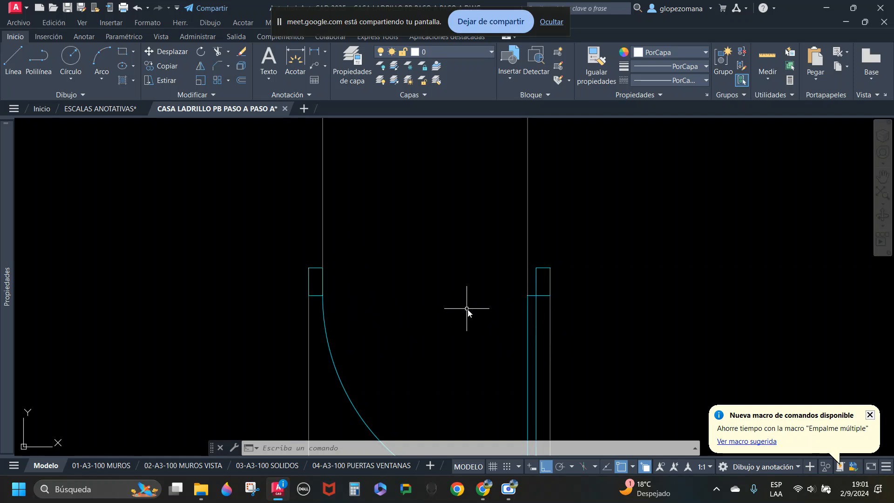
{"action": "scroll", "coordinate": [489, 314], "scroll_direction": "down", "scroll_amount": 4}
{"action": "scroll", "coordinate": [489, 314], "scroll_direction": "down", "scroll_amount": 3}
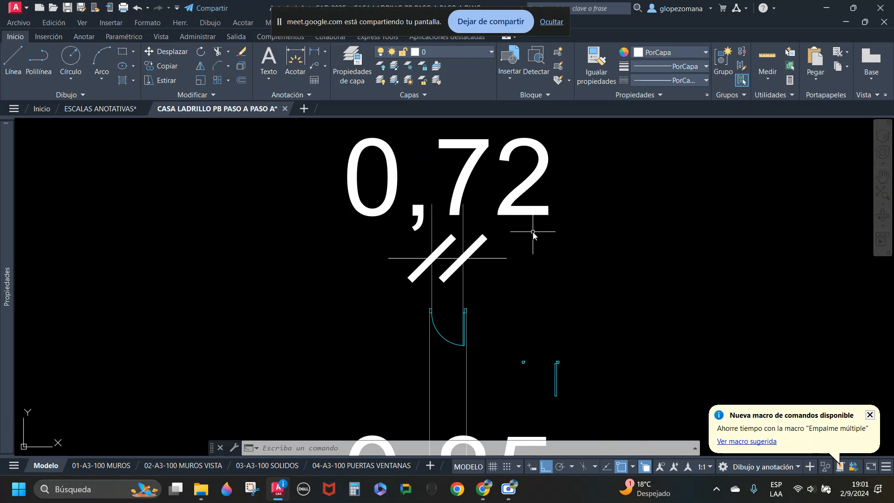
{"action": "middle_click_drag", "start_coordinate": [553, 396], "coordinate": [540, 223]}
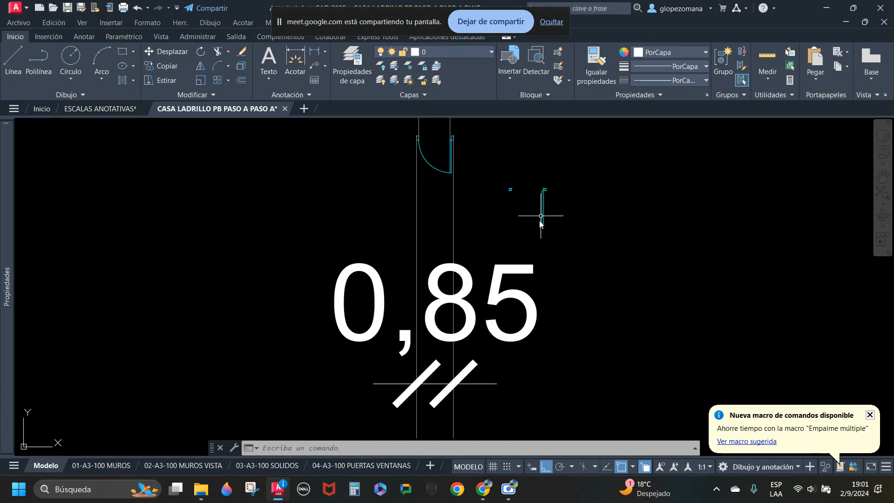
{"action": "scroll", "coordinate": [484, 339], "scroll_direction": "up", "scroll_amount": 3}
{"action": "scroll", "coordinate": [473, 329], "scroll_direction": "down", "scroll_amount": 2}
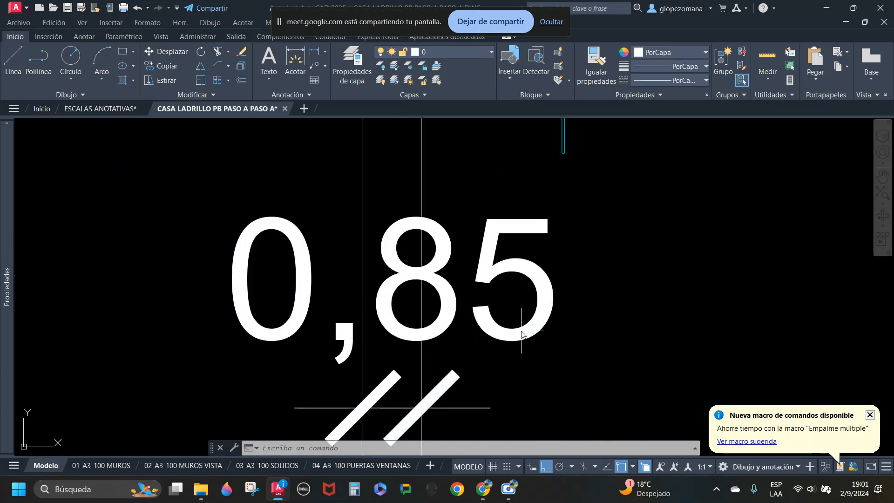
{"action": "scroll", "coordinate": [520, 333], "scroll_direction": "down", "scroll_amount": 4}
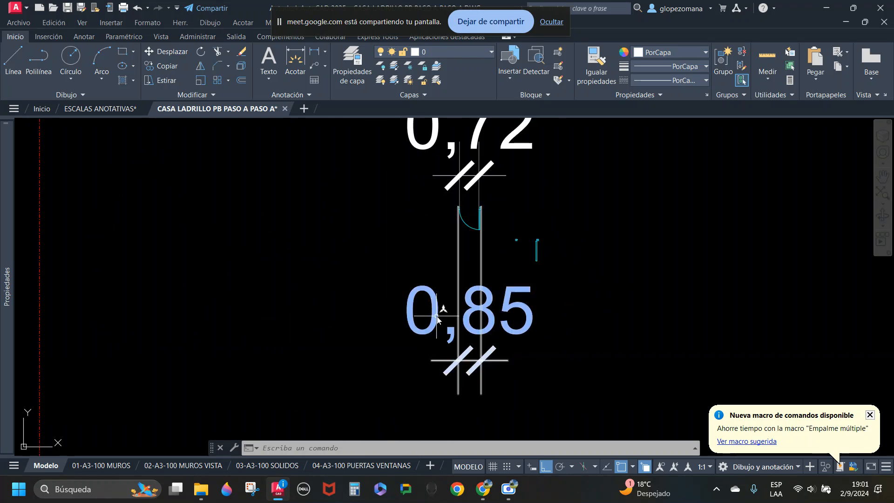
{"action": "scroll", "coordinate": [507, 343], "scroll_direction": "up", "scroll_amount": 2}
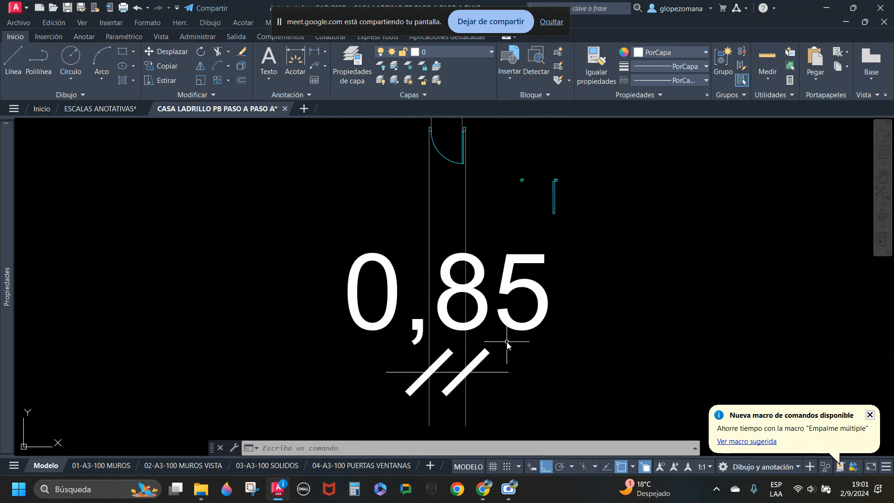
{"action": "scroll", "coordinate": [507, 343], "scroll_direction": "down", "scroll_amount": 3}
{"action": "scroll", "coordinate": [476, 249], "scroll_direction": "up", "scroll_amount": 3}
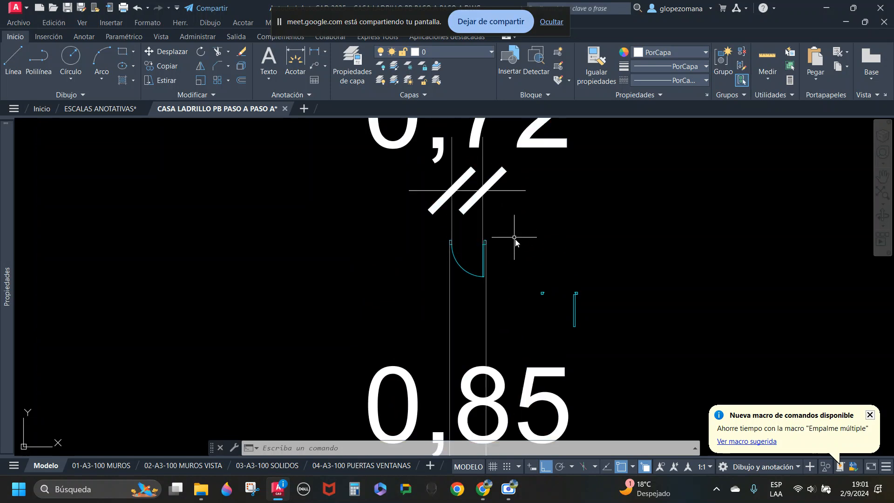
Step: Examine the simplified door block's two jambs up close, including where the leaf overlaps the hinge-side jamb
{"action": "scroll", "coordinate": [452, 231], "scroll_direction": "up", "scroll_amount": 8}
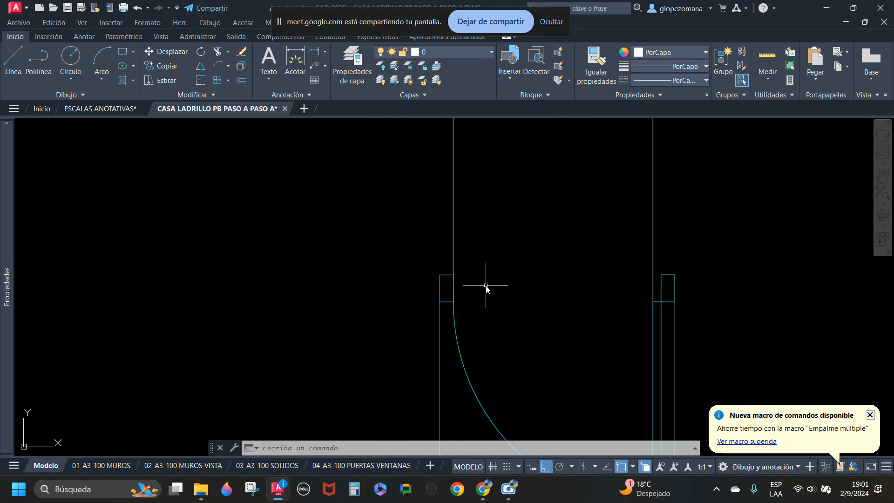
{"action": "scroll", "coordinate": [447, 285], "scroll_direction": "up", "scroll_amount": 2}
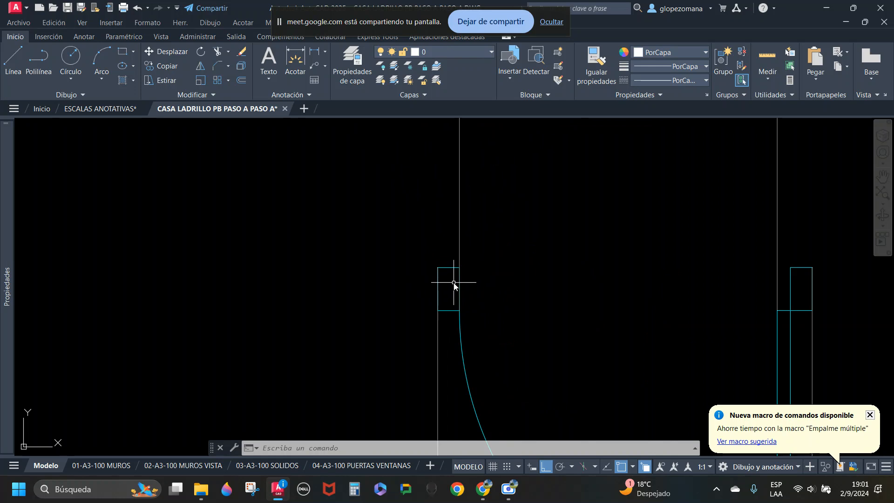
{"action": "middle_click_drag", "start_coordinate": [593, 285], "coordinate": [439, 259]}
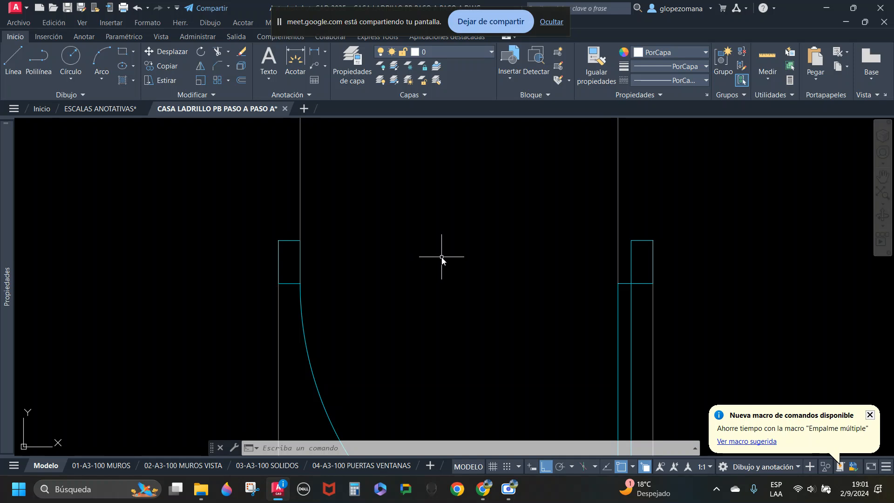
{"action": "scroll", "coordinate": [626, 294], "scroll_direction": "up", "scroll_amount": 5}
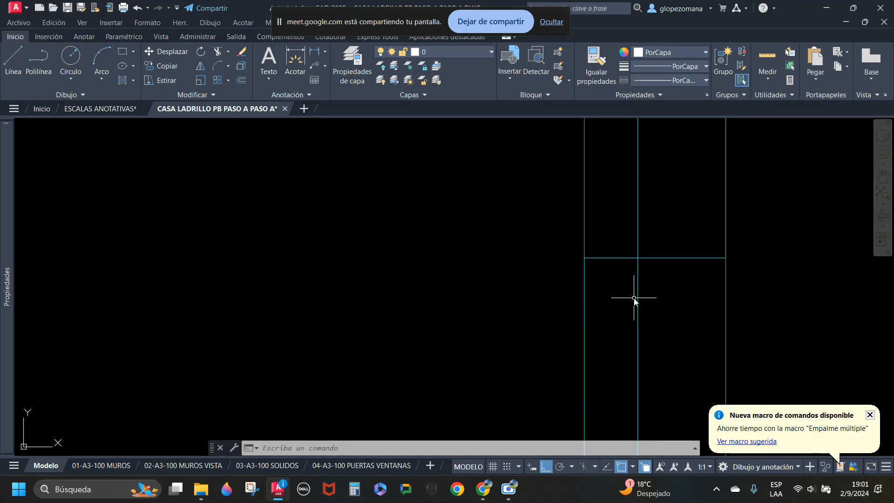
{"action": "scroll", "coordinate": [633, 299], "scroll_direction": "down", "scroll_amount": 5}
{"action": "scroll", "coordinate": [621, 299], "scroll_direction": "down", "scroll_amount": 4}
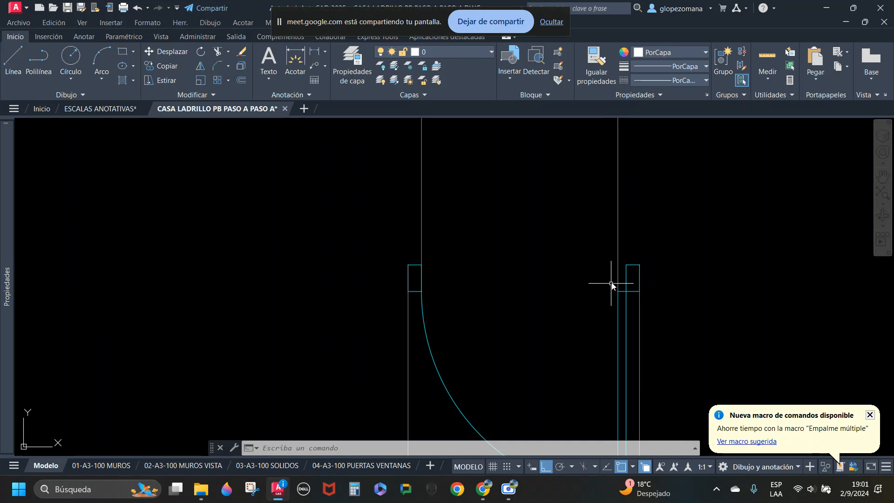
{"action": "scroll", "coordinate": [611, 283], "scroll_direction": "down", "scroll_amount": 3}
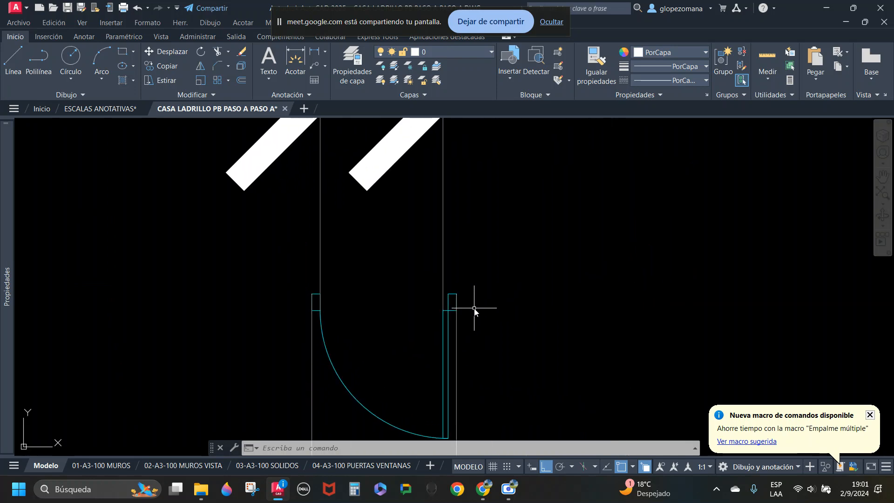
{"action": "scroll", "coordinate": [474, 308], "scroll_direction": "down", "scroll_amount": 4}
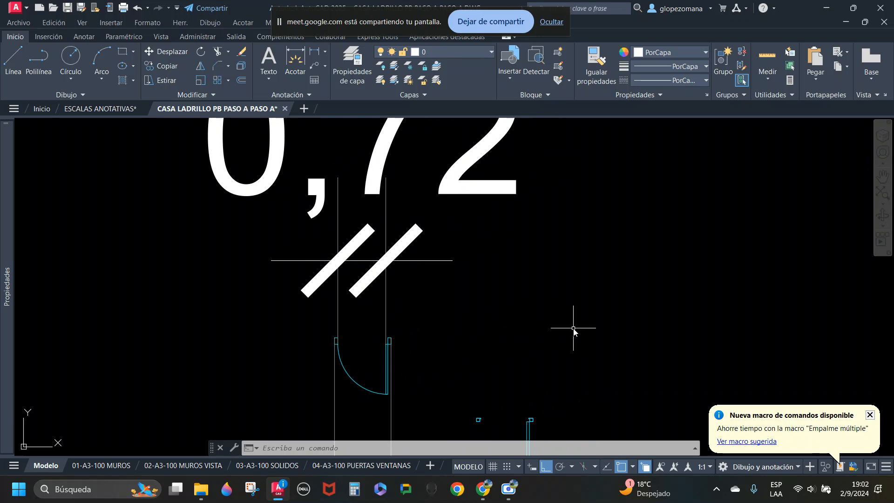
Step: Compare the clear-passage dimension above the simplified door block with its free jamb, leaf thickness and the doors in the plan
{"action": "scroll", "coordinate": [574, 328], "scroll_direction": "down", "scroll_amount": 1}
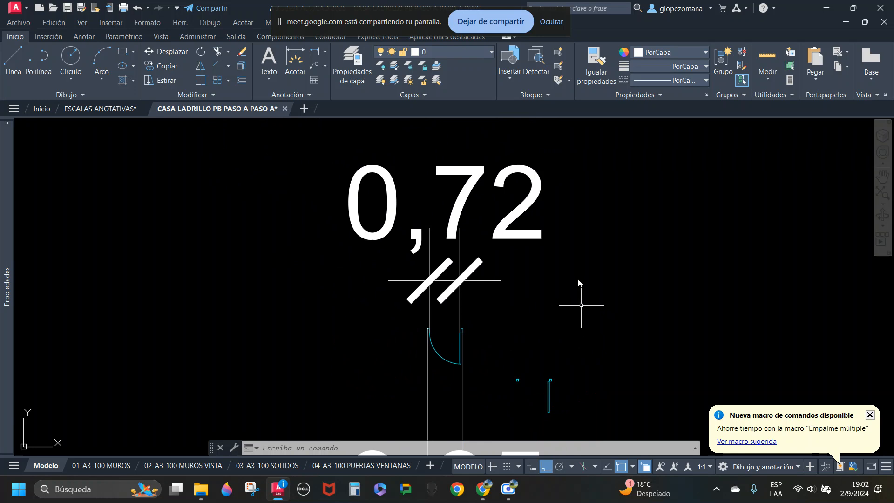
{"action": "scroll", "coordinate": [587, 251], "scroll_direction": "down", "scroll_amount": 2}
{"action": "middle_click_drag", "start_coordinate": [579, 243], "coordinate": [578, 232]}
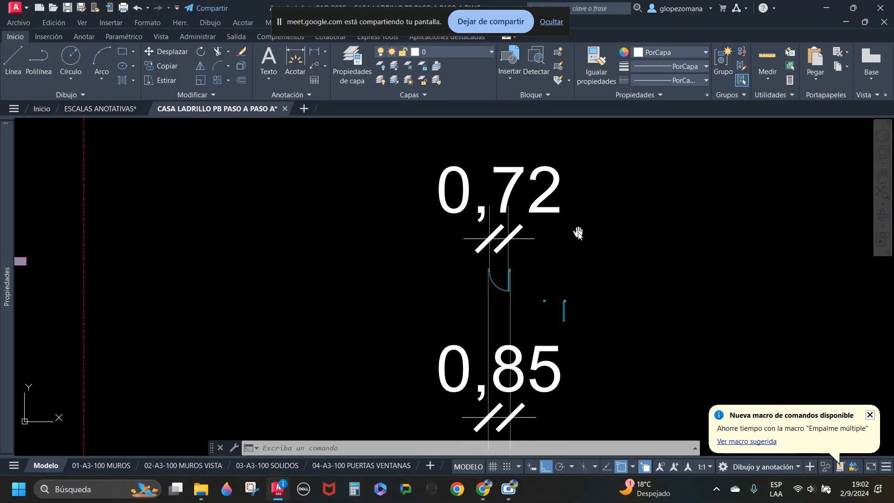
{"action": "scroll", "coordinate": [512, 260], "scroll_direction": "up", "scroll_amount": 6}
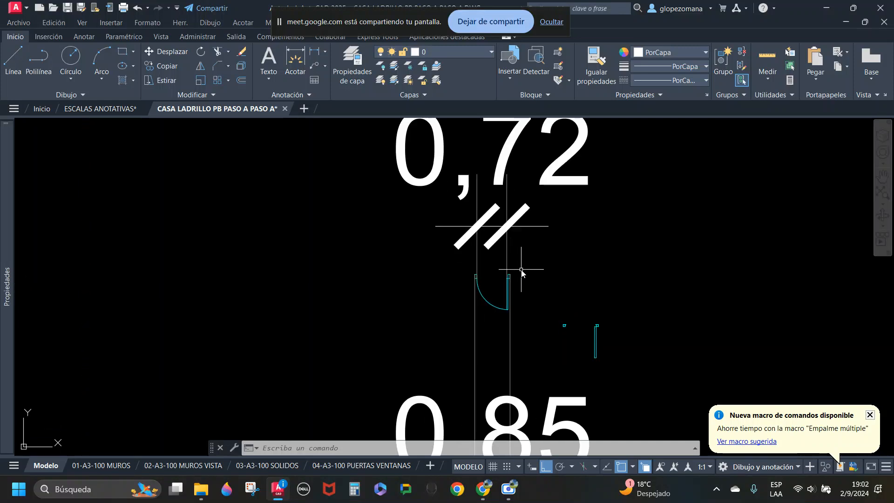
{"action": "scroll", "coordinate": [419, 355], "scroll_direction": "down", "scroll_amount": 3}
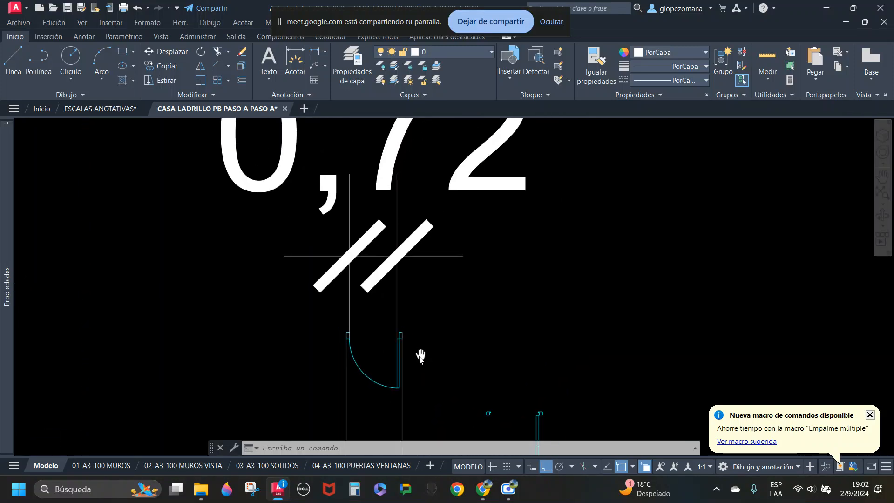
{"action": "middle_click_drag", "start_coordinate": [341, 330], "coordinate": [349, 369]}
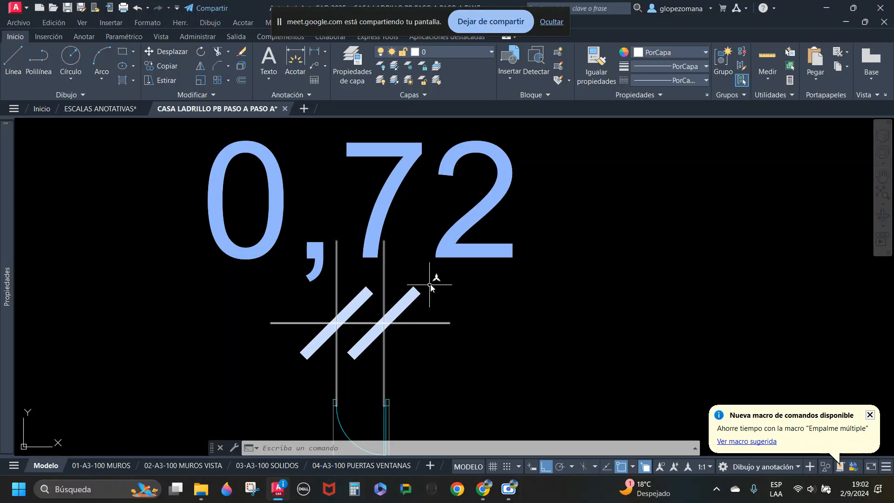
{"action": "scroll", "coordinate": [496, 287], "scroll_direction": "down", "scroll_amount": 2}
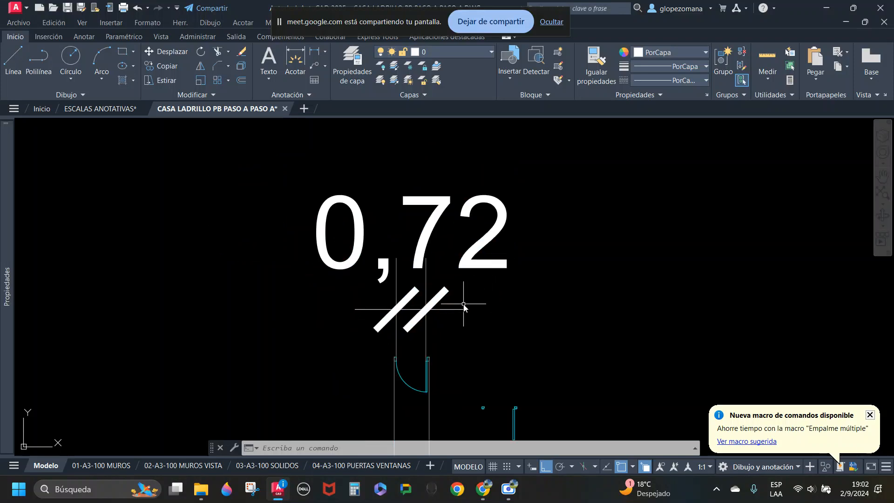
{"action": "scroll", "coordinate": [436, 374], "scroll_direction": "up", "scroll_amount": 2}
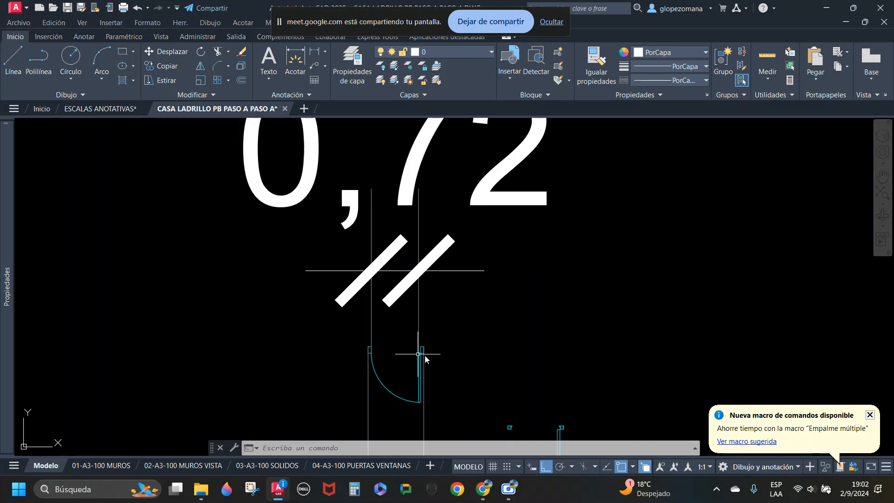
{"action": "scroll", "coordinate": [456, 364], "scroll_direction": "down", "scroll_amount": 2}
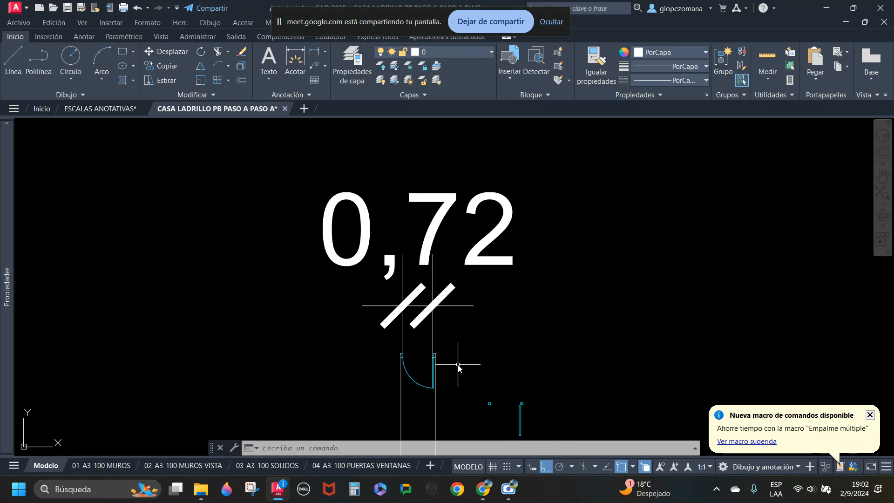
{"action": "scroll", "coordinate": [546, 326], "scroll_direction": "down", "scroll_amount": 4}
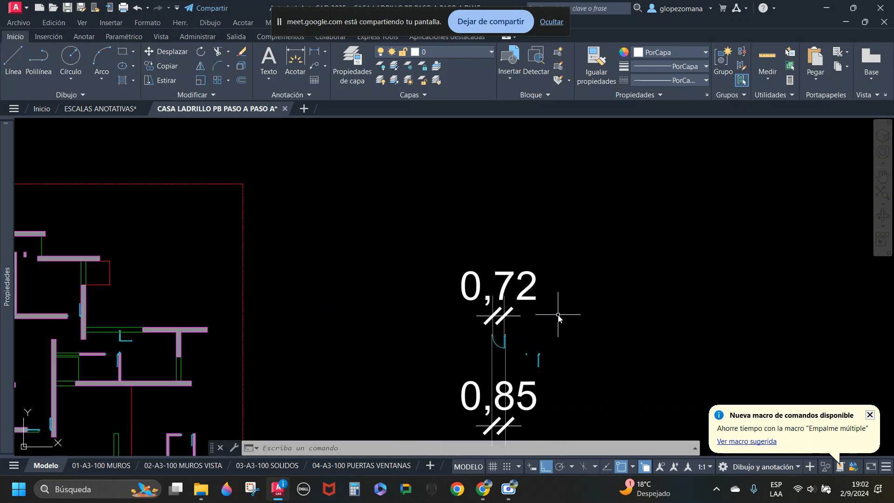
{"action": "scroll", "coordinate": [260, 342], "scroll_direction": "up", "scroll_amount": 3}
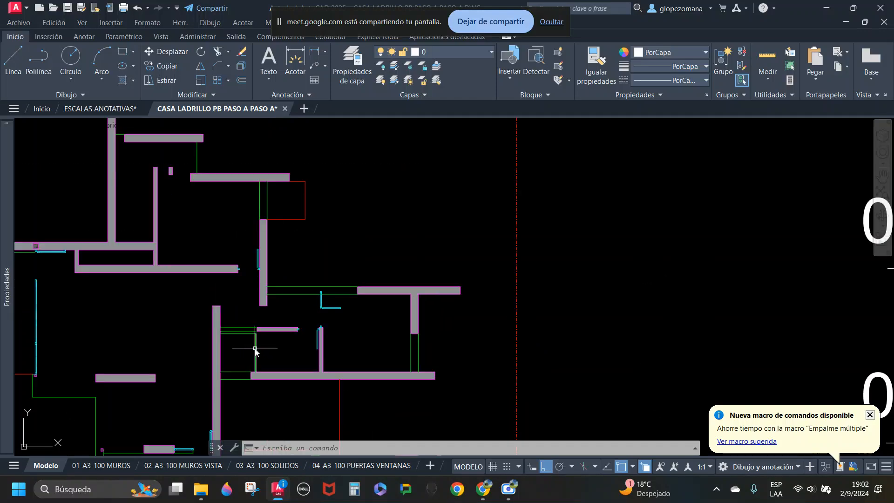
{"action": "middle_click_drag", "start_coordinate": [657, 352], "coordinate": [330, 345]}
{"action": "scroll", "coordinate": [597, 298], "scroll_direction": "up", "scroll_amount": 6}
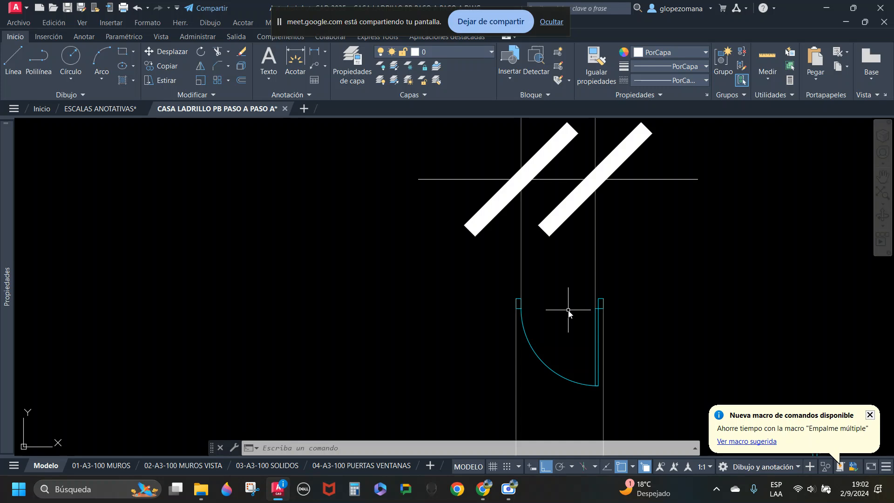
{"action": "scroll", "coordinate": [606, 311], "scroll_direction": "up", "scroll_amount": 2}
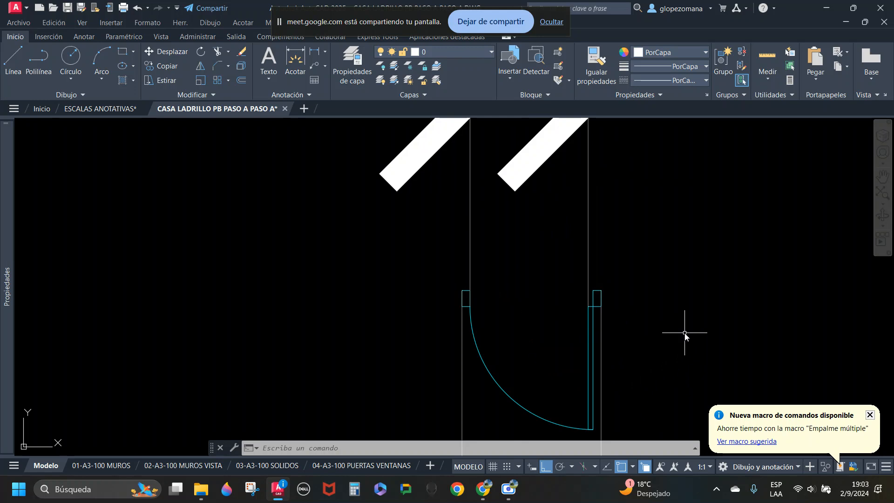
{"action": "scroll", "coordinate": [642, 344], "scroll_direction": "up", "scroll_amount": 6}
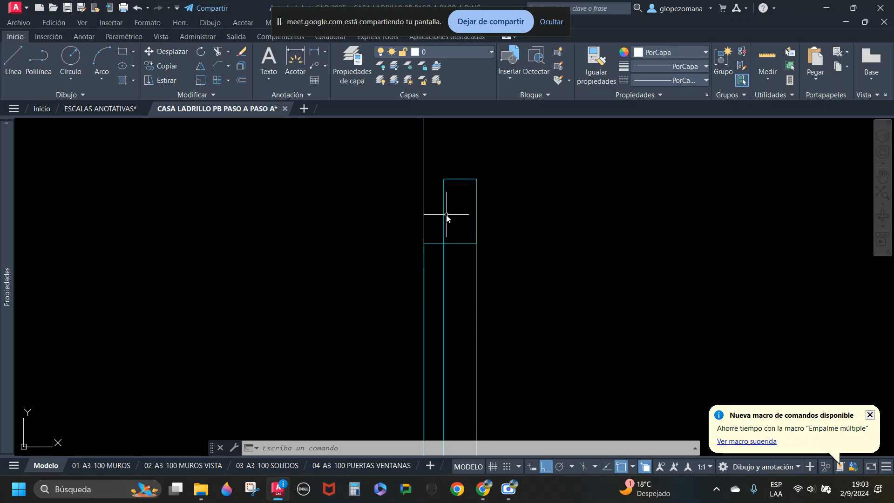
Step: Measure the door opening in the plan with a linear dimension between the facing wall corners, without placing it
{"action": "scroll", "coordinate": [599, 302], "scroll_direction": "down", "scroll_amount": 12}
{"action": "middle_click_drag", "start_coordinate": [402, 307], "coordinate": [823, 310]}
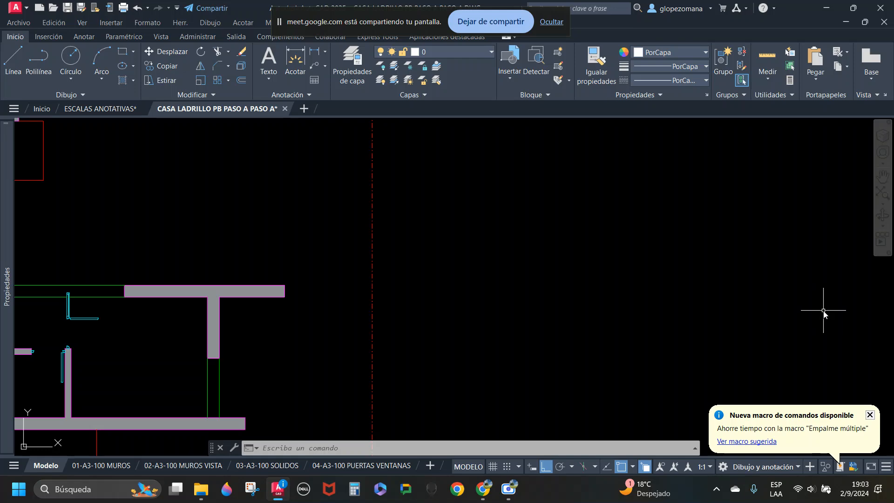
{"action": "scroll", "coordinate": [544, 309], "scroll_direction": "down", "scroll_amount": 3}
{"action": "scroll", "coordinate": [485, 334], "scroll_direction": "up", "scroll_amount": 6}
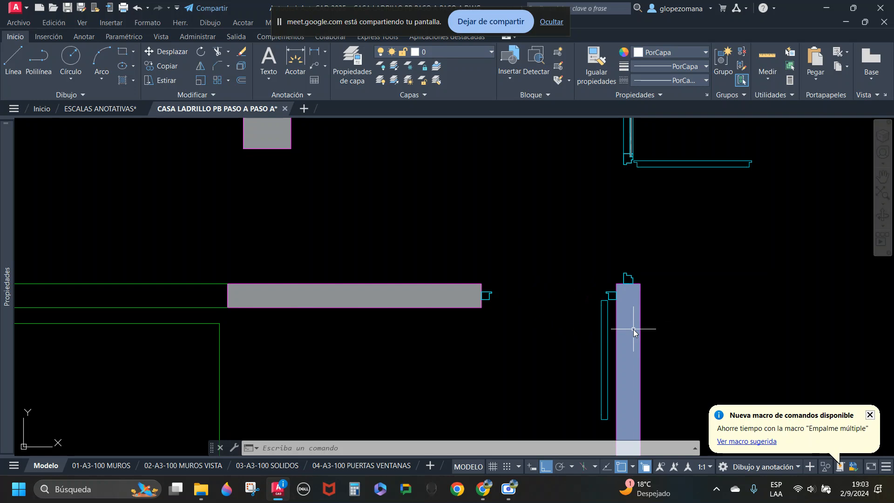
{"action": "middle_click_drag", "start_coordinate": [610, 329], "coordinate": [486, 346]}
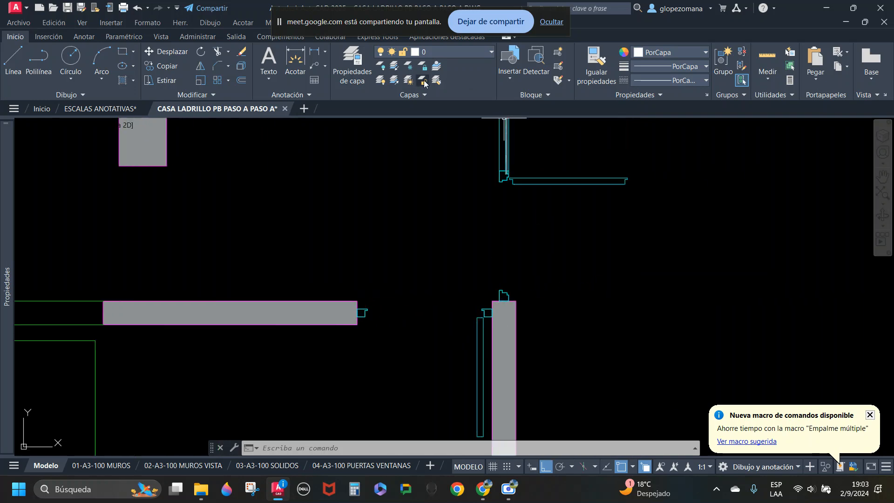
{"action": "left_click", "coordinate": [319, 56]}
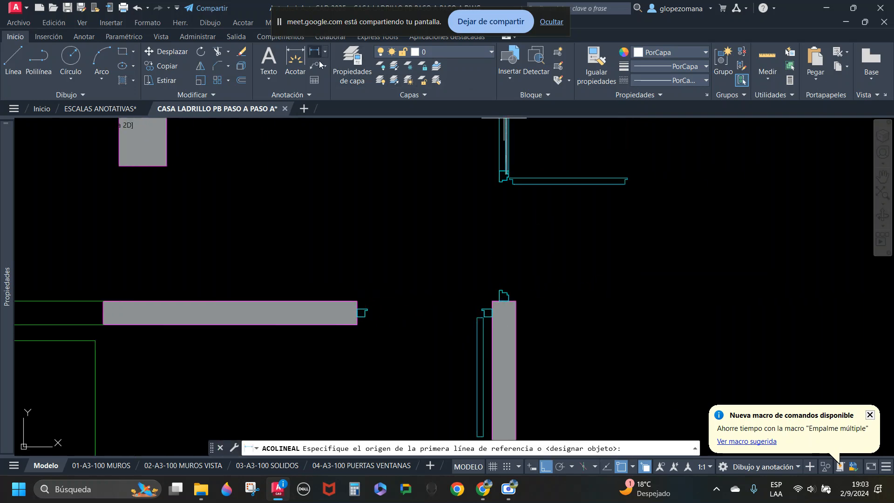
{"action": "left_click", "coordinate": [493, 302]}
{"action": "left_click", "coordinate": [358, 302]}
{"action": "scroll", "coordinate": [367, 279], "scroll_direction": "down", "scroll_amount": 5}
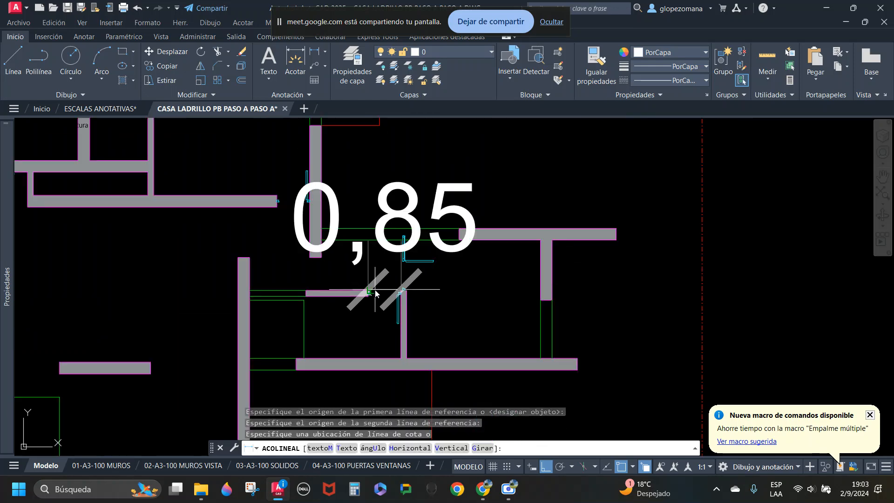
{"action": "key", "text": "Escape"}
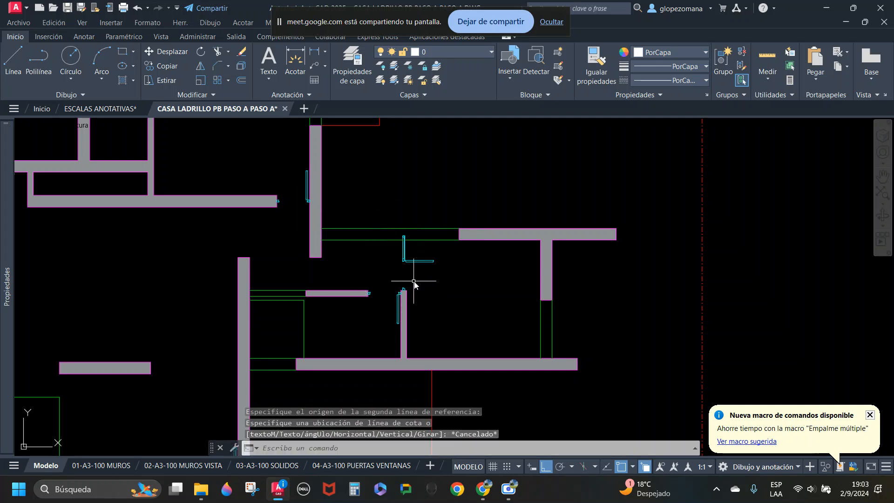
Step: Delete the width dimension above the simplified door block
{"action": "scroll", "coordinate": [517, 265], "scroll_direction": "down", "scroll_amount": 4}
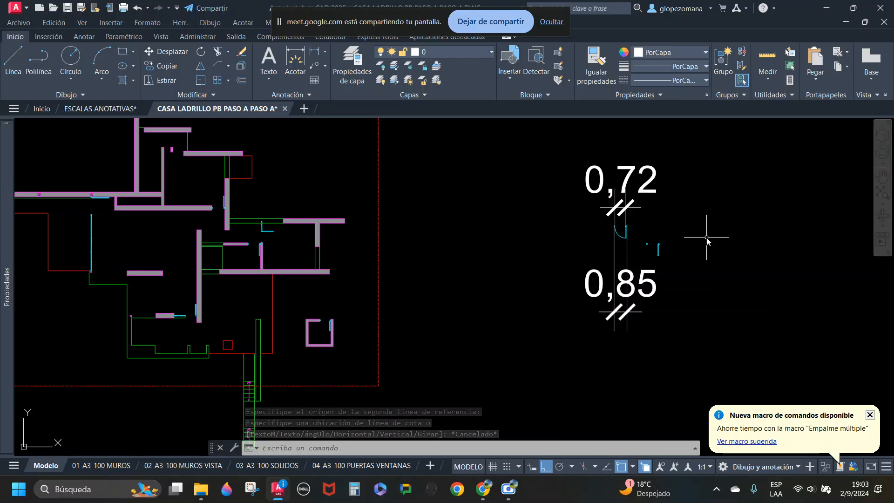
{"action": "left_click", "coordinate": [623, 205]}
{"action": "key", "text": "Delete"}
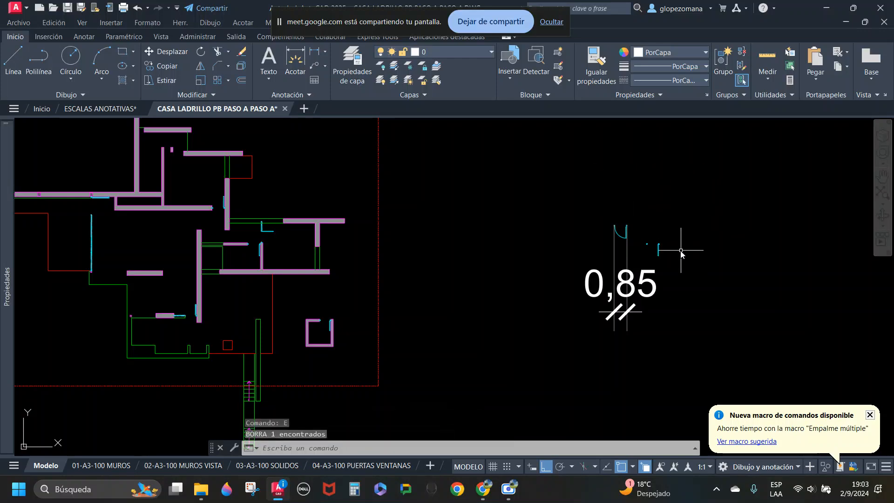
Step: Thaw the PUERTA-APERTURA and PUERTA-DETALLES layers so the detailed door block shows its swing and hardware
{"action": "left_click", "coordinate": [667, 329]}
{"action": "scroll", "coordinate": [657, 247], "scroll_direction": "up", "scroll_amount": 4}
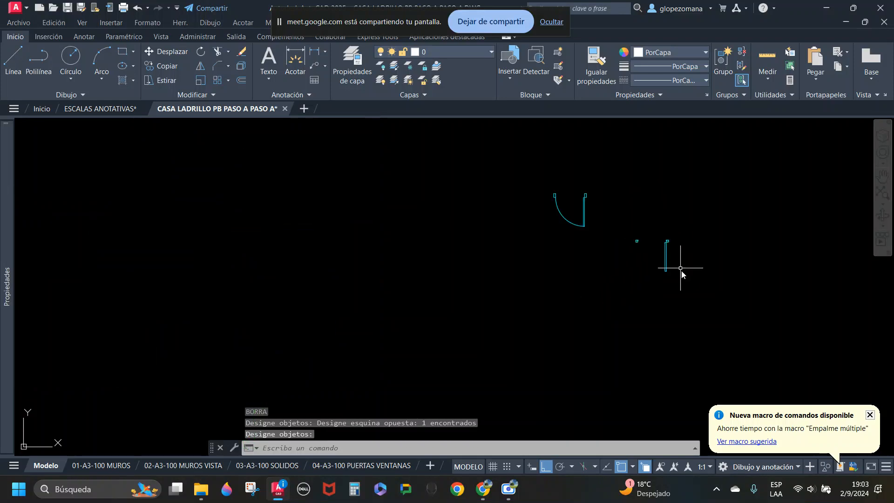
{"action": "left_click", "coordinate": [669, 251]}
{"action": "key", "text": "Escape"}
{"action": "middle_click_drag", "start_coordinate": [667, 219], "coordinate": [525, 251]}
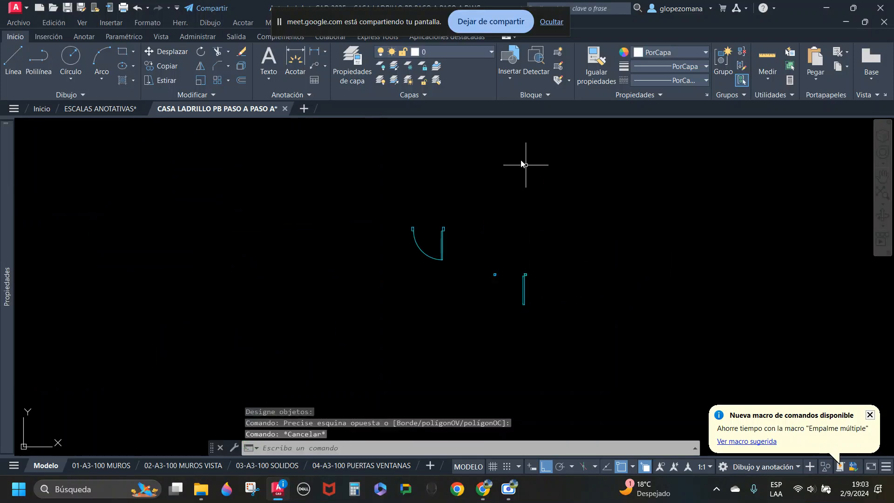
{"action": "left_click", "coordinate": [444, 51]}
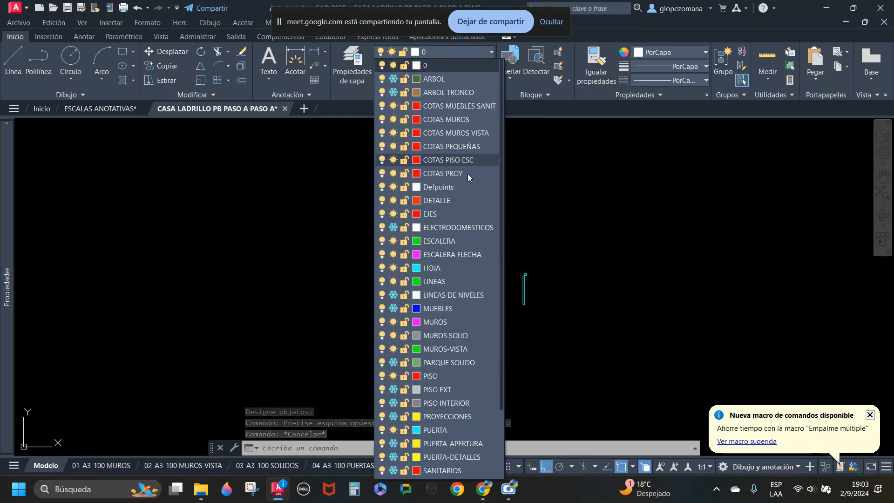
{"action": "scroll", "coordinate": [444, 362], "scroll_direction": "down", "scroll_amount": 2}
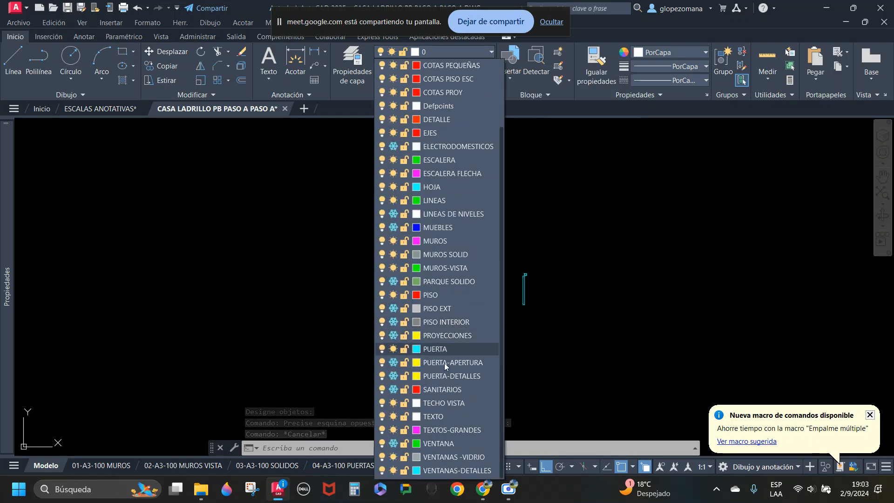
{"action": "left_click", "coordinate": [394, 377]}
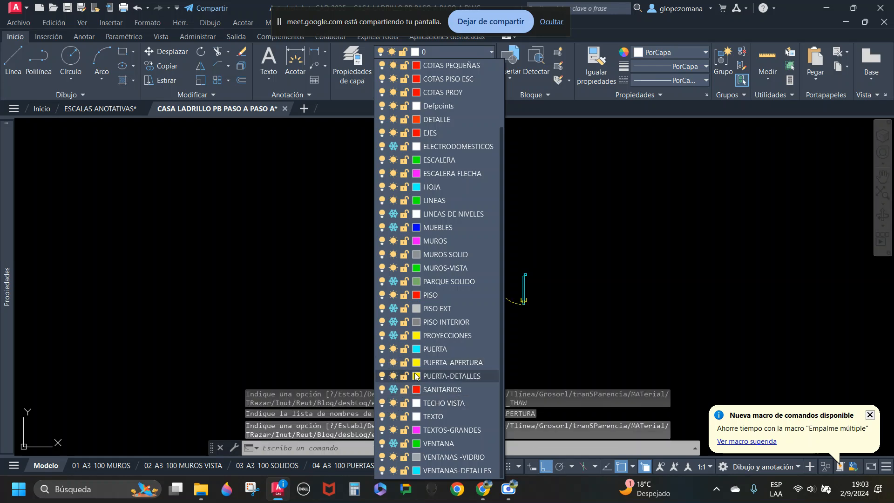
{"action": "left_click", "coordinate": [580, 311]}
{"action": "key", "text": "Escape"}
{"action": "scroll", "coordinate": [471, 221], "scroll_direction": "up", "scroll_amount": 4}
{"action": "middle_click_drag", "start_coordinate": [441, 233], "coordinate": [452, 193]}
{"action": "key", "text": "Escape"}
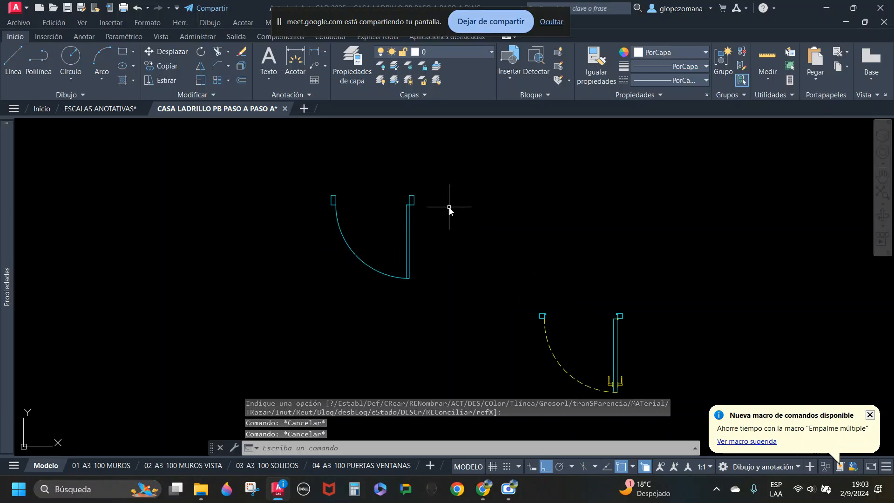
Step: Compare the simplified door block with the detailed one beside it and with the doors placed in the plan
{"action": "left_click", "coordinate": [409, 247]}
{"action": "left_click", "coordinate": [382, 256]}
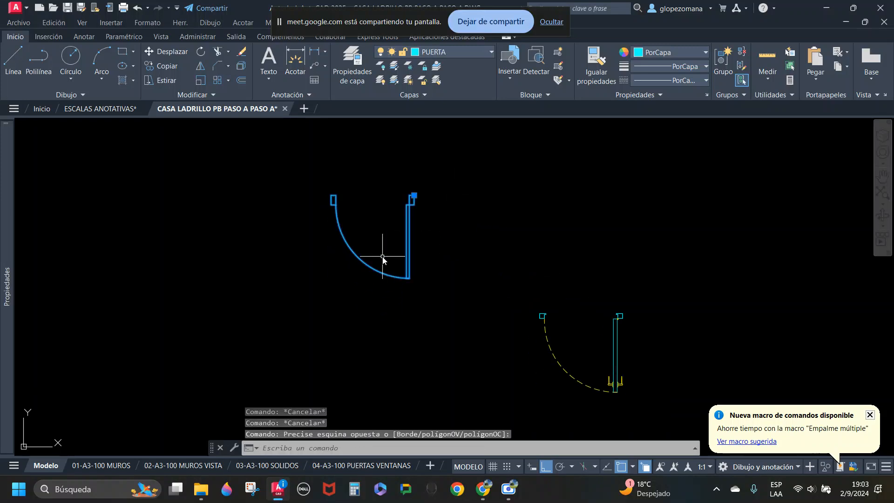
{"action": "scroll", "coordinate": [437, 270], "scroll_direction": "down", "scroll_amount": 6}
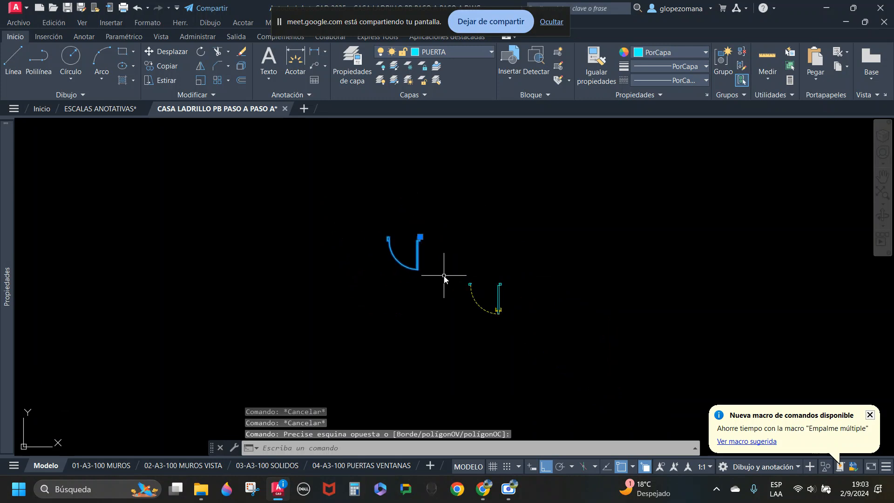
{"action": "key", "text": "Escape"}
{"action": "scroll", "coordinate": [442, 260], "scroll_direction": "up", "scroll_amount": 2}
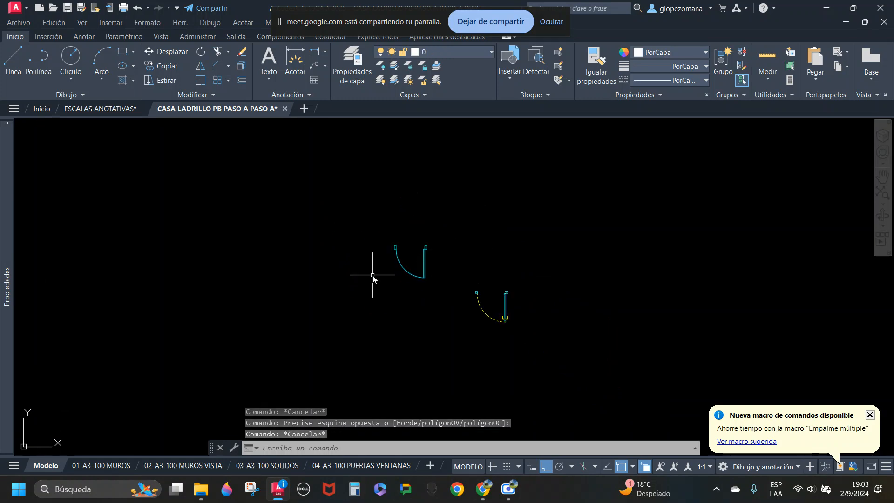
{"action": "left_click", "coordinate": [420, 255]}
{"action": "key", "text": "Escape"}
{"action": "scroll", "coordinate": [457, 258], "scroll_direction": "down", "scroll_amount": 5}
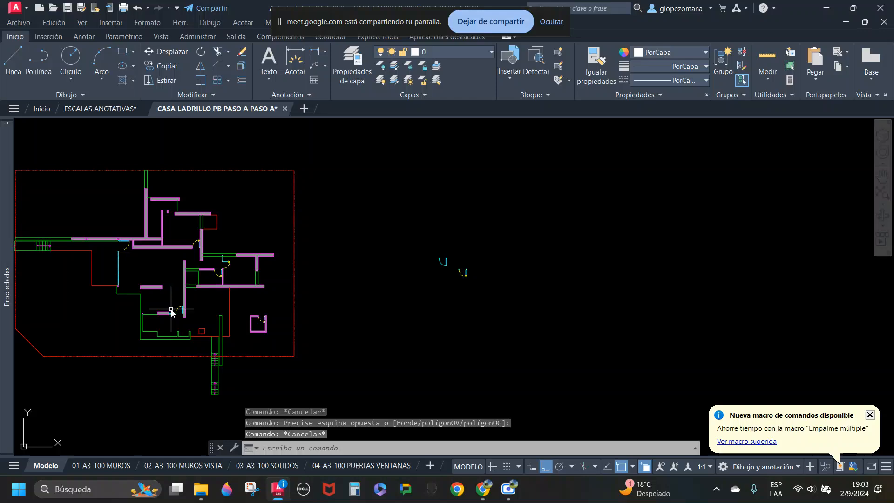
{"action": "scroll", "coordinate": [171, 312], "scroll_direction": "up", "scroll_amount": 5}
{"action": "scroll", "coordinate": [365, 200], "scroll_direction": "down", "scroll_amount": 2}
{"action": "middle_click_drag", "start_coordinate": [365, 201], "coordinate": [268, 205]}
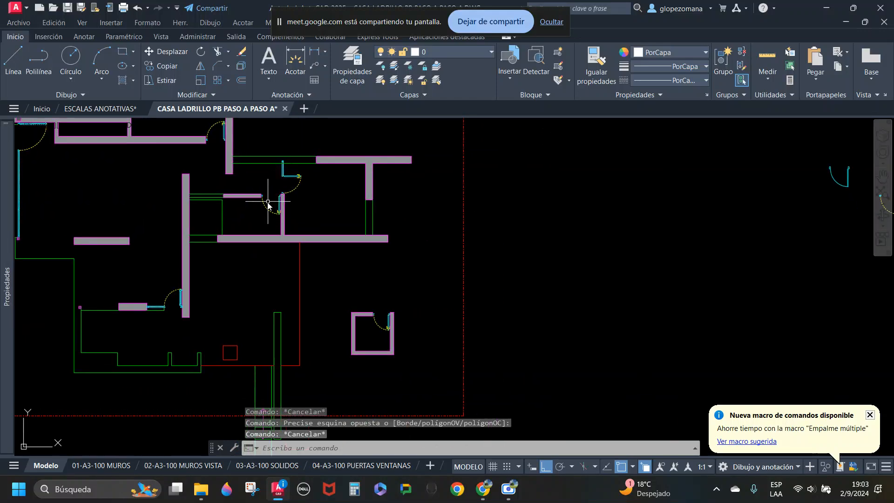
{"action": "middle_click_drag", "start_coordinate": [405, 223], "coordinate": [311, 224]}
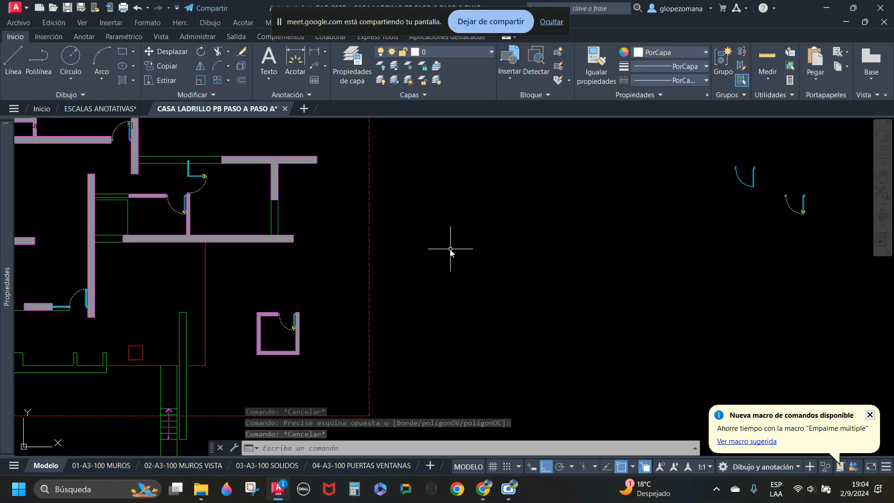
{"action": "type", "text": "co"}
{"action": "key", "text": "Return"}
{"action": "scroll", "coordinate": [773, 170], "scroll_direction": "up", "scroll_amount": 5}
{"action": "key", "text": "Escape"}
{"action": "middle_click_drag", "start_coordinate": [733, 177], "coordinate": [601, 249]}
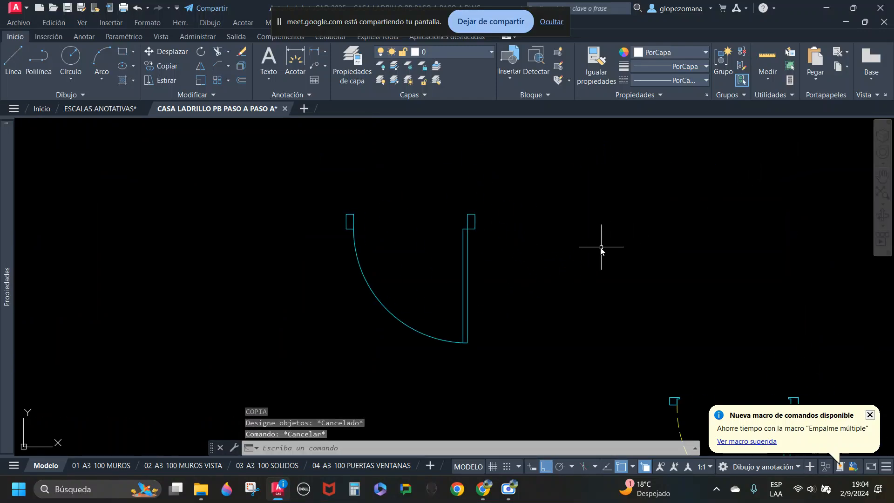
{"action": "left_click", "coordinate": [512, 264]}
{"action": "key", "text": "Escape"}
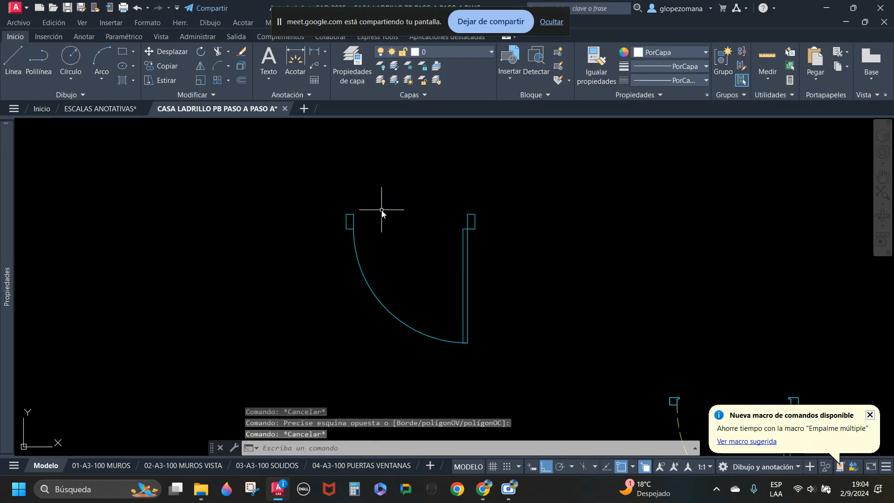
Step: Create a new drawing and begin saving it under a new name, choosing Escritorio as the location
{"action": "left_click", "coordinate": [304, 109]}
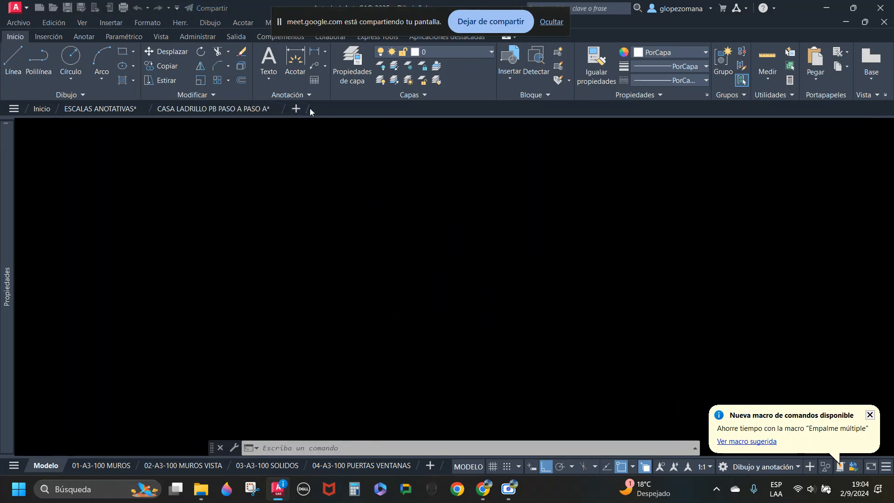
{"action": "left_click", "coordinate": [21, 23]}
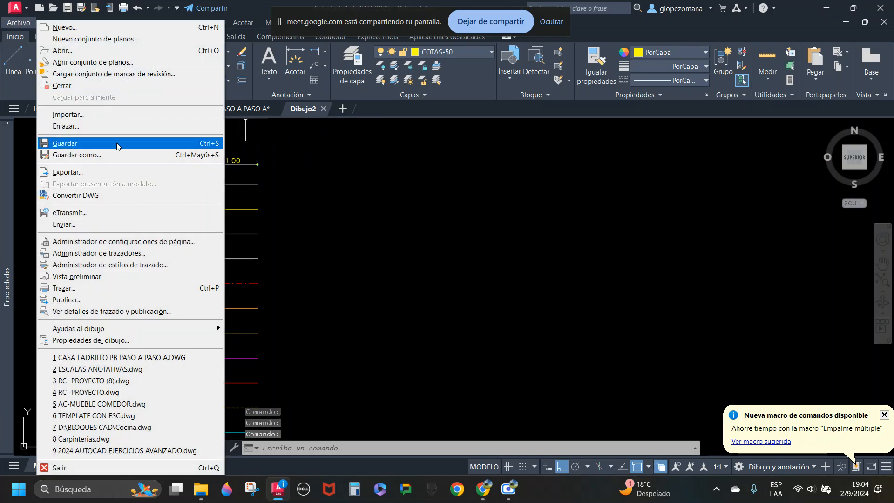
{"action": "left_click", "coordinate": [111, 155]}
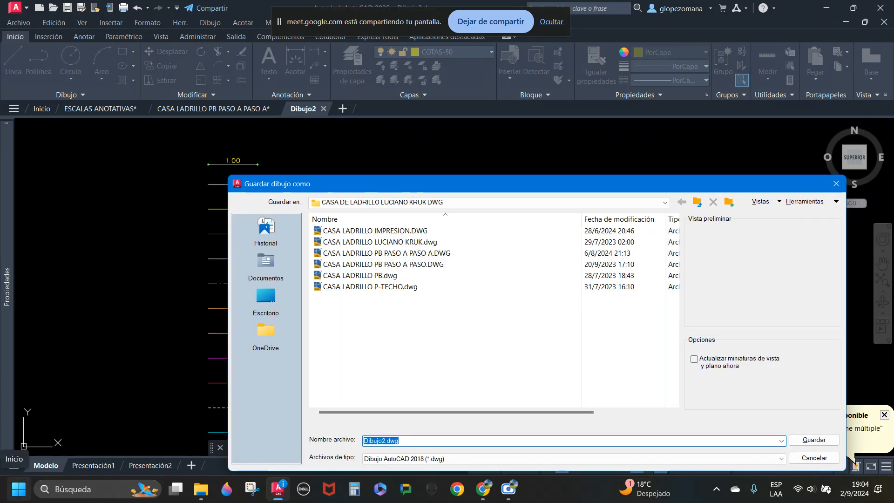
{"action": "left_click", "coordinate": [481, 204]}
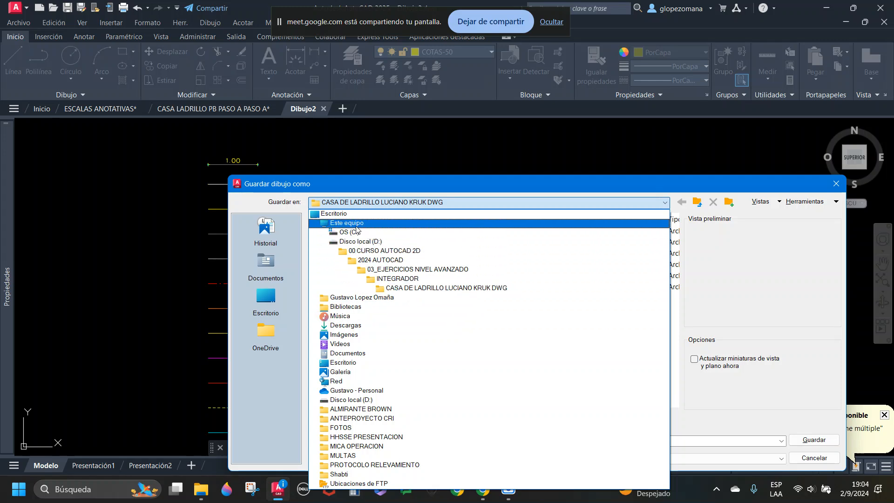
{"action": "left_click", "coordinate": [342, 213]}
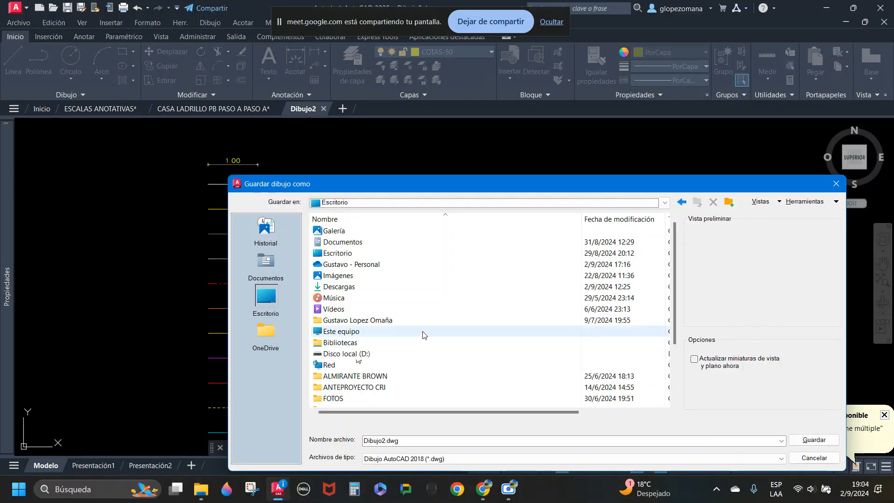
Step: Create a folder named BLOQUES on the Escritorio and open it
{"action": "right_click", "coordinate": [471, 359]}
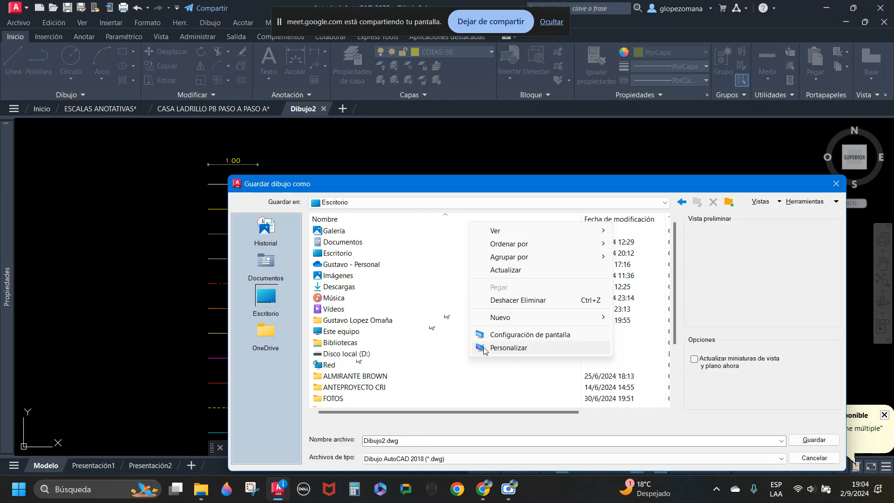
{"action": "mouse_move", "coordinate": [566, 317]}
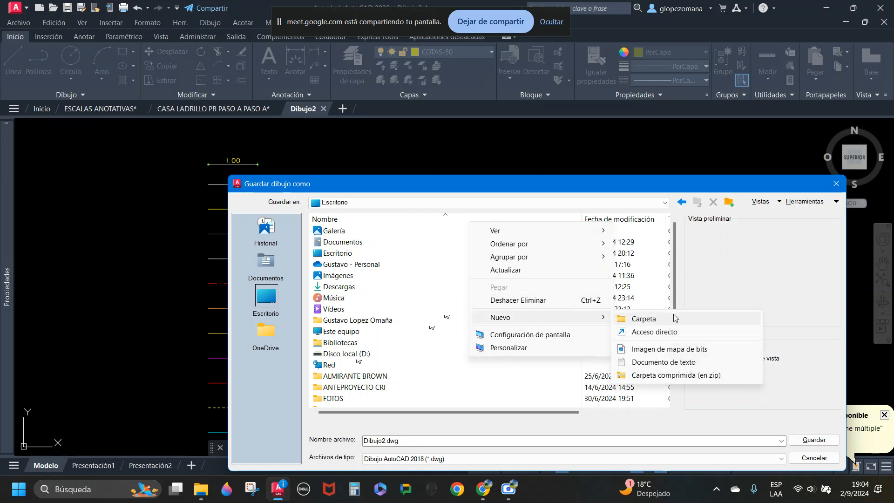
{"action": "left_click", "coordinate": [645, 321]}
{"action": "type", "text": "BLOQUES"}
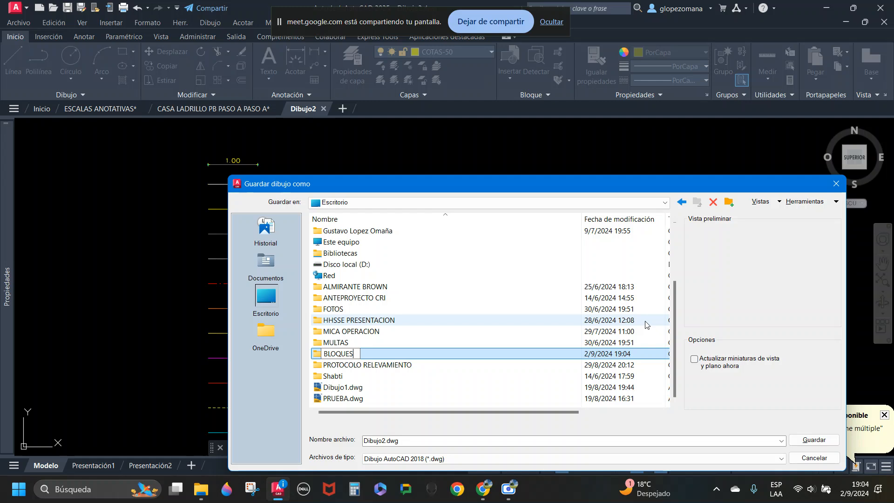
{"action": "key", "text": "Return"}
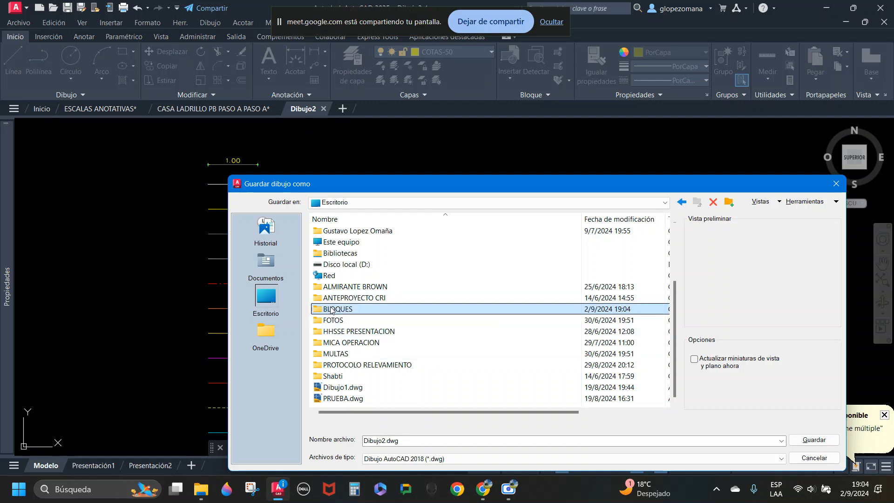
{"action": "double_click", "coordinate": [328, 311]}
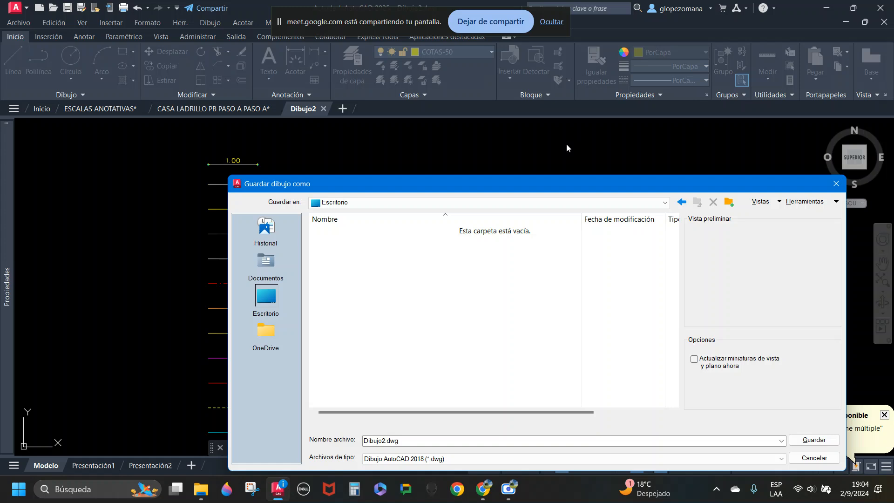
Step: Create a subfolder named CARPINTERIAS inside the BLOQUES folder
{"action": "left_click", "coordinate": [730, 202]}
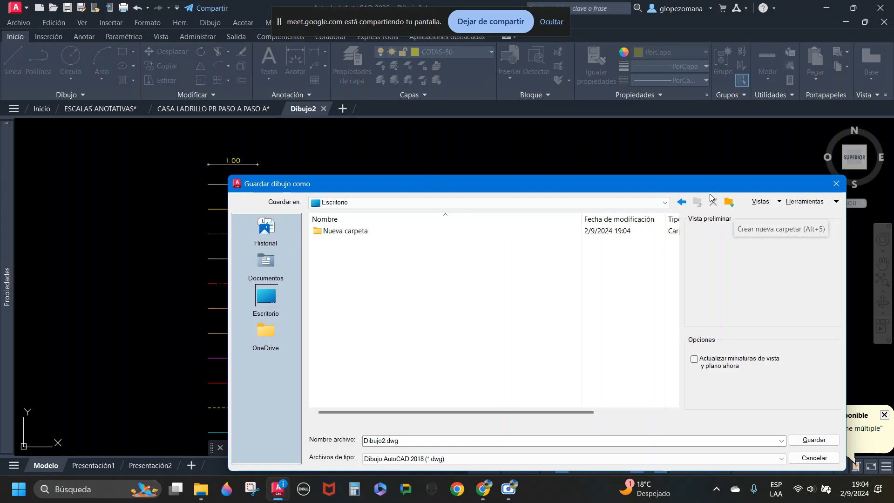
{"action": "left_click", "coordinate": [355, 233]}
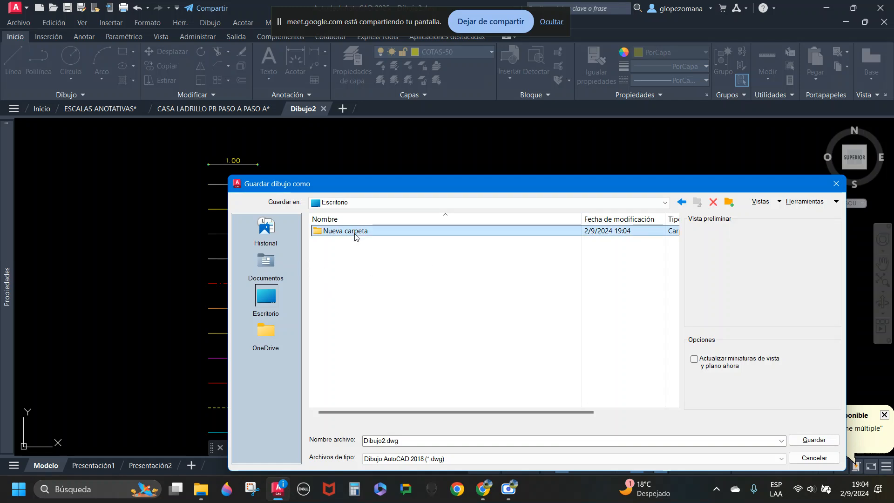
{"action": "left_click", "coordinate": [355, 233]}
{"action": "type", "text": "CARPINTERIAS"}
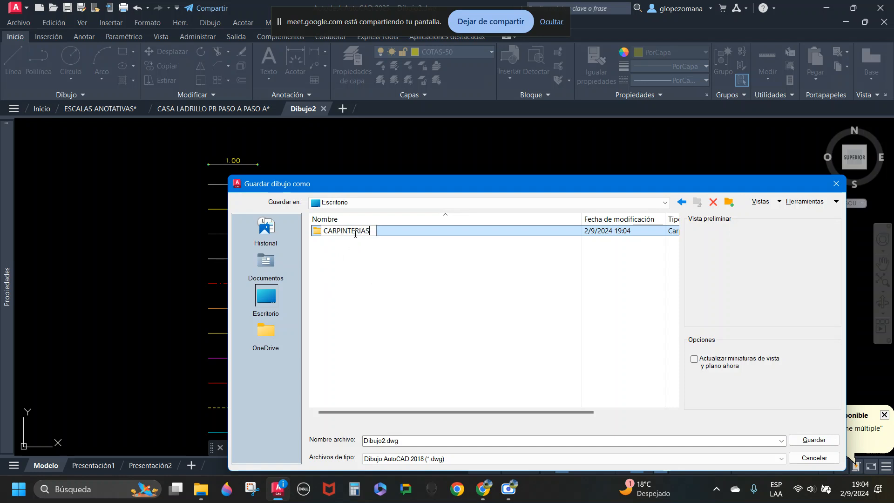
{"action": "key", "text": "Return"}
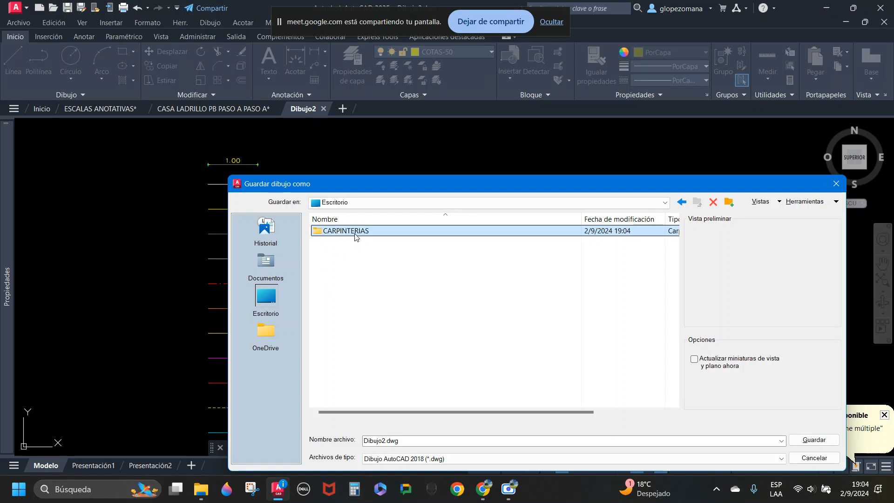
Step: Open the CARPINTERIAS folder and try to save the new drawing there as Dibujo2.dwg
{"action": "double_click", "coordinate": [355, 233]}
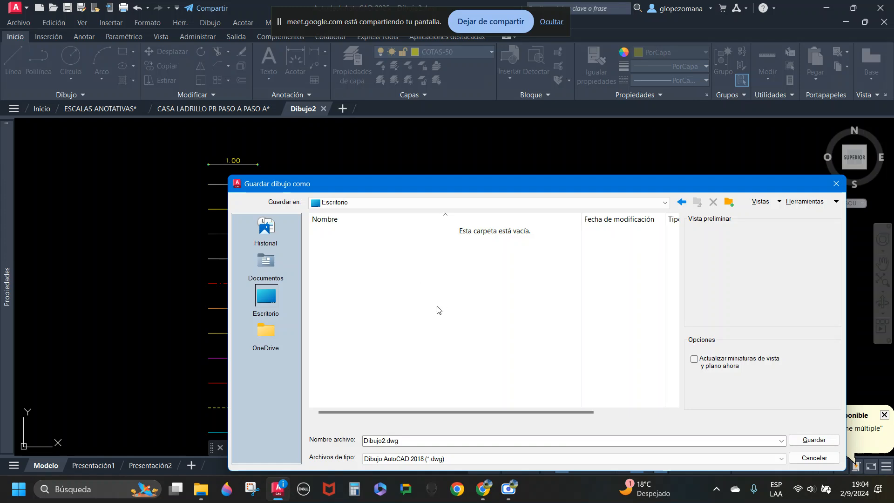
{"action": "left_click", "coordinate": [814, 440]}
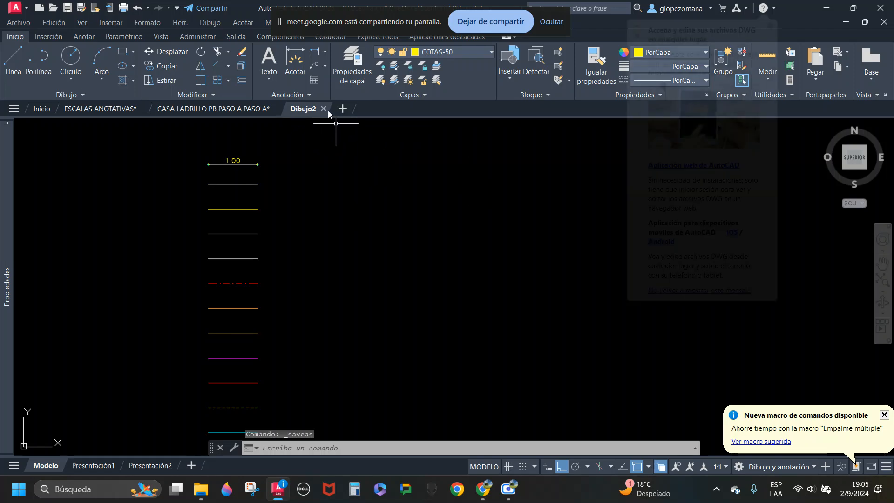
{"action": "key", "text": "Escape"}
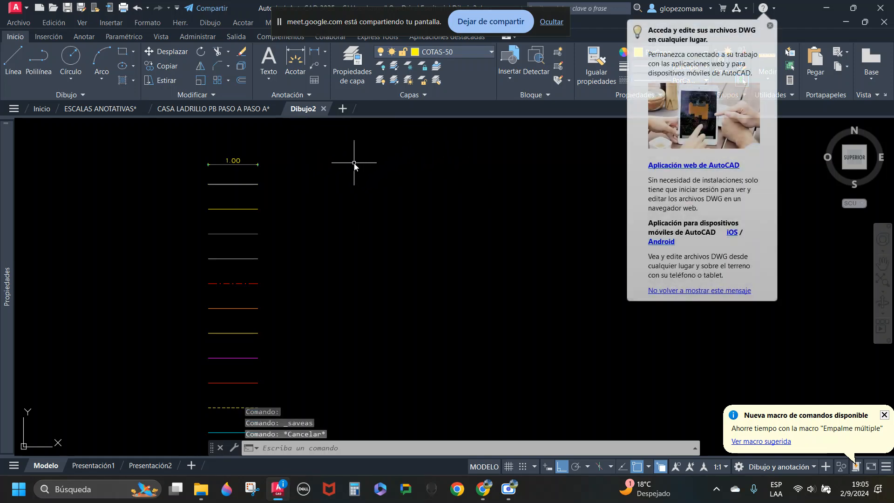
Step: Save the Dibujo2 drawing as PUERTAS in the CARPINTERIAS folder inside BLOQUES
{"action": "mouse_move", "coordinate": [323, 110]}
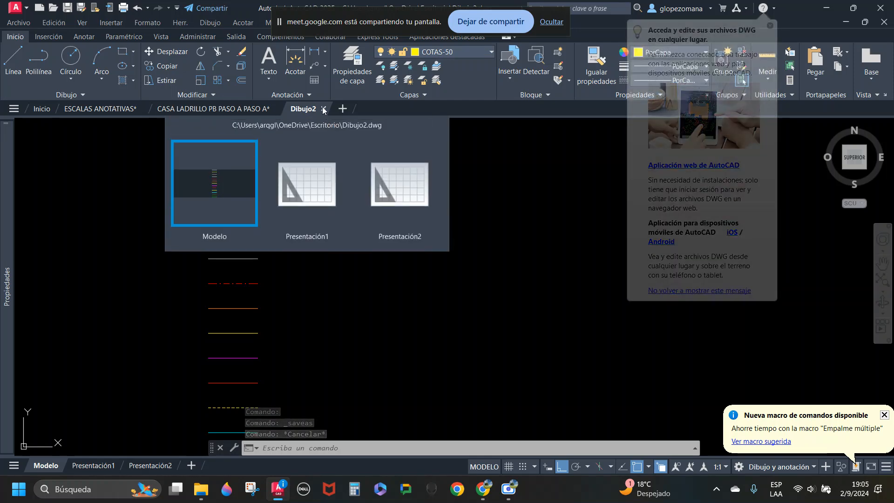
{"action": "left_click", "coordinate": [306, 111]}
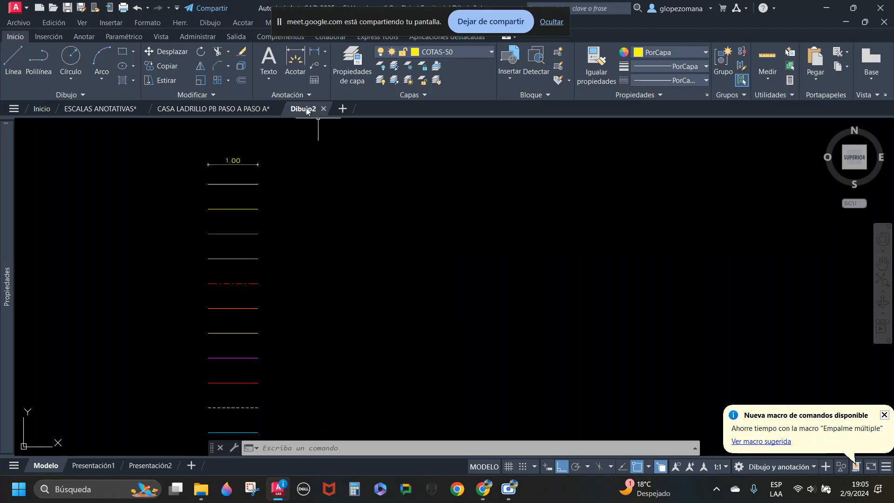
{"action": "right_click", "coordinate": [306, 111]}
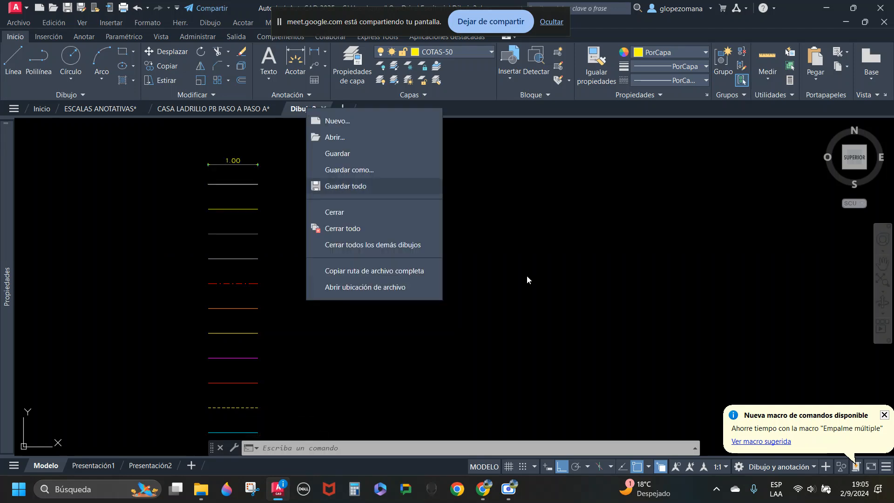
{"action": "left_click", "coordinate": [368, 170]}
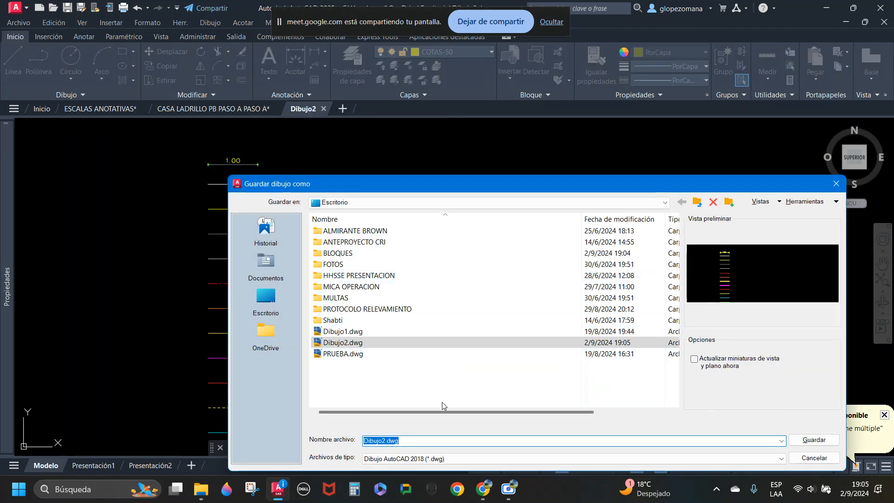
{"action": "type", "text": "PUER"}
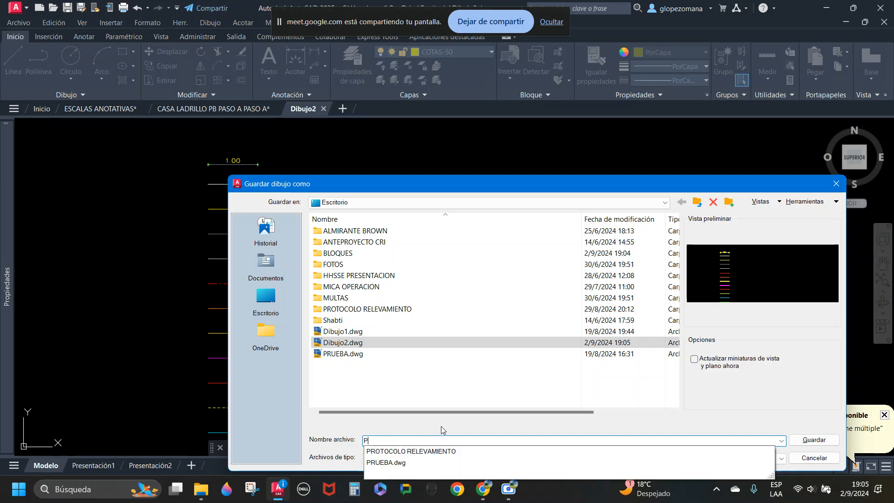
{"action": "key", "text": "BackSpace"}
{"action": "key", "text": "BackSpace"}
{"action": "key", "text": "BackSpace"}
{"action": "key", "text": "BackSpace"}
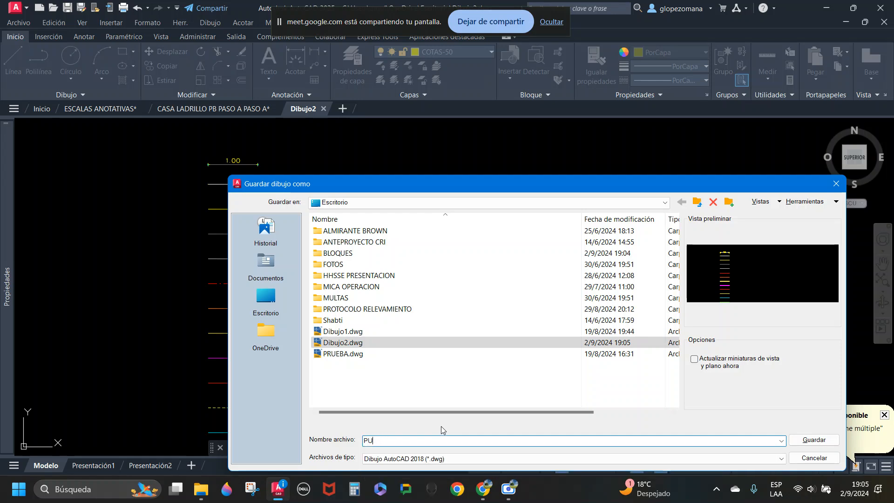
{"action": "double_click", "coordinate": [336, 242]}
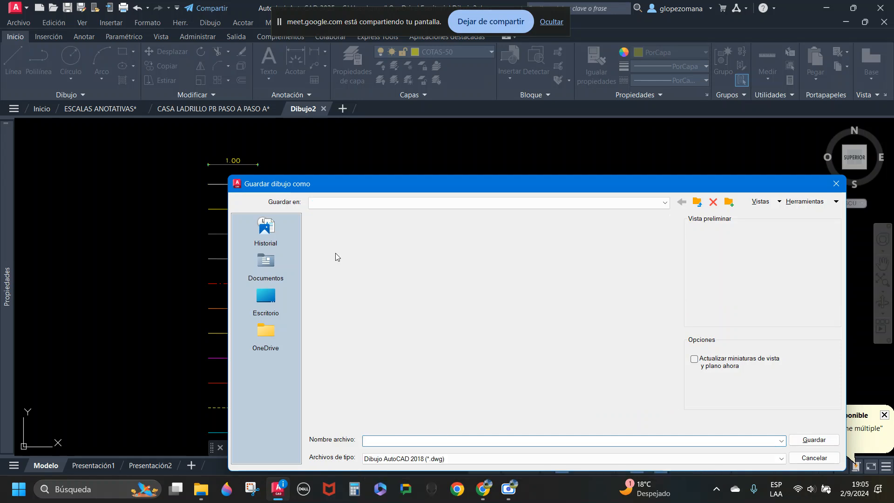
{"action": "double_click", "coordinate": [342, 232]}
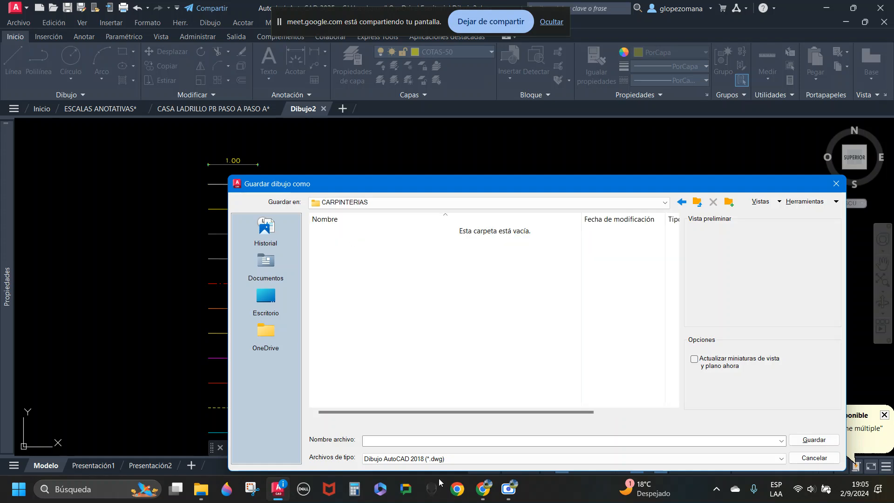
{"action": "left_click", "coordinate": [403, 440]}
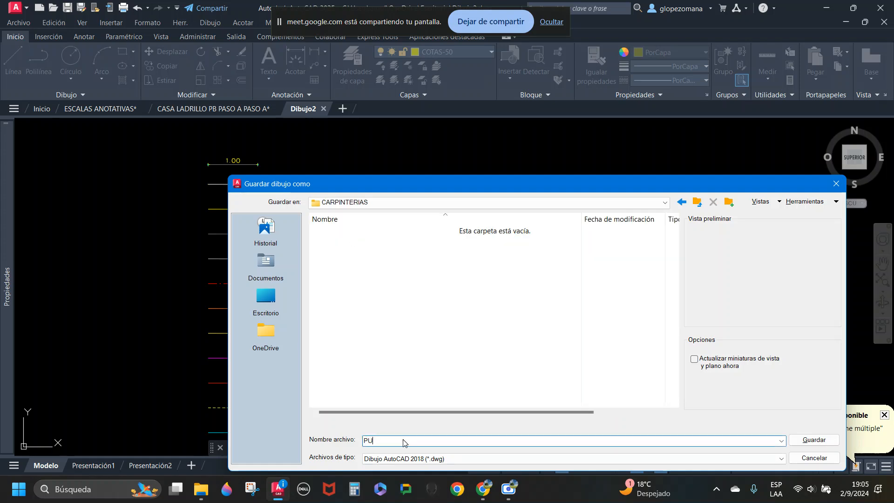
{"action": "key", "text": "Return"}
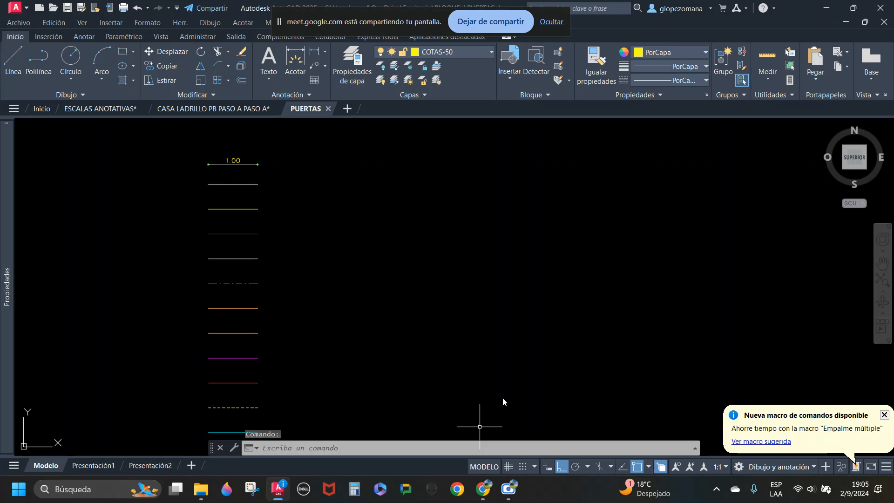
Step: In the CASA LADRILLO PB PASO A PASO A drawing, move the simplified door block to layer 0
{"action": "mouse_move", "coordinate": [239, 110]}
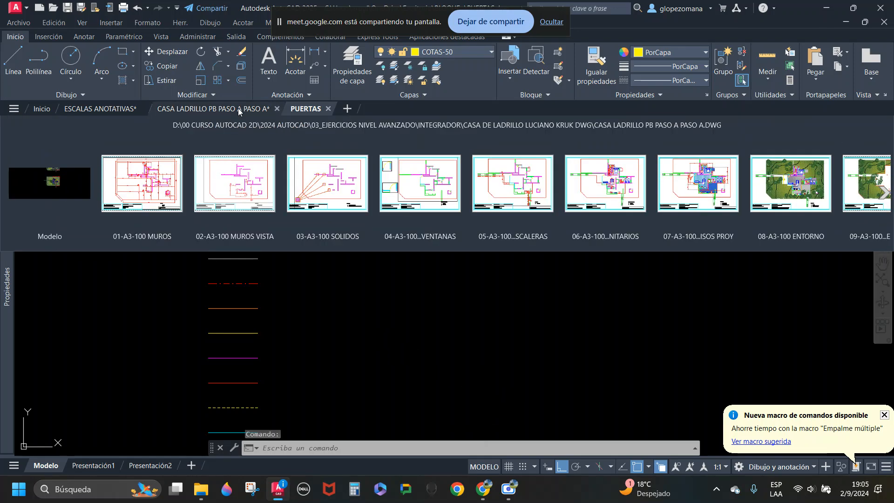
{"action": "left_click", "coordinate": [239, 110]}
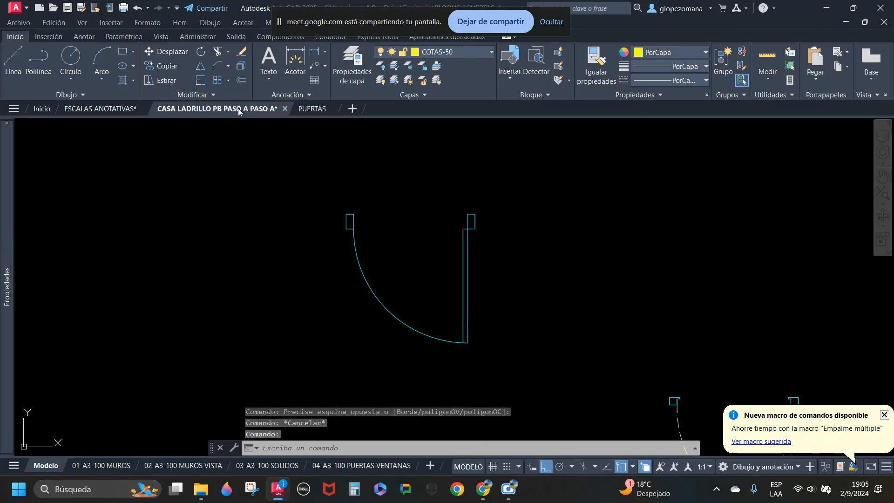
{"action": "scroll", "coordinate": [453, 282], "scroll_direction": "down", "scroll_amount": 5}
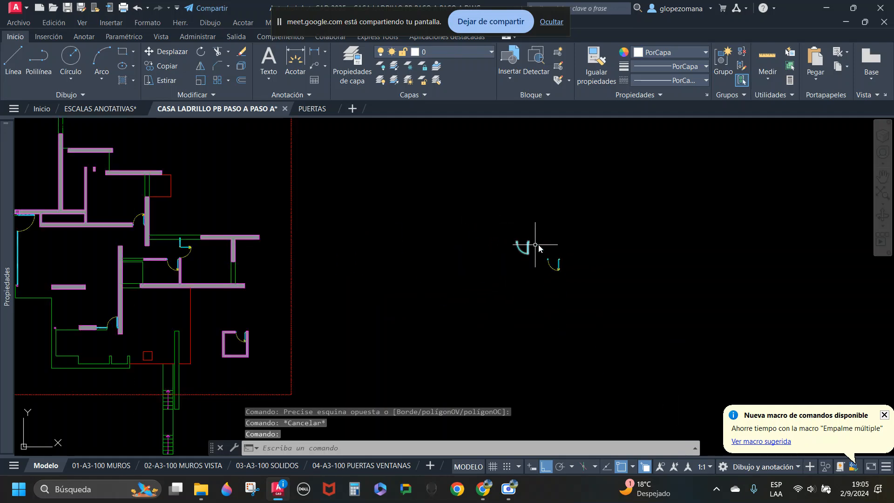
{"action": "scroll", "coordinate": [535, 254], "scroll_direction": "up", "scroll_amount": 3}
{"action": "left_click", "coordinate": [507, 235]}
{"action": "left_click", "coordinate": [410, 275]}
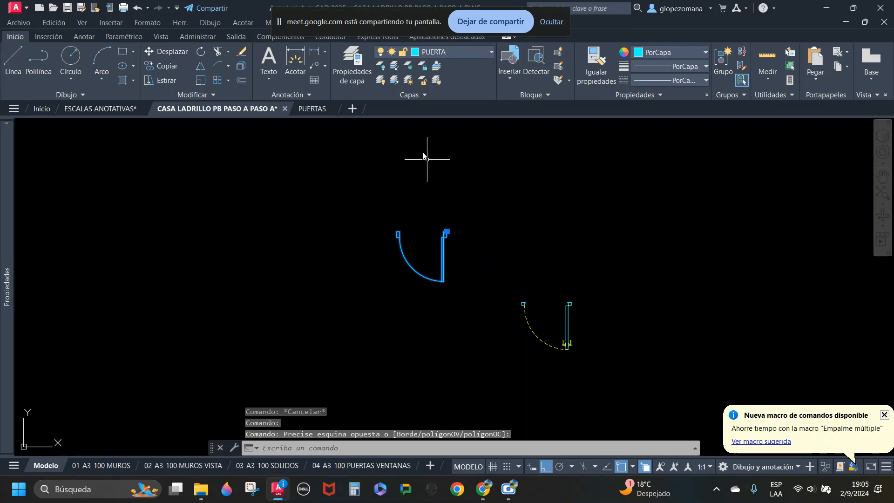
{"action": "left_click", "coordinate": [451, 51]}
{"action": "scroll", "coordinate": [480, 159], "scroll_direction": "up", "scroll_amount": 3}
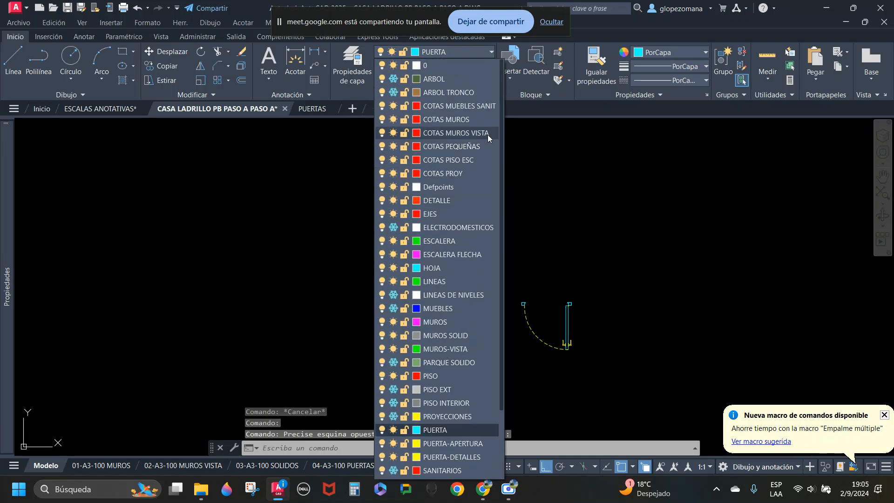
{"action": "left_click", "coordinate": [427, 65]}
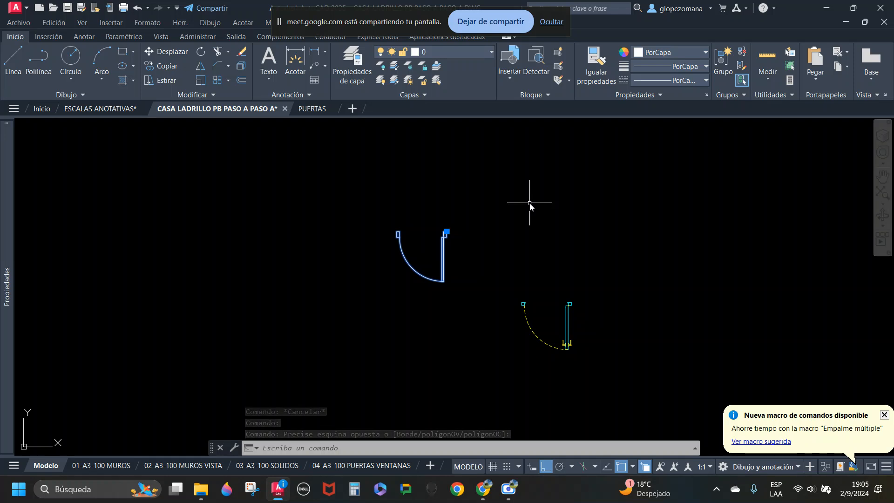
Step: Copy the simplified door block into the PUERTAS drawing, placing it beside the column of sample lines
{"action": "key", "text": "ctrl+c"}
{"action": "key", "text": "Escape"}
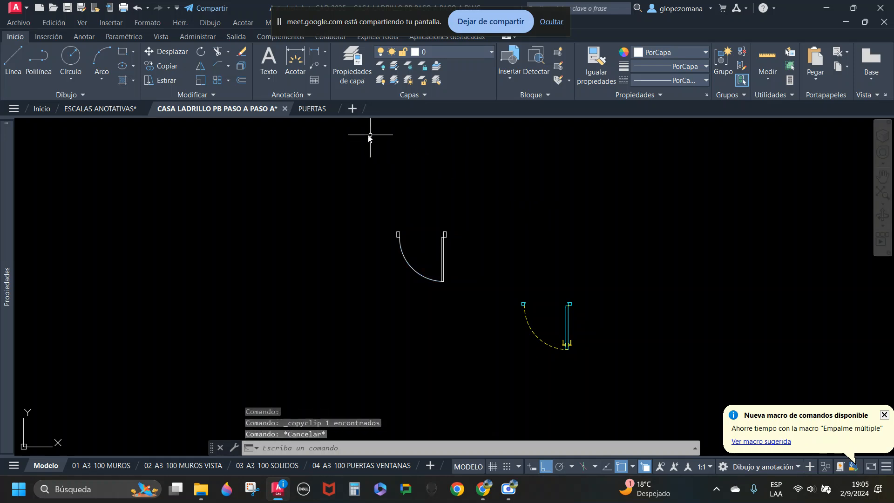
{"action": "left_click", "coordinate": [313, 109]}
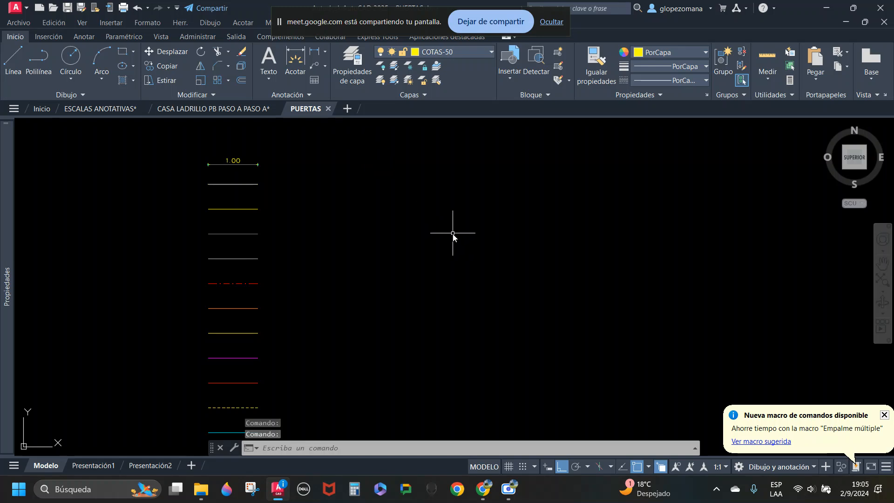
{"action": "key", "text": "ctrl+v"}
{"action": "scroll", "coordinate": [483, 231], "scroll_direction": "up", "scroll_amount": 2}
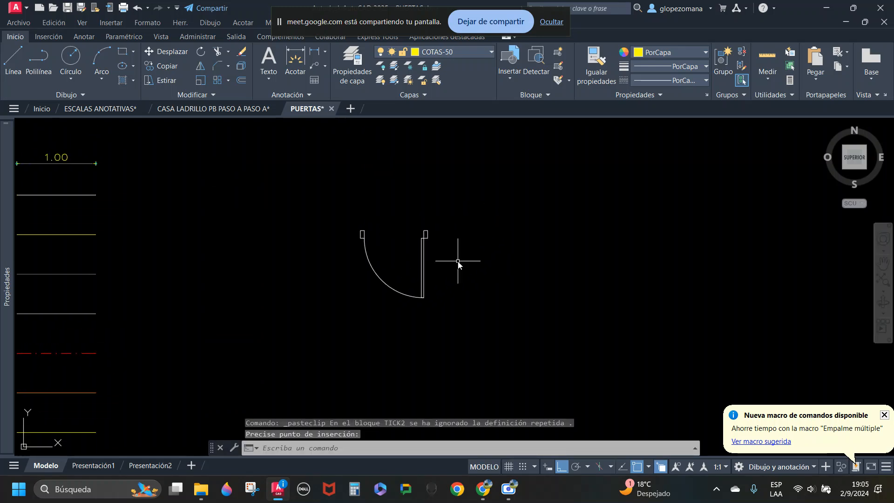
Step: Examine the properties of the pasted door block, including its layer and block name
{"action": "left_click", "coordinate": [439, 303]}
{"action": "left_click", "coordinate": [435, 295]}
{"action": "key", "text": "Escape"}
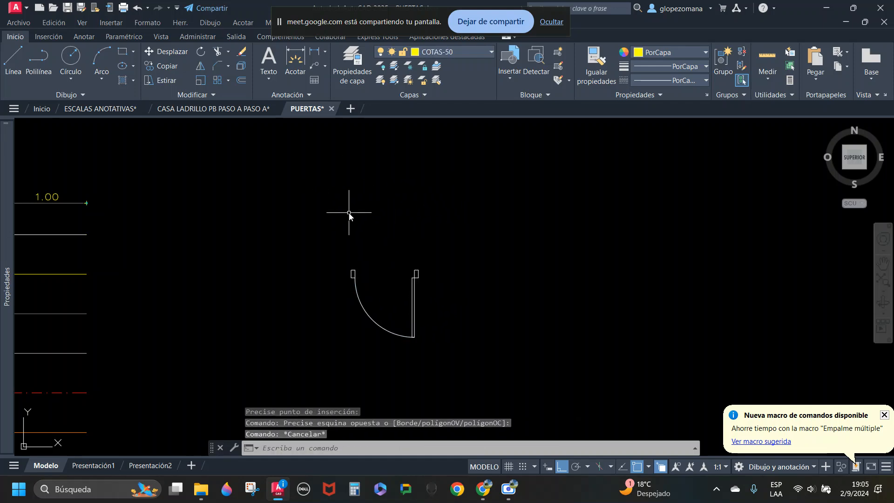
{"action": "left_click", "coordinate": [434, 320]}
{"action": "left_click", "coordinate": [411, 293]}
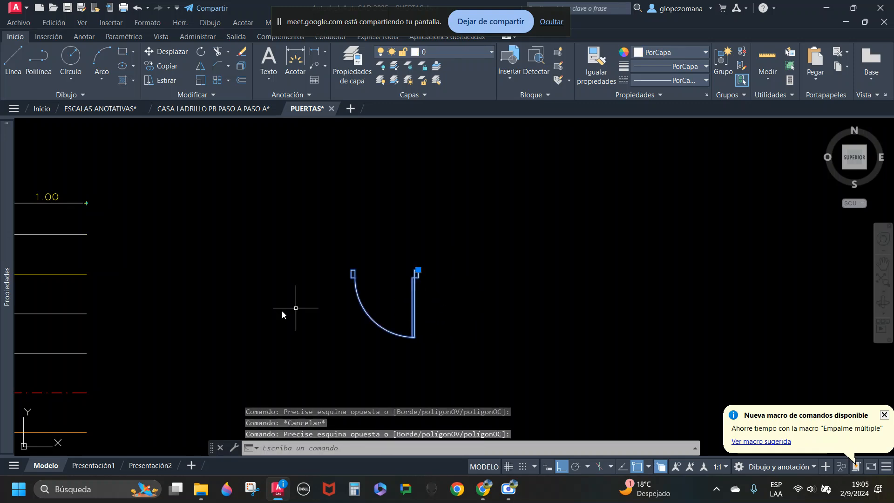
{"action": "mouse_move", "coordinate": [3, 300]}
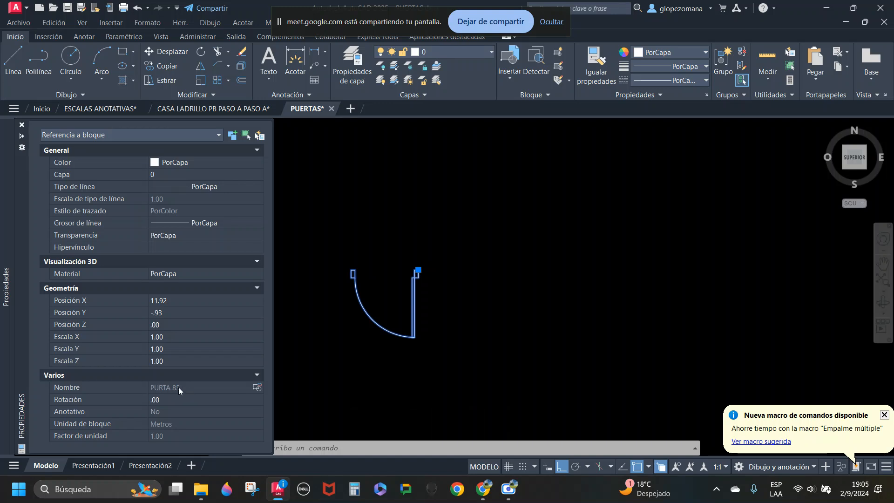
{"action": "key", "text": "Escape"}
{"action": "left_click", "coordinate": [456, 221]}
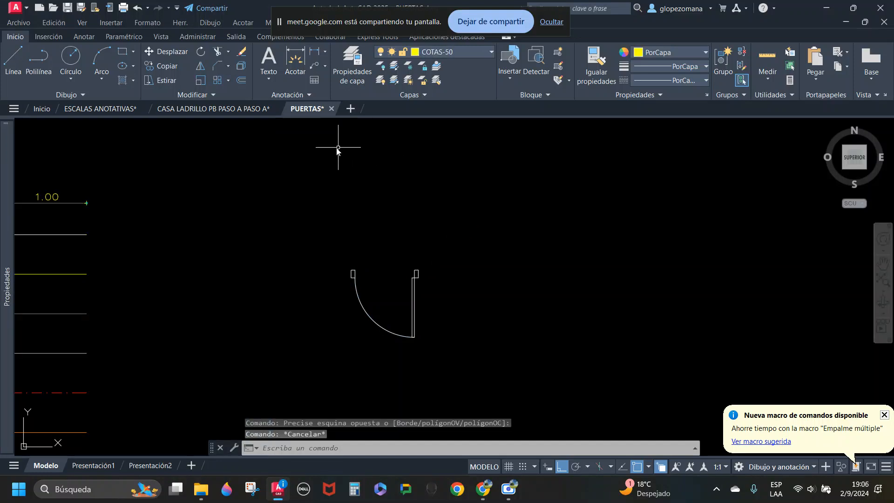
Step: Return to the CASA LADRILLO PB PASO A PASO A drawing and assign the detailed door block to layer 0
{"action": "scroll", "coordinate": [463, 264], "scroll_direction": "down", "scroll_amount": 4}
{"action": "middle_click_drag", "start_coordinate": [463, 264], "coordinate": [399, 228]}
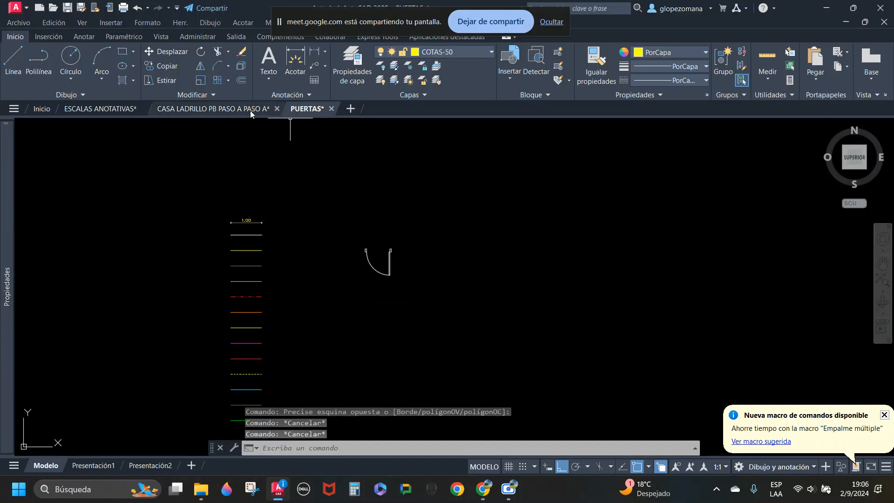
{"action": "left_click", "coordinate": [231, 109]}
{"action": "left_click", "coordinate": [604, 326]}
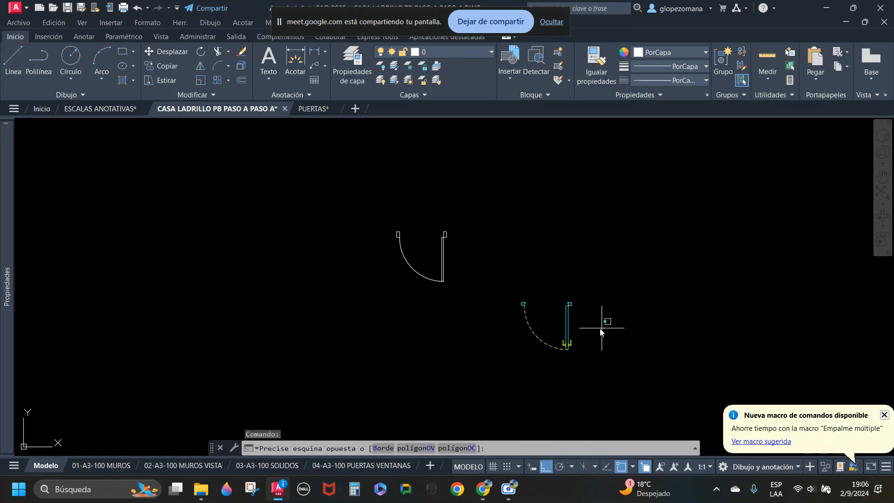
{"action": "left_click", "coordinate": [562, 347]}
{"action": "middle_click_drag", "start_coordinate": [547, 328], "coordinate": [398, 320]}
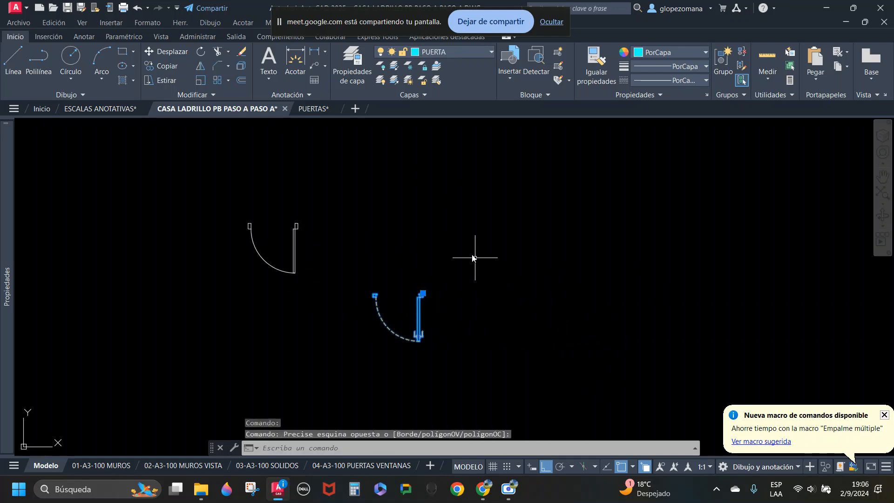
{"action": "left_click", "coordinate": [471, 52]}
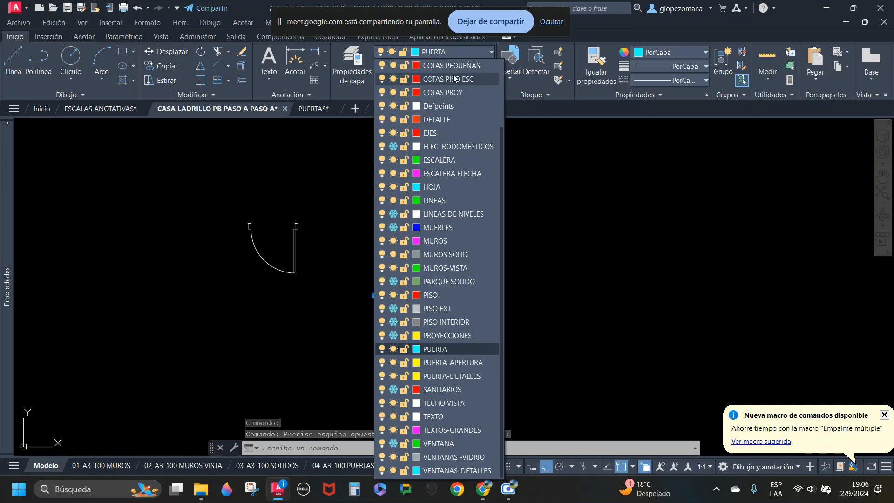
{"action": "scroll", "coordinate": [454, 74], "scroll_direction": "up", "scroll_amount": 2}
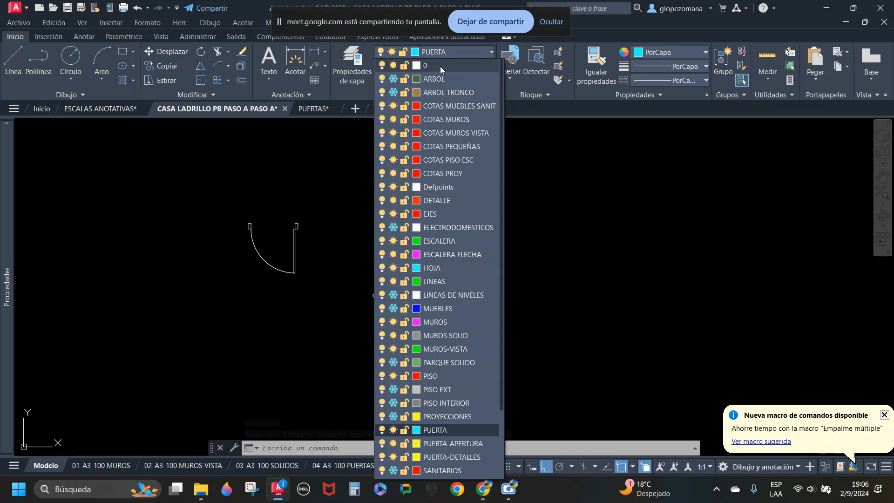
{"action": "left_click", "coordinate": [440, 66]}
{"action": "scroll", "coordinate": [393, 278], "scroll_direction": "up", "scroll_amount": 4}
{"action": "key", "text": "Escape"}
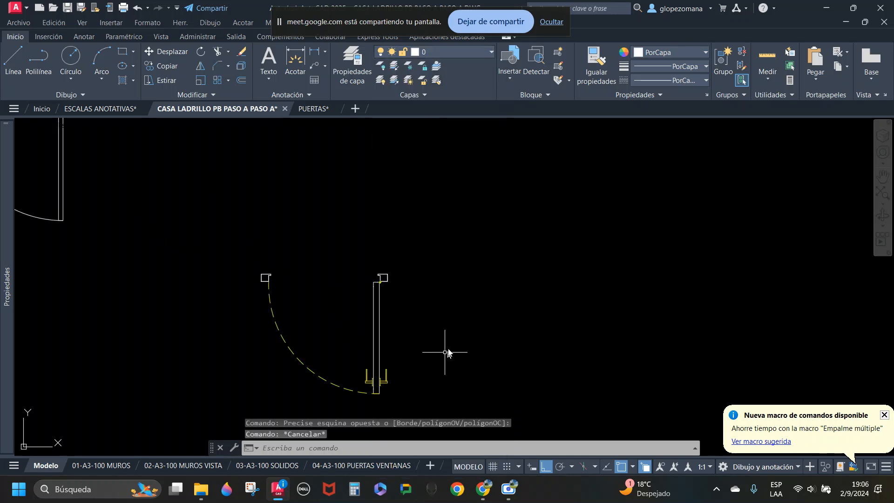
Step: Copy the detailed door block into the PUERTAS drawing, placing it beside the simplified door
{"action": "key", "text": "ctrl+c"}
{"action": "left_click", "coordinate": [425, 335]}
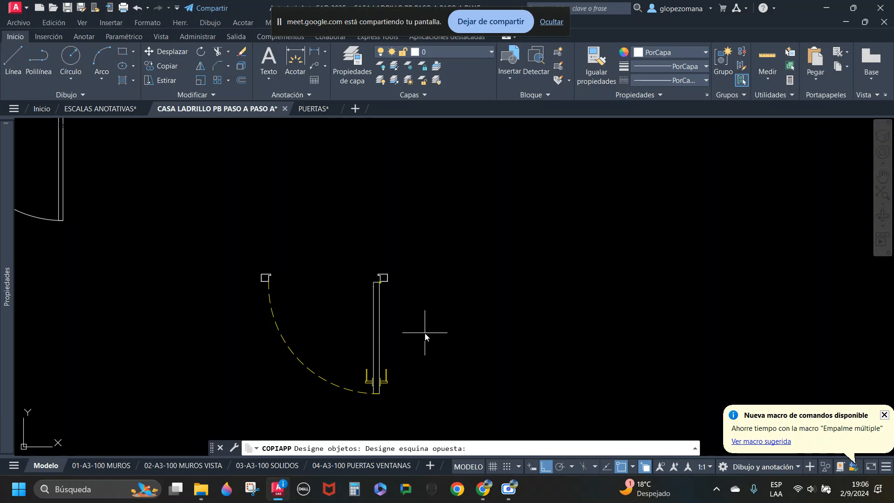
{"action": "left_click", "coordinate": [365, 315]}
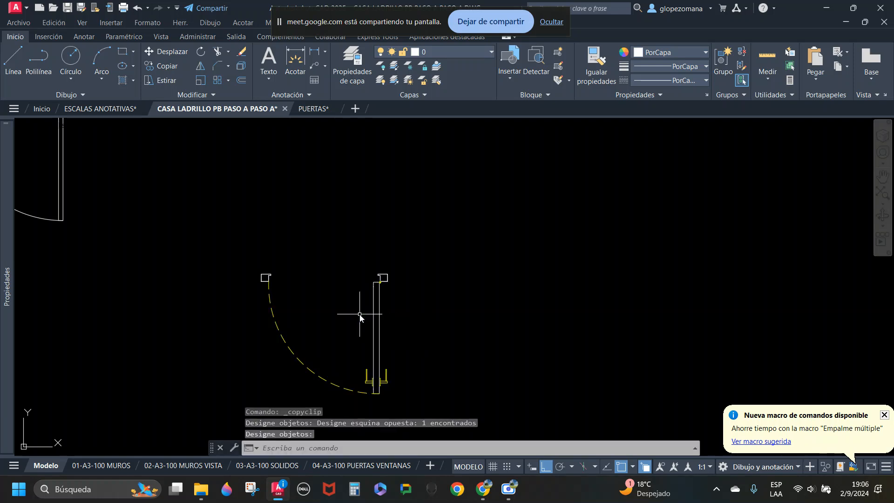
{"action": "left_click", "coordinate": [313, 108]}
{"action": "key", "text": "ctrl+v"}
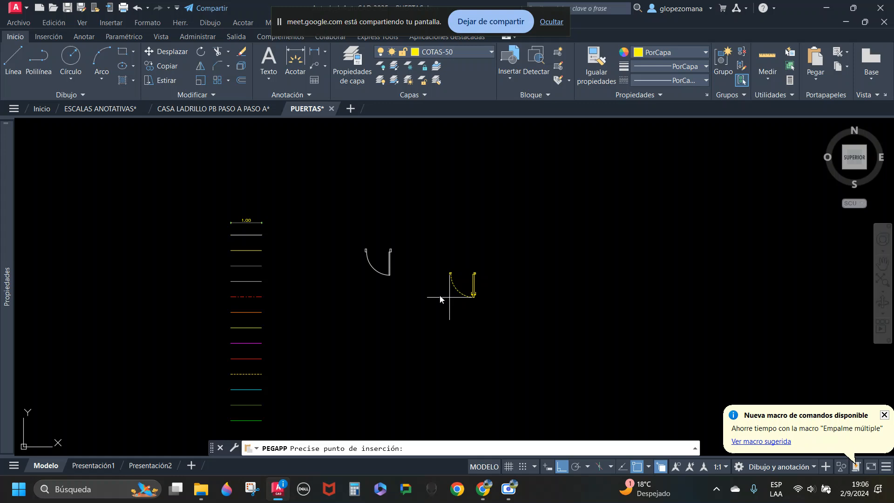
{"action": "scroll", "coordinate": [427, 286], "scroll_direction": "up", "scroll_amount": 2}
{"action": "left_click", "coordinate": [400, 279]}
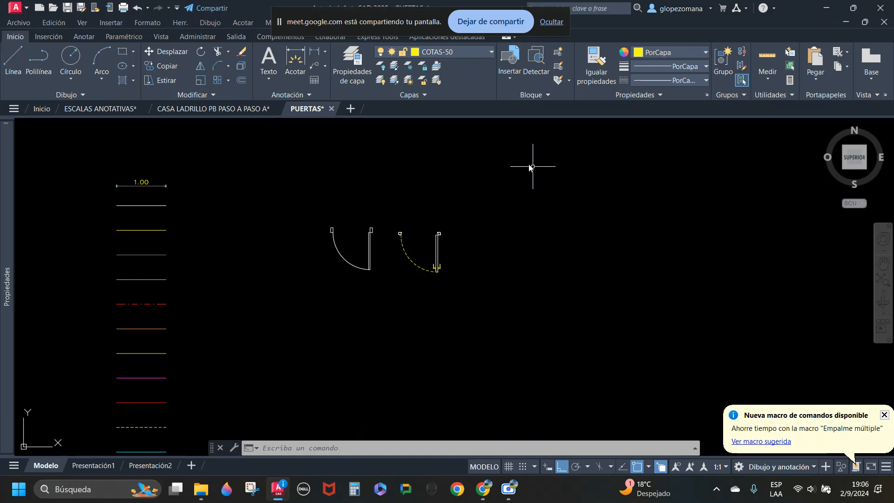
Step: Create a new drawing and make the MUROS layer current by using the magenta sample line
{"action": "left_click", "coordinate": [350, 109]}
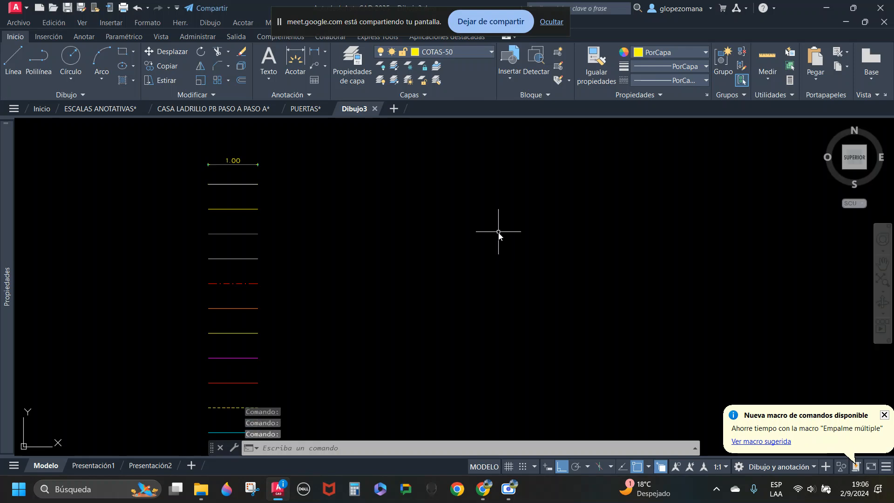
{"action": "left_click", "coordinate": [269, 368]}
{"action": "left_click", "coordinate": [248, 353]}
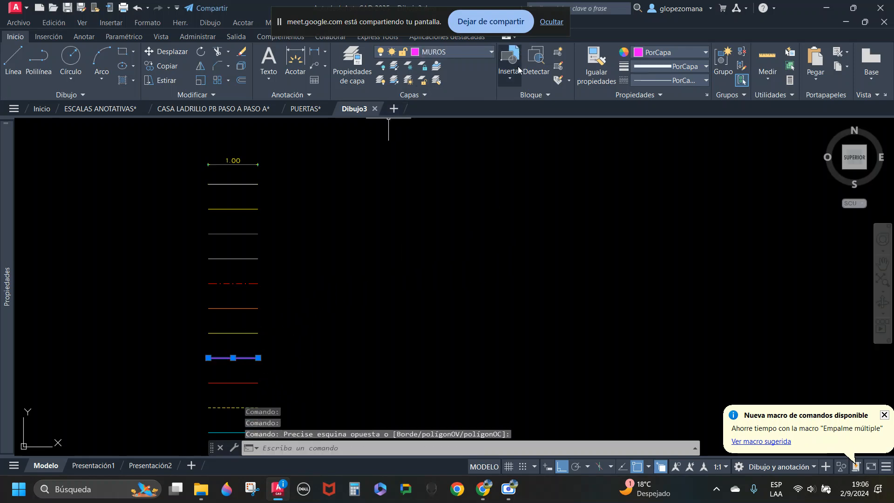
{"action": "left_click", "coordinate": [436, 67]}
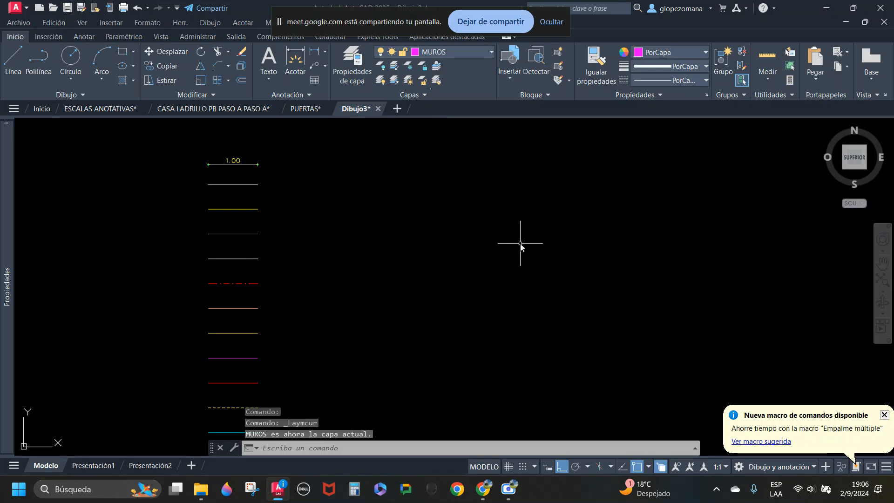
Step: Draw a long, thin horizontal rectangle as a wall beside the column of sample lines
{"action": "type", "text": "rec"}
{"action": "key", "text": "Return"}
{"action": "left_click", "coordinate": [390, 219]}
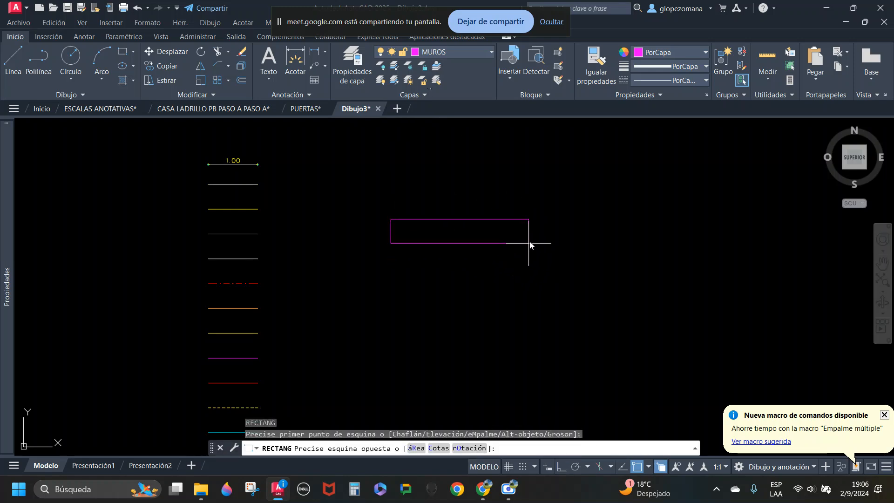
{"action": "left_click", "coordinate": [531, 229]}
{"action": "key", "text": "Escape"}
Step: Copy the wall rectangle horizontally to its right, leaving a gap between the two walls
{"action": "left_click", "coordinate": [577, 219]}
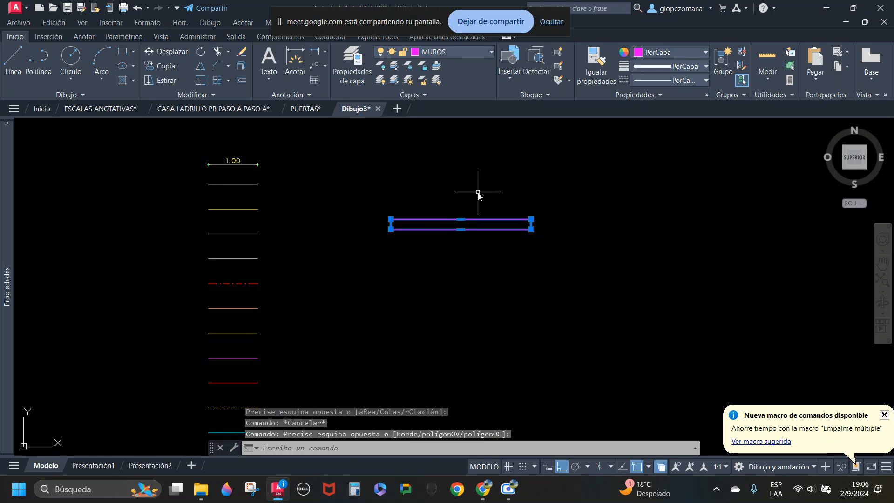
{"action": "type", "text": "co"}
{"action": "key", "text": "Return"}
{"action": "left_click", "coordinate": [429, 173]}
{"action": "left_click", "coordinate": [627, 189]}
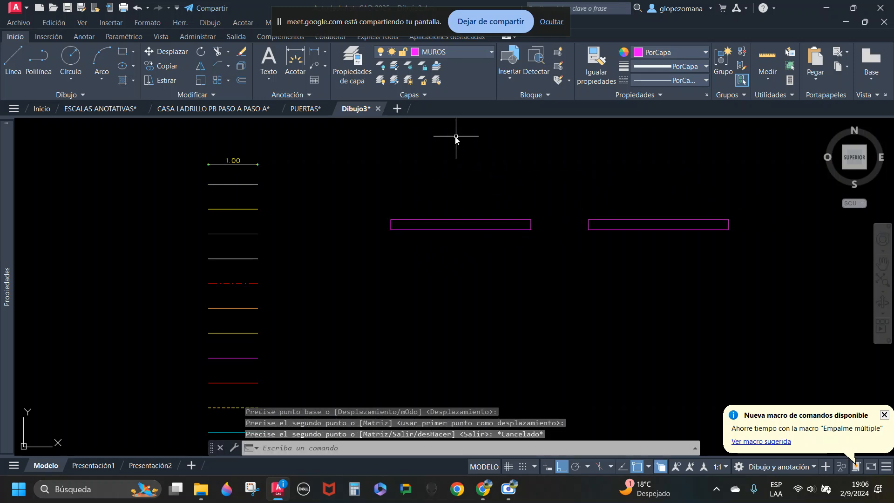
Step: Copy the simplified door block from the PUERTAS drawing and paste it into Dibujo3 between the two walls
{"action": "left_click", "coordinate": [305, 108]}
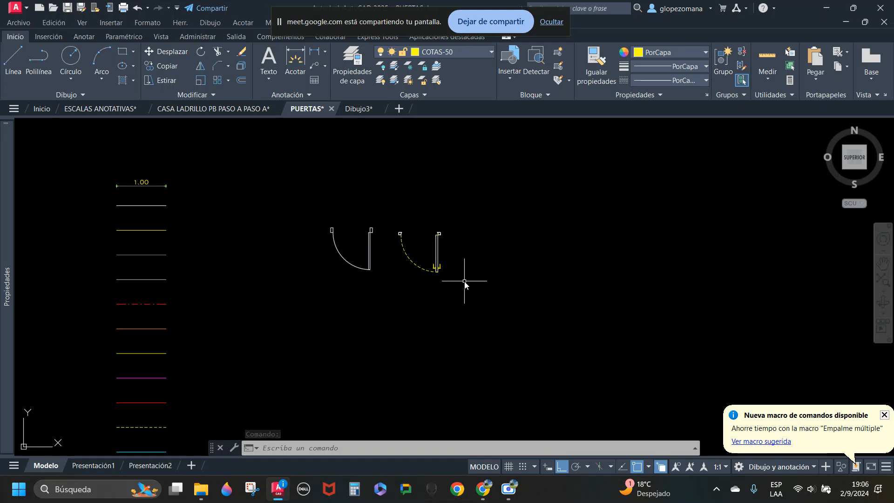
{"action": "key", "text": "ctrl+c"}
{"action": "left_click", "coordinate": [393, 284]}
{"action": "left_click", "coordinate": [346, 254]}
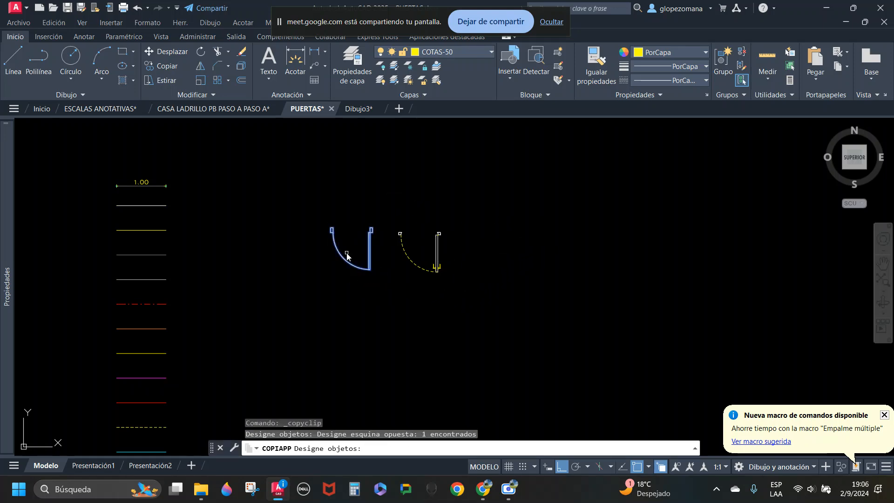
{"action": "key", "text": "Return"}
{"action": "left_click", "coordinate": [352, 108]}
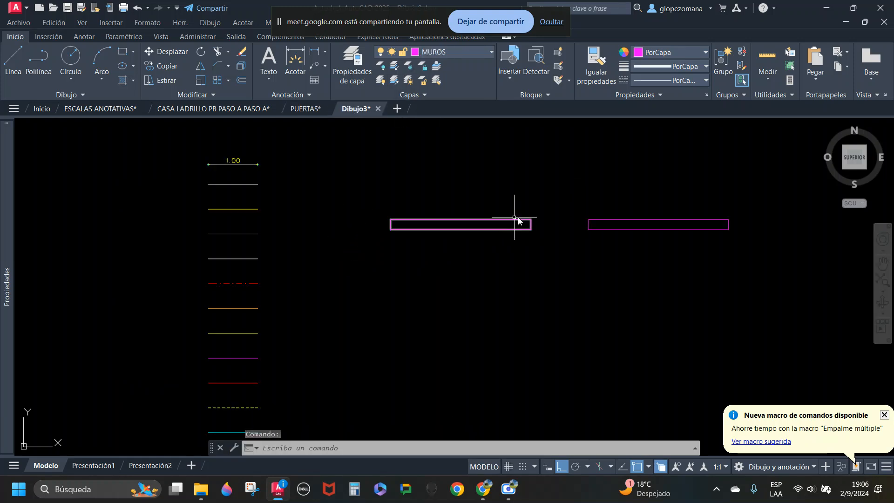
{"action": "key", "text": "ctrl+v"}
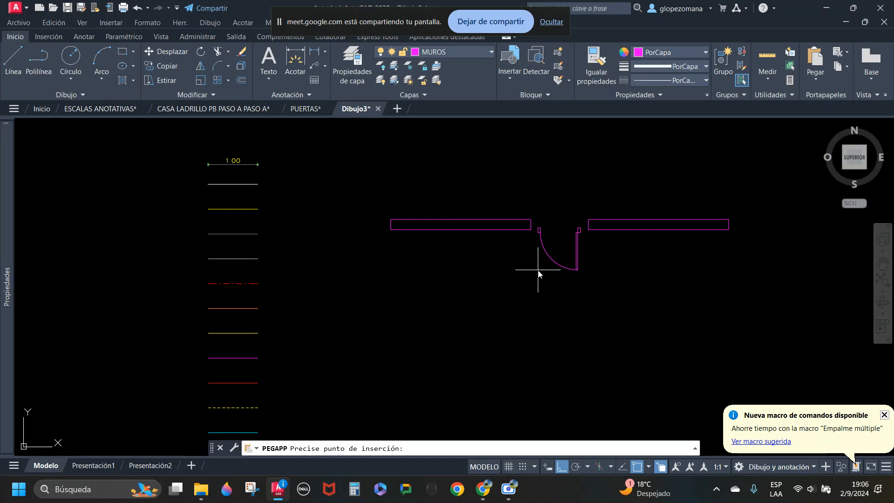
{"action": "key", "text": "Escape"}
{"action": "scroll", "coordinate": [589, 252], "scroll_direction": "up", "scroll_amount": 2}
{"action": "middle_click_drag", "start_coordinate": [589, 252], "coordinate": [558, 276]}
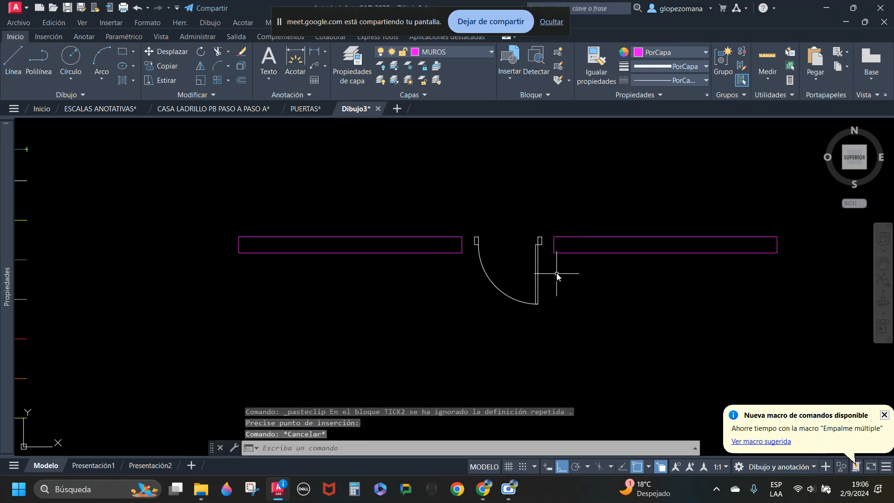
Step: Move the door block so its left frame's upper corner meets the upper end corner of the left wall
{"action": "type", "text": "d"}
{"action": "key", "text": "Return"}
{"action": "scroll", "coordinate": [497, 231], "scroll_direction": "up", "scroll_amount": 5}
{"action": "left_click", "coordinate": [475, 220]}
{"action": "left_click", "coordinate": [422, 294]}
{"action": "left_click", "coordinate": [403, 255]}
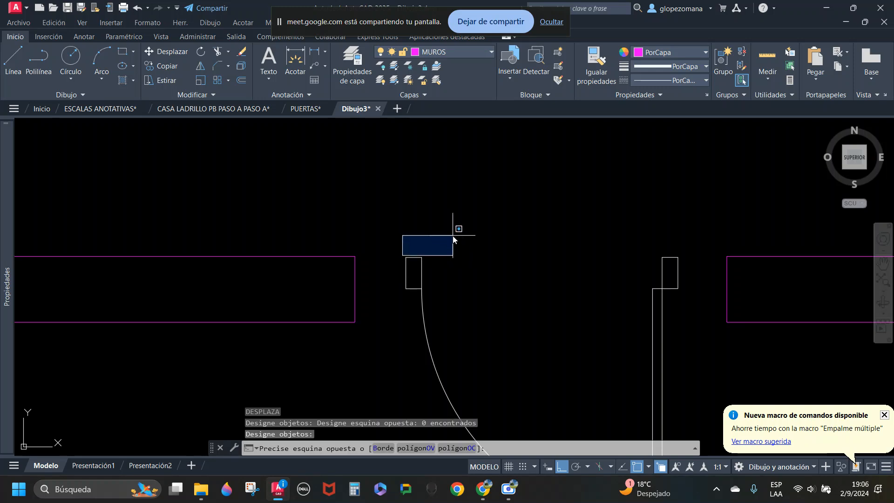
{"action": "left_click", "coordinate": [453, 236]}
{"action": "left_click", "coordinate": [464, 246]}
{"action": "left_click", "coordinate": [404, 294]}
{"action": "key", "text": "Return"}
{"action": "left_click", "coordinate": [408, 256]}
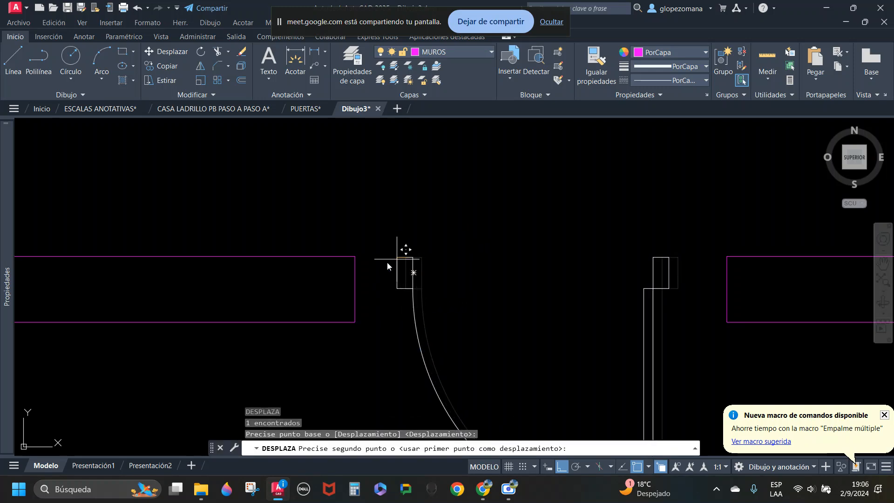
{"action": "left_click", "coordinate": [355, 257]}
{"action": "key", "text": "Escape"}
{"action": "scroll", "coordinate": [473, 228], "scroll_direction": "down", "scroll_amount": 2}
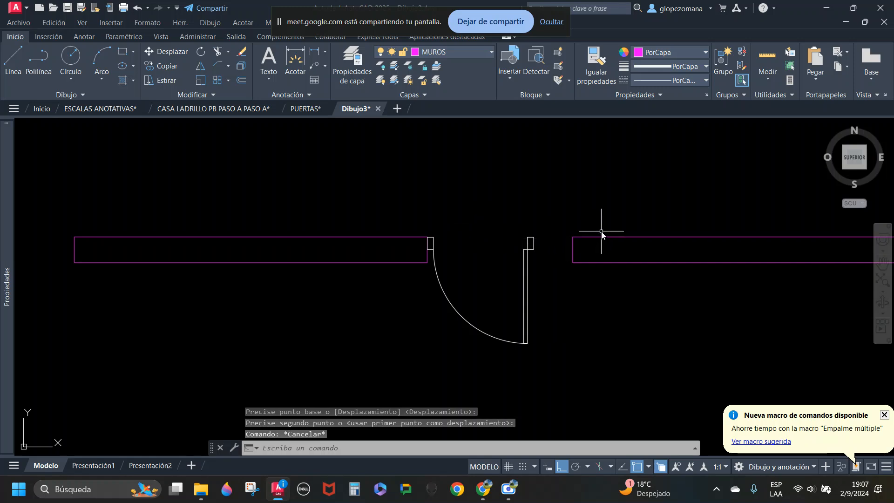
Step: Move the right wall so its upper left corner meets the outer upper corner of the door's right frame
{"action": "key", "text": "Return"}
{"action": "left_click", "coordinate": [619, 221]}
{"action": "left_click", "coordinate": [585, 292]}
{"action": "key", "text": "Return"}
{"action": "scroll", "coordinate": [575, 246], "scroll_direction": "up", "scroll_amount": 5}
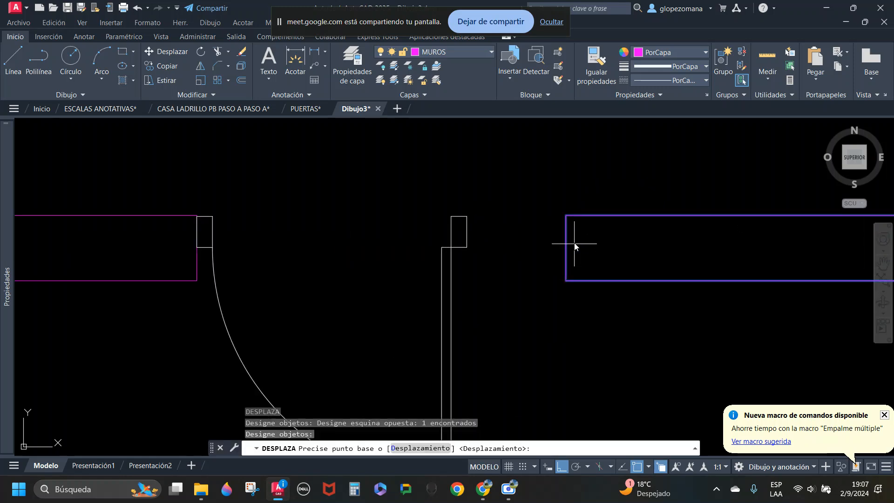
{"action": "left_click", "coordinate": [566, 216]}
{"action": "left_click", "coordinate": [468, 216]}
{"action": "key", "text": "Escape"}
{"action": "scroll", "coordinate": [528, 278], "scroll_direction": "down", "scroll_amount": 5}
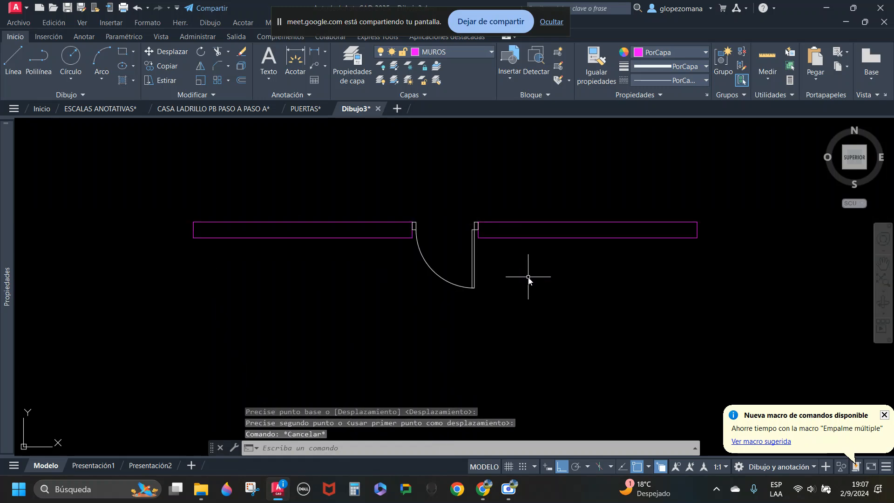
Step: Mirror the door block upward about a horizontal axis at its right frame, keeping the original
{"action": "left_click", "coordinate": [481, 223]}
{"action": "scroll", "coordinate": [484, 223], "scroll_direction": "up", "scroll_amount": 2}
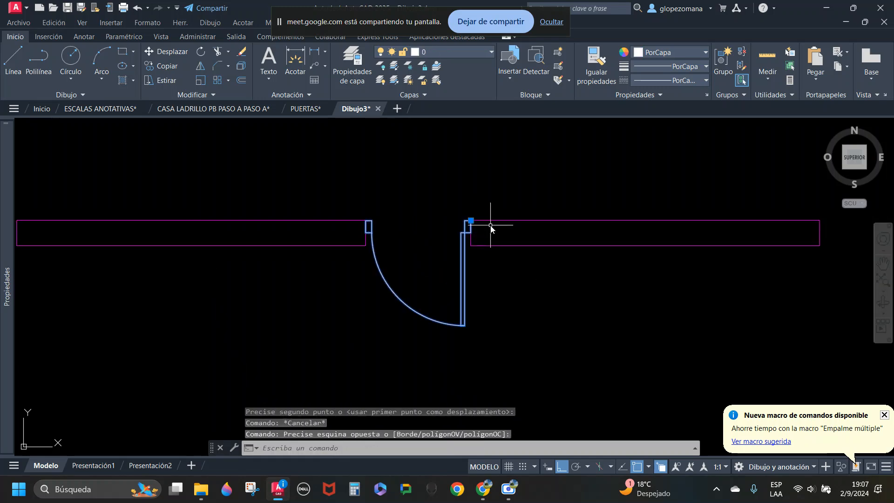
{"action": "type", "text": "si"}
{"action": "key", "text": "Return"}
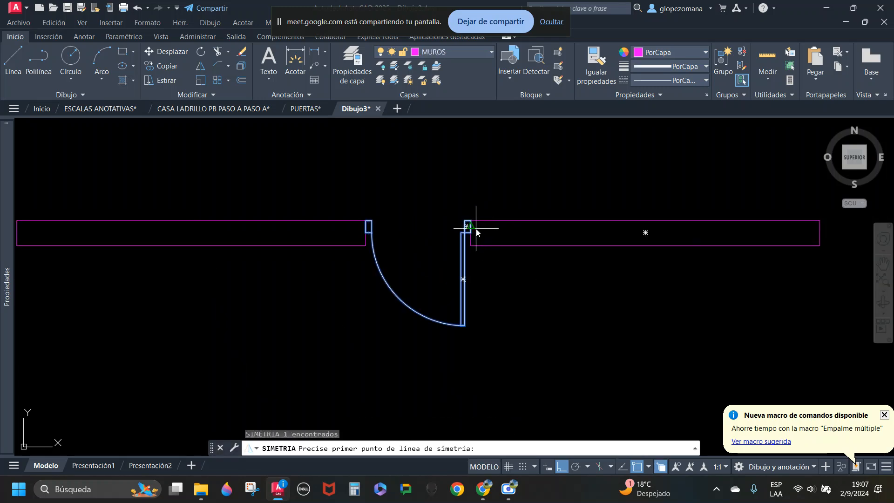
{"action": "left_click", "coordinate": [471, 223]}
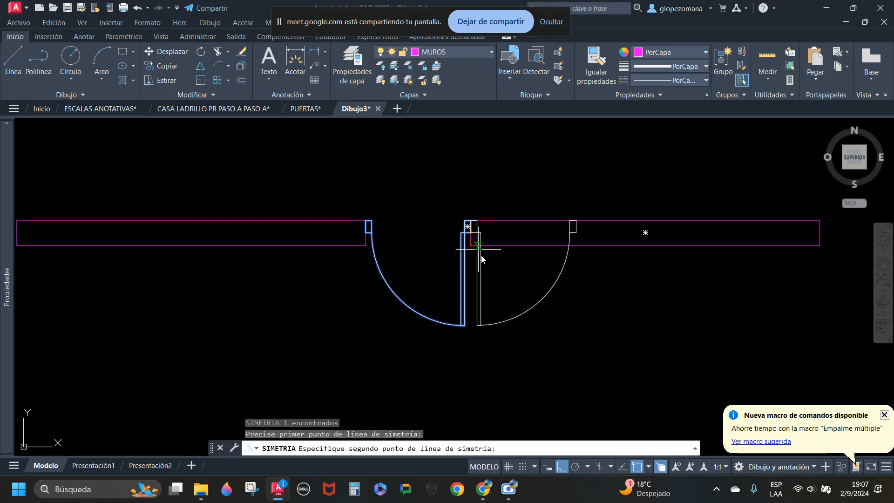
{"action": "left_click", "coordinate": [321, 195]}
{"action": "key", "text": "Escape"}
{"action": "key", "text": "Delete"}
{"action": "key", "text": "Escape"}
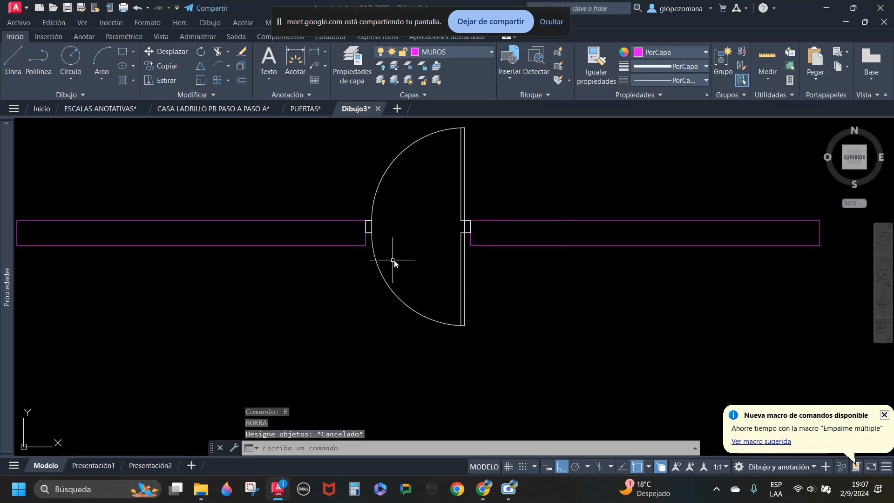
Step: Erase the original door block that opens downward
{"action": "left_click", "coordinate": [393, 259]}
{"action": "left_click", "coordinate": [385, 305]}
{"action": "type", "text": "e"}
{"action": "key", "text": "Return"}
{"action": "middle_click_drag", "start_coordinate": [425, 233], "coordinate": [409, 279]}
{"action": "scroll", "coordinate": [453, 261], "scroll_direction": "up", "scroll_amount": 2}
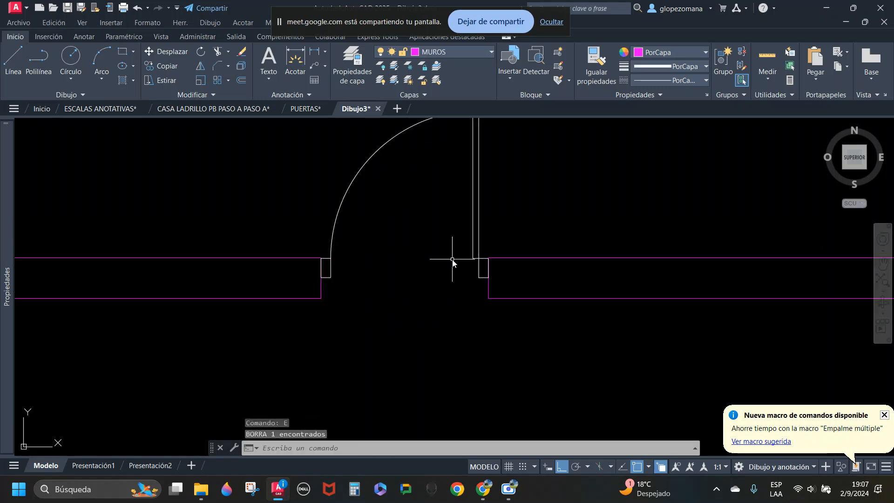
{"action": "scroll", "coordinate": [480, 268], "scroll_direction": "down", "scroll_amount": 2}
{"action": "type", "text": "m"}
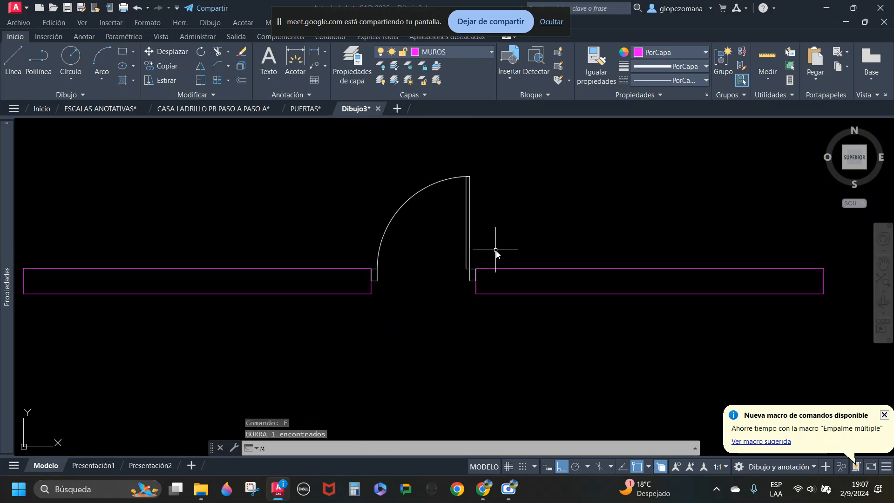
{"action": "type", "text": "mi"}
{"action": "key", "text": "Return"}
{"action": "left_click", "coordinate": [515, 192]}
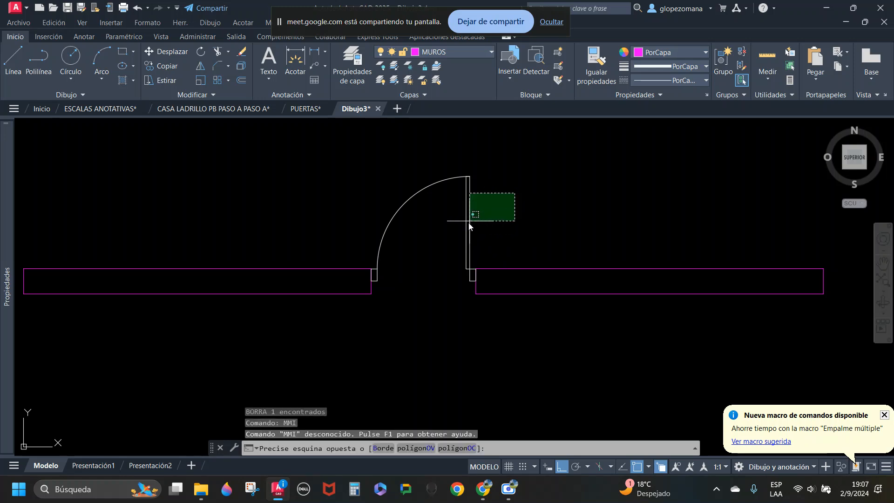
{"action": "key", "text": "Escape"}
{"action": "key", "text": "Escape"}
Step: Mirror the door about a vertical axis through the midpoint between the two walls' lower corners, deleting the source object
{"action": "type", "text": "mi"}
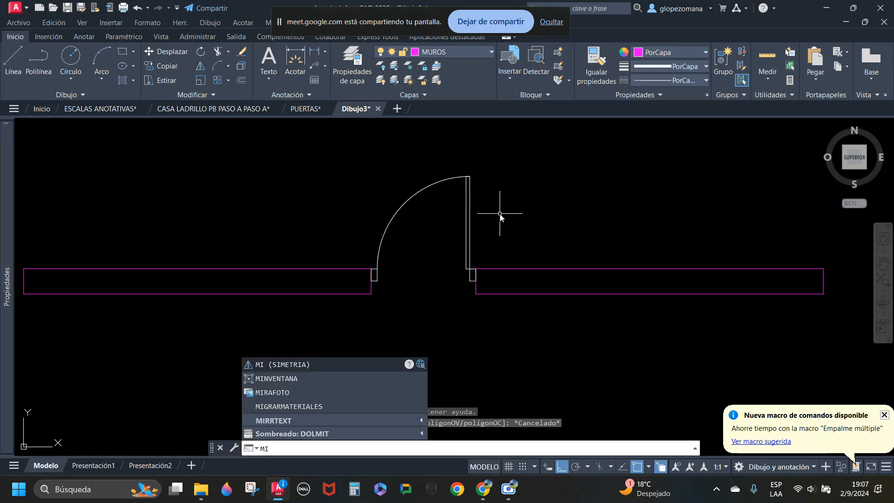
{"action": "key", "text": "Return"}
{"action": "left_click", "coordinate": [498, 201]}
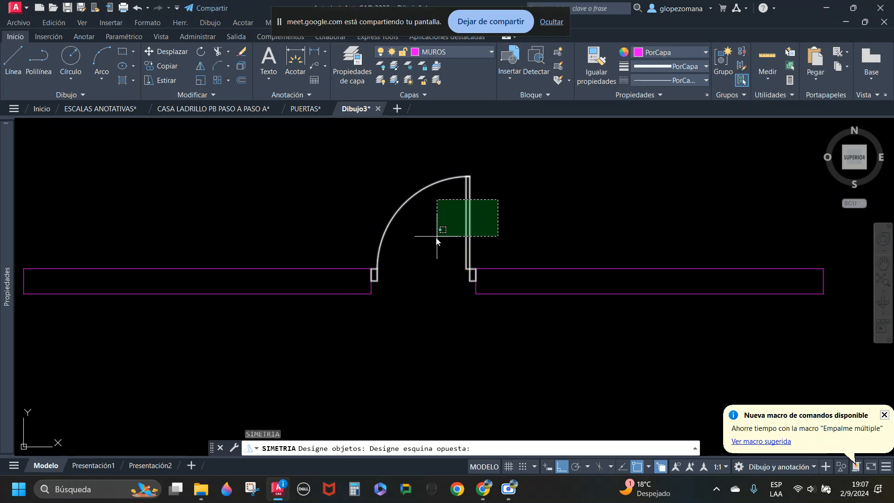
{"action": "left_click", "coordinate": [432, 220]}
{"action": "right_click", "coordinate": [432, 221], "text": "shift"}
{"action": "left_click", "coordinate": [482, 229]}
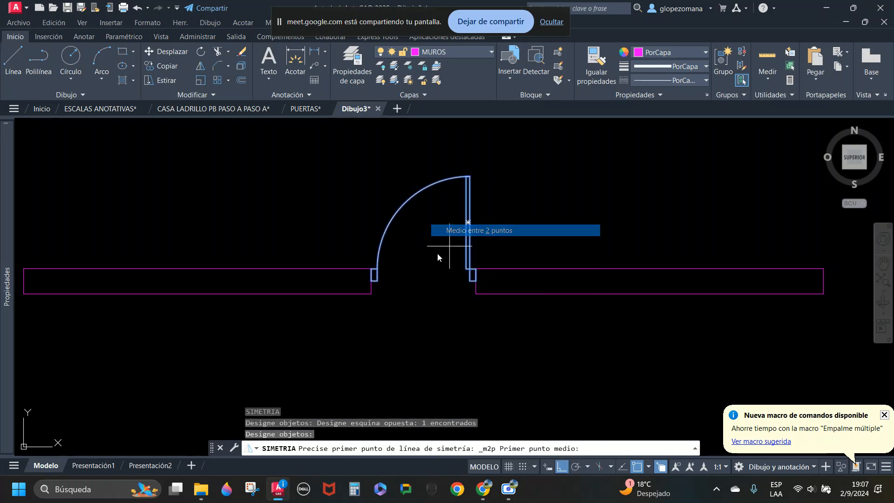
{"action": "left_click", "coordinate": [372, 293]}
{"action": "left_click", "coordinate": [476, 294]}
{"action": "left_click", "coordinate": [423, 332]}
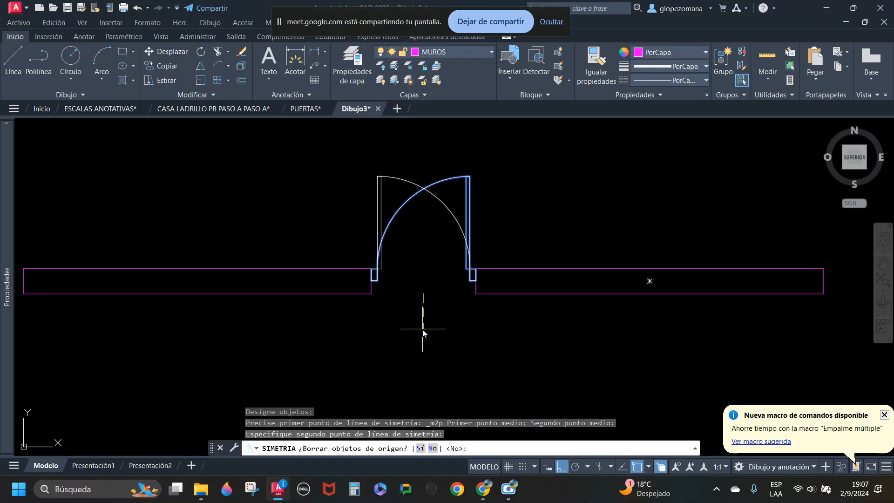
{"action": "type", "text": "S"}
{"action": "key", "text": "Return"}
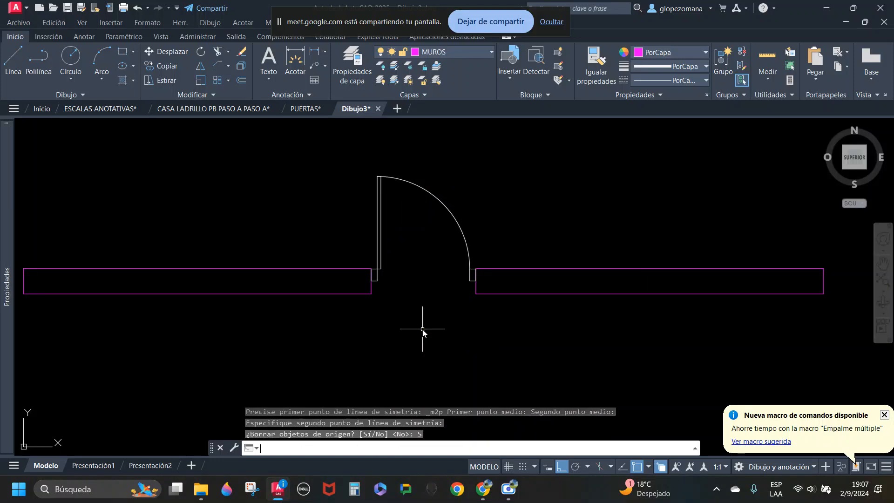
Step: Assign the mirrored door block to the PUERTA layer
{"action": "left_click", "coordinate": [512, 155]}
{"action": "left_click", "coordinate": [466, 219]}
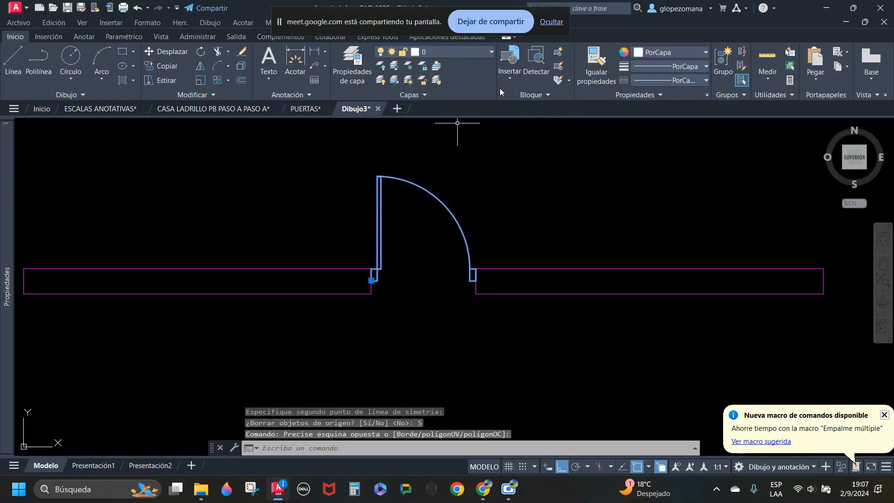
{"action": "left_click", "coordinate": [462, 53]}
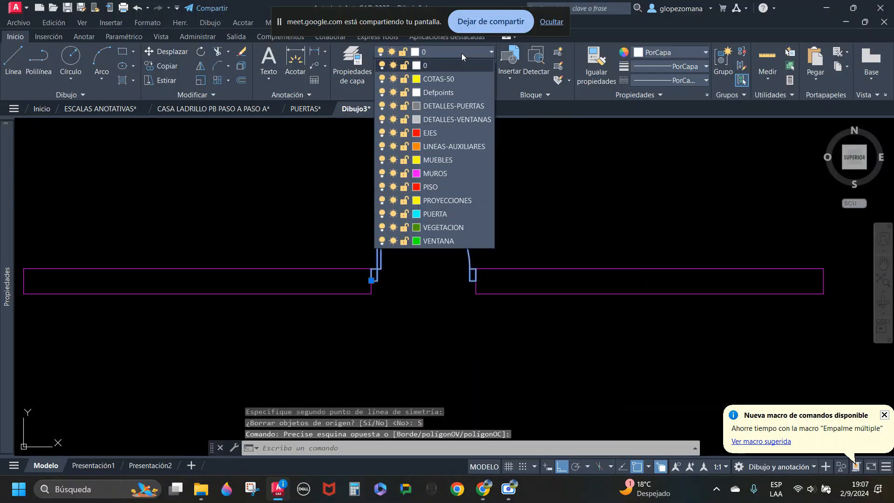
{"action": "left_click", "coordinate": [436, 213]}
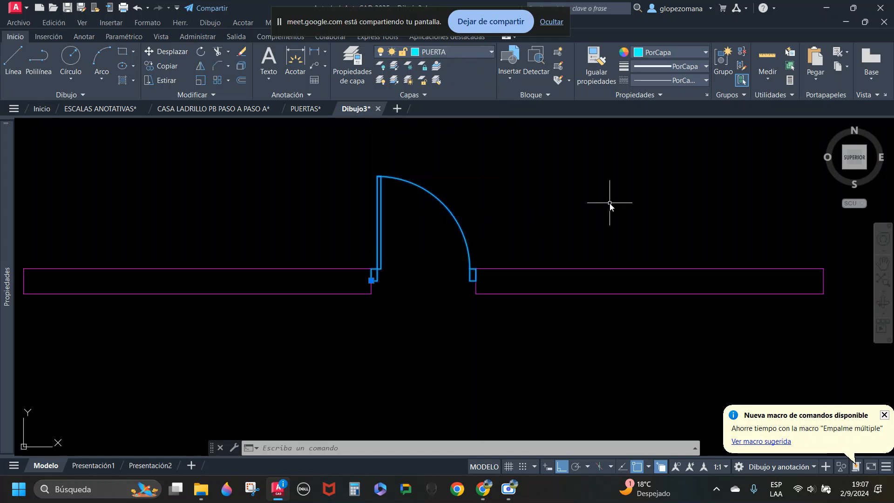
{"action": "key", "text": "Escape"}
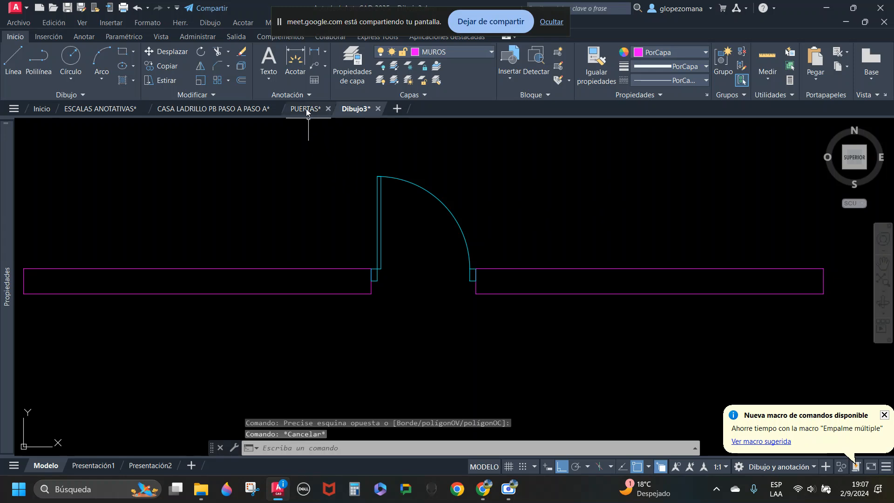
{"action": "left_click", "coordinate": [306, 108]}
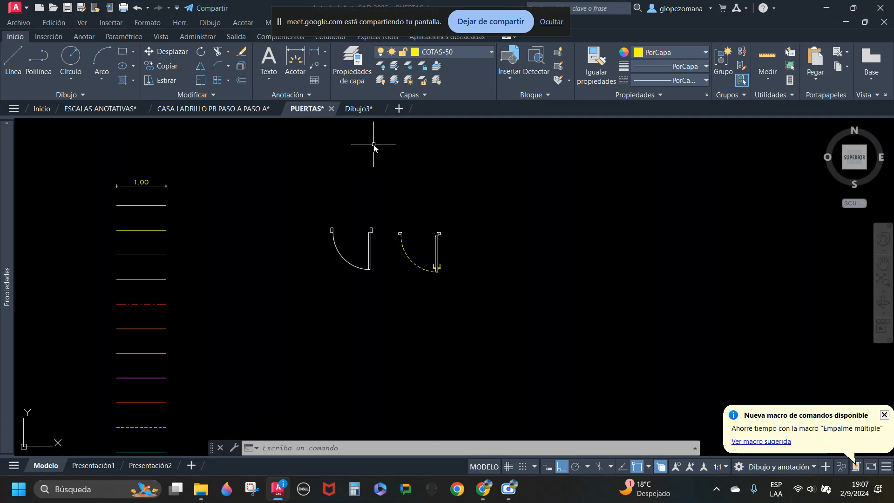
{"action": "left_click", "coordinate": [380, 108]}
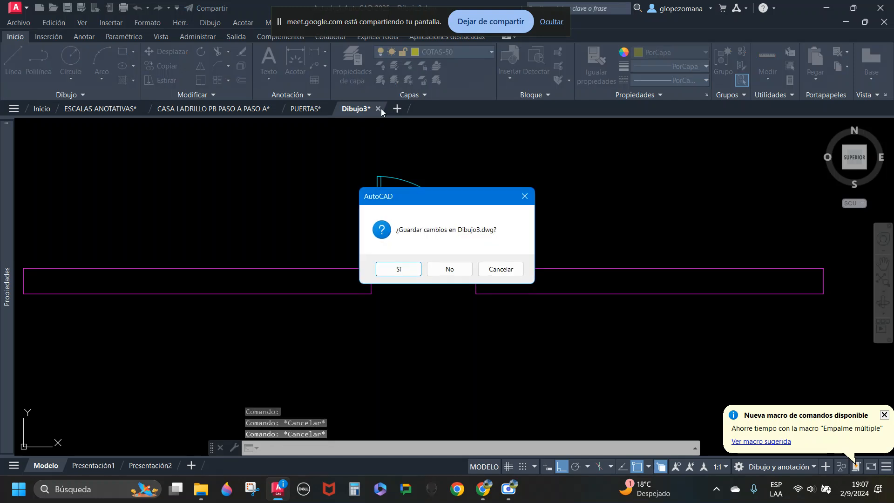
{"action": "key", "text": "Escape"}
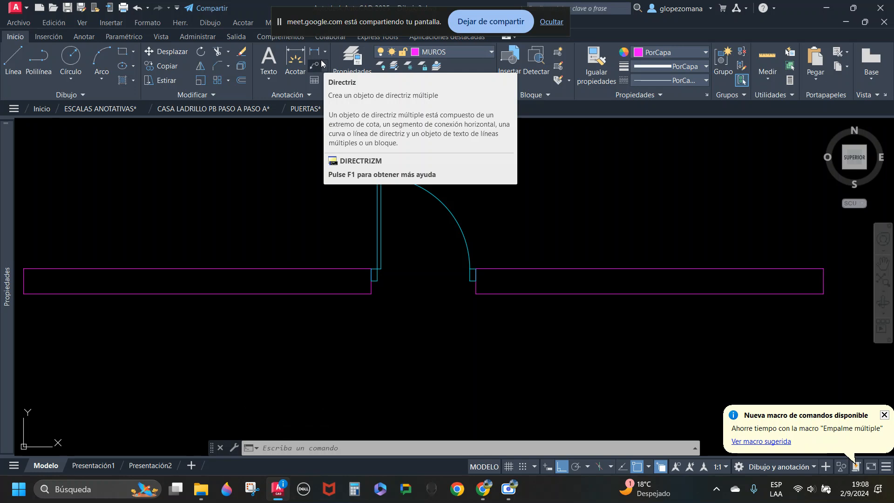
Step: Switch to the PUERTAS drawing and examine the frames, leaf and dashed swing arc of the detailed door block beside the simple one
{"action": "key", "text": "Escape"}
{"action": "key", "text": "Escape"}
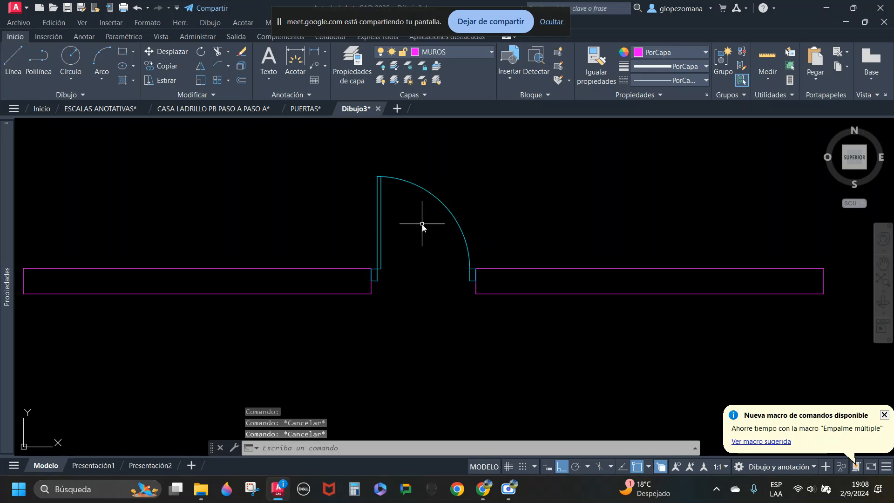
{"action": "left_click", "coordinate": [436, 203]}
{"action": "left_click", "coordinate": [307, 109]}
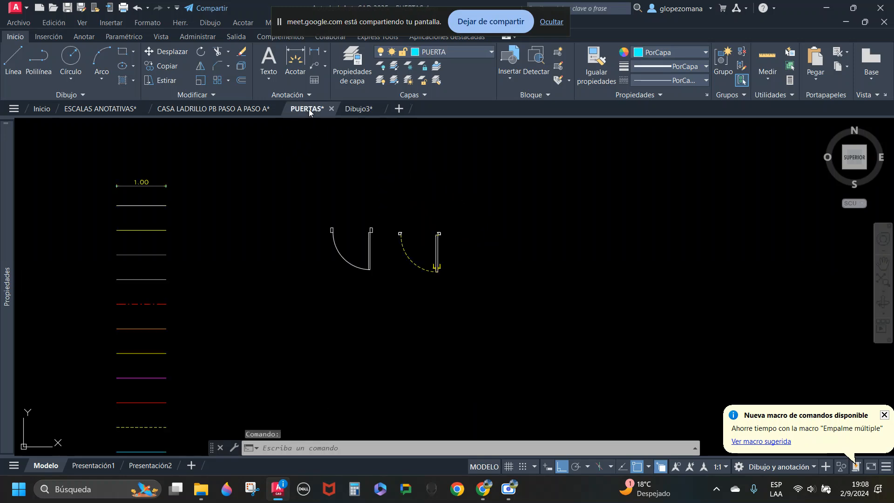
{"action": "middle_click_drag", "start_coordinate": [390, 262], "coordinate": [356, 286]}
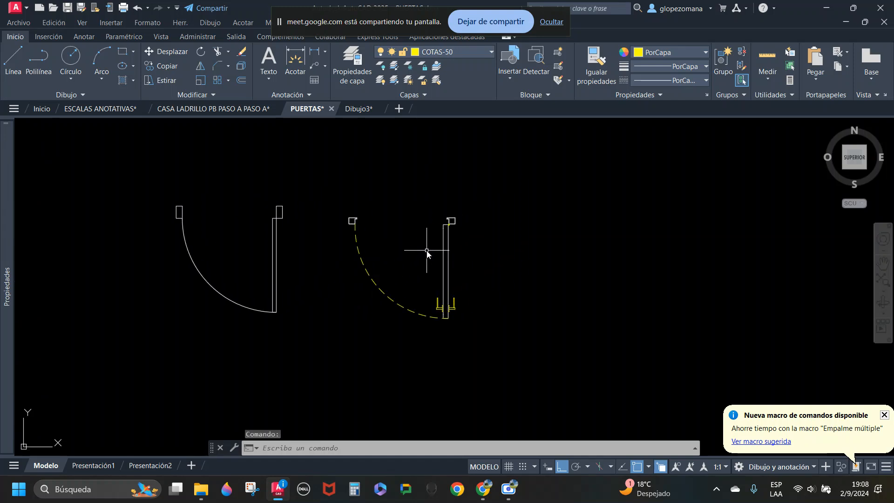
{"action": "scroll", "coordinate": [443, 235], "scroll_direction": "up", "scroll_amount": 2}
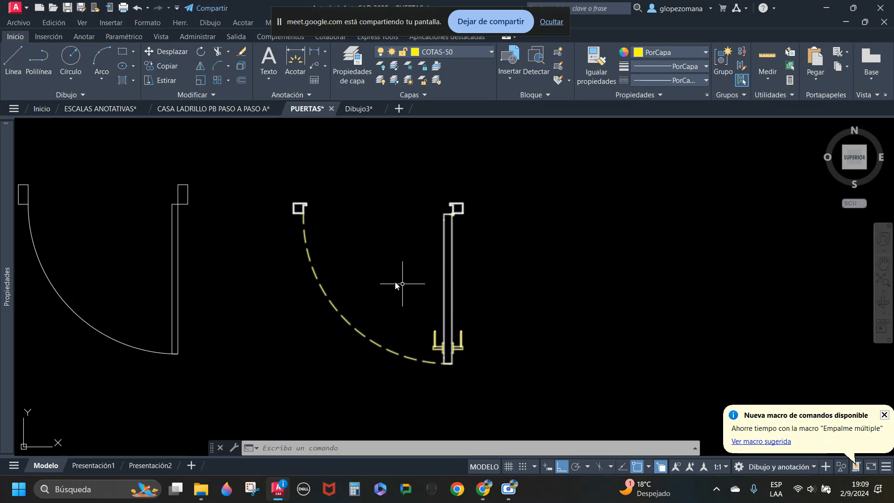
{"action": "scroll", "coordinate": [302, 221], "scroll_direction": "up", "scroll_amount": 3}
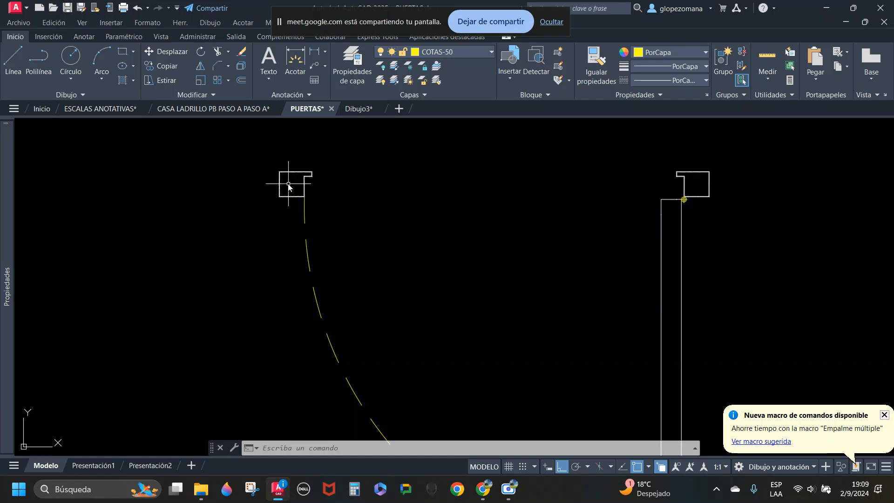
{"action": "scroll", "coordinate": [293, 182], "scroll_direction": "down", "scroll_amount": 2}
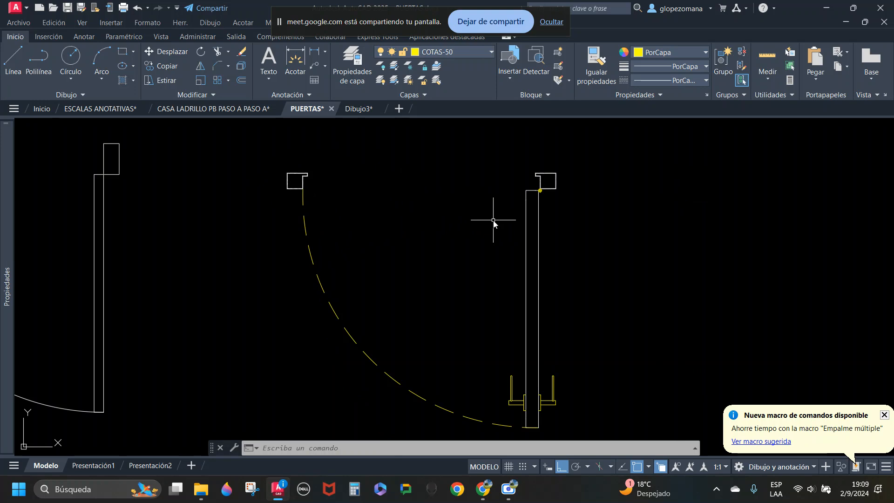
{"action": "left_click", "coordinate": [530, 226]}
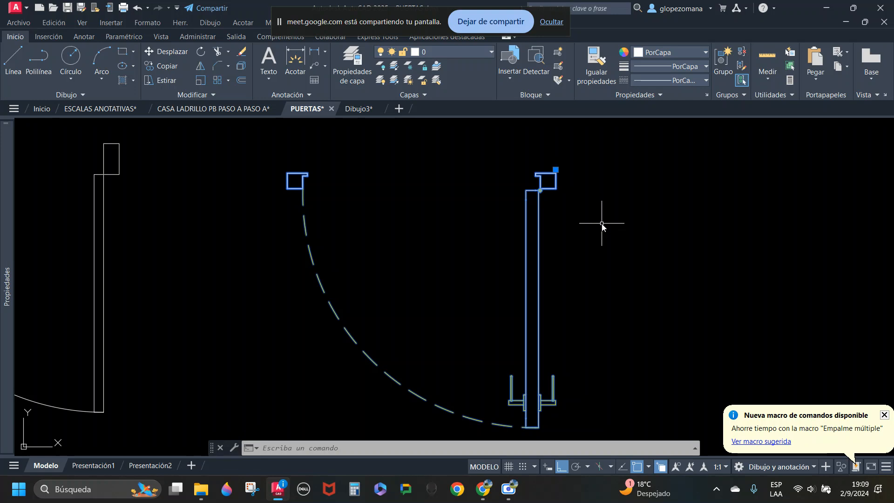
{"action": "key", "text": "Escape"}
{"action": "scroll", "coordinate": [559, 224], "scroll_direction": "down", "scroll_amount": 2}
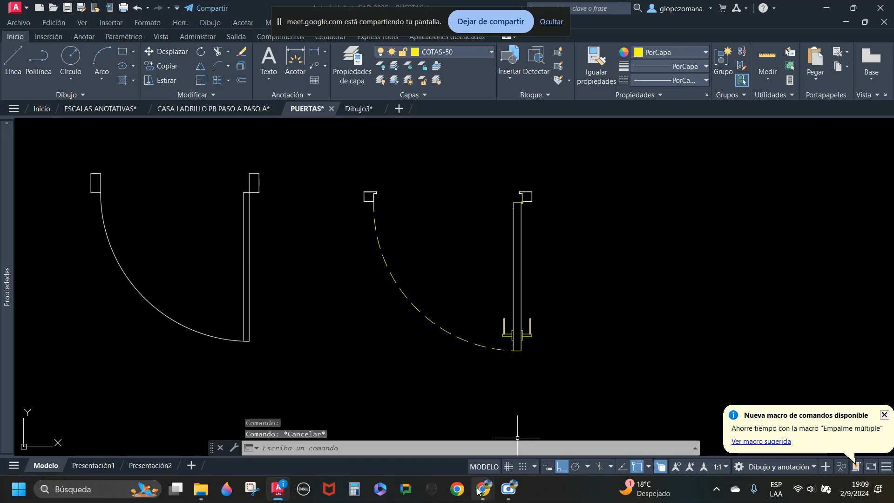
Step: Switch to Chrome and search Google Images for "PLANTA DISEÑO DE INTERIORES" in a new tab
{"action": "mouse_move", "coordinate": [486, 489]}
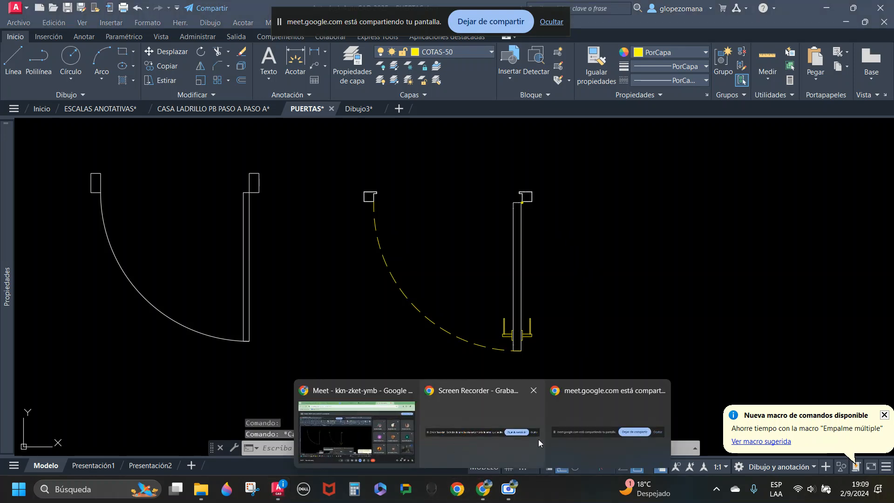
{"action": "left_click", "coordinate": [357, 433]}
{"action": "left_click_drag", "start_coordinate": [411, 23], "coordinate": [283, 113]}
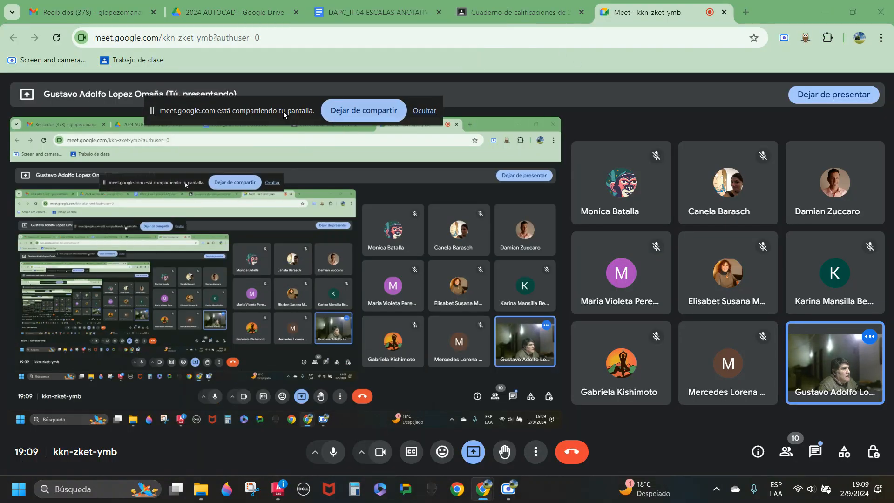
{"action": "left_click", "coordinate": [747, 13]}
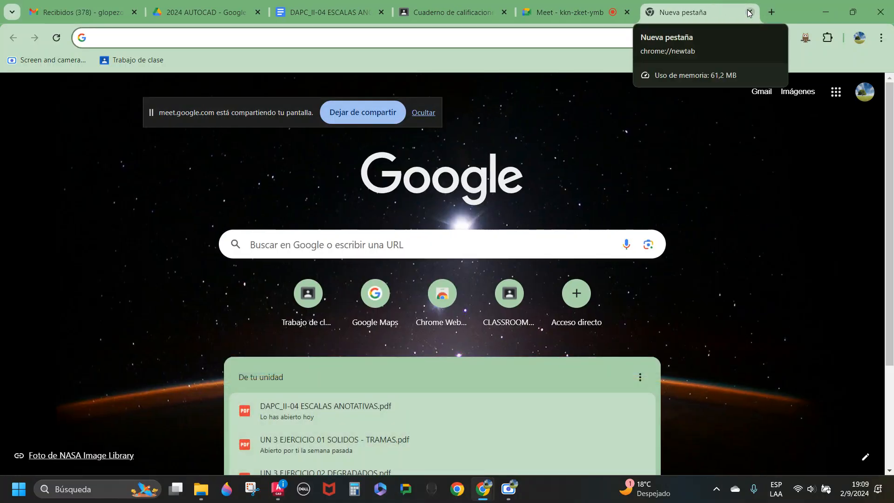
{"action": "type", "text": "PLANTA DI"}
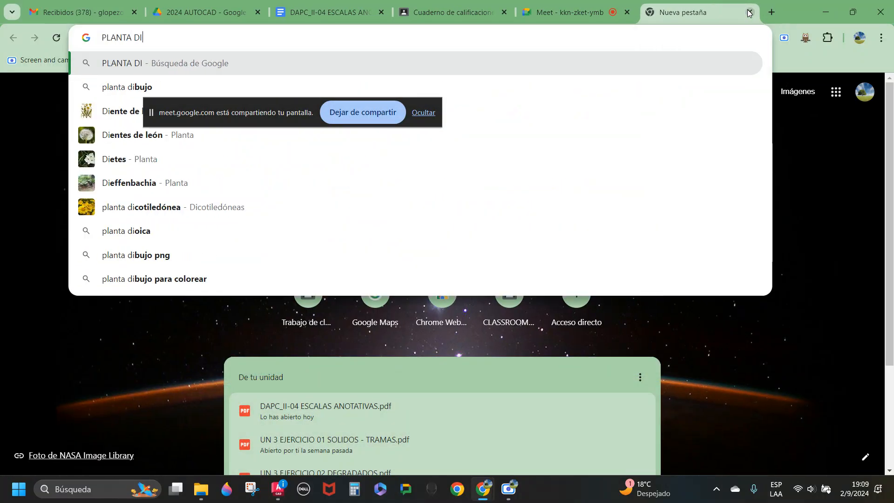
{"action": "type", "text": "SEÑO DE I"}
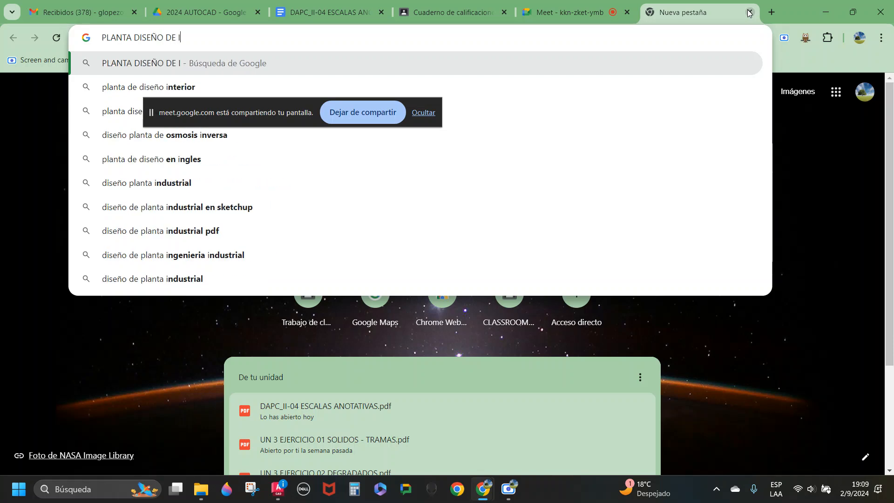
{"action": "type", "text": "NTERIORES"}
{"action": "key", "text": "Return"}
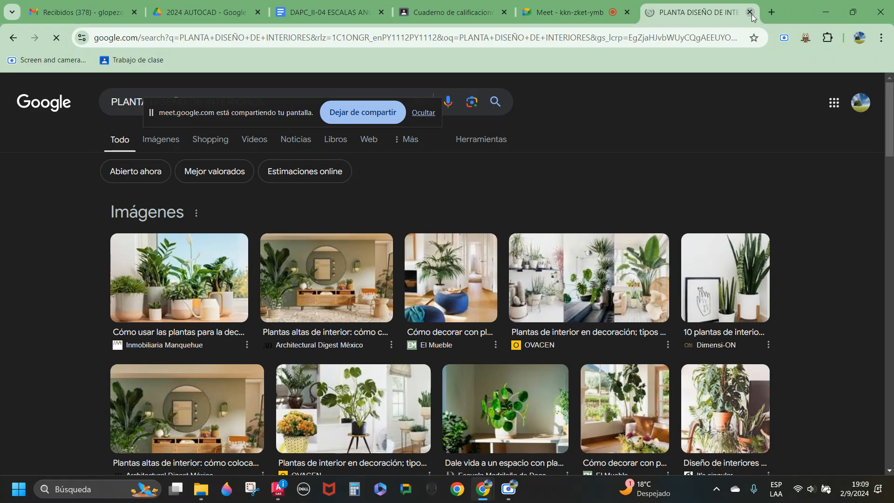
{"action": "left_click", "coordinate": [170, 141]}
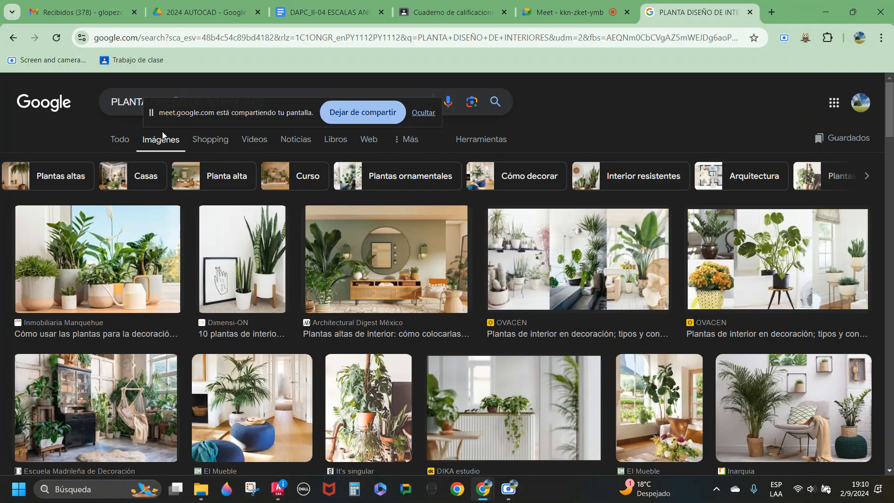
Step: Change the image search to "PLANOS DISEÑO DE INTERIORES"
{"action": "left_click", "coordinate": [130, 102]}
{"action": "left_click_drag", "start_coordinate": [200, 114], "coordinate": [316, 53]}
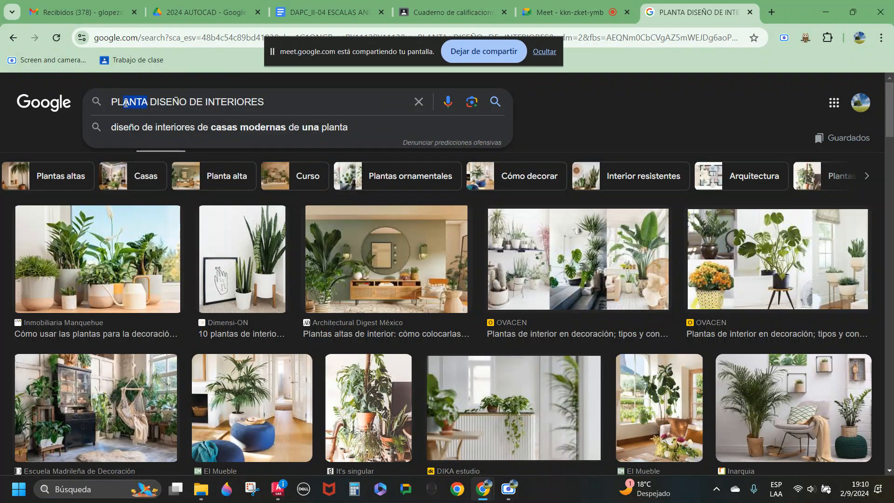
{"action": "key", "text": "BackSpace"}
{"action": "type", "text": "ANOS"}
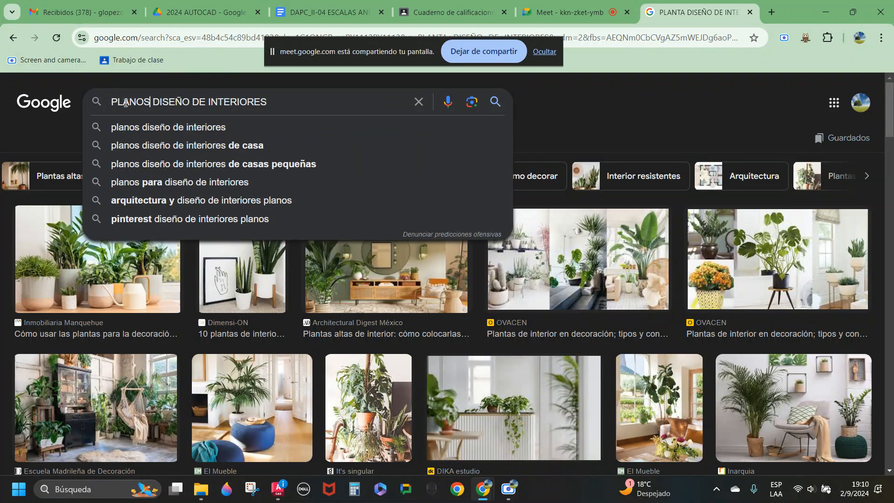
{"action": "key", "text": "Return"}
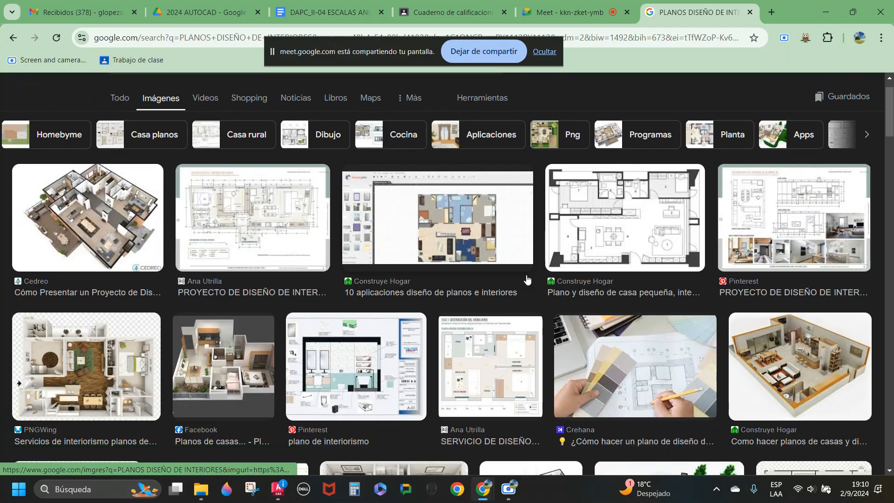
Step: Browse the image results for interior design plans that show how doors and furniture are drawn
{"action": "scroll", "coordinate": [396, 298], "scroll_direction": "down", "scroll_amount": 1}
{"action": "scroll", "coordinate": [205, 391], "scroll_direction": "down", "scroll_amount": 3}
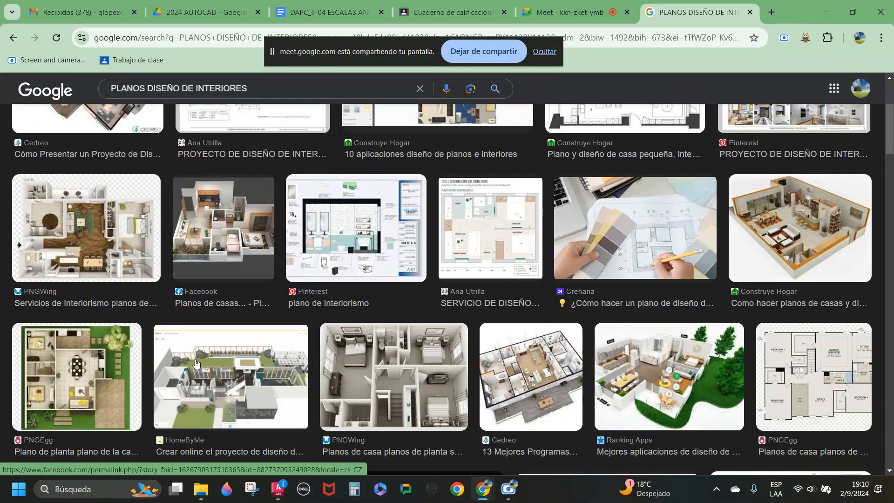
{"action": "scroll", "coordinate": [320, 336], "scroll_direction": "down", "scroll_amount": 2}
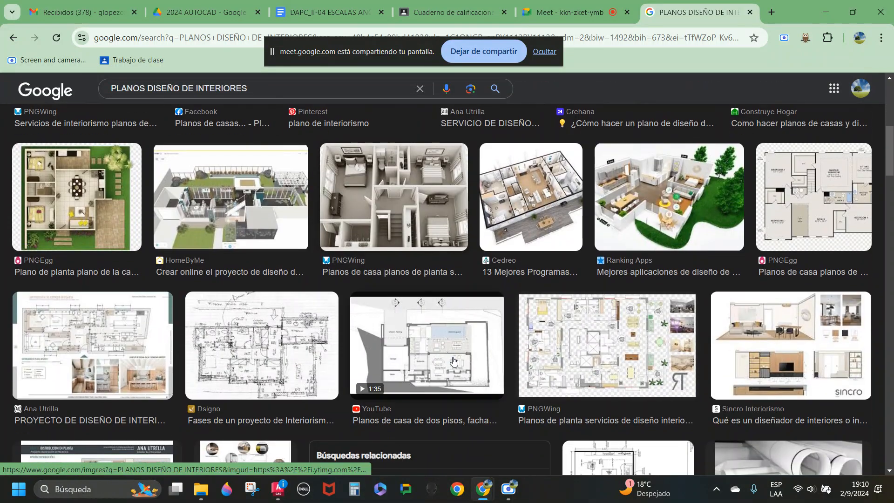
{"action": "scroll", "coordinate": [729, 356], "scroll_direction": "down", "scroll_amount": 4}
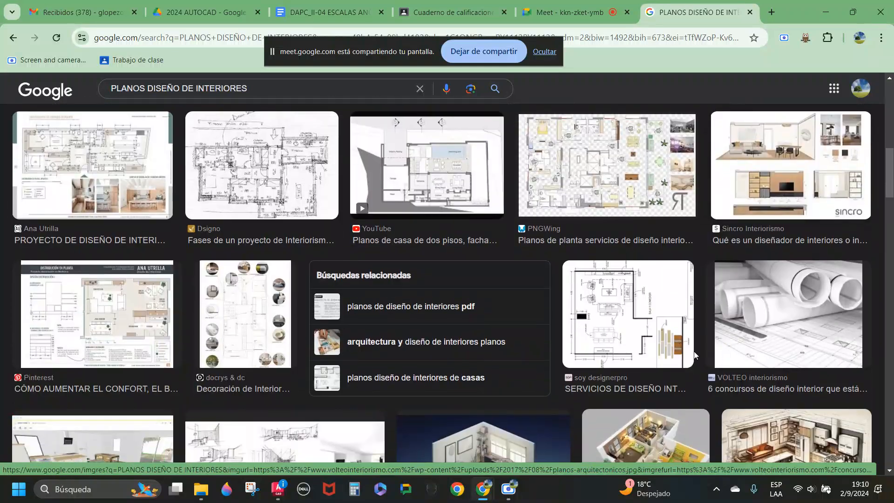
{"action": "scroll", "coordinate": [424, 383], "scroll_direction": "down", "scroll_amount": 4}
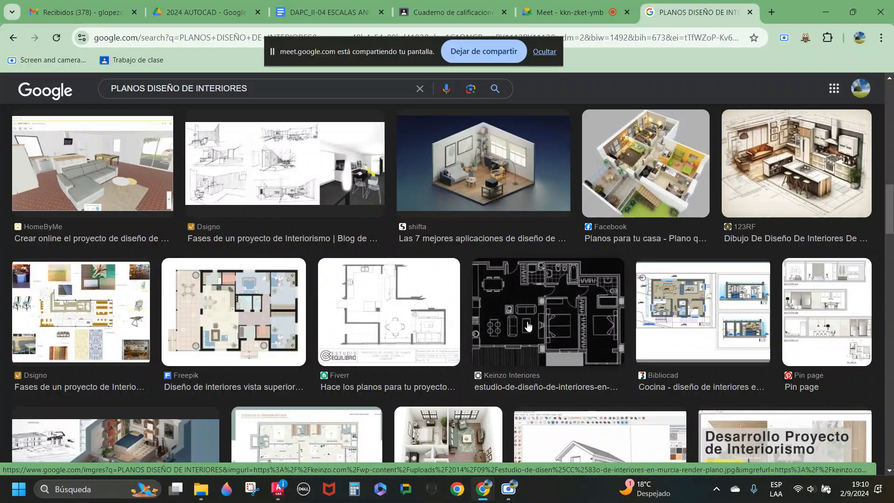
{"action": "scroll", "coordinate": [235, 339], "scroll_direction": "down", "scroll_amount": 2}
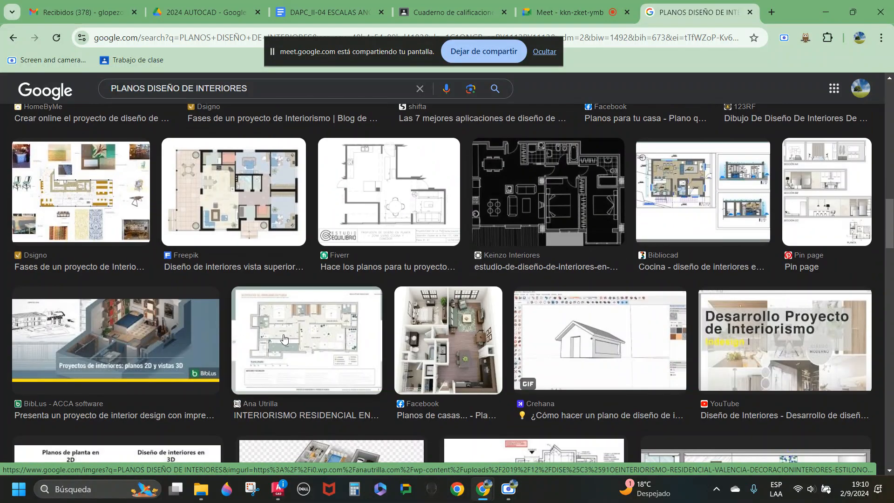
{"action": "scroll", "coordinate": [284, 339], "scroll_direction": "down", "scroll_amount": 4}
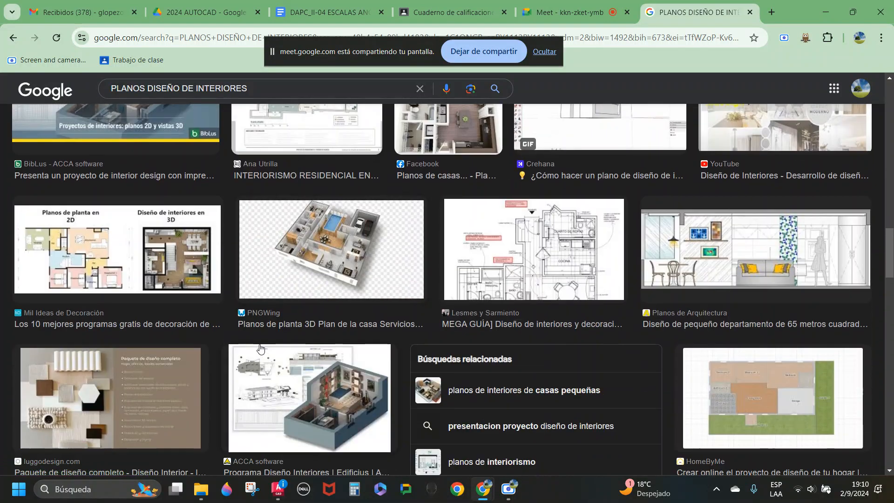
{"action": "scroll", "coordinate": [314, 298], "scroll_direction": "down", "scroll_amount": 5}
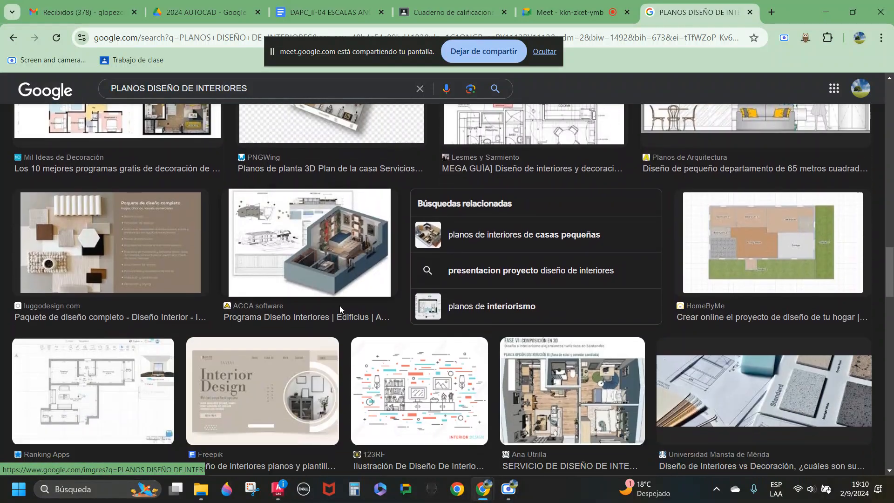
{"action": "scroll", "coordinate": [512, 326], "scroll_direction": "down", "scroll_amount": 2}
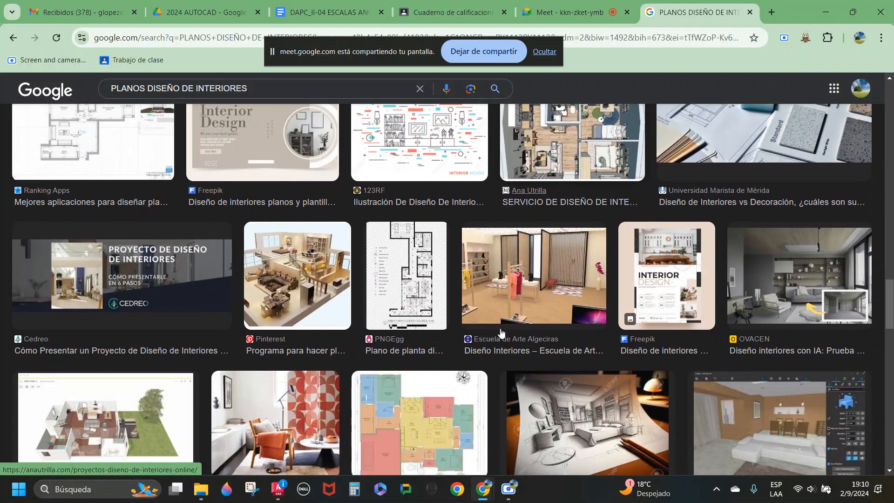
{"action": "scroll", "coordinate": [522, 333], "scroll_direction": "down", "scroll_amount": 2}
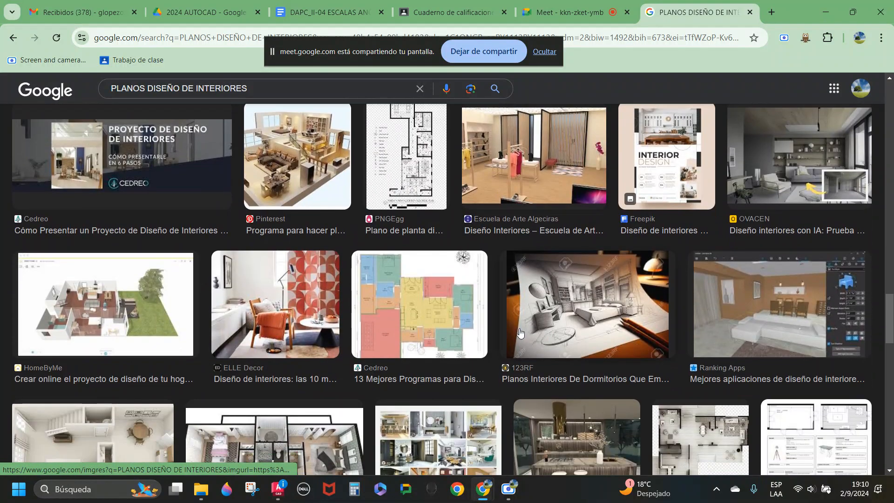
{"action": "scroll", "coordinate": [515, 332], "scroll_direction": "down", "scroll_amount": 10}
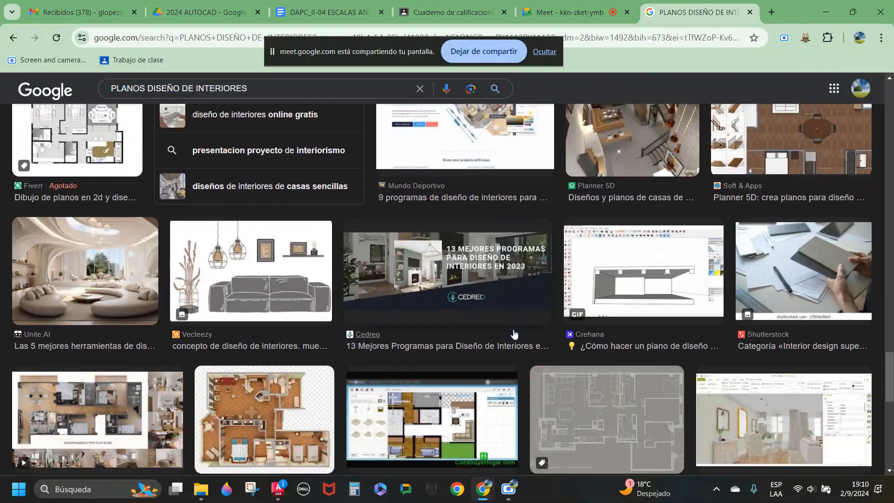
{"action": "scroll", "coordinate": [514, 333], "scroll_direction": "down", "scroll_amount": 2}
{"action": "scroll", "coordinate": [514, 334], "scroll_direction": "up", "scroll_amount": 12}
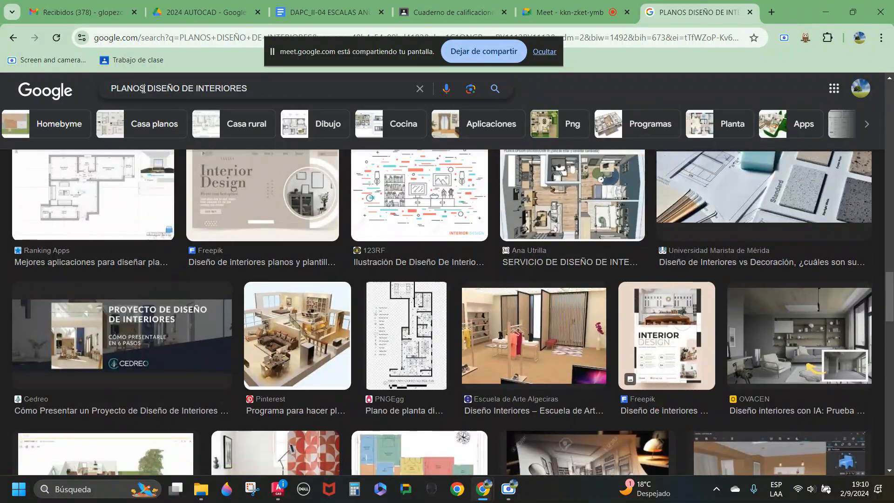
Step: Refine the image search to "PLANO PLANTA DISEÑO DE INTERIORES"
{"action": "left_click", "coordinate": [143, 89]}
{"action": "key", "text": "BackSpace"}
{"action": "type", "text": "PLAN"}
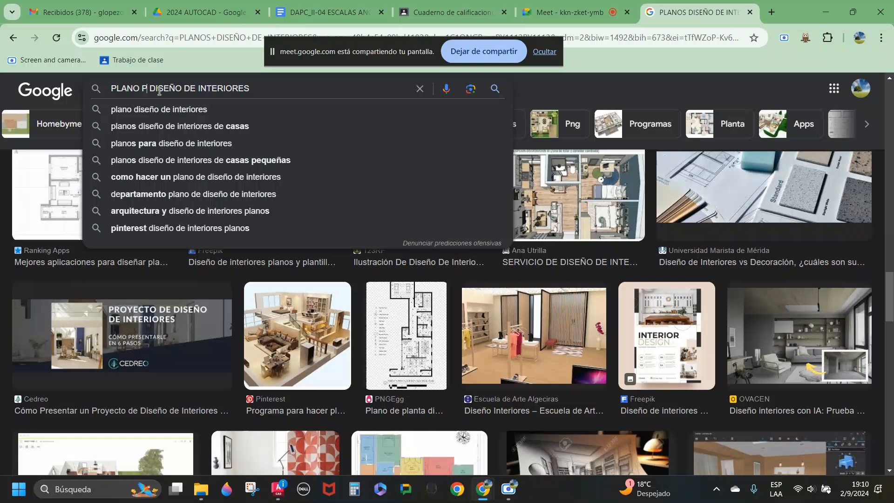
{"action": "type", "text": "TA"}
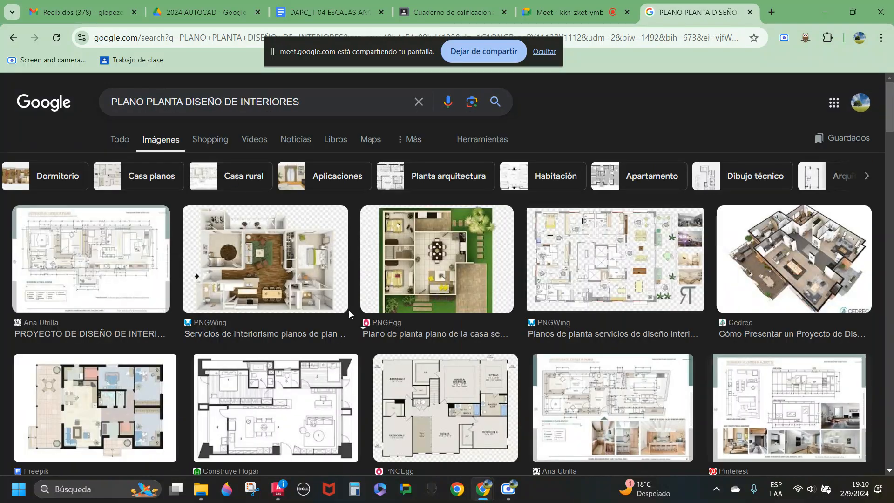
Step: Preview the coloured Freepik floor plan and the furnished PNGWing floor plan, and look through further plan images
{"action": "left_click", "coordinate": [125, 419]}
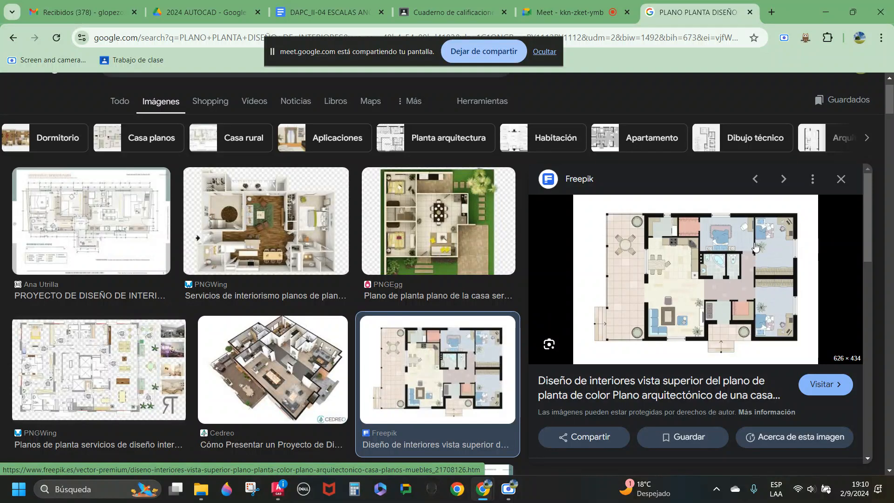
{"action": "left_click", "coordinate": [264, 230]}
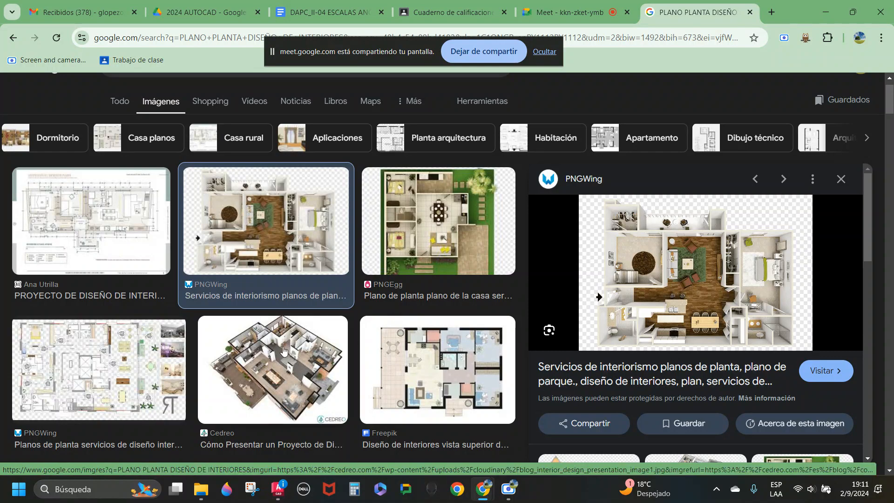
{"action": "scroll", "coordinate": [283, 350], "scroll_direction": "down", "scroll_amount": 1}
{"action": "scroll", "coordinate": [284, 350], "scroll_direction": "down", "scroll_amount": 1}
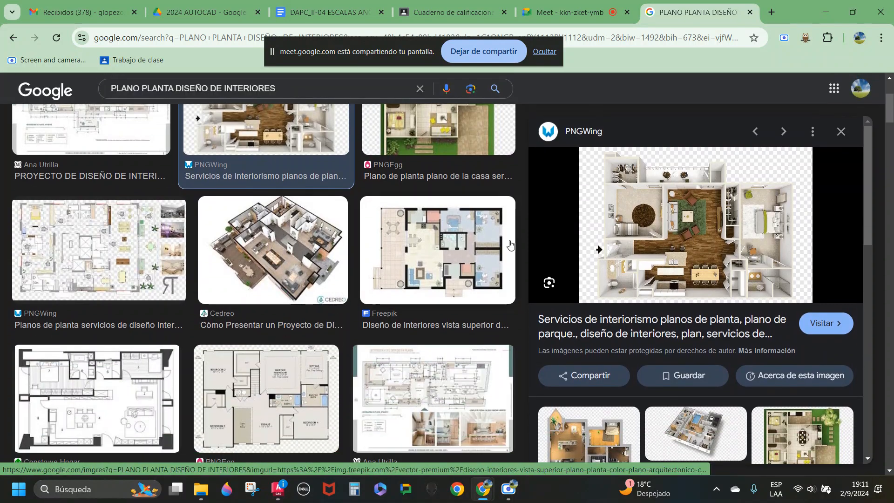
{"action": "scroll", "coordinate": [446, 372], "scroll_direction": "down", "scroll_amount": 1}
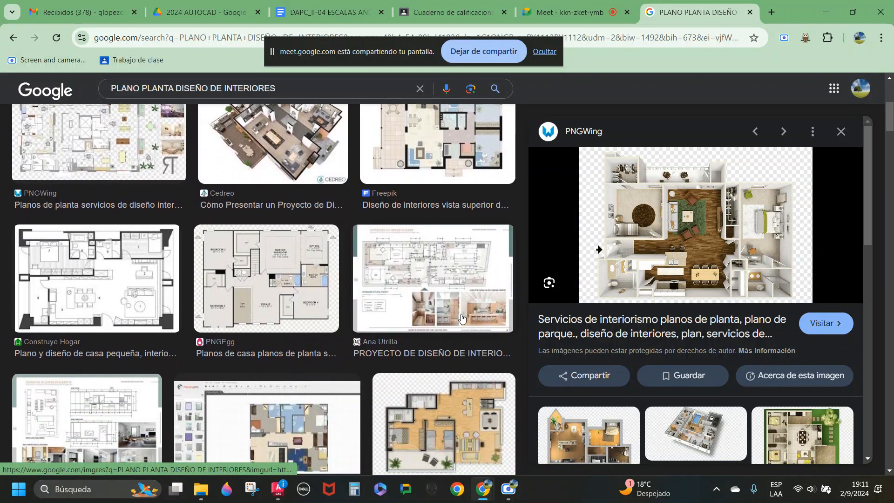
{"action": "scroll", "coordinate": [462, 329], "scroll_direction": "down", "scroll_amount": 2}
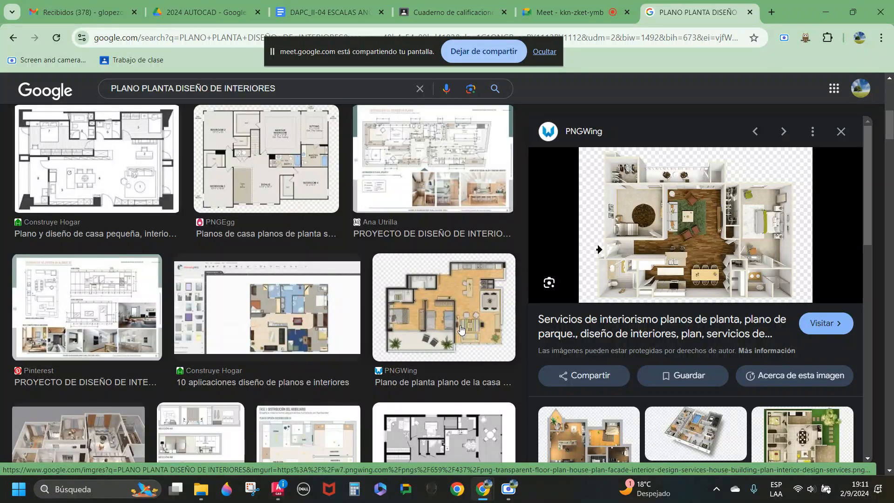
{"action": "scroll", "coordinate": [446, 349], "scroll_direction": "down", "scroll_amount": 1}
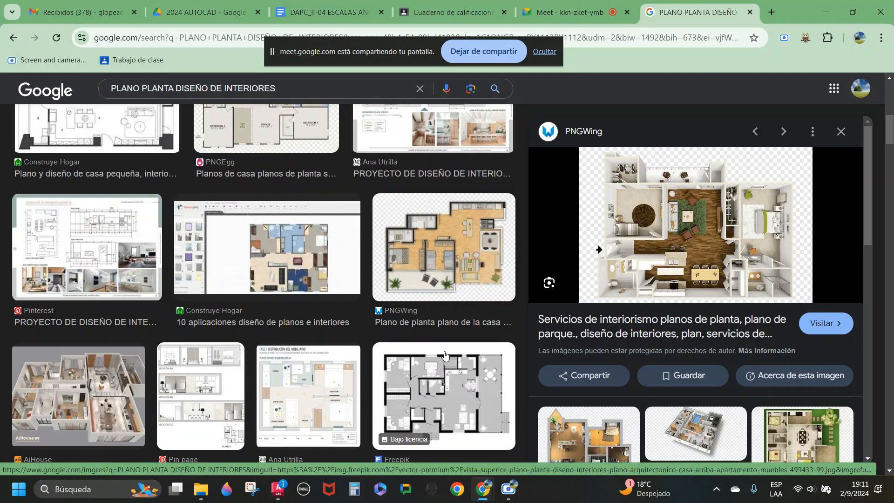
Step: Switch from the image results to the Dibujo3 drawing in AutoCAD and close it without saving its changes
{"action": "scroll", "coordinate": [446, 348], "scroll_direction": "down", "scroll_amount": 3}
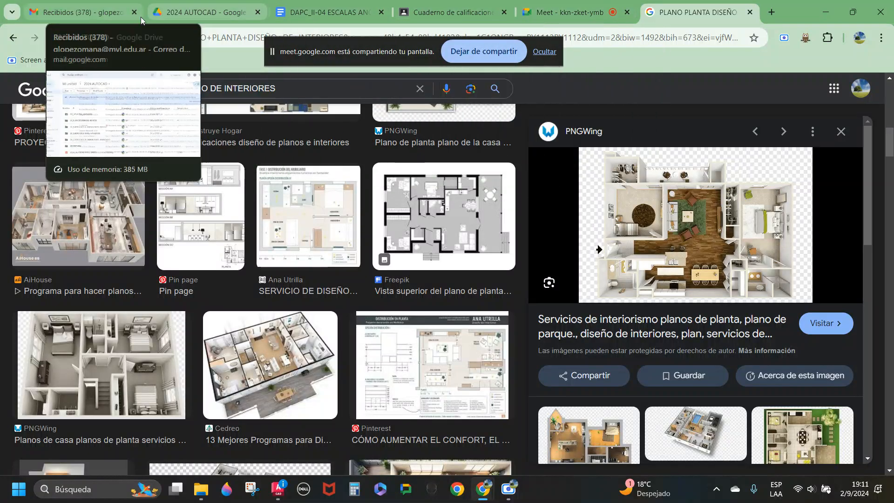
{"action": "mouse_move", "coordinate": [275, 490]}
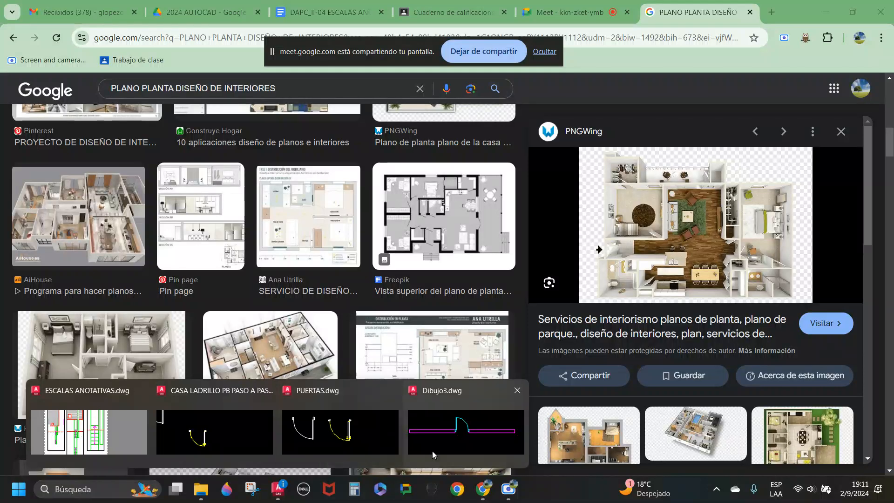
{"action": "left_click", "coordinate": [463, 435]}
{"action": "key", "text": "Escape"}
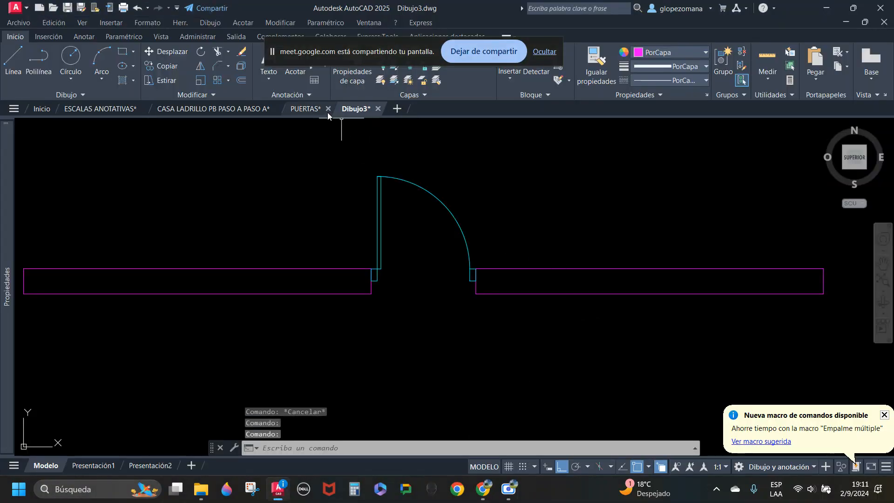
{"action": "left_click", "coordinate": [378, 112]}
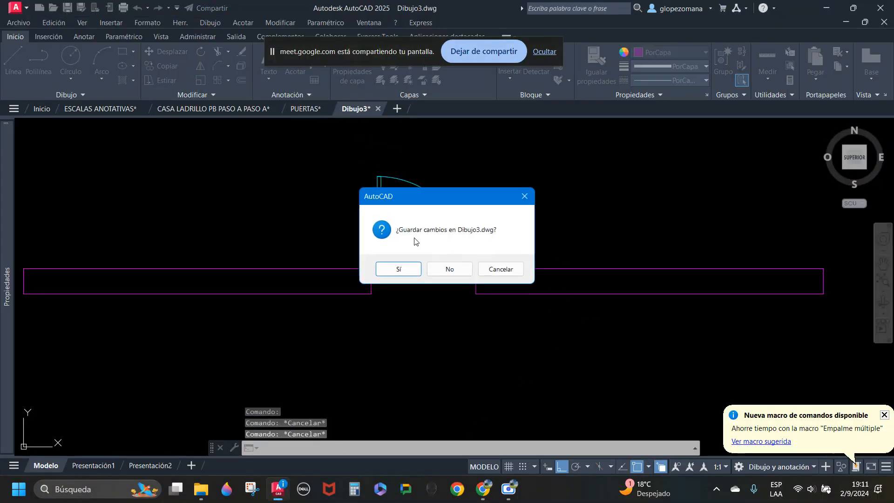
{"action": "left_click", "coordinate": [454, 271]}
Step: Close the PUERTAS drawing, discarding its changes
{"action": "scroll", "coordinate": [474, 286], "scroll_direction": "down", "scroll_amount": 10}
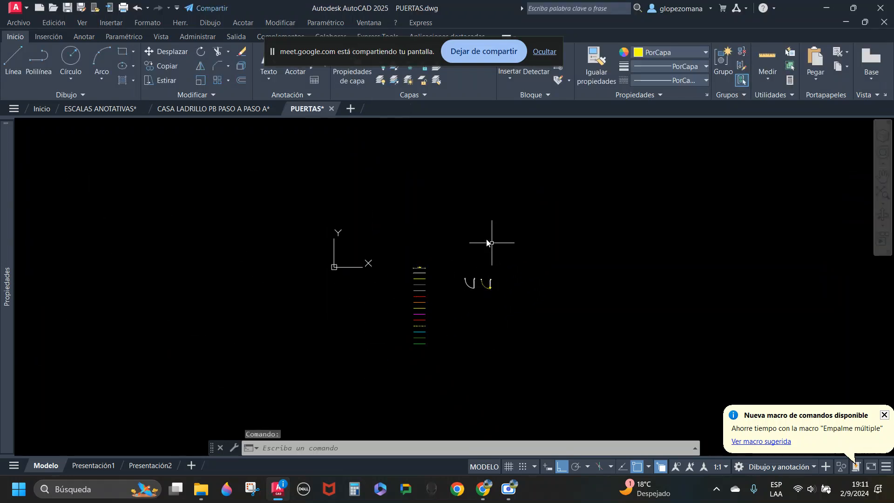
{"action": "left_click", "coordinate": [332, 109]}
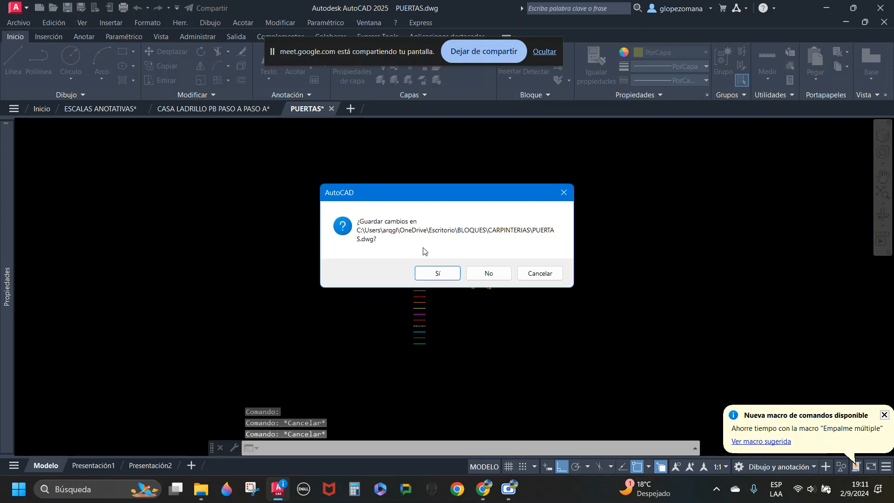
{"action": "left_click", "coordinate": [490, 275]}
{"action": "scroll", "coordinate": [451, 270], "scroll_direction": "down", "scroll_amount": 5}
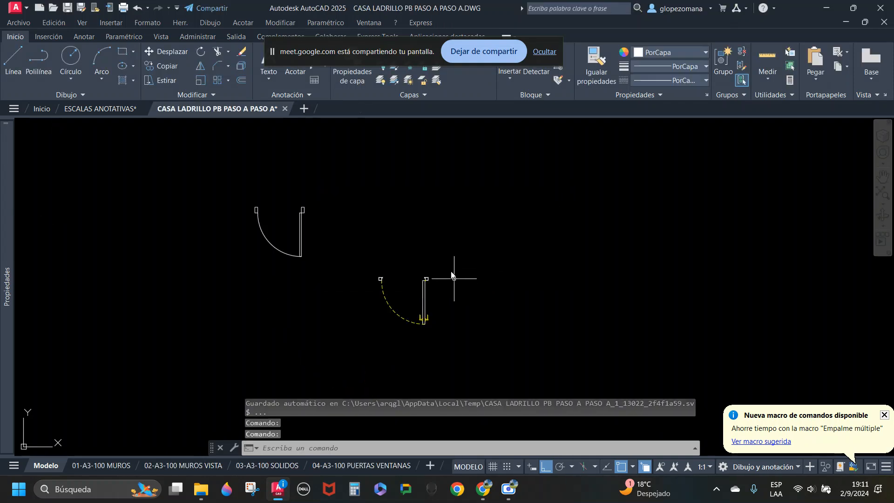
{"action": "scroll", "coordinate": [437, 247], "scroll_direction": "down", "scroll_amount": 5}
{"action": "scroll", "coordinate": [387, 235], "scroll_direction": "up", "scroll_amount": 1}
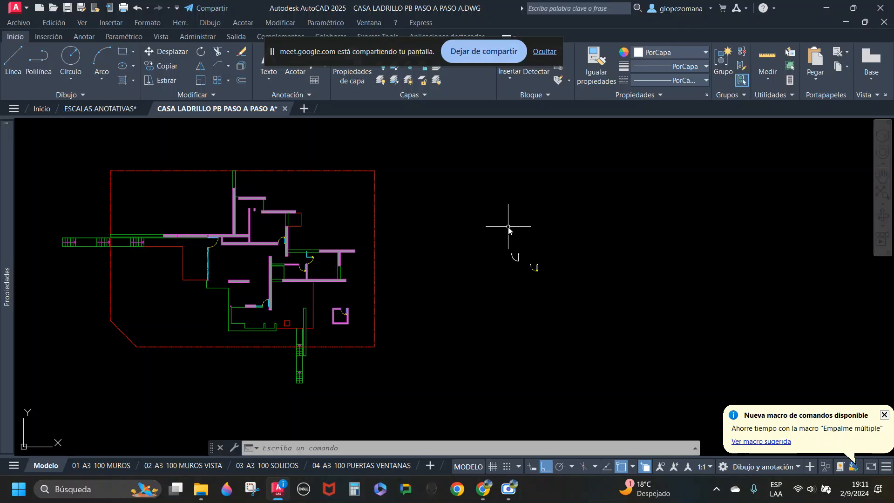
{"action": "scroll", "coordinate": [538, 264], "scroll_direction": "up", "scroll_amount": 4}
{"action": "scroll", "coordinate": [568, 250], "scroll_direction": "down", "scroll_amount": 2}
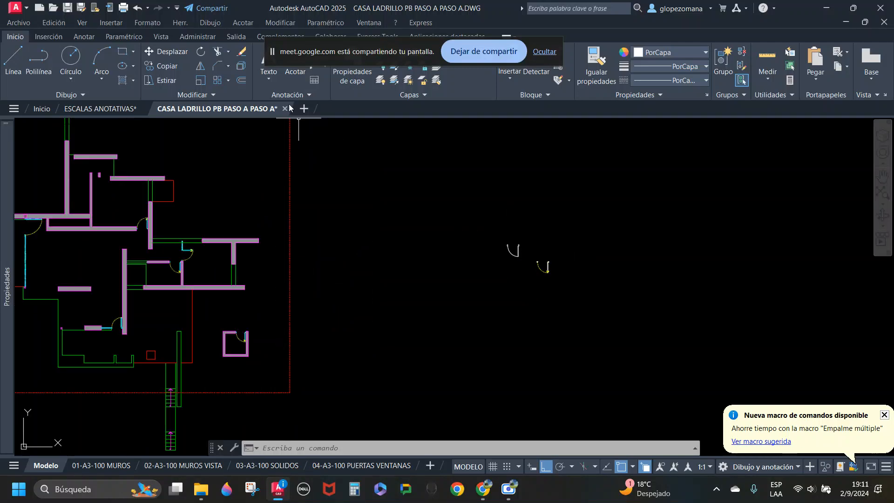
{"action": "scroll", "coordinate": [580, 253], "scroll_direction": "down", "scroll_amount": 3}
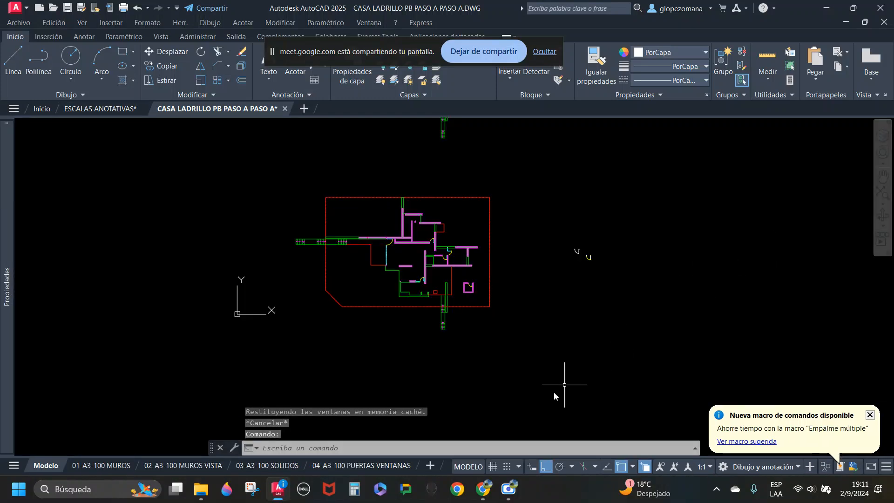
Step: Stop sharing the screen with Google Meet, and close the floor plan image search page in Chrome
{"action": "left_click", "coordinate": [480, 52]}
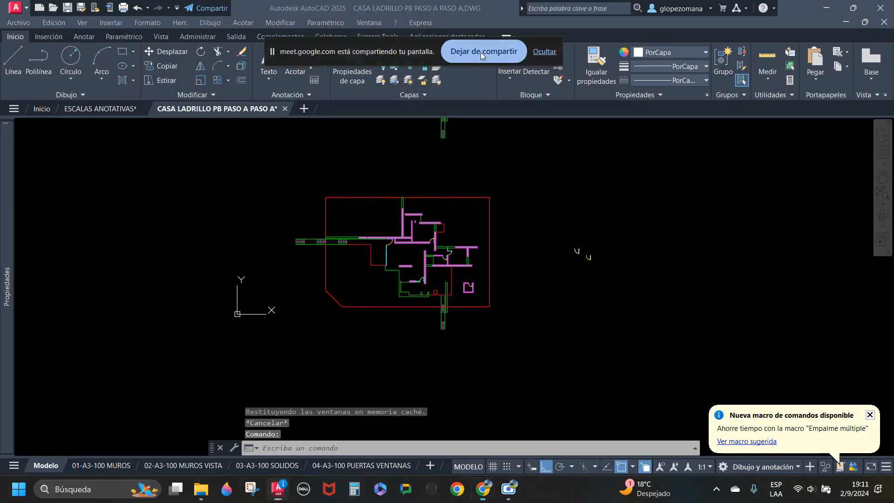
{"action": "mouse_move", "coordinate": [498, 494]}
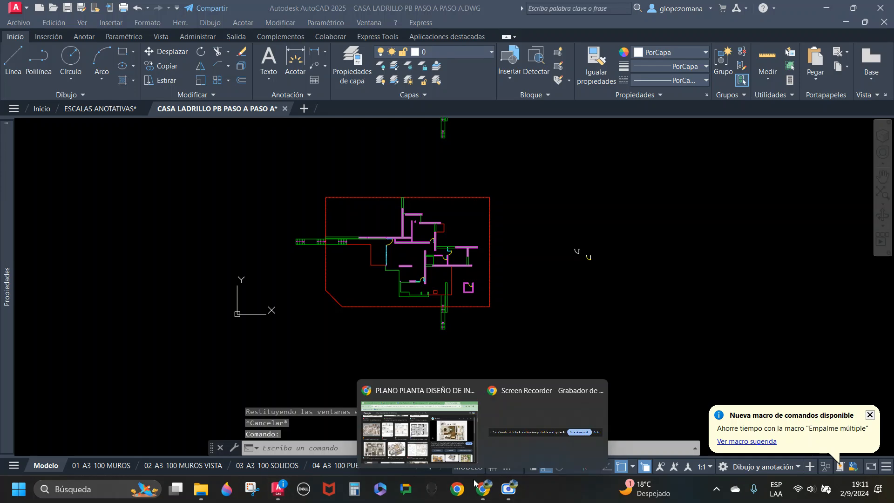
{"action": "left_click", "coordinate": [447, 423]}
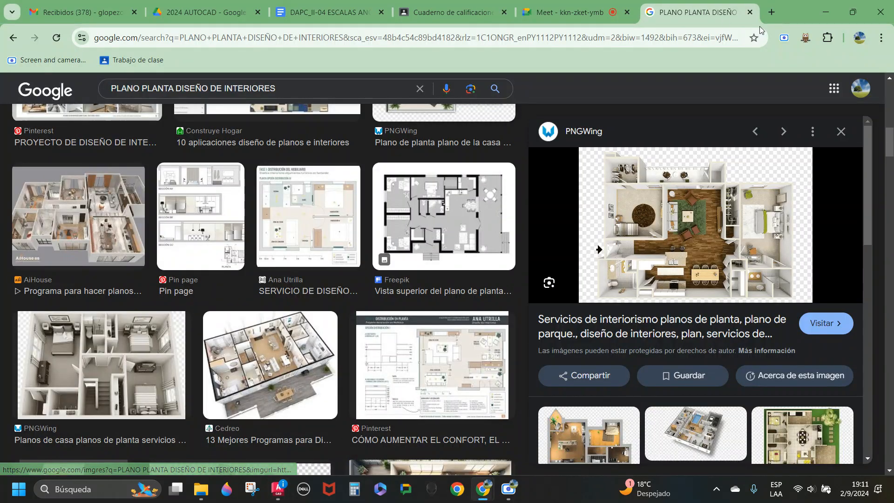
{"action": "left_click", "coordinate": [749, 12]}
Step: Show the advanced course's gradebook in Classroom and check the September 2024 dates in the system calendar
{"action": "left_click", "coordinate": [494, 14]}
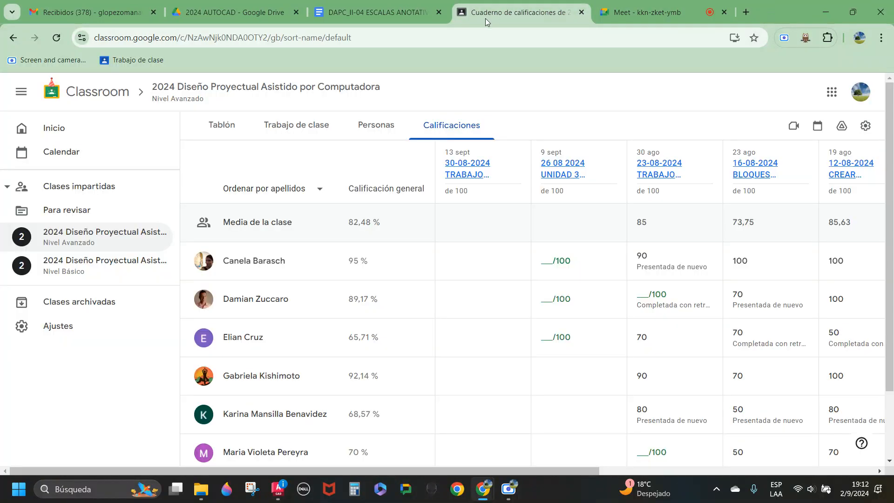
{"action": "left_click", "coordinate": [859, 492]}
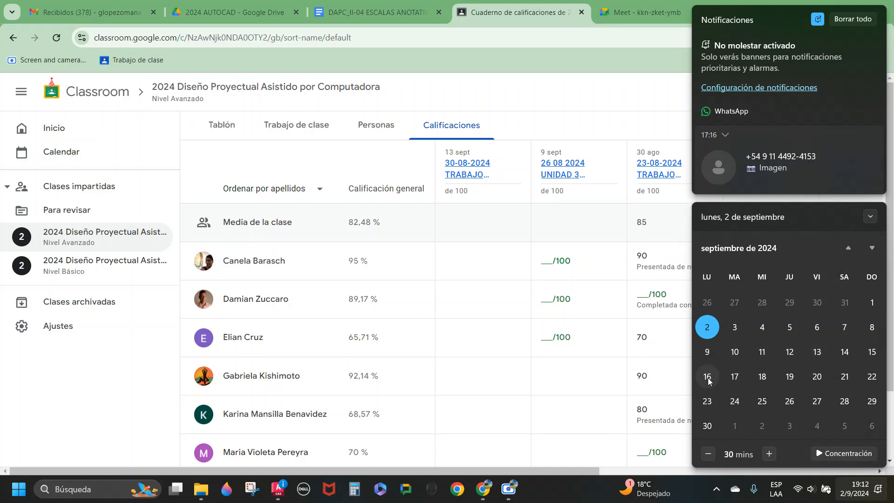
{"action": "left_click", "coordinate": [275, 18]}
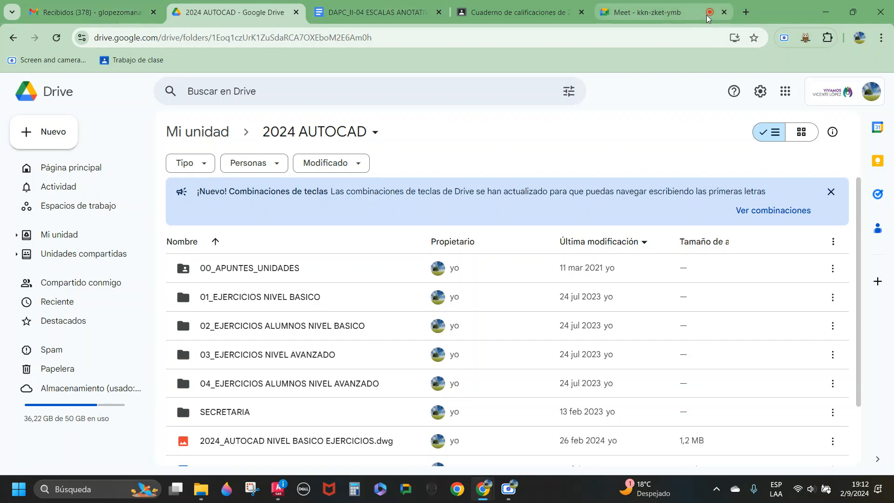
Step: Open the draft assignment "02-09-2024 UNIDAD 4 ESCALAS ANOTATIVAS" for editing from the advanced course's classwork in Classroom
{"action": "left_click", "coordinate": [514, 12]}
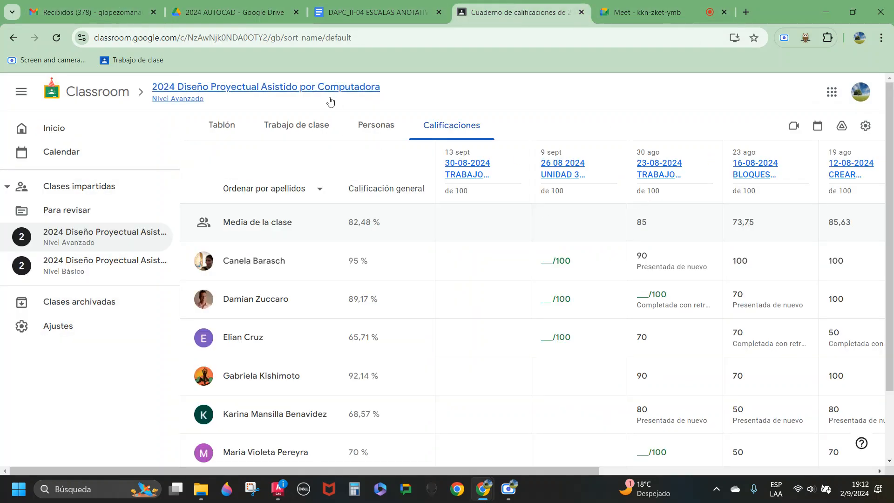
{"action": "left_click", "coordinate": [274, 128]}
{"action": "scroll", "coordinate": [702, 343], "scroll_direction": "down", "scroll_amount": 20}
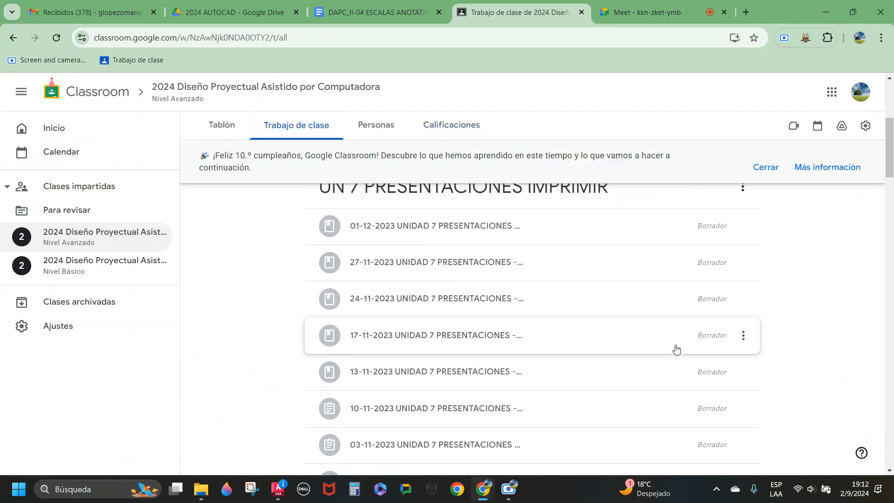
{"action": "scroll", "coordinate": [676, 346], "scroll_direction": "down", "scroll_amount": 10}
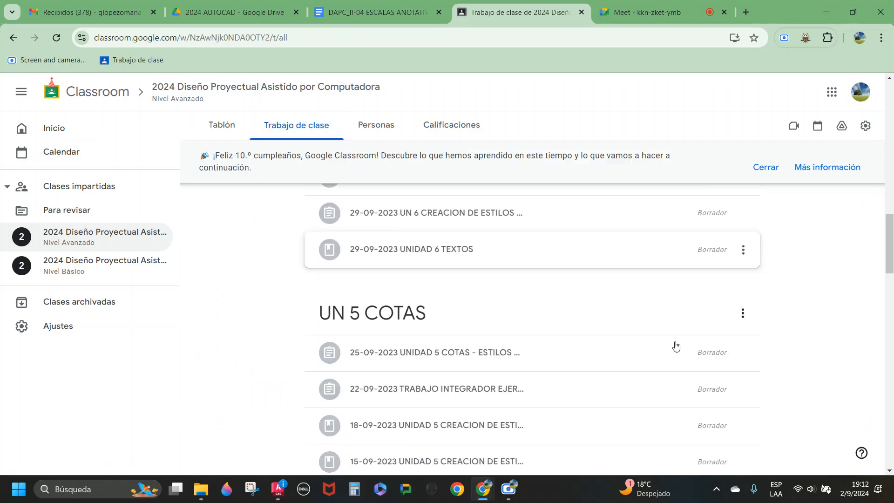
{"action": "scroll", "coordinate": [675, 346], "scroll_direction": "down", "scroll_amount": 3}
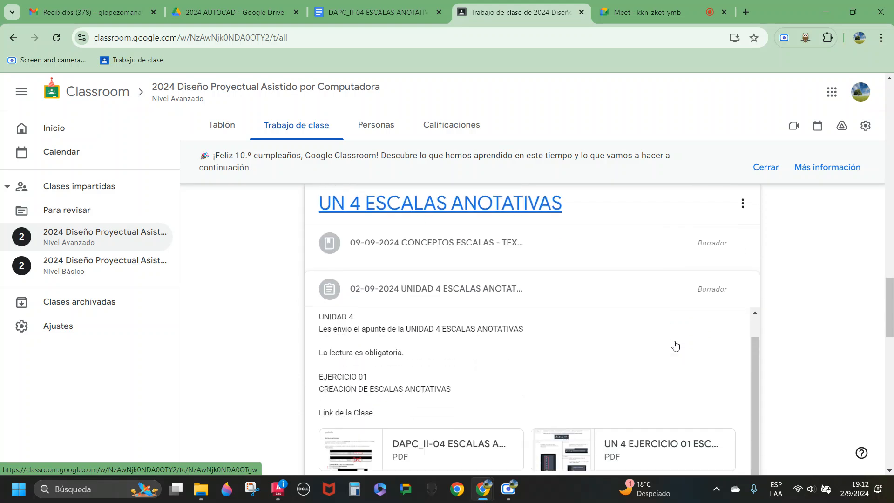
{"action": "scroll", "coordinate": [614, 385], "scroll_direction": "down", "scroll_amount": 3}
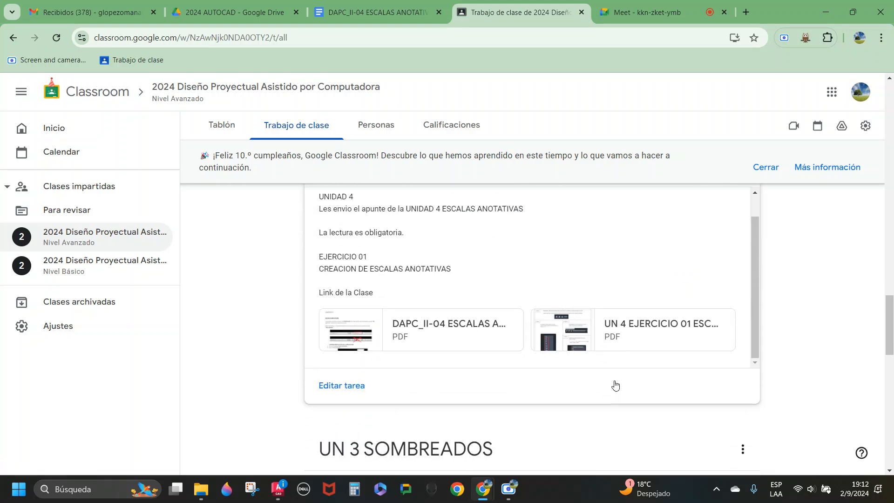
{"action": "scroll", "coordinate": [650, 379], "scroll_direction": "up", "scroll_amount": 3}
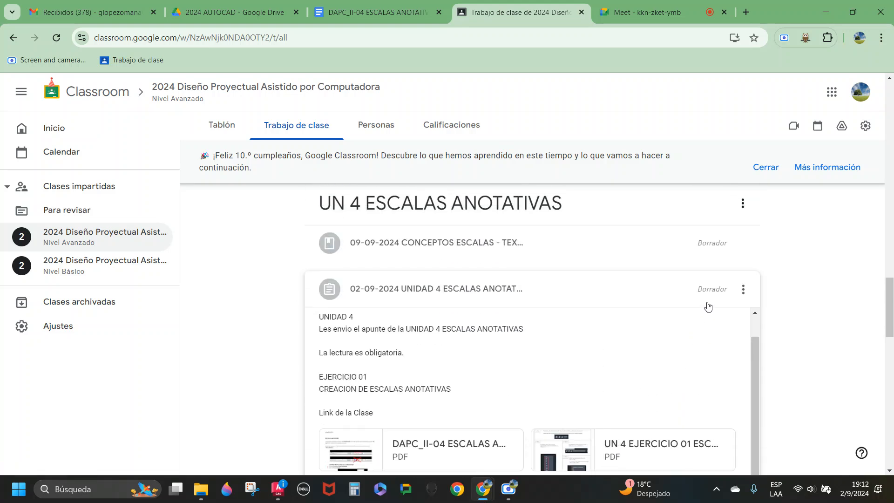
{"action": "left_click", "coordinate": [743, 290]}
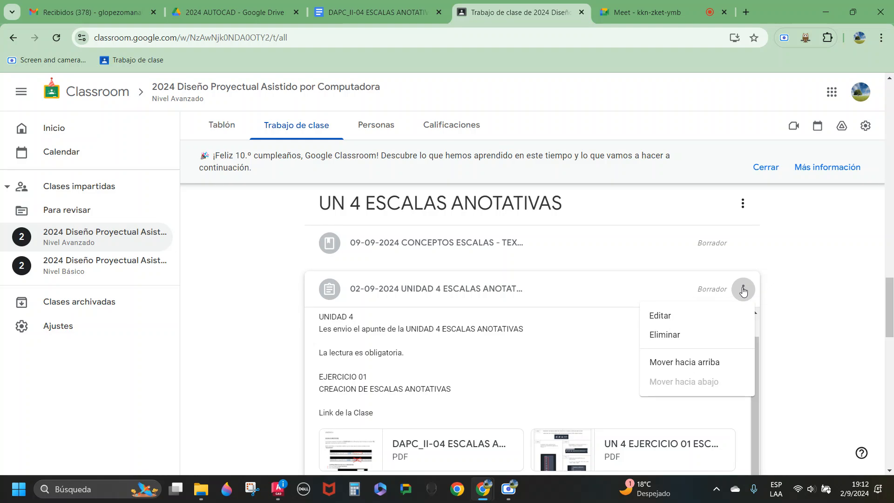
{"action": "left_click", "coordinate": [684, 325]}
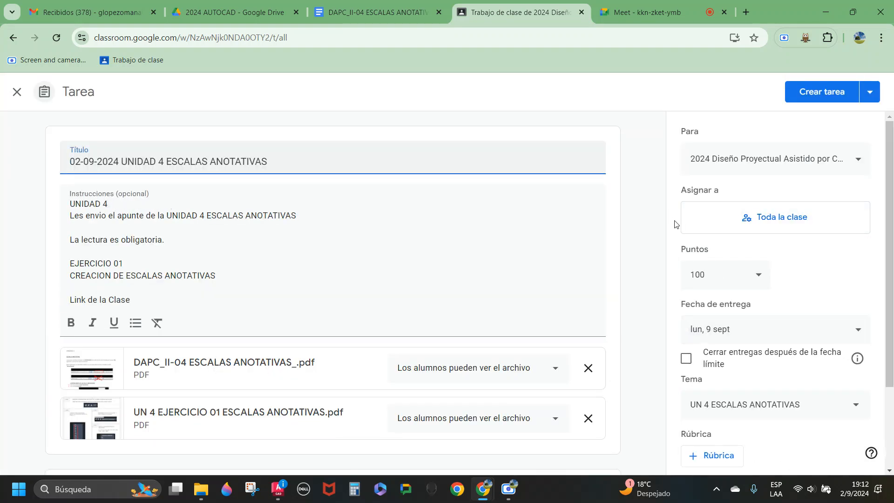
Step: Set the assignment's due date to 16 September 2024 and publish it to the class
{"action": "left_click", "coordinate": [771, 332]}
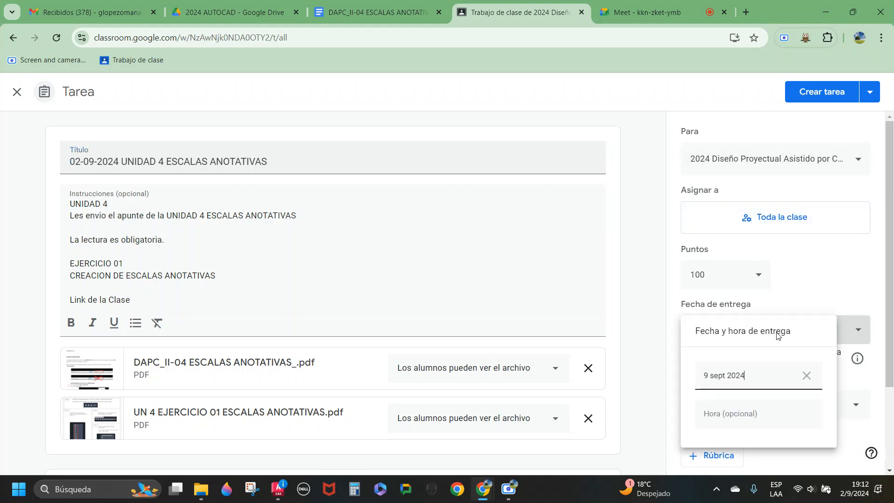
{"action": "left_click", "coordinate": [761, 381]}
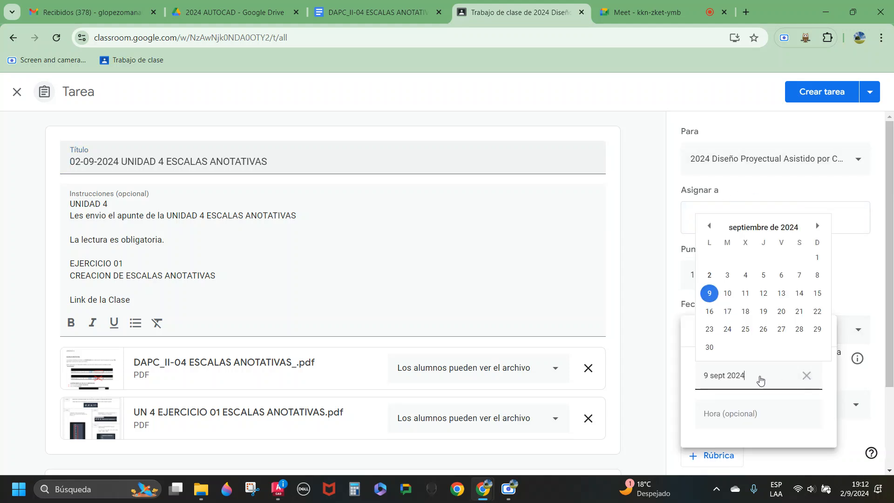
{"action": "left_click", "coordinate": [710, 311]}
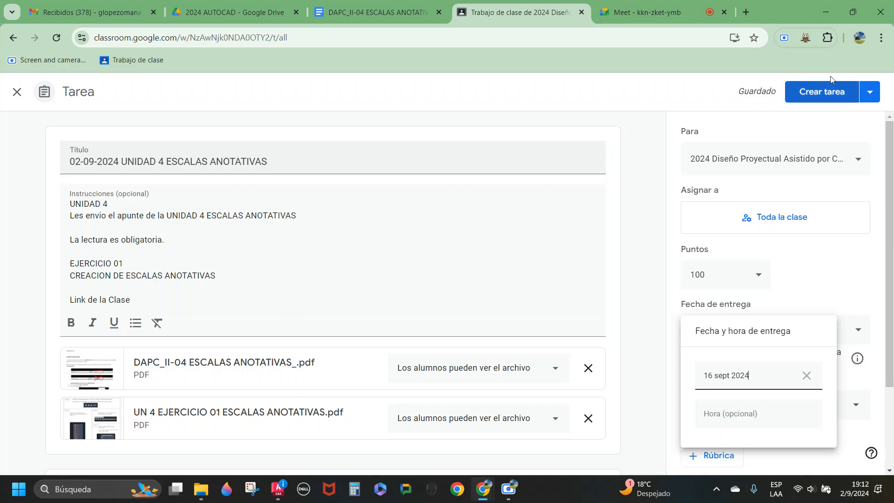
{"action": "left_click", "coordinate": [821, 91]}
{"action": "left_click", "coordinate": [509, 322]}
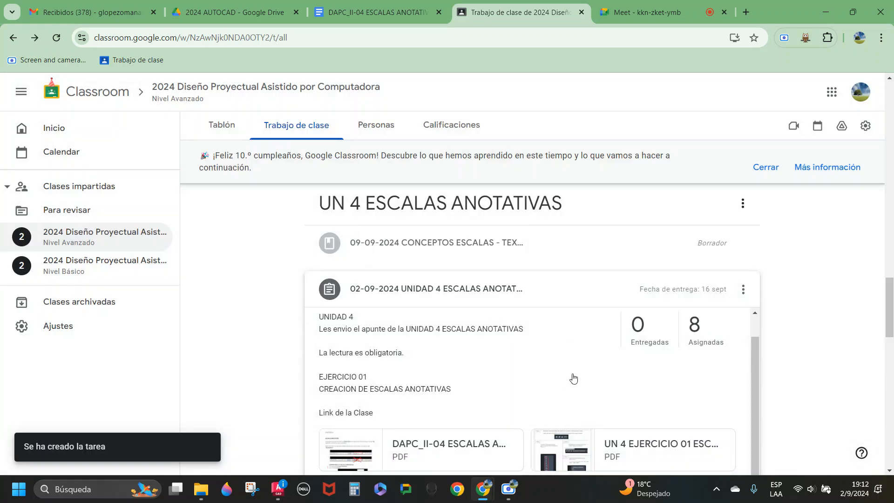
{"action": "scroll", "coordinate": [590, 369], "scroll_direction": "down", "scroll_amount": 1}
{"action": "scroll", "coordinate": [591, 368], "scroll_direction": "down", "scroll_amount": 1}
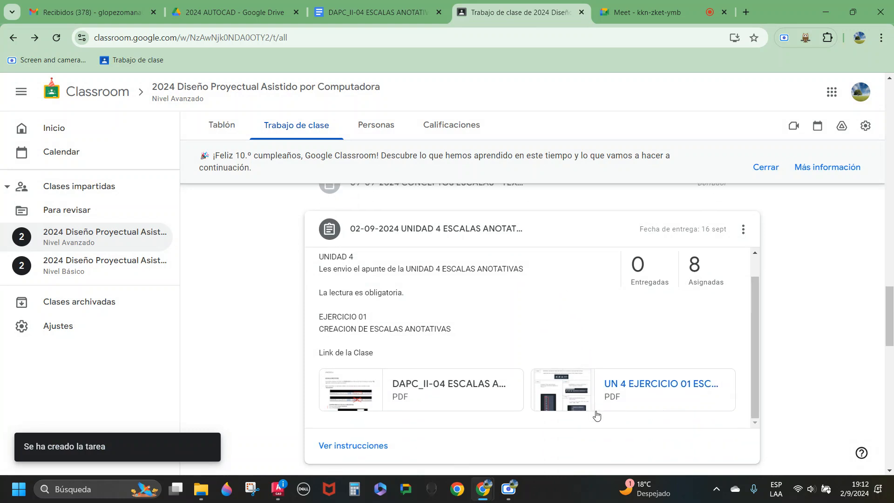
Step: Share the entire screen in the Google Meet call and bring up the DAPC_II-04 ESCALAS ANOTATIVAS document
{"action": "left_click", "coordinate": [648, 12]}
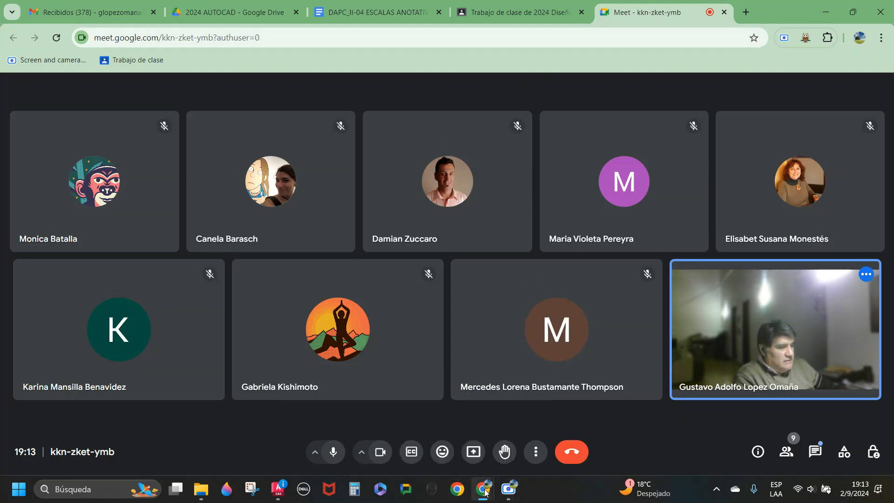
{"action": "mouse_move", "coordinate": [485, 491]}
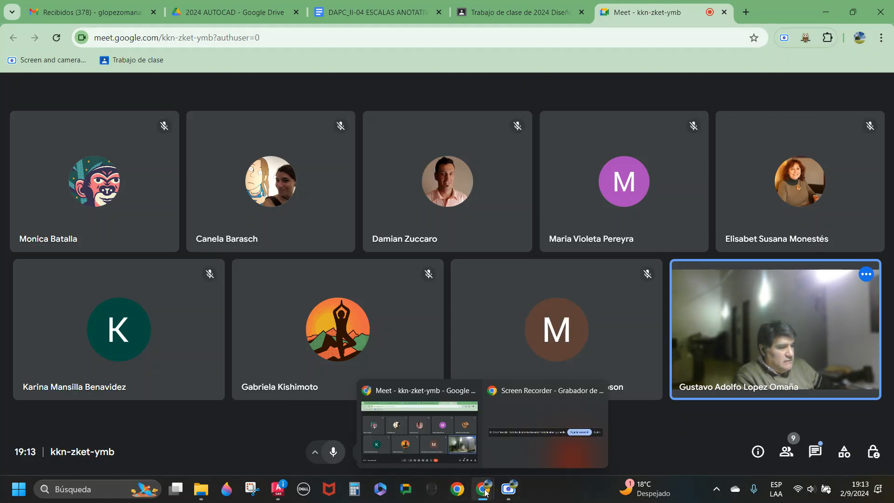
{"action": "left_click", "coordinate": [458, 444]}
{"action": "left_click", "coordinate": [473, 452]}
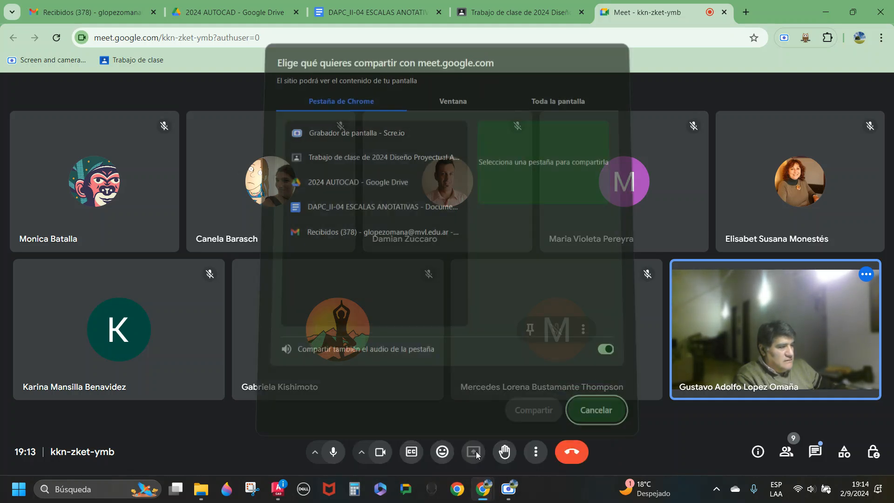
{"action": "left_click", "coordinate": [561, 110]}
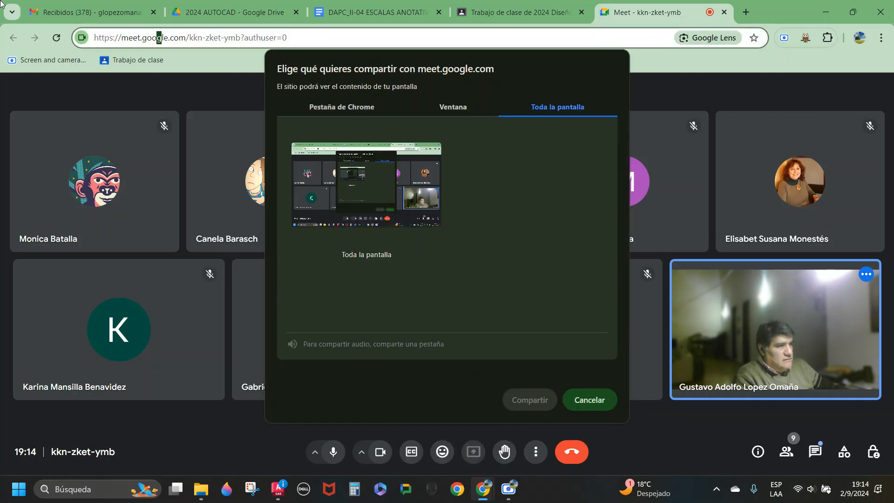
{"action": "left_click", "coordinate": [343, 183]}
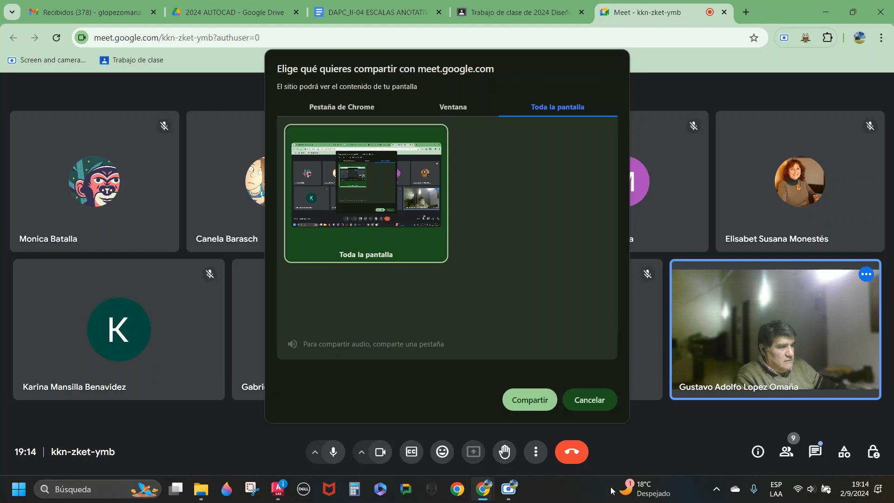
{"action": "left_click", "coordinate": [528, 401]}
{"action": "left_click", "coordinate": [355, 8]}
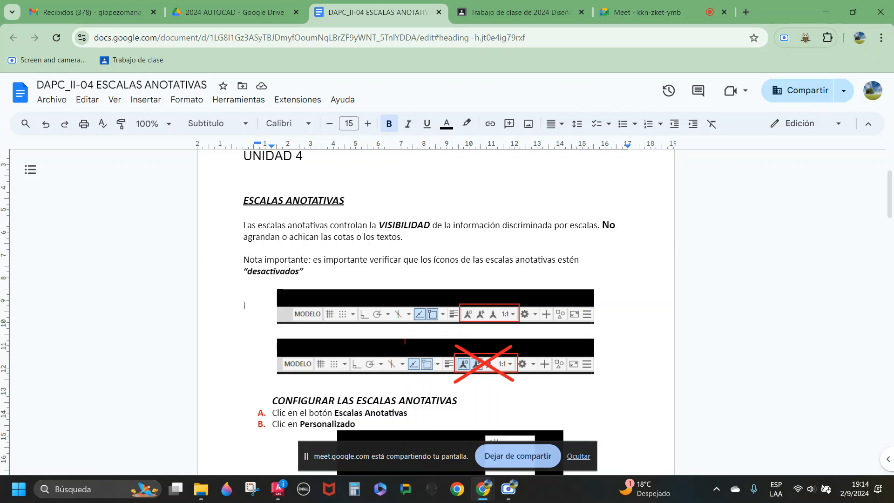
Step: Move the screen-sharing notice off the page and review the UNIDAD 4 introduction to annotative scales in the document
{"action": "left_click_drag", "start_coordinate": [372, 457], "coordinate": [332, 22]}
{"action": "scroll", "coordinate": [345, 260], "scroll_direction": "up", "scroll_amount": 3}
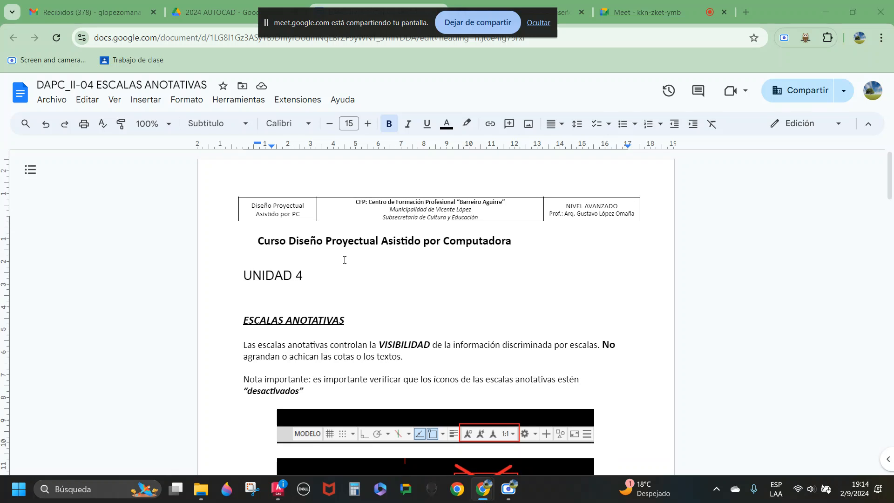
{"action": "scroll", "coordinate": [483, 326], "scroll_direction": "down", "scroll_amount": 3}
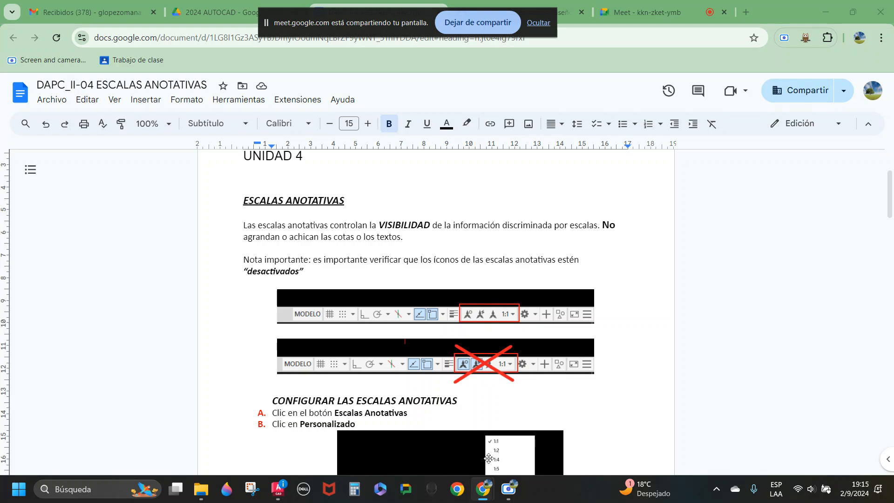
Step: Stop the current screen share, share the entire screen again in the Google Meet call, and move the sharing notice out of the way
{"action": "mouse_move", "coordinate": [484, 489]}
{"action": "left_click", "coordinate": [384, 446]}
{"action": "left_click", "coordinate": [469, 22]}
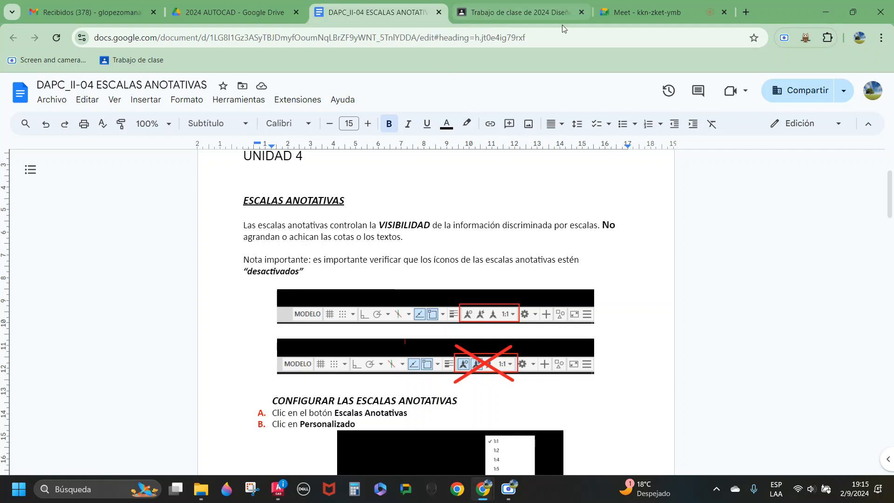
{"action": "left_click", "coordinate": [658, 14]}
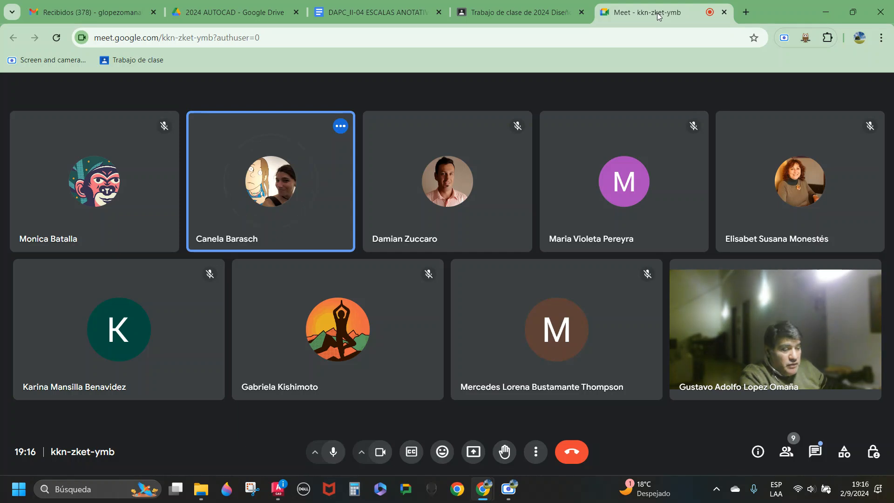
{"action": "left_click", "coordinate": [473, 452]}
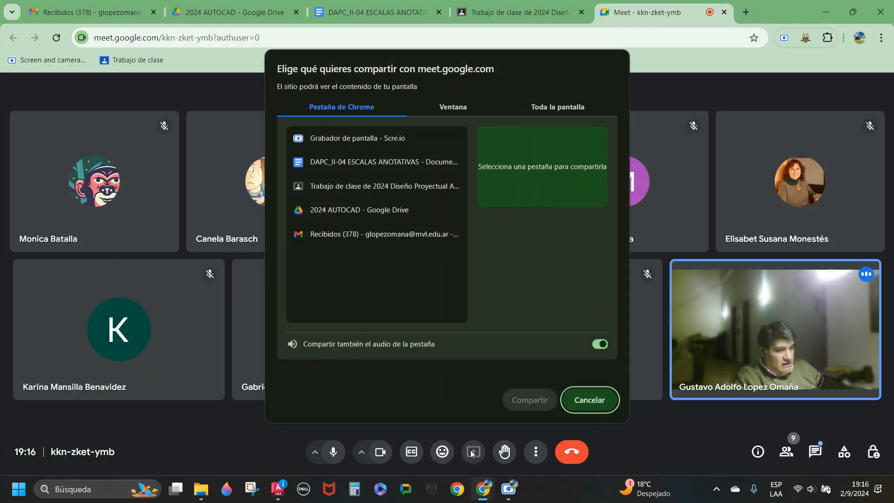
{"action": "left_click", "coordinate": [547, 107]}
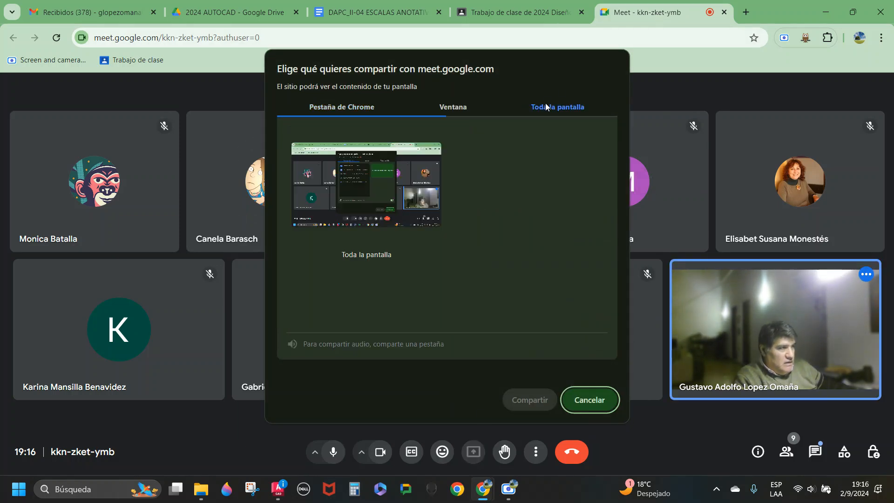
{"action": "left_click", "coordinate": [530, 400]}
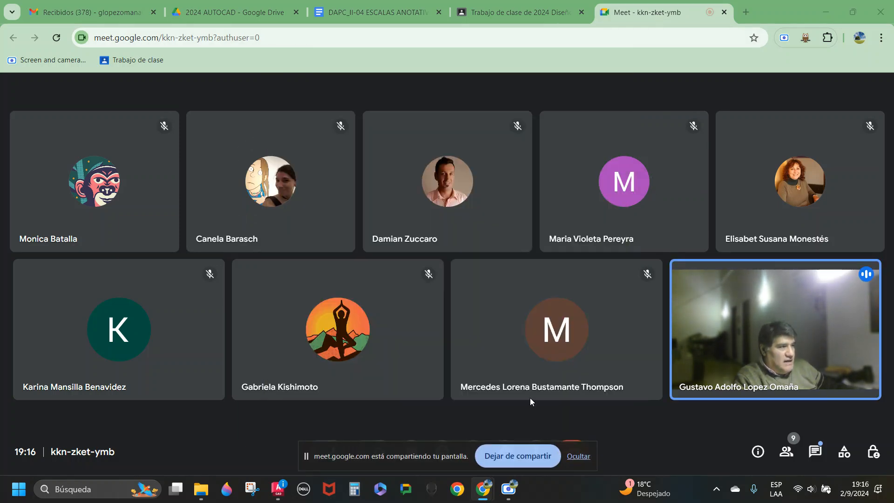
{"action": "left_click_drag", "start_coordinate": [450, 453], "coordinate": [482, 27]}
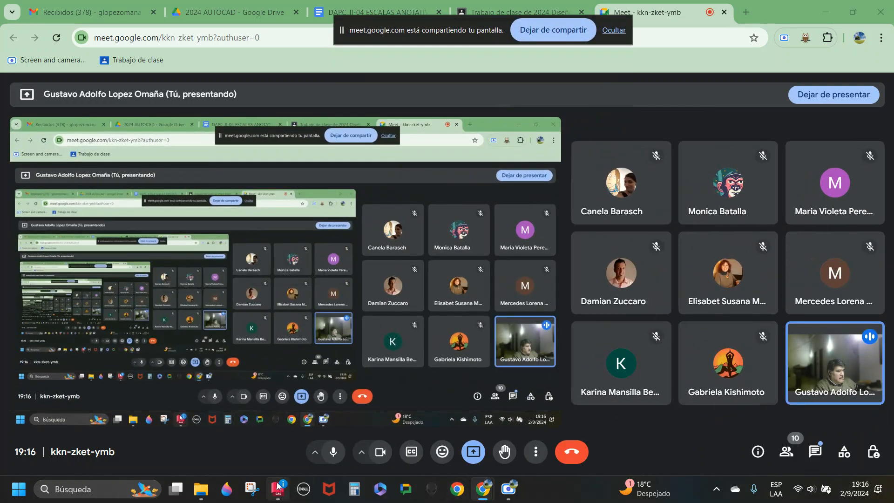
Step: Switch to the CASA LADRILLO PB PASO A PASO A drawing in AutoCAD and dismiss the new command macro notification
{"action": "mouse_move", "coordinate": [278, 486]}
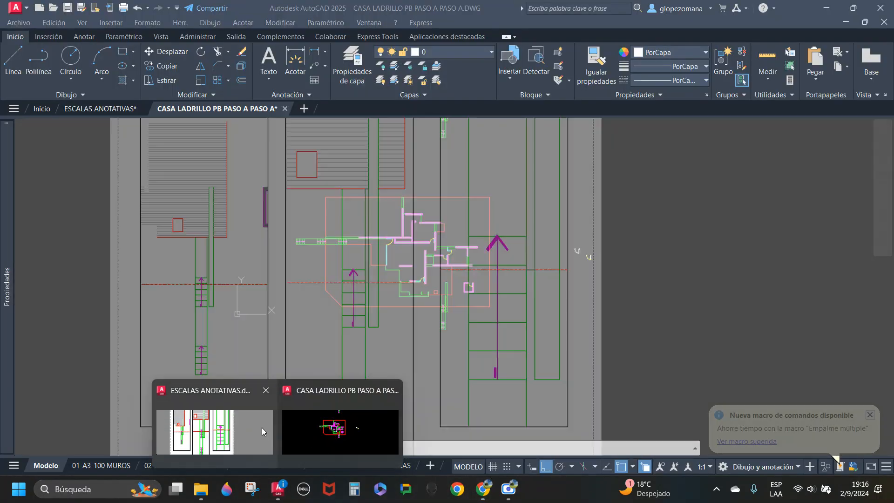
{"action": "left_click", "coordinate": [337, 432]}
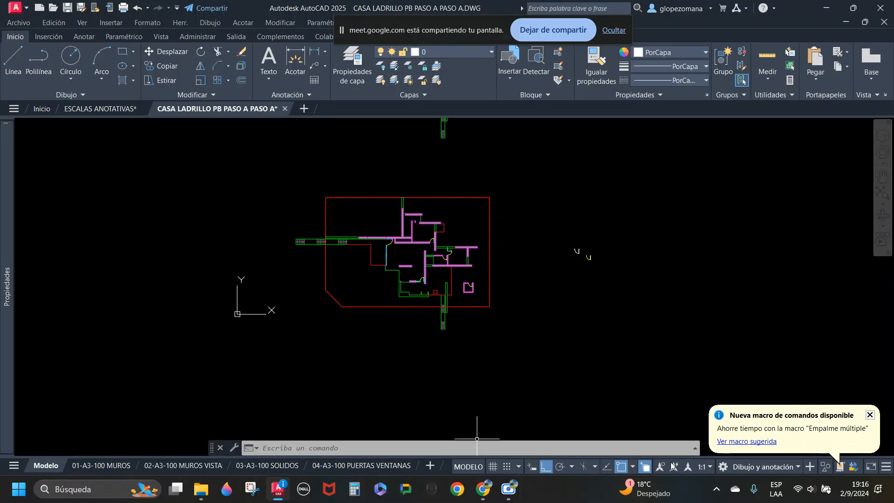
{"action": "left_click", "coordinate": [869, 414]}
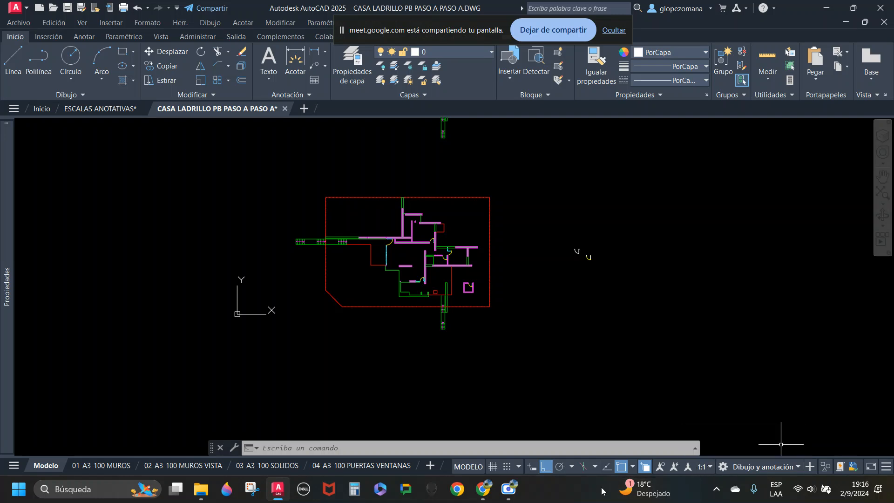
Step: Return to the DAPC_II-04 ESCALAS ANOTATIVAS document in Chrome and examine steps A and B for opening the custom annotative scales
{"action": "mouse_move", "coordinate": [479, 489]}
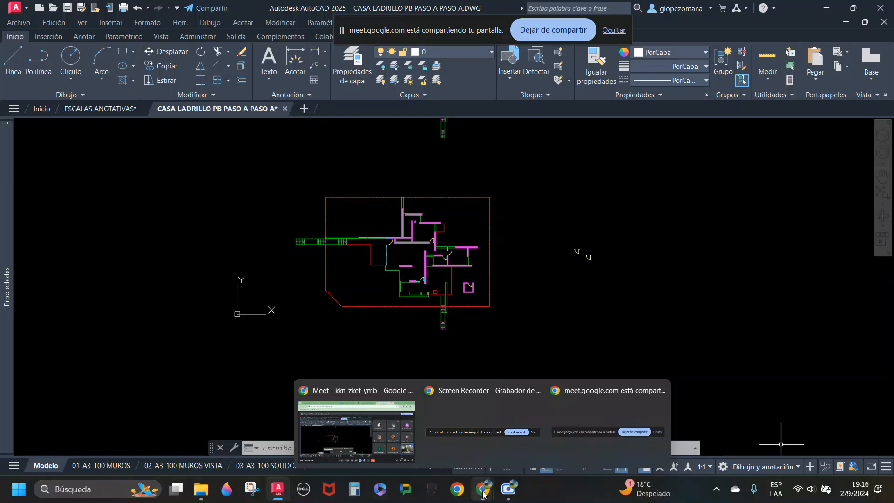
{"action": "left_click", "coordinate": [356, 429]}
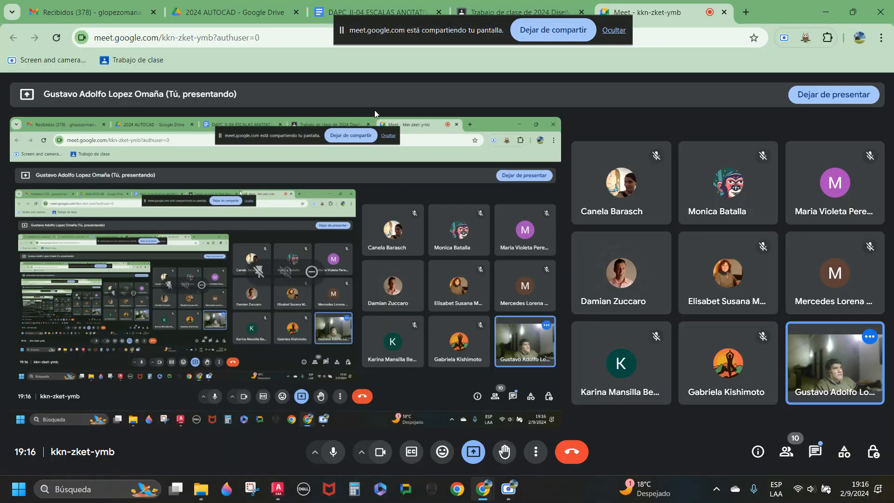
{"action": "left_click", "coordinate": [363, 14]}
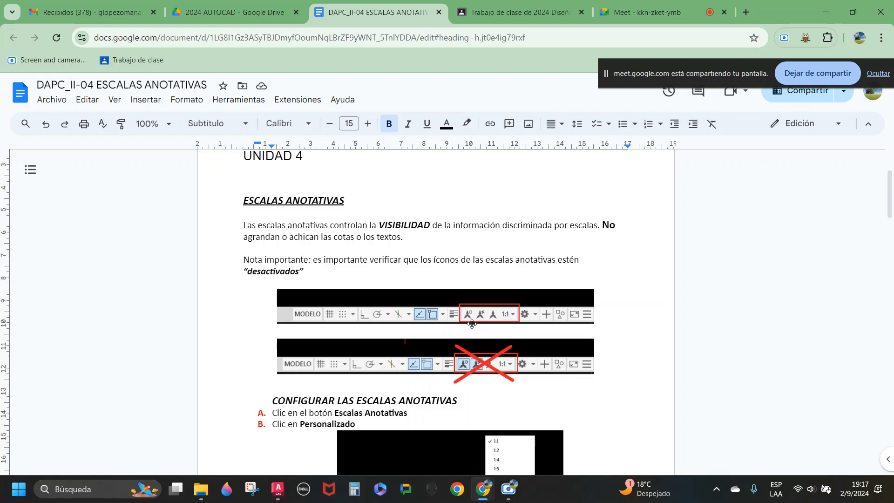
{"action": "scroll", "coordinate": [472, 324], "scroll_direction": "down", "scroll_amount": 3}
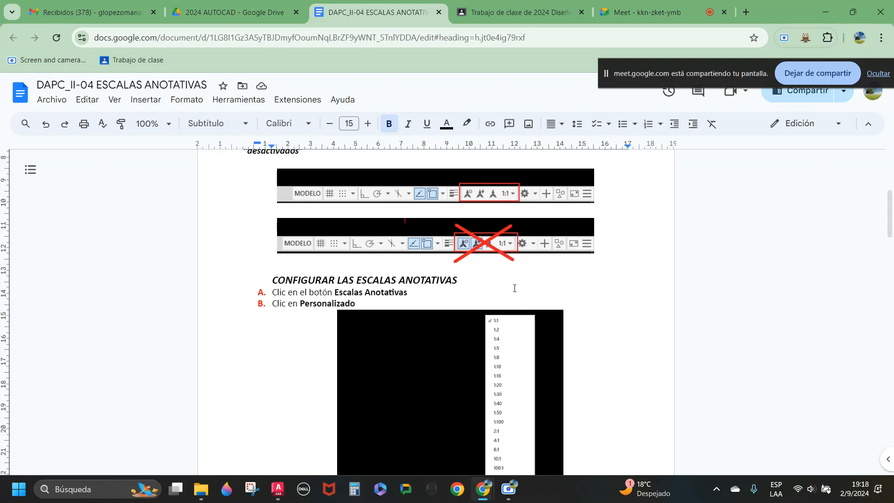
{"action": "scroll", "coordinate": [515, 239], "scroll_direction": "down", "scroll_amount": 1}
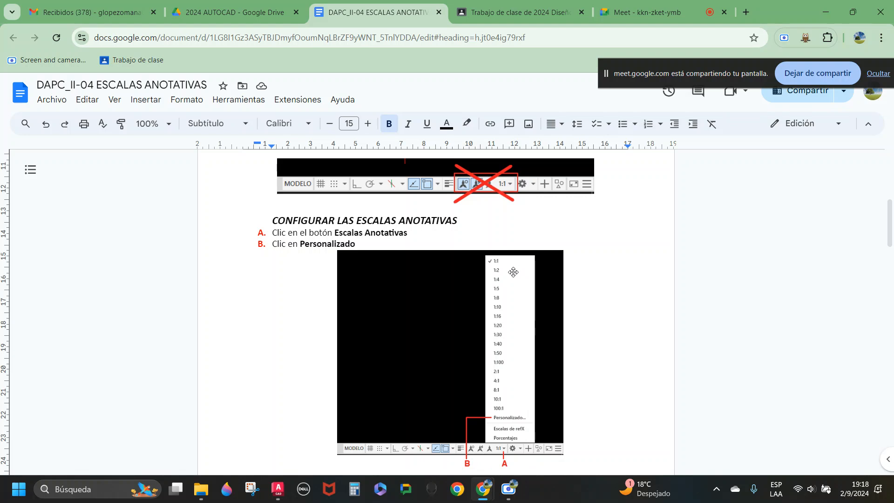
{"action": "scroll", "coordinate": [485, 299], "scroll_direction": "down", "scroll_amount": 1}
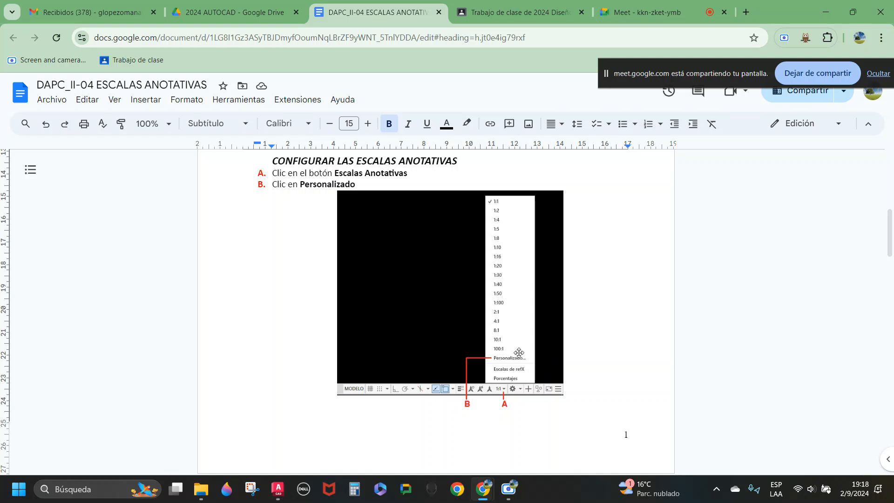
{"action": "scroll", "coordinate": [516, 355], "scroll_direction": "down", "scroll_amount": 1}
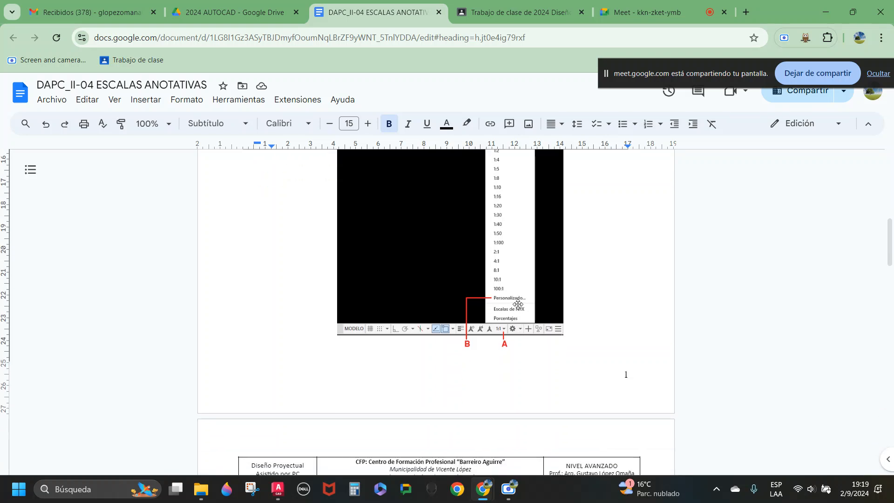
{"action": "scroll", "coordinate": [518, 305], "scroll_direction": "up", "scroll_amount": 1}
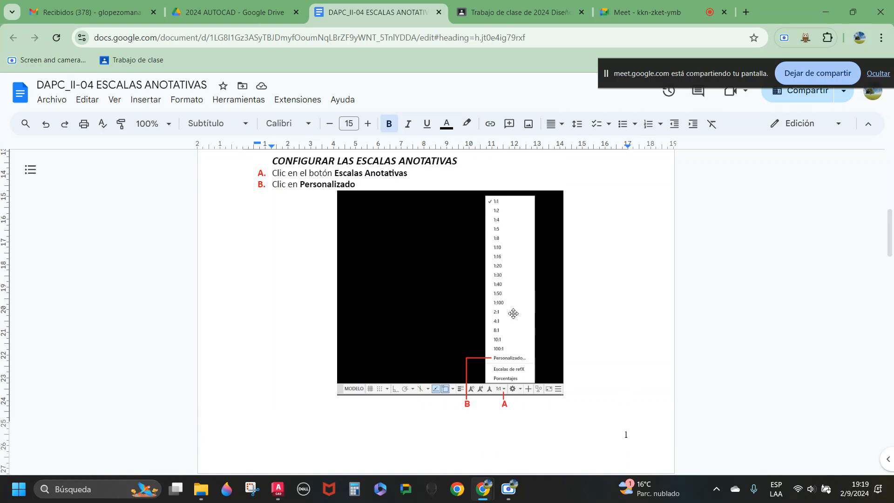
{"action": "scroll", "coordinate": [513, 313], "scroll_direction": "down", "scroll_amount": 4}
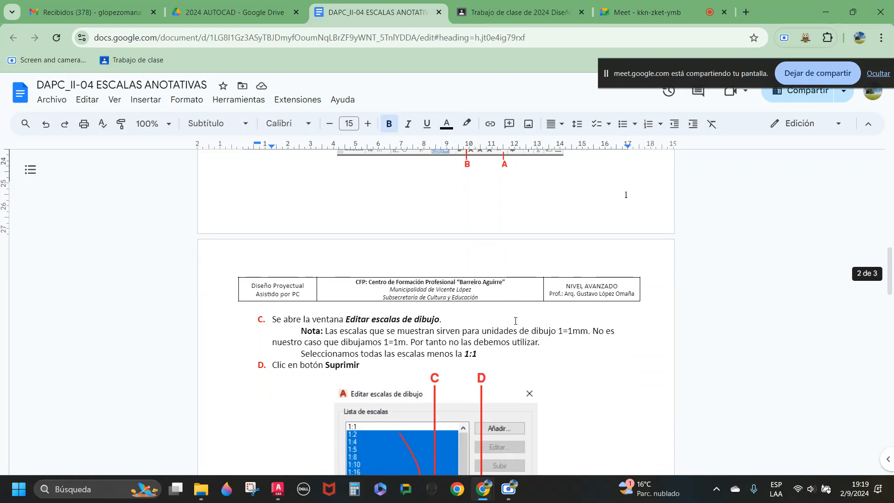
{"action": "scroll", "coordinate": [515, 321], "scroll_direction": "up", "scroll_amount": 5}
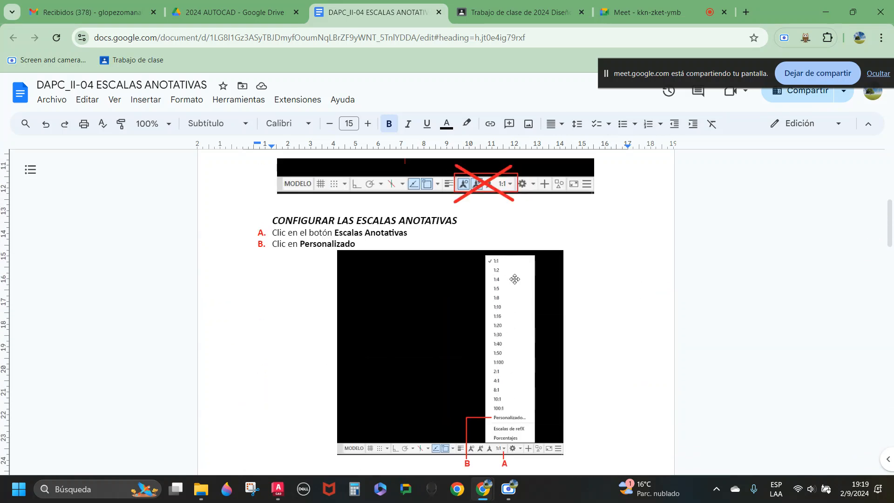
{"action": "scroll", "coordinate": [515, 279], "scroll_direction": "down", "scroll_amount": 5}
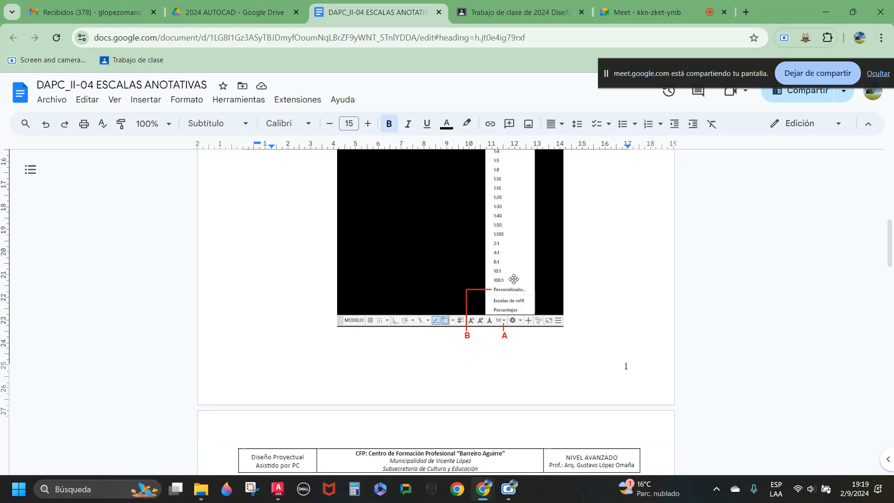
{"action": "scroll", "coordinate": [513, 278], "scroll_direction": "down", "scroll_amount": 2}
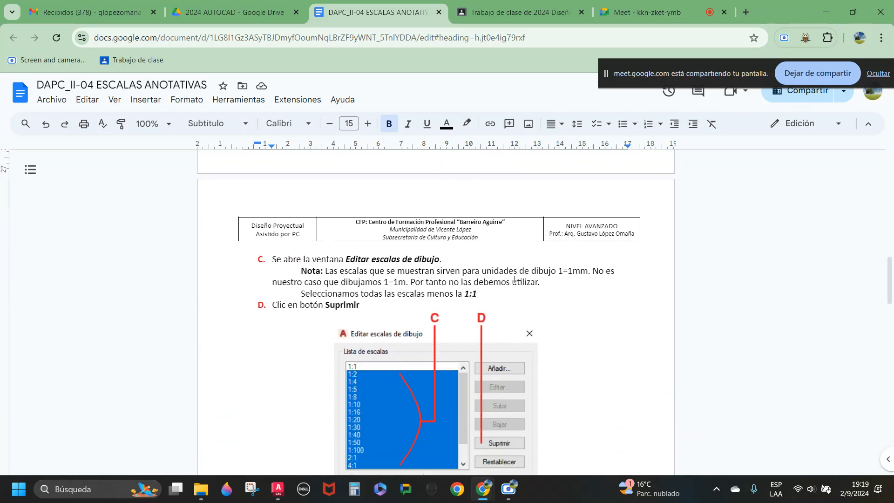
{"action": "scroll", "coordinate": [515, 279], "scroll_direction": "up", "scroll_amount": 2}
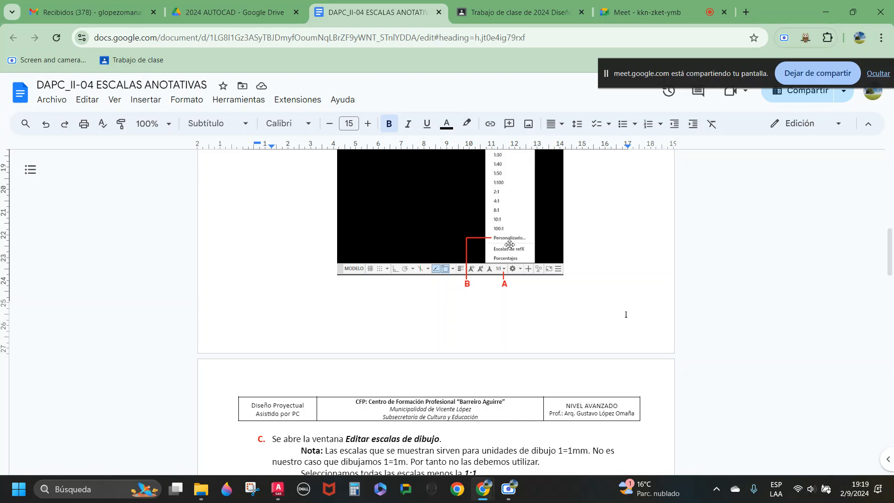
Step: Examine steps C to H on deleting the default scales and renaming the 1:1 scale as "Impresión en milímetros"
{"action": "scroll", "coordinate": [515, 242], "scroll_direction": "down", "scroll_amount": 5}
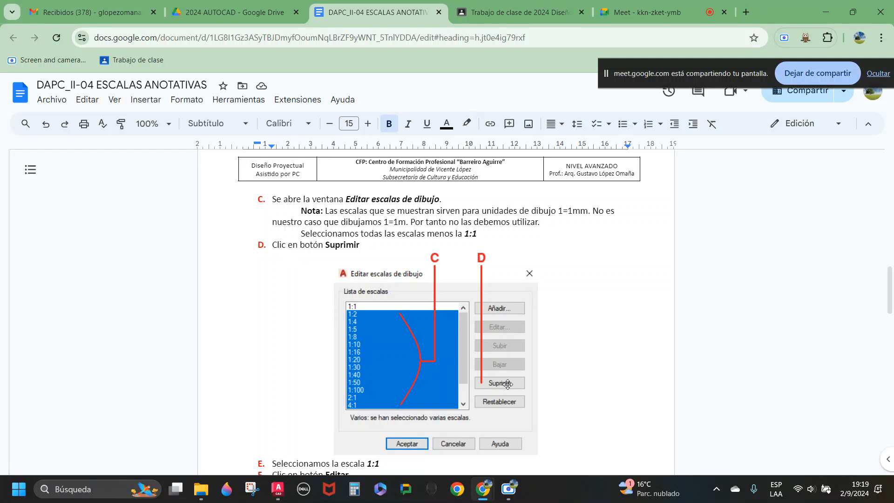
{"action": "scroll", "coordinate": [508, 383], "scroll_direction": "down", "scroll_amount": 5}
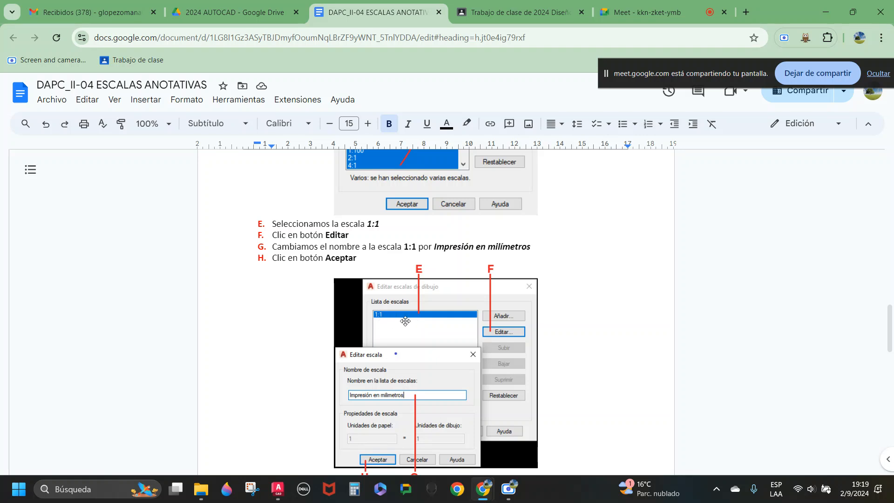
{"action": "scroll", "coordinate": [406, 322], "scroll_direction": "down", "scroll_amount": 1}
{"action": "scroll", "coordinate": [405, 321], "scroll_direction": "up", "scroll_amount": 1}
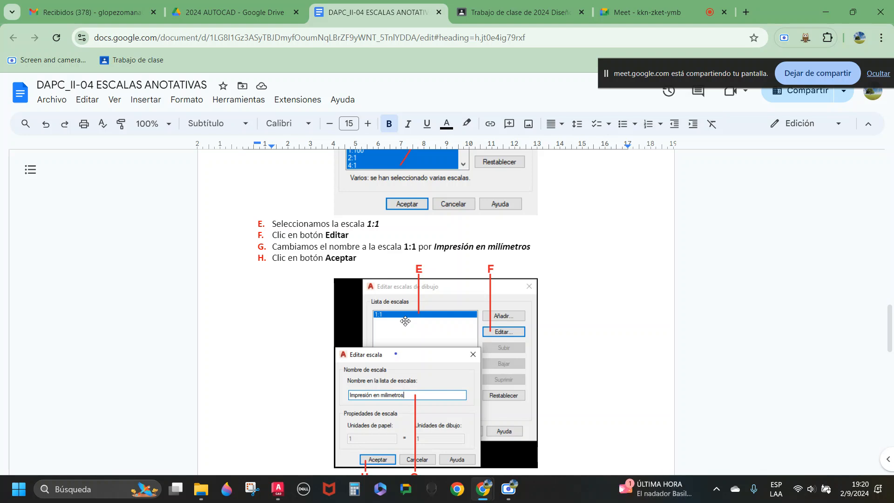
{"action": "scroll", "coordinate": [405, 321], "scroll_direction": "down", "scroll_amount": 3}
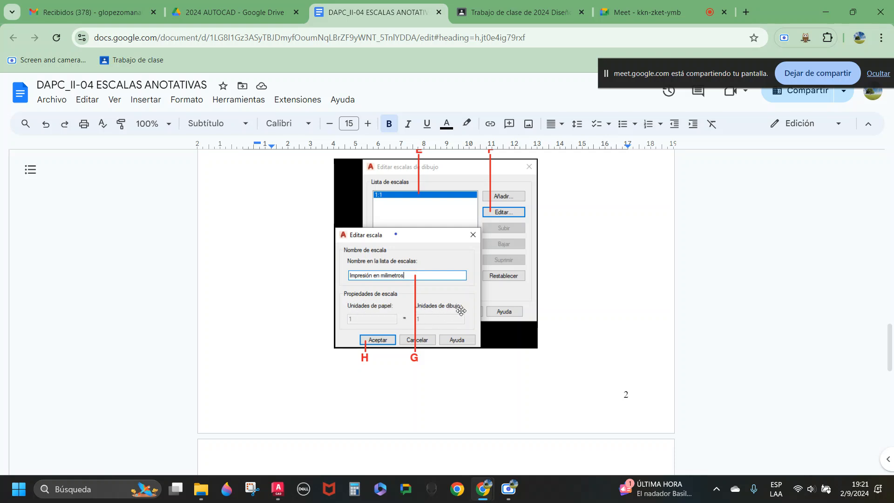
Step: Examine steps I to N on adding a 1:50 scale with 1000 paper units and 50 drawing units
{"action": "scroll", "coordinate": [461, 310], "scroll_direction": "down", "scroll_amount": 3}
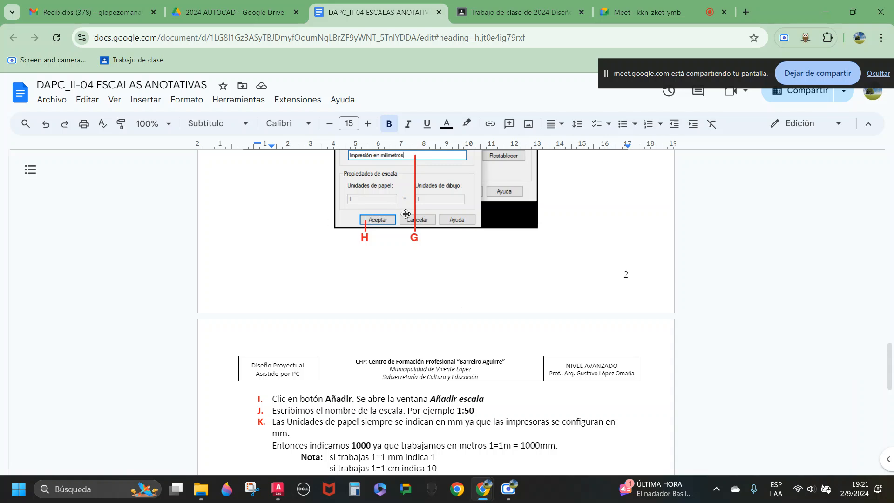
{"action": "scroll", "coordinate": [405, 213], "scroll_direction": "down", "scroll_amount": 6}
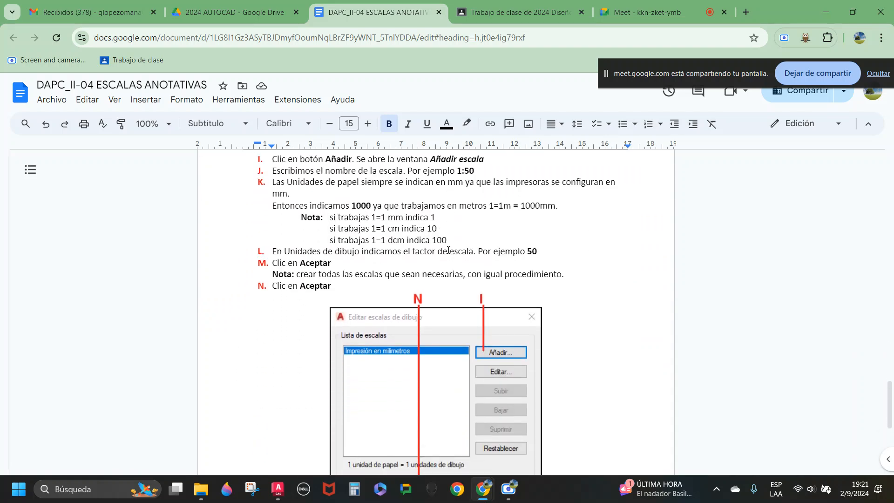
{"action": "scroll", "coordinate": [350, 252], "scroll_direction": "down", "scroll_amount": 2}
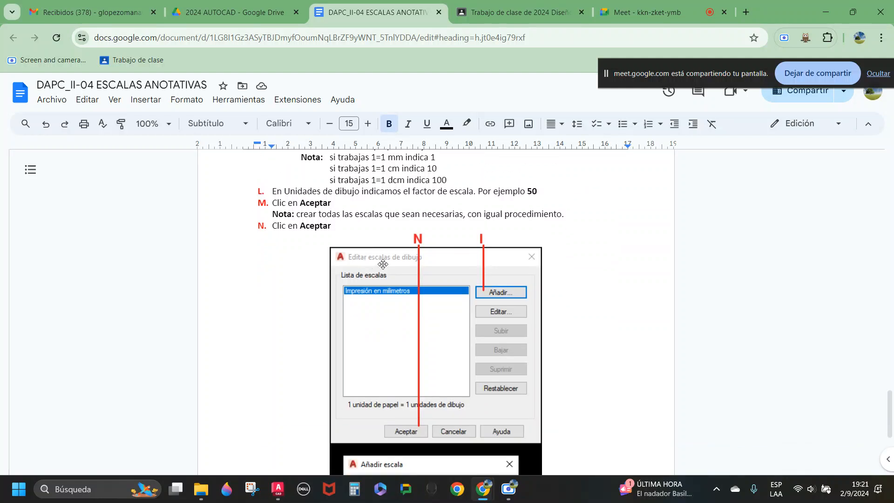
{"action": "scroll", "coordinate": [383, 264], "scroll_direction": "down", "scroll_amount": 2}
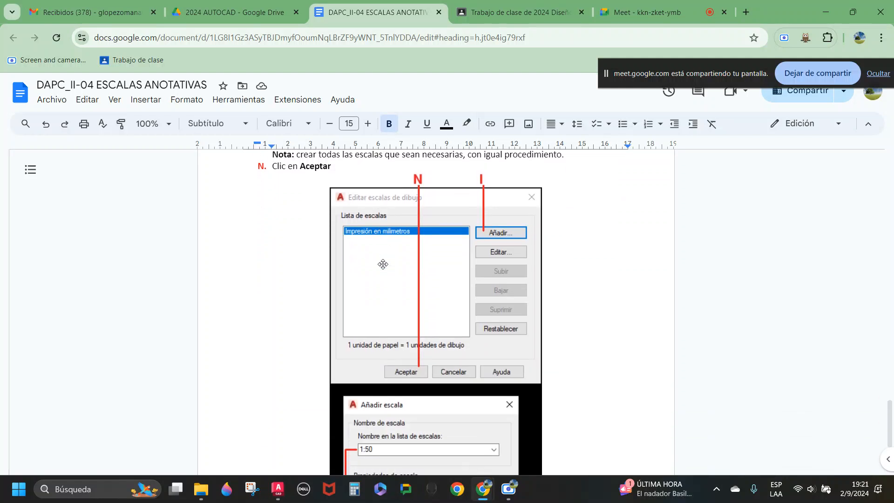
{"action": "scroll", "coordinate": [382, 265], "scroll_direction": "down", "scroll_amount": 2}
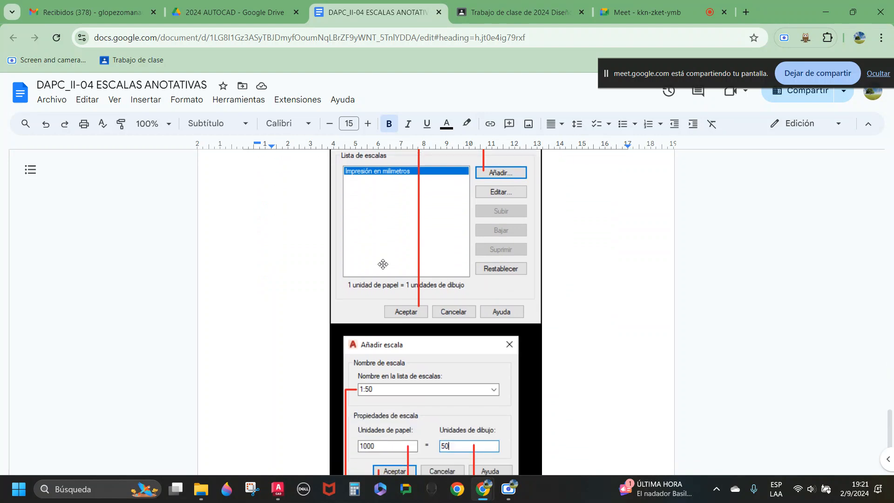
{"action": "scroll", "coordinate": [382, 264], "scroll_direction": "up", "scroll_amount": 2}
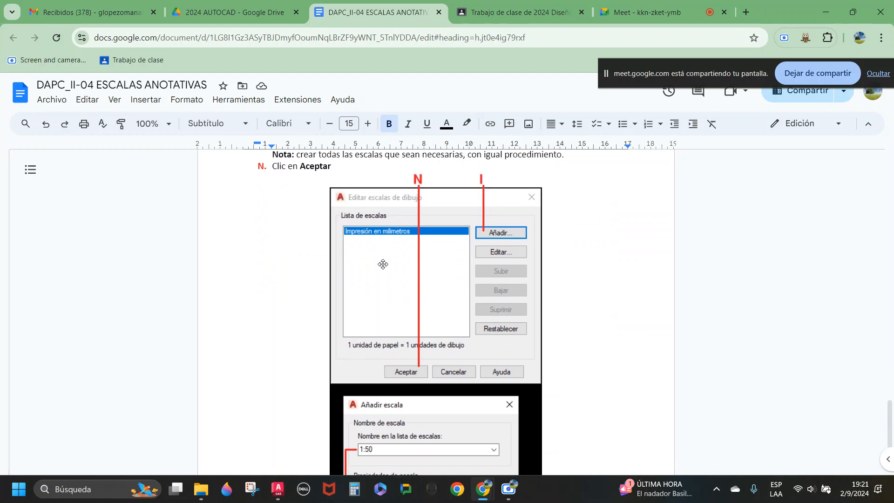
{"action": "scroll", "coordinate": [383, 264], "scroll_direction": "down", "scroll_amount": 4}
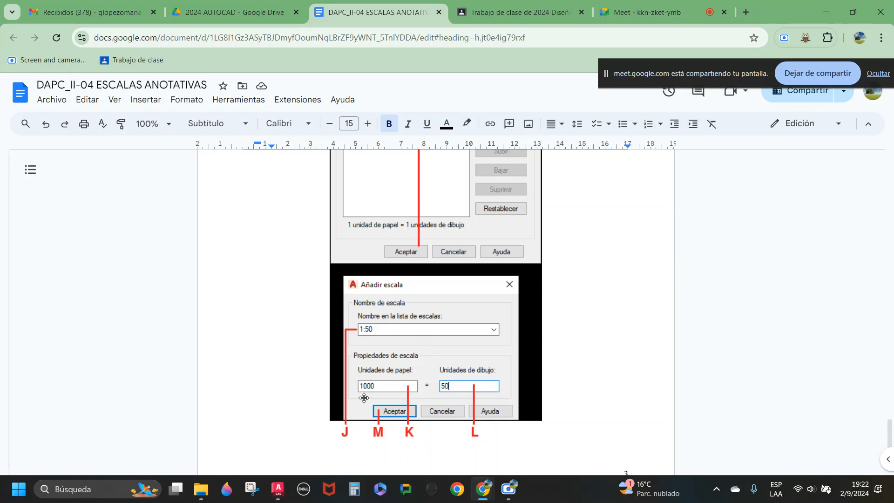
Step: Review the Añadir escala example for 1:50 together with the written instructions I to N
{"action": "scroll", "coordinate": [409, 295], "scroll_direction": "up", "scroll_amount": 3}
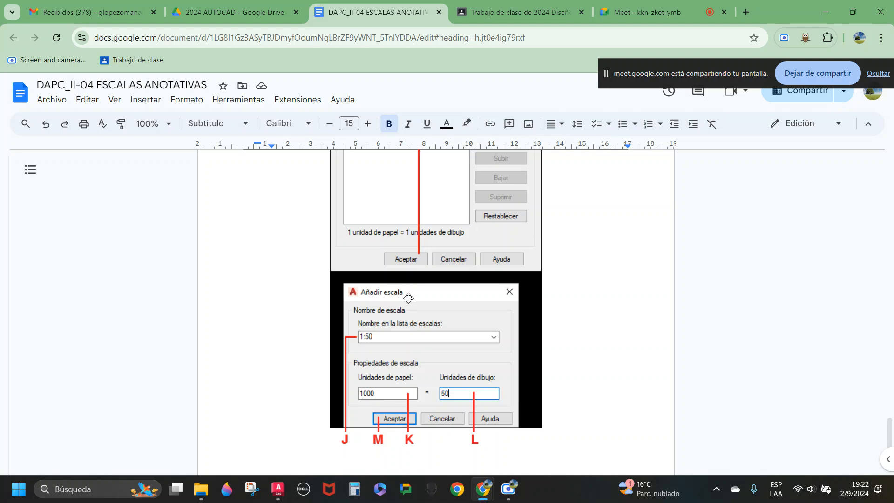
{"action": "scroll", "coordinate": [415, 303], "scroll_direction": "down", "scroll_amount": 4}
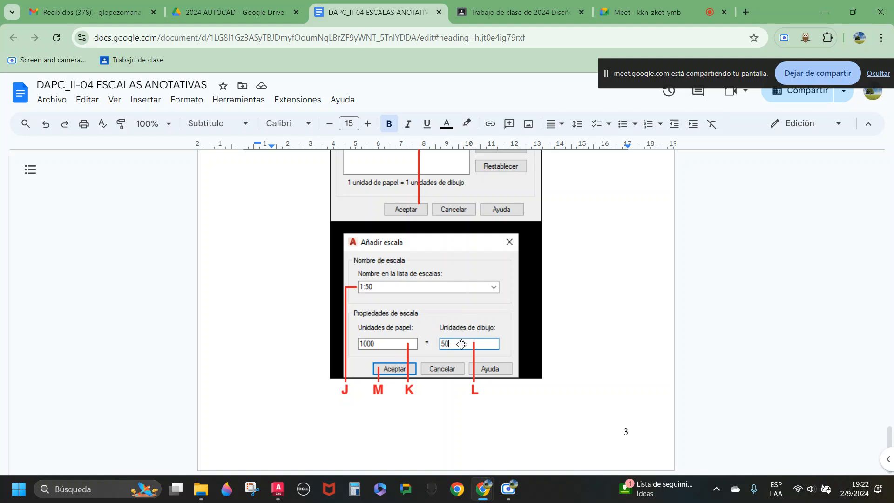
{"action": "scroll", "coordinate": [461, 344], "scroll_direction": "up", "scroll_amount": 1}
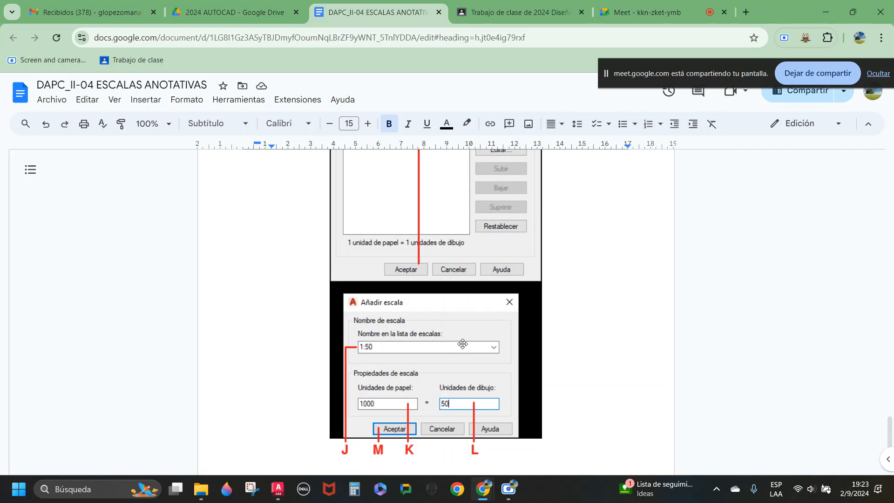
{"action": "scroll", "coordinate": [462, 344], "scroll_direction": "up", "scroll_amount": 2}
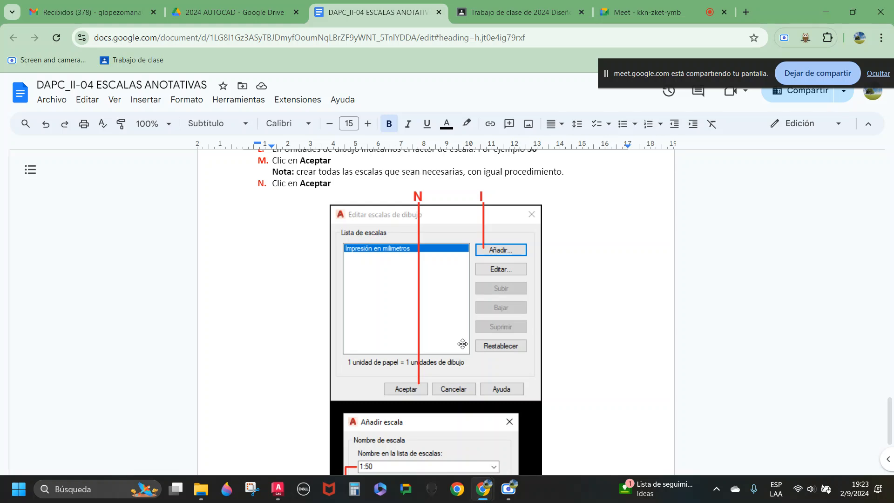
{"action": "scroll", "coordinate": [463, 345], "scroll_direction": "up", "scroll_amount": 1}
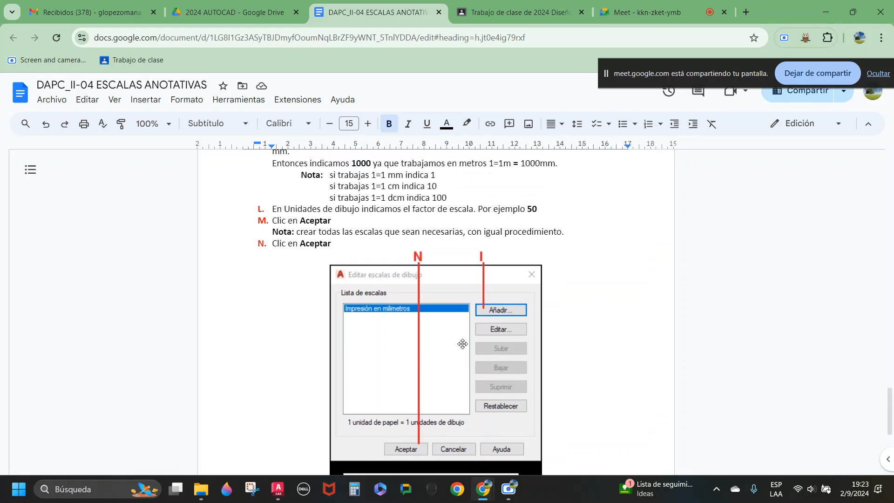
{"action": "scroll", "coordinate": [431, 332], "scroll_direction": "up", "scroll_amount": 2}
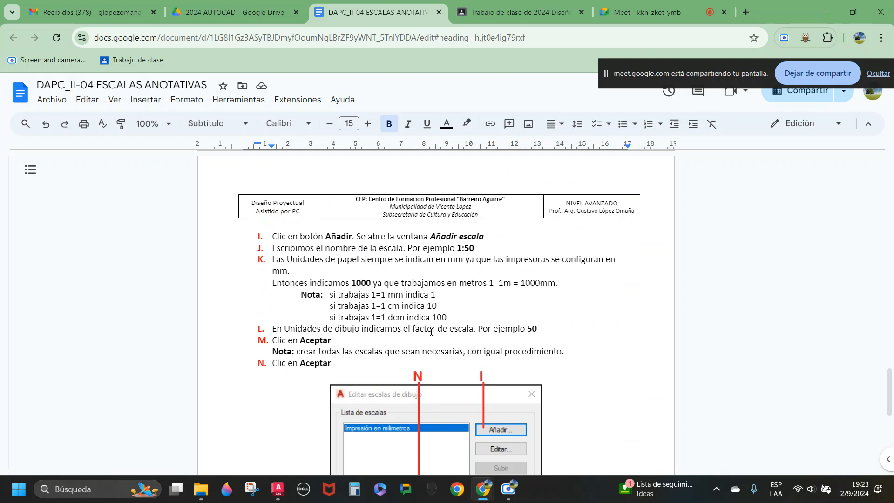
{"action": "scroll", "coordinate": [431, 331], "scroll_direction": "down", "scroll_amount": 1}
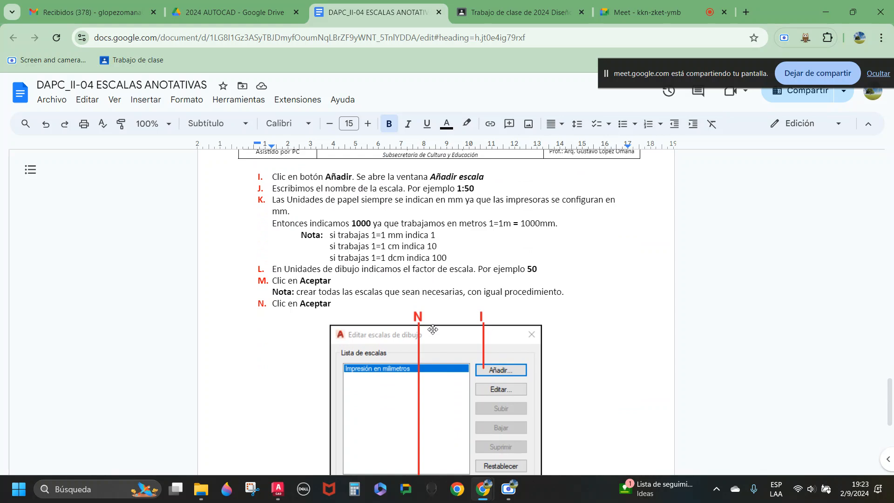
Step: Go back over steps C to H on deleting and renaming scales, and return to the page on adding scales
{"action": "scroll", "coordinate": [433, 330], "scroll_direction": "up", "scroll_amount": 11}
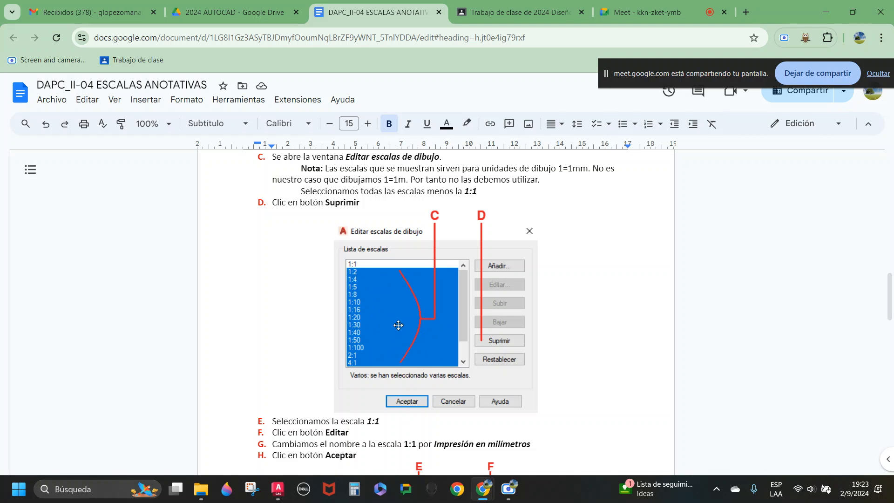
{"action": "scroll", "coordinate": [368, 293], "scroll_direction": "down", "scroll_amount": 1}
{"action": "scroll", "coordinate": [368, 293], "scroll_direction": "down", "scroll_amount": 4}
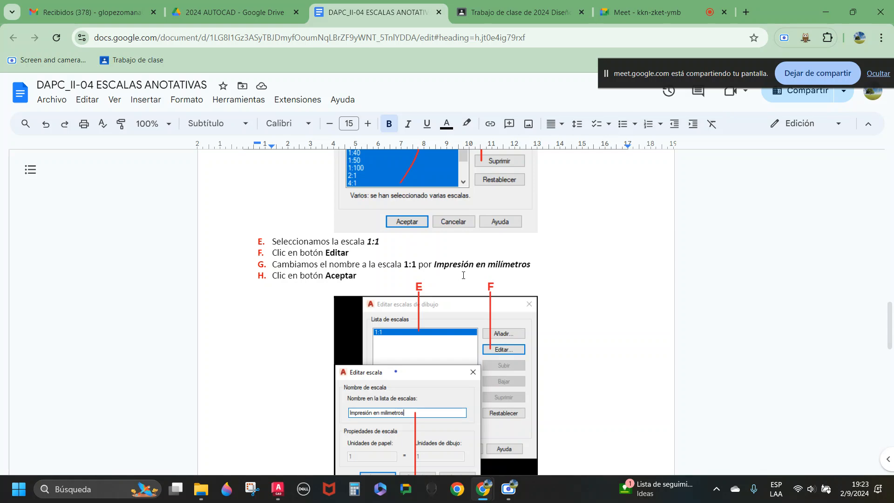
{"action": "scroll", "coordinate": [464, 275], "scroll_direction": "down", "scroll_amount": 9}
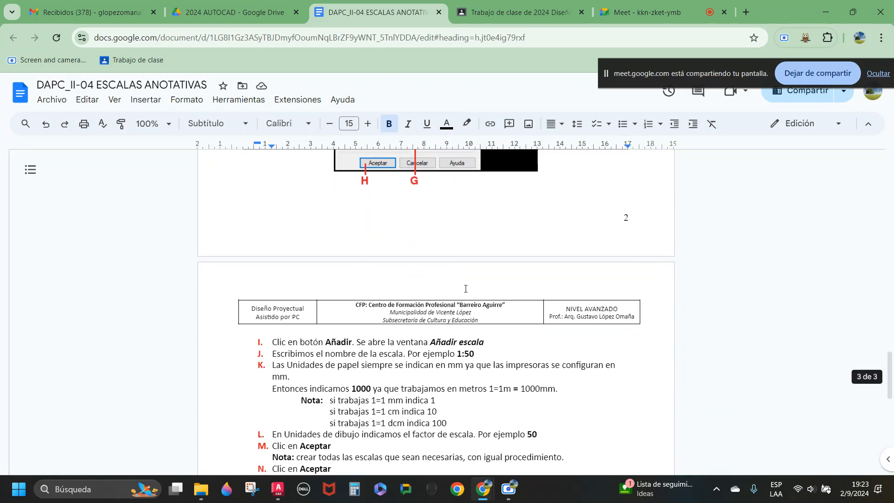
{"action": "scroll", "coordinate": [466, 289], "scroll_direction": "down", "scroll_amount": 3}
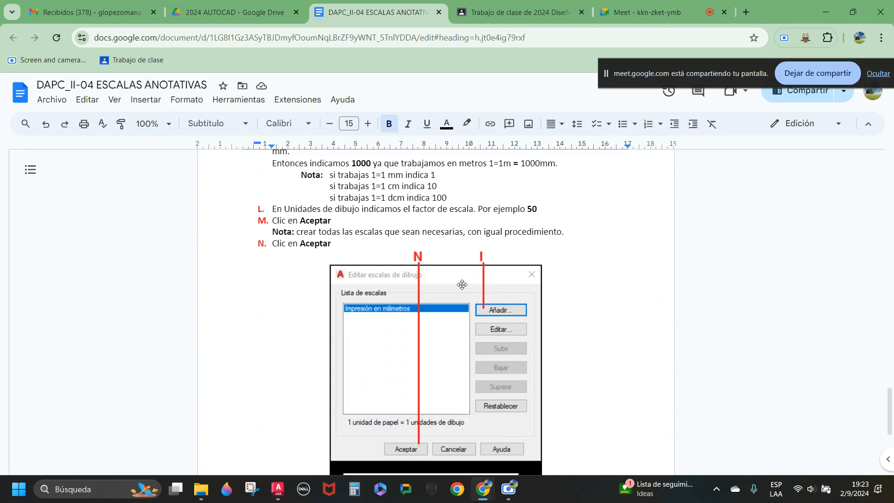
Step: Highlight the paper unit values 10 for cm and 100 for dcm in step K's note and compare them with the Añadir escala example
{"action": "left_click", "coordinate": [372, 175]}
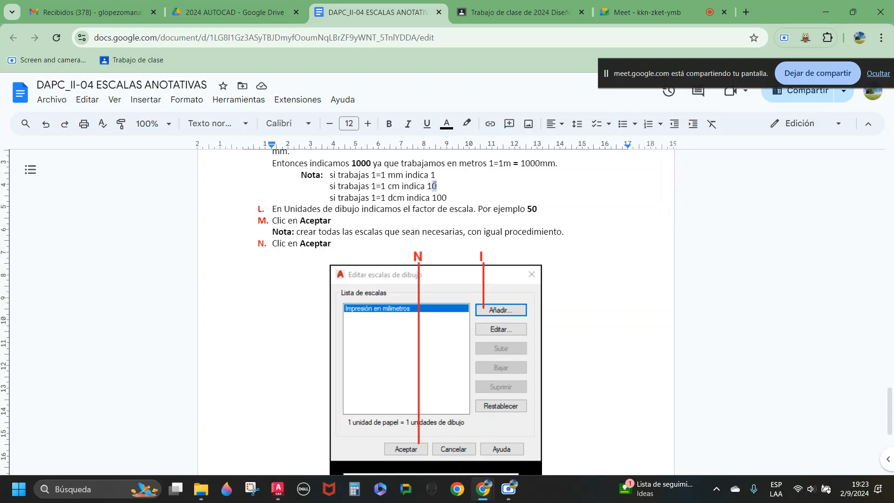
{"action": "left_click_drag", "start_coordinate": [438, 185], "coordinate": [426, 190]}
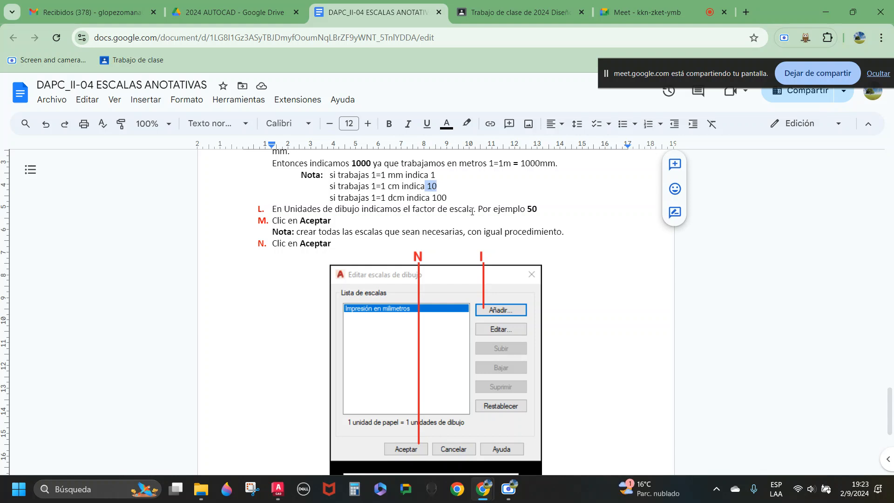
{"action": "left_click_drag", "start_coordinate": [445, 198], "coordinate": [432, 198]}
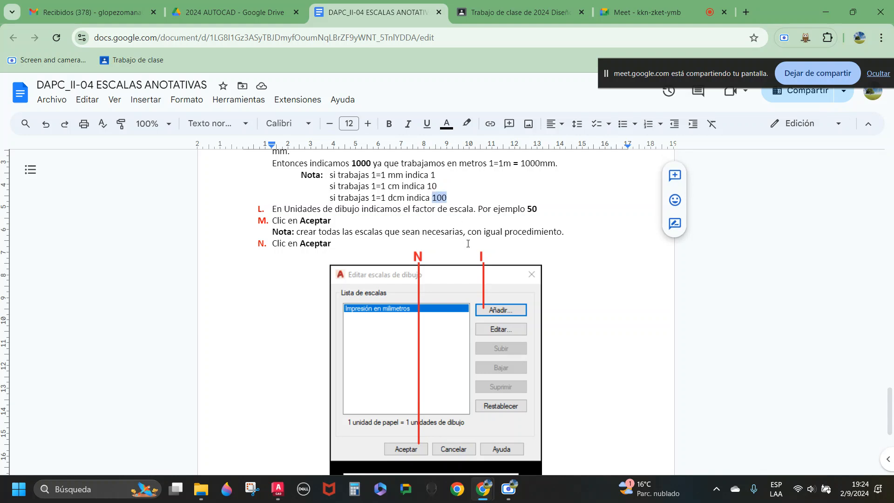
{"action": "scroll", "coordinate": [457, 314], "scroll_direction": "down", "scroll_amount": 3}
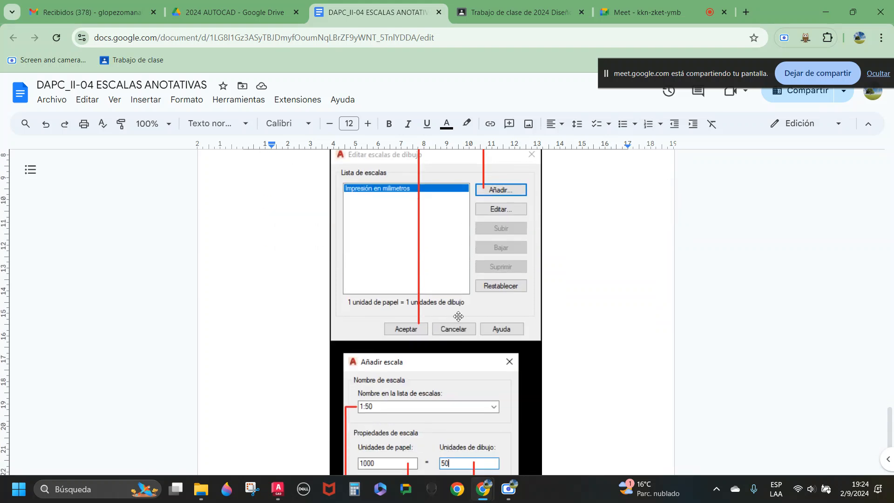
{"action": "scroll", "coordinate": [388, 445], "scroll_direction": "down", "scroll_amount": 1}
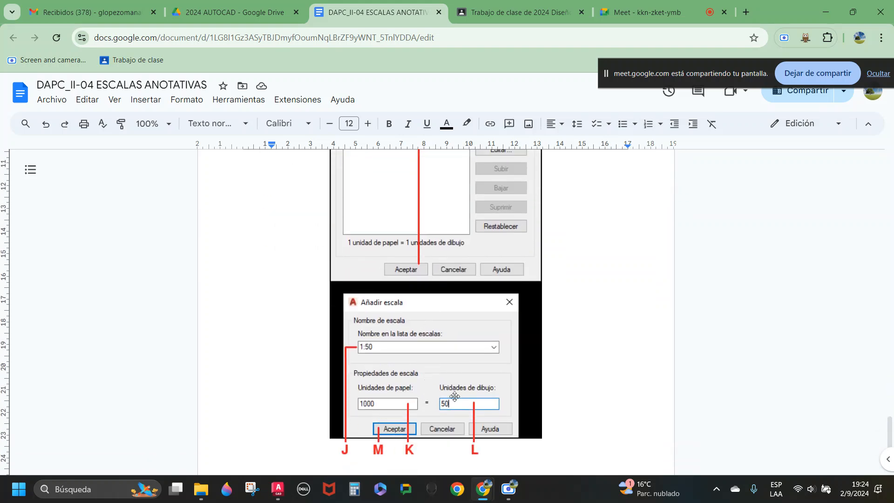
{"action": "scroll", "coordinate": [480, 294], "scroll_direction": "up", "scroll_amount": 5}
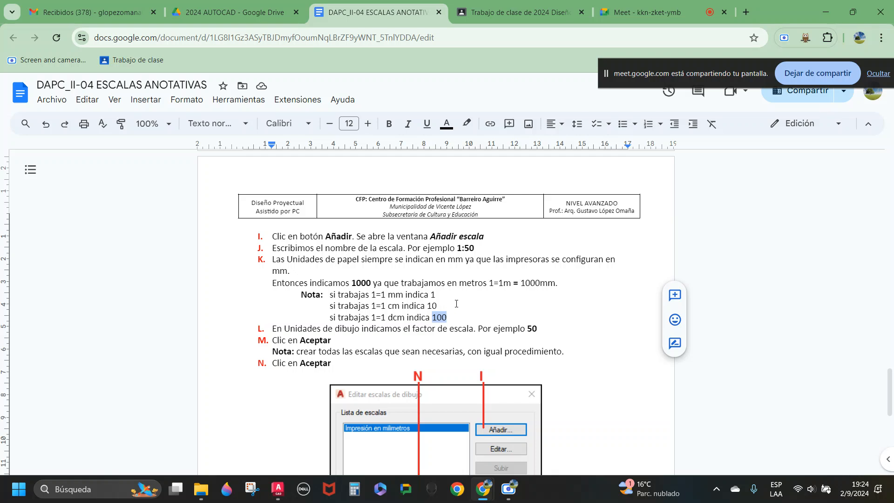
{"action": "left_click_drag", "start_coordinate": [428, 295], "coordinate": [447, 319]}
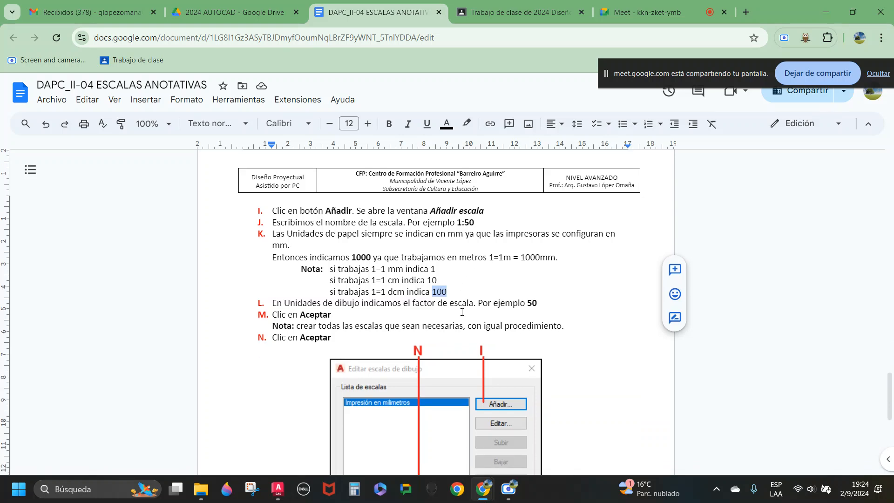
{"action": "scroll", "coordinate": [448, 317], "scroll_direction": "down", "scroll_amount": 6}
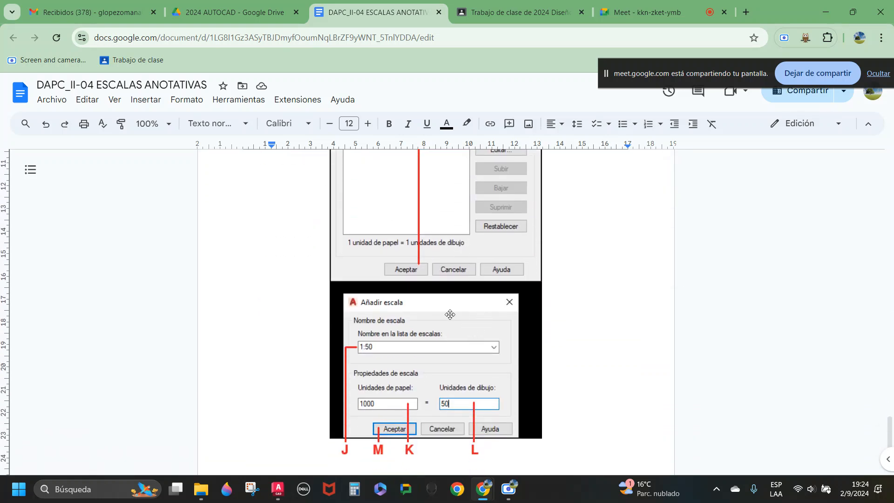
Step: Switch to the CASA LADRILLO PB PASO A PASO A drawing in AutoCAD and limit annotation visibility to objects supporting the current scale
{"action": "mouse_move", "coordinate": [280, 492]}
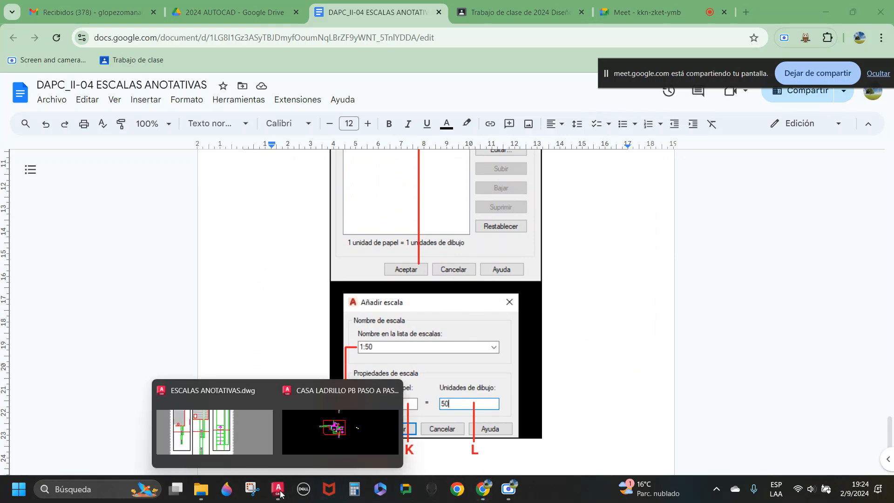
{"action": "left_click", "coordinate": [323, 433]}
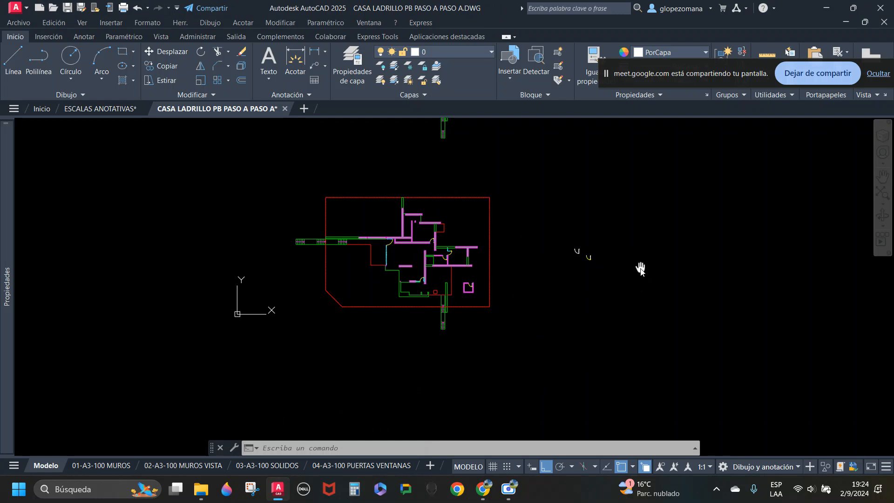
{"action": "middle_click_drag", "start_coordinate": [638, 266], "coordinate": [615, 244]}
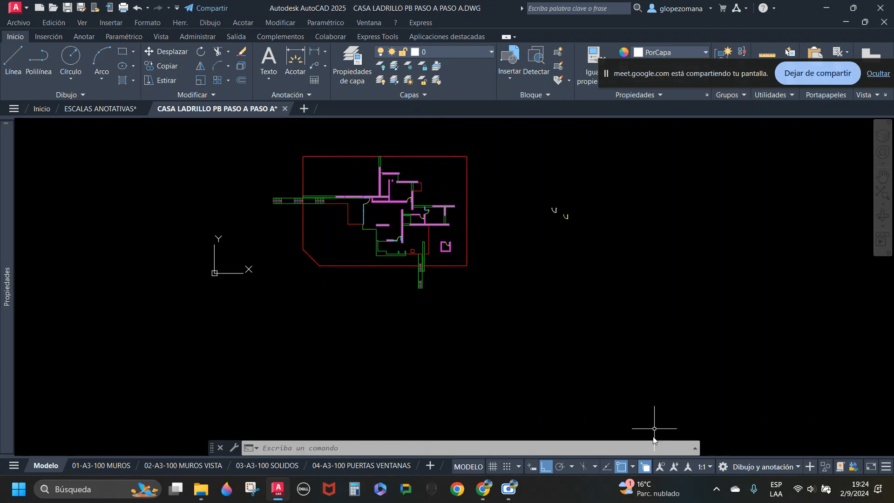
{"action": "left_click", "coordinate": [673, 467]}
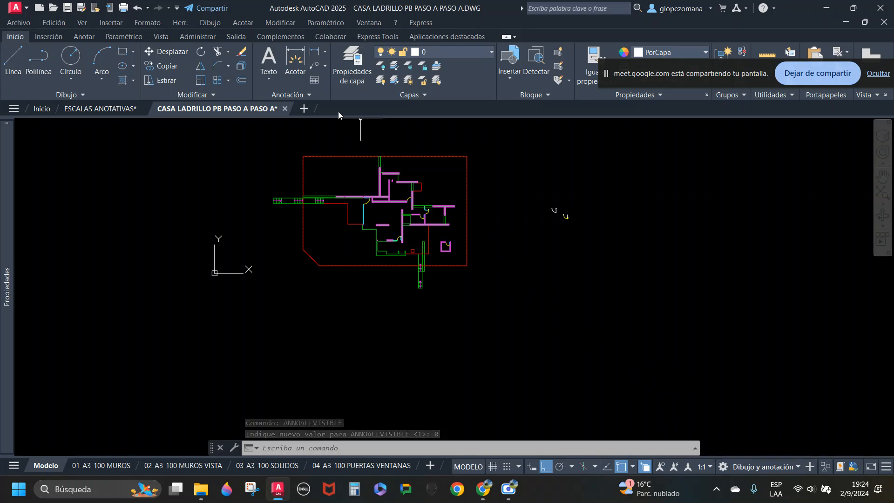
Step: Create a new drawing and bring its full column of sample lines into view
{"action": "left_click", "coordinate": [304, 109]}
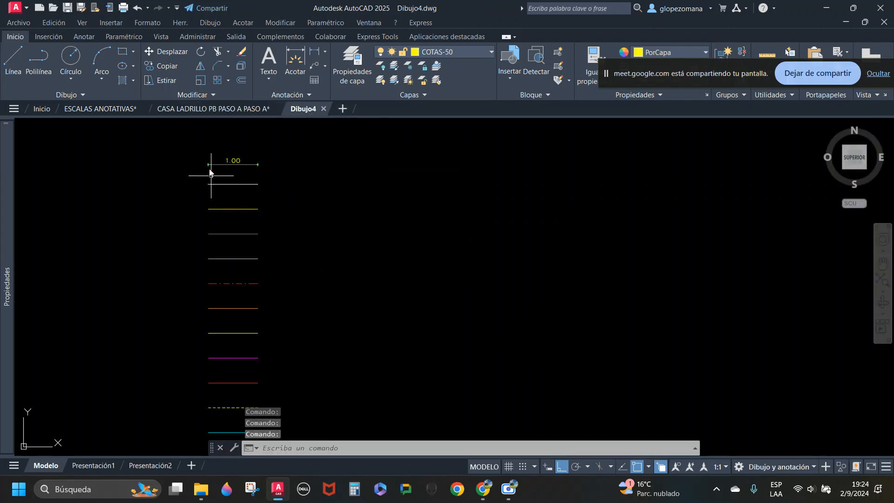
{"action": "scroll", "coordinate": [365, 203], "scroll_direction": "down", "scroll_amount": 5}
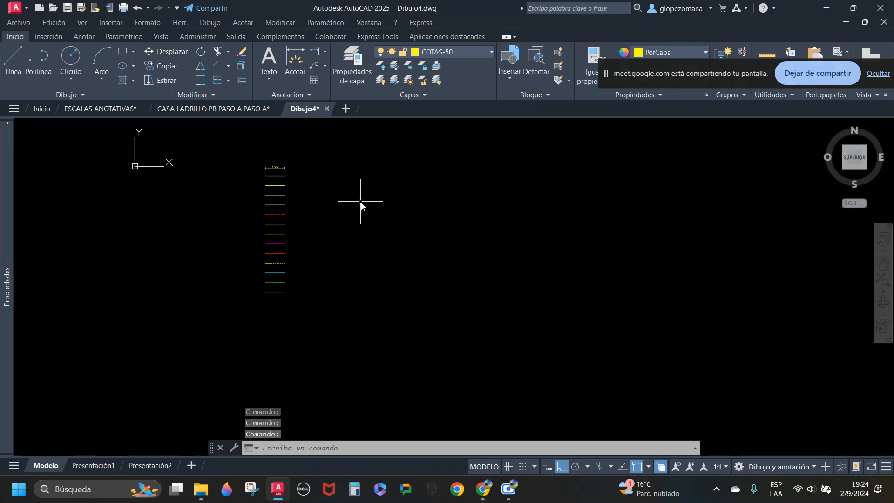
{"action": "middle_click_drag", "start_coordinate": [362, 200], "coordinate": [353, 252]}
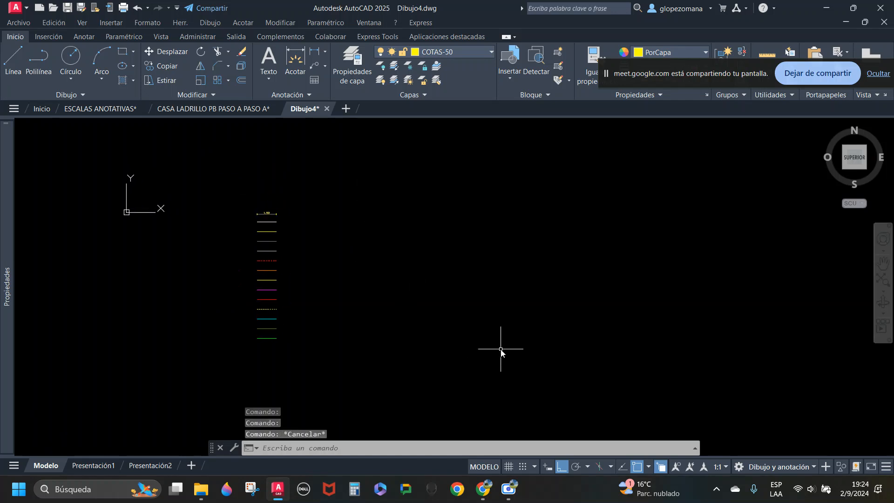
Step: Demonstrate annotation visibility and automatic scale addition by switching both on, viewing the annotation scale list, and switching both off
{"action": "left_click", "coordinate": [676, 467]}
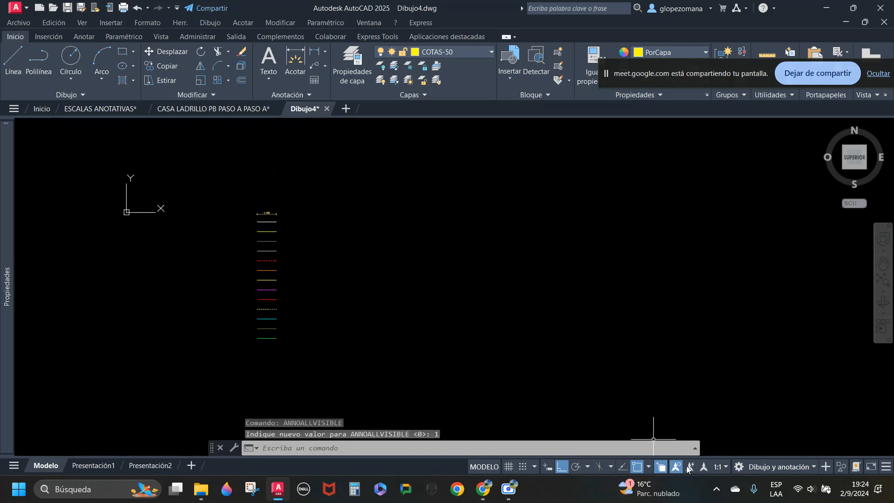
{"action": "left_click", "coordinate": [690, 467]}
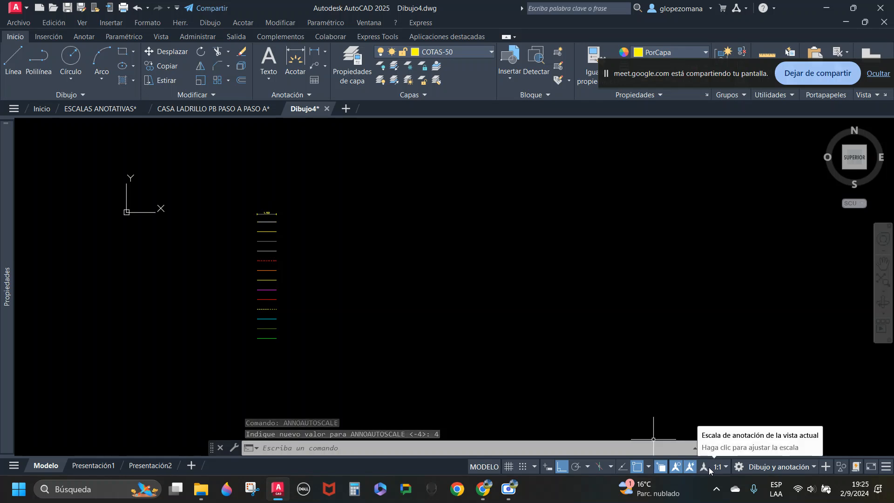
{"action": "left_click", "coordinate": [704, 470]}
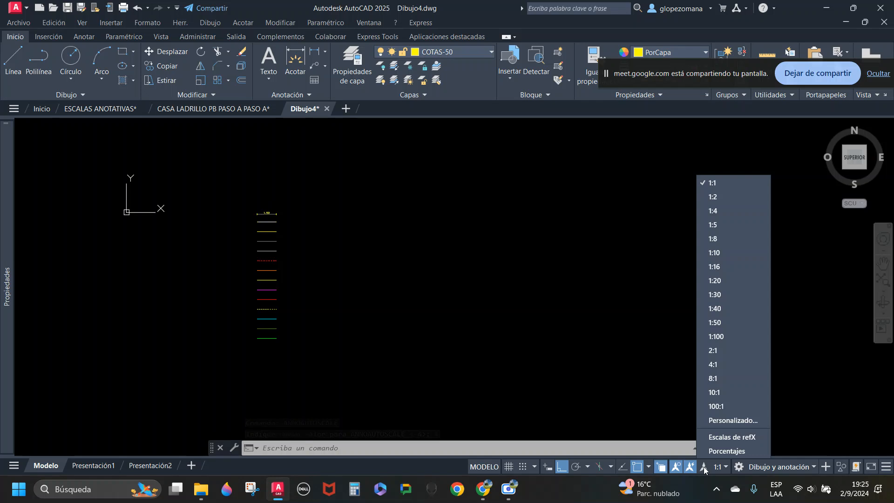
{"action": "left_click", "coordinate": [725, 470]}
{"action": "left_click", "coordinate": [725, 470]}
{"action": "left_click", "coordinate": [750, 184]}
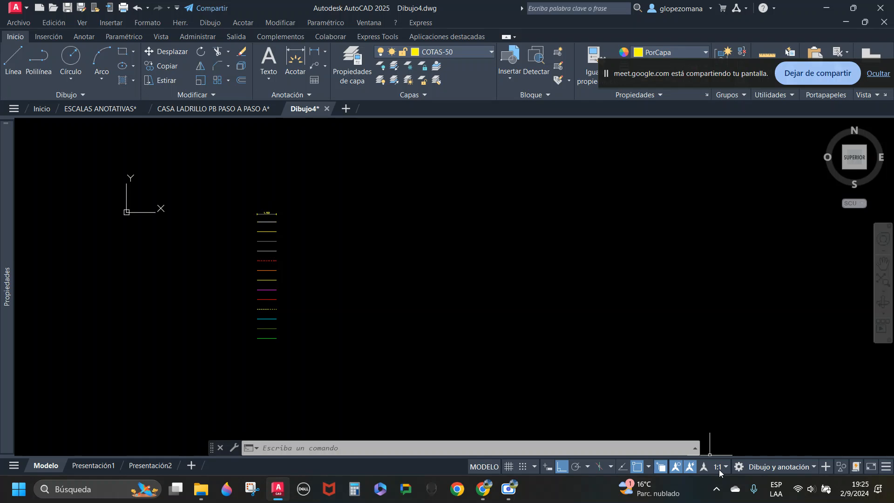
{"action": "left_click", "coordinate": [690, 468]}
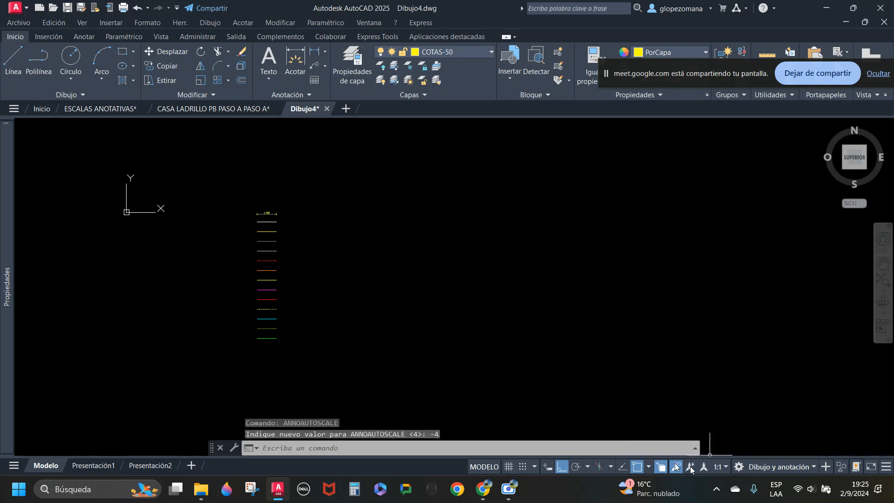
{"action": "left_click", "coordinate": [675, 466]}
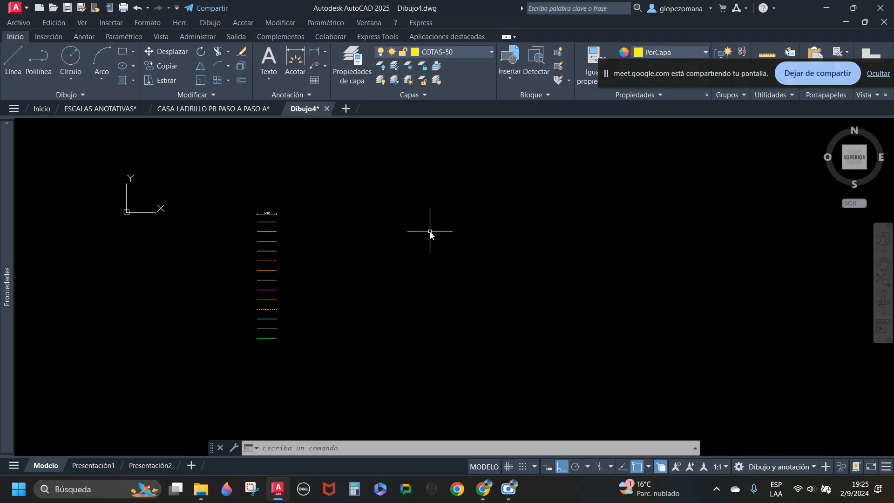
Step: Examine the default annotation scales and their custom scale list editor, leaving the list unedited
{"action": "left_click", "coordinate": [726, 468]}
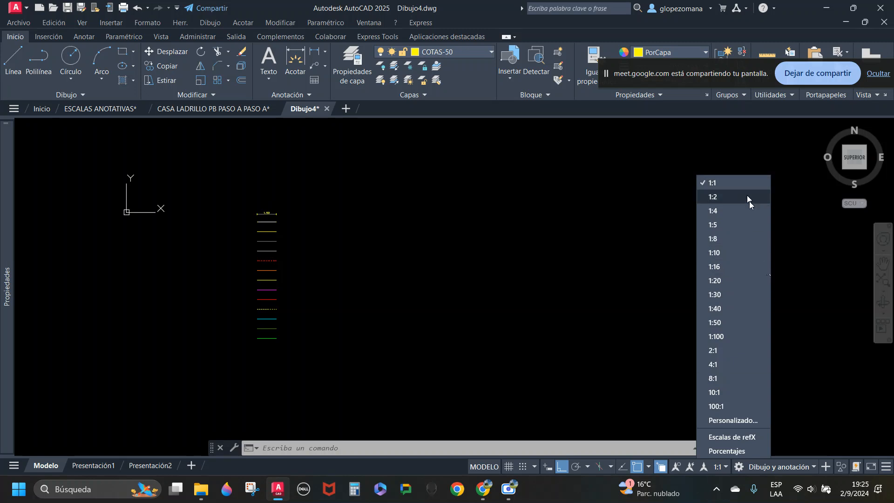
{"action": "left_click", "coordinate": [737, 421]}
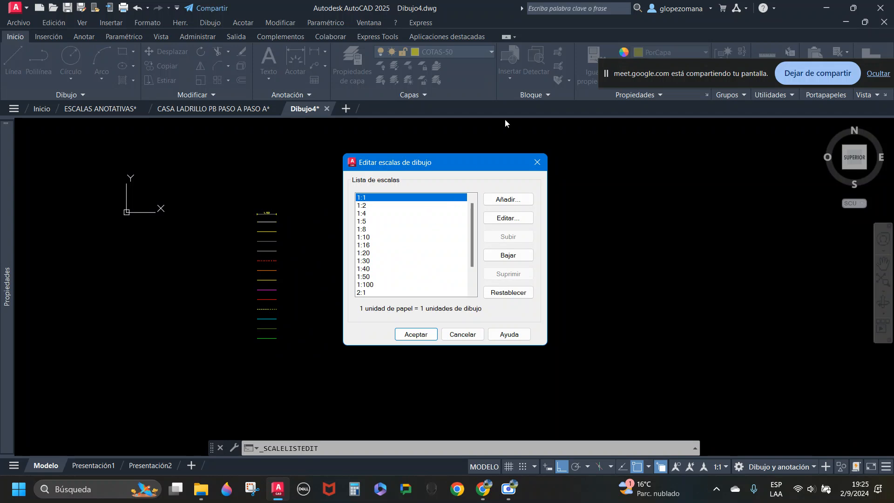
{"action": "key", "text": "Escape"}
Step: Examine the sample dimension and the line below it at the head of the column, leaving nothing selected
{"action": "scroll", "coordinate": [249, 219], "scroll_direction": "up", "scroll_amount": 5}
{"action": "left_click", "coordinate": [318, 193]}
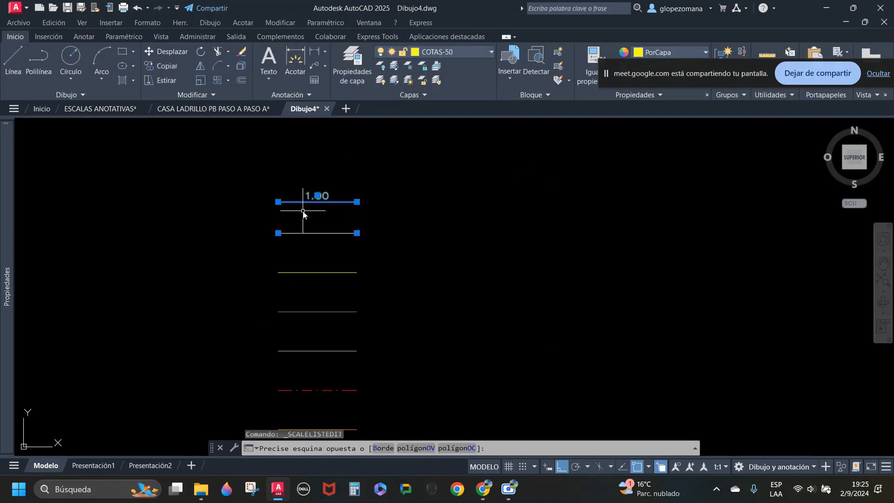
{"action": "left_click", "coordinate": [379, 194]}
{"action": "key", "text": "Escape"}
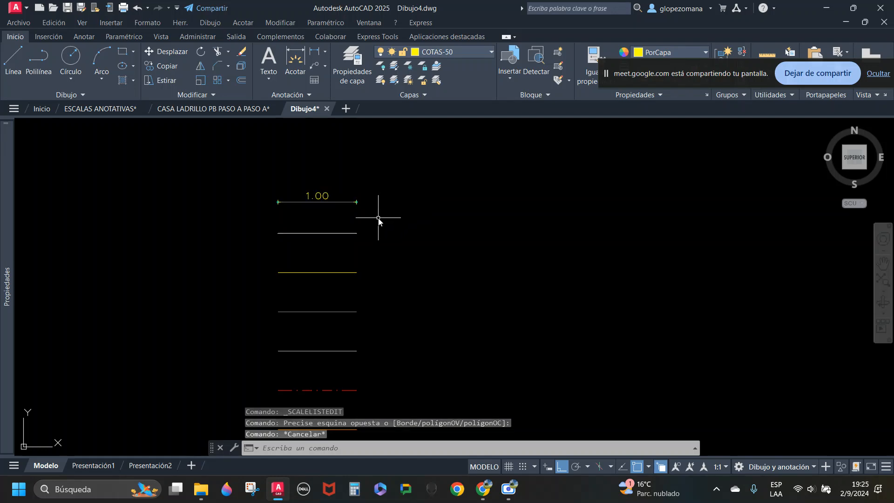
Step: Demonstrate annotation visibility in the CASA LADRILLO PB PASO A PASO A drawing by showing annotations at all scales and hiding them again
{"action": "left_click", "coordinate": [246, 110]}
{"action": "scroll", "coordinate": [403, 213], "scroll_direction": "up", "scroll_amount": 2}
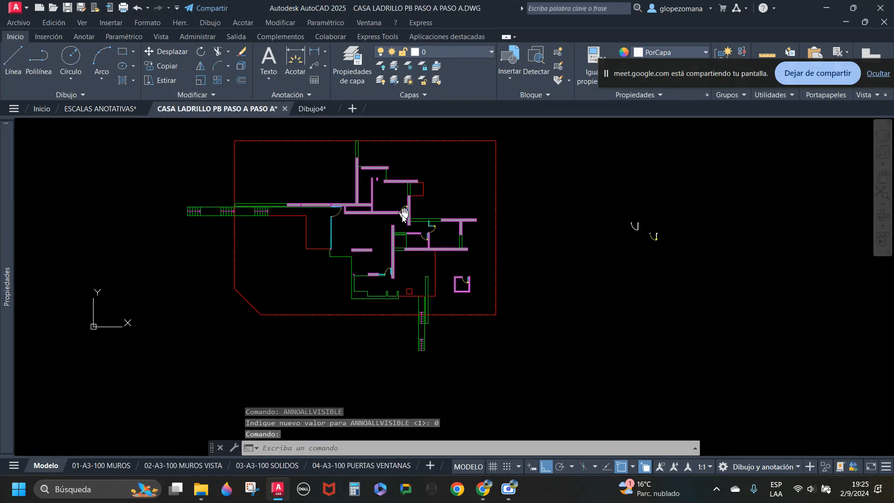
{"action": "middle_click_drag", "start_coordinate": [403, 213], "coordinate": [366, 230]}
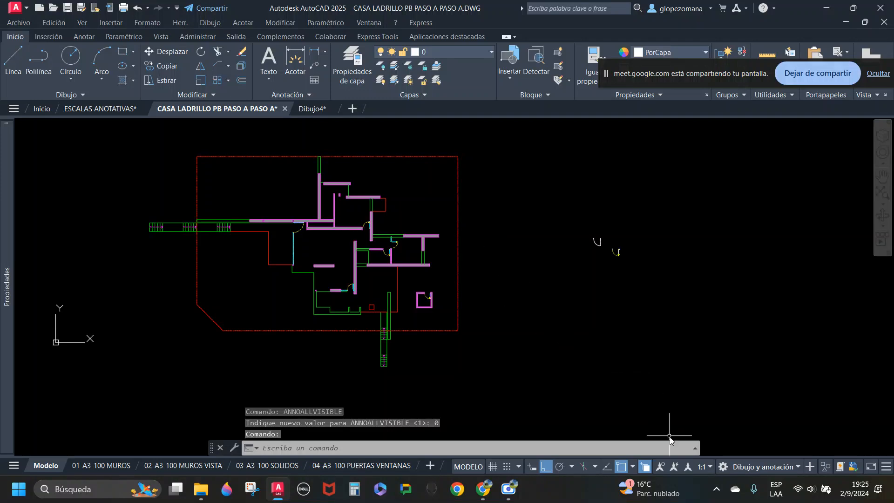
{"action": "left_click", "coordinate": [660, 467]}
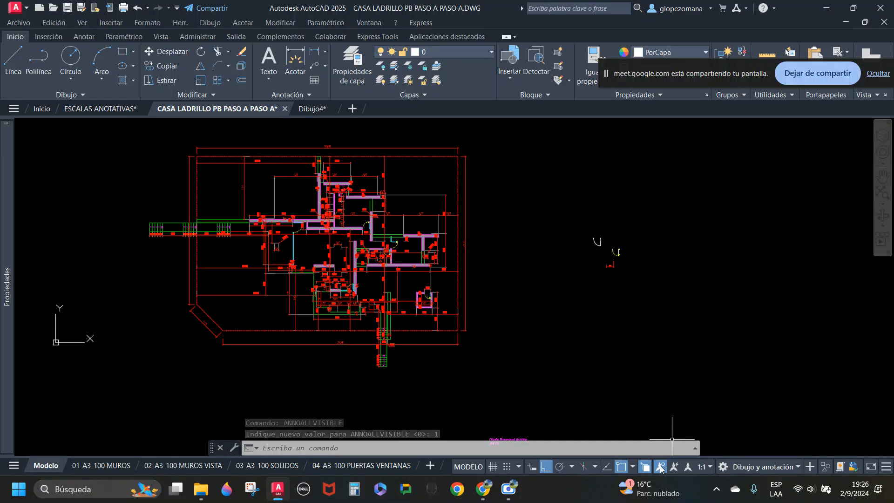
{"action": "left_click", "coordinate": [661, 467]}
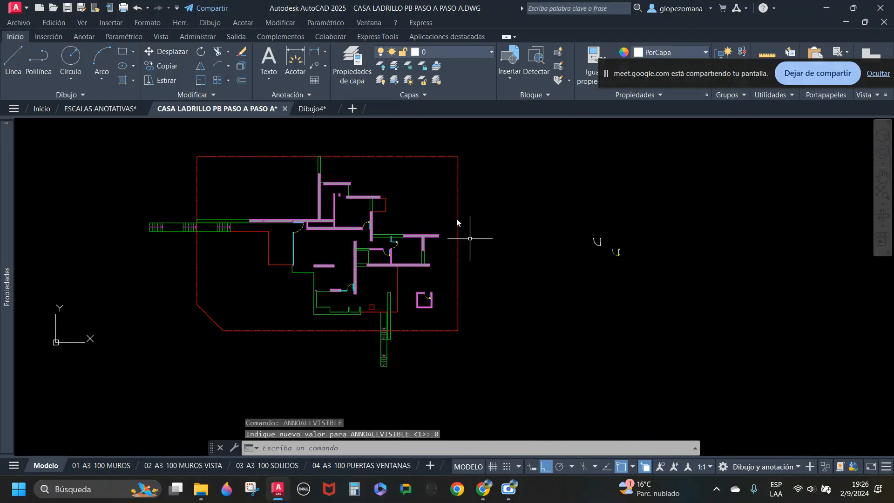
Step: Return to the Dibujo4 drawing and open its custom scale list for editing
{"action": "left_click", "coordinate": [321, 109]}
{"action": "scroll", "coordinate": [386, 192], "scroll_direction": "down", "scroll_amount": 4}
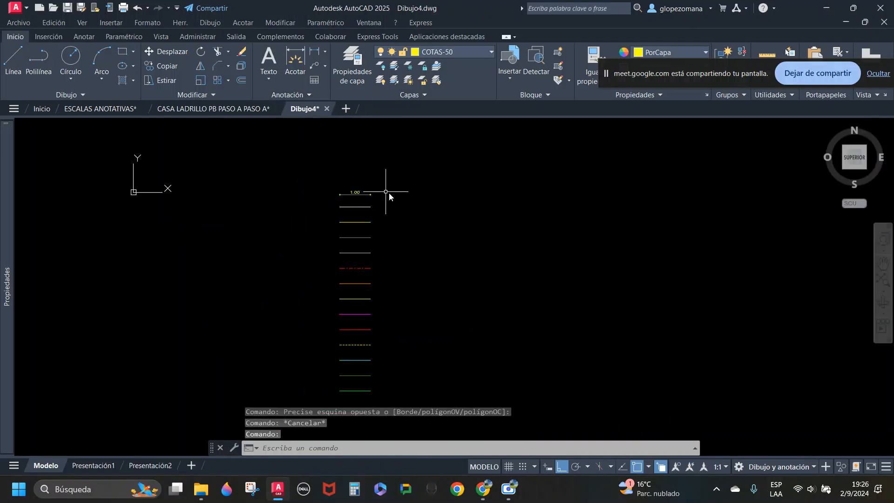
{"action": "left_click", "coordinate": [289, 182]}
{"action": "left_click", "coordinate": [288, 182]}
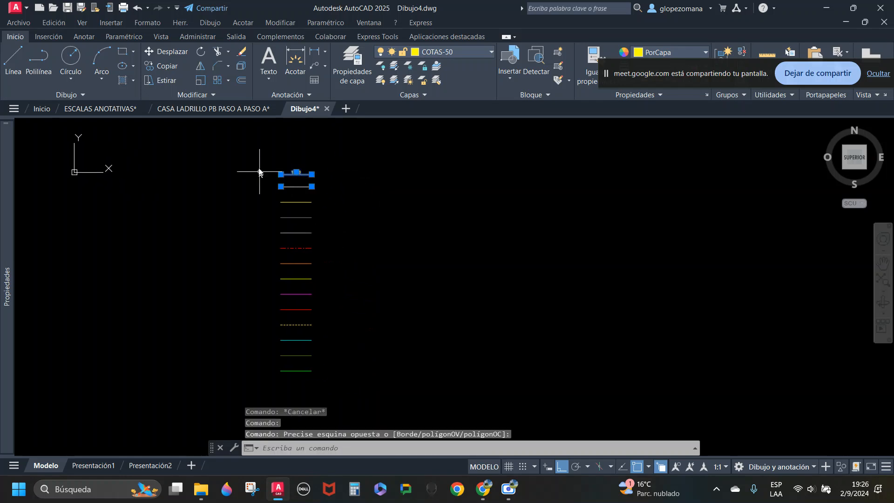
{"action": "key", "text": "Escape"}
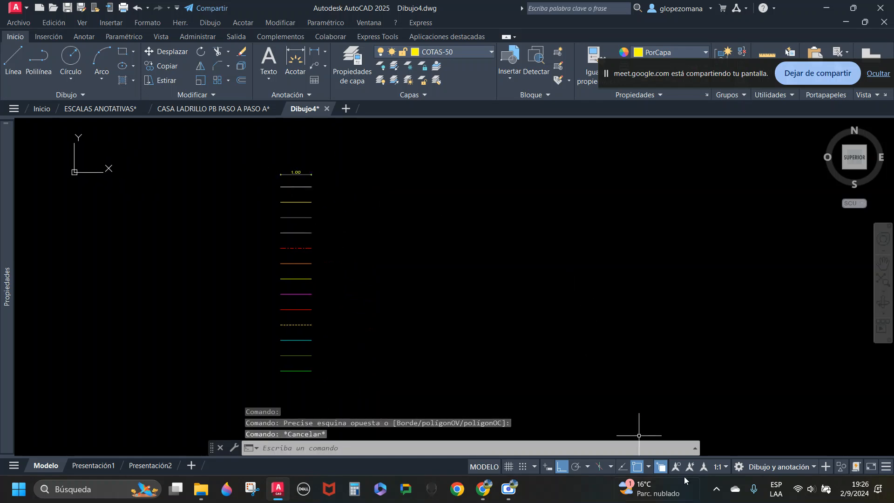
{"action": "left_click", "coordinate": [721, 466]}
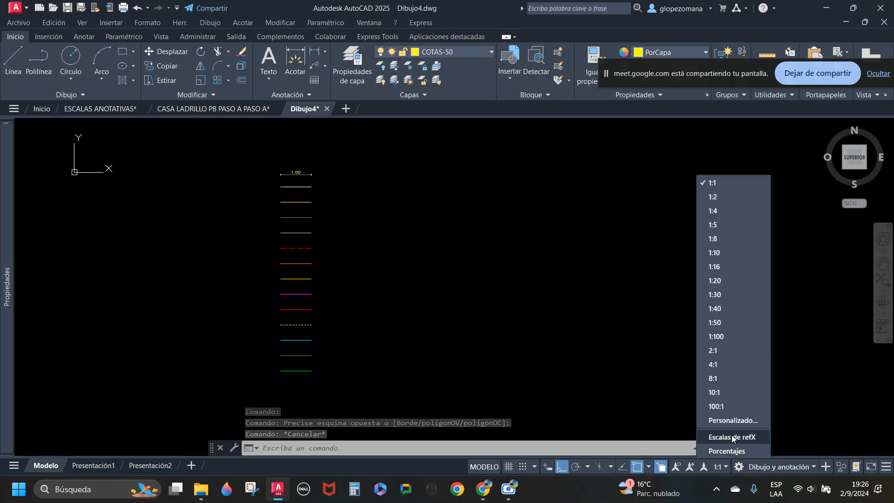
{"action": "left_click", "coordinate": [734, 422]}
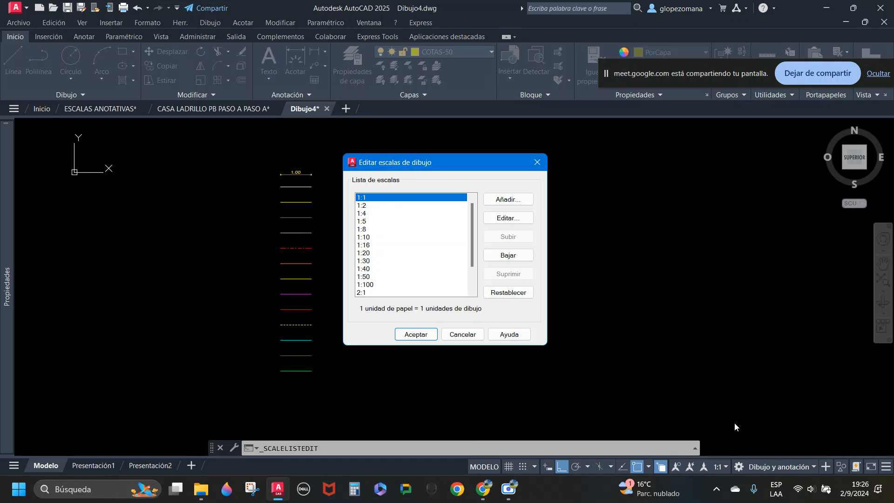
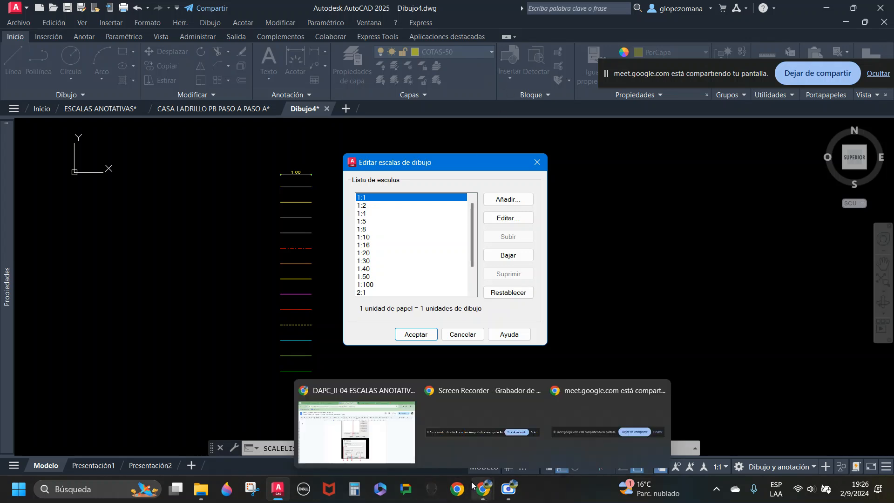
Step: Switch to the DAPC_II-04 ESCALAS ANOTATIVAS document in Chrome and examine the instructions for deleting the default scales and renaming 1:1
{"action": "mouse_move", "coordinate": [483, 488]}
{"action": "left_click", "coordinate": [354, 419]}
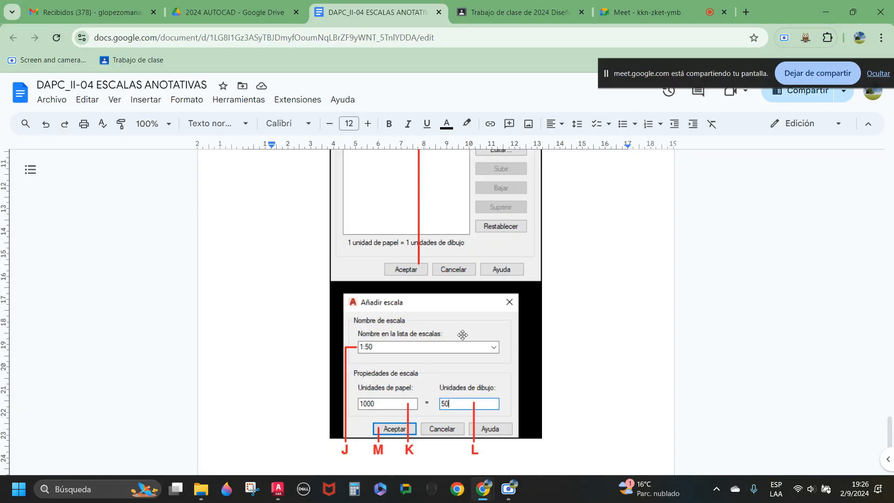
{"action": "scroll", "coordinate": [473, 330], "scroll_direction": "up", "scroll_amount": 15}
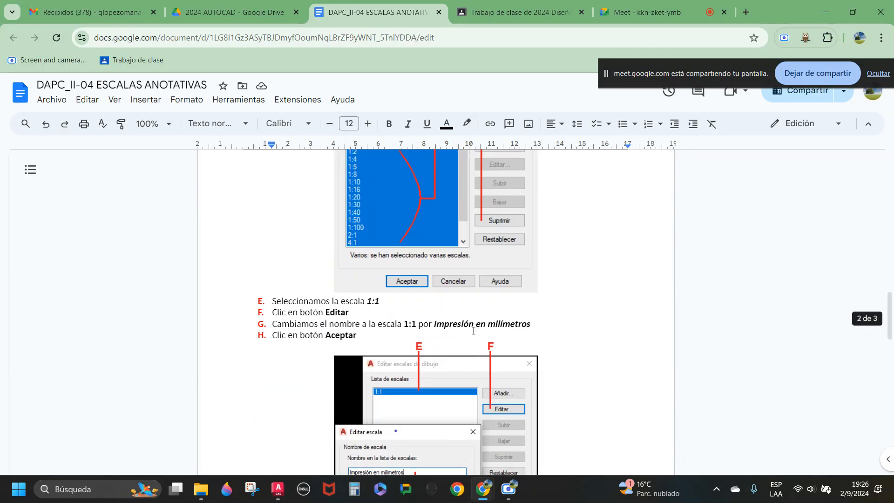
{"action": "scroll", "coordinate": [471, 307], "scroll_direction": "up", "scroll_amount": 3}
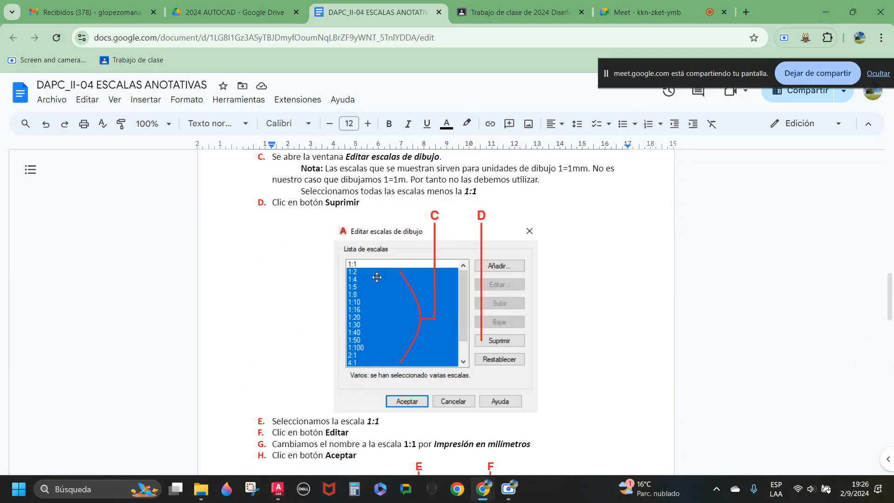
{"action": "scroll", "coordinate": [422, 298], "scroll_direction": "down", "scroll_amount": 2}
{"action": "scroll", "coordinate": [417, 281], "scroll_direction": "down", "scroll_amount": 2}
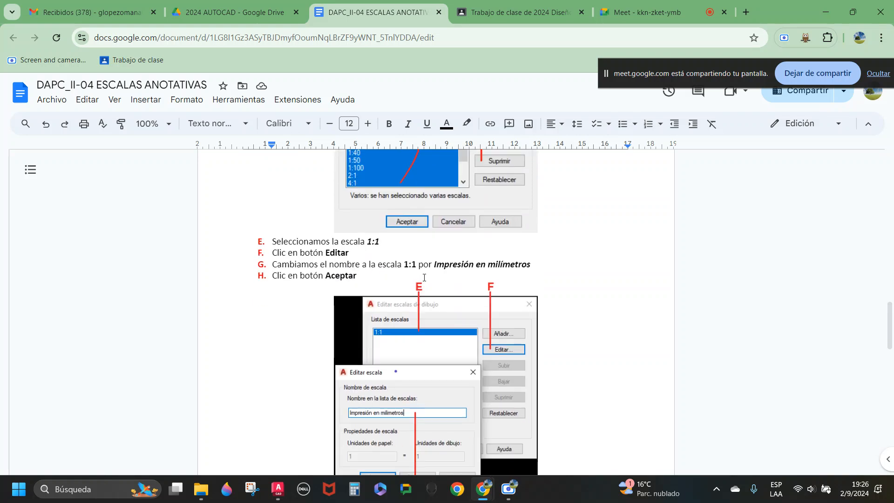
{"action": "scroll", "coordinate": [424, 278], "scroll_direction": "down", "scroll_amount": 1}
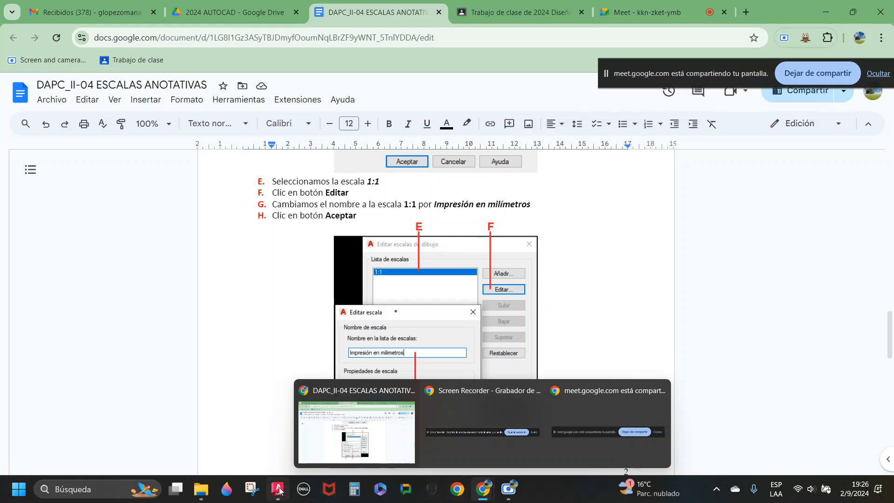
Step: Switch to AutoCAD and delete every scale from 1:2 through 100:1 in the drawing scale list, keeping only 1:1
{"action": "mouse_move", "coordinate": [278, 488]}
{"action": "left_click", "coordinate": [352, 432]}
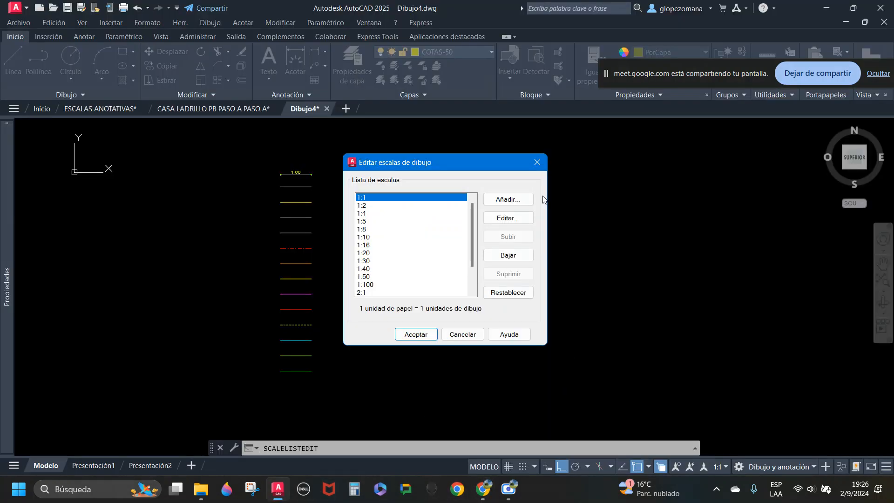
{"action": "left_click", "coordinate": [373, 208]}
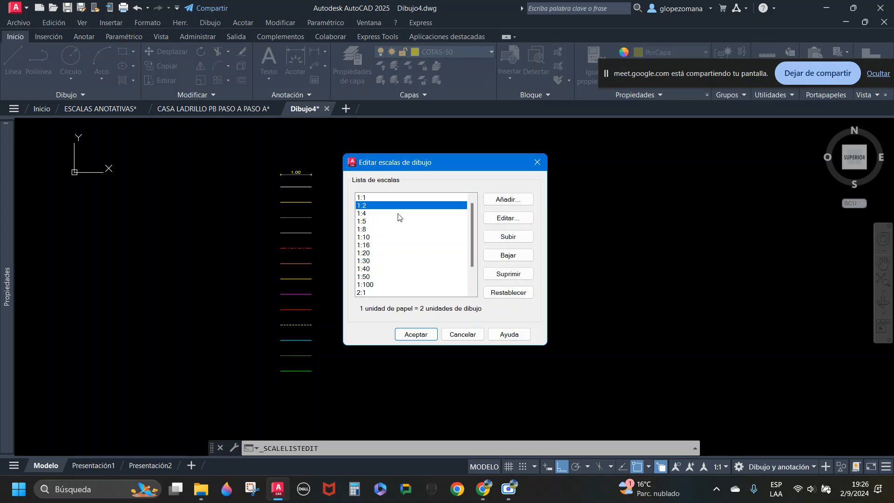
{"action": "scroll", "coordinate": [403, 217], "scroll_direction": "down", "scroll_amount": 2}
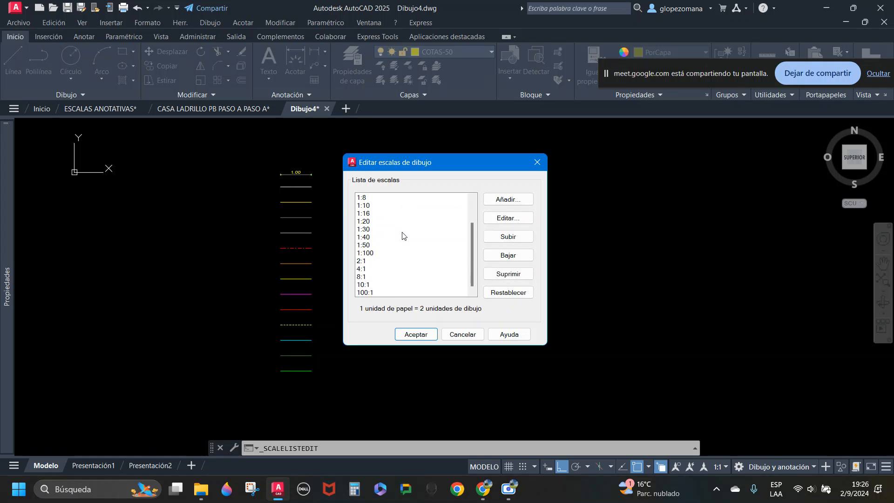
{"action": "left_click", "coordinate": [372, 293], "text": "shift"}
{"action": "left_click", "coordinate": [508, 274]}
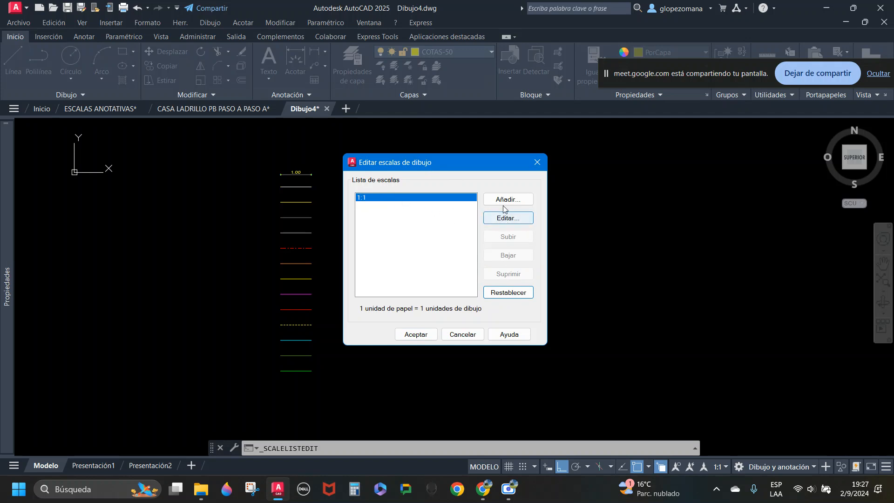
Step: Rename the 1:1 scale as "Impresión en milímetros"
{"action": "left_click", "coordinate": [509, 219]}
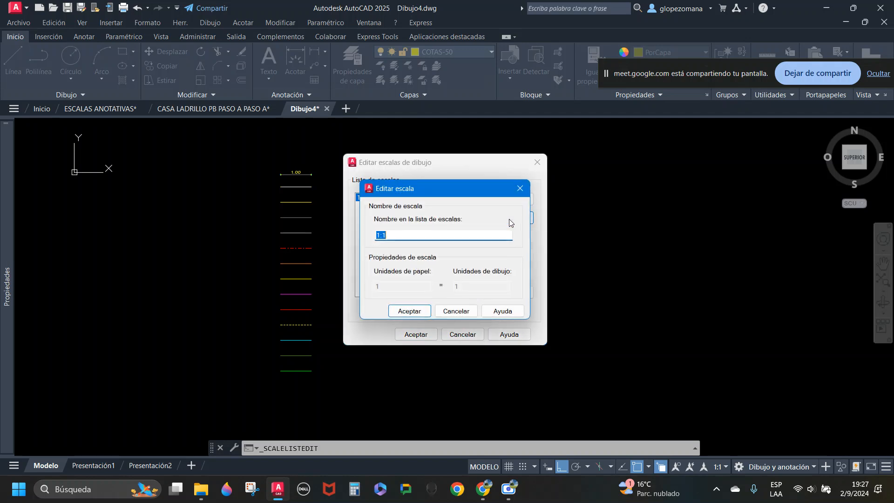
{"action": "type", "text": "iMPRES"}
{"action": "key", "text": "BackSpace"}
{"action": "key", "text": "BackSpace"}
{"action": "key", "text": "BackSpace"}
{"action": "key", "text": "BackSpace"}
{"action": "key", "text": "BackSpace"}
{"action": "key", "text": "BackSpace"}
{"action": "type", "text": "Impresión en milímetros"}
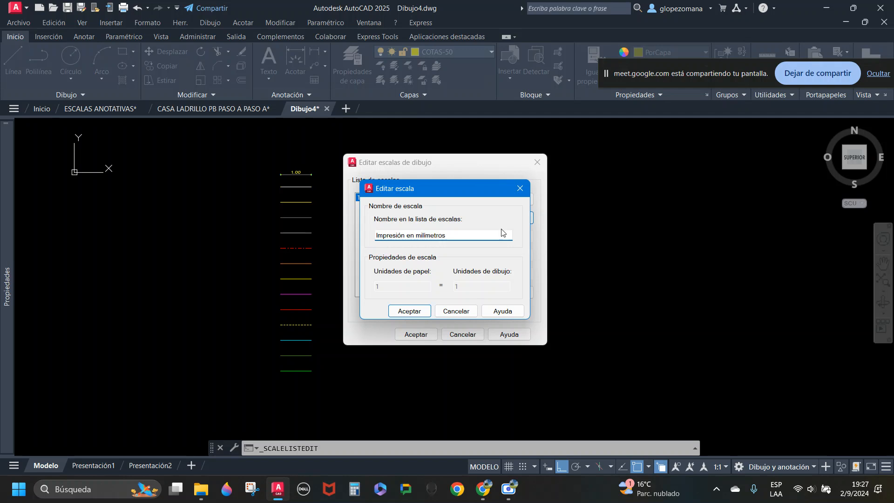
{"action": "left_click", "coordinate": [416, 309]}
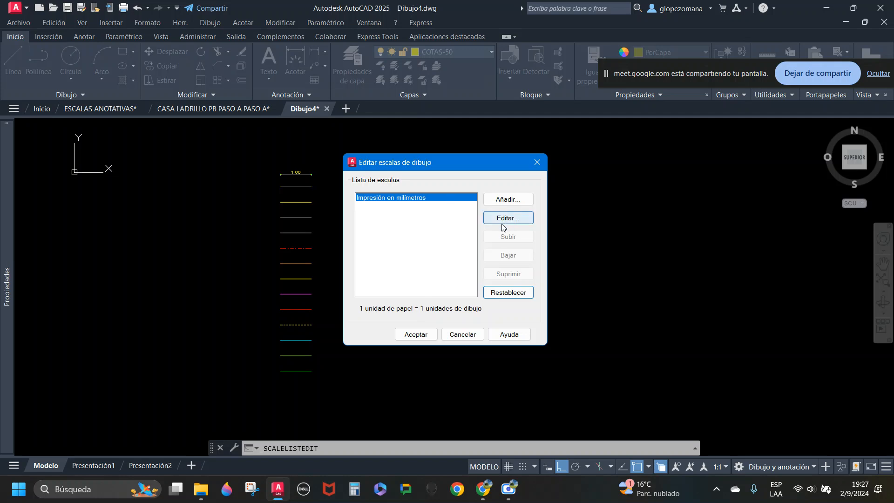
Step: Add a scale named 1:200 with 1000 paper units equal to 200 drawing units
{"action": "left_click", "coordinate": [501, 200]}
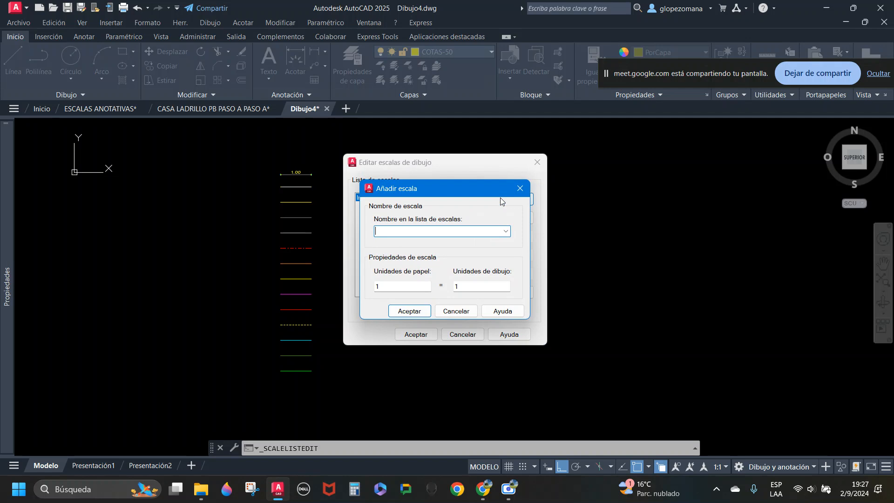
{"action": "type", "text": "1:200"}
{"action": "left_click", "coordinate": [396, 289]}
{"action": "type", "text": "000"}
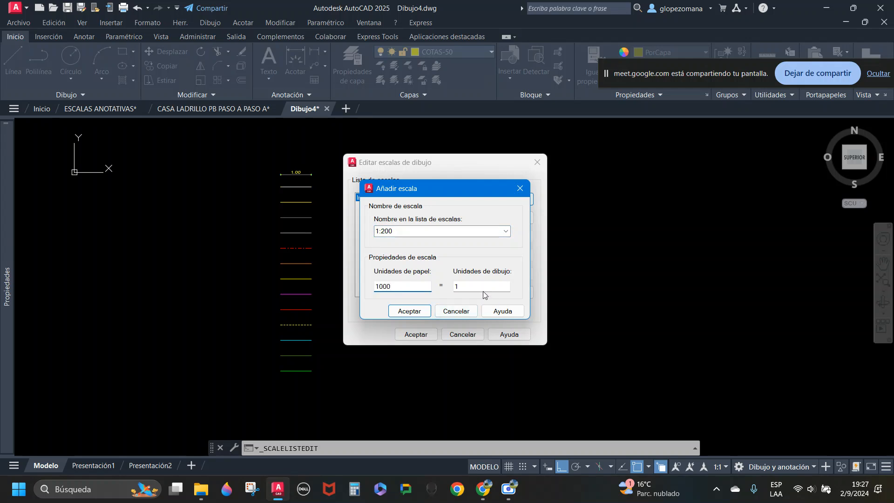
{"action": "key", "text": "Tab"}
{"action": "type", "text": "200"}
{"action": "left_click", "coordinate": [421, 311]}
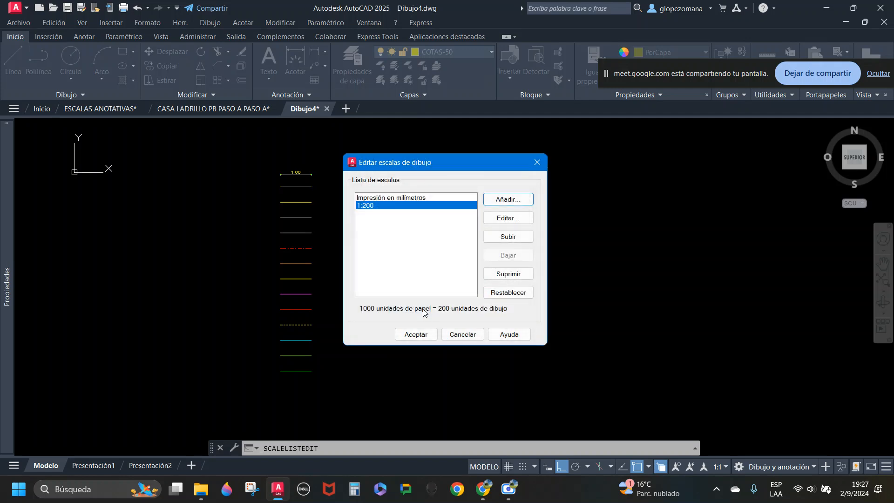
Step: Add a scale named 1:100 with 1000 paper units equal to 100 drawing units
{"action": "left_click", "coordinate": [517, 201]}
{"action": "type", "text": "1:100"}
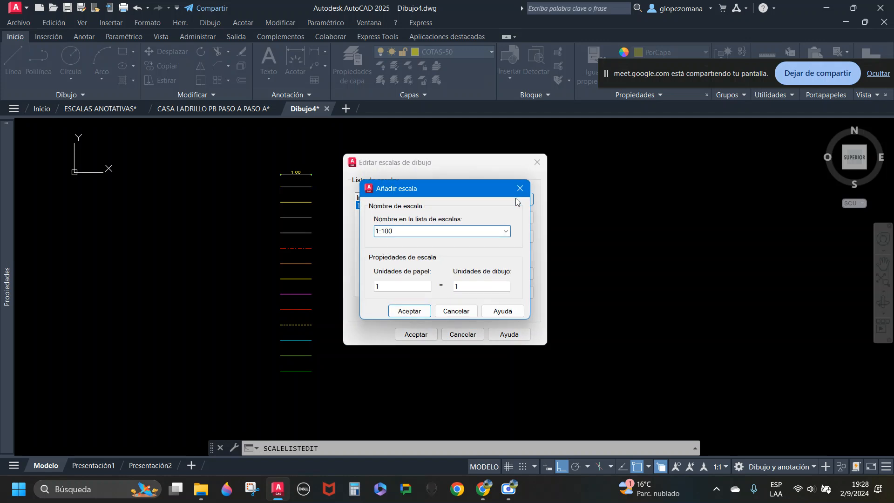
{"action": "left_click", "coordinate": [395, 288]}
{"action": "type", "text": "000"}
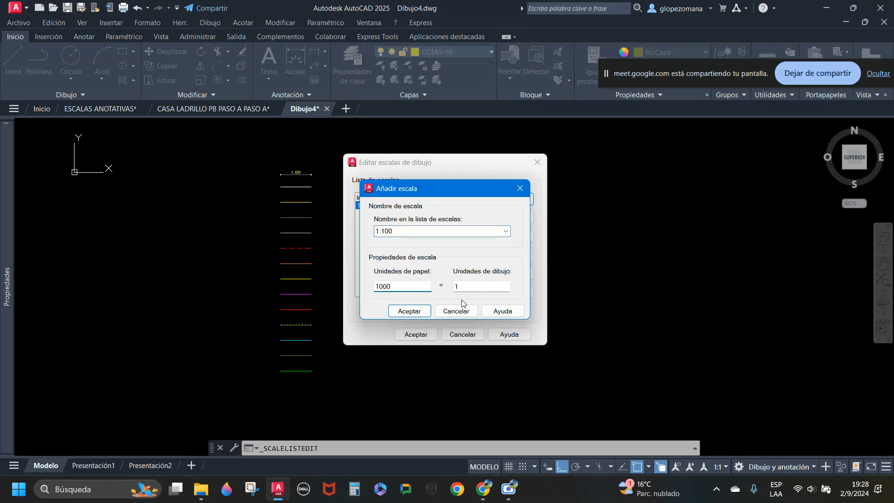
{"action": "left_click", "coordinate": [475, 288]}
{"action": "type", "text": "00"}
{"action": "left_click", "coordinate": [404, 312]}
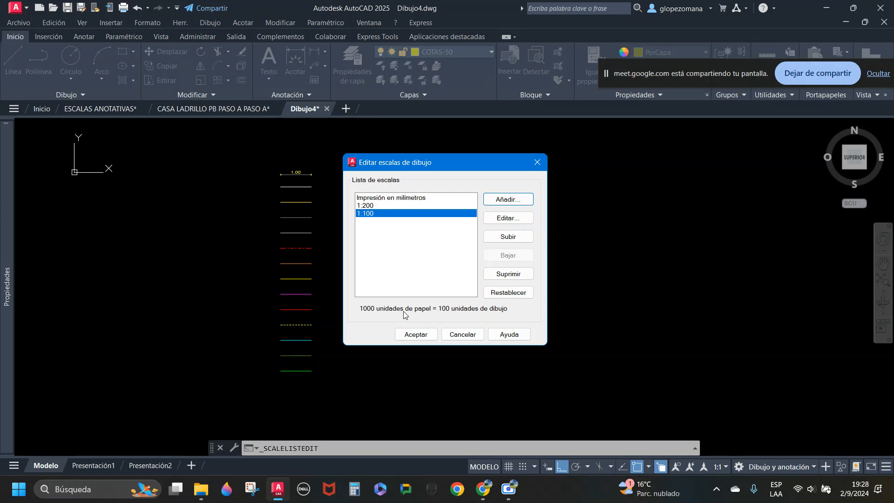
Step: Add a scale named 1:50 with 1000 paper units equal to 50 drawing units
{"action": "left_click", "coordinate": [514, 200]}
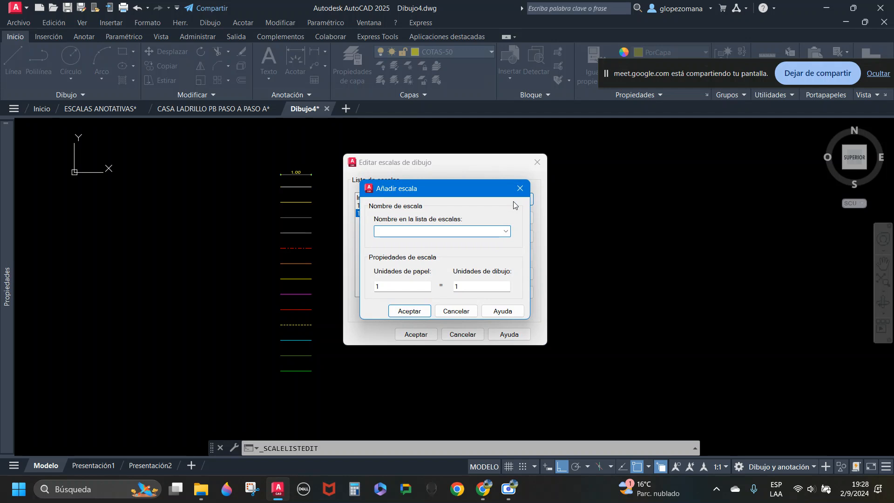
{"action": "type", "text": "1:50"}
{"action": "left_click", "coordinate": [404, 289]}
{"action": "type", "text": "000"}
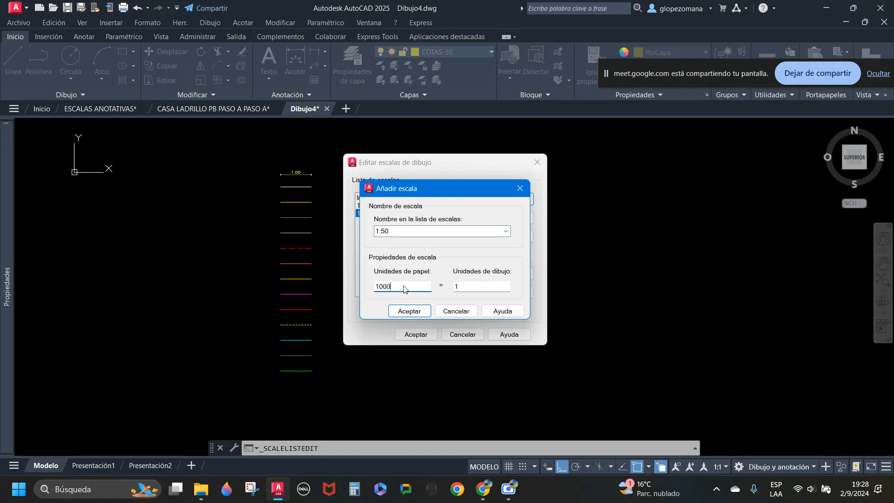
{"action": "key", "text": "Tab"}
{"action": "type", "text": "50"}
{"action": "left_click", "coordinate": [409, 311]}
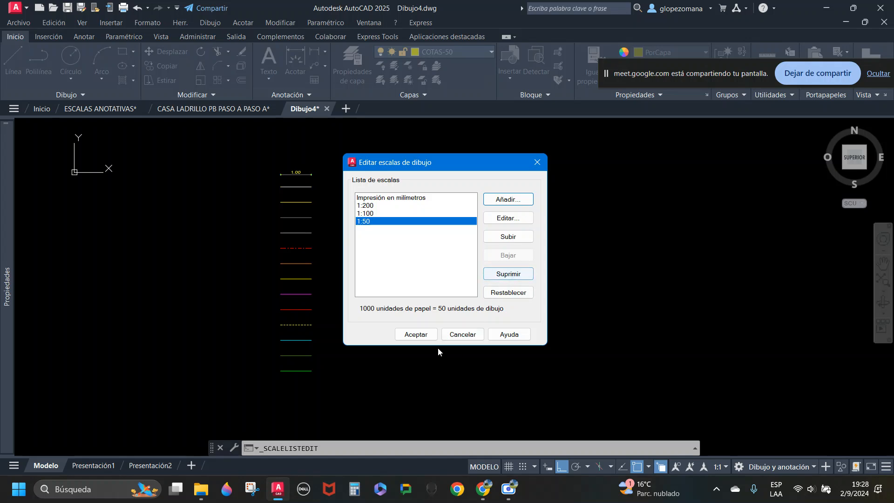
Step: Apply the edited scale list and review the annotation scales available in the drawing
{"action": "left_click", "coordinate": [417, 336]}
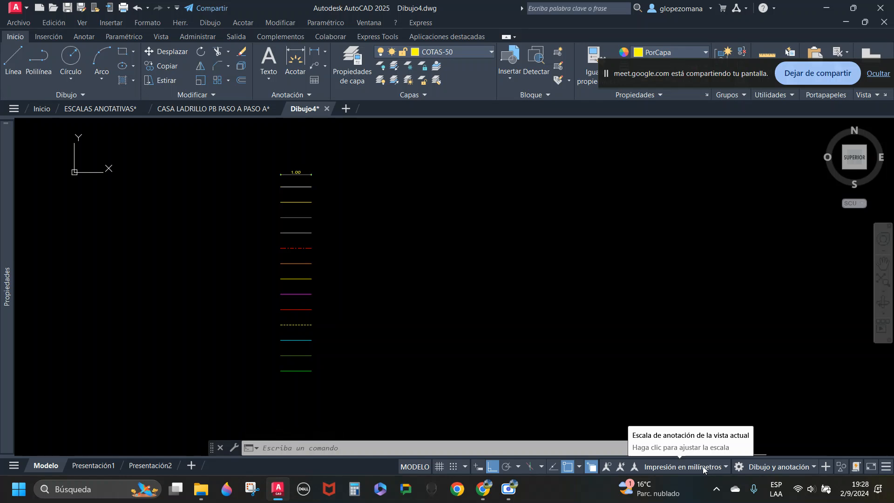
{"action": "left_click", "coordinate": [725, 467]}
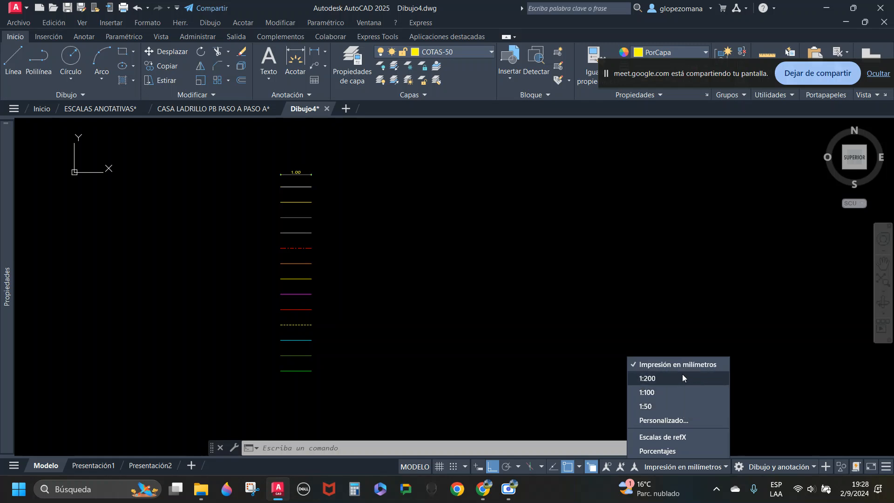
Step: Open the 2024 AUTOCAD EJERCICIOS AVANZADO drawing from the 2024 AUTOCAD folder inside 00 CURSO AUTOCAD 2D on drive D
{"action": "left_click", "coordinate": [599, 278]}
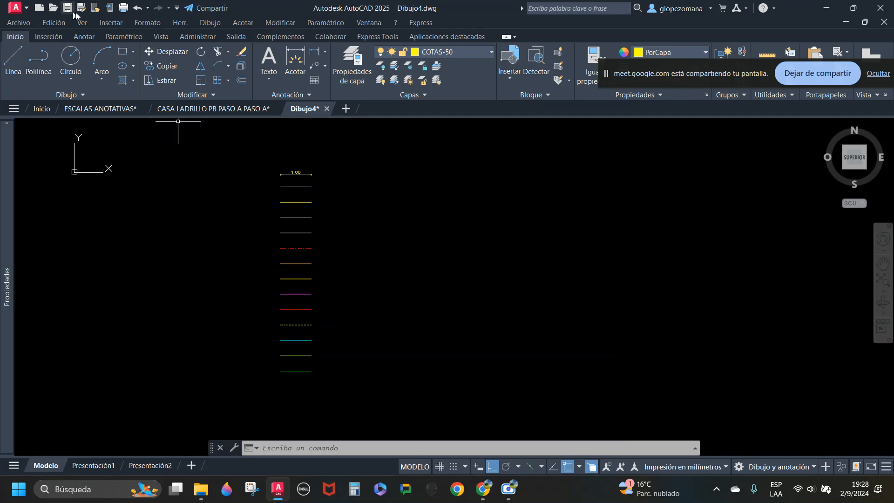
{"action": "left_click", "coordinate": [53, 9]}
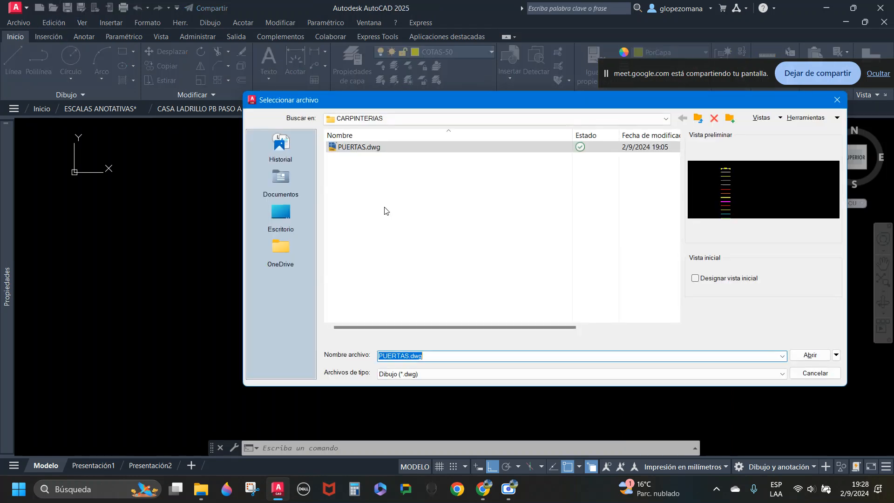
{"action": "left_click", "coordinate": [428, 117]}
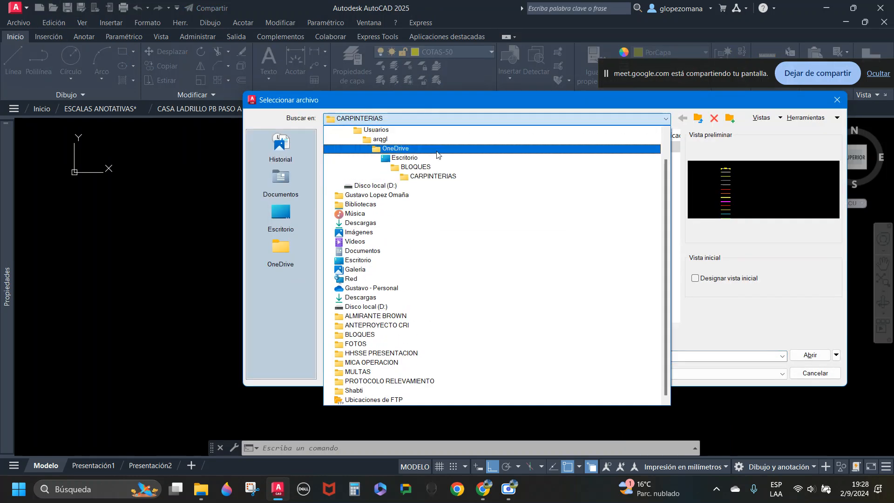
{"action": "scroll", "coordinate": [414, 253], "scroll_direction": "up", "scroll_amount": 1}
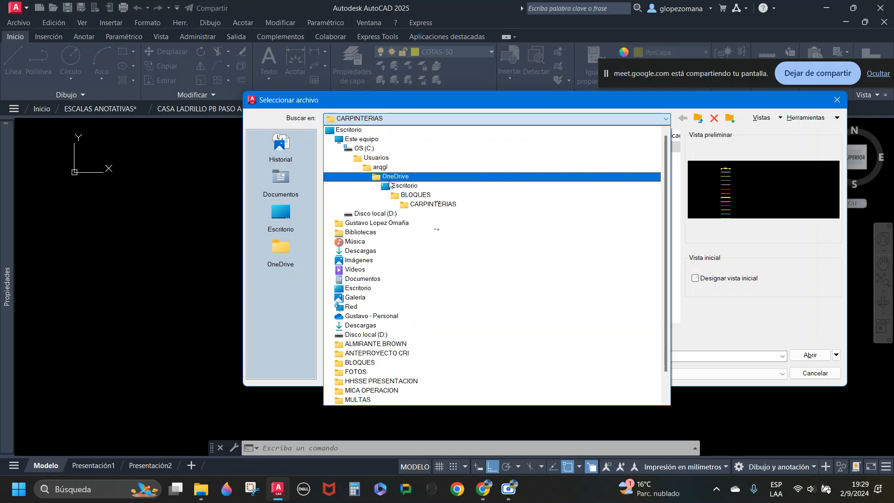
{"action": "left_click", "coordinate": [393, 214]}
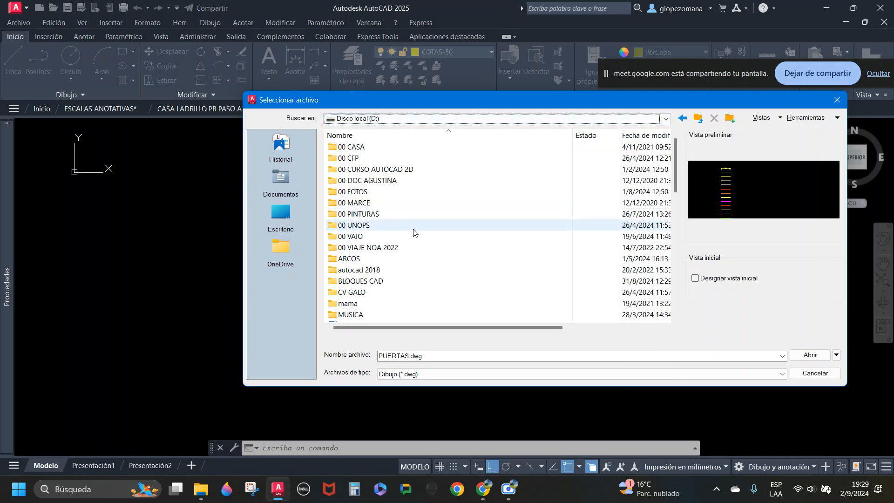
{"action": "left_click", "coordinate": [384, 170]}
{"action": "double_click", "coordinate": [384, 169]}
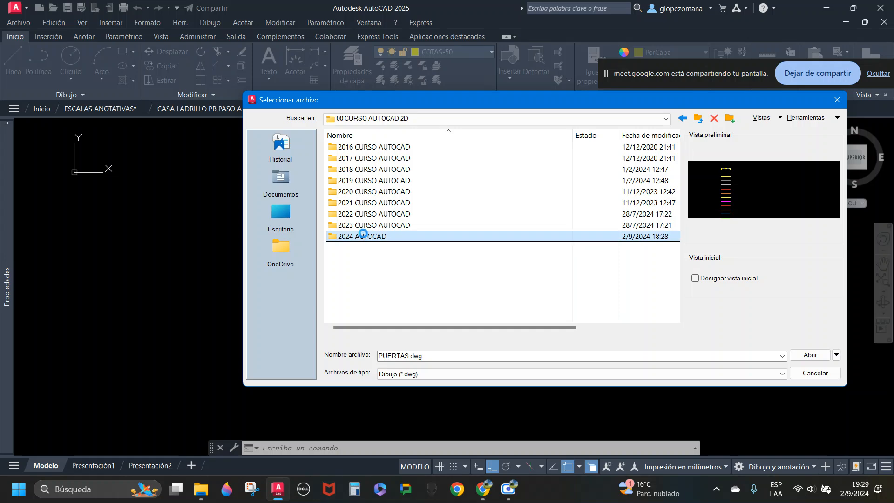
{"action": "double_click", "coordinate": [378, 235]}
{"action": "double_click", "coordinate": [434, 225]}
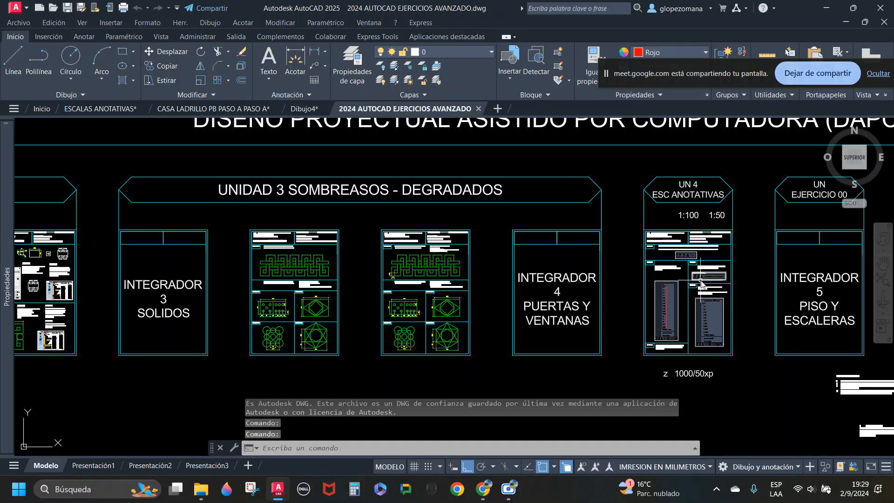
Step: Examine the five steps of the Unit 4 annotative scales exercise 01 sheet, including the list of scales to create
{"action": "scroll", "coordinate": [717, 260], "scroll_direction": "up", "scroll_amount": 6}
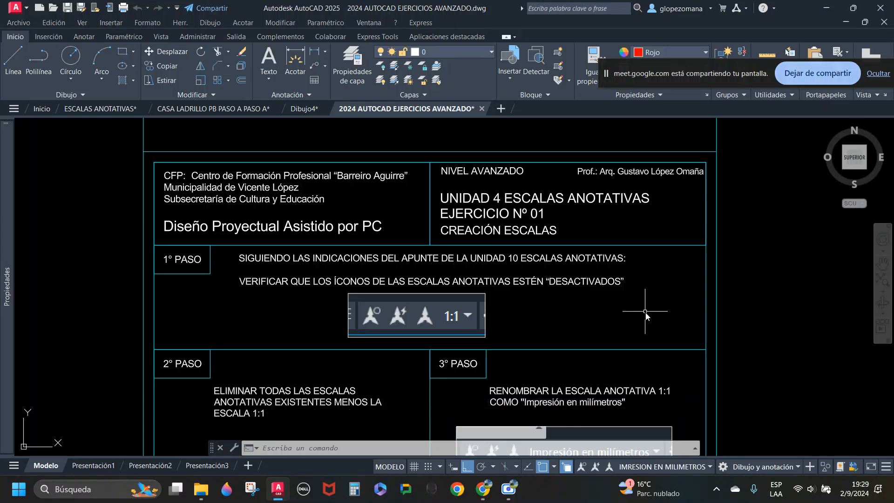
{"action": "middle_click_drag", "start_coordinate": [624, 302], "coordinate": [620, 235]}
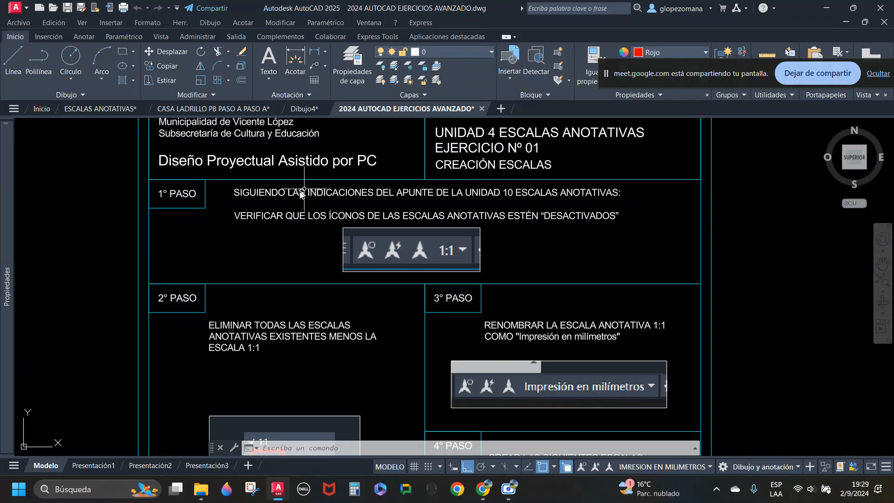
{"action": "scroll", "coordinate": [500, 224], "scroll_direction": "down", "scroll_amount": 2}
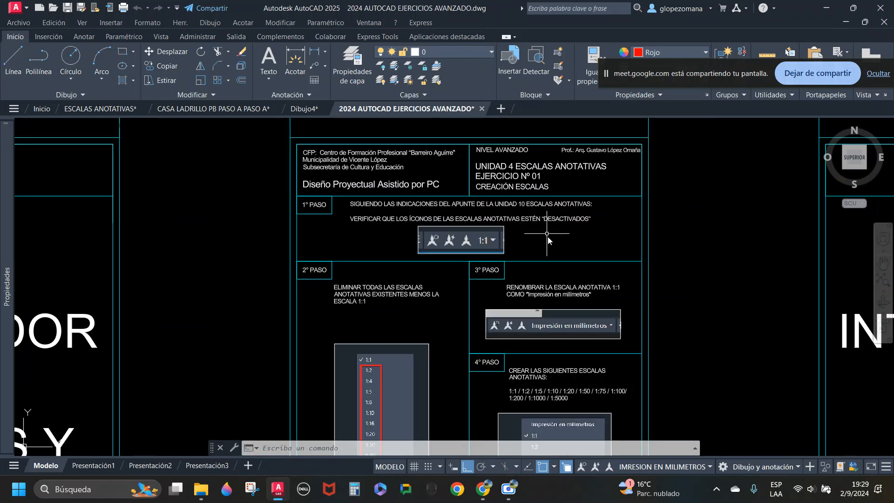
{"action": "middle_click_drag", "start_coordinate": [419, 317], "coordinate": [419, 157]}
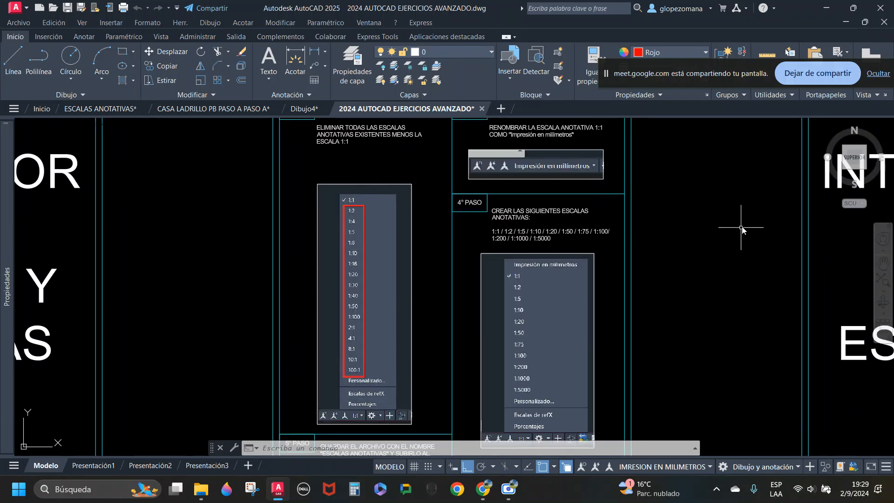
{"action": "middle_click_drag", "start_coordinate": [742, 194], "coordinate": [679, 280]}
{"action": "scroll", "coordinate": [507, 256], "scroll_direction": "up", "scroll_amount": 2}
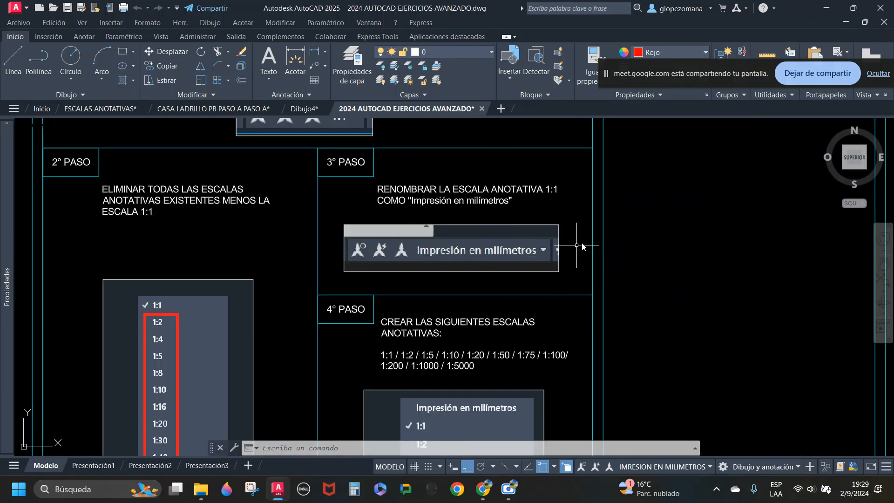
{"action": "scroll", "coordinate": [633, 211], "scroll_direction": "down", "scroll_amount": 2}
{"action": "middle_click_drag", "start_coordinate": [650, 272], "coordinate": [571, 155]}
{"action": "scroll", "coordinate": [489, 177], "scroll_direction": "up", "scroll_amount": 4}
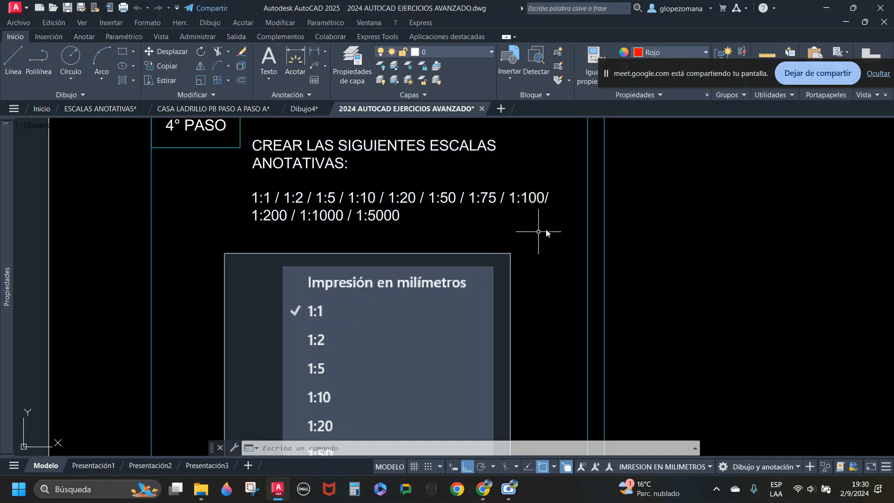
{"action": "scroll", "coordinate": [421, 204], "scroll_direction": "down", "scroll_amount": 4}
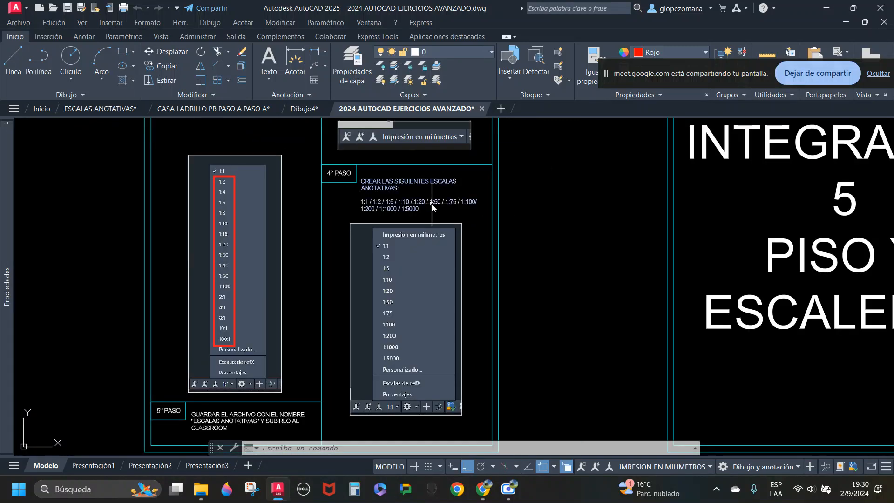
{"action": "scroll", "coordinate": [509, 233], "scroll_direction": "down", "scroll_amount": 3}
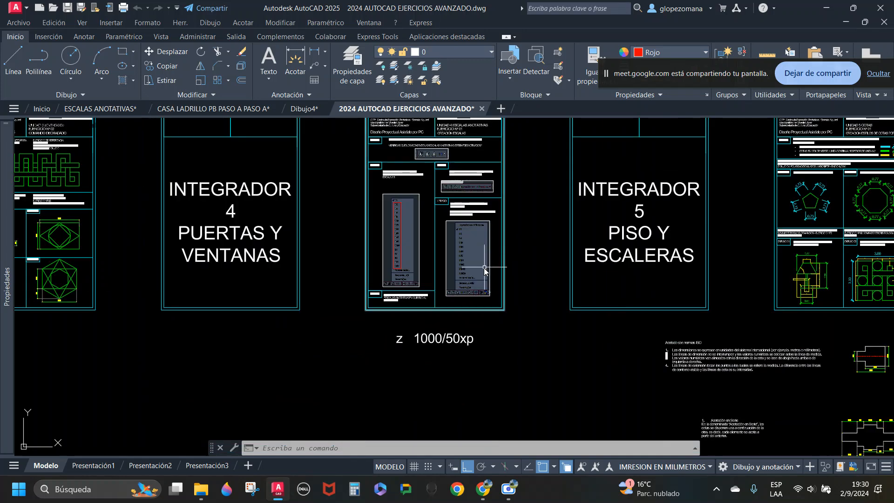
{"action": "scroll", "coordinate": [484, 270], "scroll_direction": "up", "scroll_amount": 3}
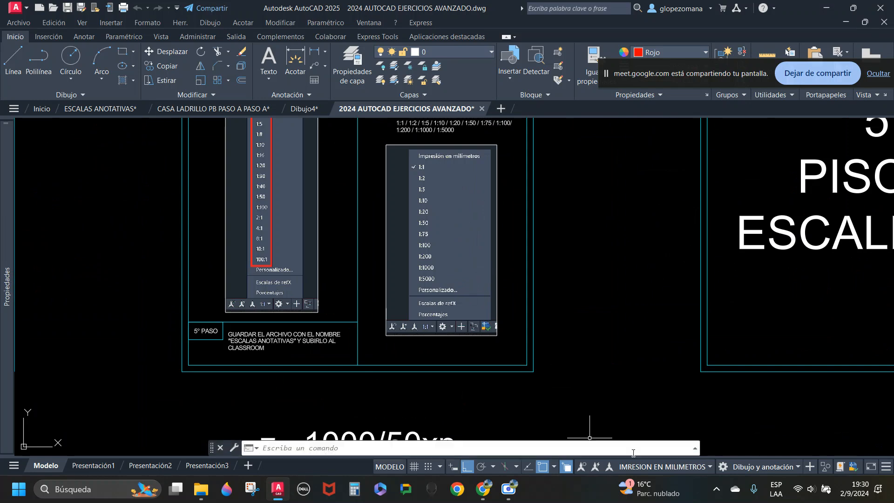
Step: Switch to Dibujo4 and try adding a scale named 1:1 with 1000 paper units equal to 1 drawing unit
{"action": "left_click", "coordinate": [304, 109]}
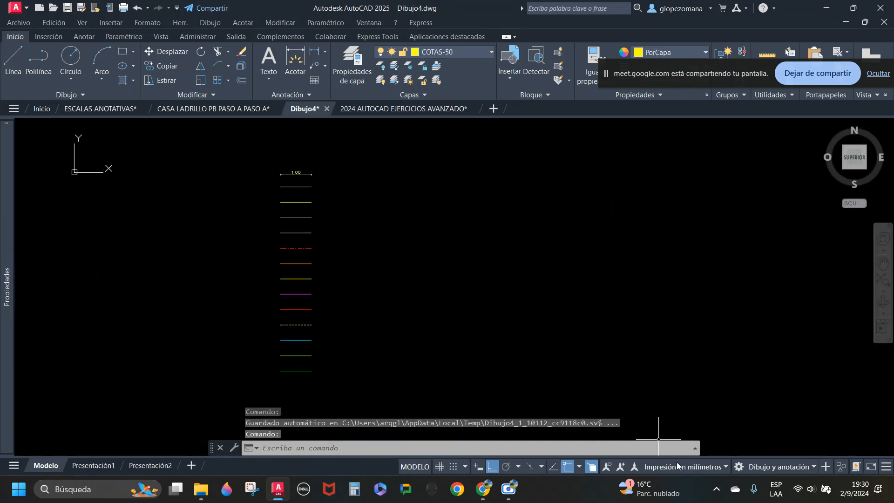
{"action": "left_click", "coordinate": [726, 465]}
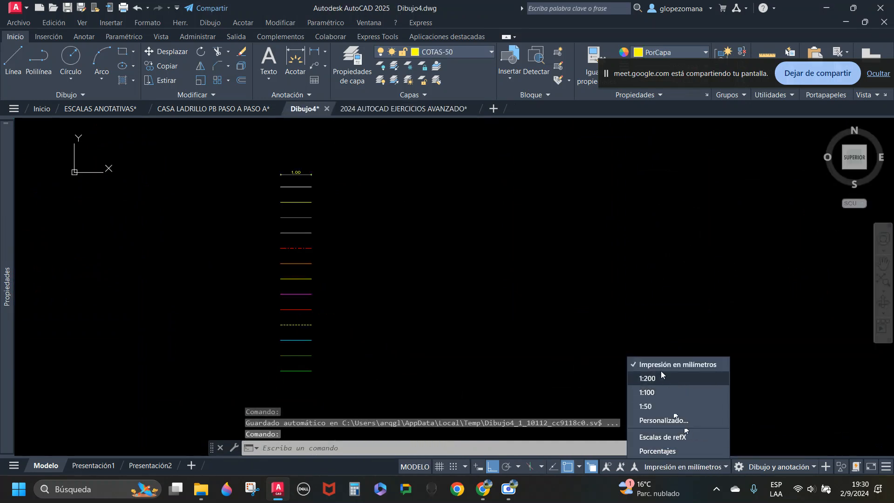
{"action": "left_click", "coordinate": [658, 420]}
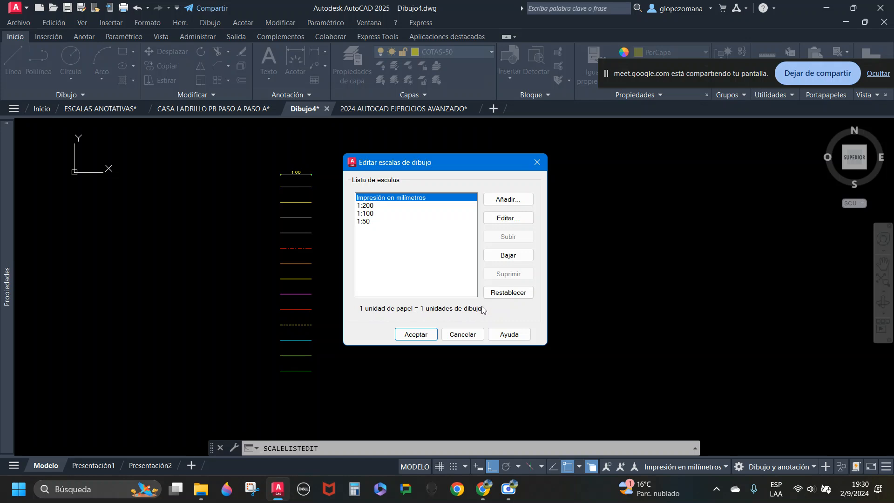
{"action": "left_click", "coordinate": [508, 200]}
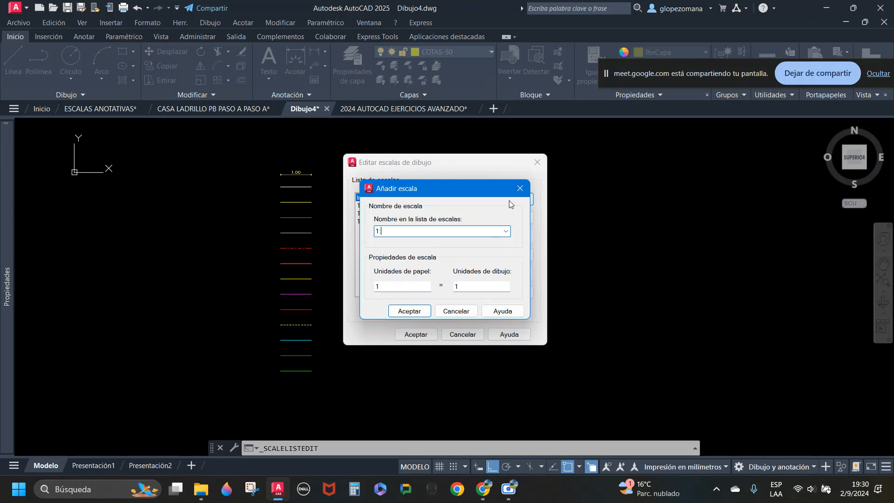
{"action": "left_click", "coordinate": [403, 283]}
{"action": "type", "text": "000"}
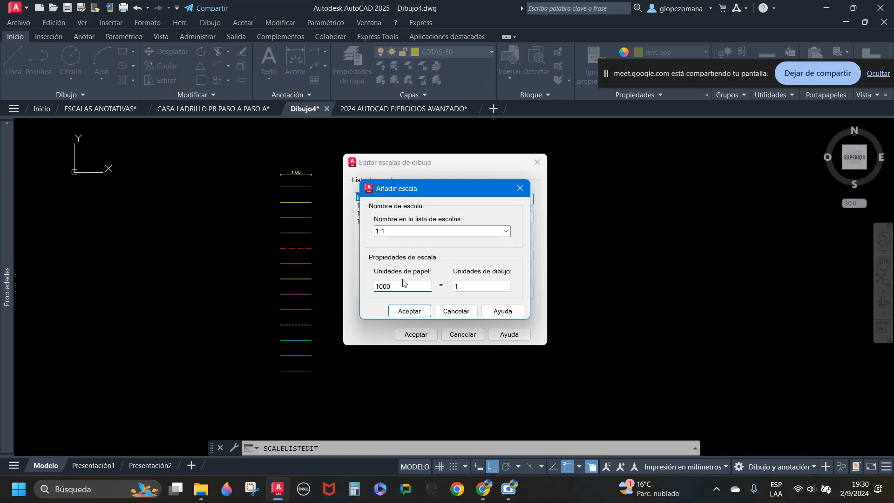
{"action": "left_click", "coordinate": [486, 287]}
{"action": "left_click", "coordinate": [417, 311]}
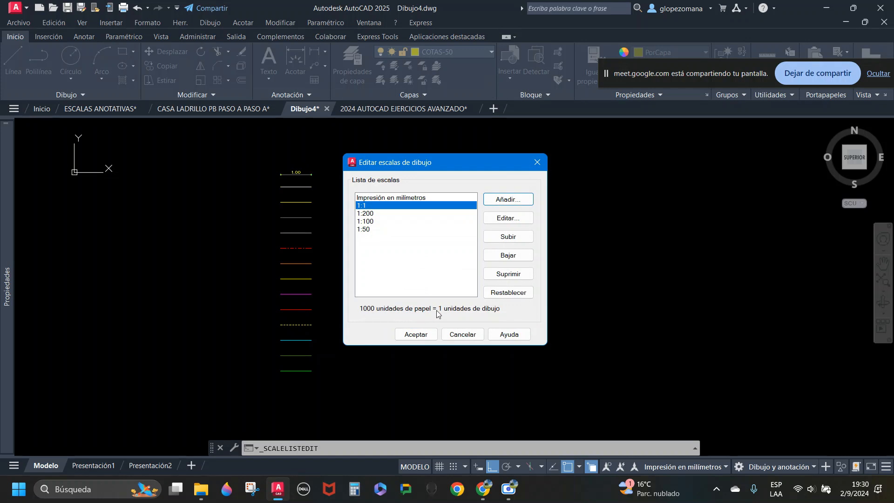
{"action": "left_click", "coordinate": [383, 198]}
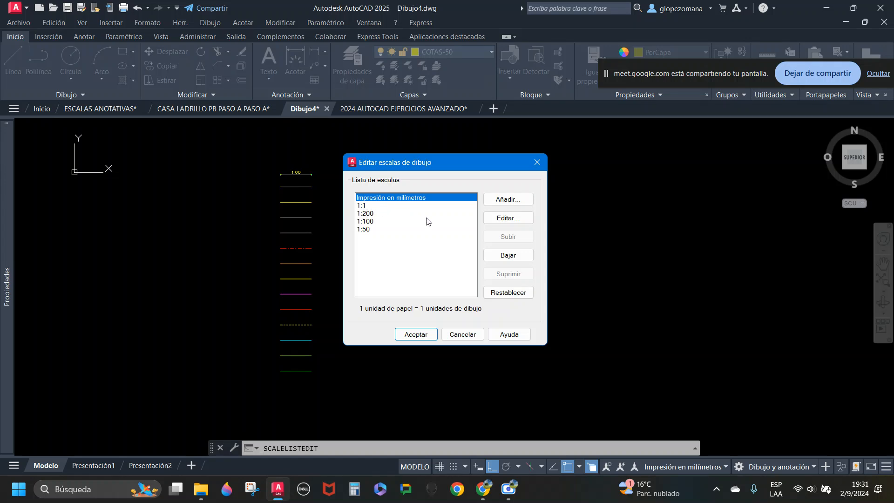
{"action": "left_click", "coordinate": [543, 163]}
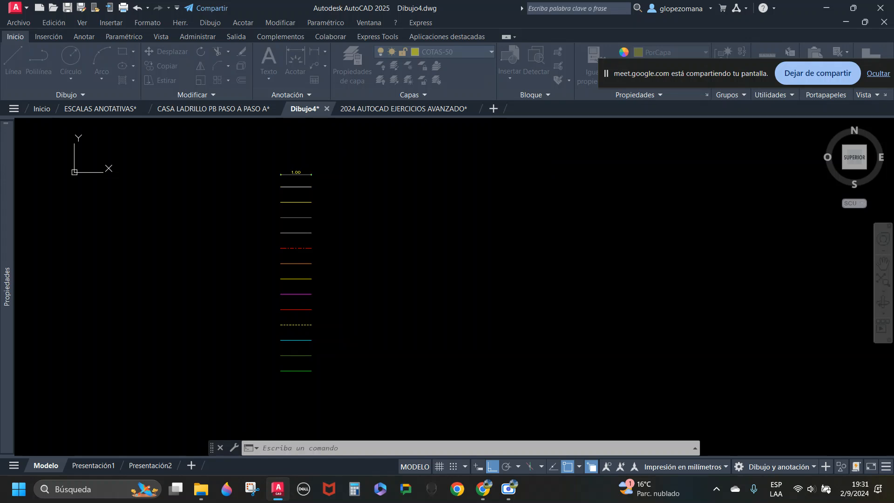
Step: Return to the 2024 AUTOCAD EJERCICIOS AVANZADO drawing and review the Unit 4 exercise sheet in context with its neighbouring sheets
{"action": "mouse_move", "coordinate": [483, 491]}
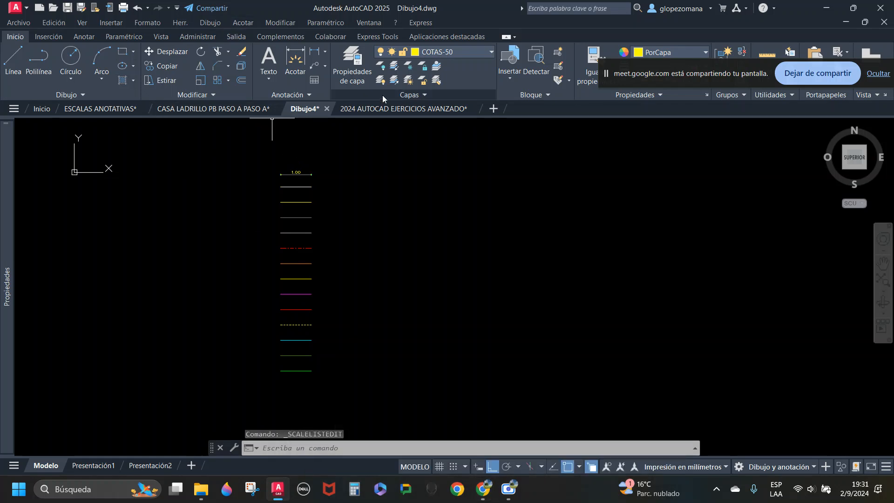
{"action": "left_click", "coordinate": [373, 108]}
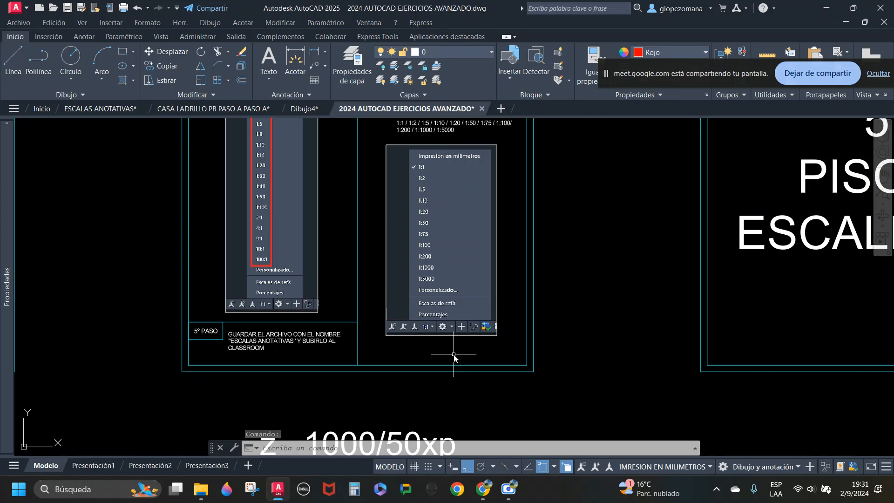
{"action": "scroll", "coordinate": [488, 294], "scroll_direction": "down", "scroll_amount": 4}
{"action": "middle_click_drag", "start_coordinate": [488, 294], "coordinate": [455, 350]}
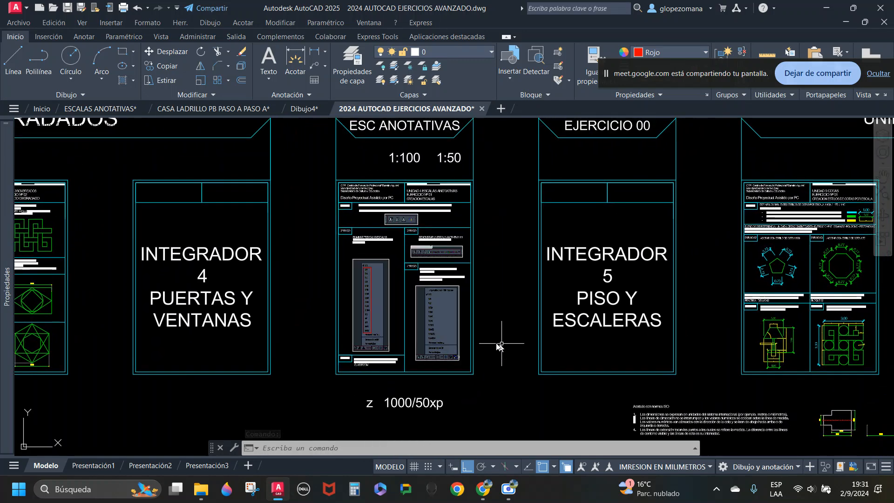
{"action": "scroll", "coordinate": [421, 309], "scroll_direction": "up", "scroll_amount": 2}
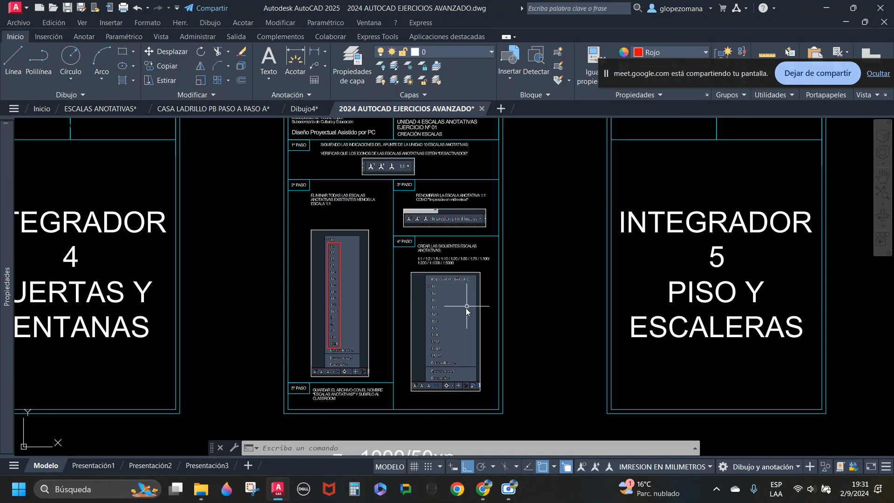
{"action": "middle_click_drag", "start_coordinate": [465, 309], "coordinate": [459, 338]}
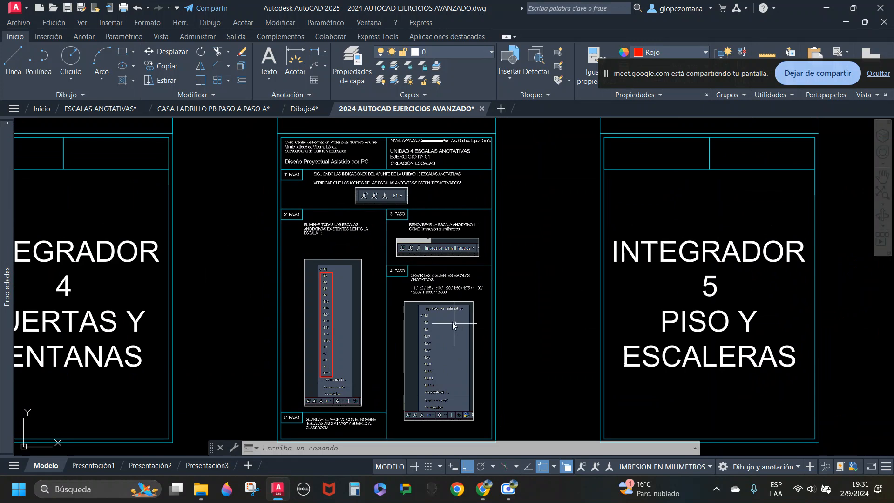
Step: In Dibujo4, add a scale named 1:20 with 1000 paper units equal to 20 drawing units and apply the scale list
{"action": "left_click", "coordinate": [305, 109]}
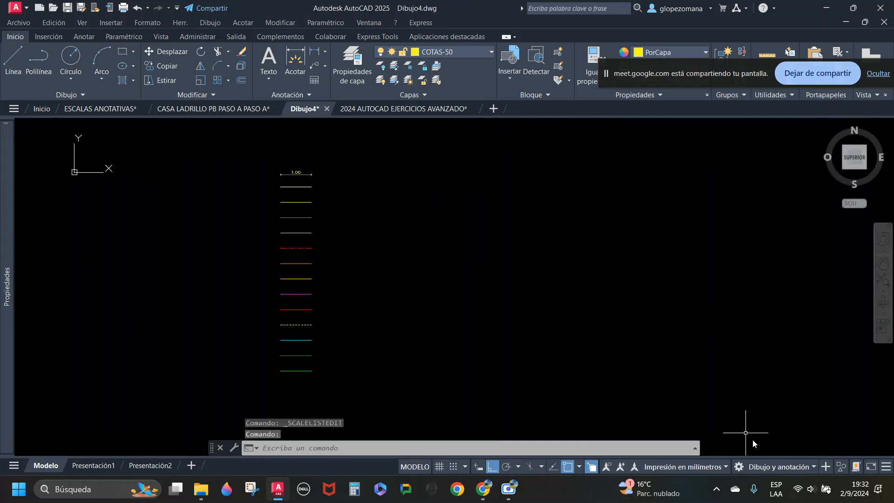
{"action": "left_click", "coordinate": [727, 467]}
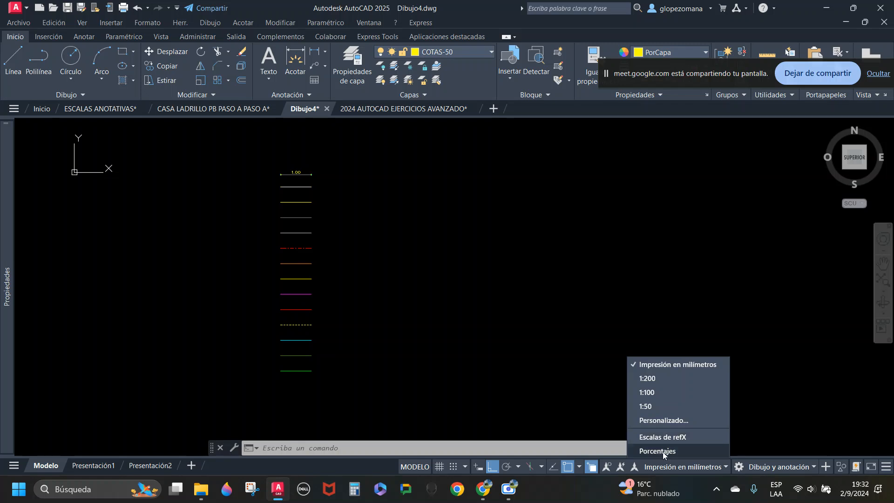
{"action": "left_click", "coordinate": [671, 420]}
{"action": "left_click", "coordinate": [508, 199]}
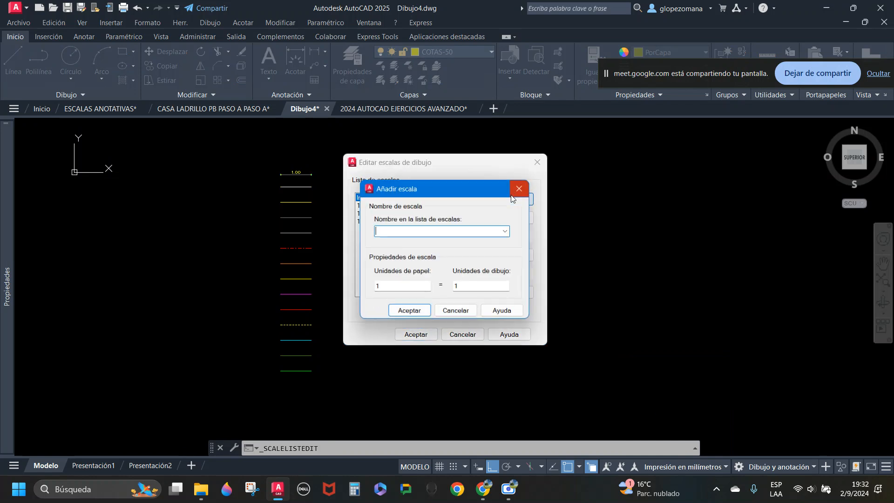
{"action": "type", "text": "1:20"}
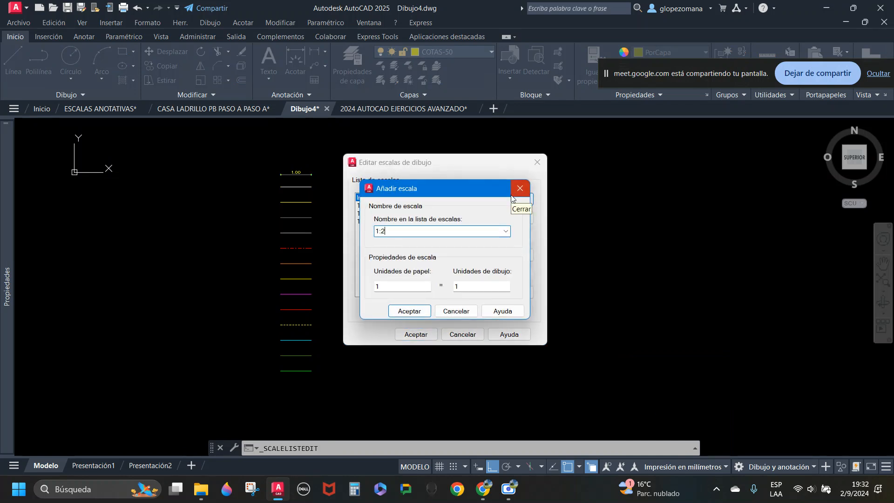
{"action": "left_click", "coordinate": [394, 285]}
{"action": "type", "text": "000"}
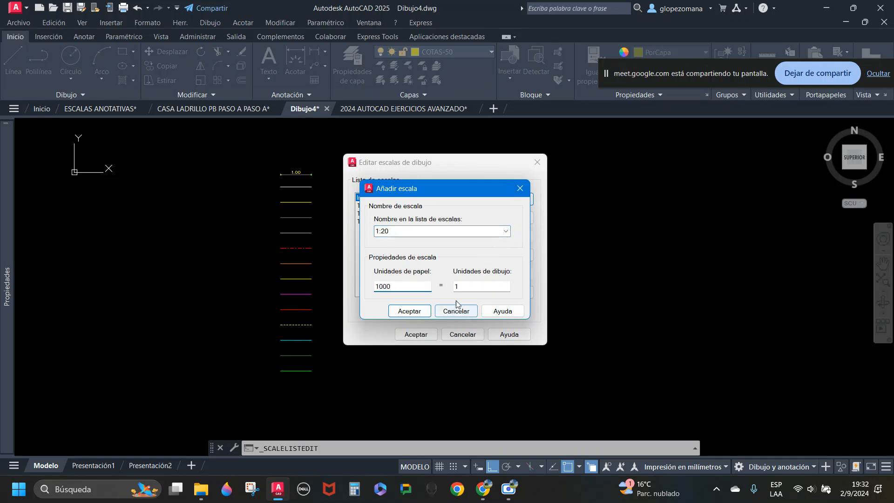
{"action": "key", "text": "Tab"}
{"action": "type", "text": "20"}
{"action": "left_click", "coordinate": [394, 312]}
{"action": "left_click", "coordinate": [415, 334]}
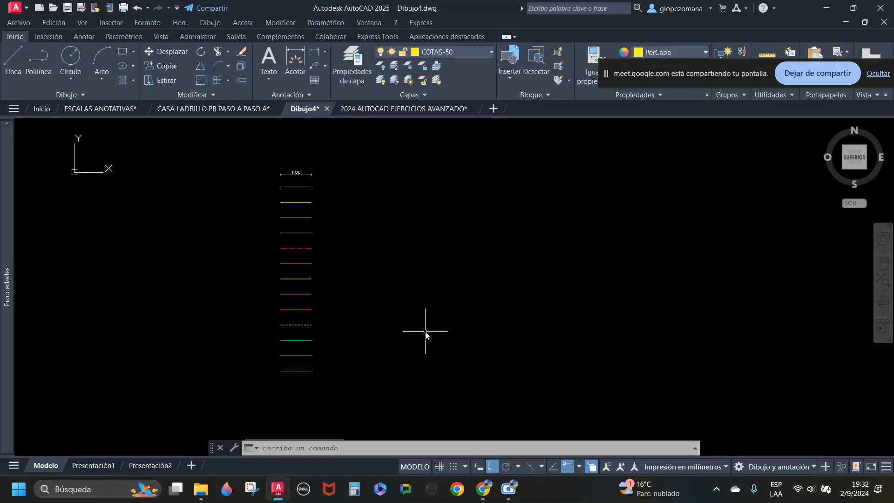
Step: Draw a 3 by 3 rectangle in the empty area beside the column of layer sample lines
{"action": "key", "text": "Escape"}
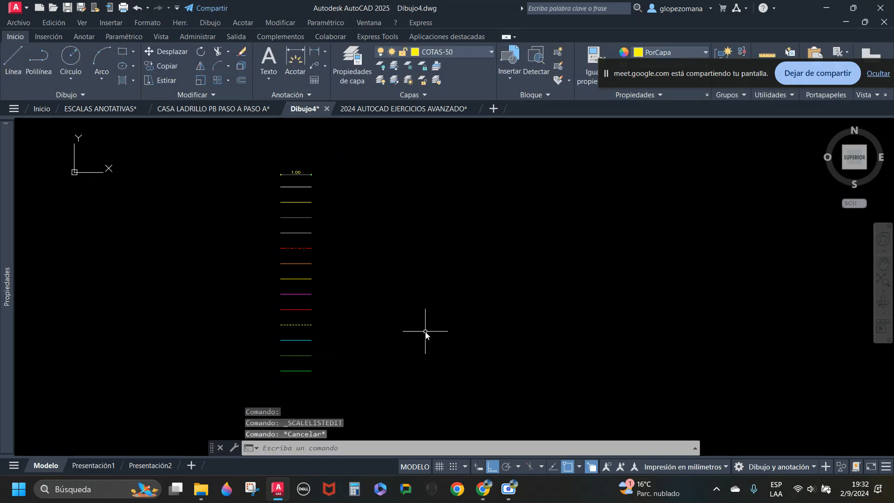
{"action": "type", "text": "rec"}
{"action": "key", "text": "Return"}
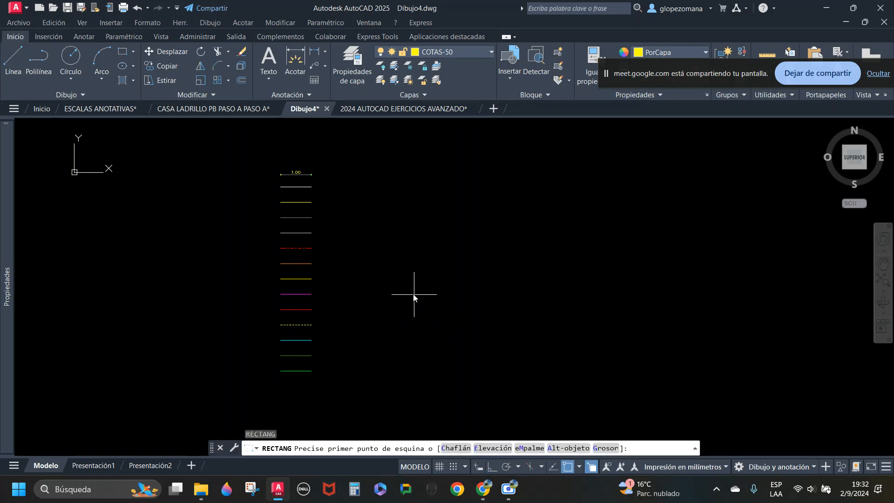
{"action": "left_click", "coordinate": [396, 212]}
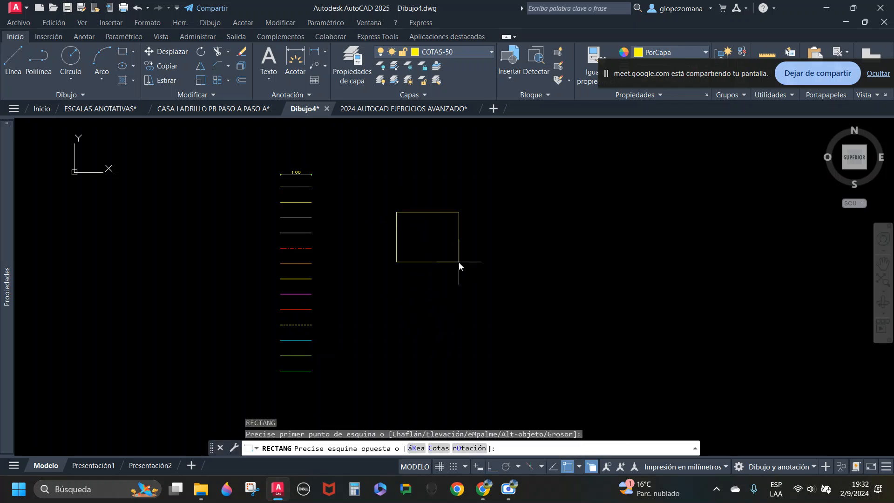
{"action": "left_click", "coordinate": [439, 449]}
{"action": "type", "text": "3"}
{"action": "key", "text": "Return"}
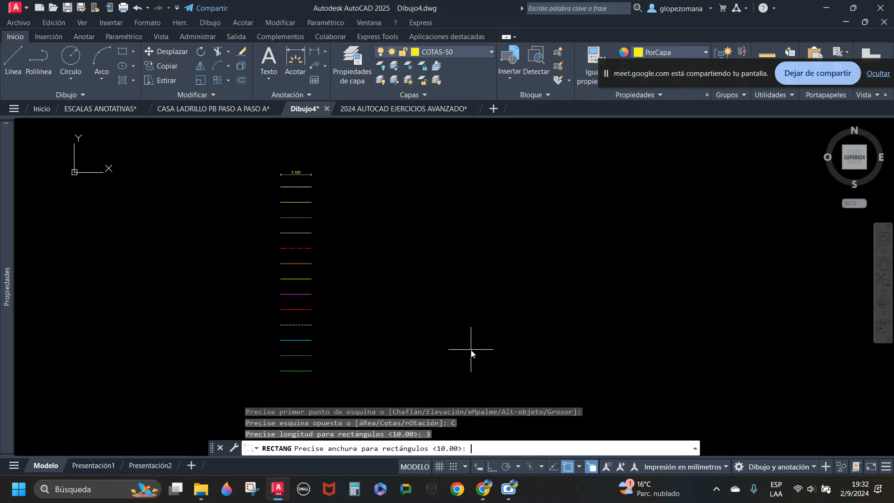
{"action": "type", "text": "3"}
{"action": "key", "text": "Return"}
{"action": "key", "text": "Return"}
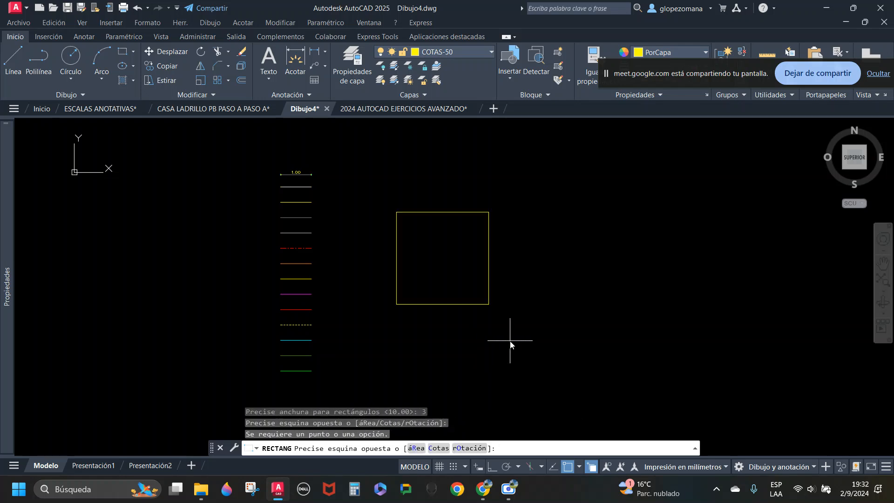
{"action": "left_click", "coordinate": [514, 341]}
{"action": "middle_click_drag", "start_coordinate": [501, 268], "coordinate": [470, 286]}
{"action": "key", "text": "Escape"}
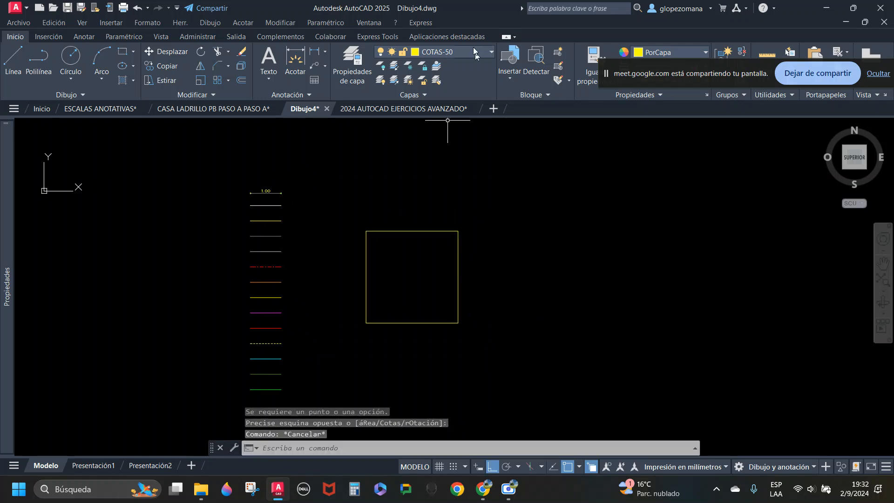
Step: Assign the square to the MUROS layer and make its layer the current one
{"action": "left_click", "coordinate": [461, 179]}
{"action": "left_click", "coordinate": [394, 275]}
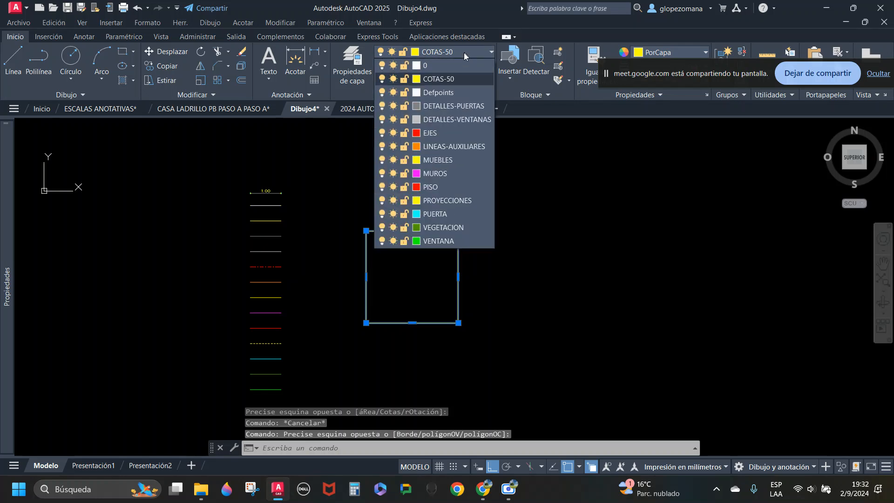
{"action": "left_click", "coordinate": [438, 174]}
{"action": "key", "text": "Escape"}
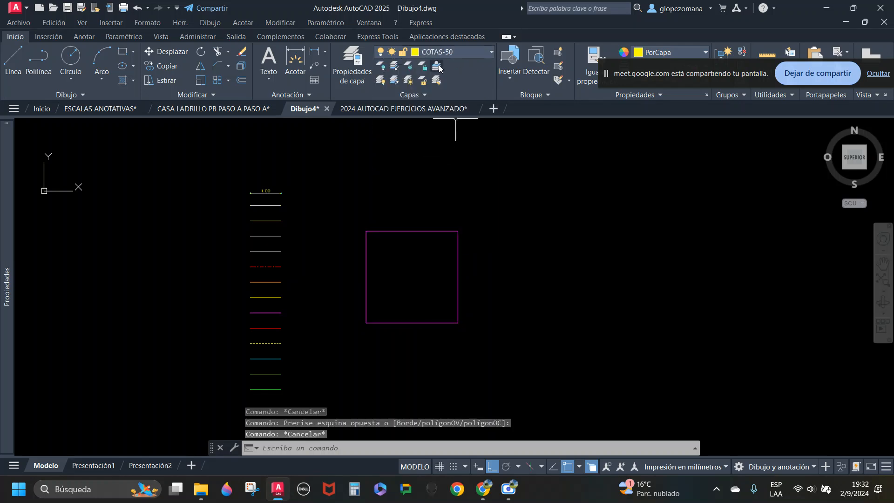
{"action": "left_click", "coordinate": [437, 66]}
{"action": "left_click", "coordinate": [436, 232]}
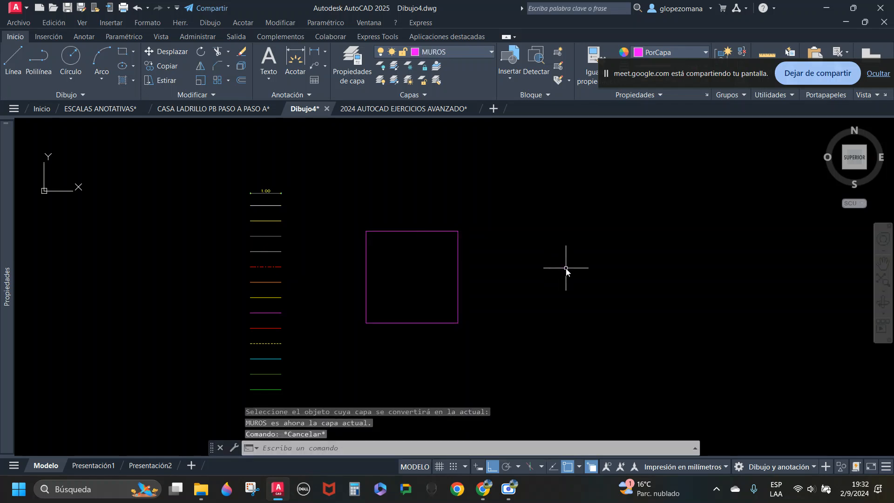
Step: Offset the square outward by 0.15 to form the wall thickness
{"action": "type", "text": "eq"}
{"action": "key", "text": "Return"}
{"action": "key", "text": "Return"}
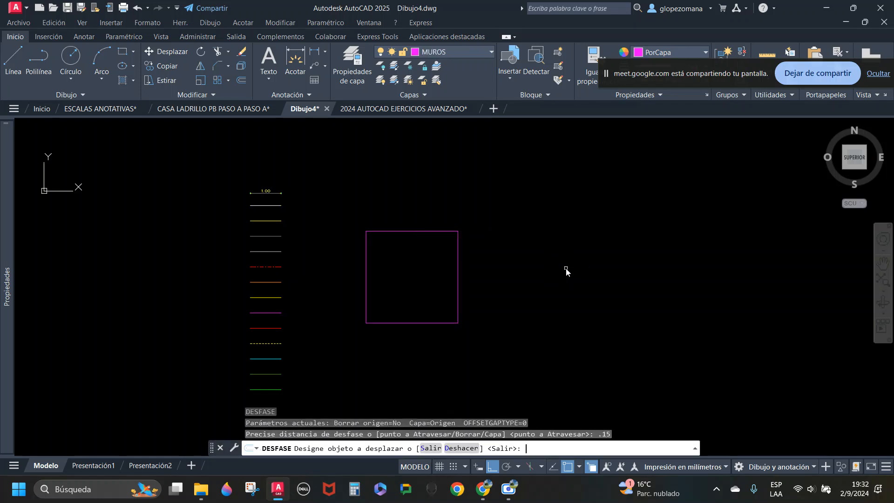
{"action": "left_click", "coordinate": [434, 232]}
{"action": "left_click", "coordinate": [427, 205]}
{"action": "key", "text": "Escape"}
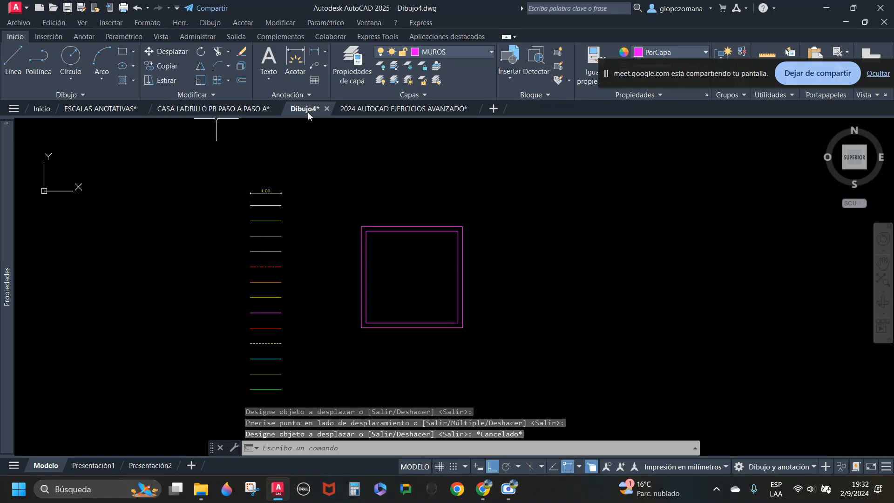
Step: Copy the loose door block from the CASA LADRILLO PB PASO A PASO A drawing and paste it inside the Dibujo4 room
{"action": "left_click", "coordinate": [235, 111]}
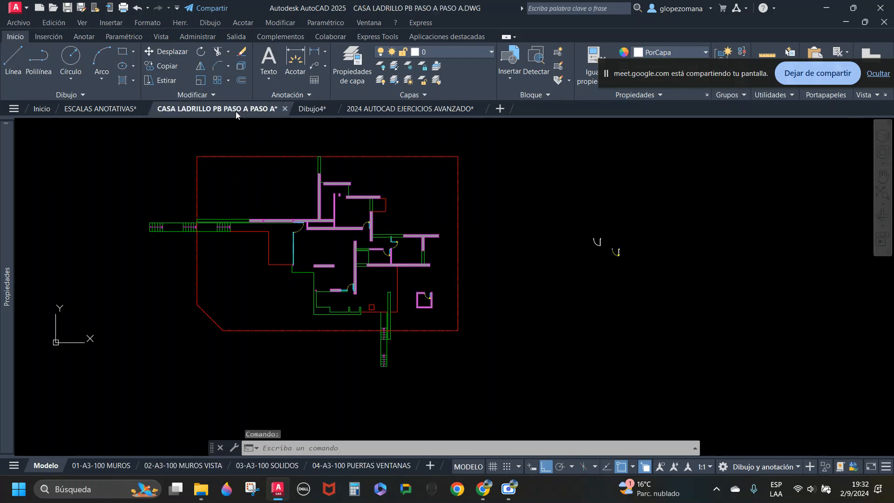
{"action": "scroll", "coordinate": [600, 238], "scroll_direction": "up", "scroll_amount": 5}
{"action": "left_click", "coordinate": [489, 190]}
{"action": "left_click", "coordinate": [464, 209]}
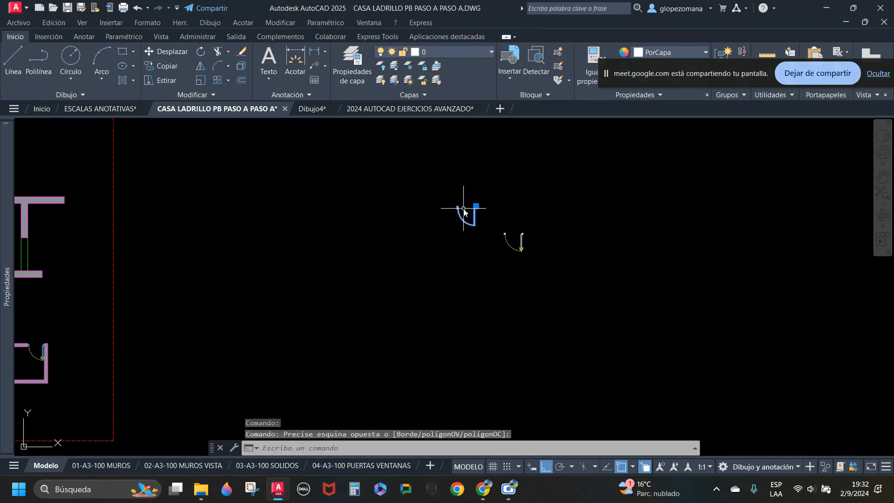
{"action": "left_click", "coordinate": [304, 108]}
{"action": "key", "text": "ctrl+v"}
{"action": "scroll", "coordinate": [411, 253], "scroll_direction": "up", "scroll_amount": 4}
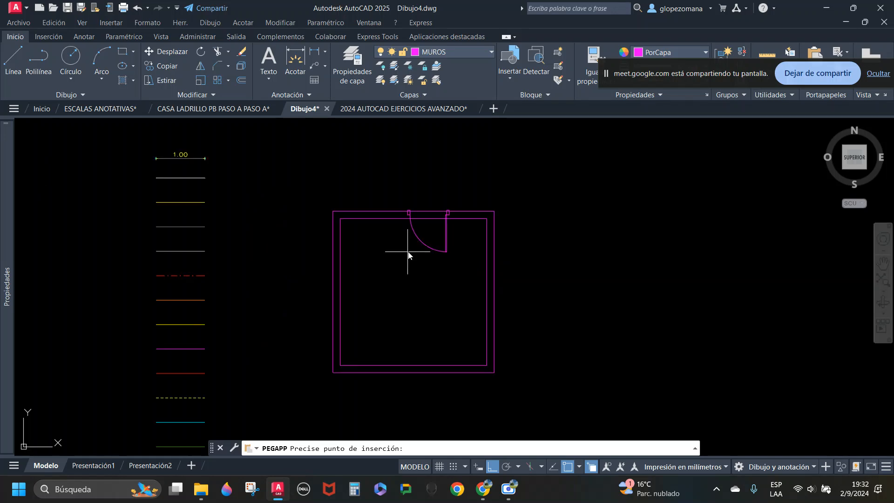
{"action": "key", "text": "Escape"}
Step: Assign the pasted door block to the PUERTA layer
{"action": "left_click", "coordinate": [495, 251]}
{"action": "left_click", "coordinate": [448, 286]}
{"action": "left_click", "coordinate": [474, 52]}
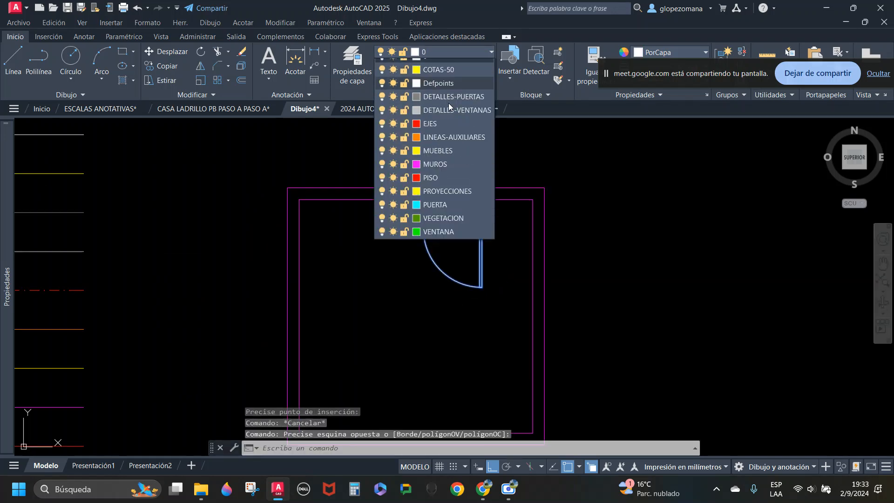
{"action": "left_click", "coordinate": [435, 213]}
{"action": "key", "text": "Escape"}
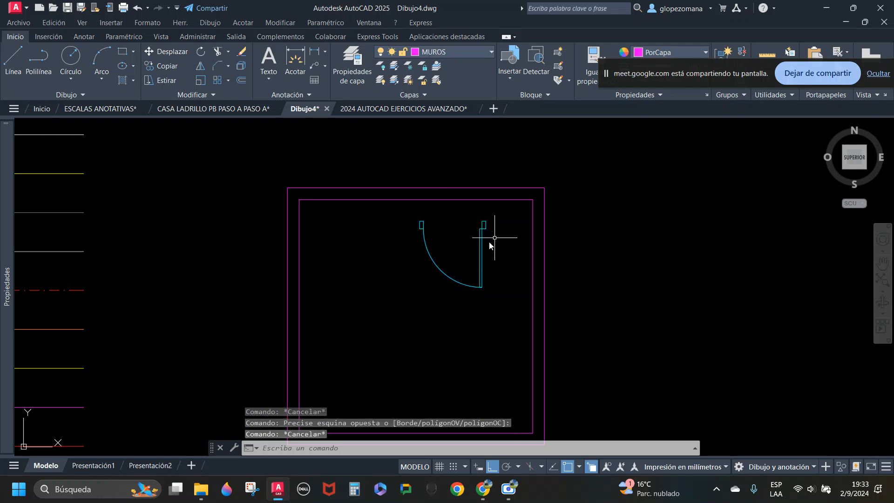
Step: Move the door by its upper right frame corner onto the outer line of the upper wall, near the right corner
{"action": "type", "text": "d"}
{"action": "key", "text": "Return"}
{"action": "left_click", "coordinate": [495, 237]}
{"action": "left_click", "coordinate": [478, 219]}
{"action": "key", "text": "Return"}
{"action": "scroll", "coordinate": [482, 222], "scroll_direction": "up", "scroll_amount": 4}
{"action": "left_click", "coordinate": [493, 225]}
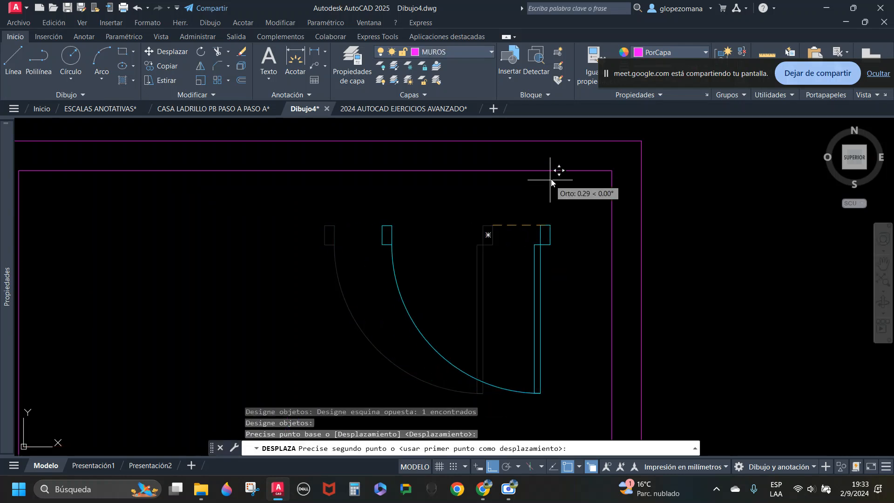
{"action": "left_click", "coordinate": [585, 141]}
Step: Draw jamb lines across the wall thickness on both sides of the door
{"action": "type", "text": "l"}
{"action": "key", "text": "Return"}
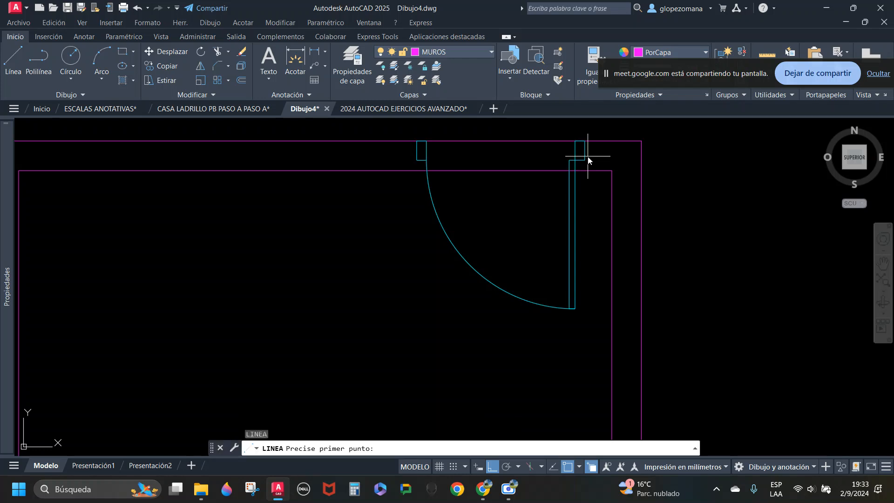
{"action": "left_click", "coordinate": [584, 142]}
{"action": "key", "text": "Escape"}
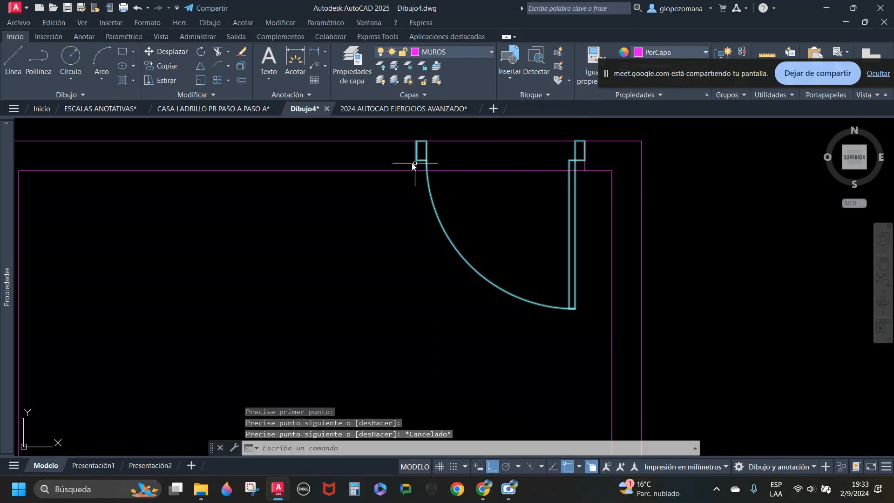
{"action": "key", "text": "Return"}
{"action": "left_click", "coordinate": [413, 143]}
{"action": "left_click", "coordinate": [415, 171]}
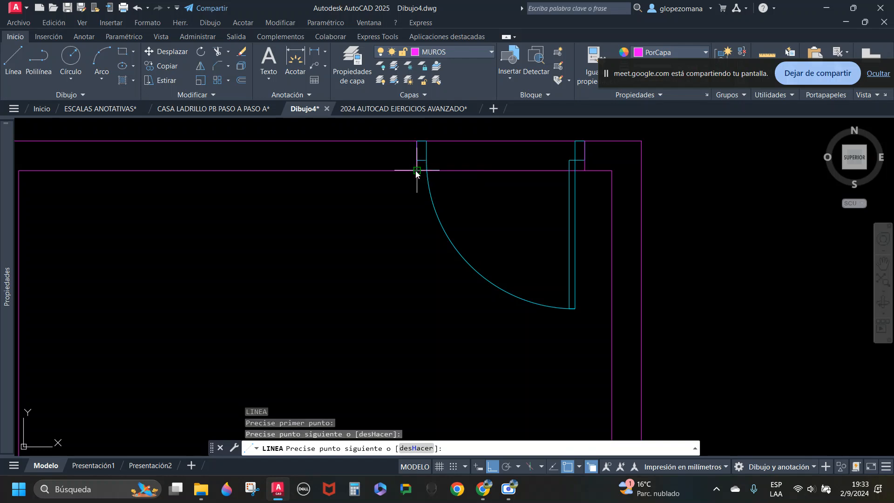
{"action": "key", "text": "Escape"}
Step: Try to trim both wall lines across the door opening, then undo the trim
{"action": "type", "text": "t"}
{"action": "key", "text": "Return"}
{"action": "left_click_drag", "start_coordinate": [501, 175], "coordinate": [484, 139]}
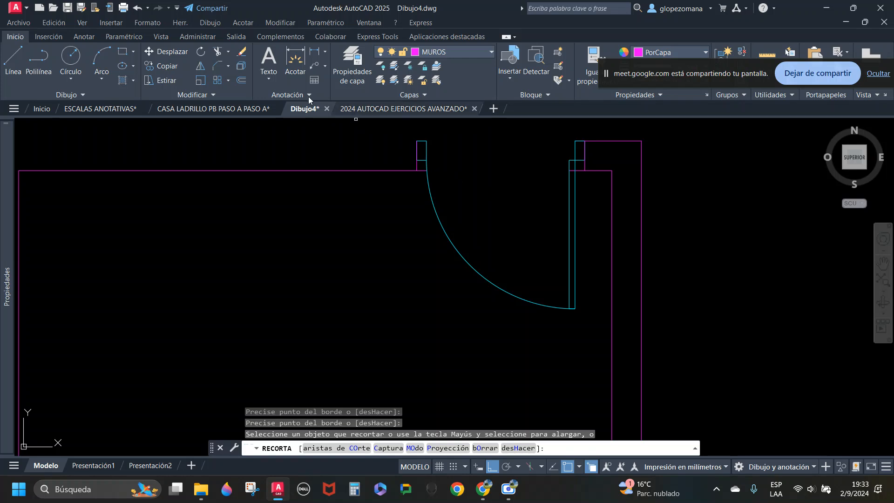
{"action": "key", "text": "Escape"}
{"action": "left_click", "coordinate": [142, 9]}
{"action": "key", "text": "Escape"}
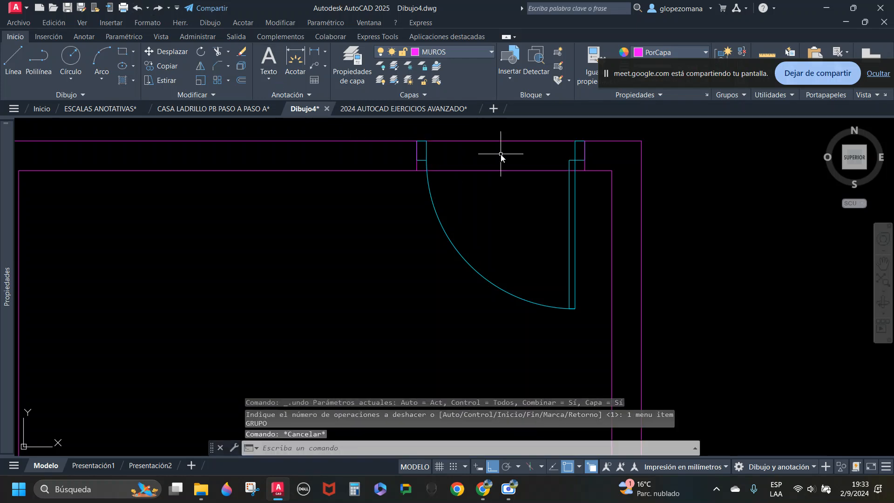
Step: Trim the inner line of the upper wall between the door frame edges
{"action": "type", "text": "t"}
{"action": "key", "text": "Return"}
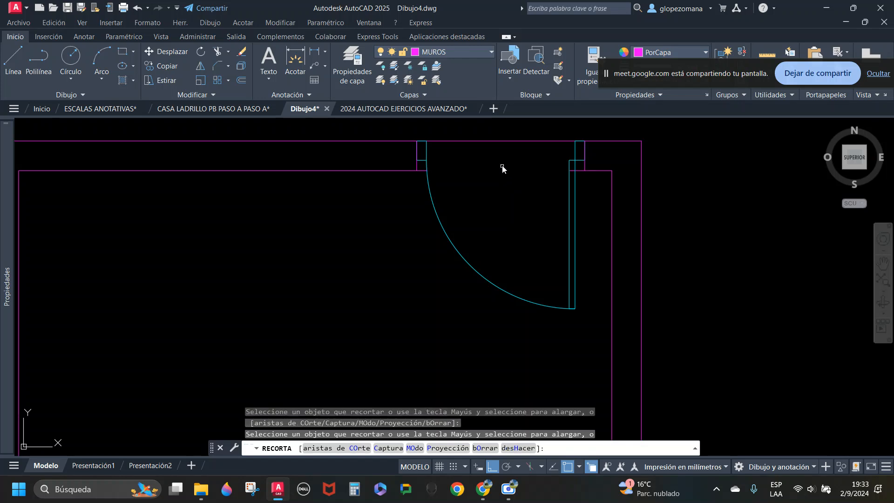
{"action": "key", "text": "Escape"}
Step: Move the door block so its upper left frame corner sits exactly on the outer wall line
{"action": "scroll", "coordinate": [435, 140], "scroll_direction": "up", "scroll_amount": 5}
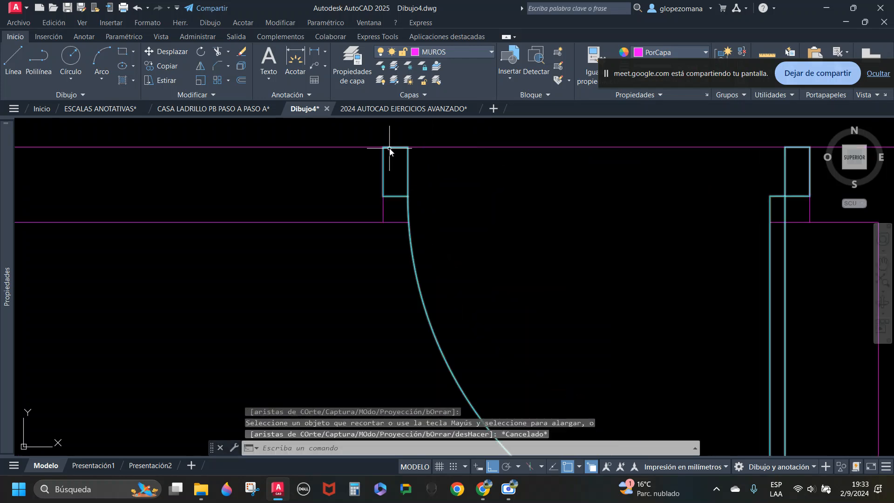
{"action": "middle_click_drag", "start_coordinate": [414, 214], "coordinate": [413, 280]}
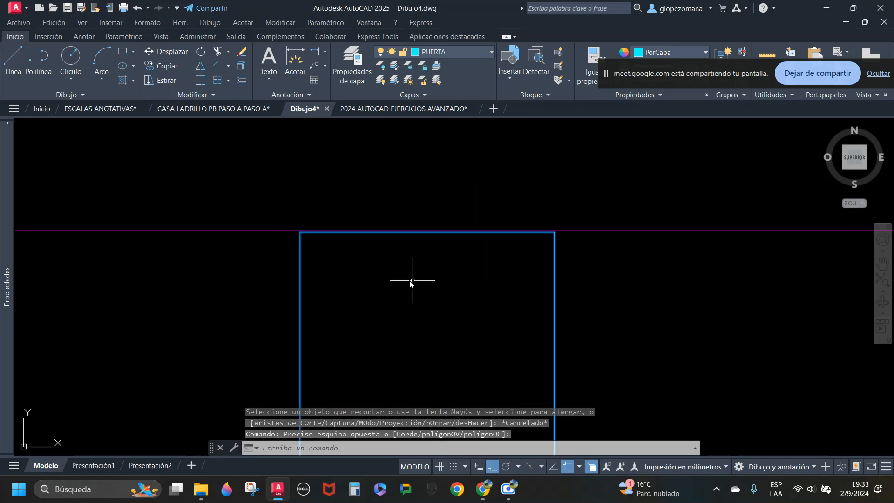
{"action": "type", "text": "d"}
{"action": "key", "text": "Return"}
{"action": "left_click", "coordinate": [585, 284]}
{"action": "left_click", "coordinate": [490, 305]}
{"action": "key", "text": "Return"}
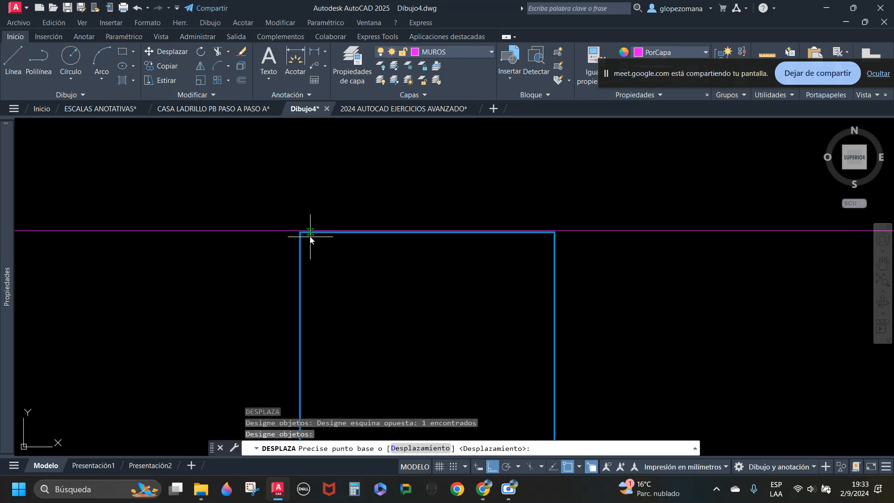
{"action": "left_click", "coordinate": [301, 233]}
{"action": "left_click", "coordinate": [300, 231]}
{"action": "scroll", "coordinate": [366, 243], "scroll_direction": "down", "scroll_amount": 5}
{"action": "key", "text": "Escape"}
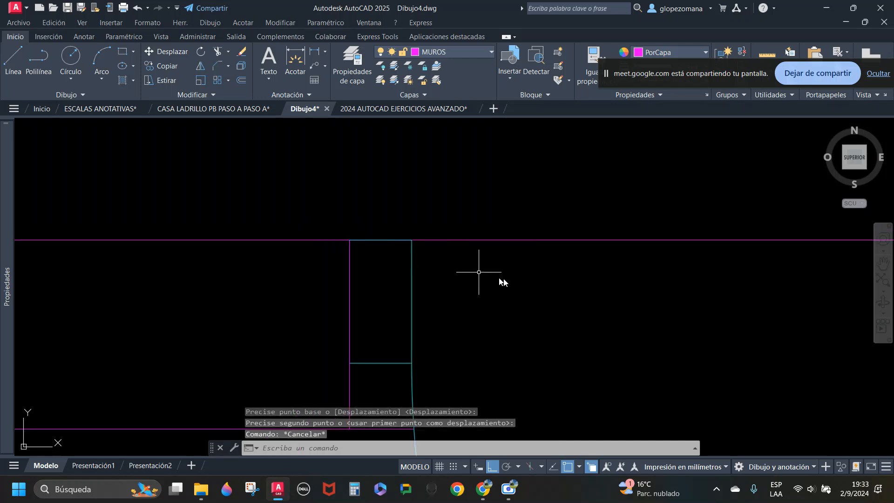
Step: Trim the outer wall line across the door opening and the leftover inner wall stub at the left jamb
{"action": "type", "text": "rr"}
{"action": "key", "text": "Return"}
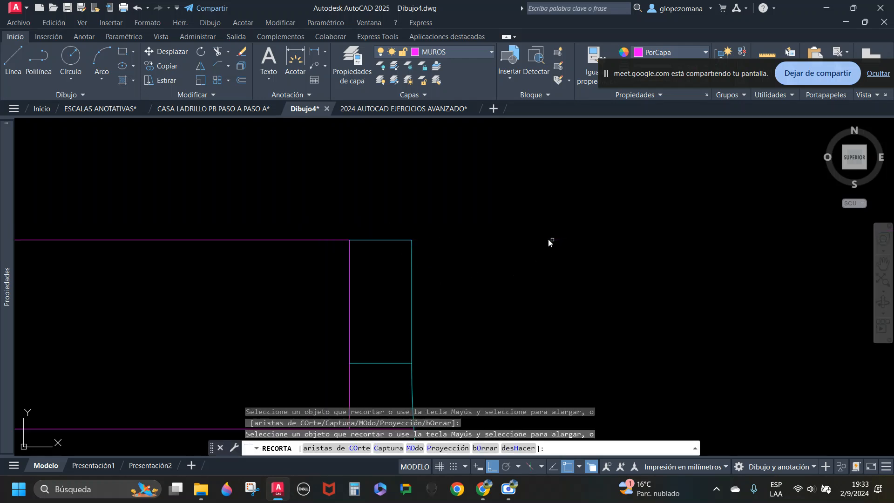
{"action": "scroll", "coordinate": [494, 242], "scroll_direction": "down", "scroll_amount": 5}
{"action": "key", "text": "Escape"}
{"action": "scroll", "coordinate": [443, 239], "scroll_direction": "up", "scroll_amount": 5}
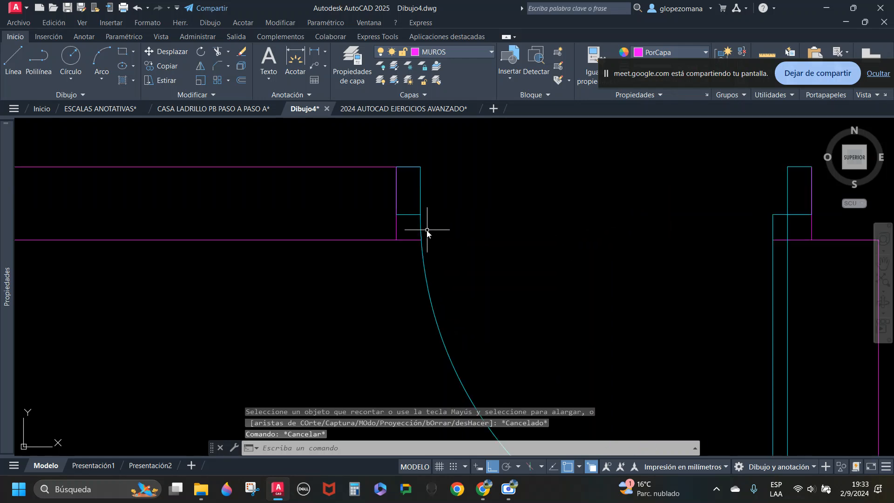
{"action": "key", "text": "Return"}
{"action": "left_click", "coordinate": [391, 247]}
{"action": "scroll", "coordinate": [452, 260], "scroll_direction": "down", "scroll_amount": 5}
{"action": "key", "text": "Escape"}
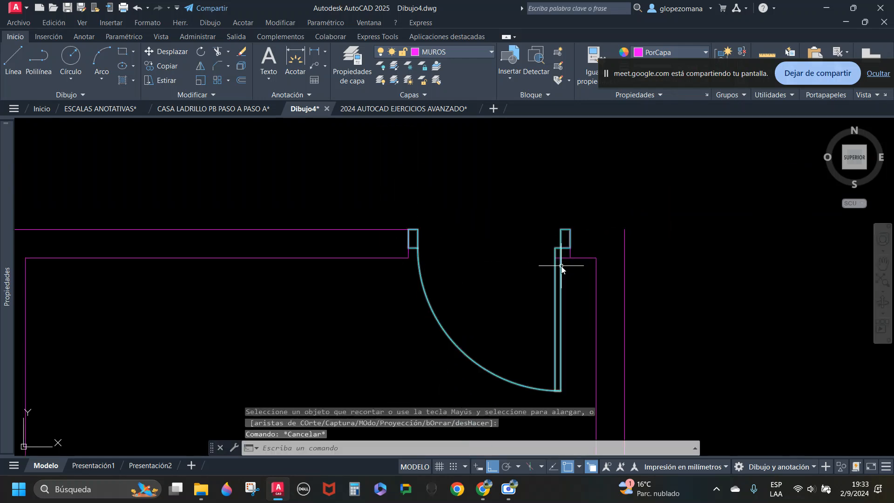
Step: Draw a horizontal wall line from the left jamb's outer end to just past the room's right outer wall
{"action": "type", "text": "l"}
{"action": "key", "text": "Return"}
{"action": "left_click", "coordinate": [408, 229]}
{"action": "left_click", "coordinate": [651, 225]}
{"action": "key", "text": "Escape"}
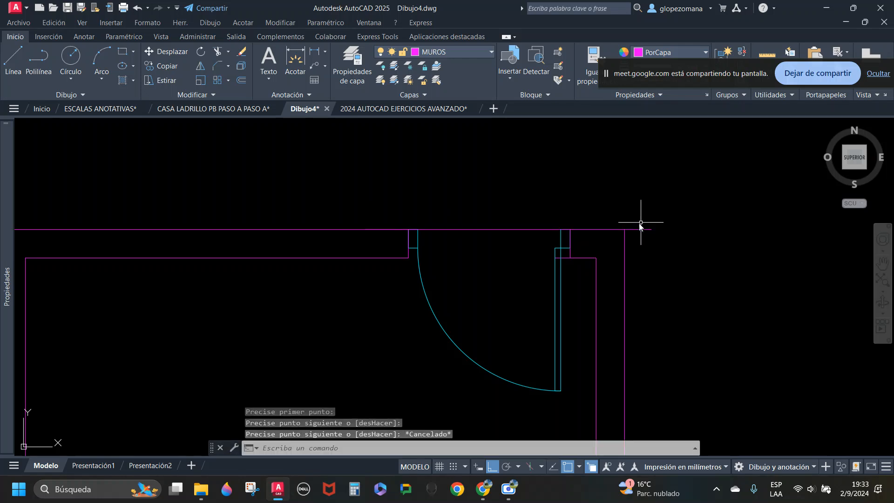
Step: Fillet the new wall line with radius 0 to the right jamb line and to the right outer wall
{"action": "type", "text": "mp"}
{"action": "key", "text": "Return"}
{"action": "left_click", "coordinate": [569, 235]}
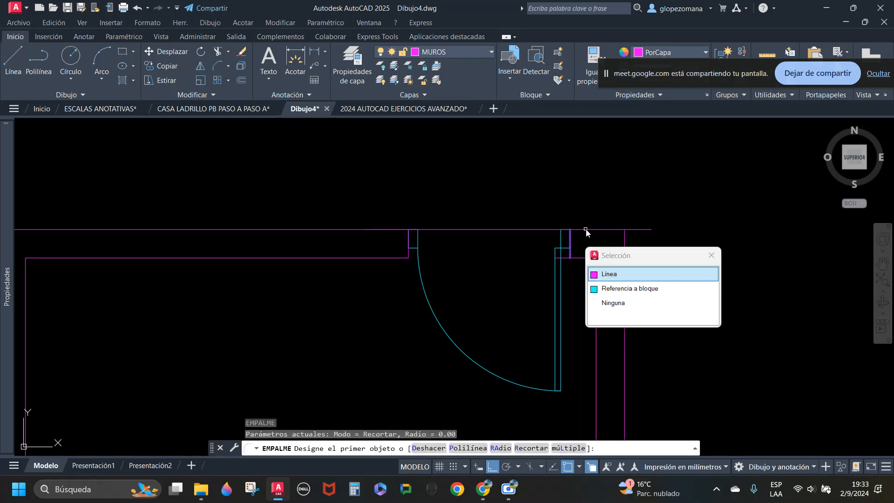
{"action": "left_click", "coordinate": [585, 229]}
{"action": "key", "text": "Return"}
{"action": "left_click", "coordinate": [608, 230]}
{"action": "left_click", "coordinate": [624, 244]}
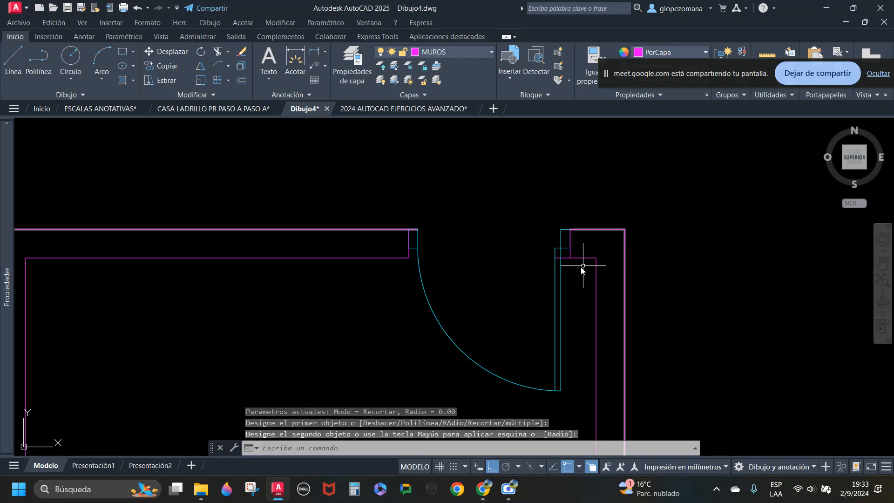
Step: Fillet the lower end of the right jamb line to the inner wall line to close the corner
{"action": "key", "text": "Return"}
{"action": "left_click", "coordinate": [569, 253]}
{"action": "left_click", "coordinate": [569, 253]}
{"action": "key", "text": "Return"}
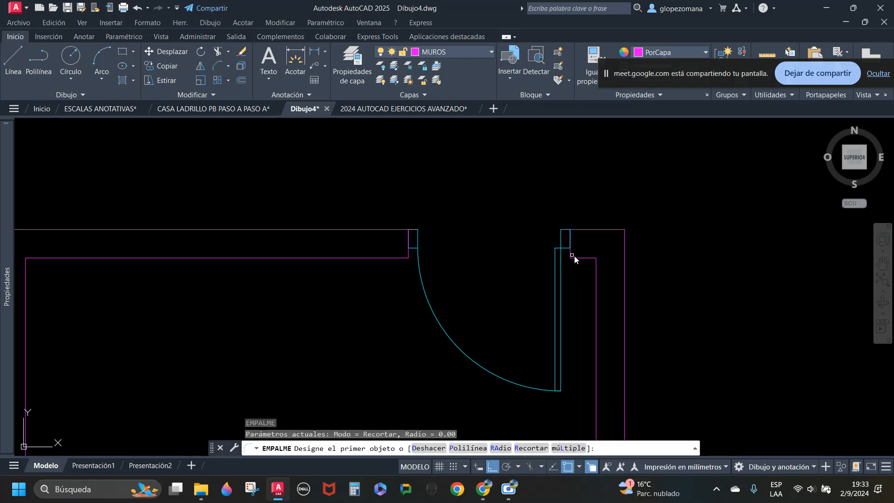
{"action": "key", "text": "Escape"}
{"action": "scroll", "coordinate": [605, 239], "scroll_direction": "down", "scroll_amount": 8}
{"action": "middle_click_drag", "start_coordinate": [615, 285], "coordinate": [505, 289]}
{"action": "key", "text": "Escape"}
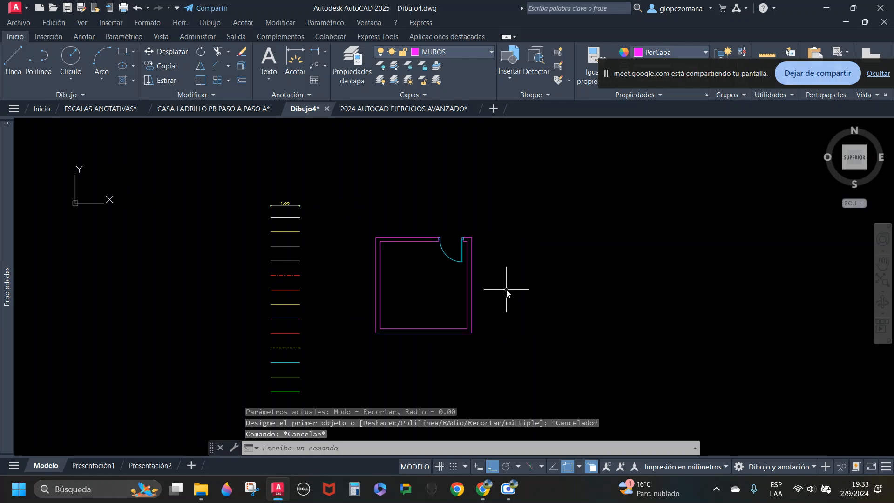
{"action": "key", "text": "Escape"}
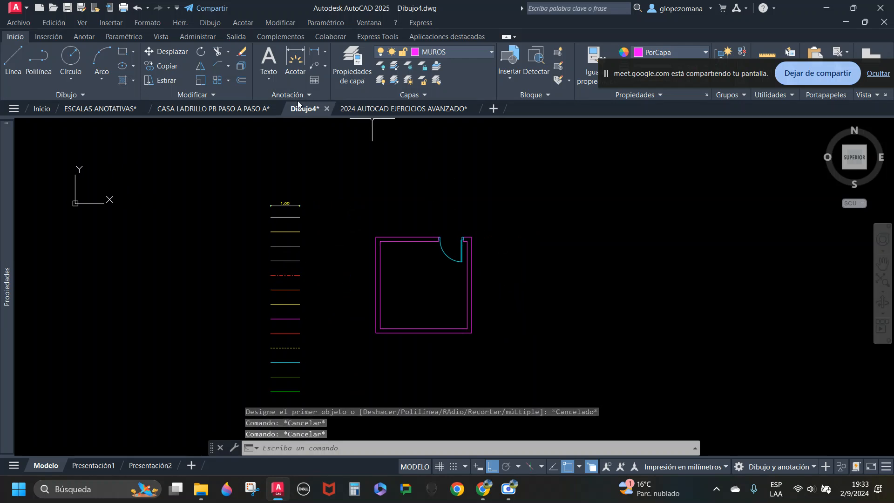
{"action": "left_click", "coordinate": [307, 95]}
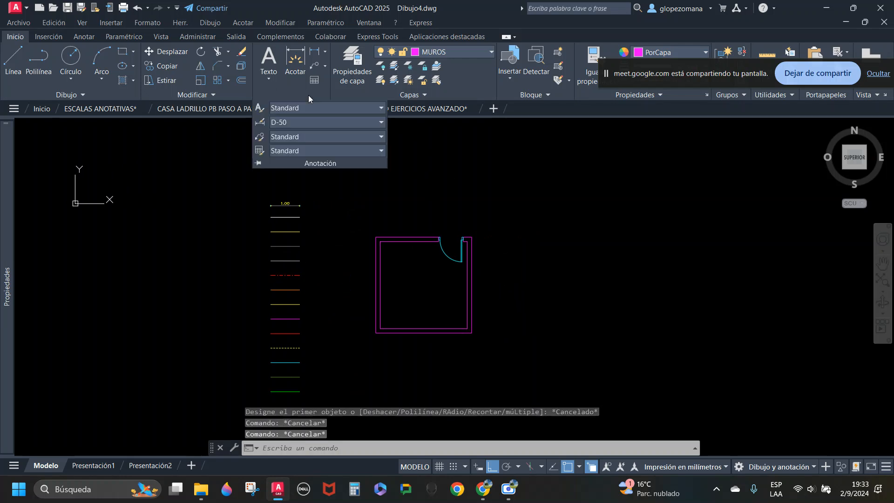
{"action": "left_click", "coordinate": [325, 122]}
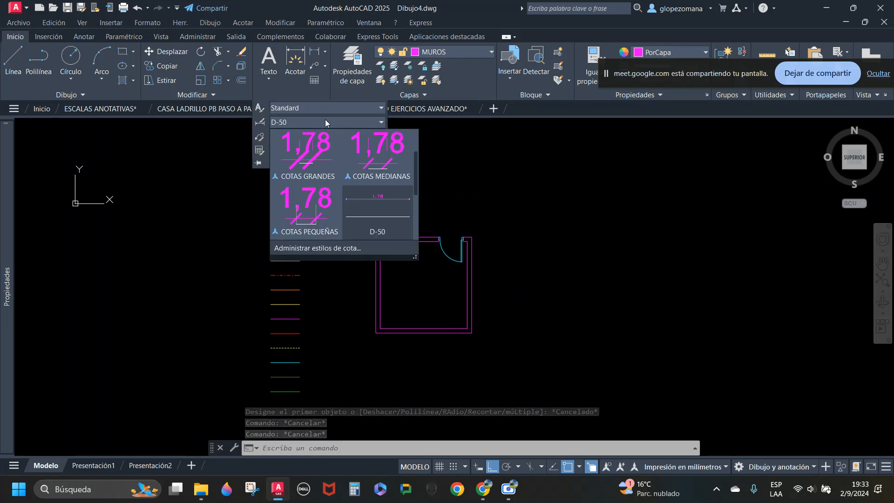
{"action": "left_click", "coordinate": [294, 124]}
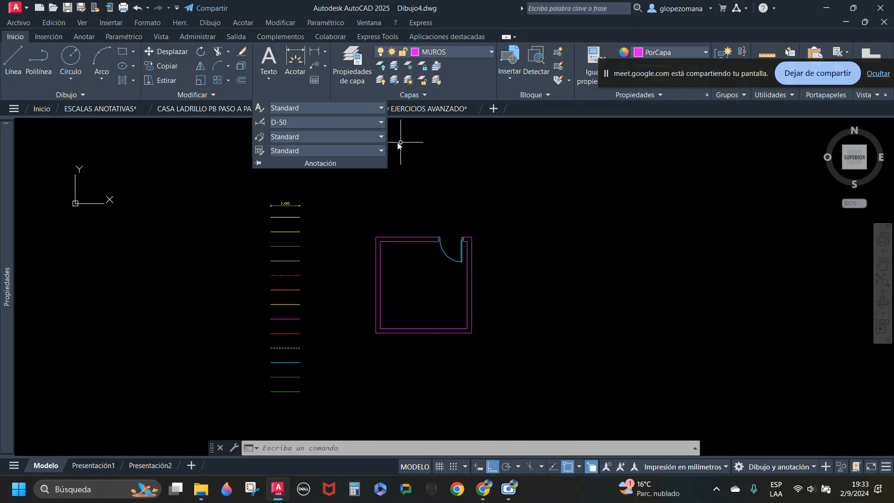
{"action": "left_click", "coordinate": [327, 121]}
{"action": "left_click", "coordinate": [315, 51]}
{"action": "key", "text": "Escape"}
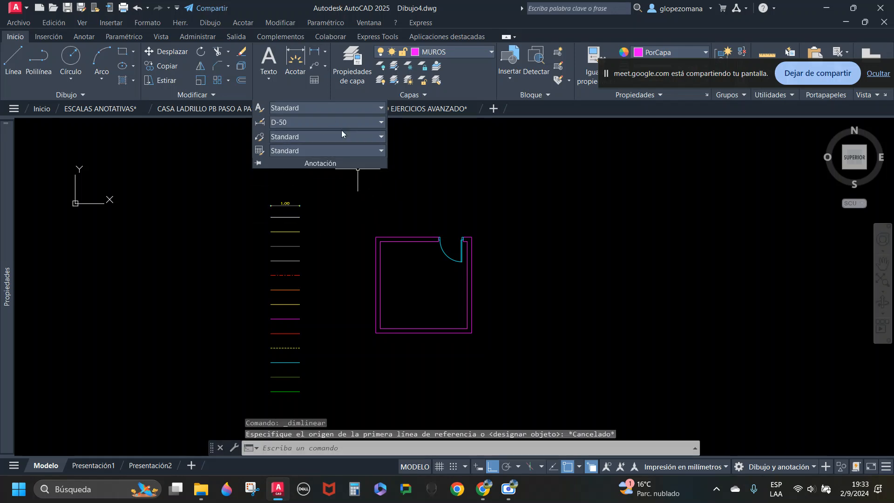
{"action": "left_click", "coordinate": [296, 191]}
{"action": "key", "text": "Escape"}
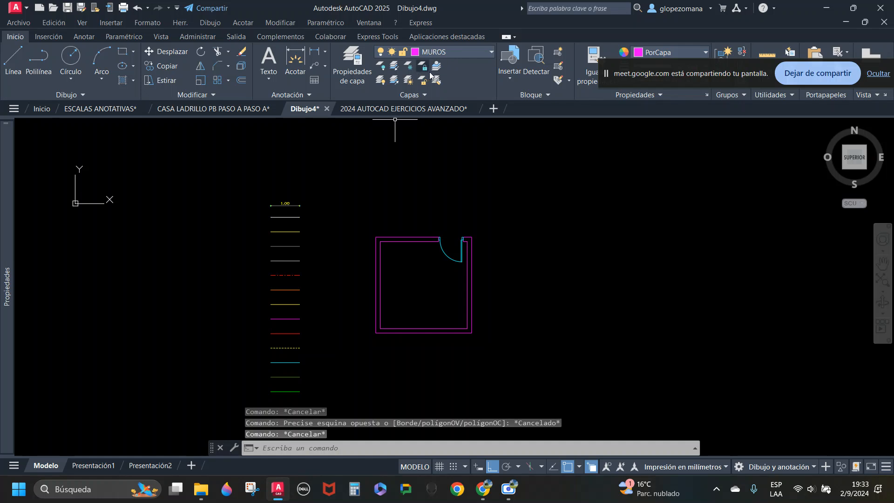
Step: Make the sample dimension's COTAS-50 layer current and add a vertical linear dimension between the room's inner upper and lower wall lines
{"action": "left_click", "coordinate": [436, 70]}
{"action": "left_click", "coordinate": [292, 205]}
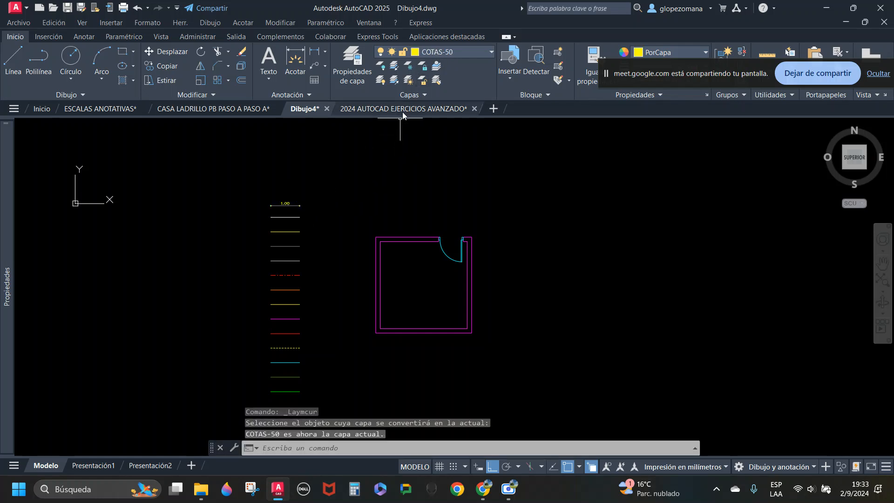
{"action": "left_click", "coordinate": [318, 52]}
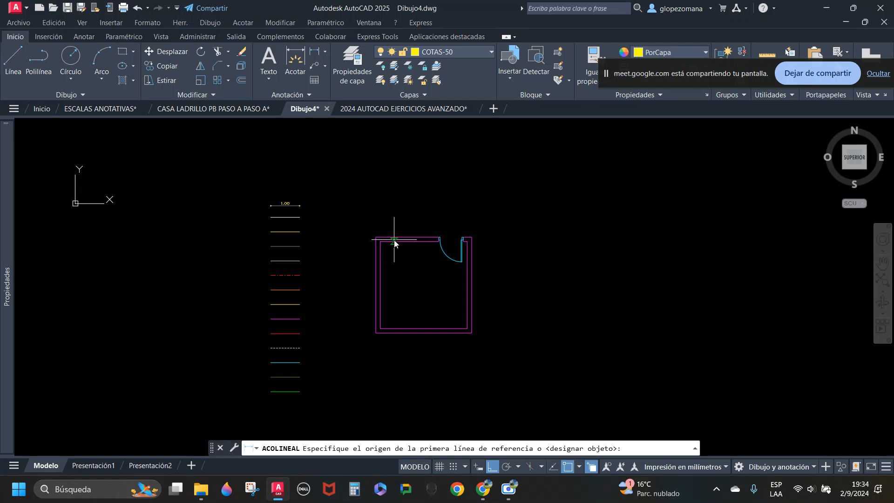
{"action": "left_click", "coordinate": [399, 241]}
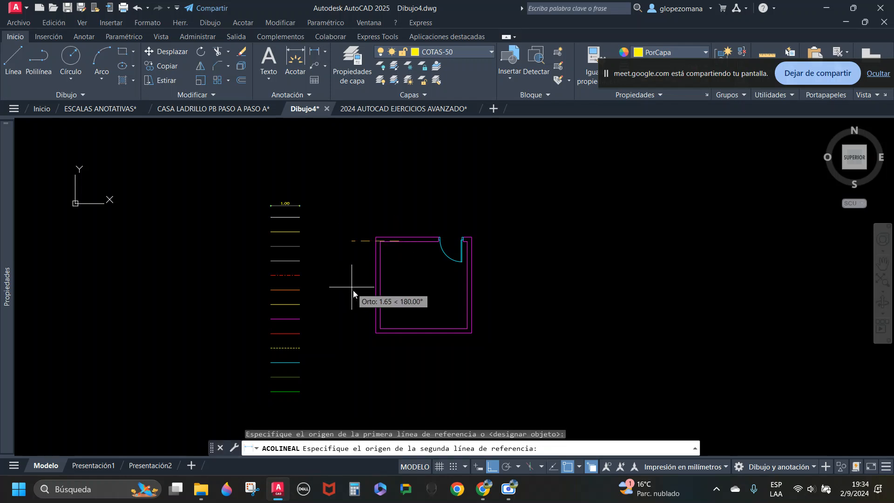
{"action": "left_click", "coordinate": [403, 329]}
{"action": "scroll", "coordinate": [402, 326], "scroll_direction": "up", "scroll_amount": 4}
{"action": "left_click", "coordinate": [397, 313]}
Step: Dimension the room's interior width with a horizontal linear dimension just above the lower wall
{"action": "key", "text": "Return"}
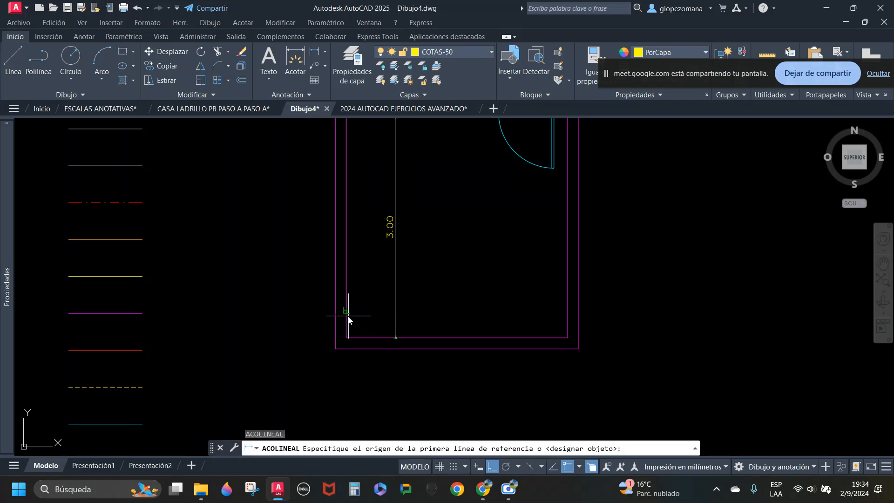
{"action": "left_click", "coordinate": [396, 337]}
{"action": "left_click", "coordinate": [567, 308]}
{"action": "left_click", "coordinate": [566, 308]}
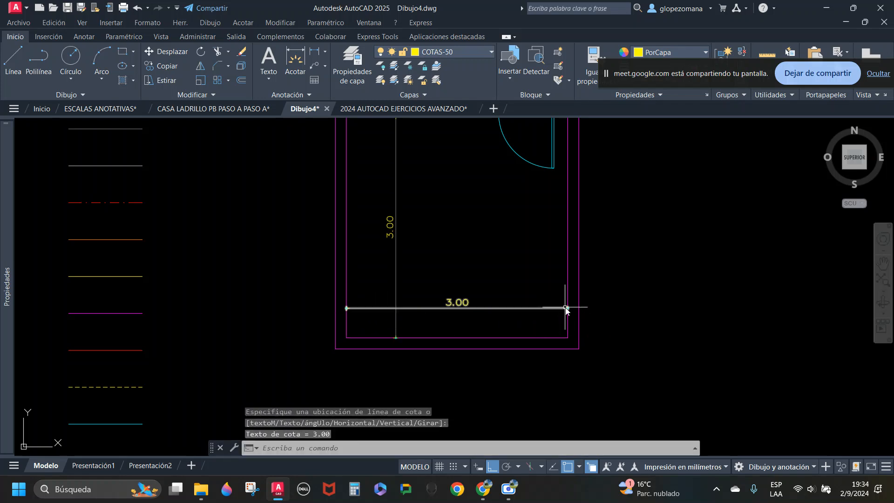
Step: Dimension the thickness of the right and left walls in line with the interior width dimension
{"action": "key", "text": "Return"}
{"action": "left_click", "coordinate": [568, 294]}
{"action": "left_click", "coordinate": [579, 298]}
{"action": "left_click", "coordinate": [563, 307]}
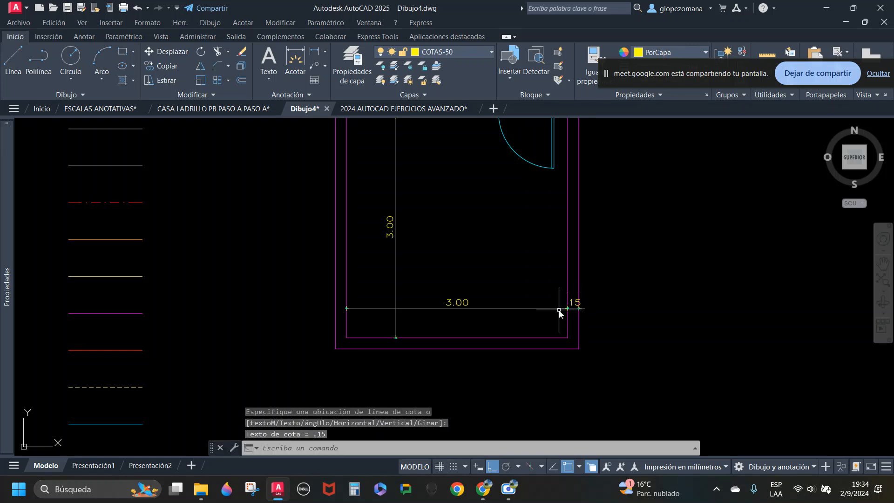
{"action": "key", "text": "Return"}
{"action": "left_click", "coordinate": [349, 308]}
{"action": "left_click", "coordinate": [335, 289]}
{"action": "left_click", "coordinate": [354, 308]}
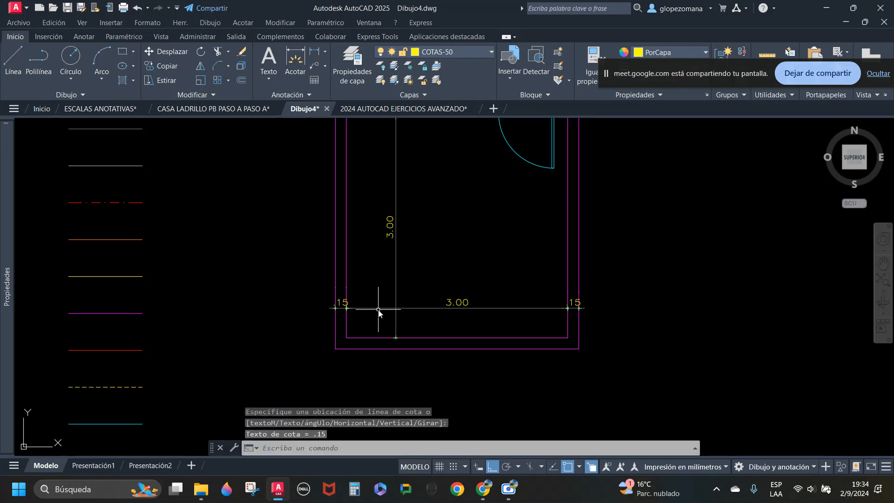
{"action": "key", "text": "Escape"}
Step: Dimension the lower wall's thickness in line with the interior height dimension
{"action": "scroll", "coordinate": [399, 315], "scroll_direction": "down", "scroll_amount": 2}
{"action": "scroll", "coordinate": [399, 315], "scroll_direction": "up", "scroll_amount": 2}
{"action": "key", "text": "Return"}
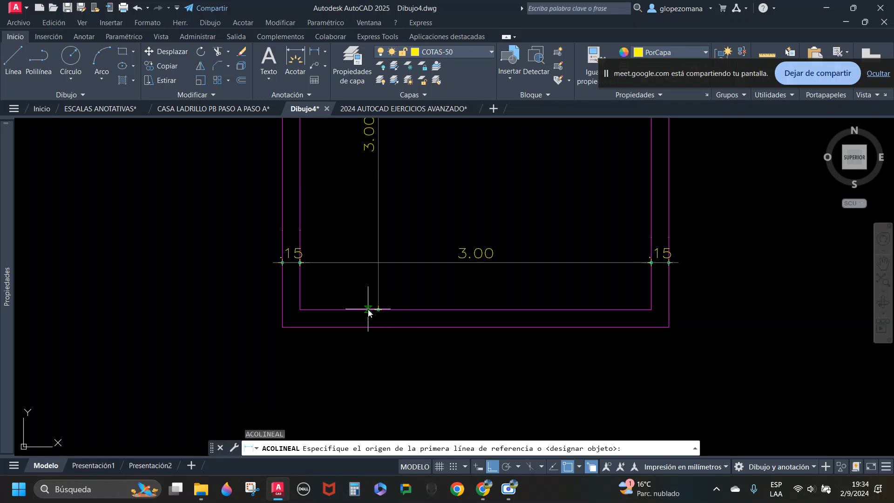
{"action": "left_click", "coordinate": [368, 327]}
{"action": "left_click", "coordinate": [378, 310]}
{"action": "left_click", "coordinate": [380, 290]}
{"action": "scroll", "coordinate": [386, 313], "scroll_direction": "down", "scroll_amount": 3}
{"action": "key", "text": "Escape"}
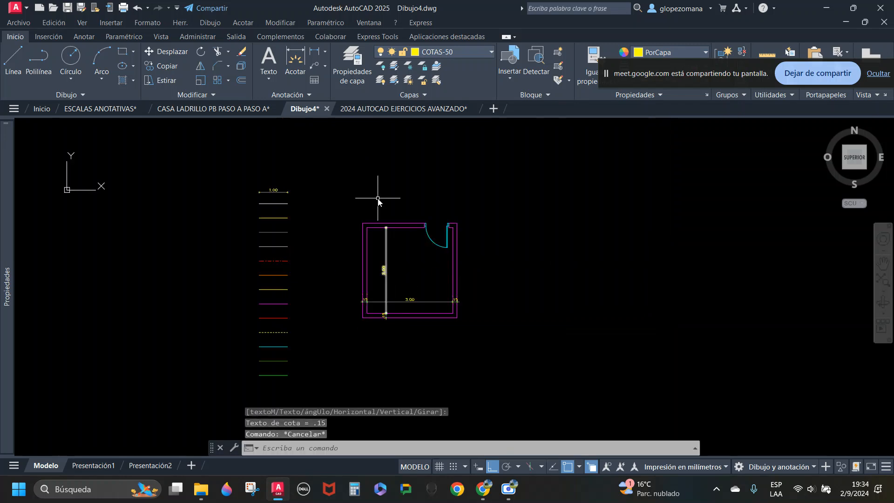
Step: Dimension the upper wall's thickness in line with the interior height dimension
{"action": "scroll", "coordinate": [378, 201], "scroll_direction": "up", "scroll_amount": 2}
{"action": "key", "text": "Return"}
{"action": "left_click", "coordinate": [398, 272]}
{"action": "left_click", "coordinate": [397, 260]}
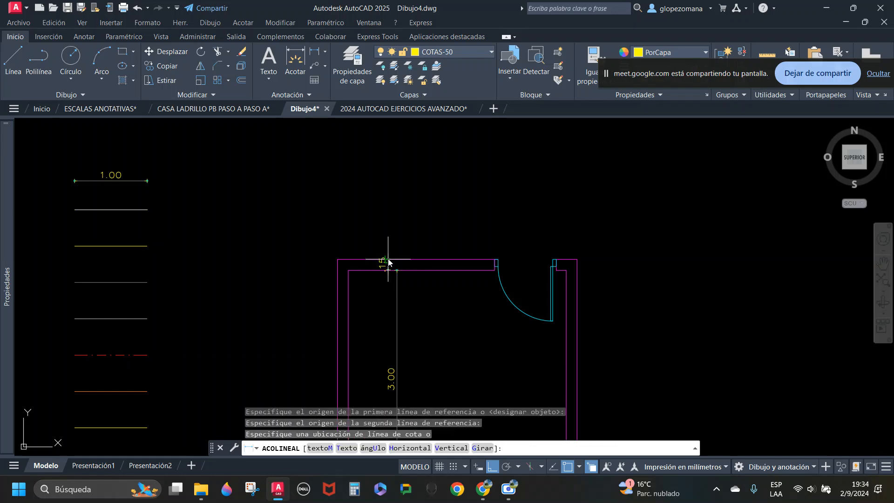
{"action": "left_click", "coordinate": [396, 279]}
Step: Dimension the wall stretch from the outer left corner to the door and the door opening in one row above the room
{"action": "scroll", "coordinate": [484, 260], "scroll_direction": "up", "scroll_amount": 3}
{"action": "key", "text": "Return"}
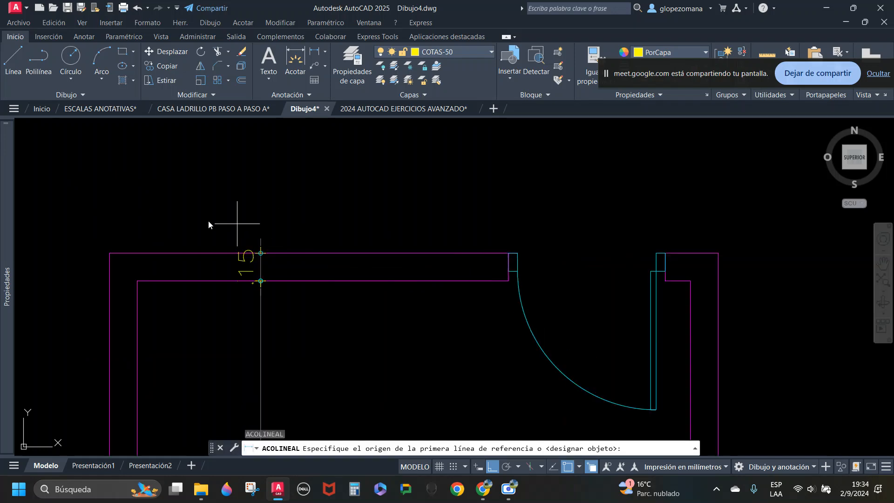
{"action": "left_click", "coordinate": [110, 253]}
{"action": "left_click", "coordinate": [508, 254]}
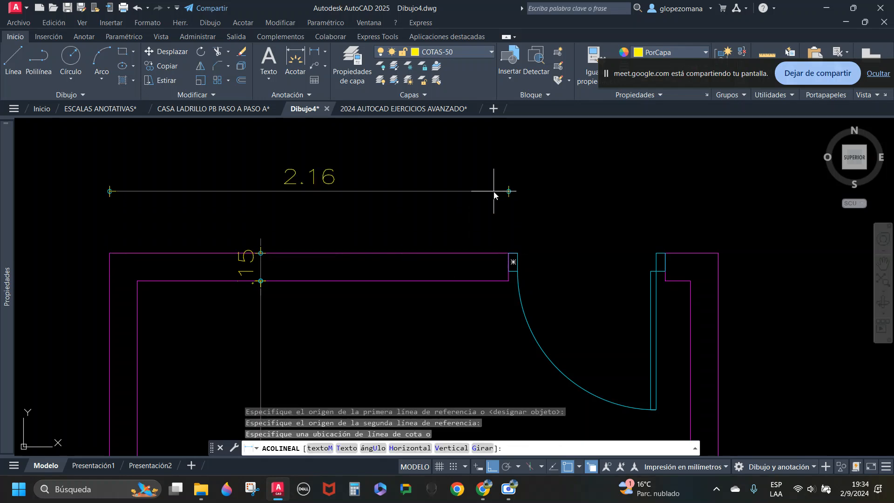
{"action": "left_click", "coordinate": [496, 192]}
{"action": "key", "text": "Return"}
{"action": "left_click", "coordinate": [507, 253]}
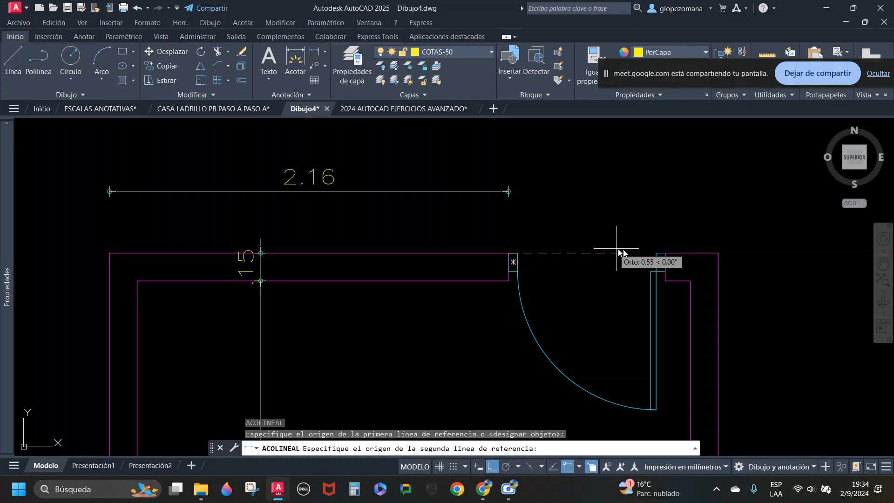
{"action": "left_click", "coordinate": [666, 253]}
{"action": "left_click", "coordinate": [493, 192]}
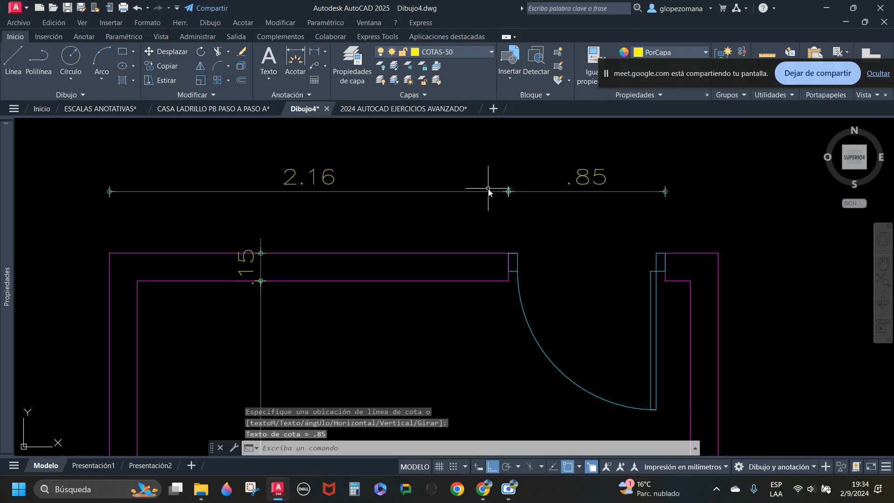
Step: Dimension the wall stretch from the door to the outer right corner in the same row above the room
{"action": "key", "text": "Return"}
{"action": "left_click", "coordinate": [666, 253]}
{"action": "left_click", "coordinate": [719, 254]}
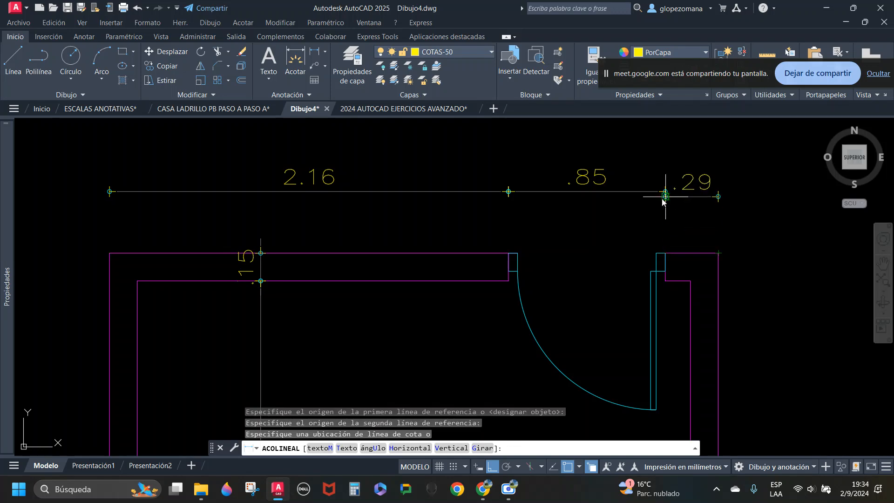
{"action": "left_click", "coordinate": [642, 193]}
{"action": "scroll", "coordinate": [642, 192], "scroll_direction": "down", "scroll_amount": 5}
Step: Dimension the room's overall outer height with a vertical linear dimension beside the right wall
{"action": "key", "text": "Return"}
{"action": "left_click", "coordinate": [648, 198]}
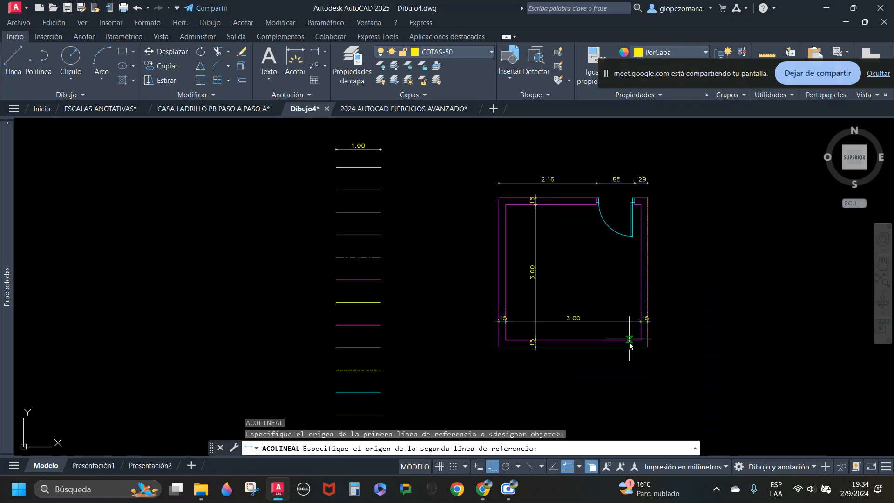
{"action": "left_click", "coordinate": [648, 346]}
{"action": "left_click", "coordinate": [663, 340]}
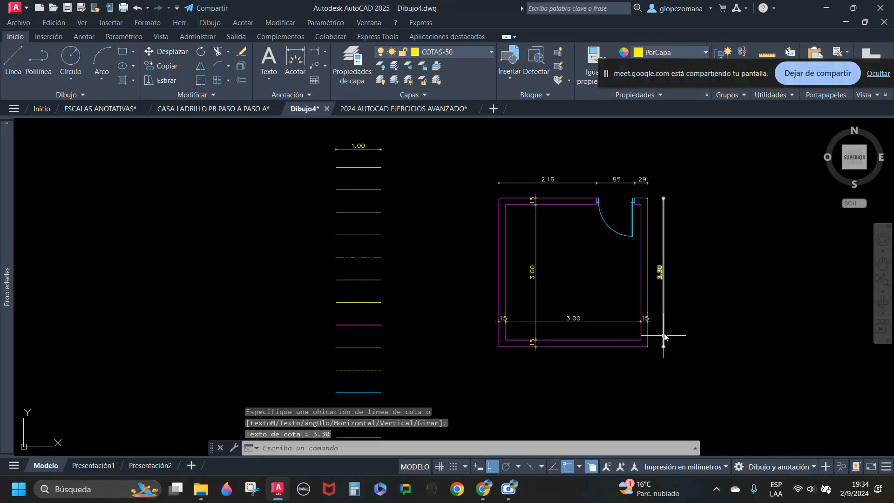
{"action": "key", "text": "Escape"}
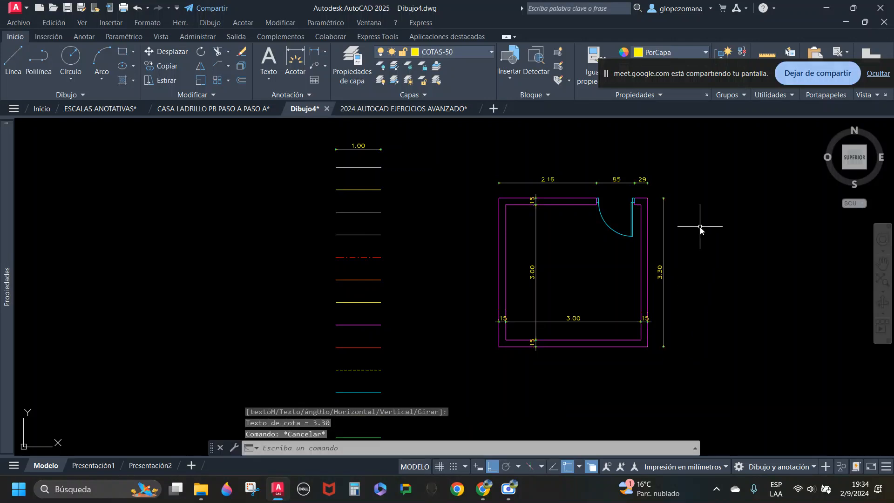
{"action": "key", "text": "Escape"}
Step: Open the Presentación1 layout and assign its viewport to layer 0
{"action": "middle_click_drag", "start_coordinate": [781, 241], "coordinate": [585, 265]}
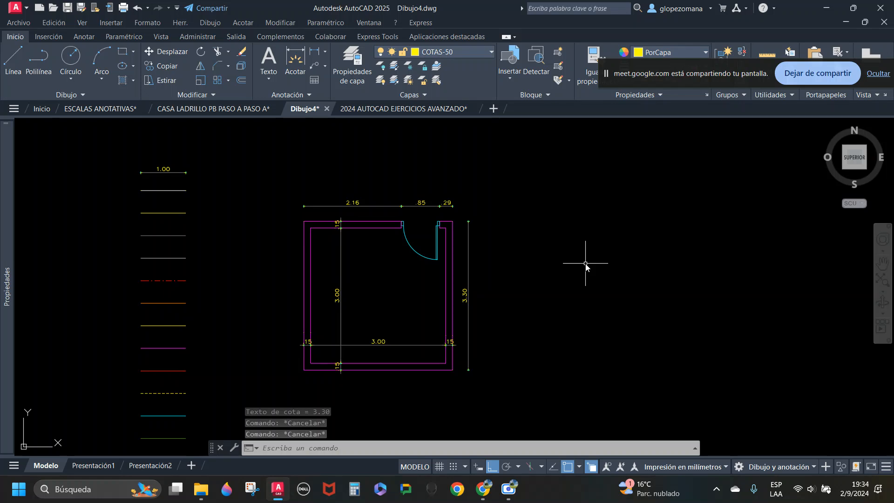
{"action": "key", "text": "Escape"}
{"action": "scroll", "coordinate": [495, 267], "scroll_direction": "down", "scroll_amount": 2}
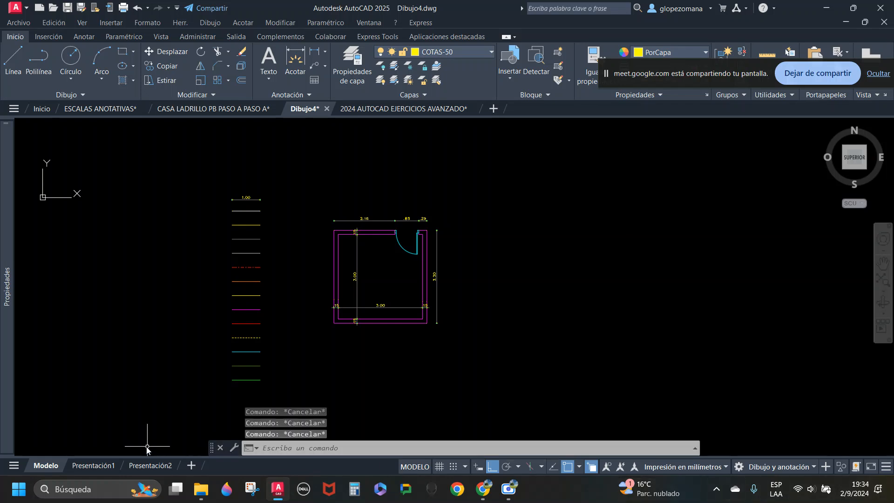
{"action": "left_click", "coordinate": [93, 467]}
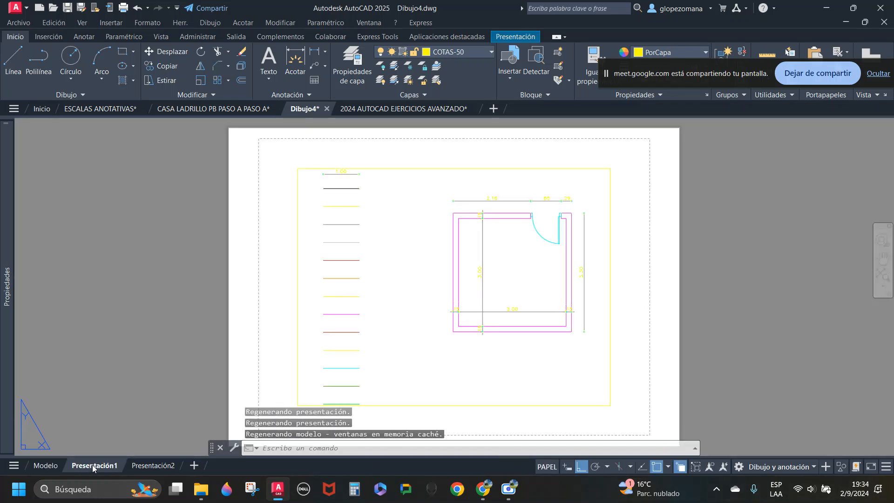
{"action": "scroll", "coordinate": [525, 252], "scroll_direction": "down", "scroll_amount": 4}
{"action": "left_click", "coordinate": [562, 221]}
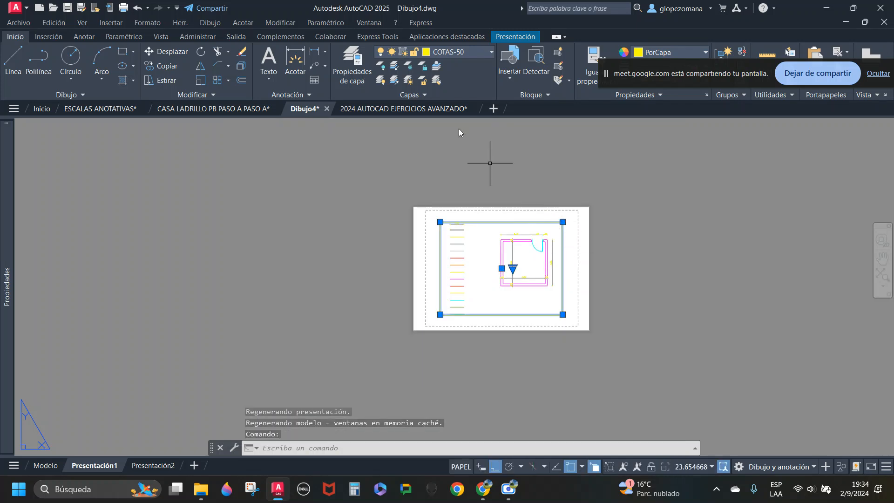
{"action": "left_click", "coordinate": [451, 52]}
{"action": "key", "text": "Escape"}
{"action": "key", "text": "Escape"}
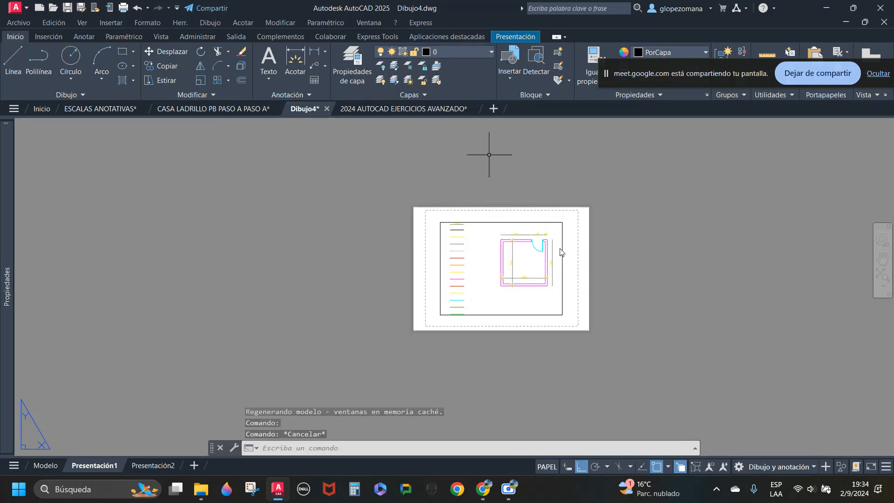
Step: Try the 1:50 scale on the selected layout viewport and undo the change
{"action": "middle_click_drag", "start_coordinate": [540, 286], "coordinate": [437, 285]}
{"action": "scroll", "coordinate": [410, 251], "scroll_direction": "up", "scroll_amount": 4}
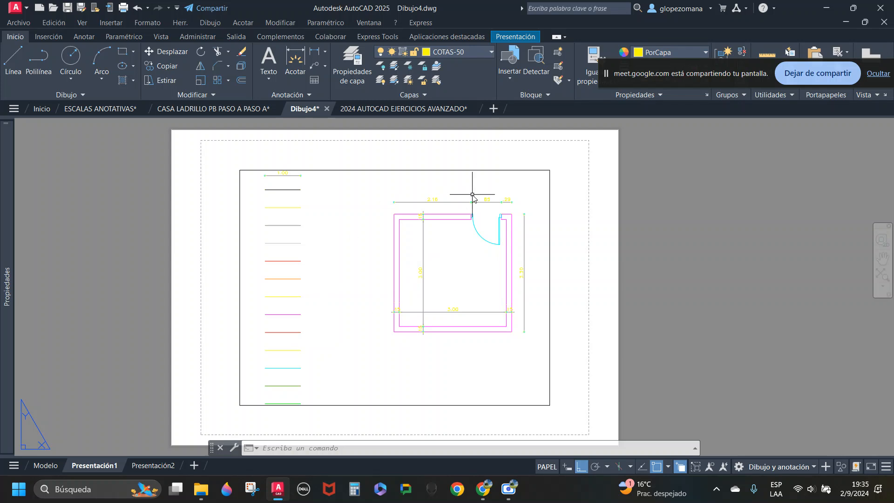
{"action": "left_click", "coordinate": [495, 171]}
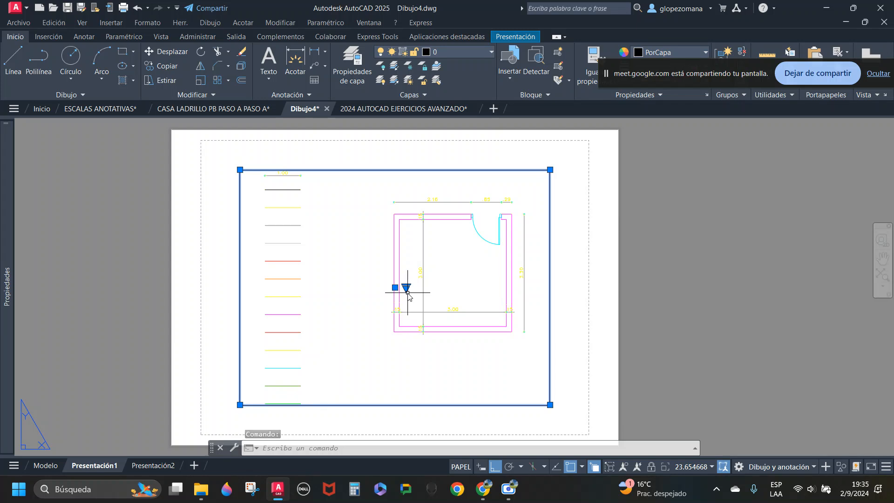
{"action": "left_click", "coordinate": [407, 289]}
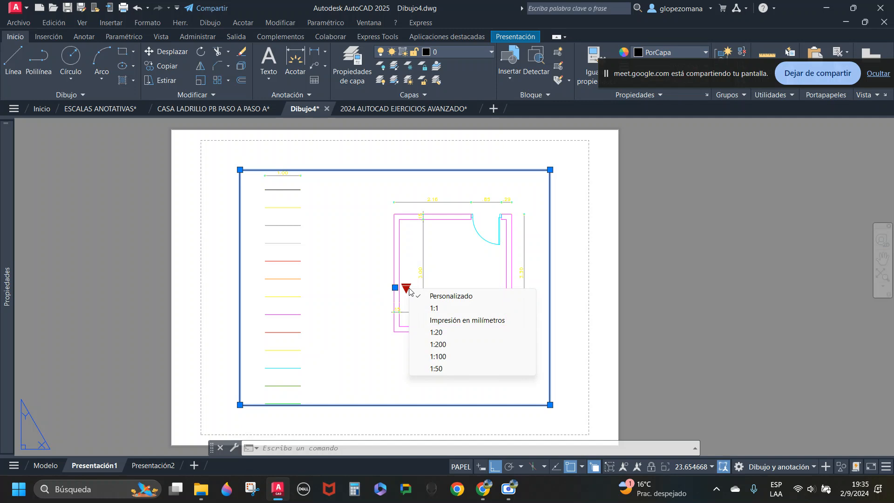
{"action": "left_click", "coordinate": [436, 368]}
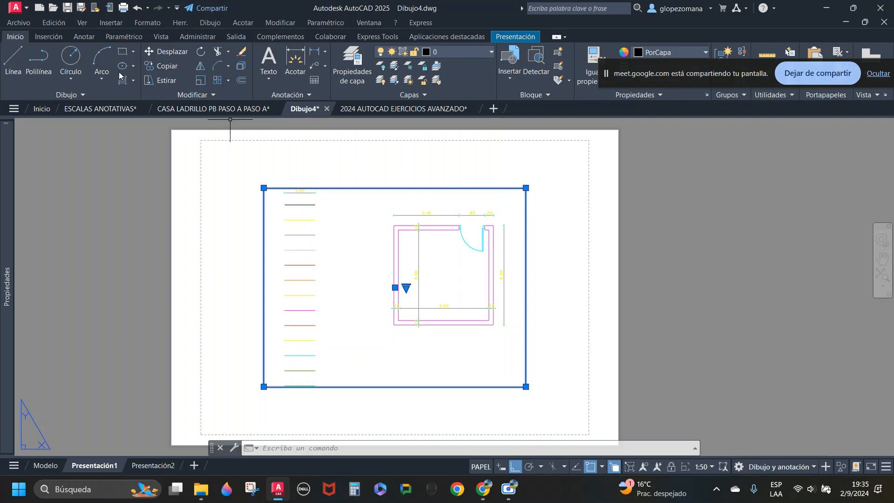
{"action": "left_click", "coordinate": [137, 8]}
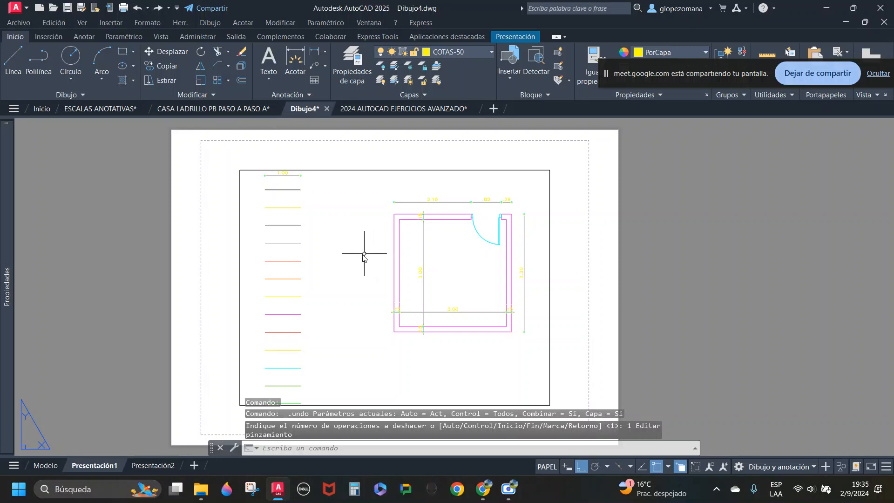
Step: Activate the layout viewport's model space and reposition its view so the room is centred
{"action": "scroll", "coordinate": [384, 213], "scroll_direction": "down", "scroll_amount": 2}
{"action": "double_click", "coordinate": [371, 225]}
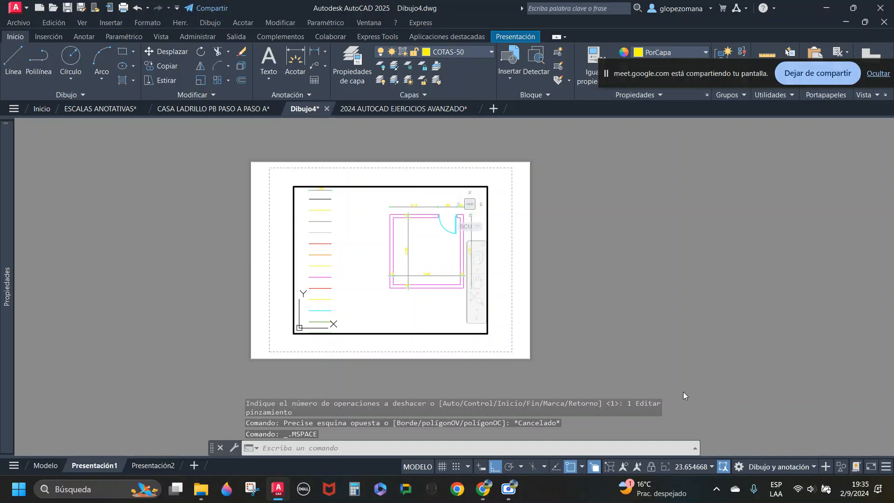
{"action": "middle_click_drag", "start_coordinate": [417, 250], "coordinate": [382, 259]}
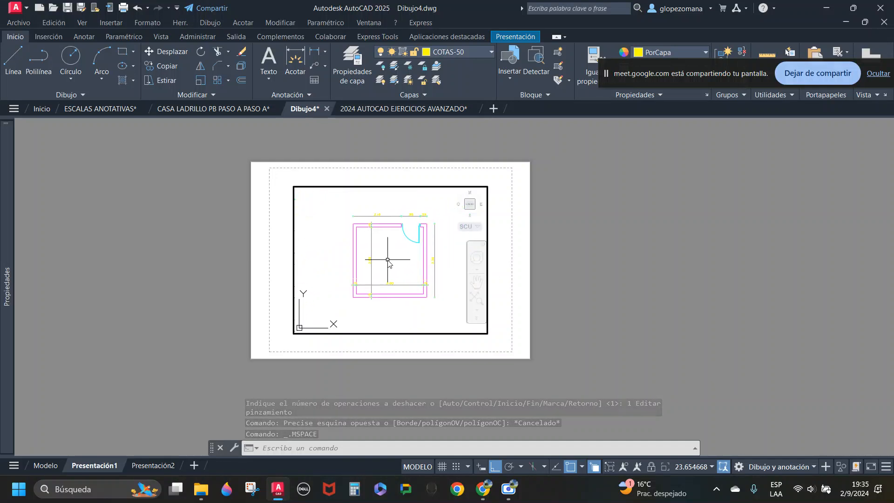
{"action": "key", "text": "Escape"}
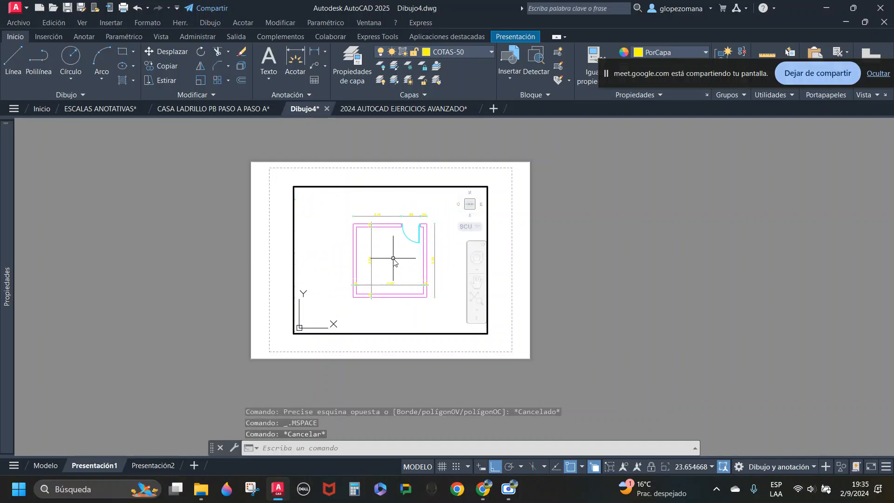
{"action": "left_click", "coordinate": [711, 467]}
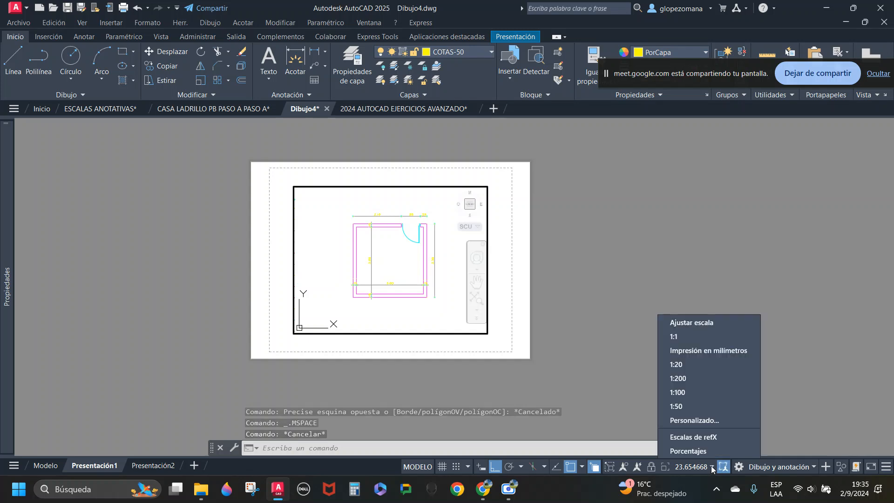
{"action": "double_click", "coordinate": [406, 175]}
{"action": "left_click", "coordinate": [417, 187]}
{"action": "left_click", "coordinate": [409, 181]}
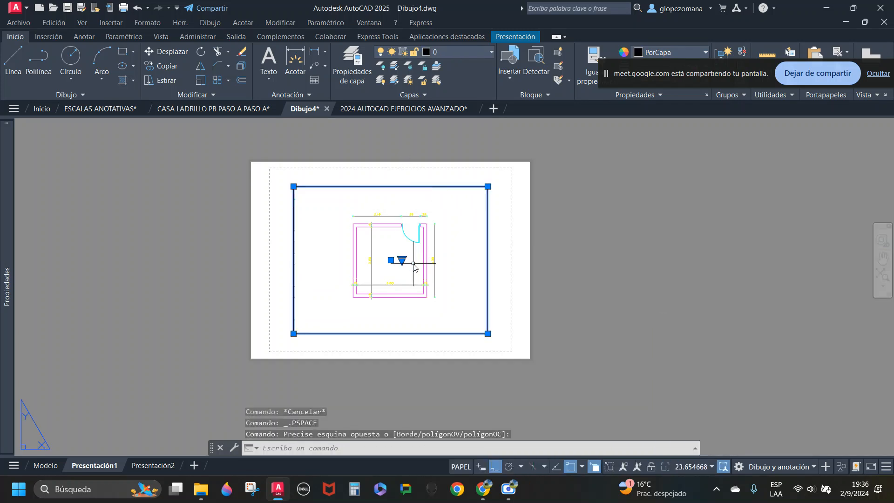
{"action": "key", "text": "Escape"}
Step: Activate the viewport and set its scale to 1:50
{"action": "double_click", "coordinate": [456, 224]}
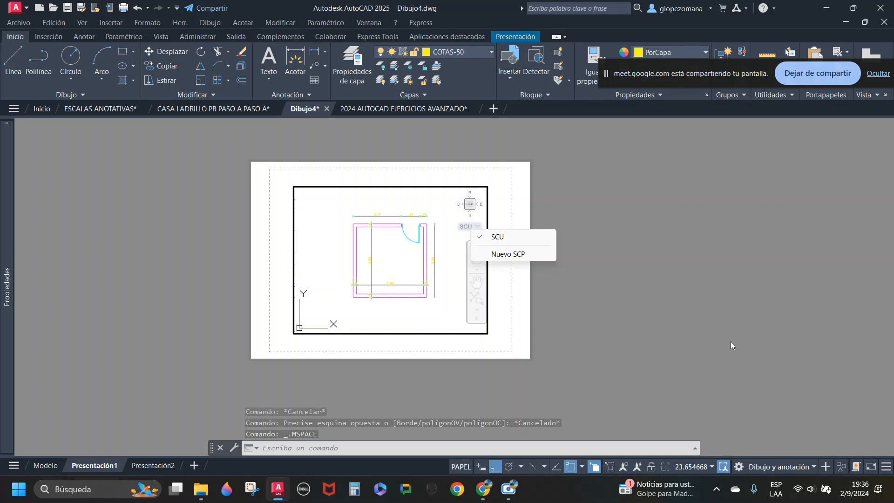
{"action": "left_click", "coordinate": [712, 467]}
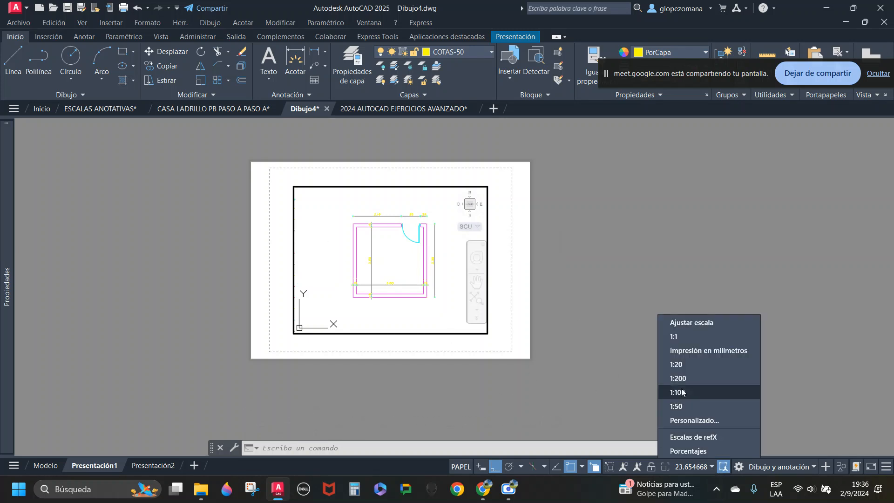
{"action": "left_click", "coordinate": [677, 406]}
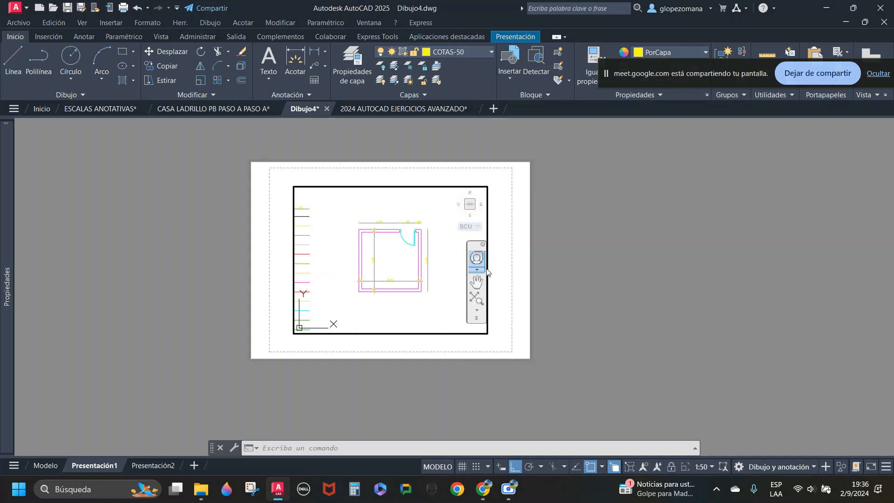
Step: Zoom in on the room inside the active viewport and return to paper space
{"action": "left_click", "coordinate": [395, 255]}
{"action": "scroll", "coordinate": [399, 251], "scroll_direction": "up", "scroll_amount": 2}
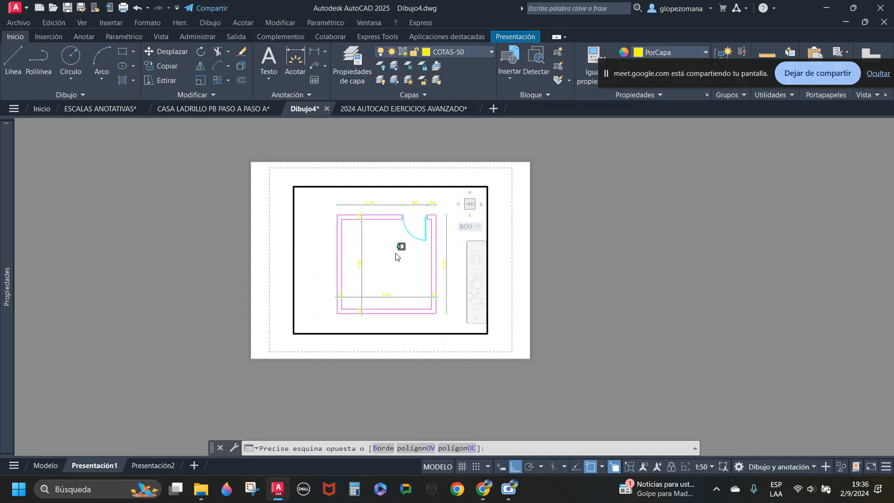
{"action": "key", "text": "Escape"}
{"action": "double_click", "coordinate": [513, 194]}
{"action": "left_click", "coordinate": [477, 173]}
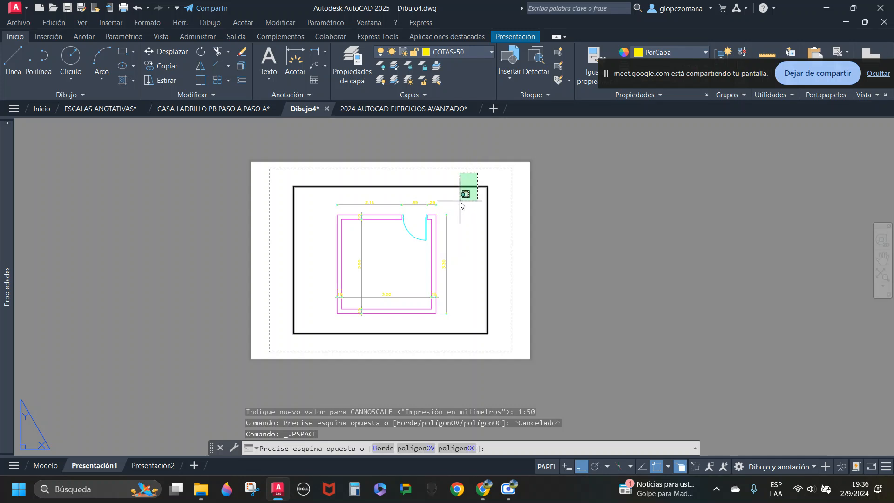
{"action": "key", "text": "Escape"}
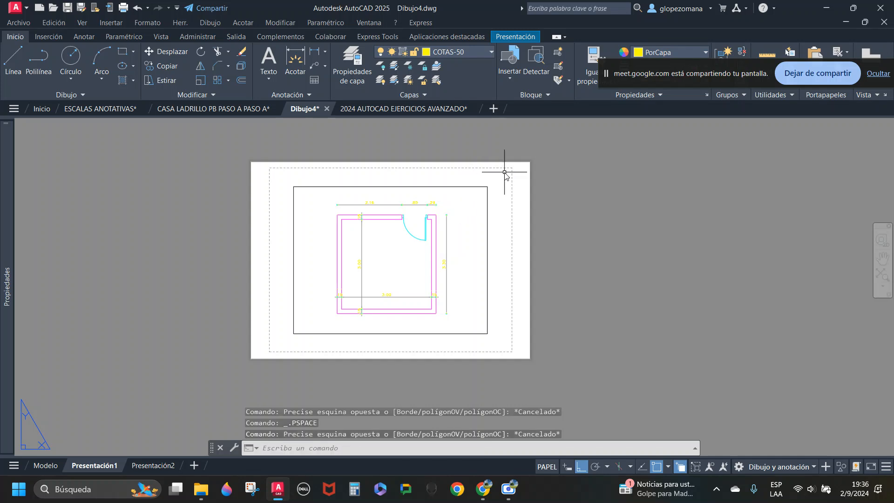
{"action": "double_click", "coordinate": [463, 200]}
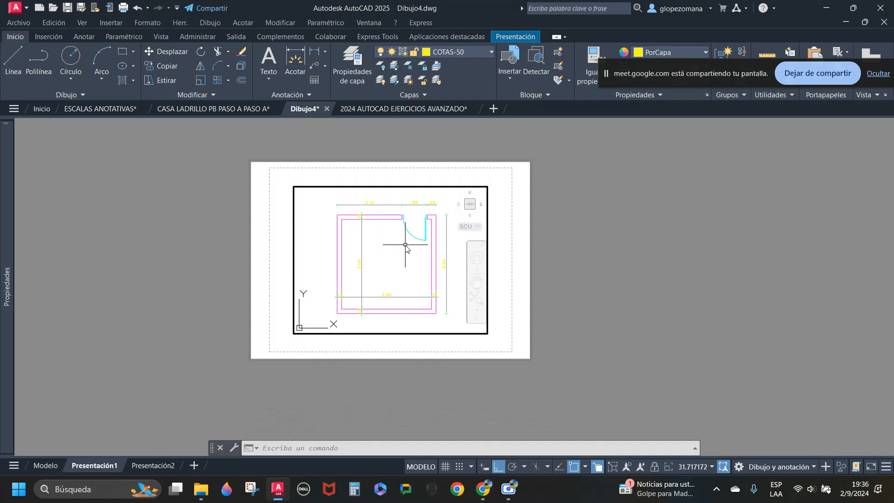
{"action": "double_click", "coordinate": [512, 203]}
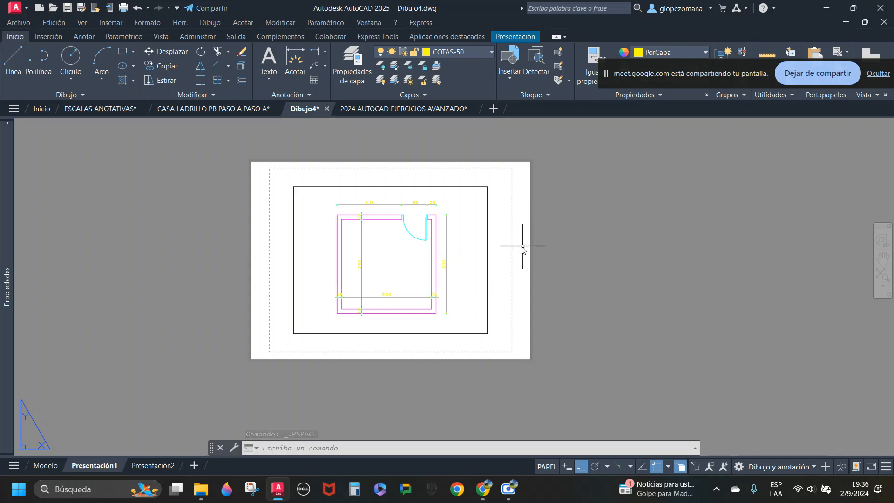
Step: Try the 1:50 scale on the viewport selected from paper space and undo the change
{"action": "left_click", "coordinate": [481, 187]}
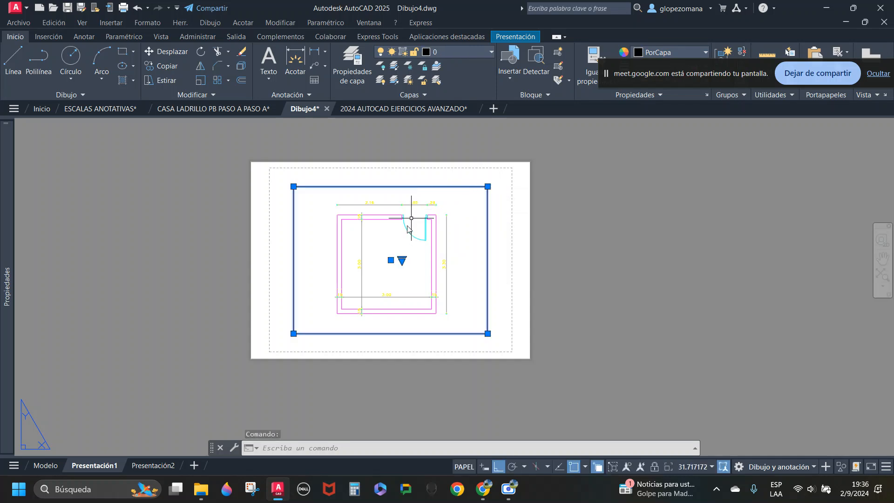
{"action": "left_click", "coordinate": [402, 261]}
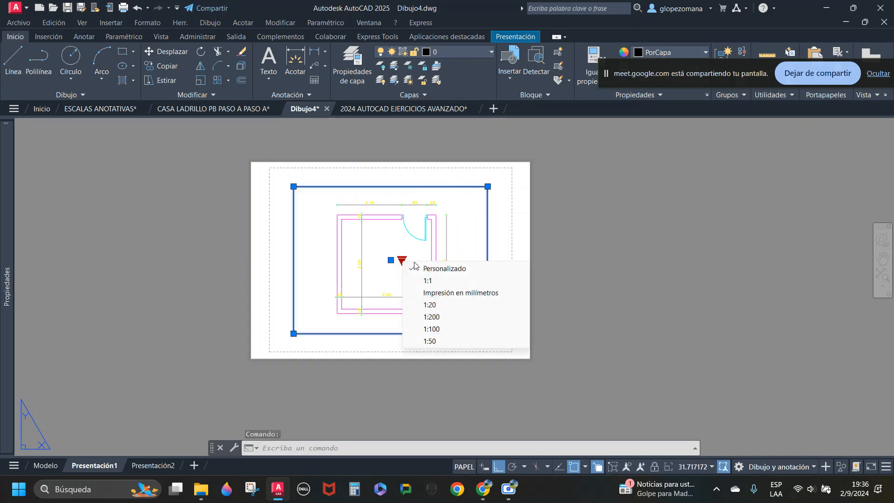
{"action": "left_click", "coordinate": [431, 342]}
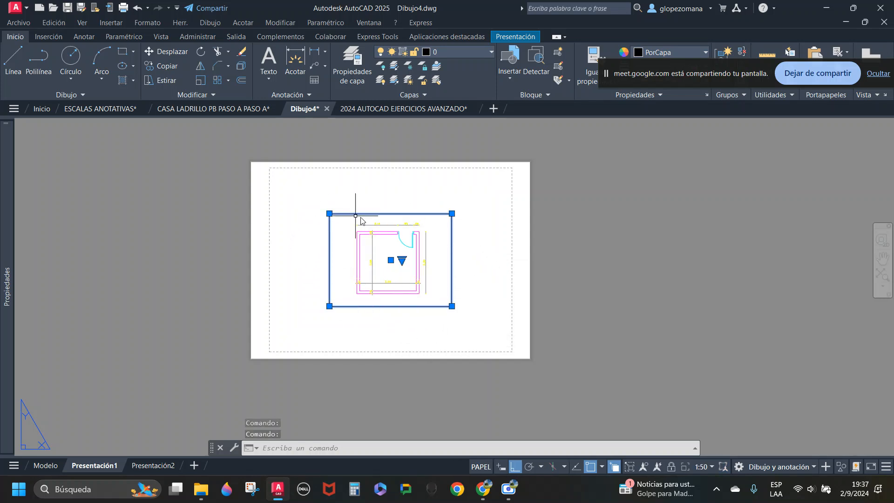
{"action": "scroll", "coordinate": [368, 244], "scroll_direction": "up", "scroll_amount": 2}
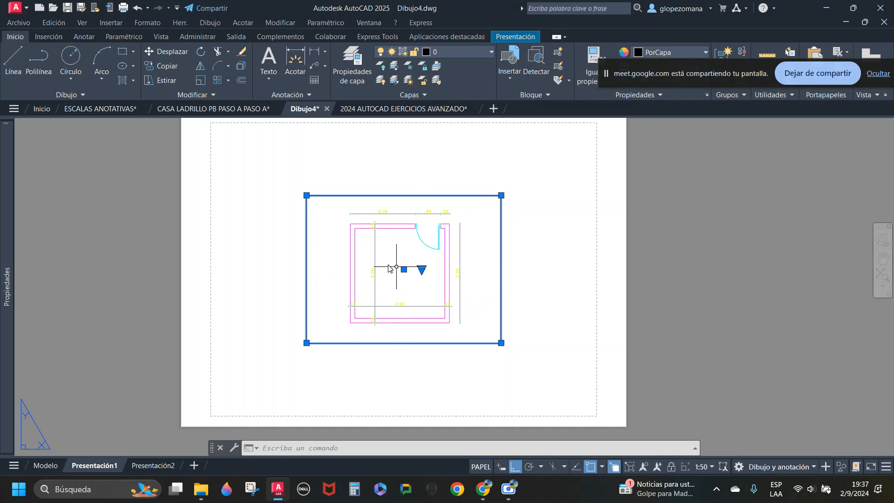
{"action": "scroll", "coordinate": [359, 256], "scroll_direction": "down", "scroll_amount": 2}
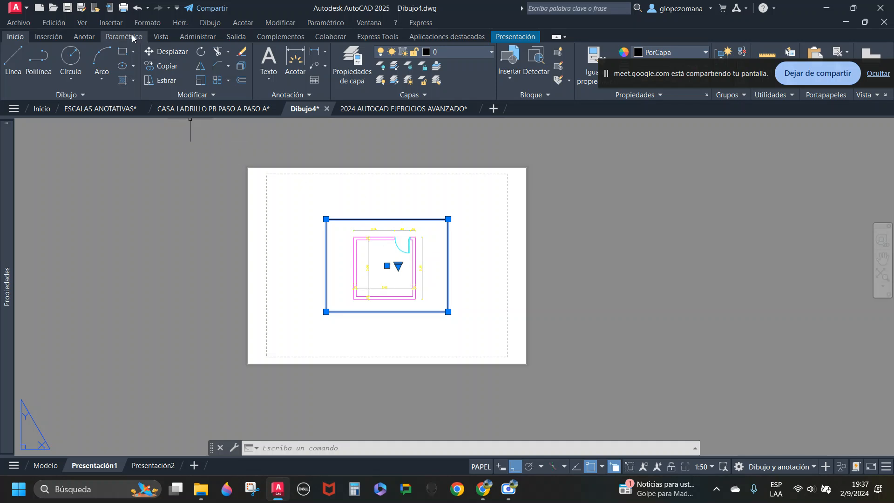
{"action": "left_click", "coordinate": [138, 9]}
{"action": "left_click", "coordinate": [137, 8]}
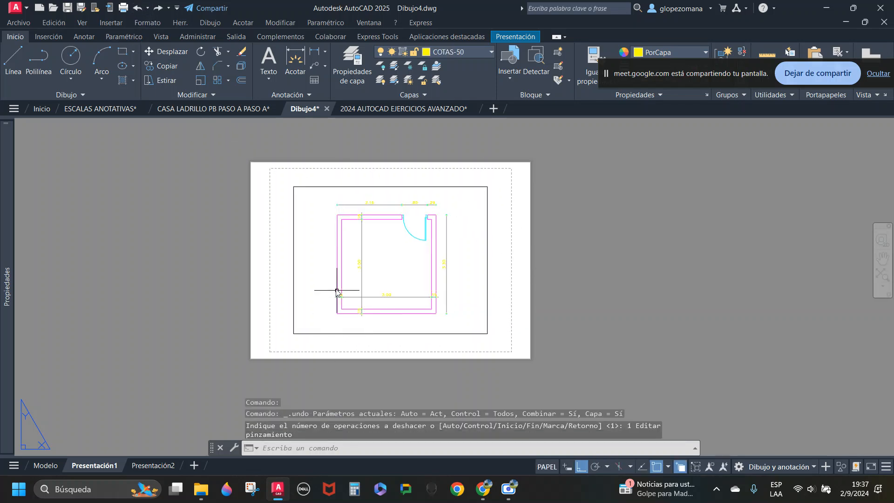
Step: Activate the viewport, set its scale to 1:50 and return to paper space
{"action": "double_click", "coordinate": [312, 201]}
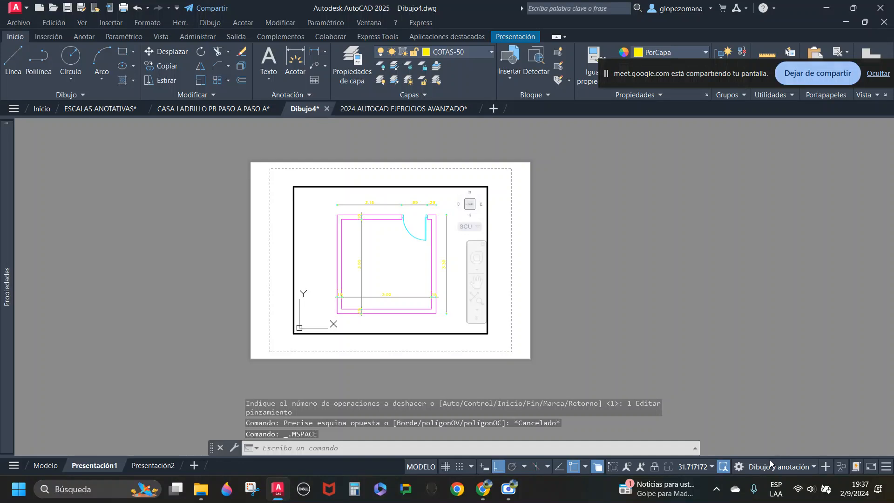
{"action": "left_click", "coordinate": [711, 467]}
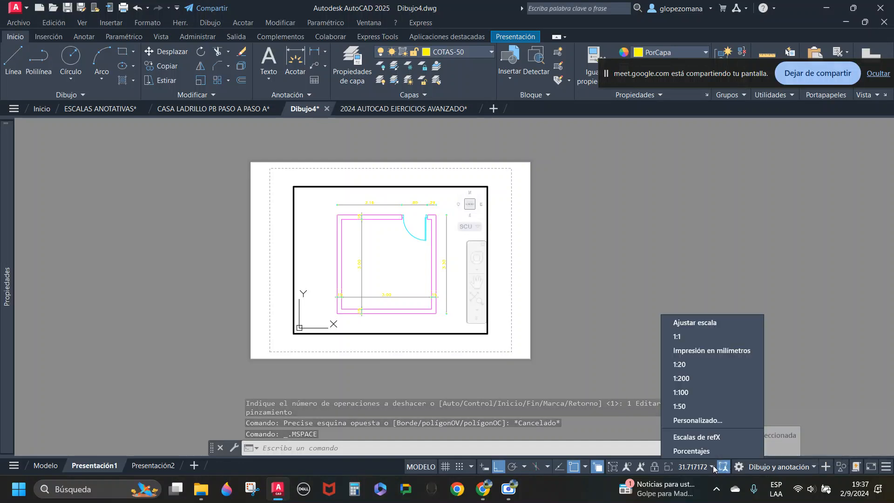
{"action": "left_click", "coordinate": [679, 406]}
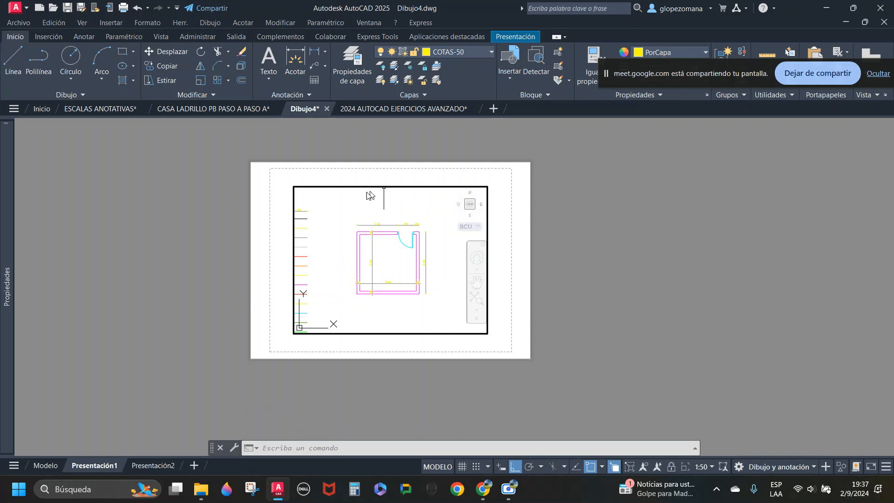
{"action": "double_click", "coordinate": [509, 190]}
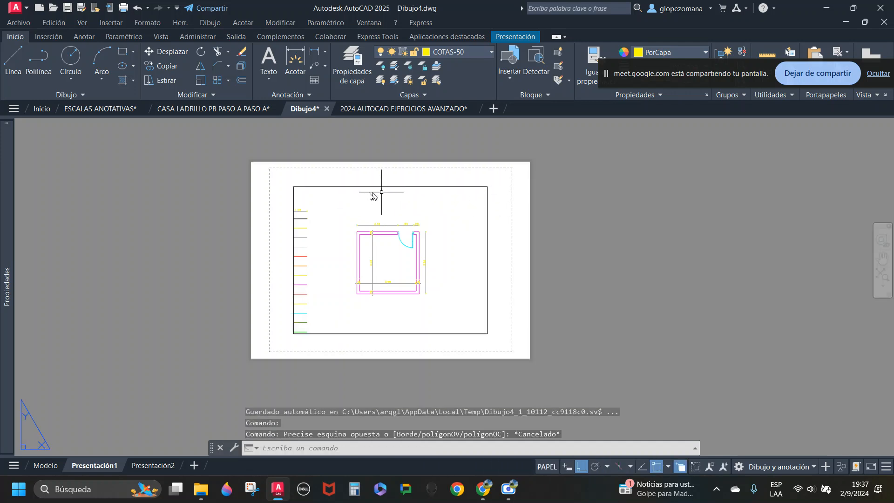
Step: Stretch the viewport's upper-left corner inward to crop the coloured sample lines out of the frame
{"action": "scroll", "coordinate": [303, 221], "scroll_direction": "up", "scroll_amount": 2}
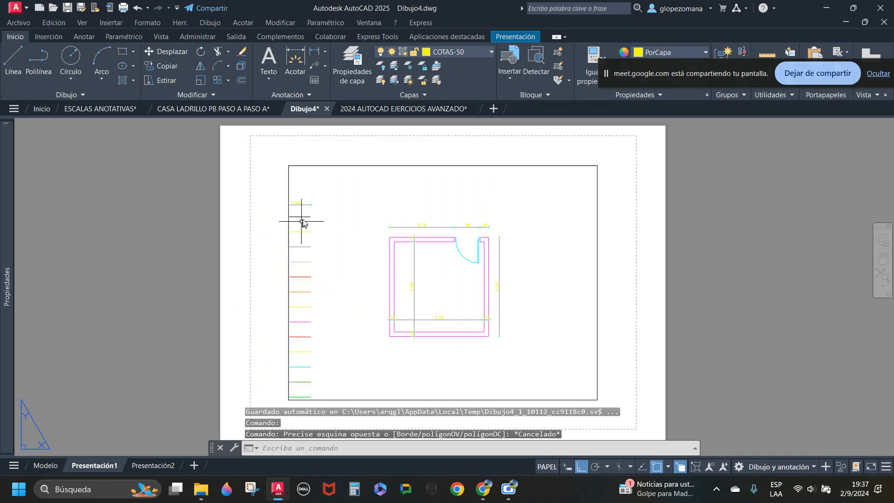
{"action": "left_click", "coordinate": [290, 172]}
{"action": "left_click", "coordinate": [289, 166]}
{"action": "left_click", "coordinate": [325, 165]}
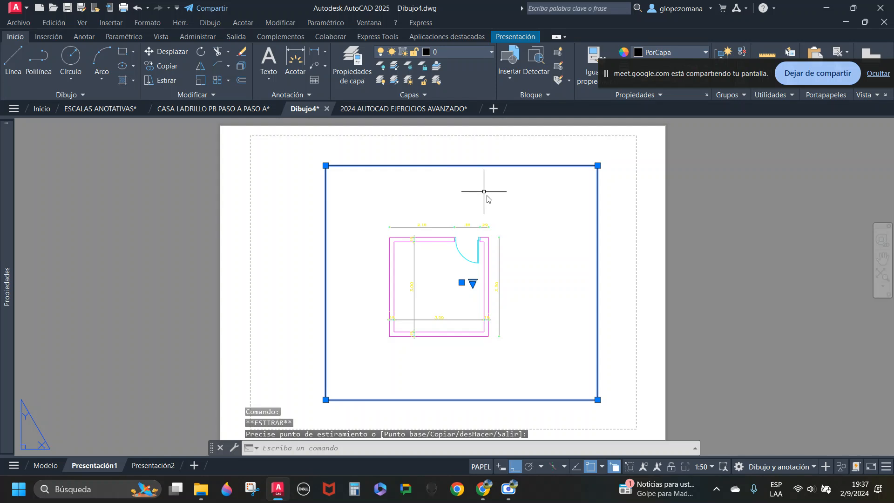
{"action": "key", "text": "Escape"}
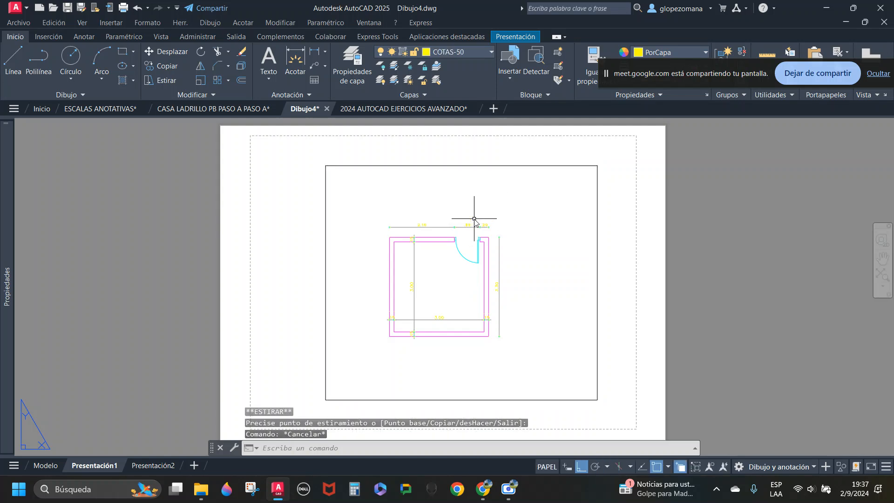
Step: Stretch the viewport's upper-left corner back outward to include the coloured sample lines
{"action": "left_click", "coordinate": [333, 191]}
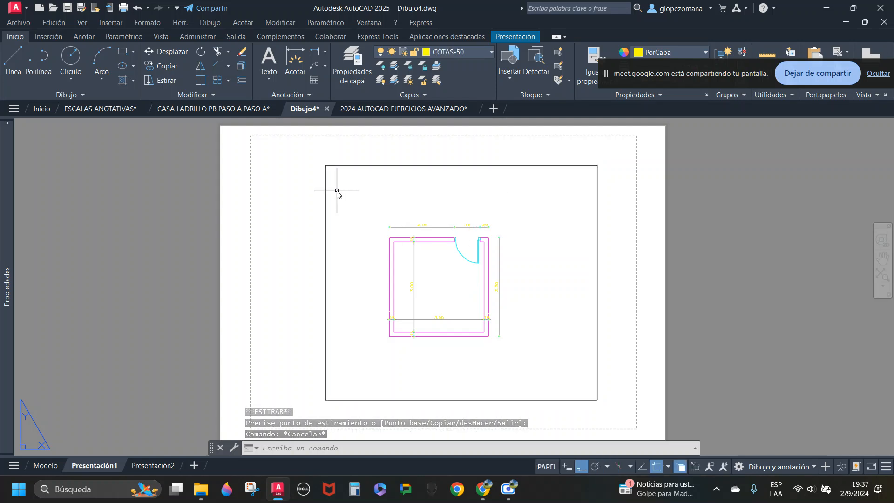
{"action": "left_click", "coordinate": [296, 197]}
{"action": "left_click", "coordinate": [326, 165]}
{"action": "left_click", "coordinate": [290, 166]}
{"action": "scroll", "coordinate": [305, 171], "scroll_direction": "down", "scroll_amount": 2}
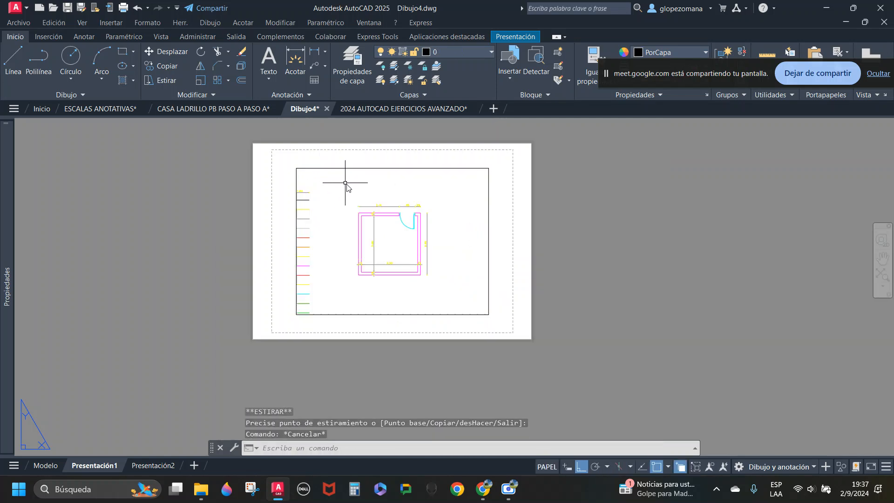
{"action": "left_click", "coordinate": [459, 206]}
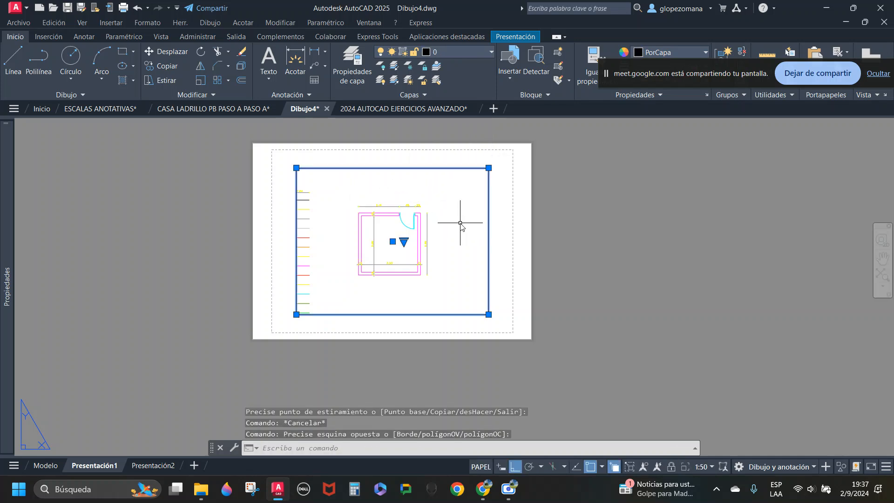
{"action": "type", "text": "co"}
{"action": "key", "text": "Return"}
{"action": "left_click", "coordinate": [368, 235]}
{"action": "key", "text": "Escape"}
Step: Copy the 1:50 viewport horizontally to the empty area left of the sheet
{"action": "left_click", "coordinate": [480, 201]}
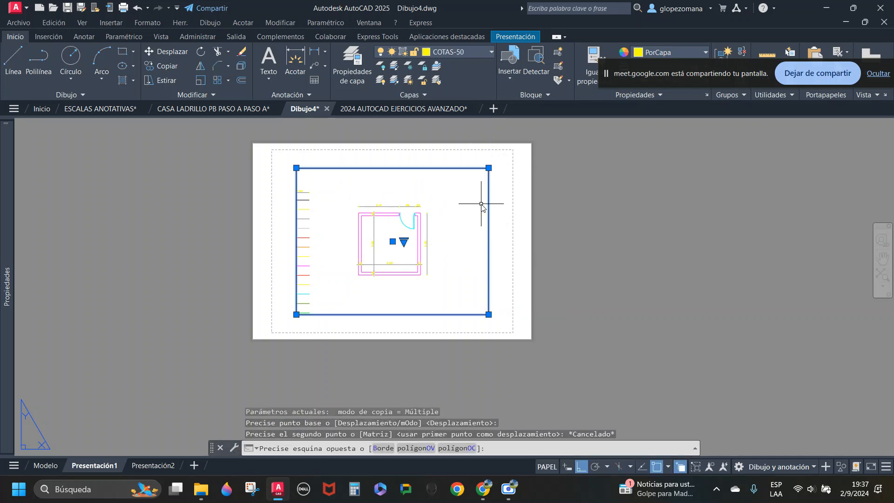
{"action": "type", "text": "co"}
{"action": "key", "text": "Return"}
{"action": "left_click", "coordinate": [460, 245]}
{"action": "scroll", "coordinate": [432, 244], "scroll_direction": "down", "scroll_amount": 6}
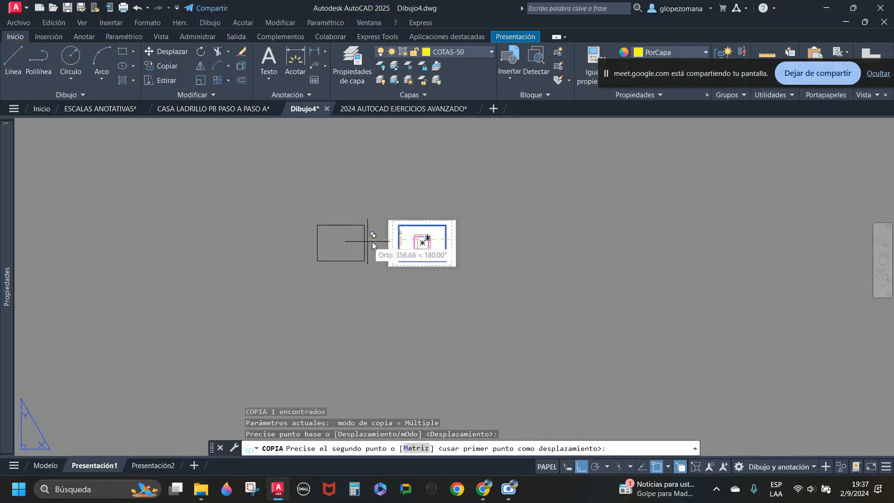
{"action": "left_click", "coordinate": [383, 230]}
{"action": "key", "text": "Escape"}
{"action": "scroll", "coordinate": [437, 247], "scroll_direction": "up", "scroll_amount": 8}
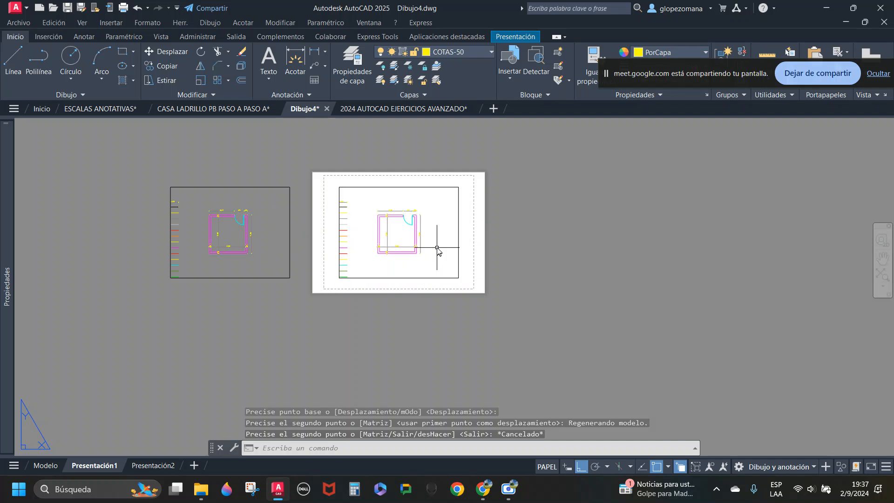
{"action": "left_click", "coordinate": [446, 177]}
{"action": "left_click", "coordinate": [429, 145]}
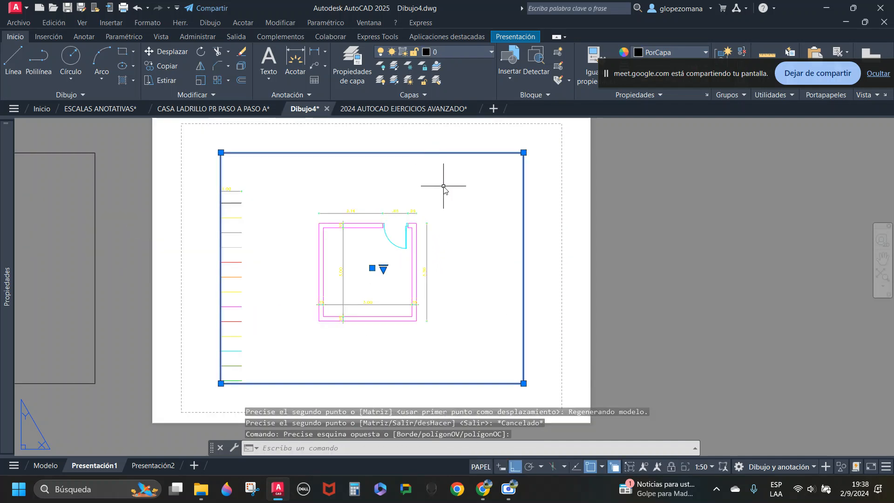
{"action": "key", "text": "Escape"}
{"action": "scroll", "coordinate": [425, 180], "scroll_direction": "down", "scroll_amount": 3}
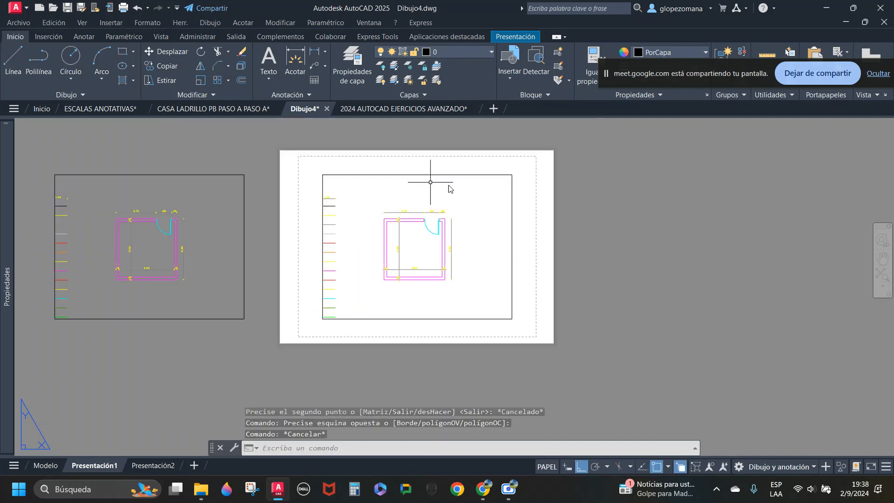
Step: Activate the viewport on the sheet, set its scale to 1:100 and return to paper space
{"action": "double_click", "coordinate": [462, 207]}
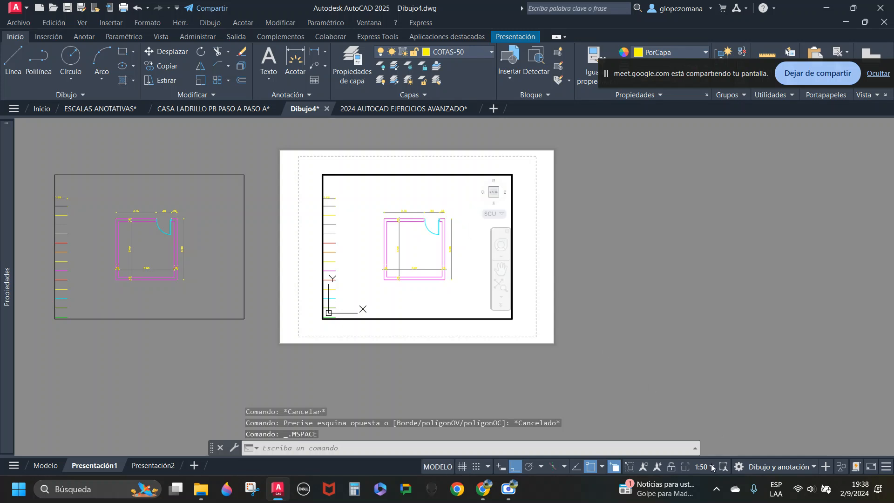
{"action": "left_click", "coordinate": [712, 466]}
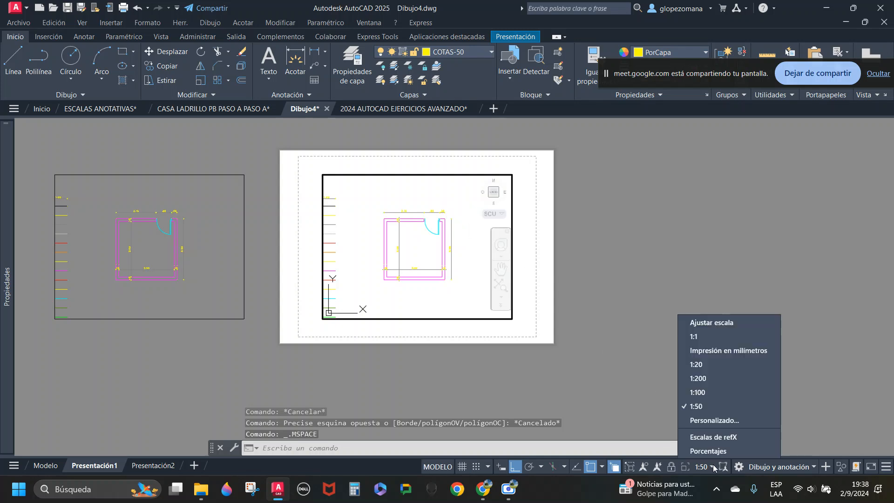
{"action": "left_click", "coordinate": [691, 392]}
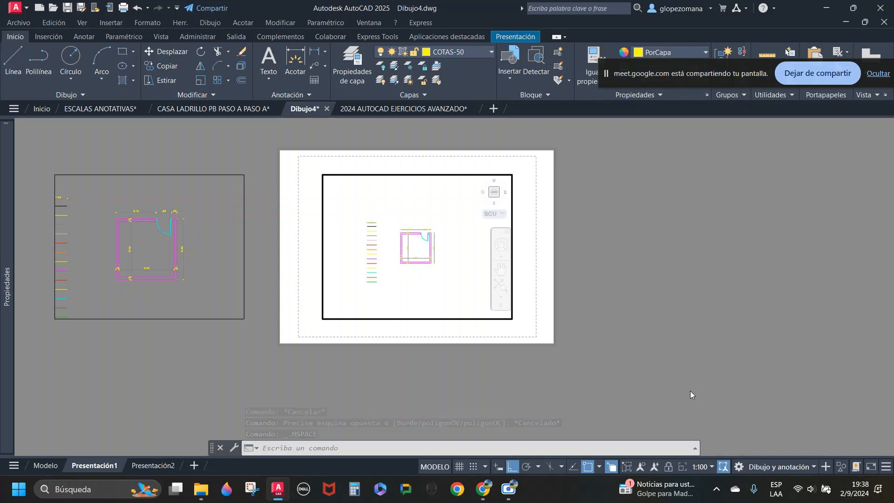
{"action": "double_click", "coordinate": [437, 171]}
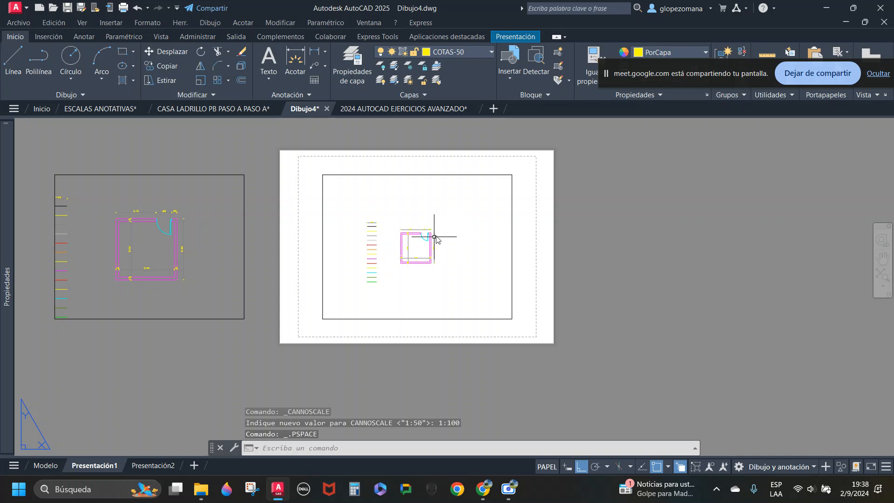
Step: Move the 1:50 and 1:100 viewports together horizontally, leaving the sheet empty
{"action": "left_click", "coordinate": [392, 160]}
{"action": "left_click", "coordinate": [228, 204]}
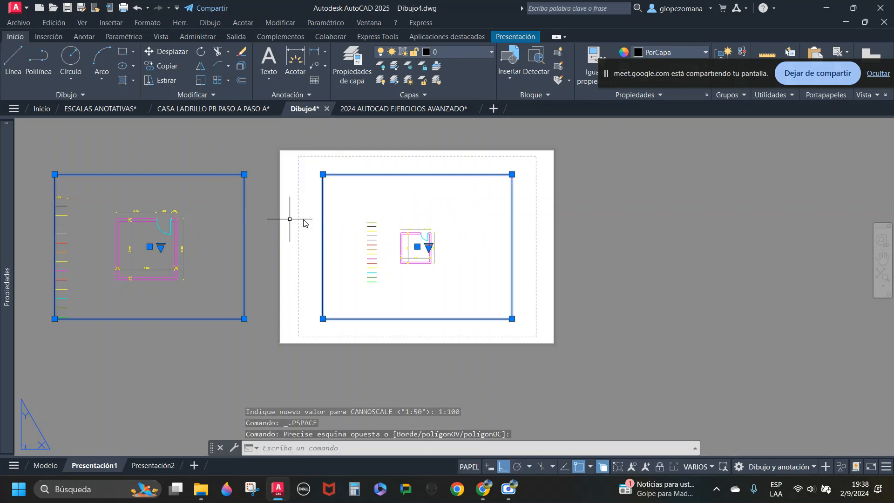
{"action": "type", "text": "m"}
{"action": "key", "text": "Return"}
{"action": "left_click", "coordinate": [438, 237]}
{"action": "scroll", "coordinate": [439, 231], "scroll_direction": "down", "scroll_amount": 4}
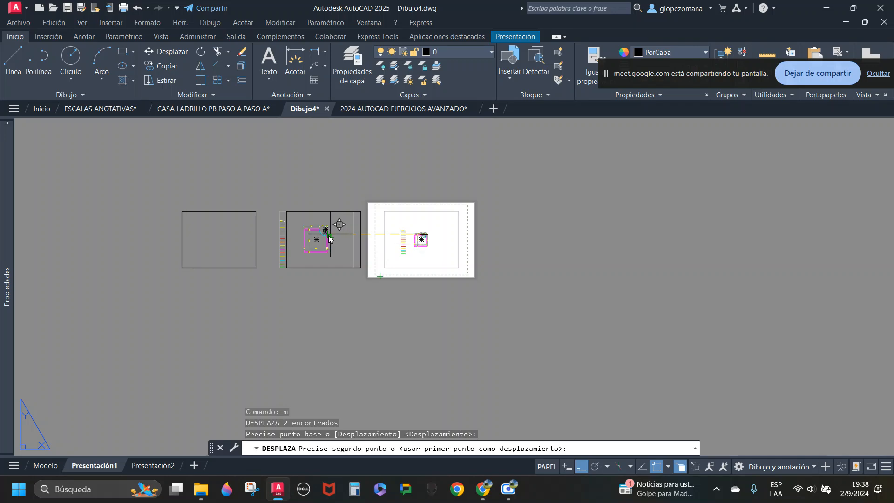
{"action": "key", "text": "Escape"}
{"action": "left_click", "coordinate": [335, 230]}
Step: Copy the 1:100 viewport horizontally onto the empty sheet
{"action": "type", "text": "co"}
{"action": "key", "text": "Return"}
{"action": "left_click", "coordinate": [326, 237]}
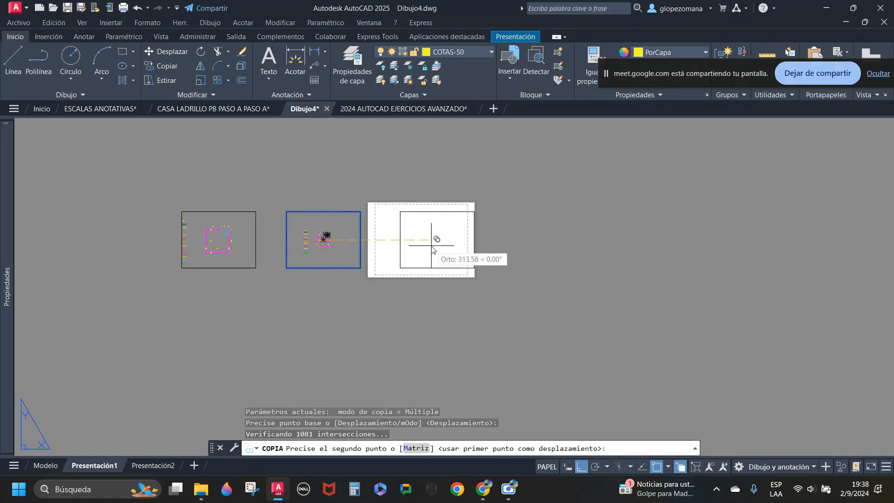
{"action": "scroll", "coordinate": [431, 236], "scroll_direction": "up", "scroll_amount": 4}
{"action": "left_click", "coordinate": [401, 239]}
{"action": "key", "text": "Escape"}
Step: Activate the copied viewport on the sheet, set its scale to 1:200 and return to paper space
{"action": "double_click", "coordinate": [473, 204]}
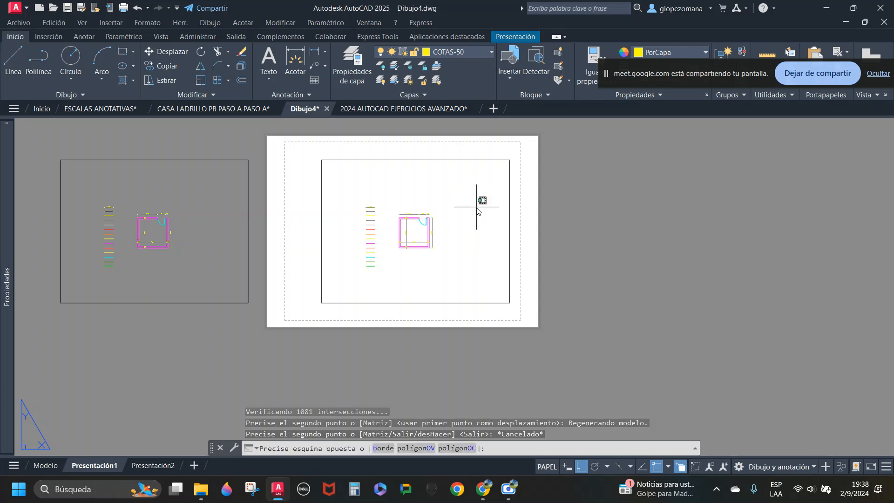
{"action": "left_click", "coordinate": [712, 468]}
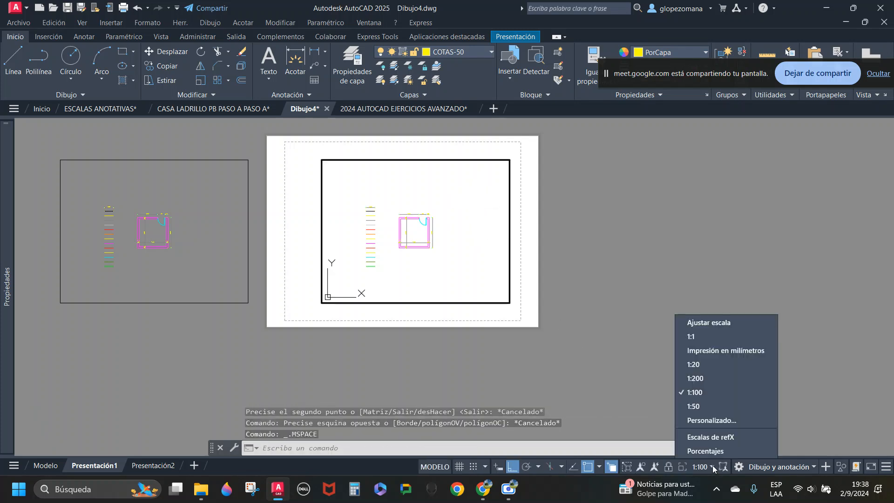
{"action": "left_click", "coordinate": [703, 379]}
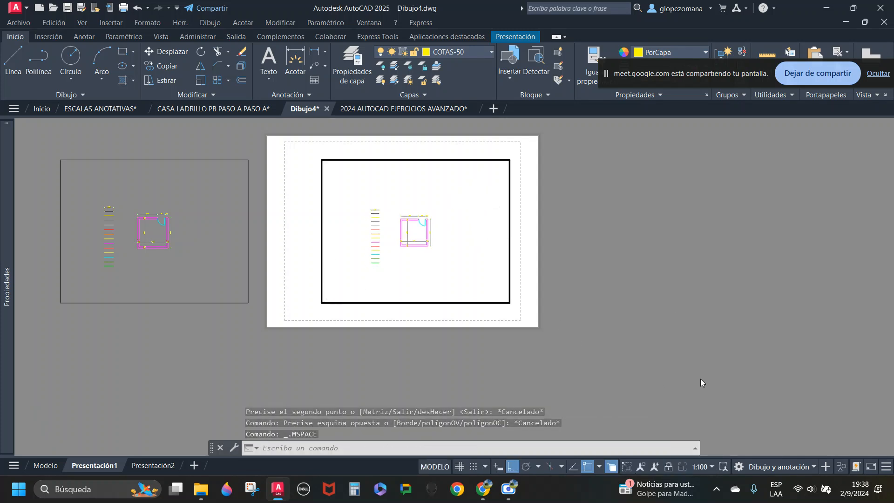
{"action": "double_click", "coordinate": [422, 142]}
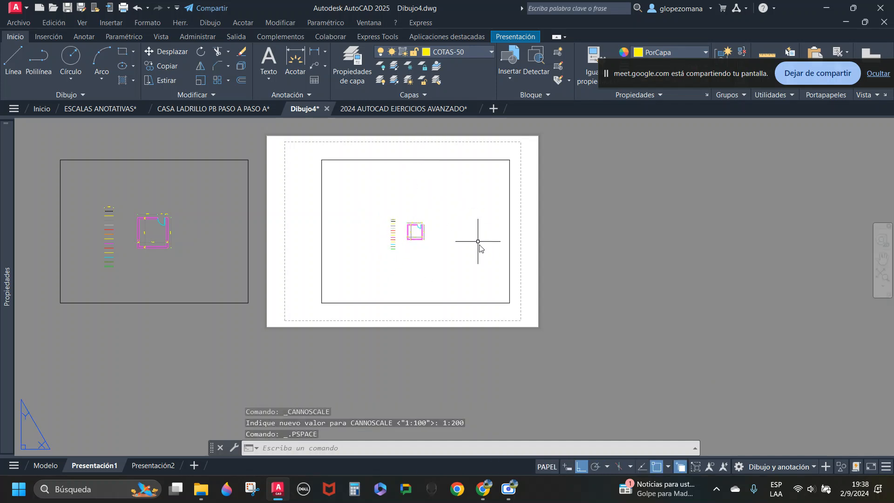
Step: Copy the 1:50 viewport horizontally to the empty area on its left
{"action": "scroll", "coordinate": [481, 249], "scroll_direction": "down", "scroll_amount": 3}
{"action": "left_click", "coordinate": [237, 215]}
{"action": "left_click", "coordinate": [236, 209]}
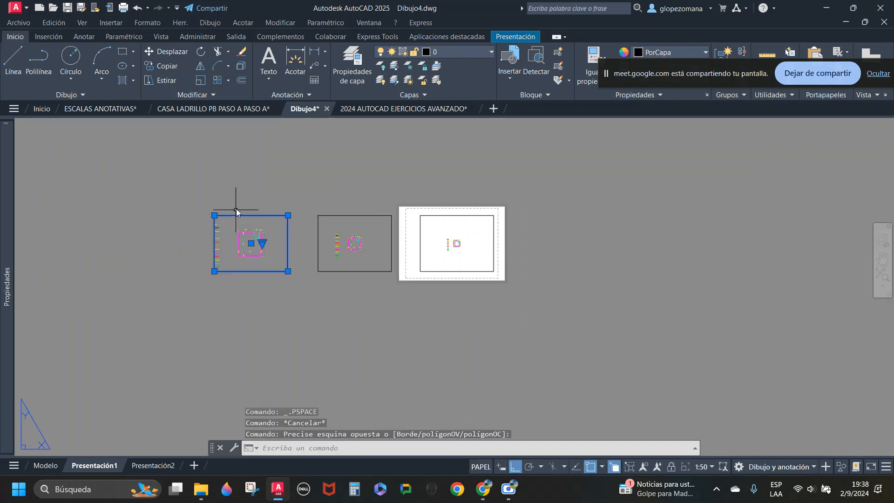
{"action": "type", "text": "co"}
{"action": "key", "text": "Return"}
{"action": "left_click", "coordinate": [307, 175]}
{"action": "left_click", "coordinate": [208, 178]}
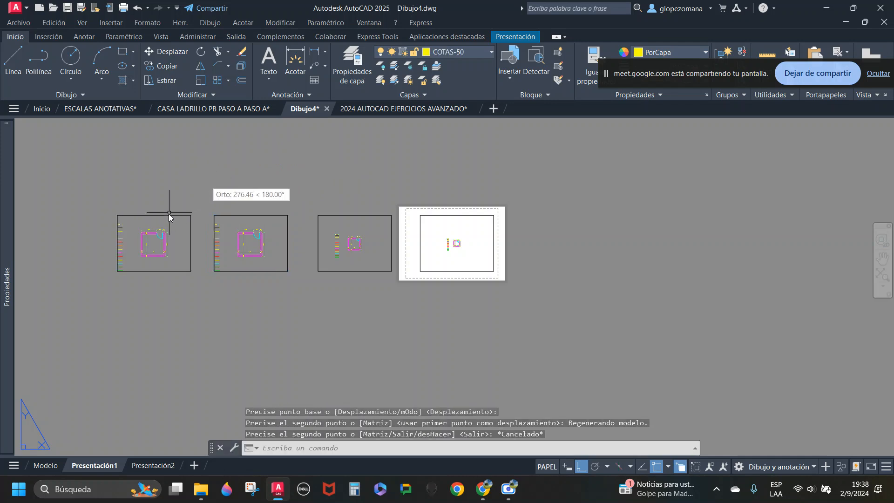
{"action": "key", "text": "Escape"}
Step: Activate the leftmost viewport, set its scale to 1:20 and return to paper space
{"action": "scroll", "coordinate": [169, 214], "scroll_direction": "up", "scroll_amount": 4}
{"action": "double_click", "coordinate": [340, 220]}
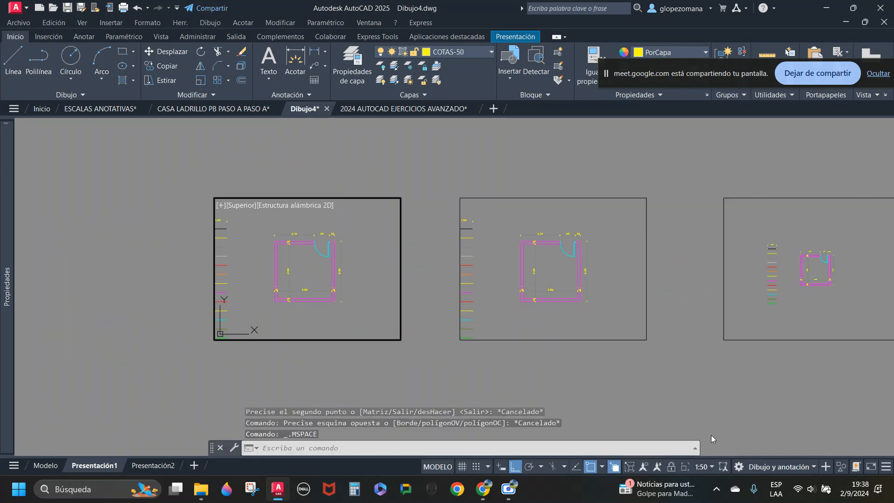
{"action": "left_click", "coordinate": [713, 467]}
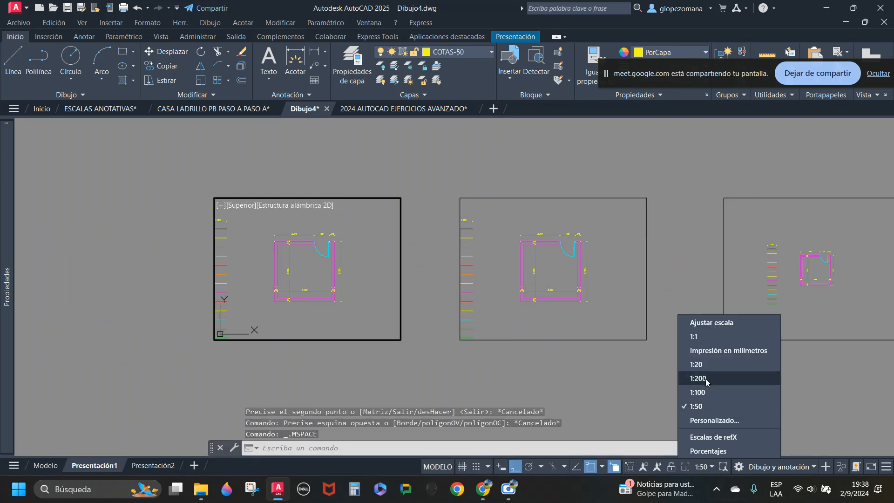
{"action": "left_click", "coordinate": [694, 365]}
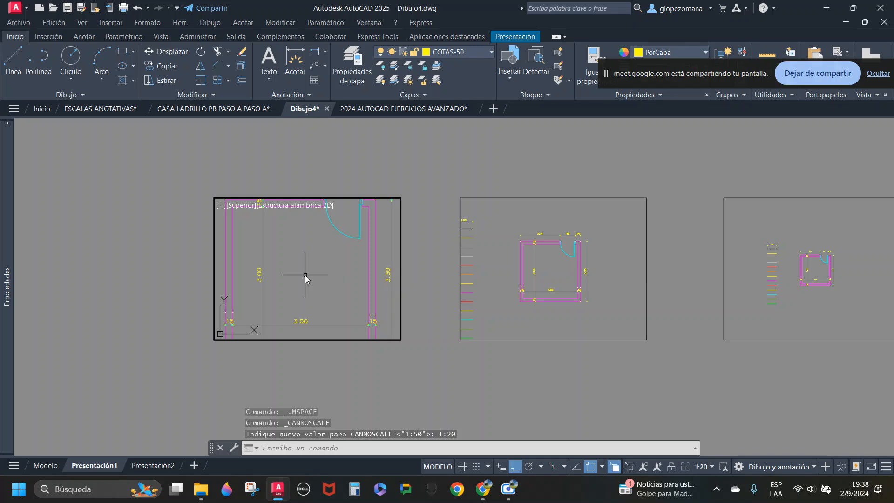
{"action": "double_click", "coordinate": [365, 171]}
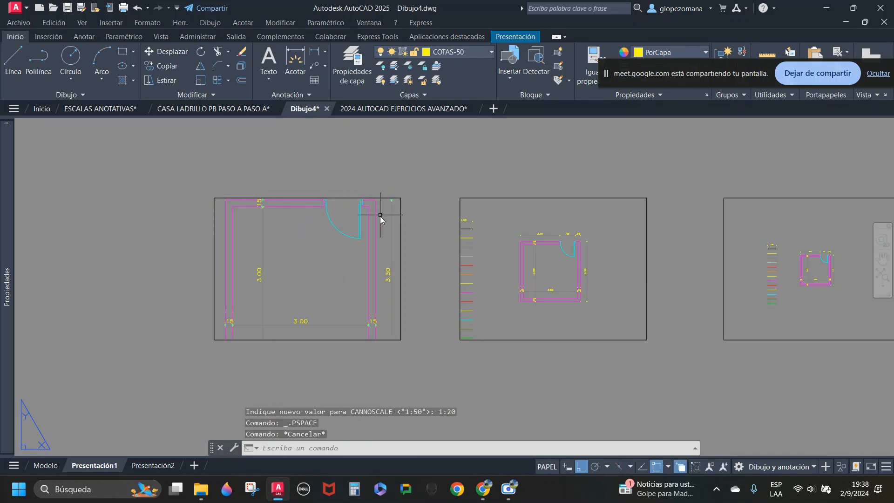
Step: Stretch the 1:20 viewport's upper and lower edges outward so its frame encloses the whole room
{"action": "left_click", "coordinate": [400, 218]}
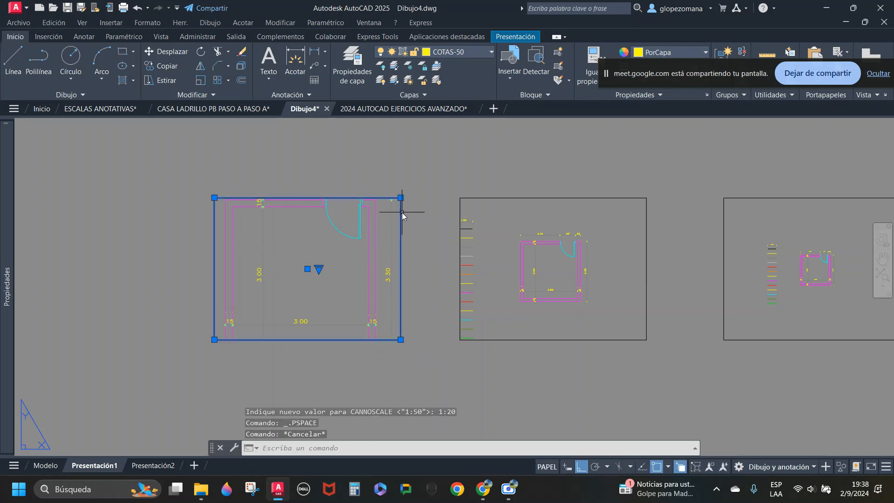
{"action": "left_click", "coordinate": [400, 198]}
{"action": "left_click", "coordinate": [400, 189]}
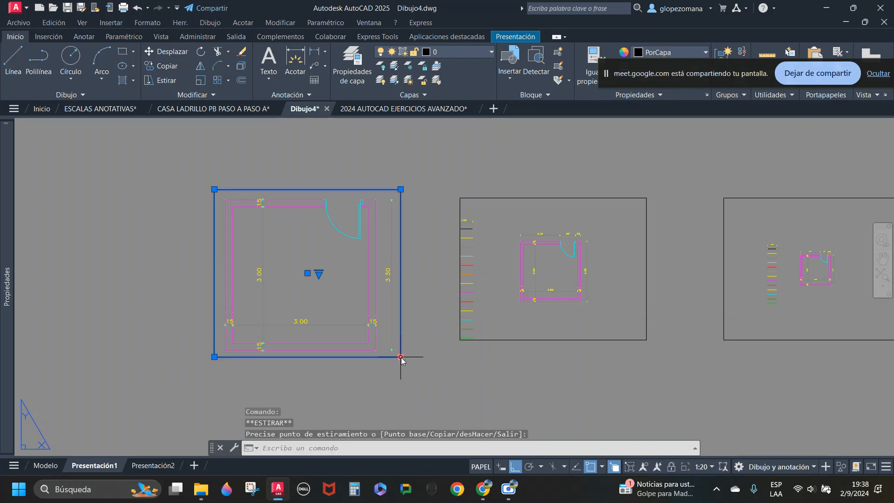
{"action": "scroll", "coordinate": [425, 370], "scroll_direction": "down", "scroll_amount": 2}
{"action": "key", "text": "Escape"}
{"action": "middle_click_drag", "start_coordinate": [464, 380], "coordinate": [379, 360]}
{"action": "key", "text": "Escape"}
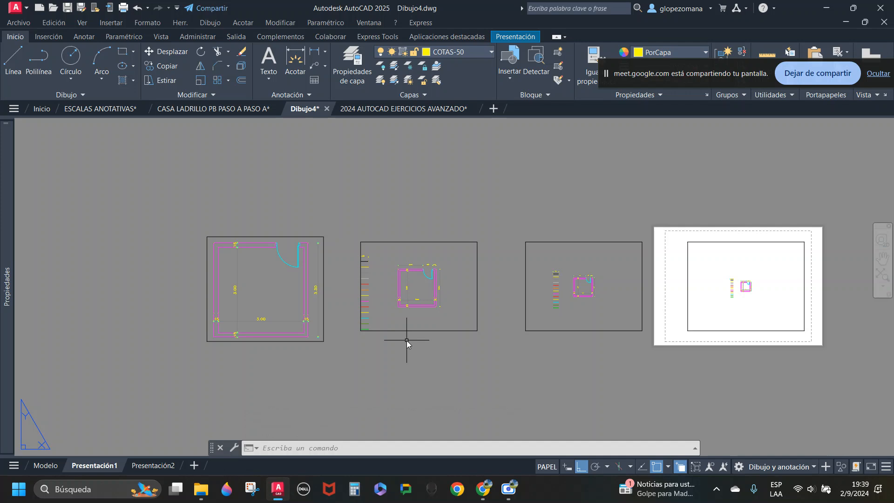
Step: Make layer 0 current and add the multiline text "1:20" above the 1:20 viewport
{"action": "left_click", "coordinate": [478, 52]}
{"action": "scroll", "coordinate": [477, 65], "scroll_direction": "up", "scroll_amount": 3}
{"action": "left_click", "coordinate": [477, 66]}
{"action": "left_click", "coordinate": [268, 58]}
{"action": "left_click", "coordinate": [233, 170]}
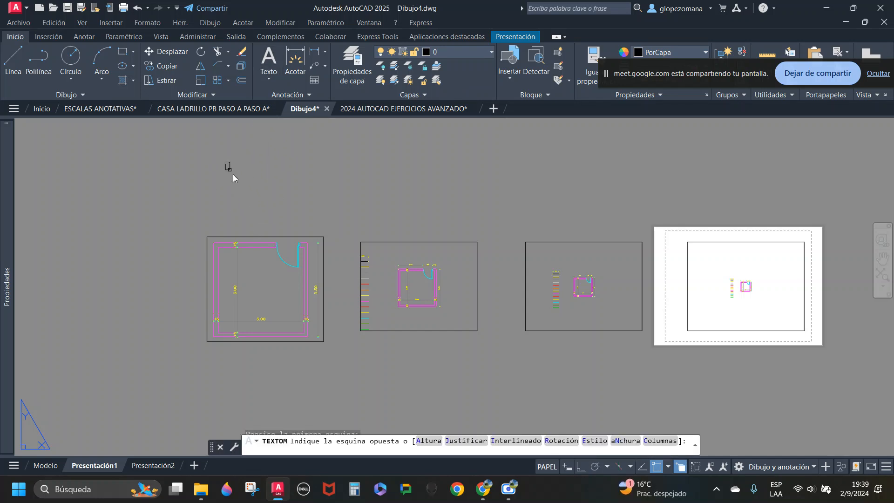
{"action": "left_click", "coordinate": [313, 224]}
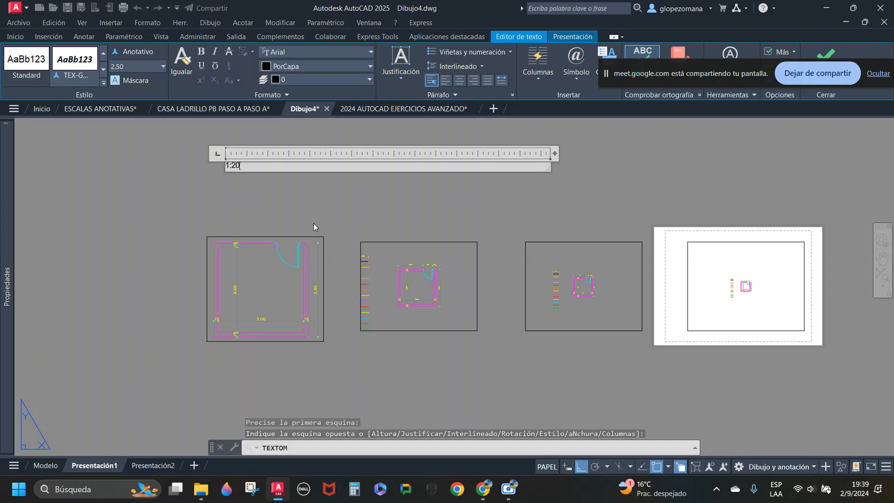
{"action": "left_click", "coordinate": [250, 209]}
{"action": "left_click", "coordinate": [255, 145]}
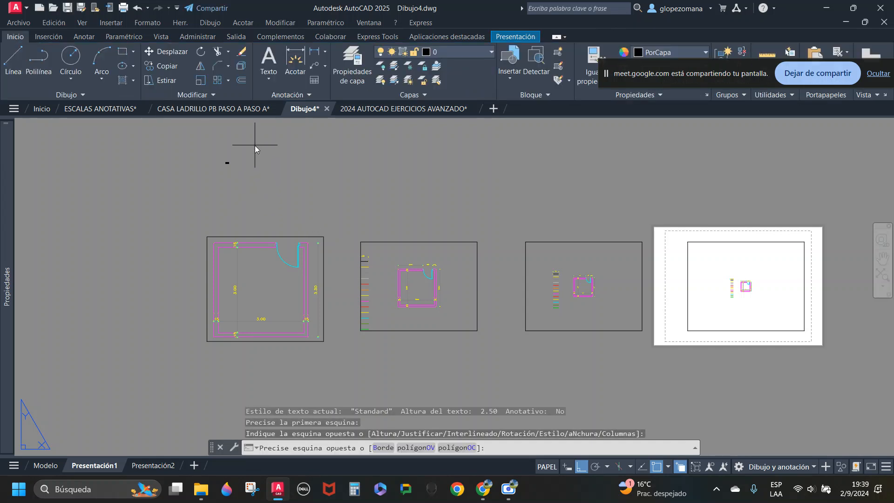
{"action": "left_click", "coordinate": [213, 204]}
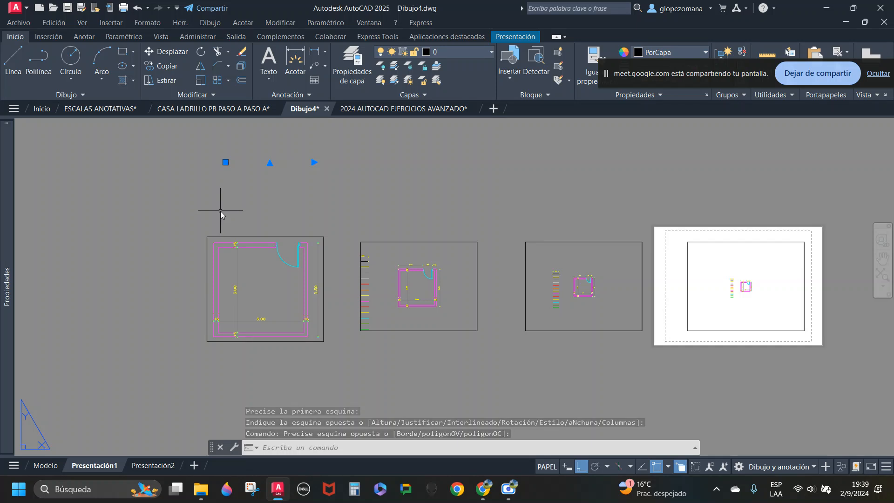
{"action": "type", "text": "sc"}
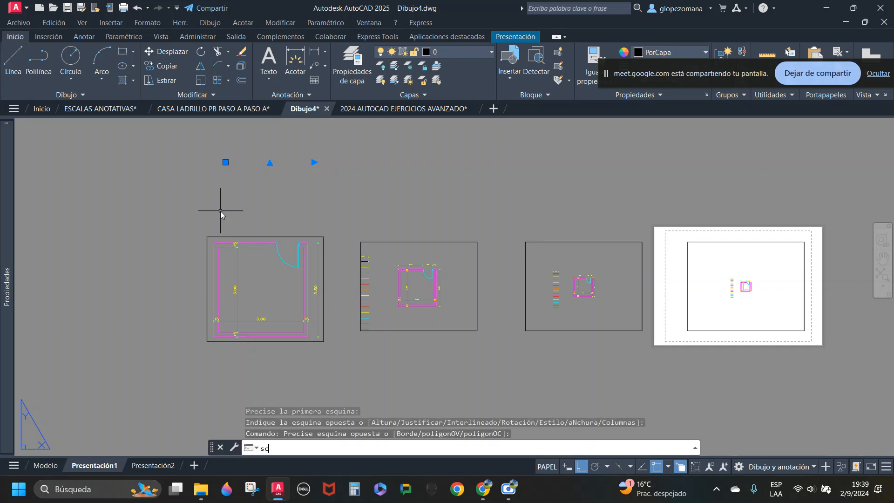
{"action": "key", "text": "Escape"}
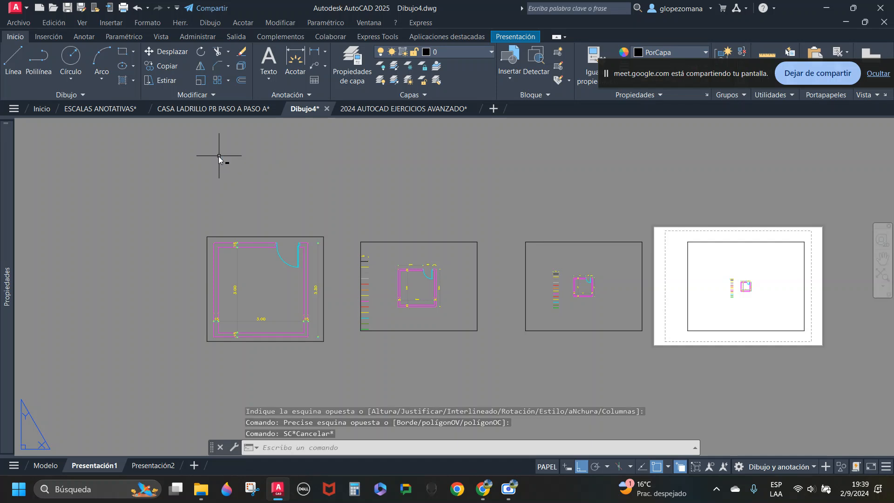
Step: Scale up the "1:20" text from its upper-left corner until it is readable beside the viewports
{"action": "type", "text": "sc"}
{"action": "key", "text": "Return"}
{"action": "left_click", "coordinate": [234, 158]}
{"action": "left_click", "coordinate": [215, 181]}
{"action": "key", "text": "Return"}
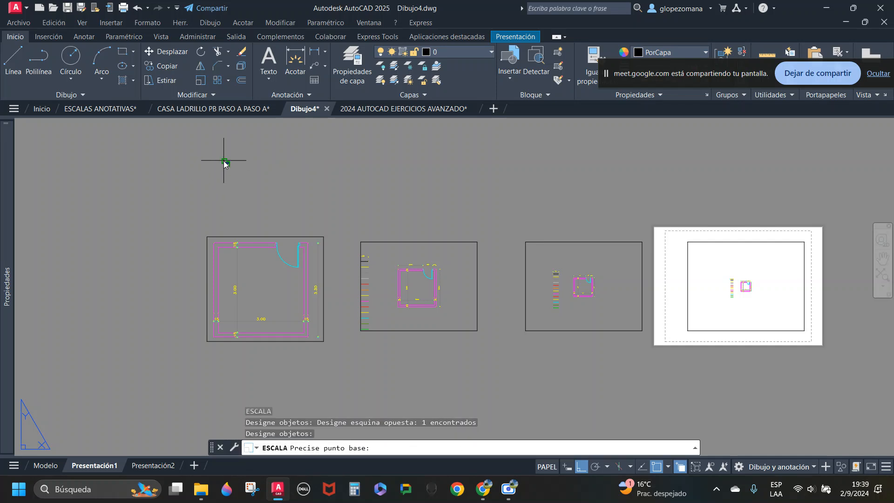
{"action": "left_click", "coordinate": [226, 163]}
{"action": "left_click", "coordinate": [715, 171]}
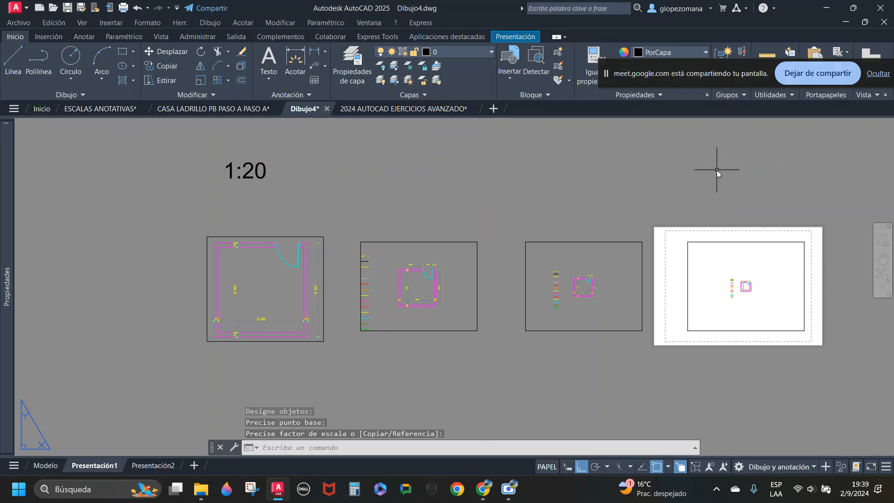
Step: Narrow the "1:20" text's frame by stretching its right edge in close to the characters
{"action": "scroll", "coordinate": [473, 186], "scroll_direction": "down", "scroll_amount": 4}
{"action": "left_click", "coordinate": [397, 181]}
{"action": "left_click", "coordinate": [365, 196]}
{"action": "scroll", "coordinate": [504, 188], "scroll_direction": "down", "scroll_amount": 4}
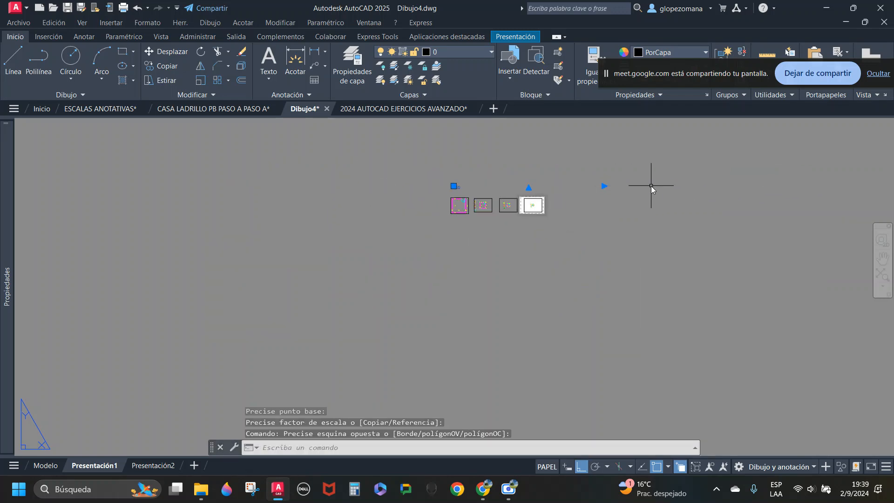
{"action": "left_click", "coordinate": [606, 186]}
{"action": "scroll", "coordinate": [465, 181], "scroll_direction": "up", "scroll_amount": 3}
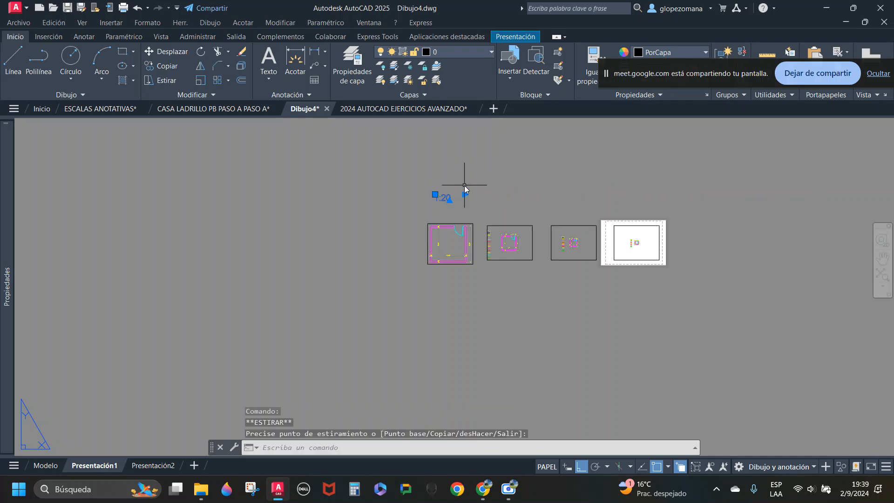
{"action": "scroll", "coordinate": [465, 185], "scroll_direction": "up", "scroll_amount": 4}
{"action": "key", "text": "Escape"}
{"action": "type", "text": "sc"}
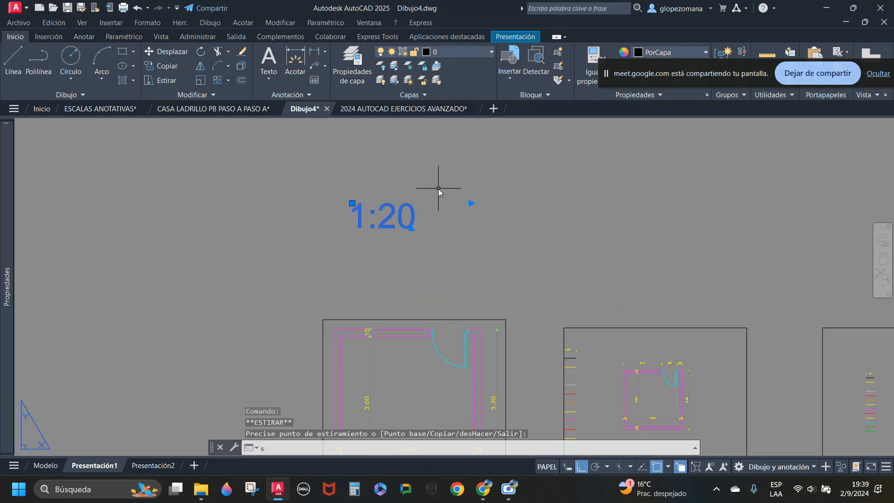
{"action": "key", "text": "Return"}
{"action": "key", "text": "Escape"}
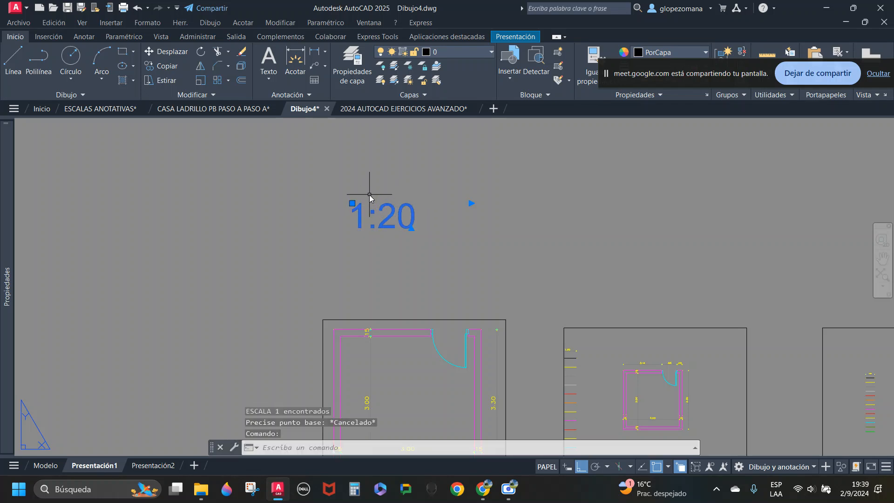
Step: Scale up the "1:20" text again, to roughly twice its size, using a base point beside its upper-right end
{"action": "type", "text": "sc"}
{"action": "key", "text": "Return"}
{"action": "left_click", "coordinate": [419, 200]}
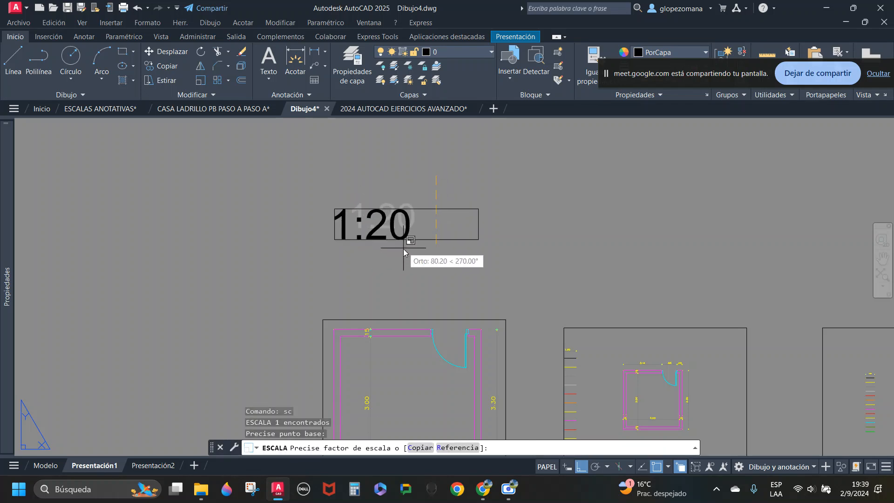
{"action": "key", "text": "Escape"}
Step: Move the enlarged "1:20" text sideways until it sits centred above the 1:20 viewport
{"action": "left_click", "coordinate": [379, 227]}
{"action": "left_click", "coordinate": [358, 230]}
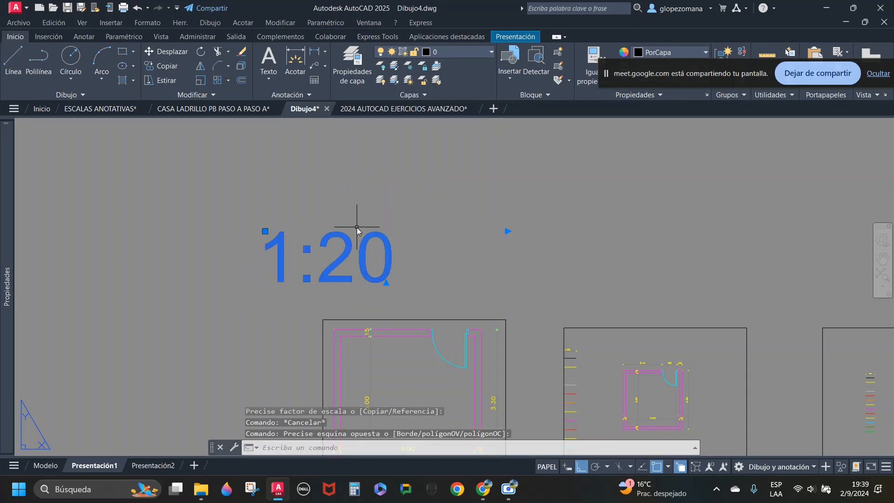
{"action": "type", "text": "m"}
{"action": "key", "text": "Return"}
{"action": "left_click", "coordinate": [265, 231]}
{"action": "key", "text": "Escape"}
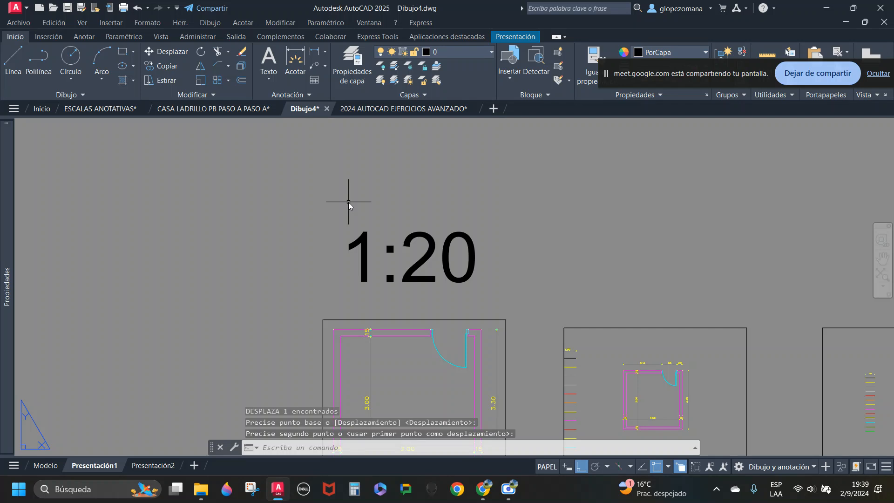
Step: Copy the "1:20" text horizontally three times, placing one copy above each of the other viewports
{"action": "scroll", "coordinate": [354, 214], "scroll_direction": "down", "scroll_amount": 5}
{"action": "middle_click_drag", "start_coordinate": [377, 236], "coordinate": [326, 260]}
{"action": "left_click", "coordinate": [315, 236]}
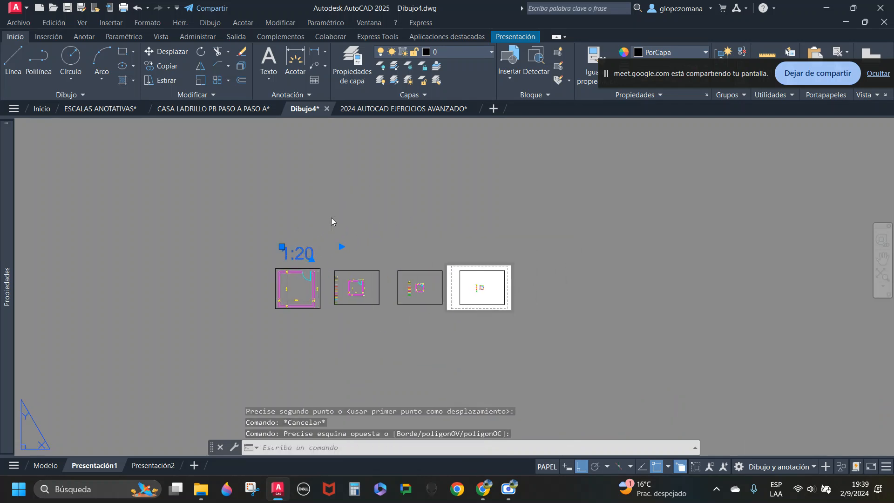
{"action": "left_click", "coordinate": [331, 217]}
{"action": "type", "text": "co"}
{"action": "key", "text": "Return"}
{"action": "left_click", "coordinate": [298, 220]}
{"action": "left_click", "coordinate": [358, 225]}
{"action": "left_click", "coordinate": [421, 225]}
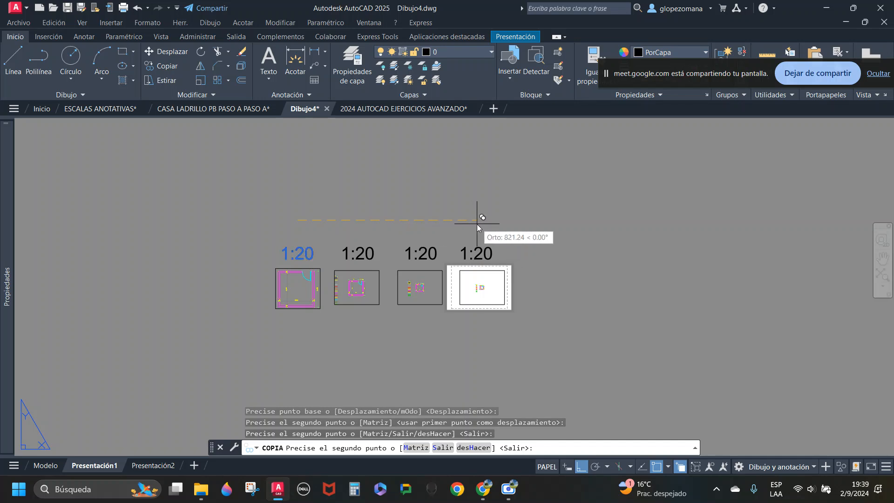
{"action": "left_click", "coordinate": [477, 224]}
{"action": "key", "text": "Escape"}
Step: Edit the copied label above the second viewport to read "1:50"
{"action": "left_click", "coordinate": [370, 253]}
{"action": "double_click", "coordinate": [370, 256]}
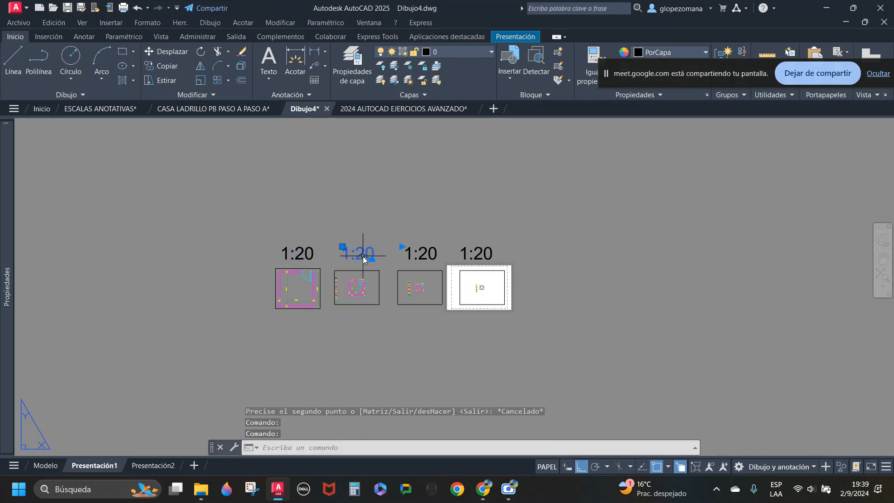
{"action": "left_click_drag", "start_coordinate": [355, 255], "coordinate": [362, 257]}
{"action": "type", "text": "5"}
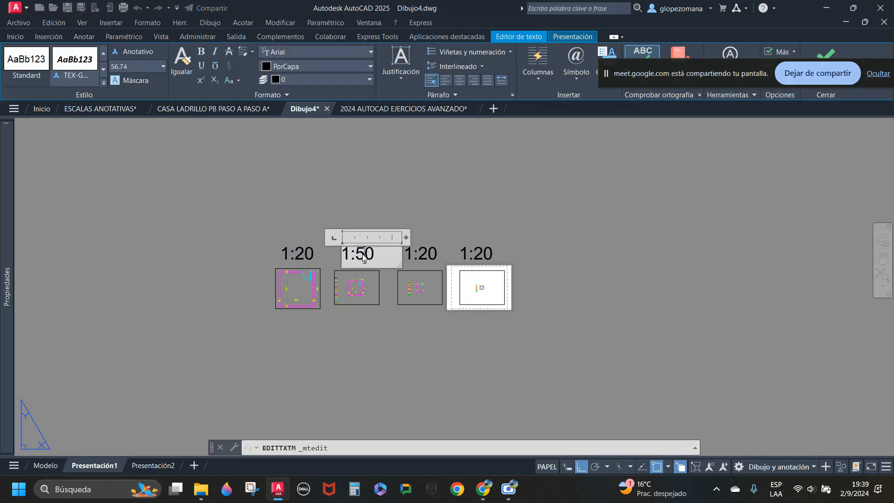
{"action": "left_click", "coordinate": [437, 257]}
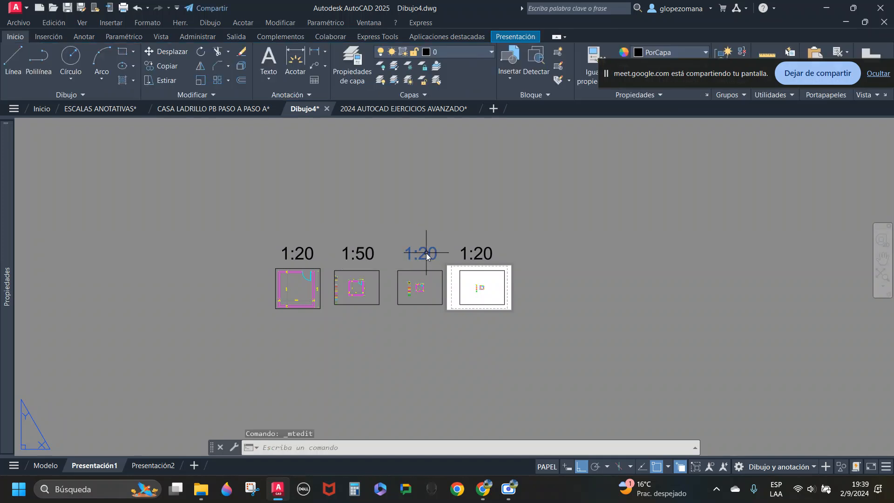
Step: Edit the copied label above the third viewport to read "1:100"
{"action": "double_click", "coordinate": [422, 253]}
{"action": "left_click_drag", "start_coordinate": [418, 256], "coordinate": [426, 255]}
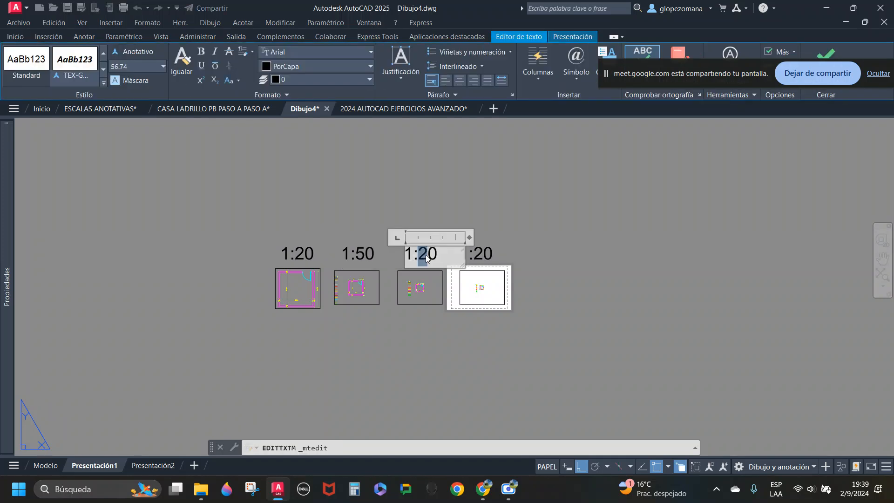
{"action": "type", "text": "100"}
{"action": "left_click", "coordinate": [490, 251]}
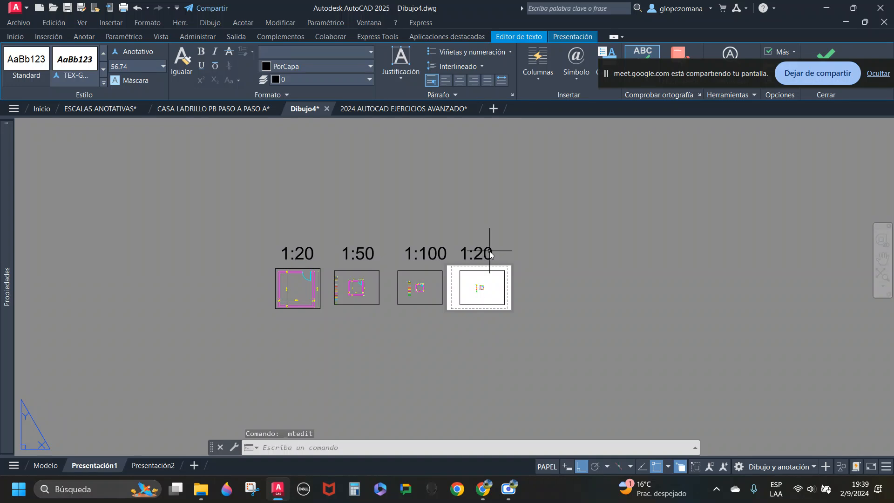
Step: Edit the copied label above the fourth viewport to read "1:200"
{"action": "left_click", "coordinate": [490, 251]}
{"action": "double_click", "coordinate": [490, 253]}
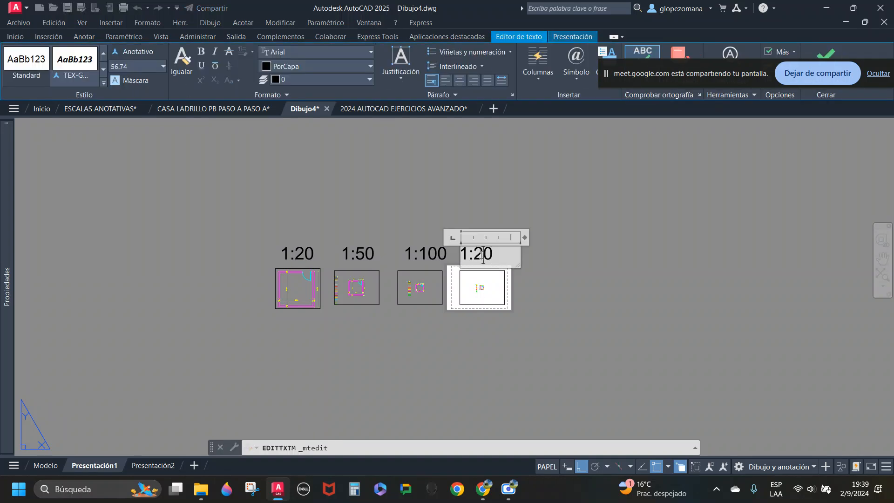
{"action": "type", "text": "0"}
{"action": "left_click", "coordinate": [491, 216]}
Step: Move the "1:100" label slightly to the left so it is centred over its viewport
{"action": "scroll", "coordinate": [436, 254], "scroll_direction": "up", "scroll_amount": 2}
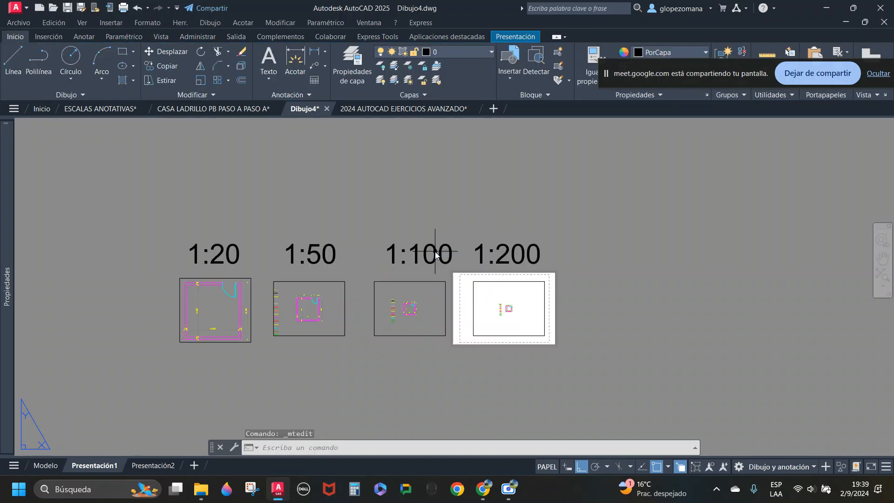
{"action": "left_click", "coordinate": [449, 229]}
{"action": "left_click", "coordinate": [429, 254]}
{"action": "type", "text": "m"}
{"action": "key", "text": "Return"}
{"action": "left_click", "coordinate": [441, 185]}
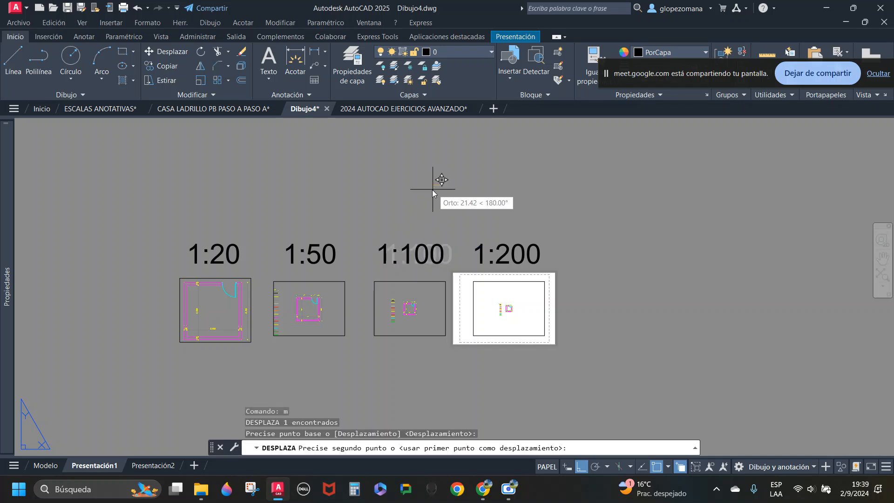
{"action": "key", "text": "Escape"}
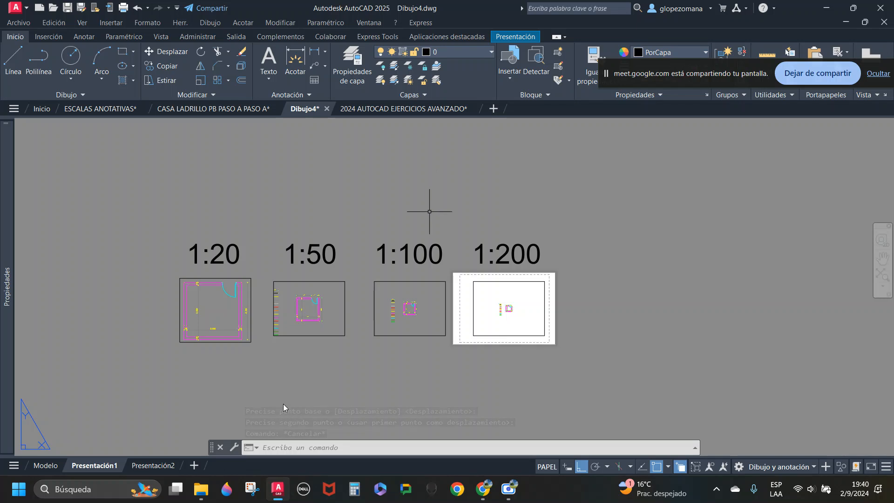
Step: View the whole drawing in model space and return to the Presentación1 layout
{"action": "left_click", "coordinate": [46, 465]}
{"action": "scroll", "coordinate": [523, 299], "scroll_direction": "down", "scroll_amount": 8}
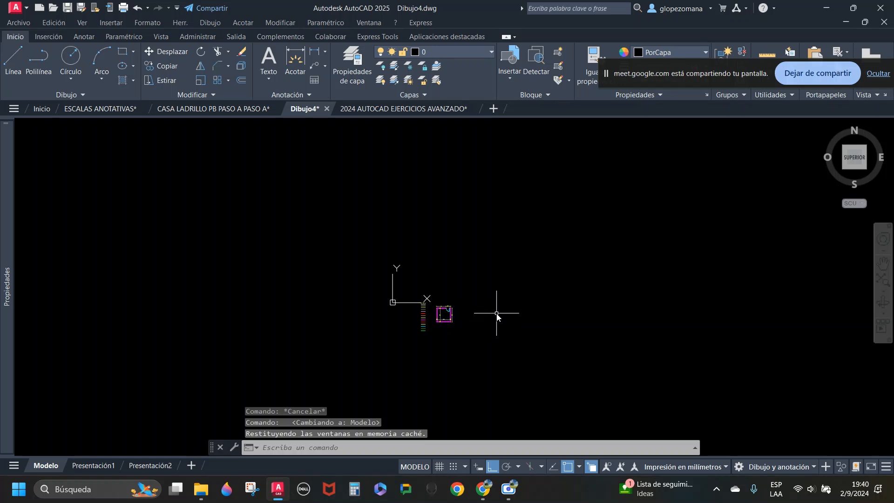
{"action": "left_click", "coordinate": [108, 461]}
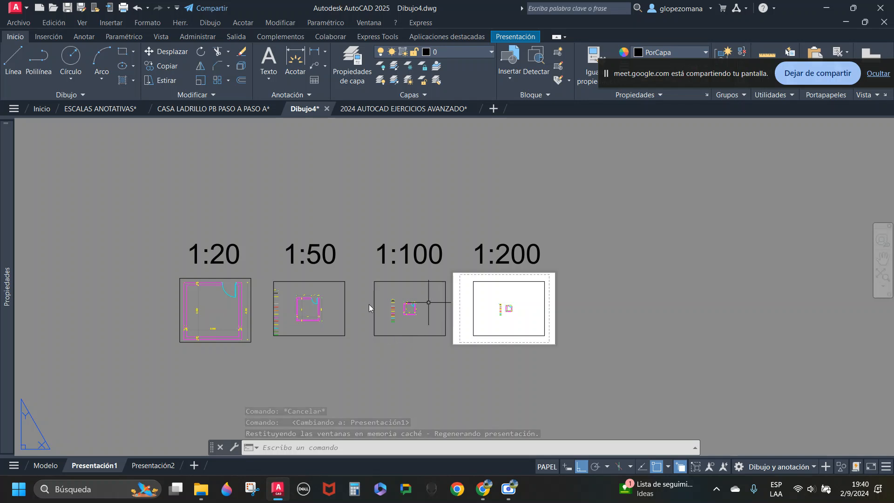
Step: Enter model space through the 1:100 viewport and go back to paper space, twice, to compare both states
{"action": "double_click", "coordinate": [423, 295]}
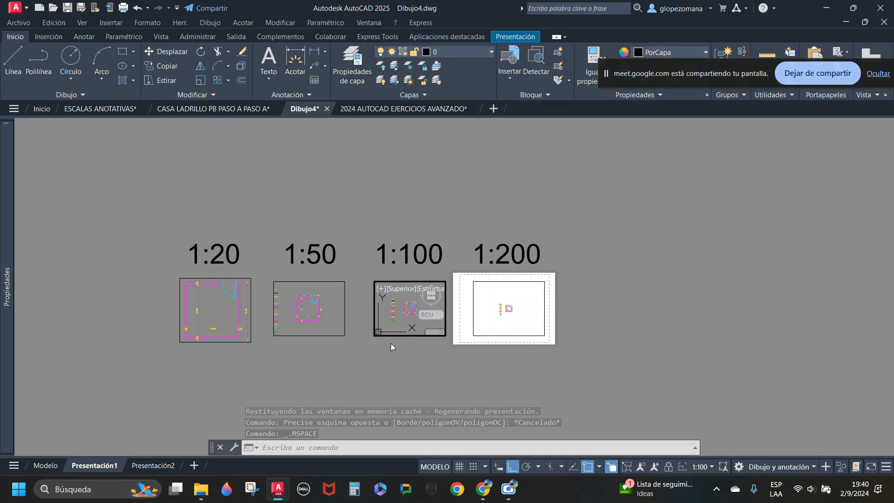
{"action": "double_click", "coordinate": [425, 215]}
{"action": "scroll", "coordinate": [426, 210], "scroll_direction": "up", "scroll_amount": 5}
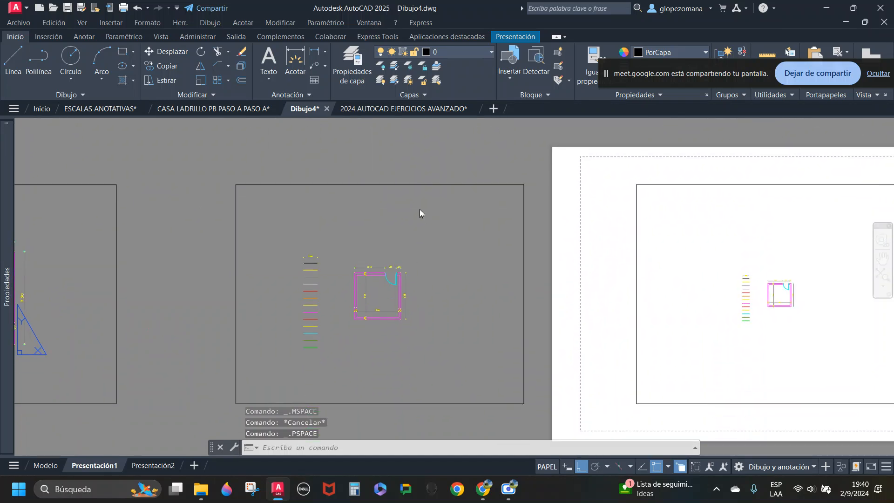
{"action": "double_click", "coordinate": [419, 202]}
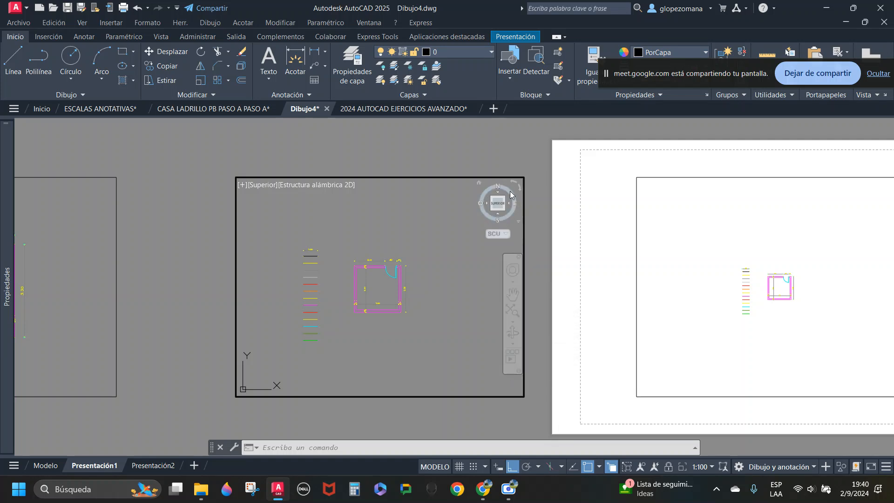
{"action": "double_click", "coordinate": [445, 154]}
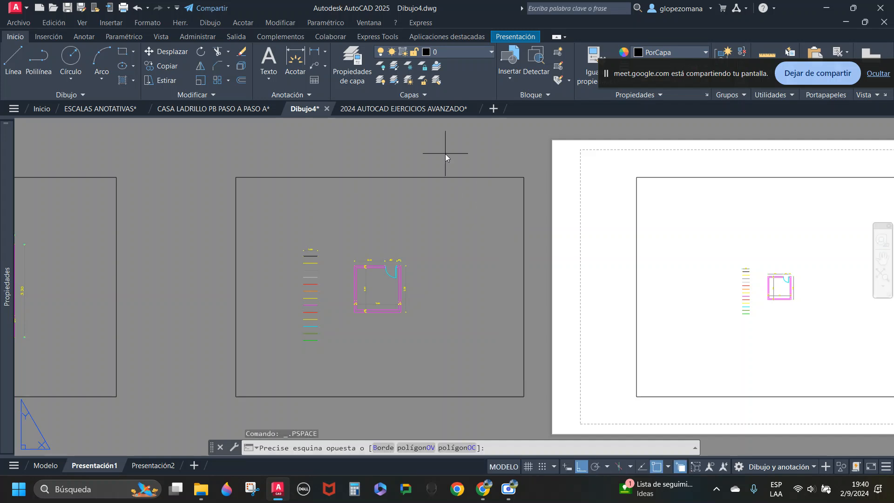
{"action": "key", "text": "Escape"}
Step: Inside the 1:100 viewport, draw a vertical line beside the room and a horizontal line below it, and return to paper space
{"action": "scroll", "coordinate": [445, 156], "scroll_direction": "down", "scroll_amount": 10}
{"action": "middle_click_drag", "start_coordinate": [455, 244], "coordinate": [487, 301]}
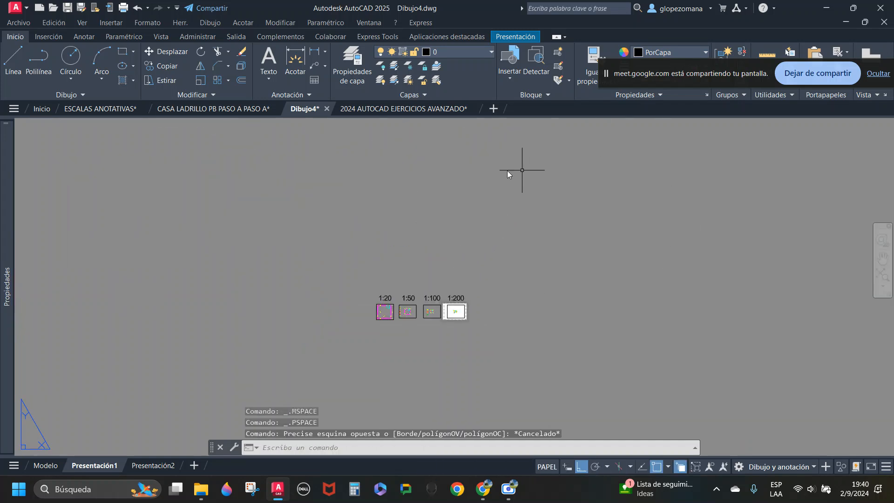
{"action": "scroll", "coordinate": [425, 317], "scroll_direction": "up", "scroll_amount": 6}
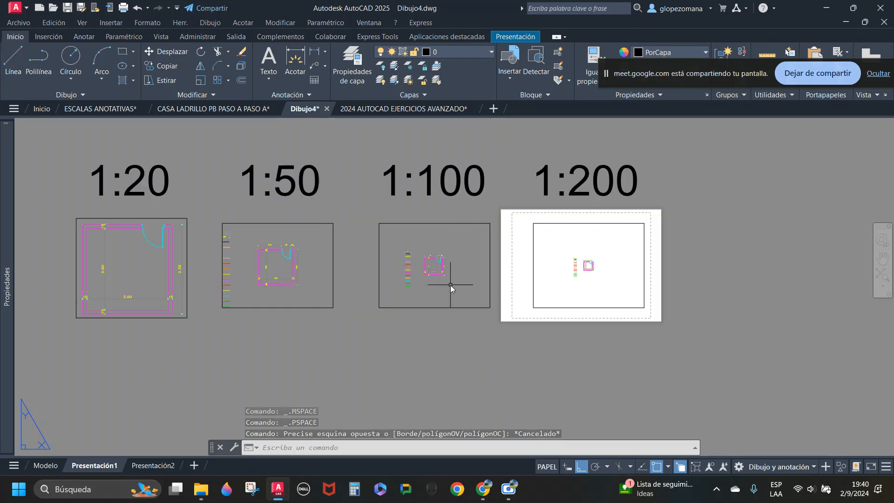
{"action": "left_click", "coordinate": [465, 258]}
{"action": "double_click", "coordinate": [465, 258]}
{"action": "type", "text": "l"}
{"action": "key", "text": "Return"}
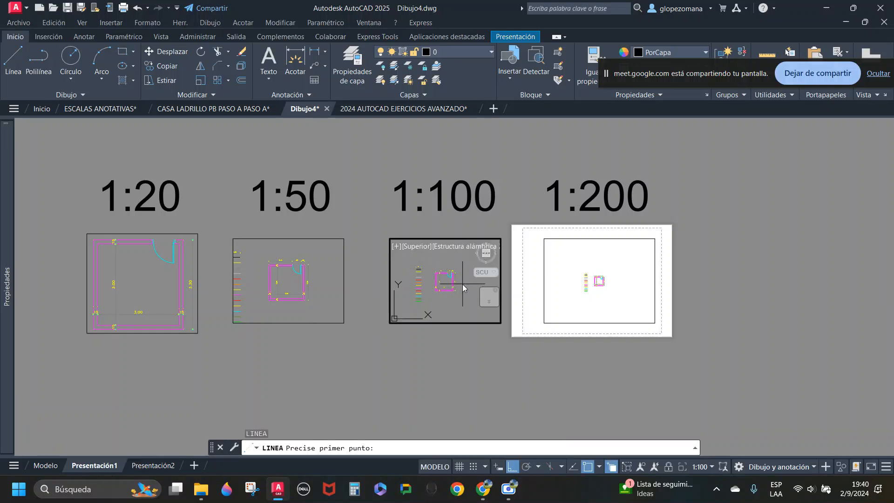
{"action": "left_click", "coordinate": [469, 269]}
{"action": "left_click", "coordinate": [467, 311]}
{"action": "left_click", "coordinate": [437, 311]}
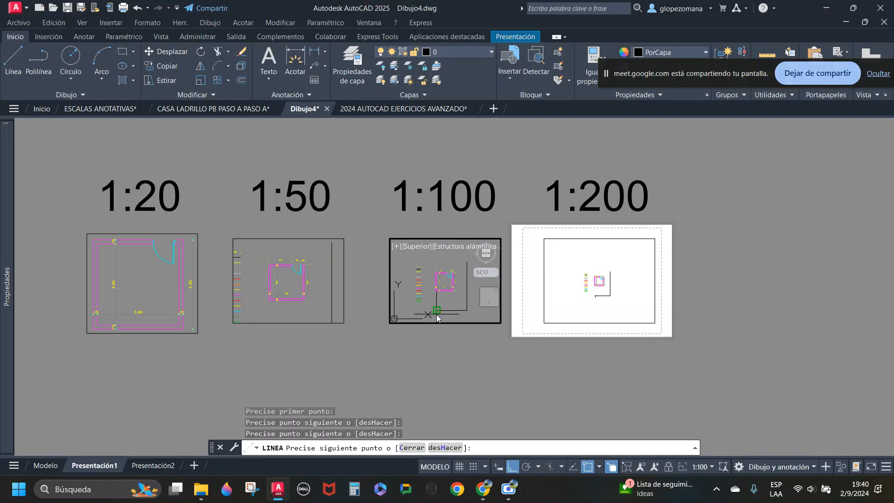
{"action": "key", "text": "Escape"}
{"action": "double_click", "coordinate": [459, 225]}
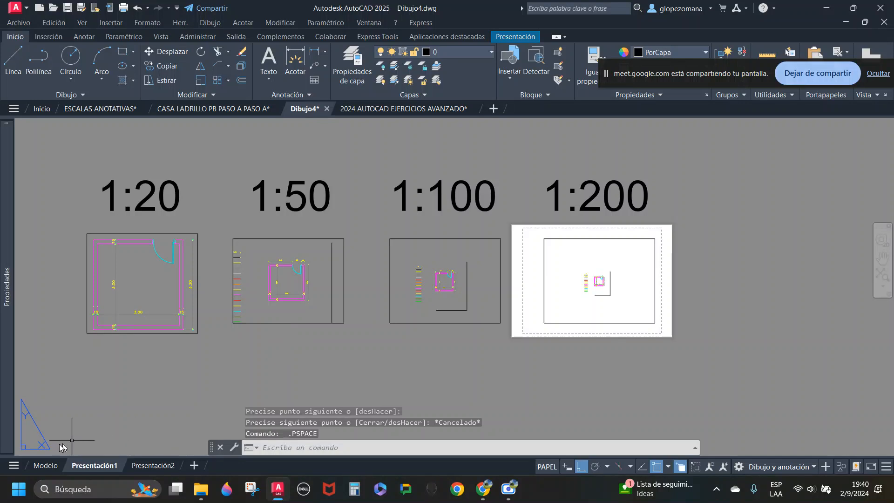
Step: Erase the two test lines around the room in model space and return to Presentación1
{"action": "left_click", "coordinate": [45, 465]}
{"action": "scroll", "coordinate": [486, 358], "scroll_direction": "up", "scroll_amount": 3}
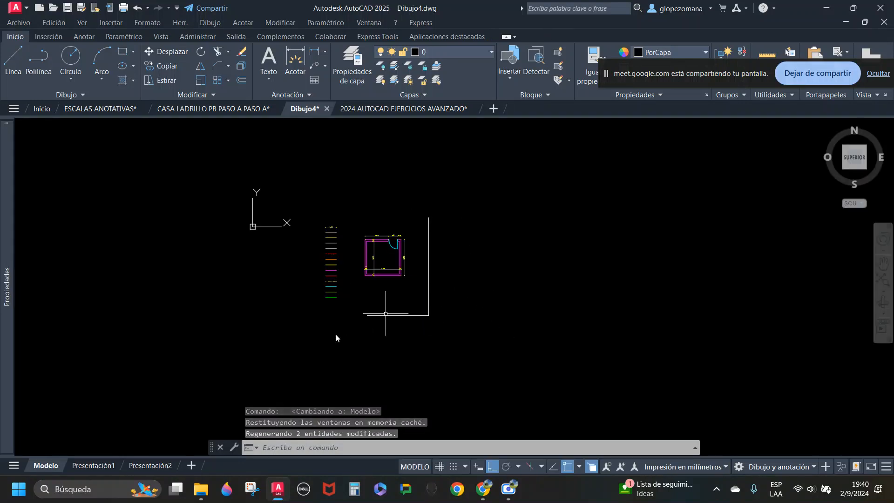
{"action": "left_click", "coordinate": [488, 364]}
{"action": "key", "text": "Escape"}
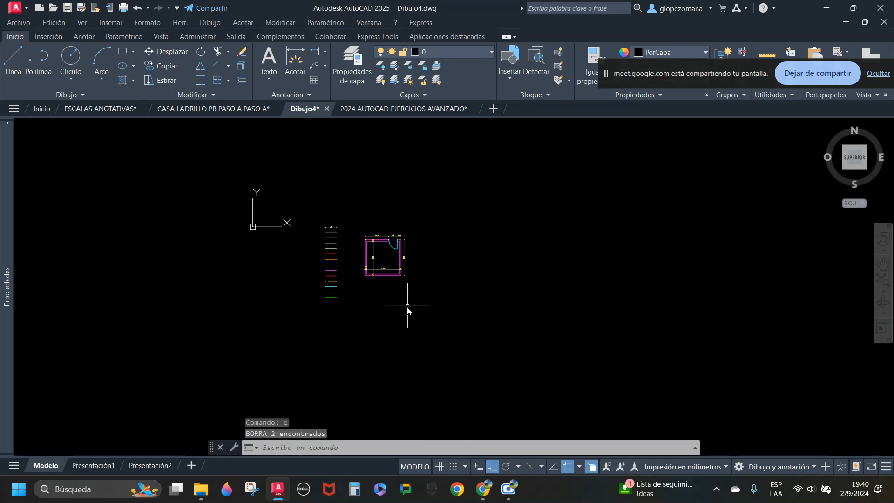
{"action": "left_click", "coordinate": [93, 466]}
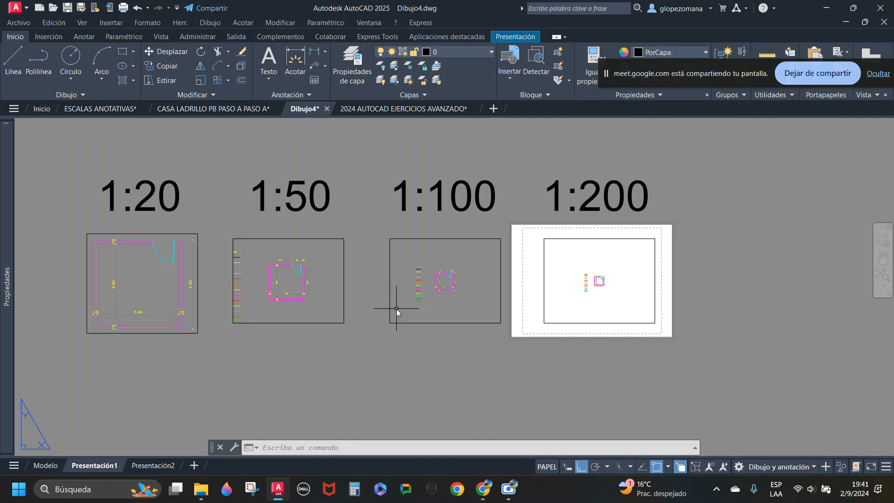
Step: Examine the dimensioned room and the line samples in model space, and return to Presentación1
{"action": "left_click", "coordinate": [47, 465]}
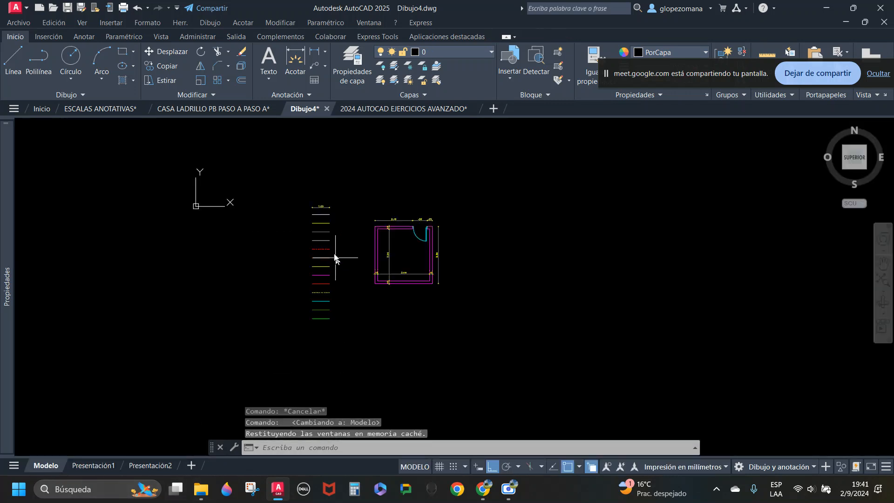
{"action": "scroll", "coordinate": [337, 247], "scroll_direction": "up", "scroll_amount": 2}
{"action": "scroll", "coordinate": [507, 245], "scroll_direction": "up", "scroll_amount": 6}
{"action": "scroll", "coordinate": [465, 224], "scroll_direction": "down", "scroll_amount": 4}
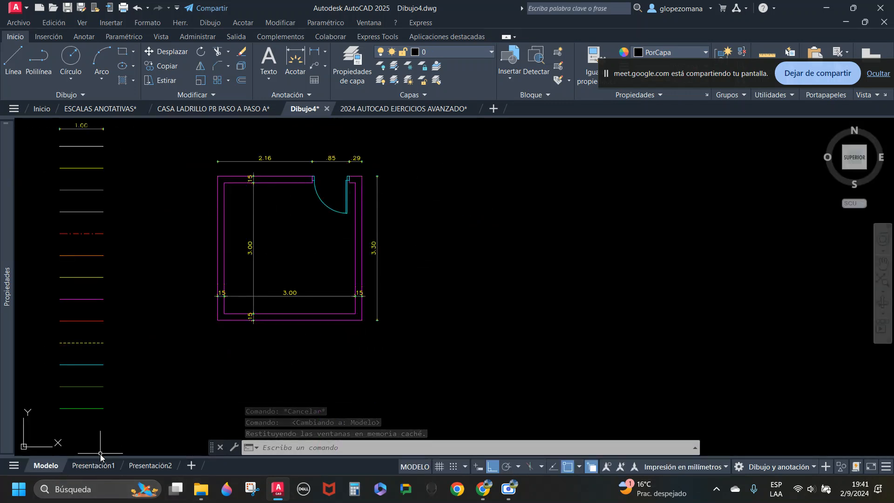
{"action": "left_click", "coordinate": [95, 465]}
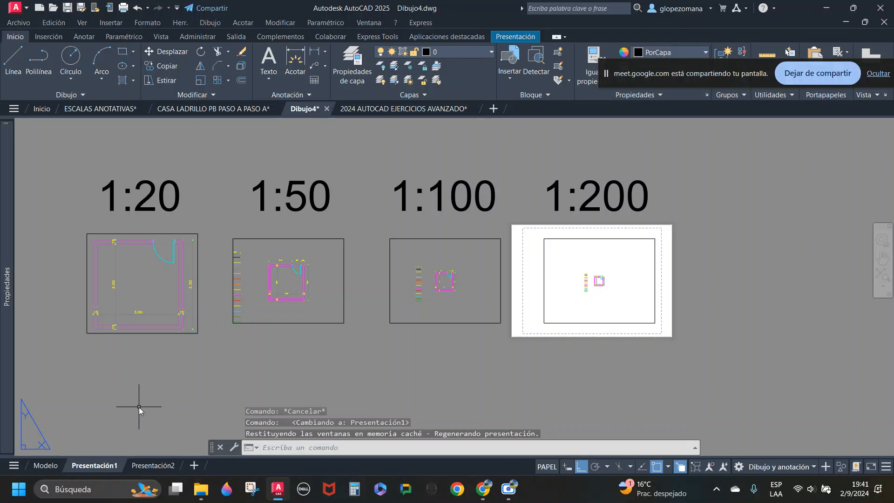
Step: Select the 1:20 viewport and the 1:200 viewport in turn to check their assigned scales, leaving both deselected
{"action": "left_click", "coordinate": [181, 235]}
{"action": "left_click", "coordinate": [176, 232]}
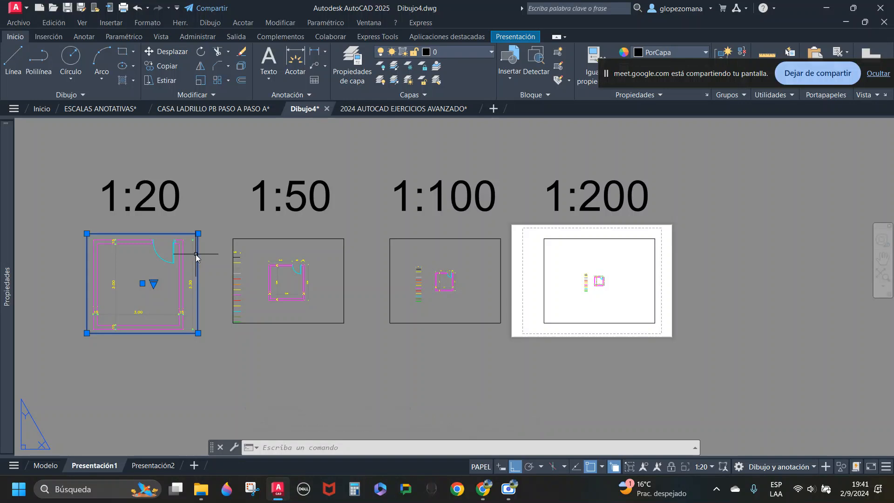
{"action": "key", "text": "Escape"}
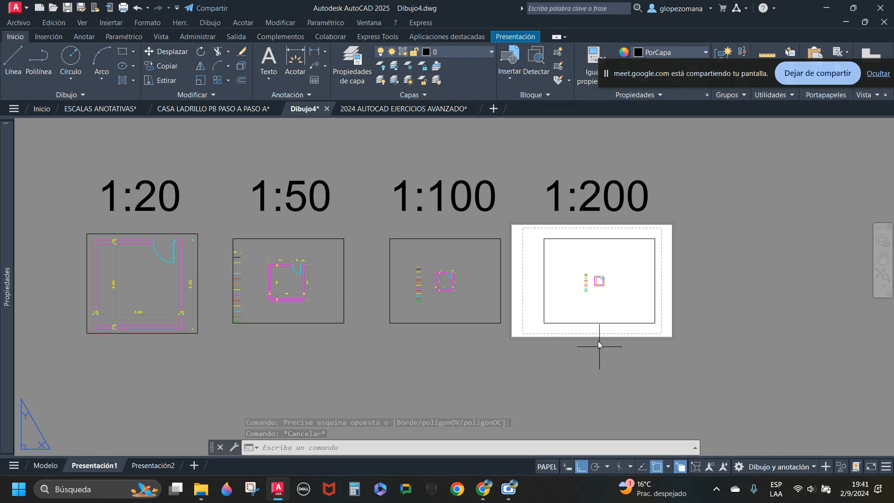
{"action": "left_click", "coordinate": [575, 324]}
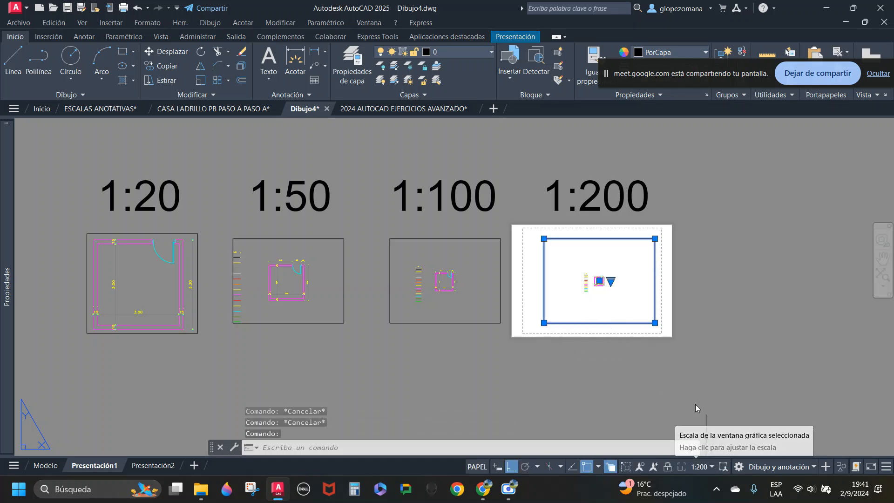
{"action": "key", "text": "Escape"}
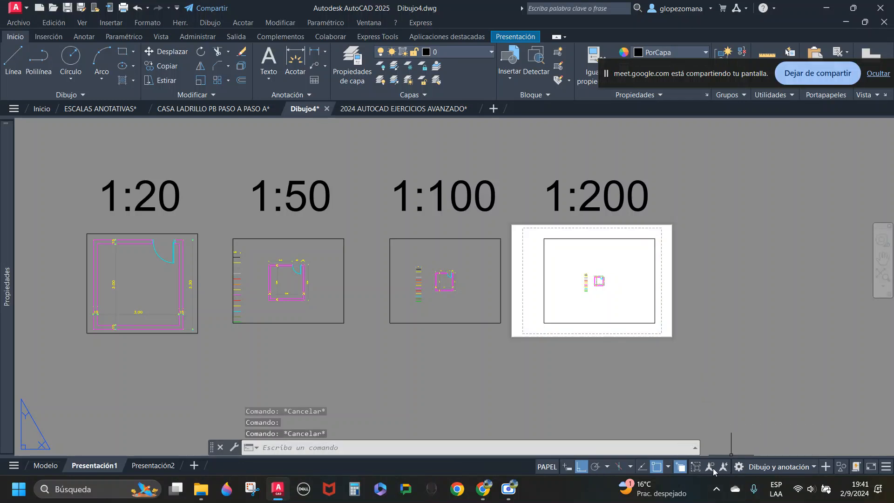
Step: Review the drawing's custom scale list from model space, close it without changes, and return to Presentación1
{"action": "left_click", "coordinate": [46, 465]}
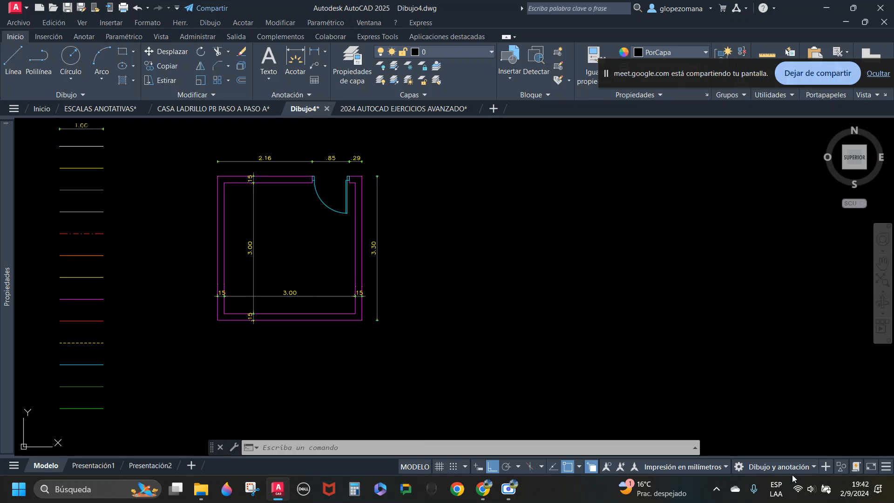
{"action": "left_click", "coordinate": [725, 467]}
{"action": "left_click", "coordinate": [687, 422]}
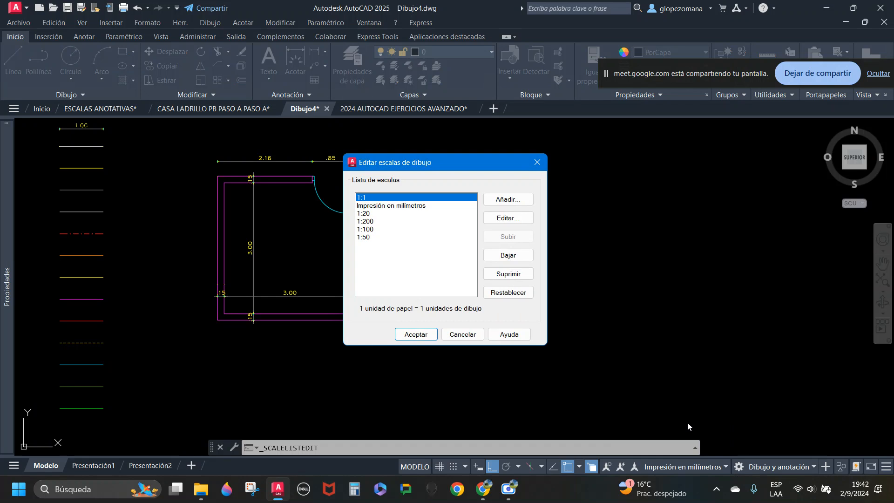
{"action": "key", "text": "Escape"}
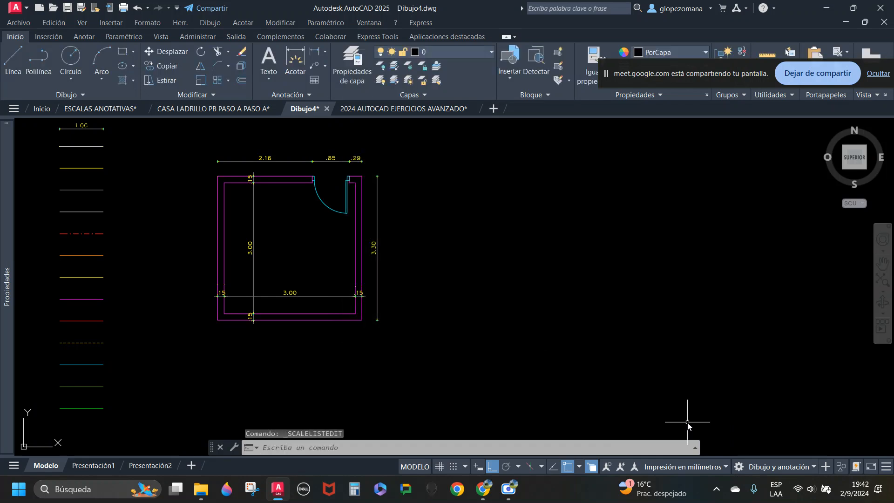
{"action": "left_click", "coordinate": [93, 465]}
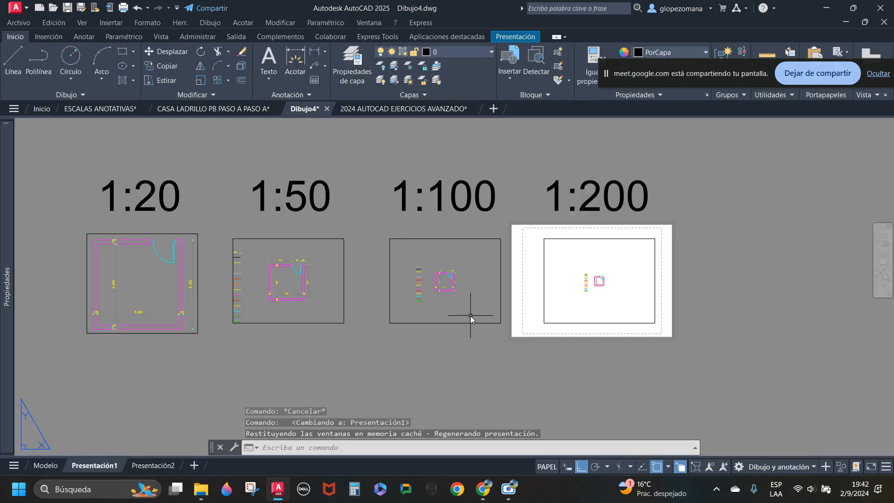
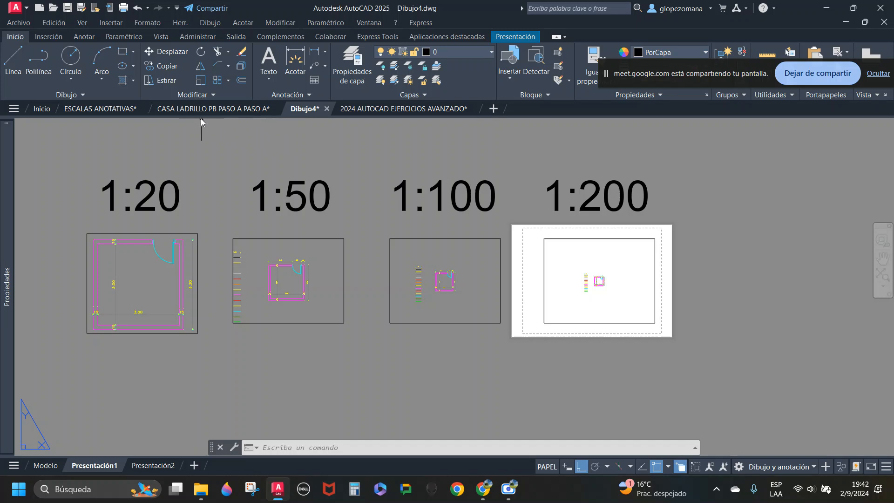
Step: Switch to the ESCALAS ANOTATIVAS drawing and check the scale of the leftmost viewport on Presentación2, leaving it deselected
{"action": "left_click", "coordinate": [109, 109]}
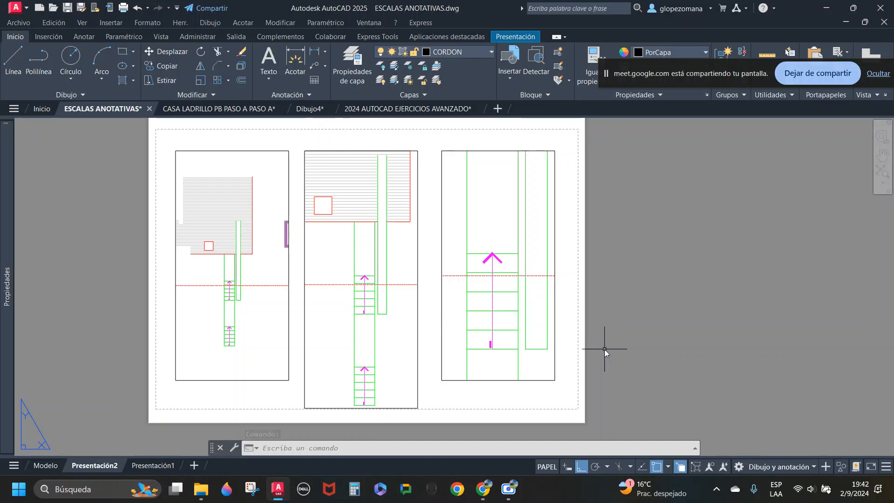
{"action": "scroll", "coordinate": [303, 242], "scroll_direction": "down", "scroll_amount": 2}
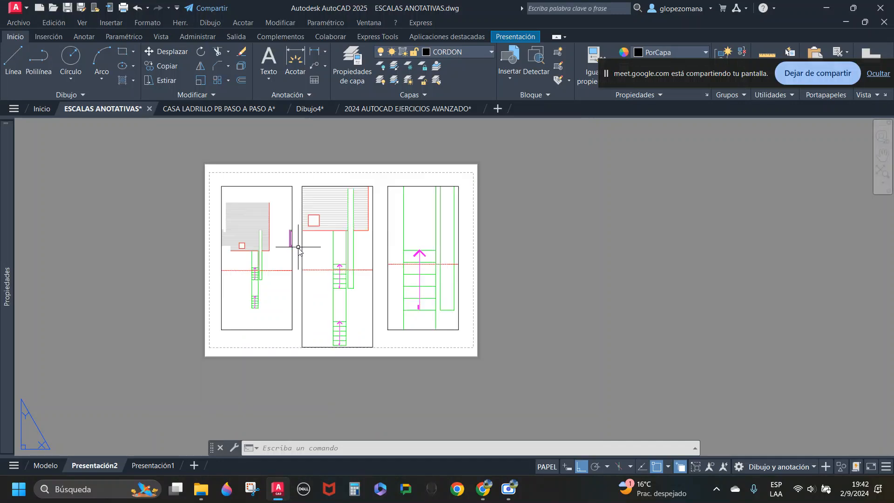
{"action": "middle_click_drag", "start_coordinate": [291, 237], "coordinate": [290, 270]}
{"action": "key", "text": "Escape"}
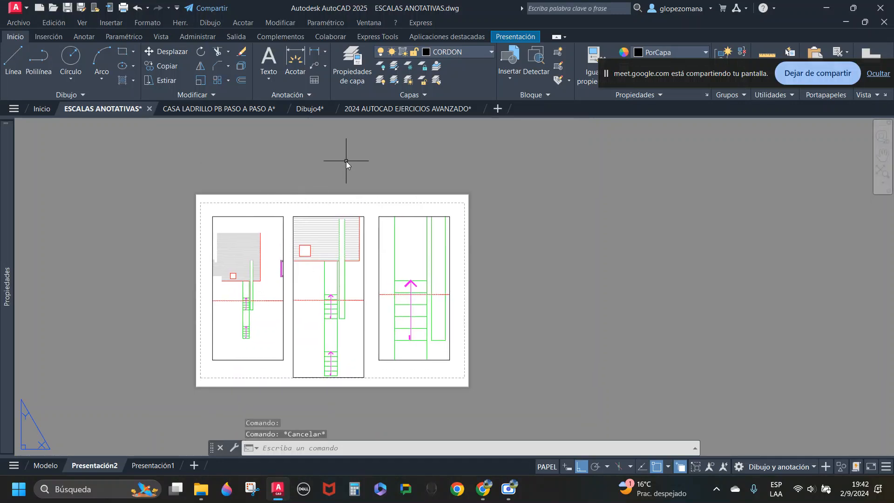
{"action": "left_click", "coordinate": [269, 215]}
{"action": "mouse_move", "coordinate": [7, 289]}
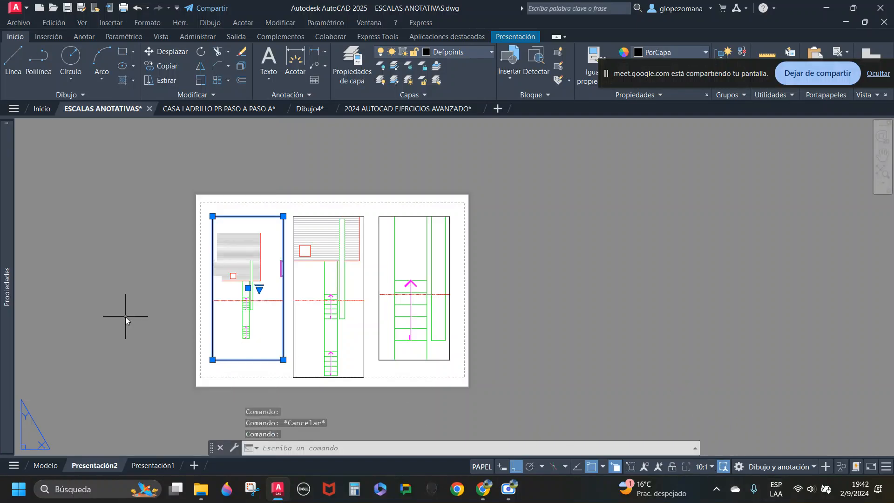
{"action": "key", "text": "Escape"}
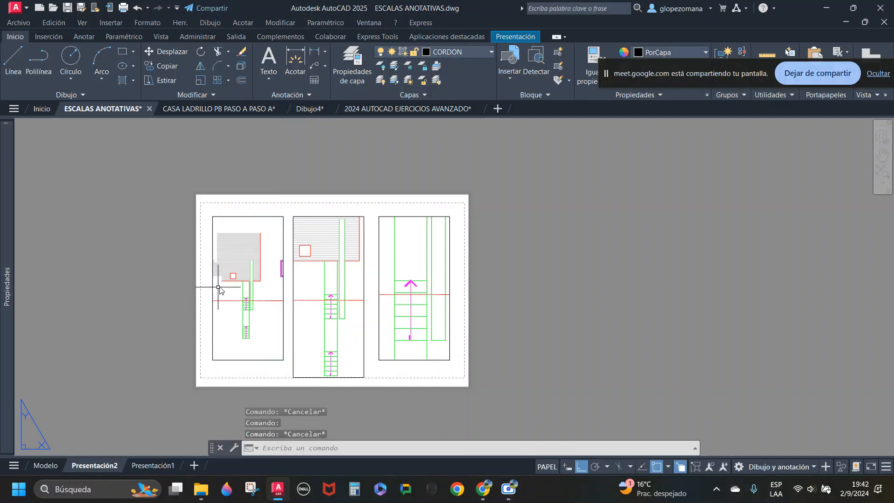
Step: Compare the assigned scales of the leftmost and middle stair viewports by selecting each in turn, leaving both deselected
{"action": "left_click", "coordinate": [263, 217]}
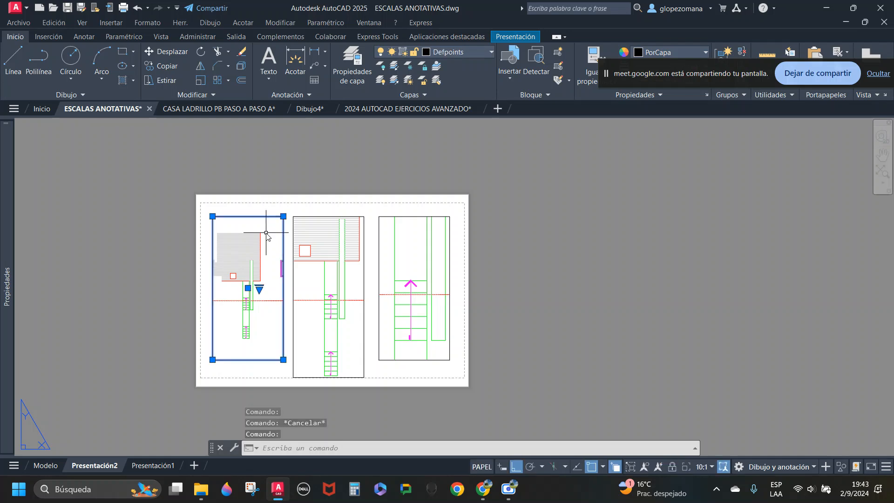
{"action": "key", "text": "Escape"}
{"action": "scroll", "coordinate": [267, 223], "scroll_direction": "up", "scroll_amount": 2}
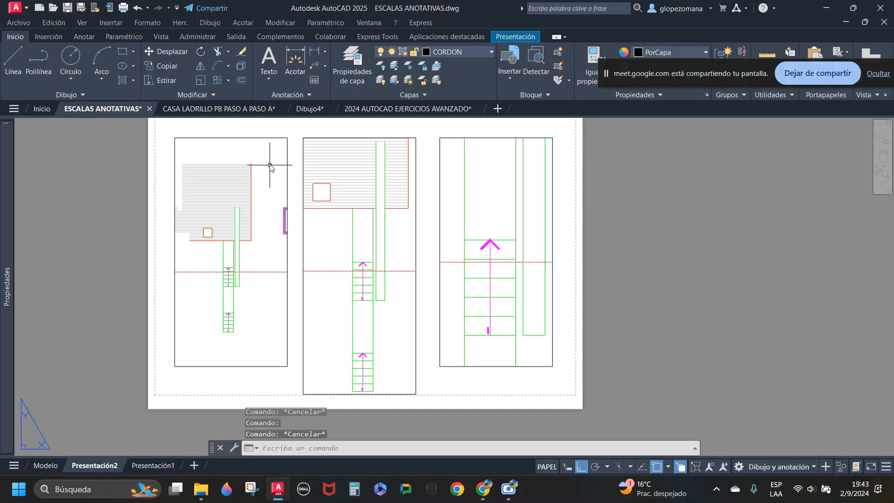
{"action": "left_click", "coordinate": [271, 139]}
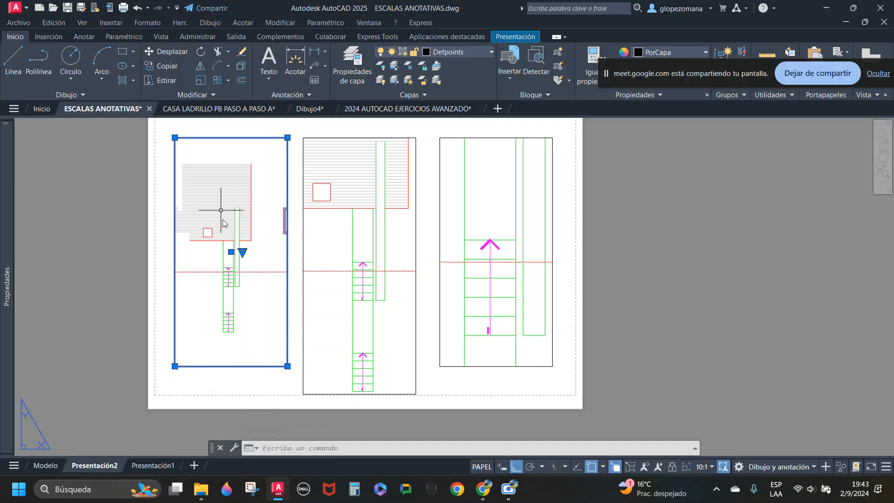
{"action": "key", "text": "Escape"}
{"action": "left_click", "coordinate": [416, 212]}
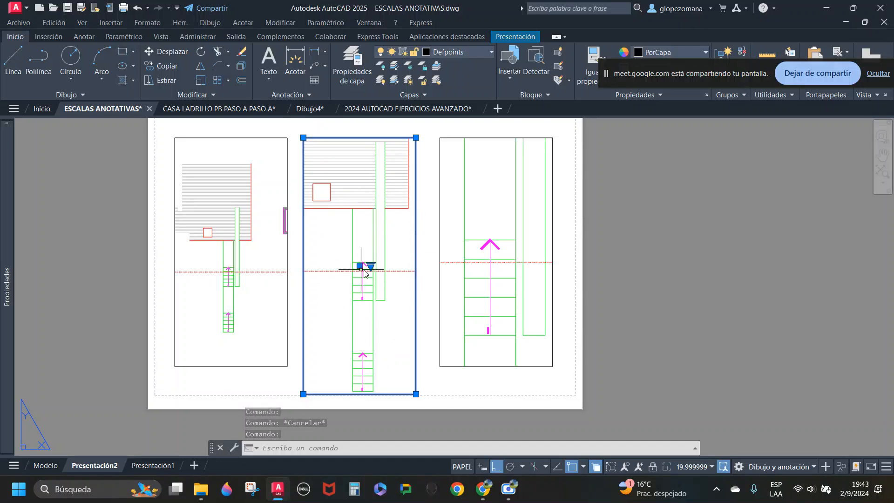
{"action": "key", "text": "Escape"}
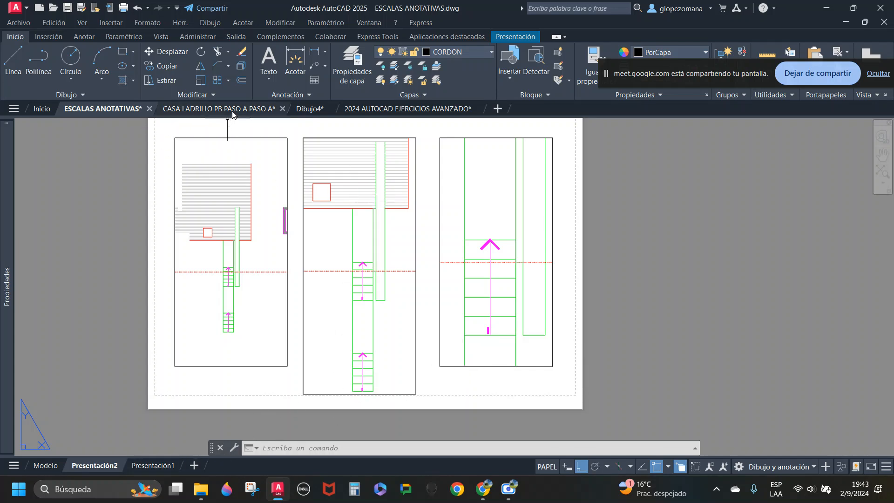
Step: In the CASA LADRILLO PB PASO A PASO A drawing, thaw all layers at once and close the layer manager
{"action": "left_click", "coordinate": [218, 108]}
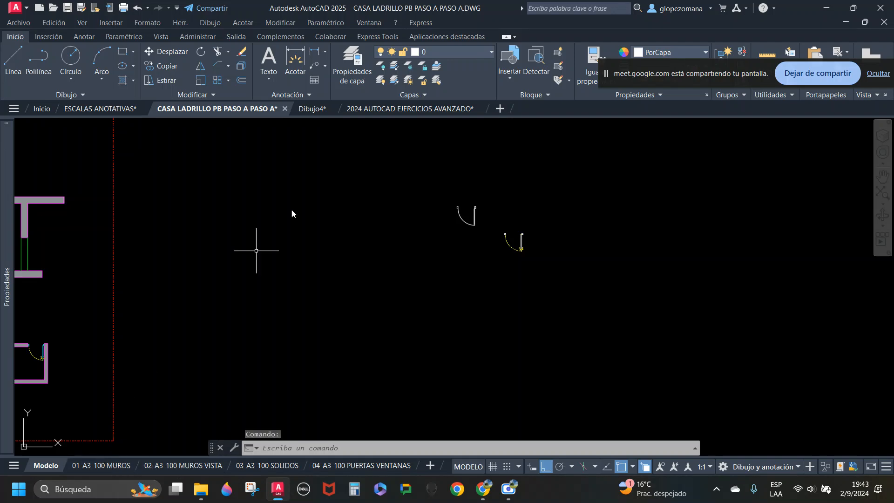
{"action": "right_click", "coordinate": [355, 63]}
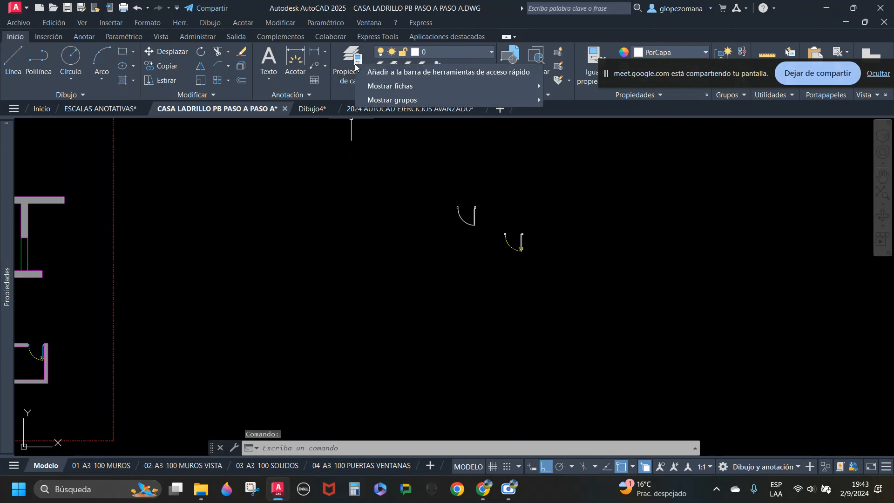
{"action": "left_click", "coordinate": [352, 70]}
{"action": "right_click", "coordinate": [133, 277]}
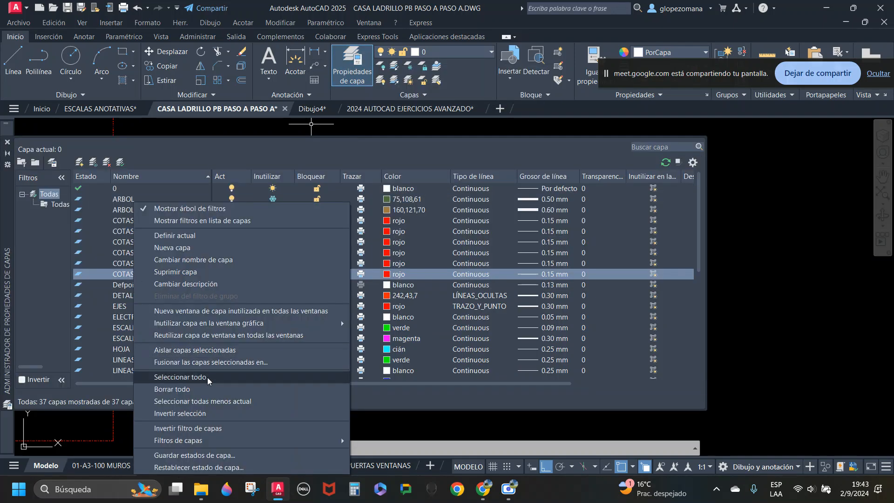
{"action": "left_click", "coordinate": [196, 376]}
{"action": "left_click", "coordinate": [276, 202]}
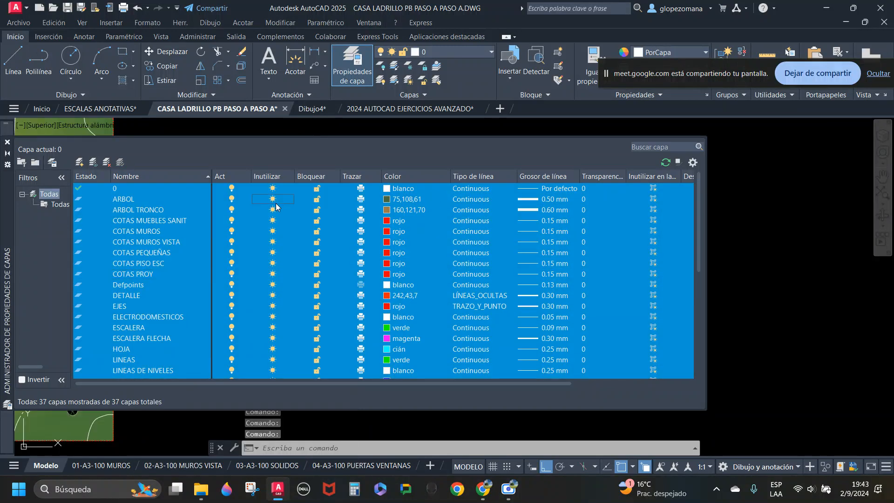
{"action": "left_click", "coordinate": [7, 142]}
{"action": "key", "text": "Escape"}
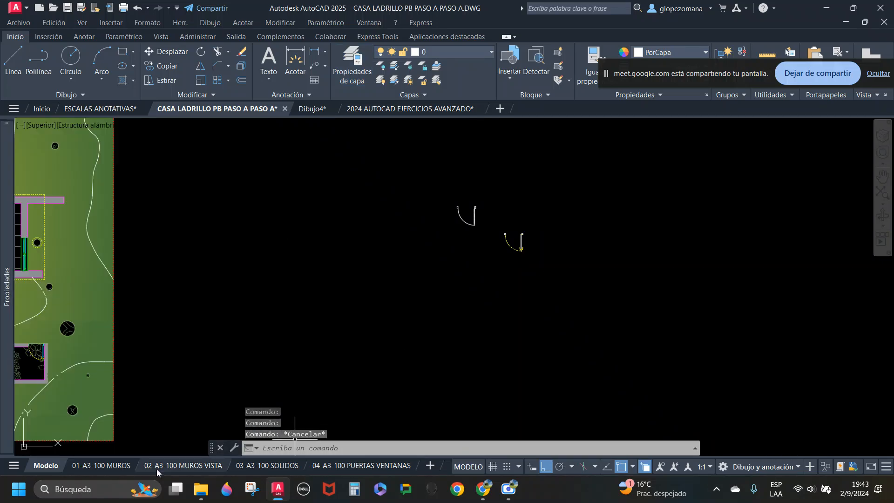
Step: Examine the complete house plan in model space, and open the 01-A3-100 MUROS layout
{"action": "scroll", "coordinate": [340, 319], "scroll_direction": "down", "scroll_amount": 4}
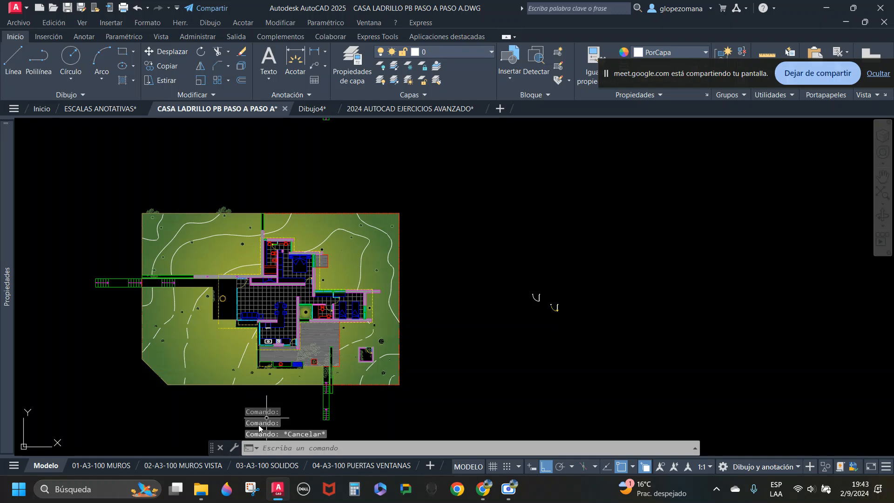
{"action": "middle_click_drag", "start_coordinate": [377, 280], "coordinate": [435, 259]}
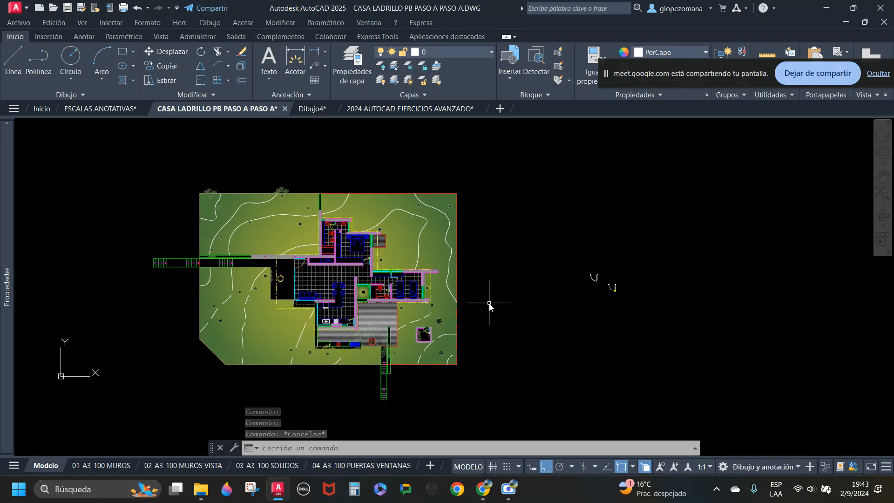
{"action": "left_click", "coordinate": [101, 466]}
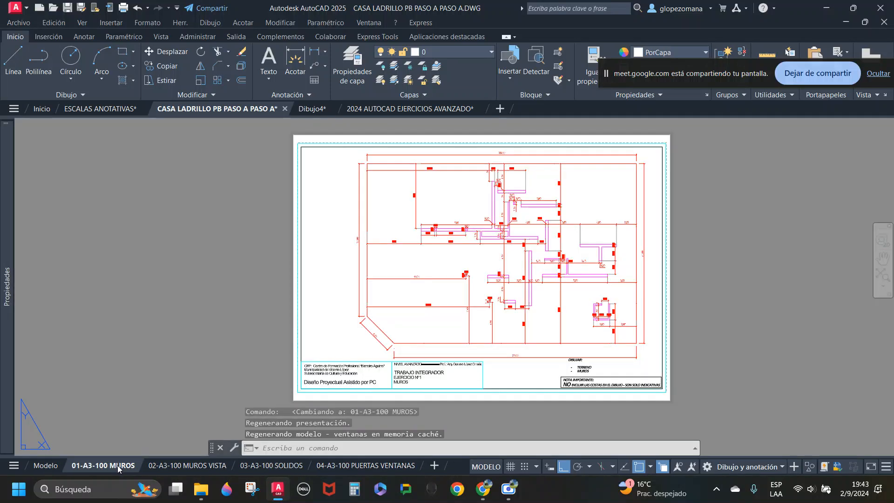
{"action": "mouse_move", "coordinate": [350, 395]}
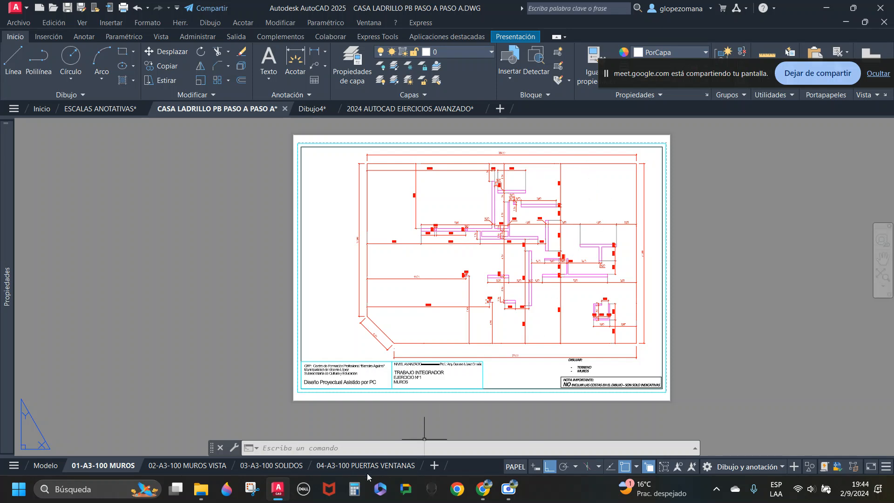
Step: Add a new layout to the CASA LADRILLO drawing and open its 09-A3-100 PLANTA DE TECHOS layout
{"action": "left_click", "coordinate": [434, 465]}
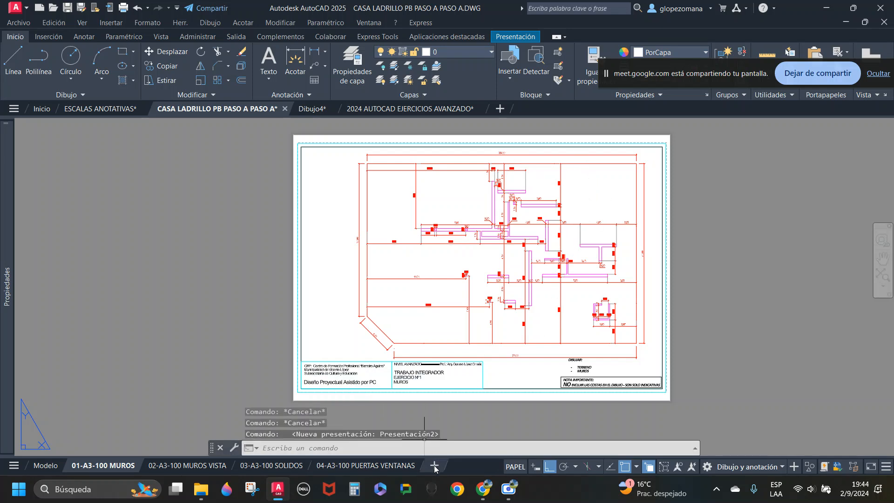
{"action": "left_click", "coordinate": [14, 466]}
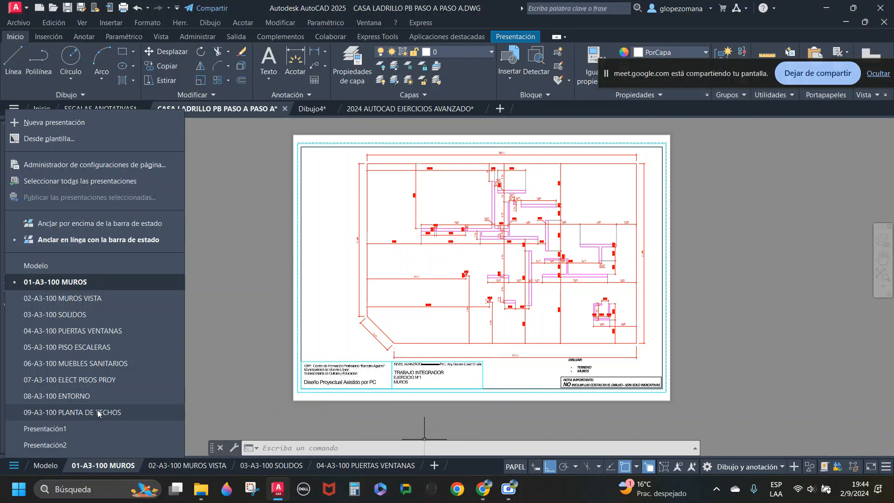
{"action": "left_click", "coordinate": [97, 412]}
{"action": "key", "text": "Escape"}
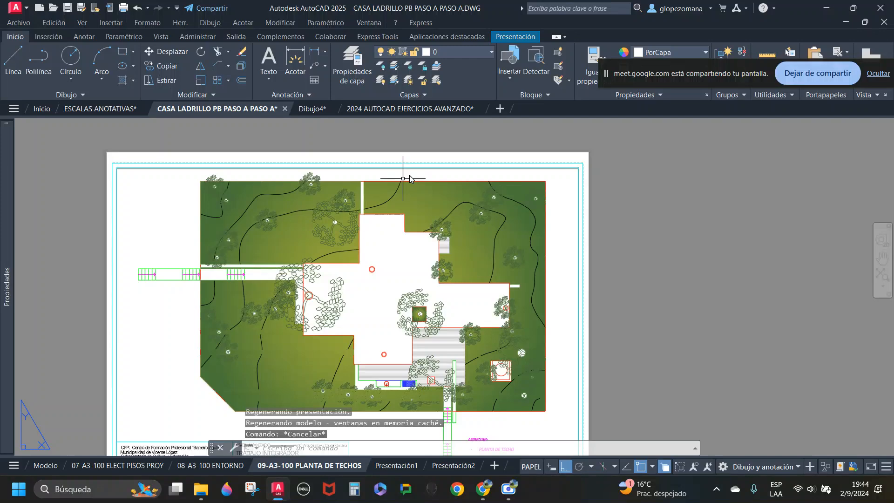
Step: Switch to File Explorer and open UN 7 EJ 02 PRESENTACIONES - IMPRIMIR POR ESCALA 01.dwg from the 03_EJERCICIOS NIVEL AVANZADO folder
{"action": "mouse_move", "coordinate": [284, 113]}
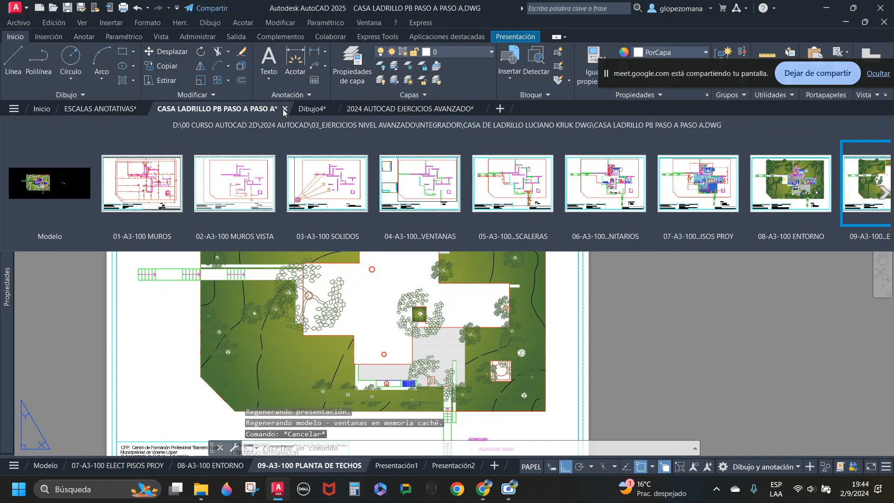
{"action": "left_click", "coordinate": [199, 493]}
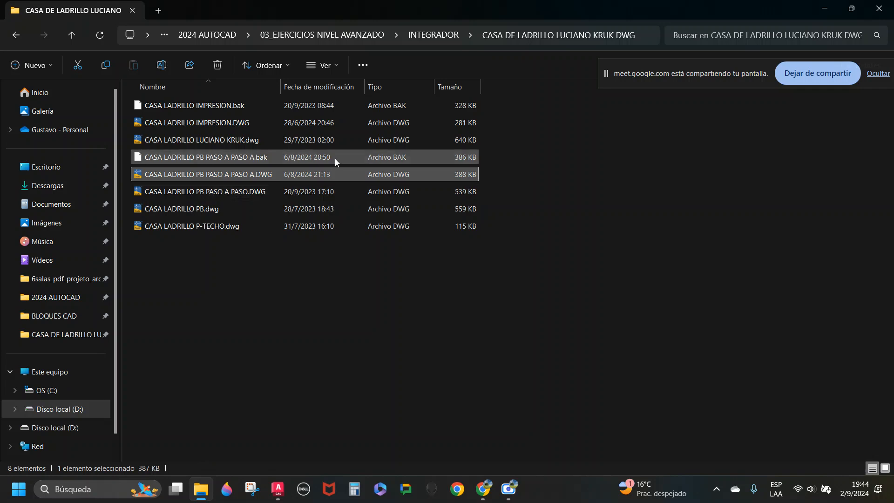
{"action": "left_click", "coordinate": [433, 34]}
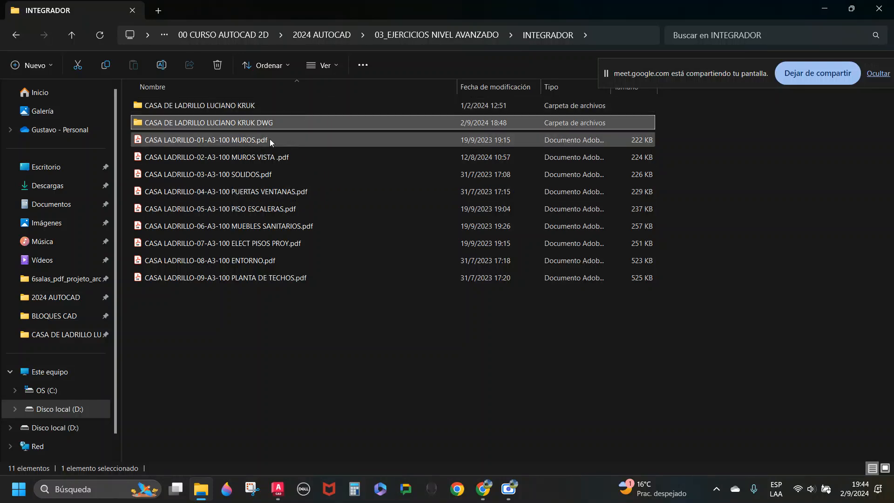
{"action": "left_click", "coordinate": [407, 36]}
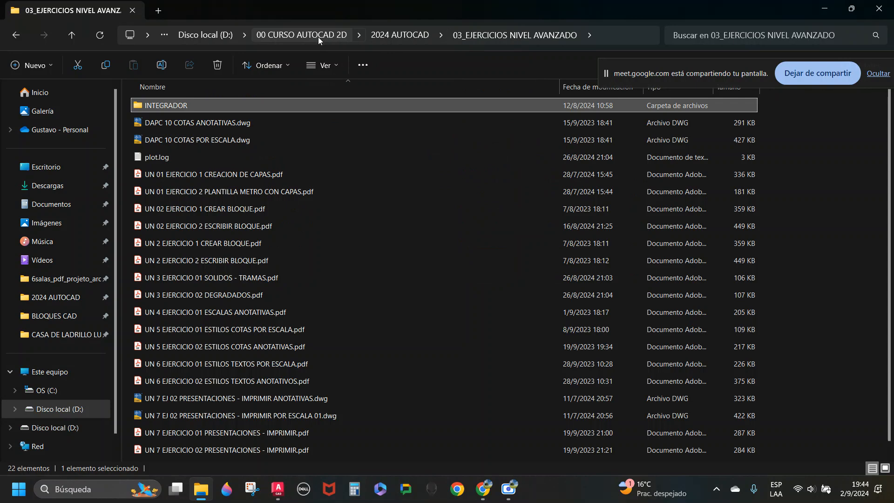
{"action": "double_click", "coordinate": [201, 416]}
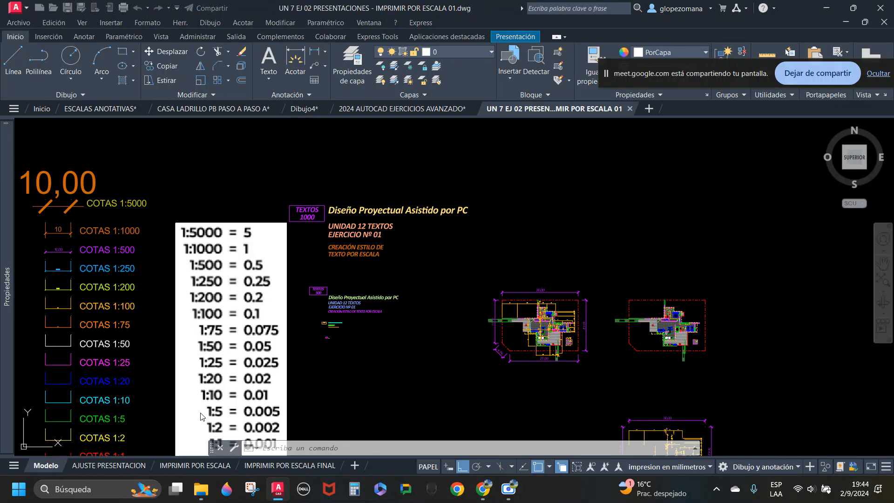
Step: Look at the AJUSTE PRESENTACION layout, and examine the 1:500, 1:100 and 1:25 viewports on the IMPRIMIR POR ESCALA layout
{"action": "left_click", "coordinate": [117, 466]}
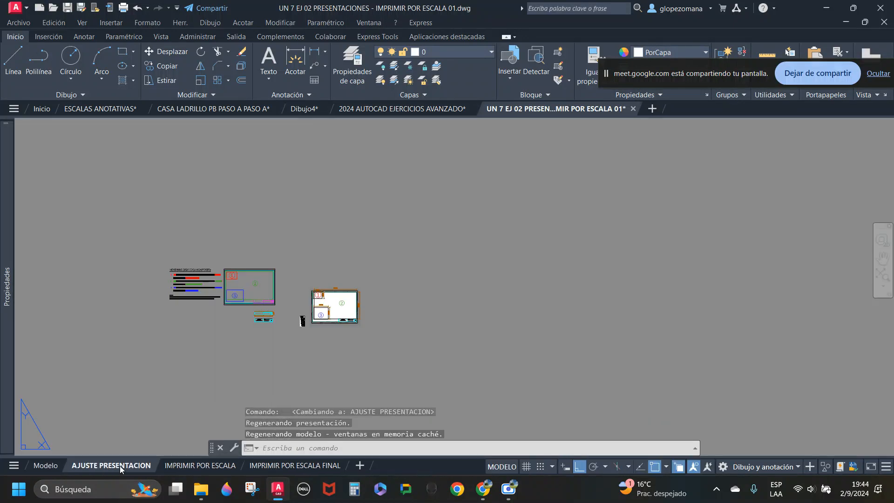
{"action": "left_click", "coordinate": [183, 466]}
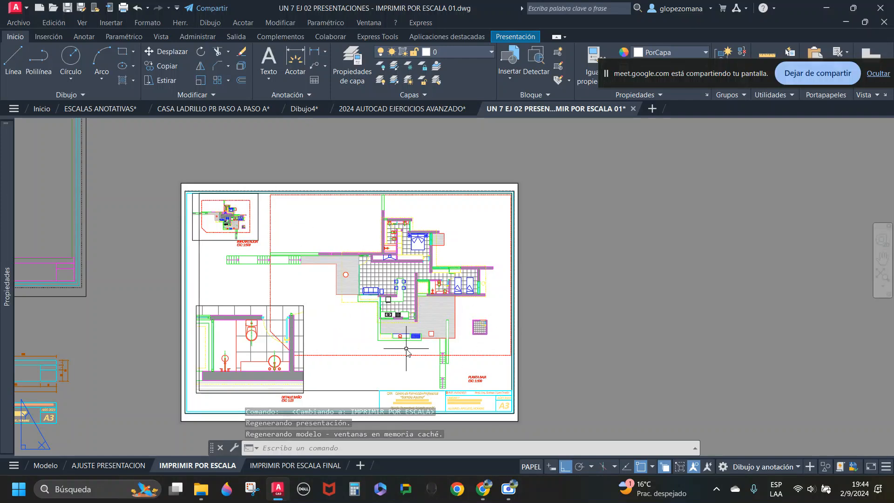
{"action": "scroll", "coordinate": [224, 219], "scroll_direction": "up", "scroll_amount": 2}
{"action": "scroll", "coordinate": [225, 219], "scroll_direction": "up", "scroll_amount": 1}
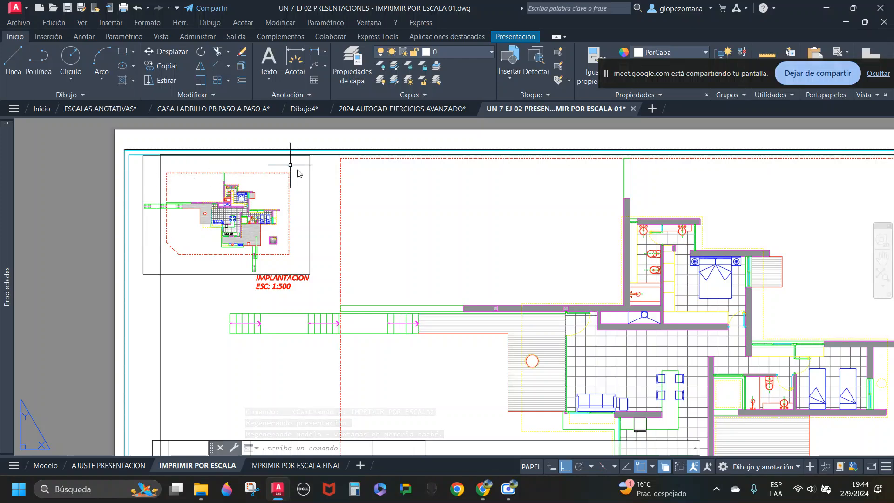
{"action": "scroll", "coordinate": [381, 208], "scroll_direction": "down", "scroll_amount": 5}
{"action": "scroll", "coordinate": [810, 445], "scroll_direction": "up", "scroll_amount": 2}
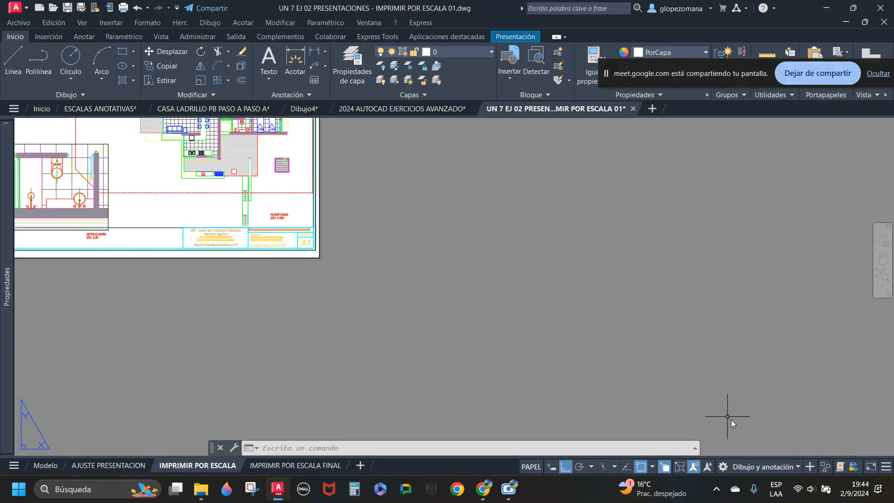
{"action": "scroll", "coordinate": [472, 271], "scroll_direction": "down", "scroll_amount": 1}
{"action": "scroll", "coordinate": [357, 251], "scroll_direction": "up", "scroll_amount": 1}
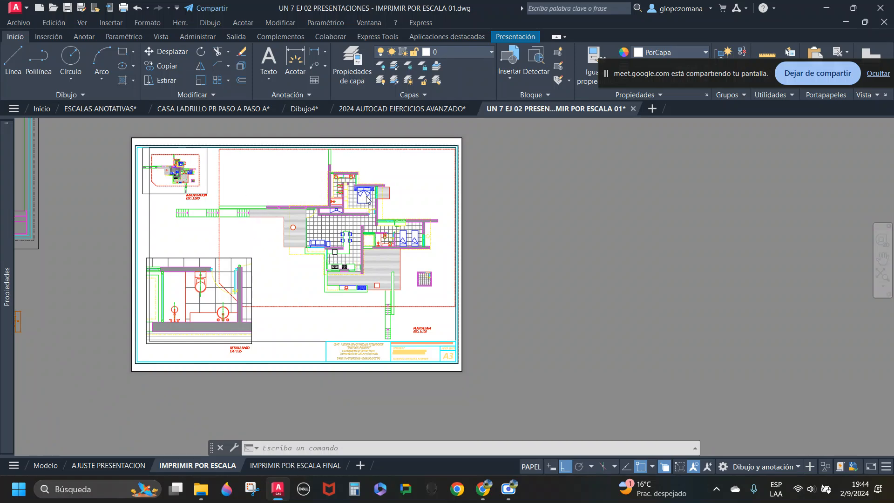
{"action": "scroll", "coordinate": [417, 264], "scroll_direction": "up", "scroll_amount": 2}
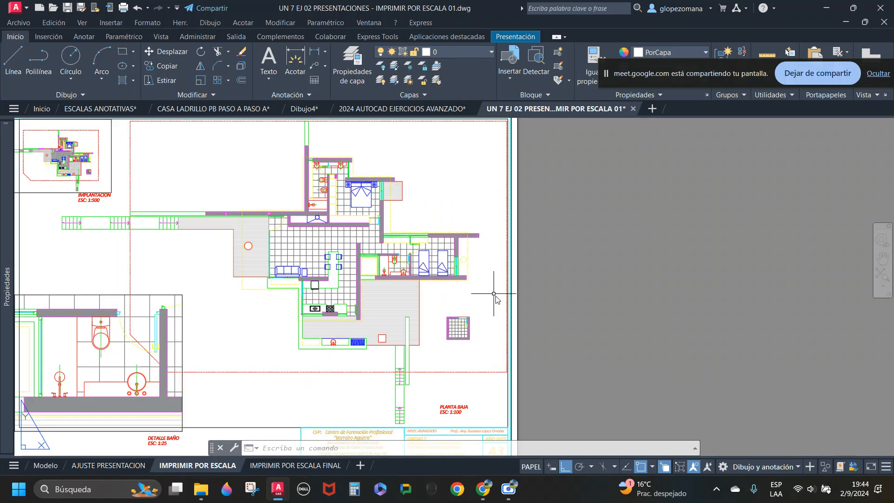
{"action": "middle_click_drag", "start_coordinate": [189, 364], "coordinate": [308, 305]}
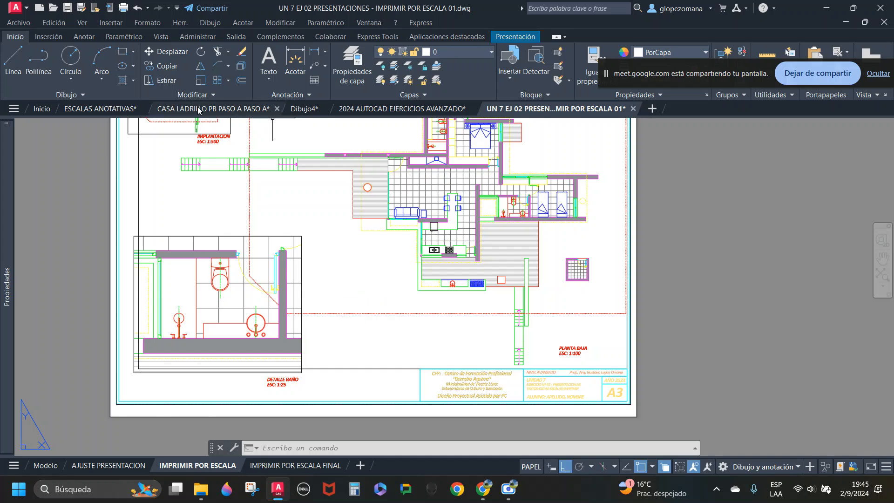
Step: Compare the CASA LADRILLO drawing's 08-A3-100 ENTORNO layout with the IMPRIMIR POR ESCALA layout of the UN 7 EJ 02 drawing
{"action": "left_click", "coordinate": [233, 108]}
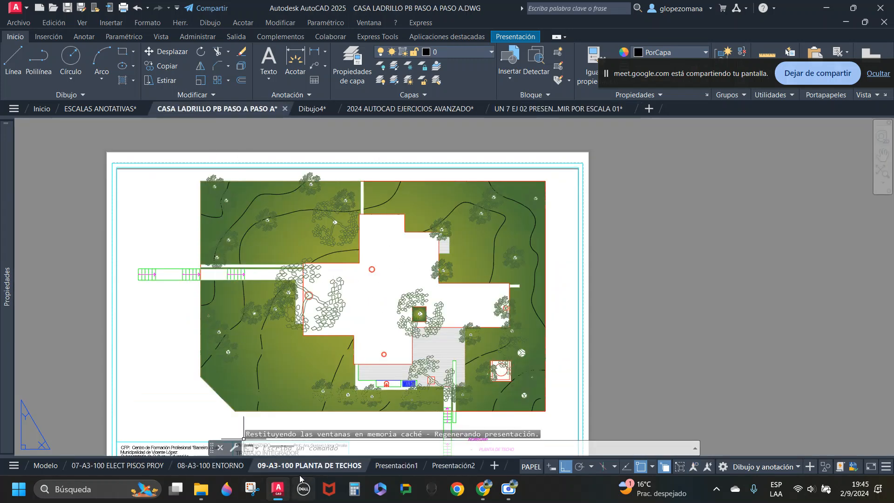
{"action": "left_click", "coordinate": [210, 465]}
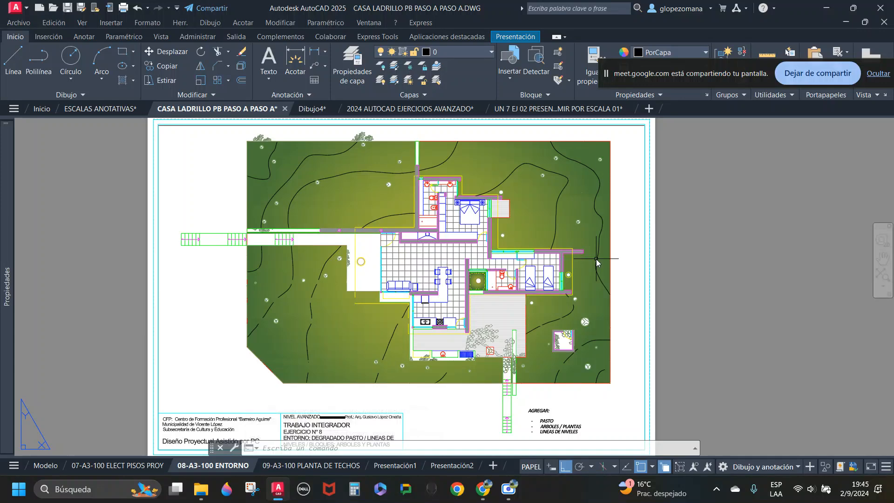
{"action": "left_click", "coordinate": [568, 110]}
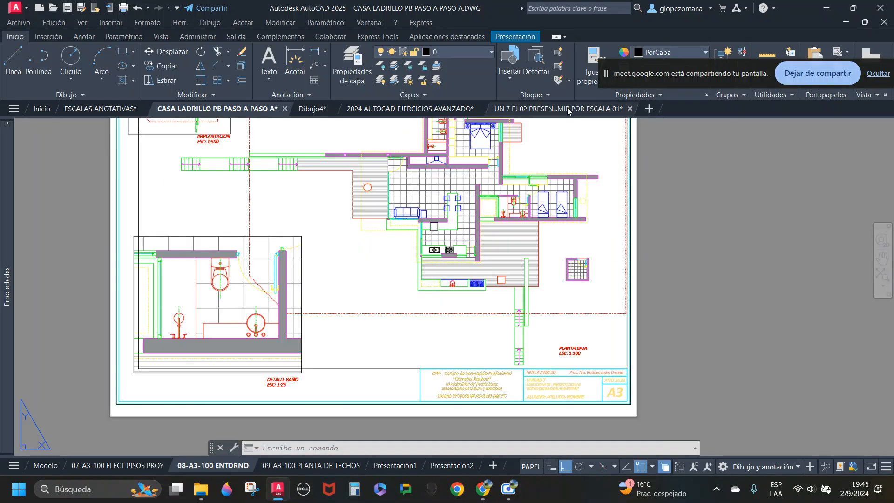
{"action": "scroll", "coordinate": [436, 325], "scroll_direction": "down", "scroll_amount": 3}
{"action": "scroll", "coordinate": [468, 274], "scroll_direction": "up", "scroll_amount": 2}
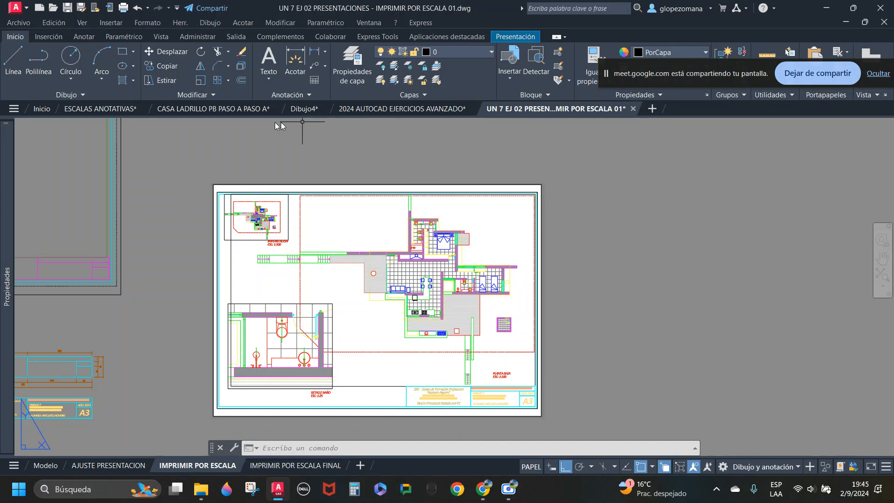
Step: Switch to the Dibujo4 drawing and check the properties of the 1:200 viewport
{"action": "left_click", "coordinate": [310, 113]}
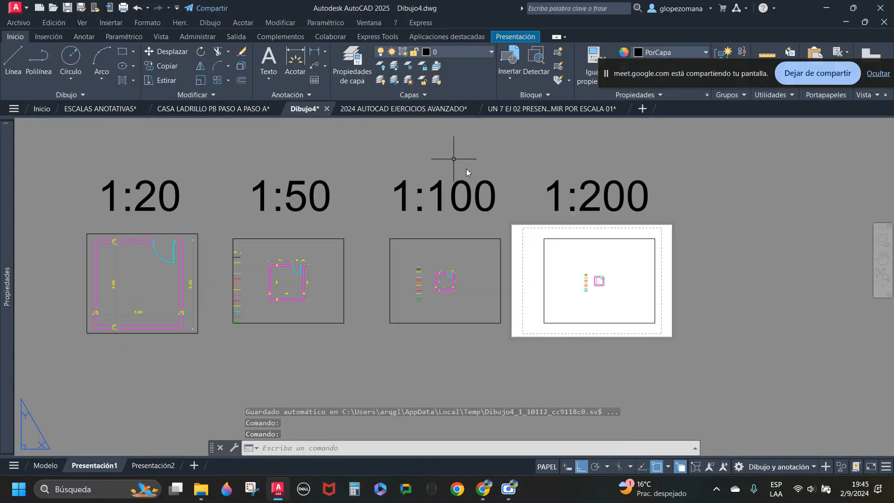
{"action": "left_click", "coordinate": [630, 240]}
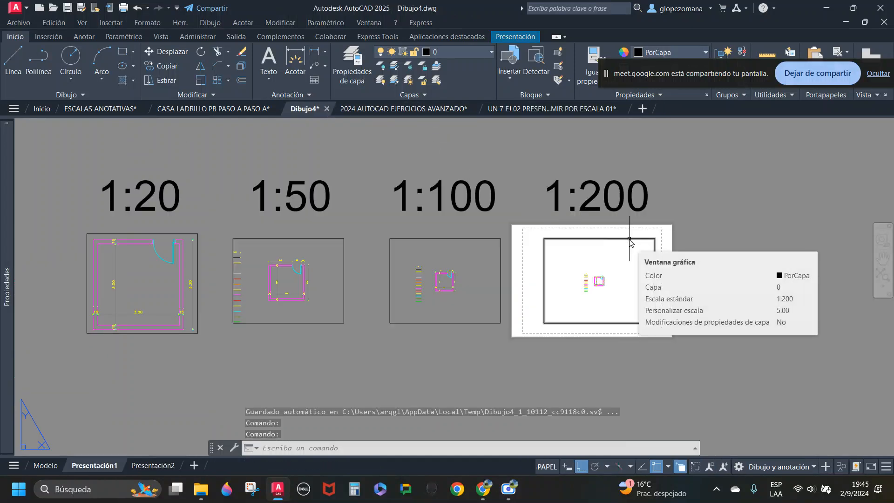
{"action": "key", "text": "Escape"}
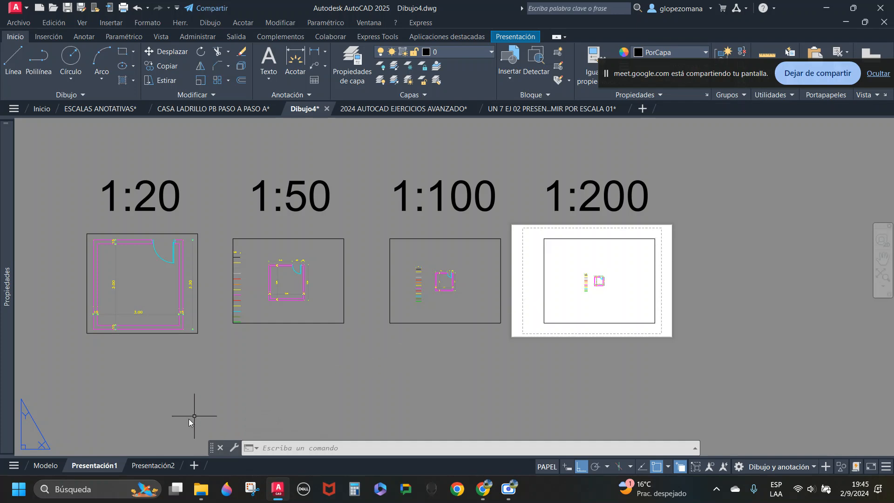
Step: Open the drawing scale list from Dibujo4's model space and check the paper-to-drawing unit ratio of the 1:20 scale
{"action": "left_click", "coordinate": [45, 465]}
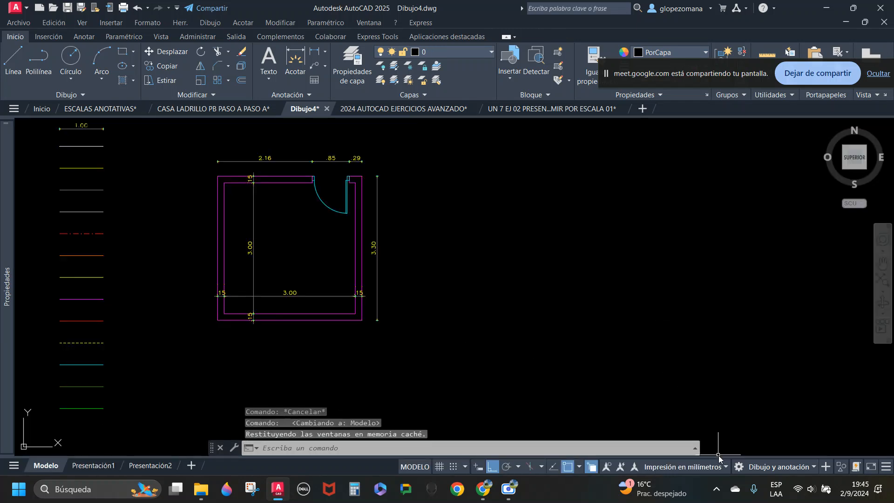
{"action": "left_click", "coordinate": [724, 470]}
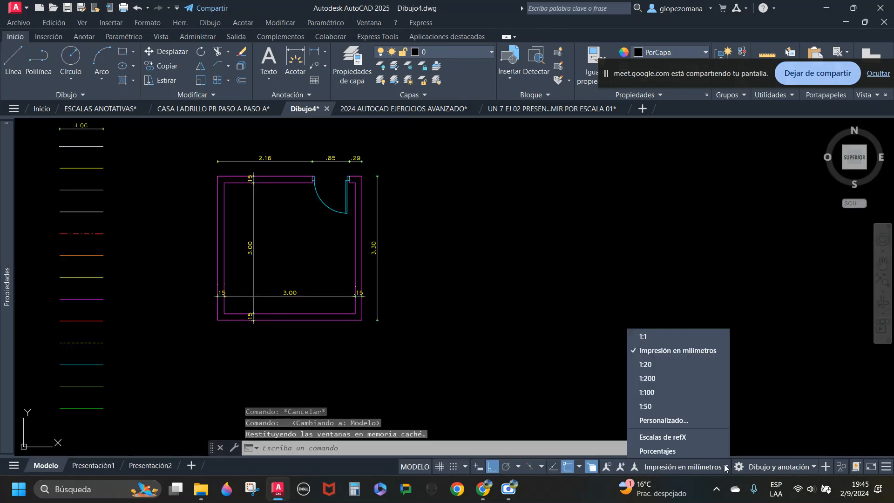
{"action": "left_click", "coordinate": [675, 422]}
{"action": "left_click", "coordinate": [373, 213]}
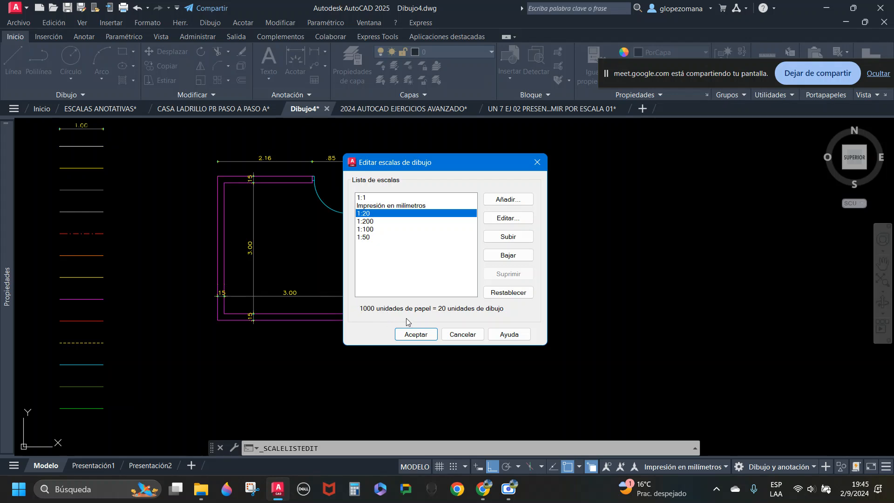
{"action": "key", "text": "Return"}
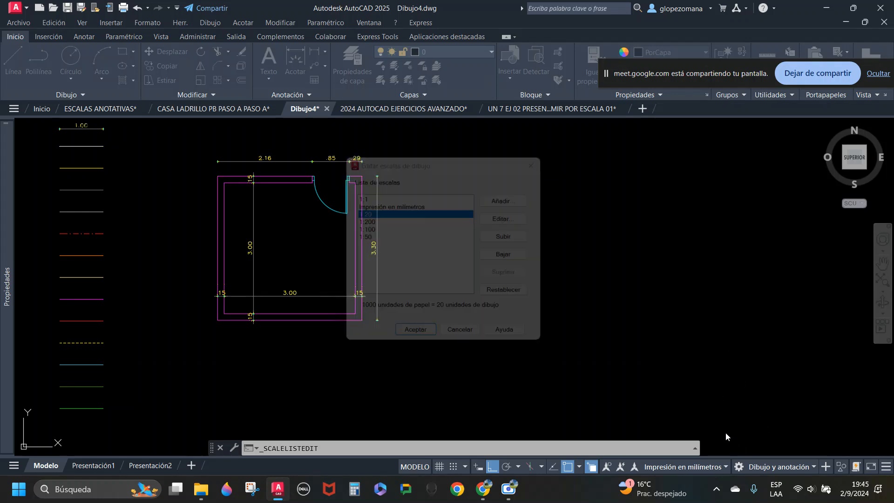
Step: Return to the Presentación1 layout and examine how the dimensions appear in the viewports at the different scales
{"action": "left_click", "coordinate": [101, 465]}
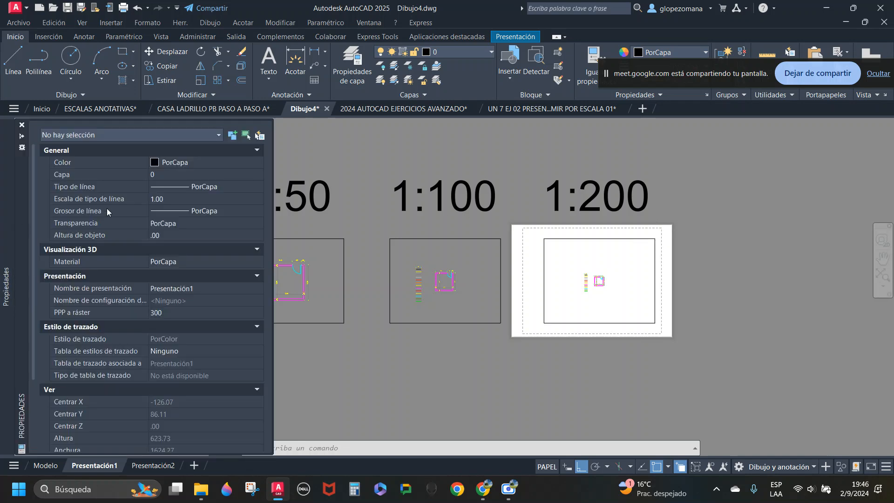
{"action": "scroll", "coordinate": [552, 218], "scroll_direction": "down", "scroll_amount": 2}
{"action": "scroll", "coordinate": [289, 225], "scroll_direction": "up", "scroll_amount": 4}
{"action": "scroll", "coordinate": [294, 212], "scroll_direction": "down", "scroll_amount": 4}
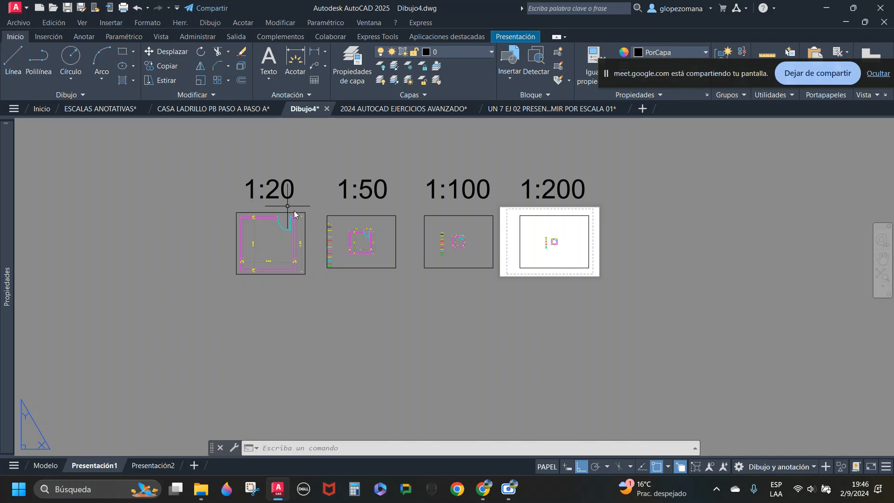
{"action": "scroll", "coordinate": [289, 203], "scroll_direction": "up", "scroll_amount": 2}
{"action": "scroll", "coordinate": [255, 309], "scroll_direction": "up", "scroll_amount": 4}
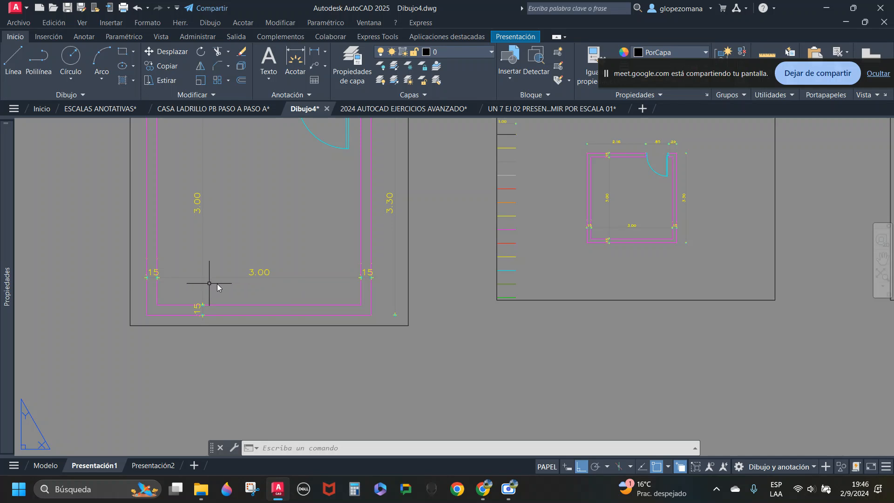
{"action": "scroll", "coordinate": [308, 297], "scroll_direction": "down", "scroll_amount": 2}
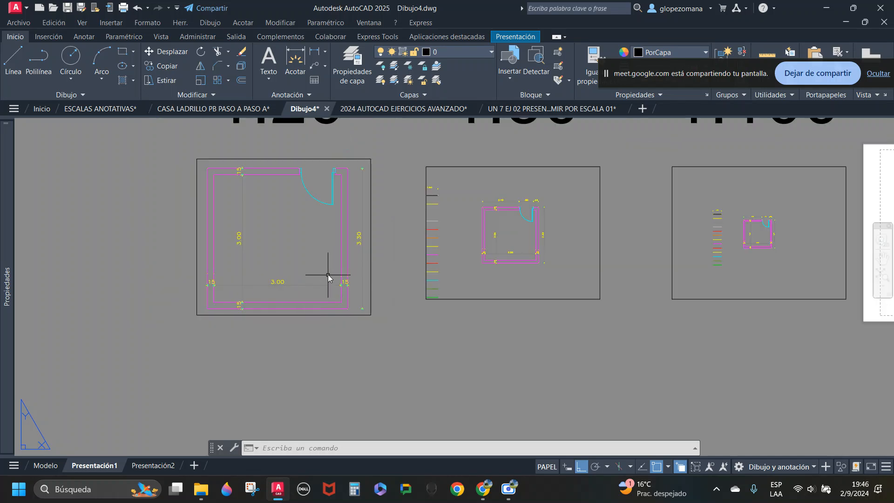
{"action": "scroll", "coordinate": [328, 275], "scroll_direction": "down", "scroll_amount": 3}
{"action": "scroll", "coordinate": [418, 277], "scroll_direction": "up", "scroll_amount": 3}
{"action": "scroll", "coordinate": [440, 267], "scroll_direction": "down", "scroll_amount": 1}
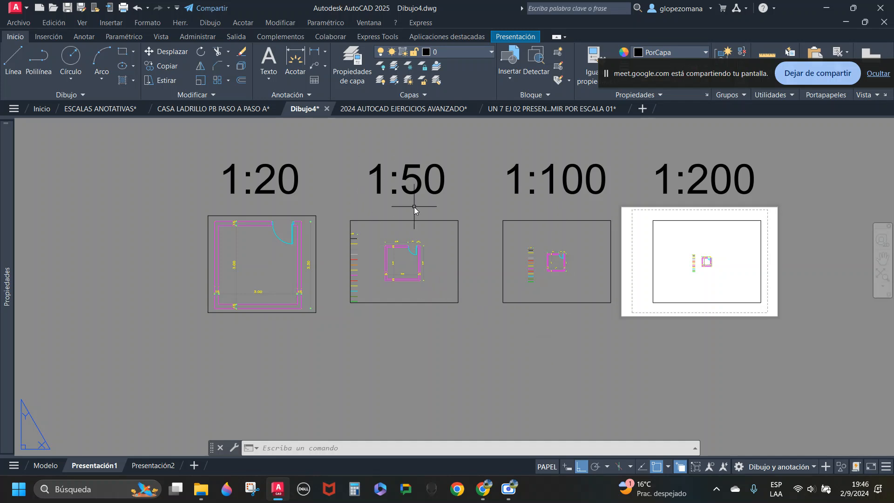
{"action": "scroll", "coordinate": [415, 282], "scroll_direction": "up", "scroll_amount": 5}
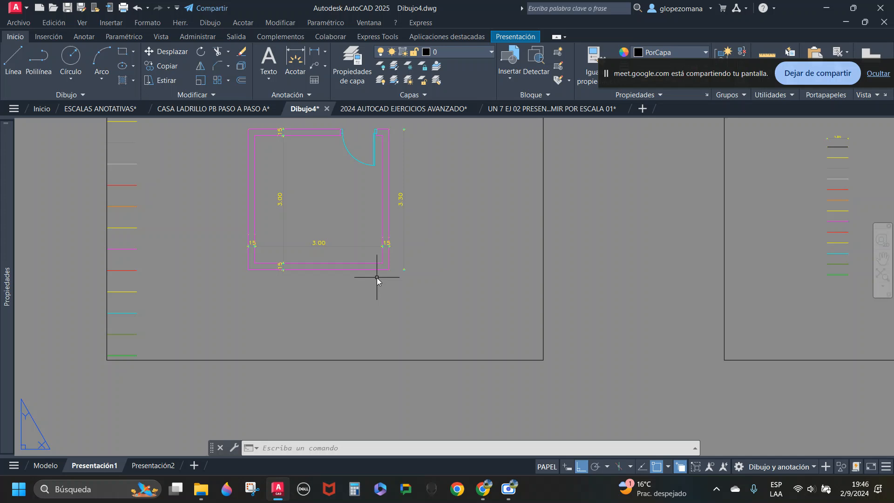
{"action": "scroll", "coordinate": [397, 285], "scroll_direction": "down", "scroll_amount": 5}
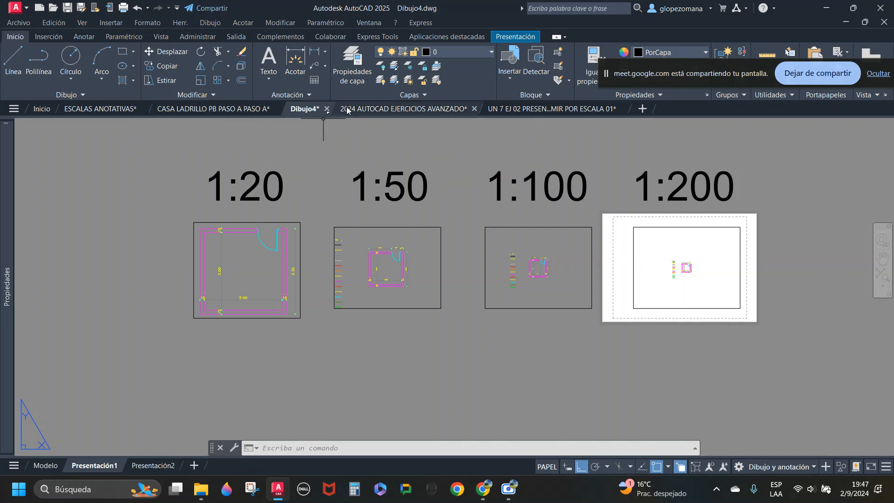
Step: Switch to the 2024 AUTOCAD EJERCICIOS AVANZADO drawing and read the annotative scales exercise sheet of Unit 4
{"action": "left_click", "coordinate": [381, 113]}
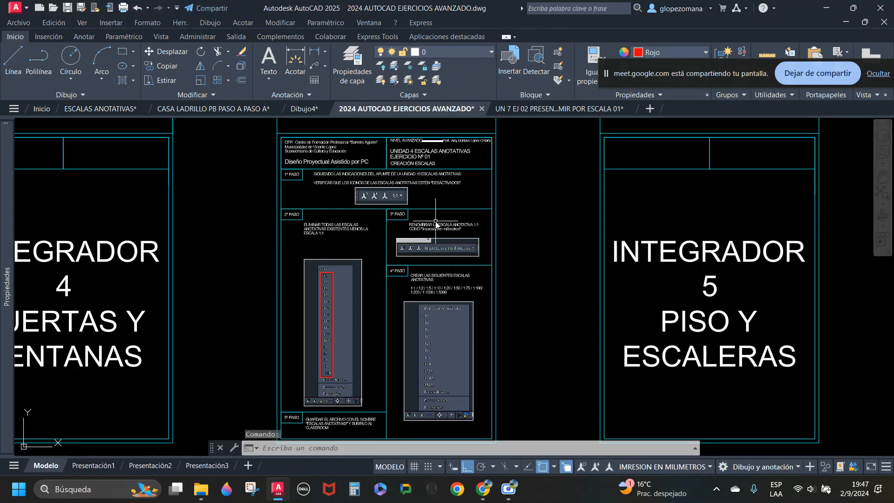
{"action": "scroll", "coordinate": [479, 225], "scroll_direction": "down", "scroll_amount": 2}
{"action": "scroll", "coordinate": [487, 258], "scroll_direction": "up", "scroll_amount": 2}
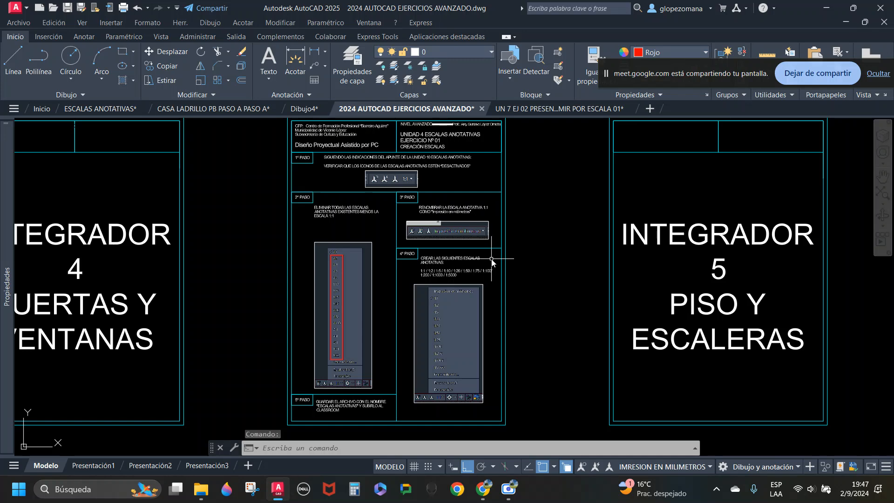
Step: Read the Unit 4 exercise sheet's list of annotative scales to create and look over the neighbouring exercise sheets
{"action": "middle_click_drag", "start_coordinate": [488, 321], "coordinate": [489, 230]}
{"action": "scroll", "coordinate": [463, 162], "scroll_direction": "up", "scroll_amount": 2}
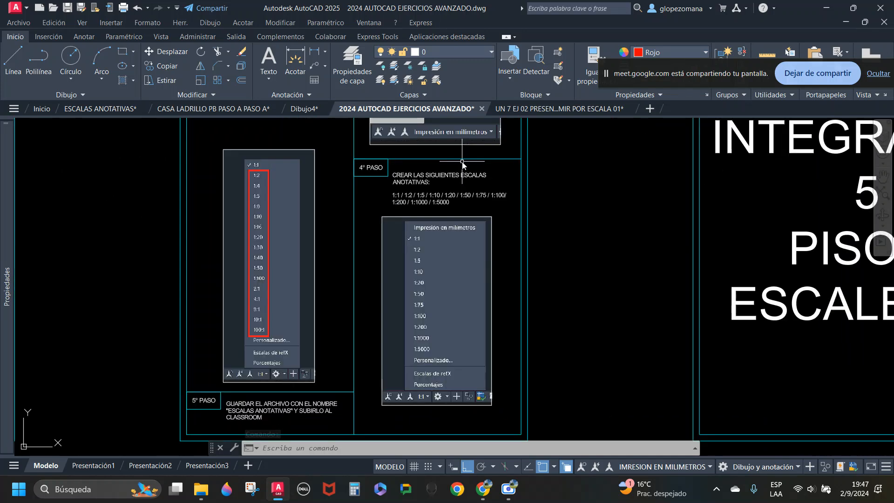
{"action": "scroll", "coordinate": [454, 195], "scroll_direction": "up", "scroll_amount": 3}
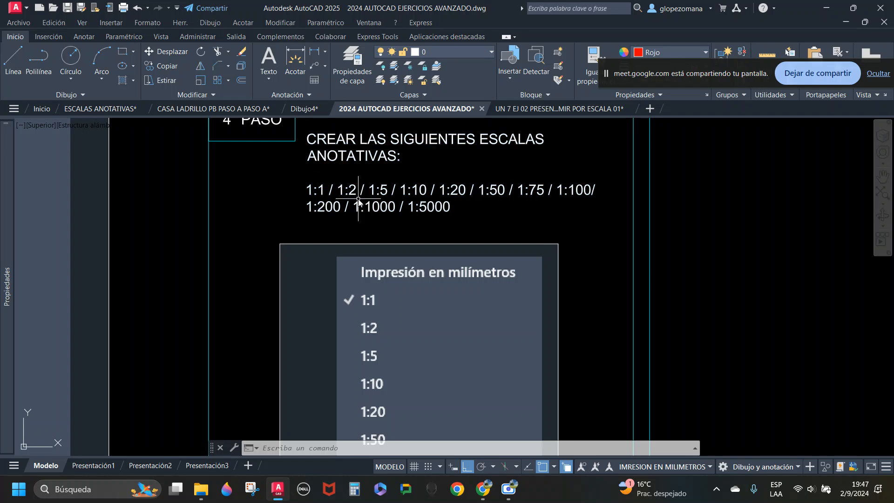
{"action": "scroll", "coordinate": [449, 218], "scroll_direction": "down", "scroll_amount": 5}
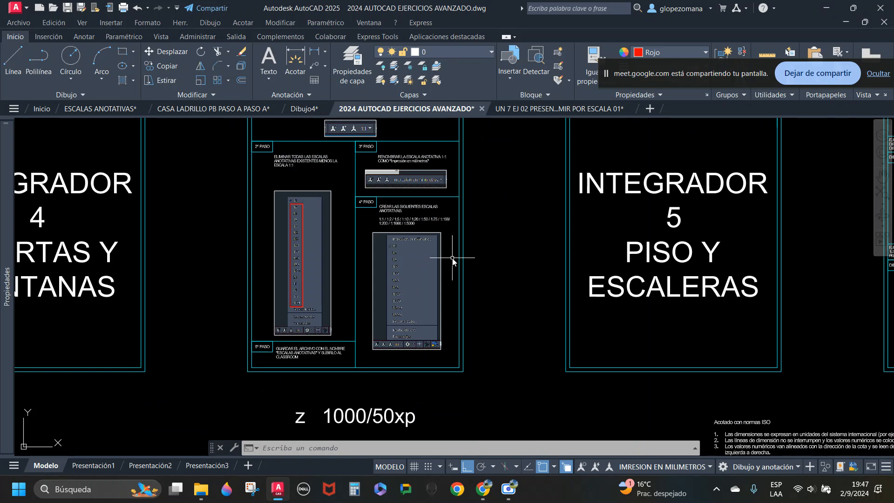
{"action": "scroll", "coordinate": [457, 299], "scroll_direction": "down", "scroll_amount": 3}
{"action": "scroll", "coordinate": [469, 280], "scroll_direction": "up", "scroll_amount": 3}
{"action": "middle_click_drag", "start_coordinate": [469, 279], "coordinate": [512, 286]}
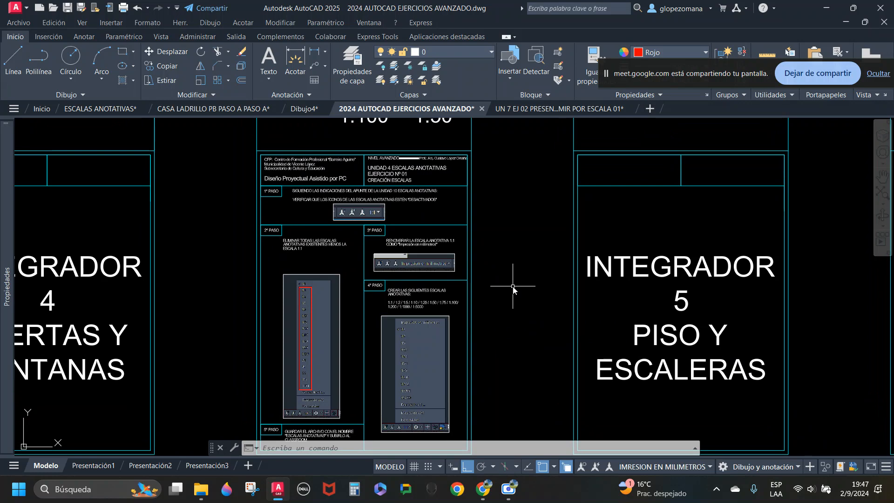
{"action": "scroll", "coordinate": [502, 233], "scroll_direction": "down", "scroll_amount": 4}
{"action": "scroll", "coordinate": [459, 250], "scroll_direction": "up", "scroll_amount": 2}
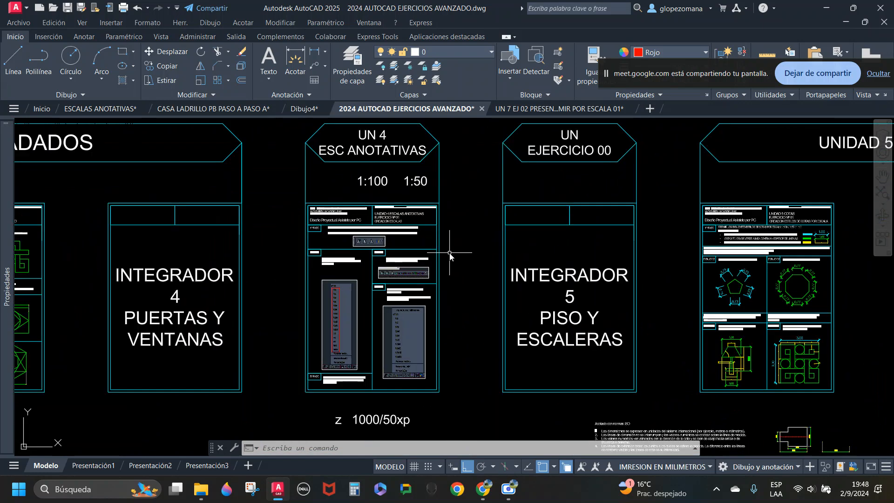
{"action": "scroll", "coordinate": [403, 340], "scroll_direction": "up", "scroll_amount": 2}
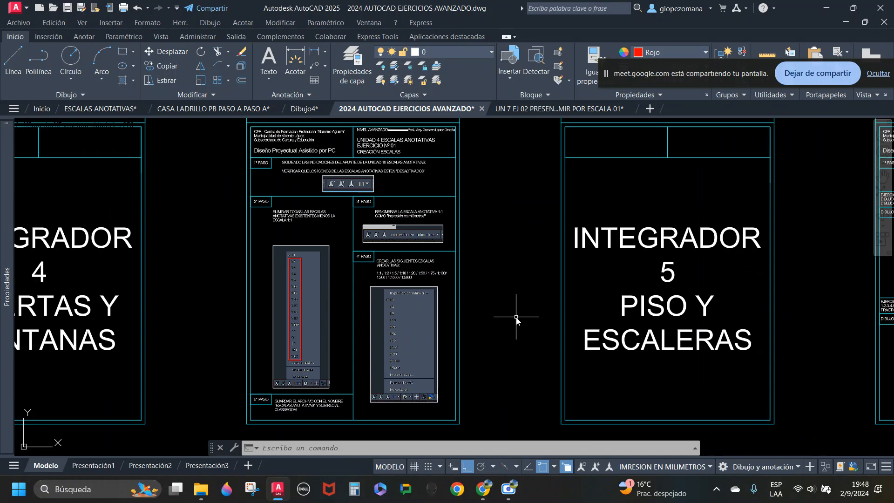
{"action": "scroll", "coordinate": [446, 301], "scroll_direction": "down", "scroll_amount": 3}
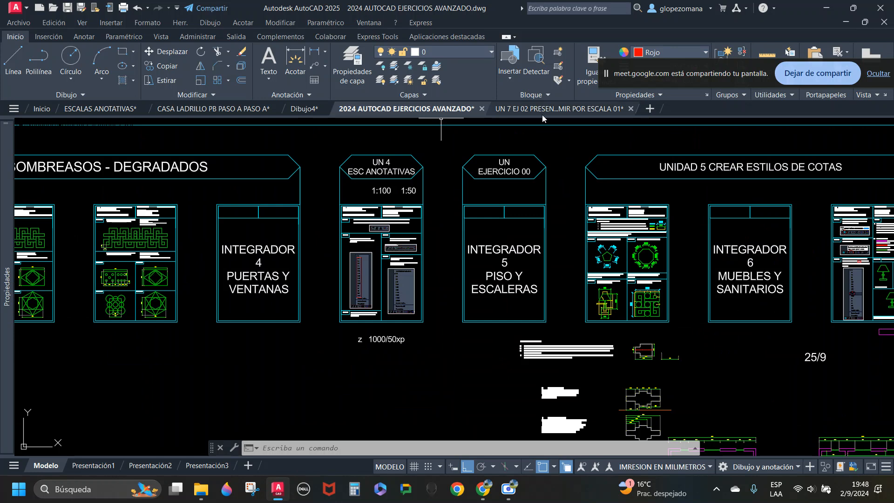
Step: Create a new drawing and open its drawing scale list for editing
{"action": "left_click", "coordinate": [650, 109]}
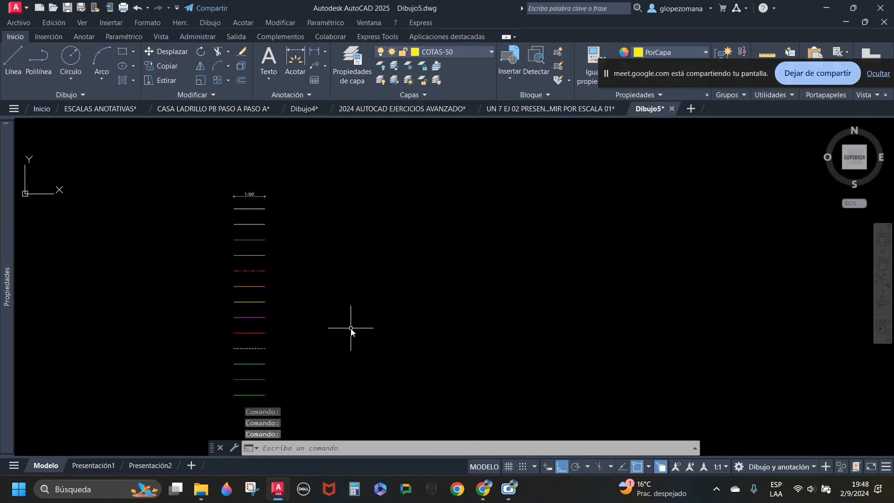
{"action": "left_click", "coordinate": [721, 466]}
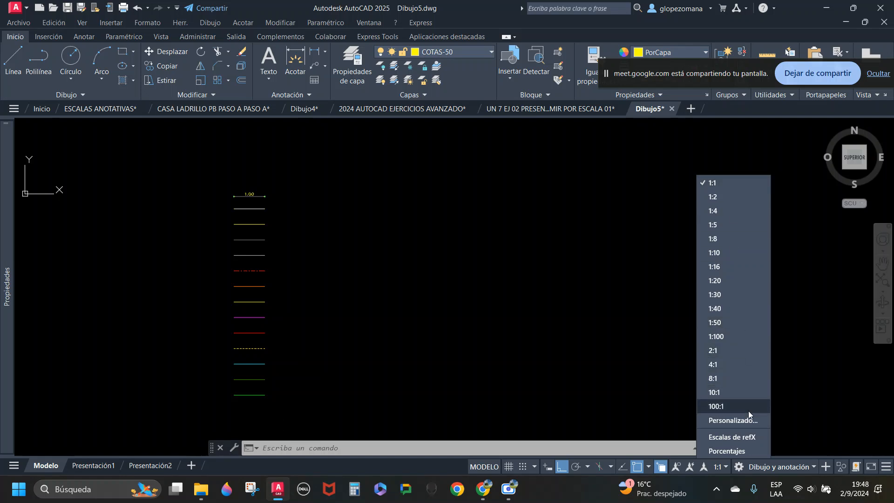
{"action": "left_click", "coordinate": [735, 422]}
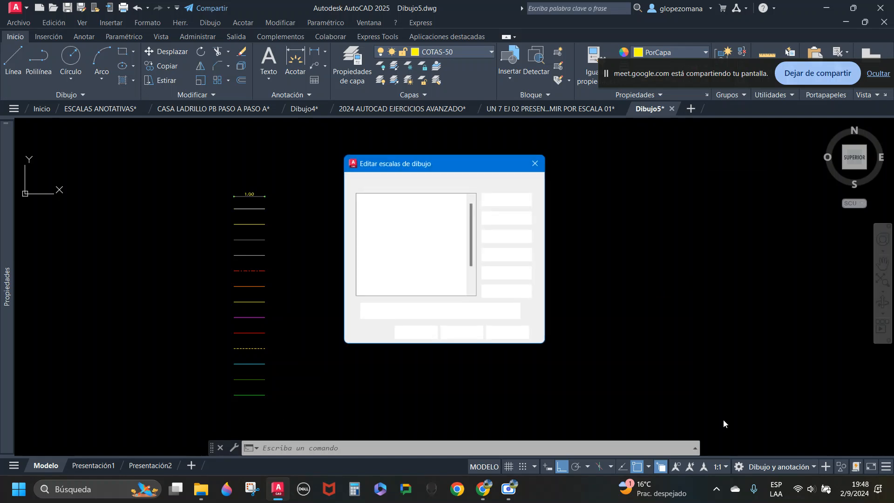
Step: Check the paper-to-drawing unit ratios of the 1:8, 1:20 and 1:50 scales, and close the new drawing without saving
{"action": "left_click", "coordinate": [367, 229]}
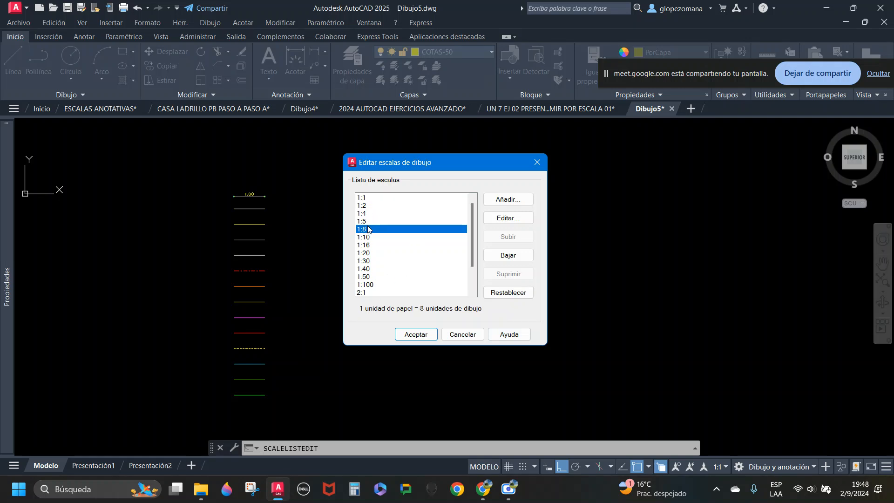
{"action": "left_click", "coordinate": [366, 254]}
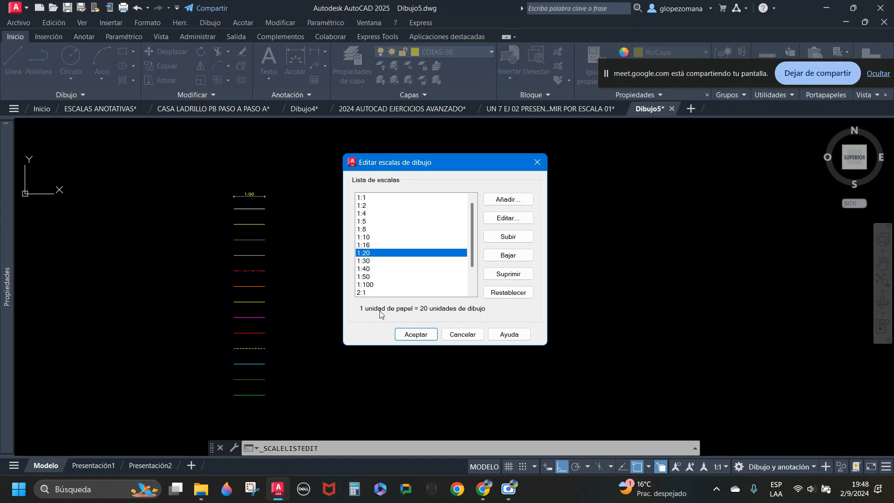
{"action": "left_click", "coordinate": [361, 277]}
{"action": "left_click", "coordinate": [361, 229]}
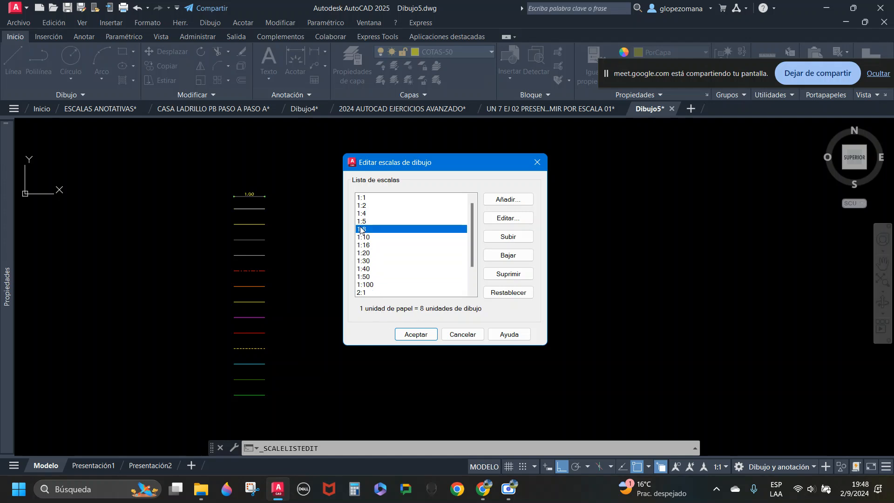
{"action": "scroll", "coordinate": [363, 233], "scroll_direction": "down", "scroll_amount": 3}
{"action": "left_click", "coordinate": [529, 164]}
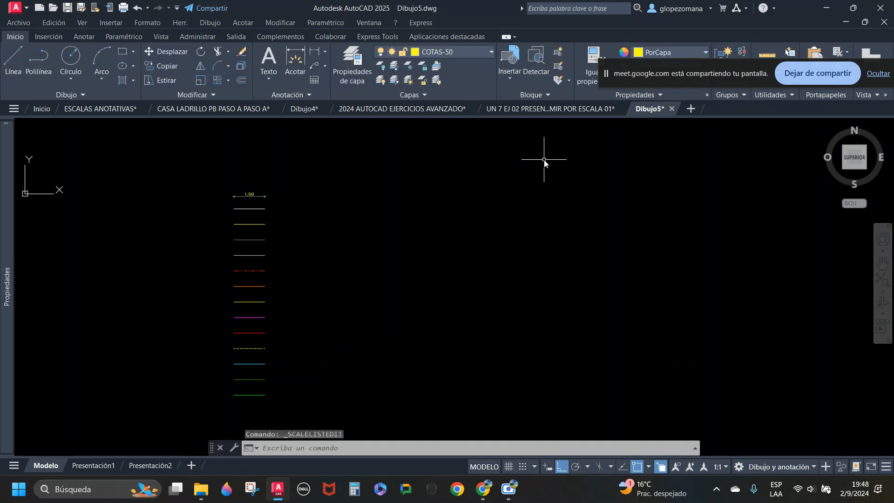
{"action": "left_click", "coordinate": [672, 108]}
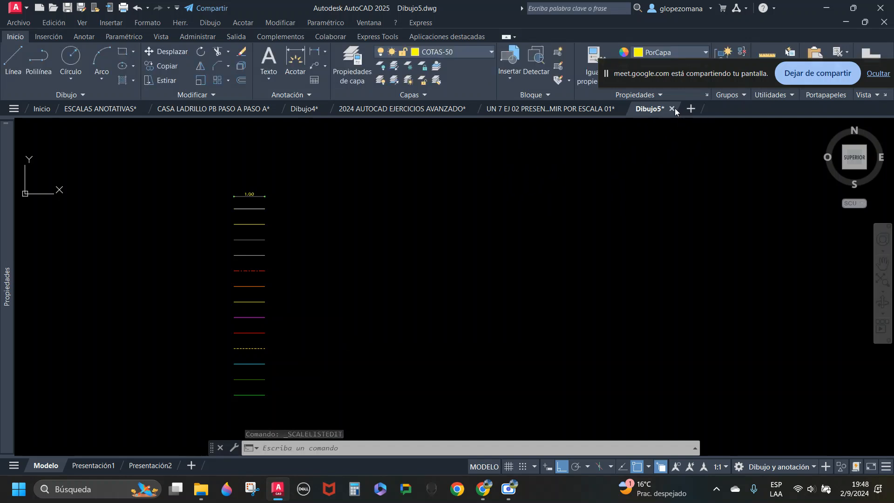
{"action": "left_click", "coordinate": [450, 269]}
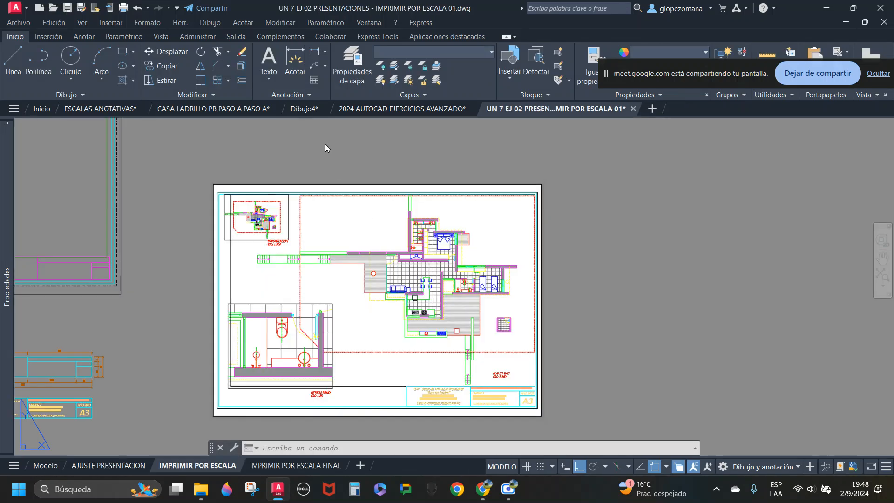
Step: Switch to Dibujo4's model space and review the annotation scales available there
{"action": "left_click", "coordinate": [302, 109]}
{"action": "left_click", "coordinate": [46, 465]}
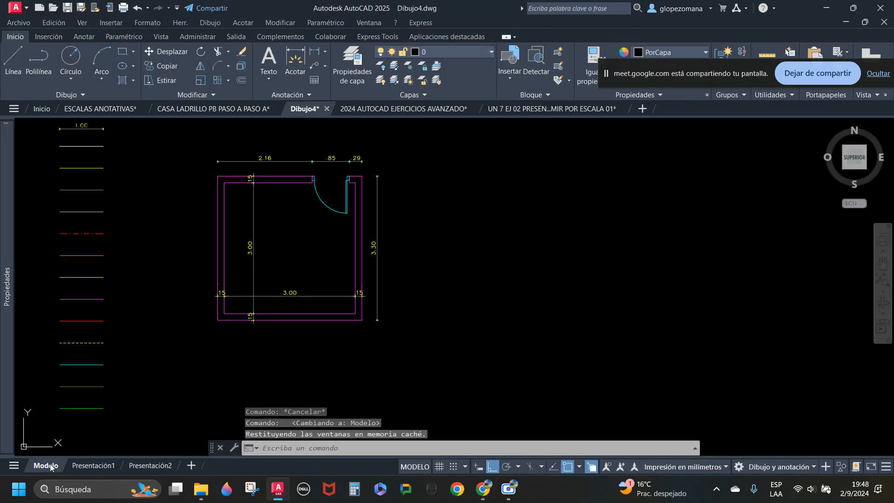
{"action": "middle_click_drag", "start_coordinate": [266, 285], "coordinate": [405, 297]}
{"action": "scroll", "coordinate": [404, 172], "scroll_direction": "down", "scroll_amount": 4}
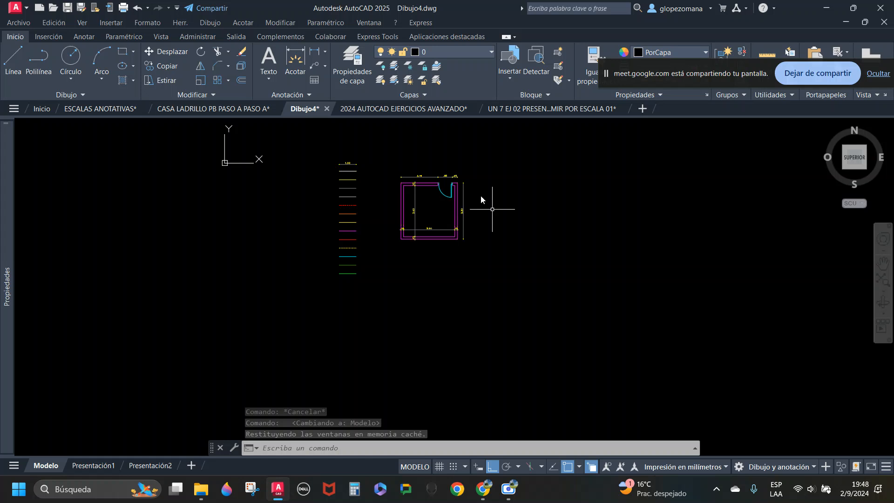
{"action": "left_click", "coordinate": [725, 467]}
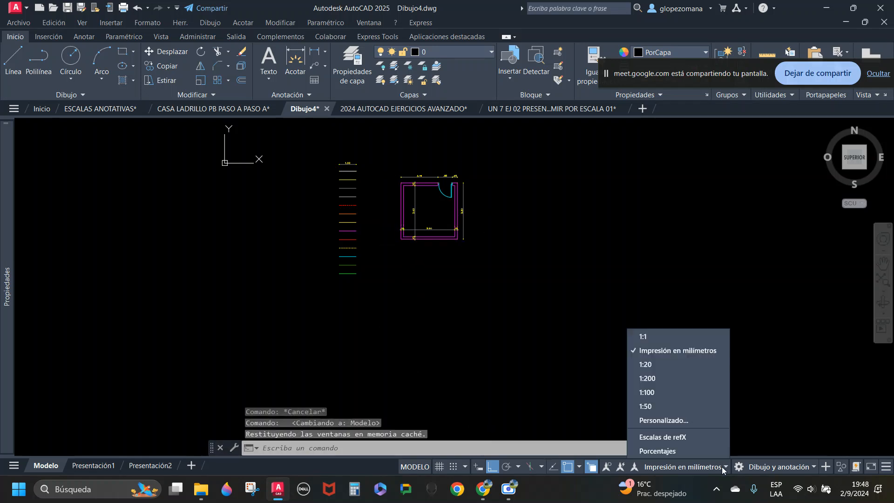
{"action": "key", "text": "Escape"}
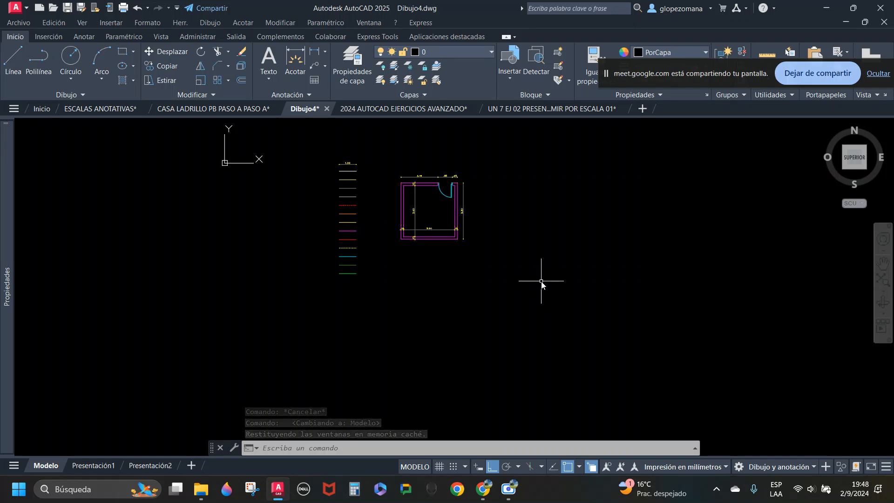
{"action": "mouse_move", "coordinate": [542, 282]}
{"action": "middle_mouse_down"}
{"action": "mouse_move", "coordinate": [505, 313]}
{"action": "mouse_move", "coordinate": [524, 223]}
{"action": "middle_mouse_up"}
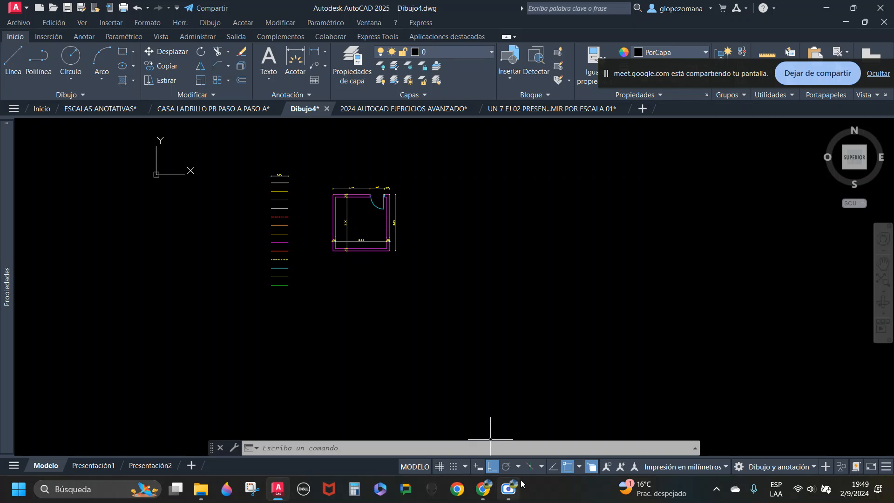
Step: Switch to Chrome, stop sharing the screen, and return to the Google Meet call
{"action": "mouse_move", "coordinate": [484, 494]}
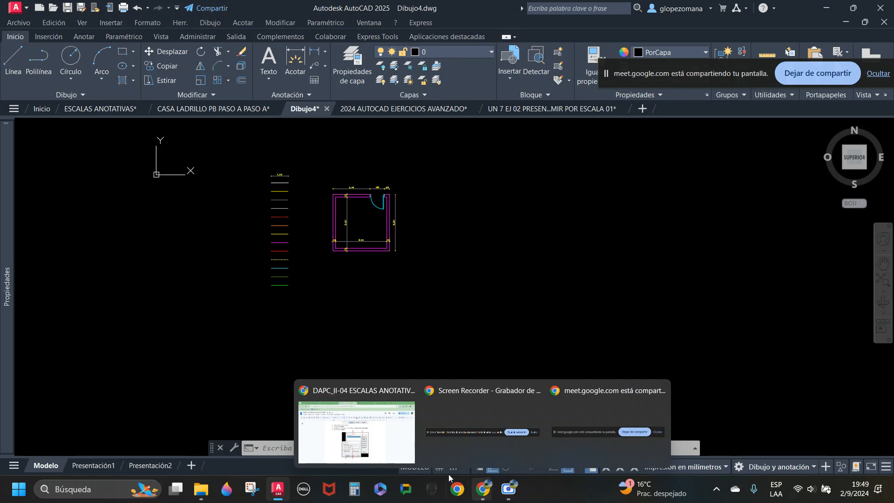
{"action": "left_click", "coordinate": [386, 432]}
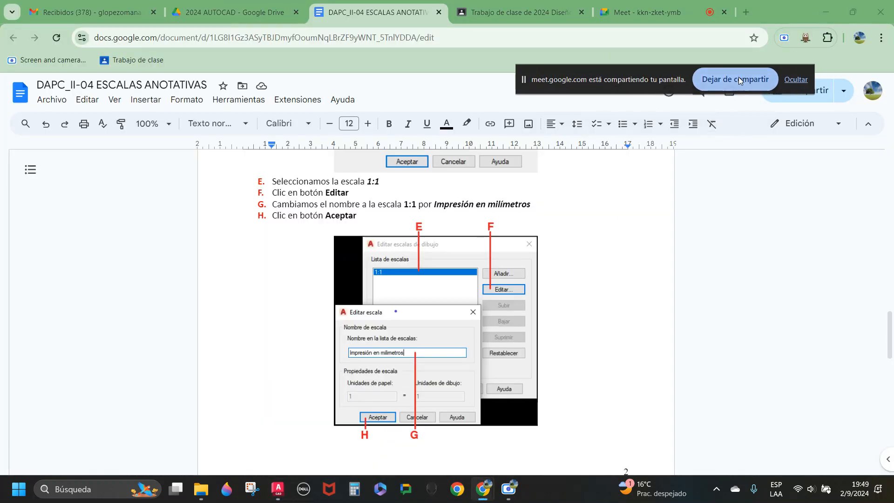
{"action": "left_click", "coordinate": [739, 78]}
{"action": "left_click", "coordinate": [640, 11]}
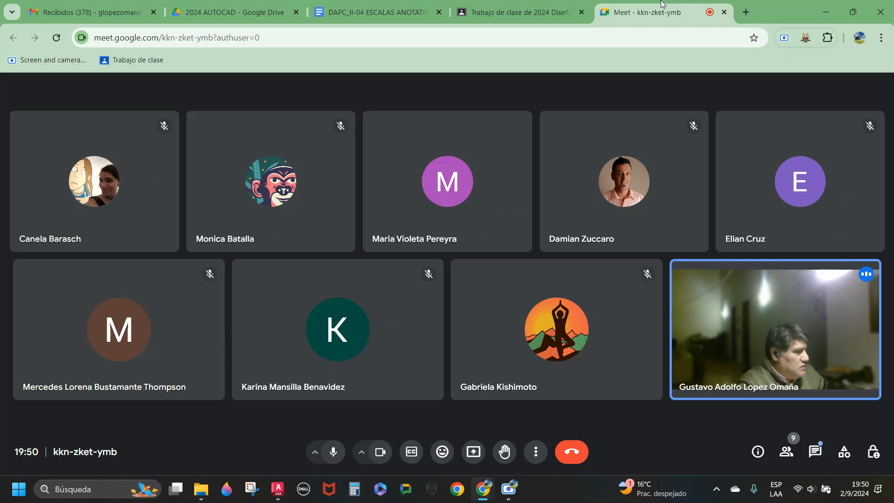
Step: Switch to the UN 7 EJ 02 PRESENTACIONES drawing in AutoCAD and create a new drawing
{"action": "mouse_move", "coordinate": [279, 494]}
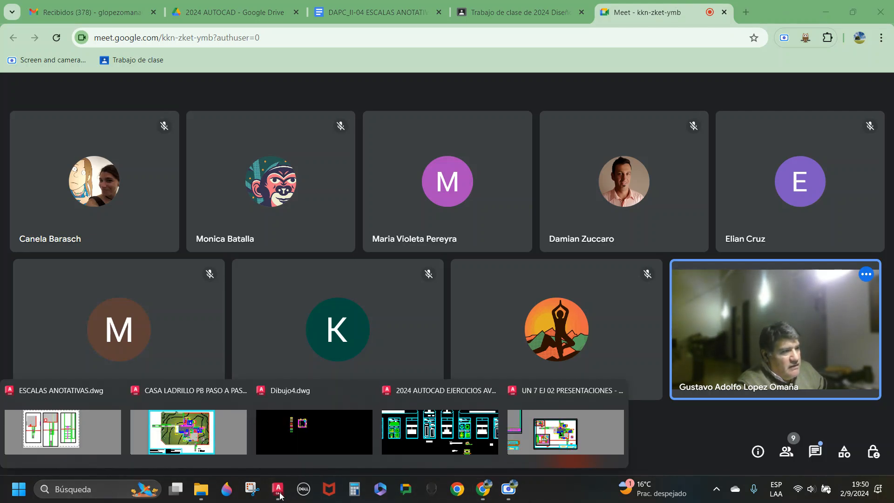
{"action": "left_click", "coordinate": [572, 428]}
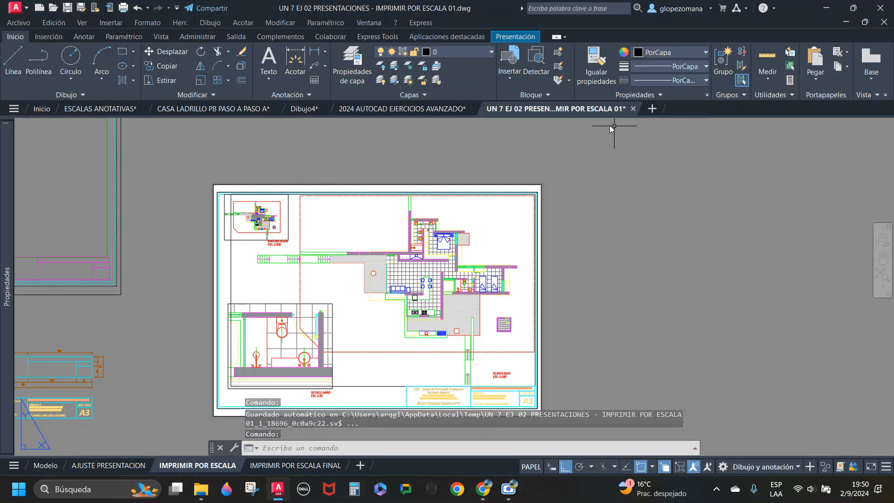
{"action": "left_click", "coordinate": [654, 109]}
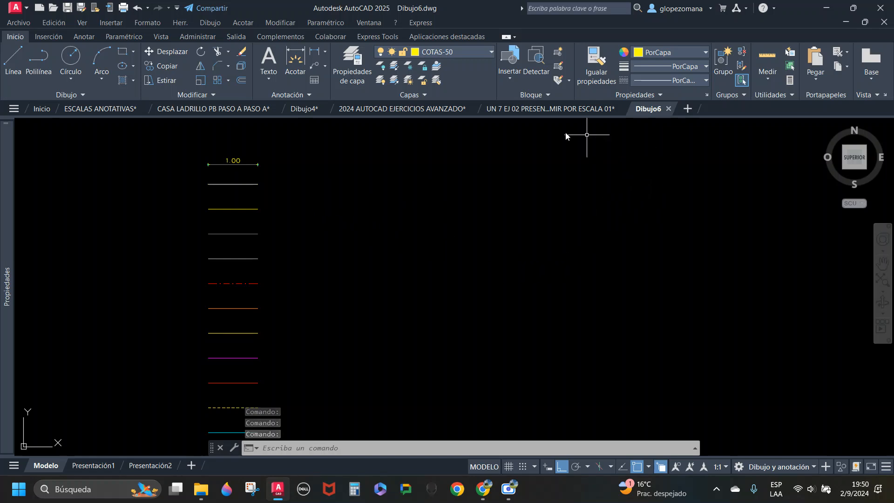
Step: Review the dimension styles available in the new drawing and close it
{"action": "left_click", "coordinate": [309, 95]}
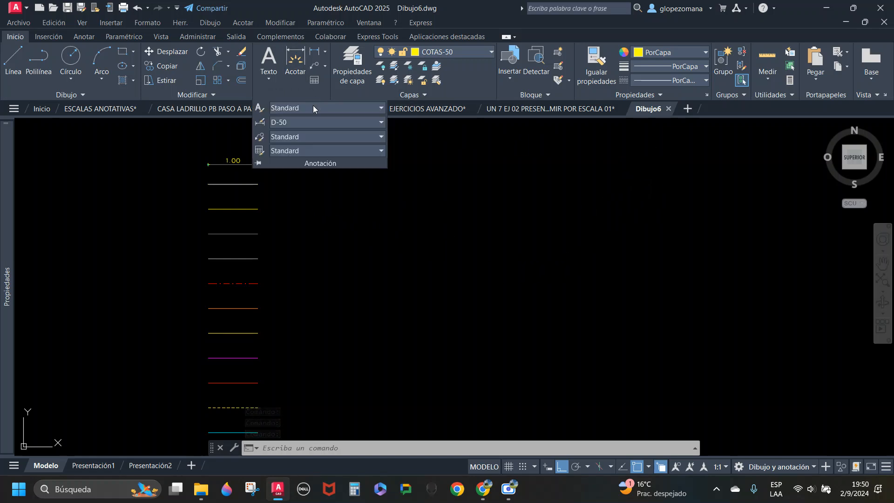
{"action": "left_click", "coordinate": [326, 122]}
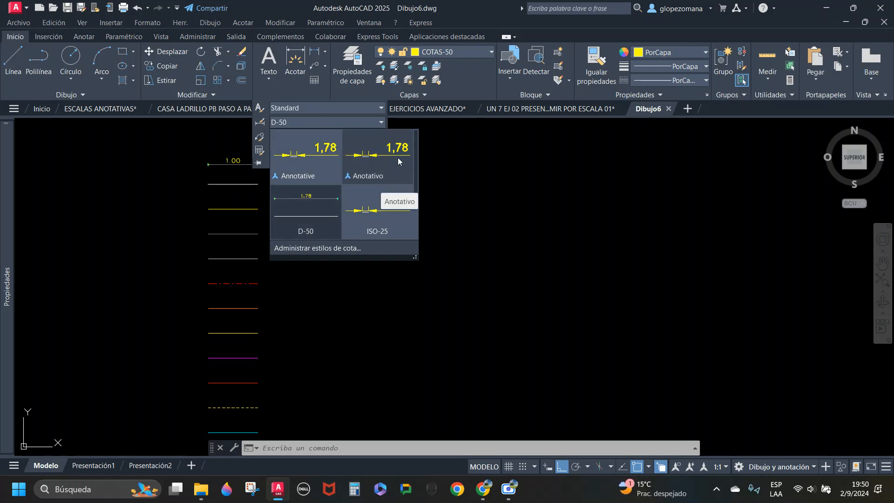
{"action": "left_click", "coordinate": [358, 108]}
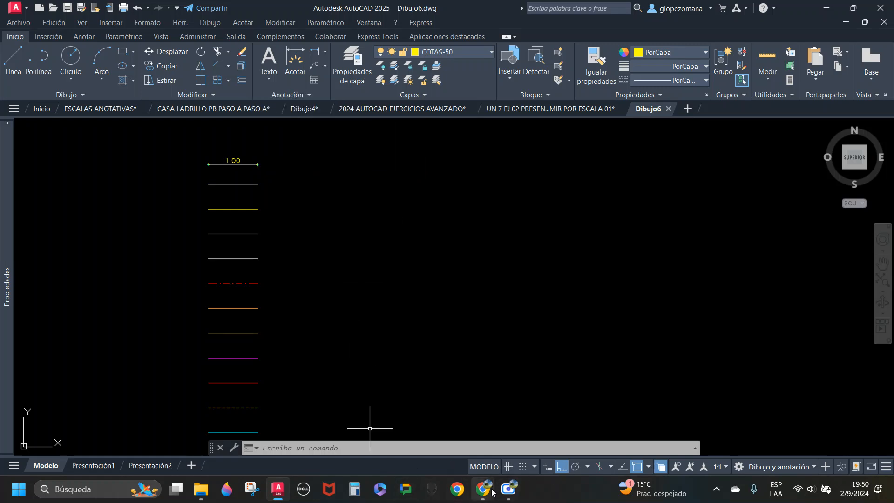
{"action": "mouse_move", "coordinate": [485, 492]}
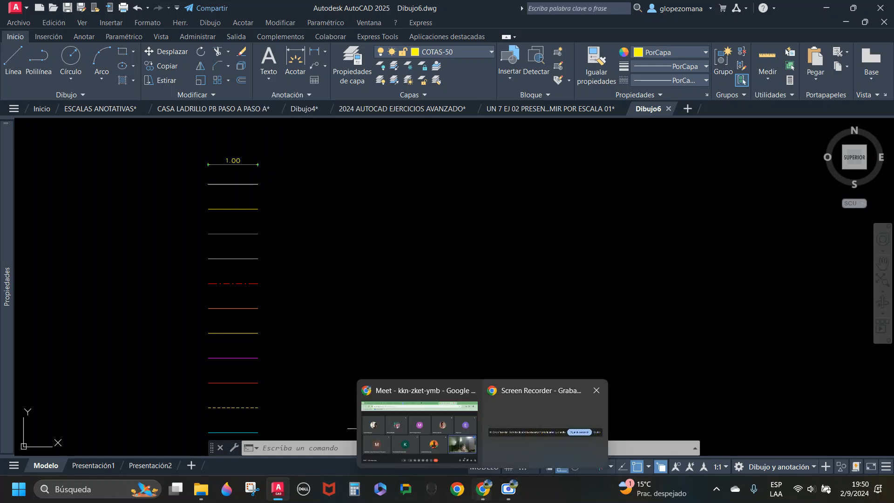
{"action": "left_click", "coordinate": [668, 108]}
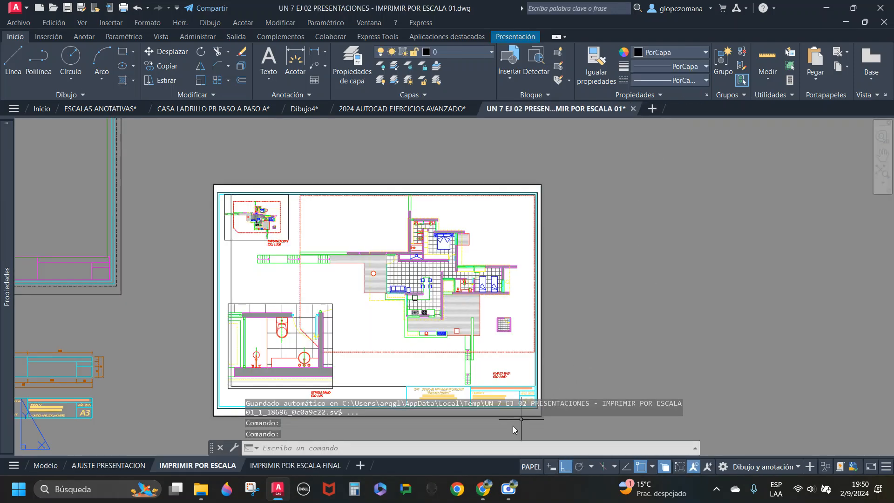
Step: Switch back to the Google Meet call in Chrome
{"action": "mouse_move", "coordinate": [508, 493]}
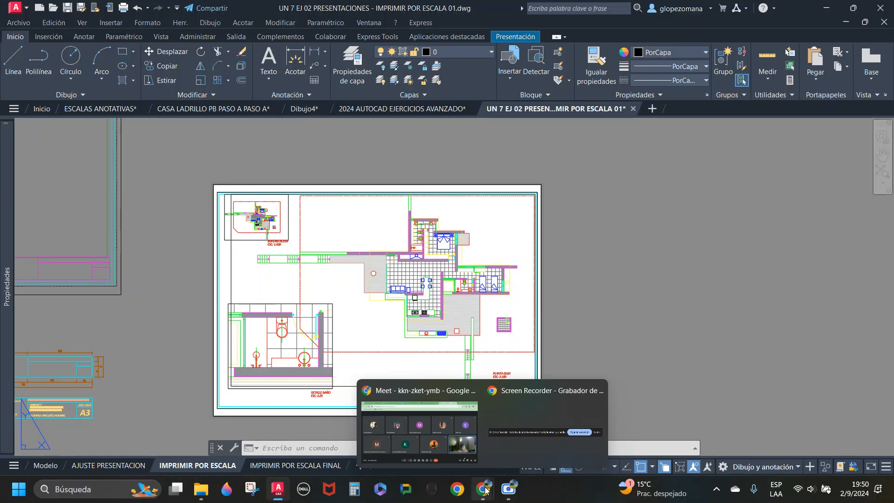
{"action": "key", "text": "Escape"}
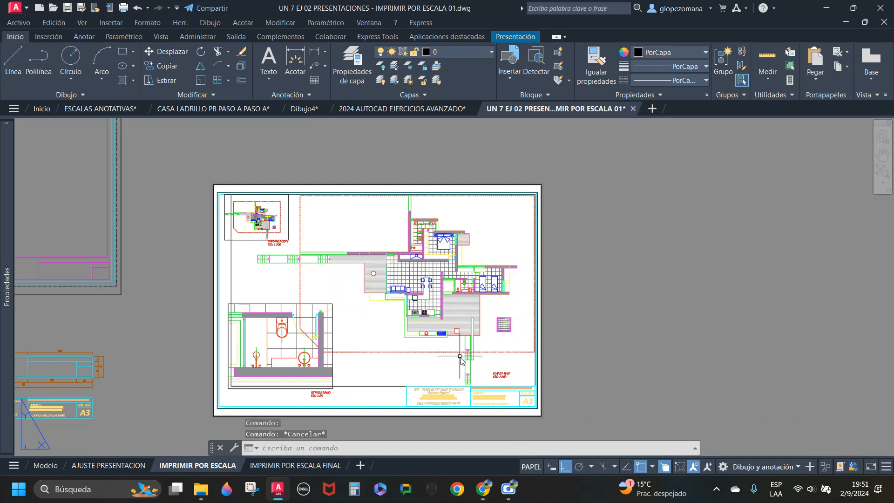
{"action": "left_click", "coordinate": [434, 422]}
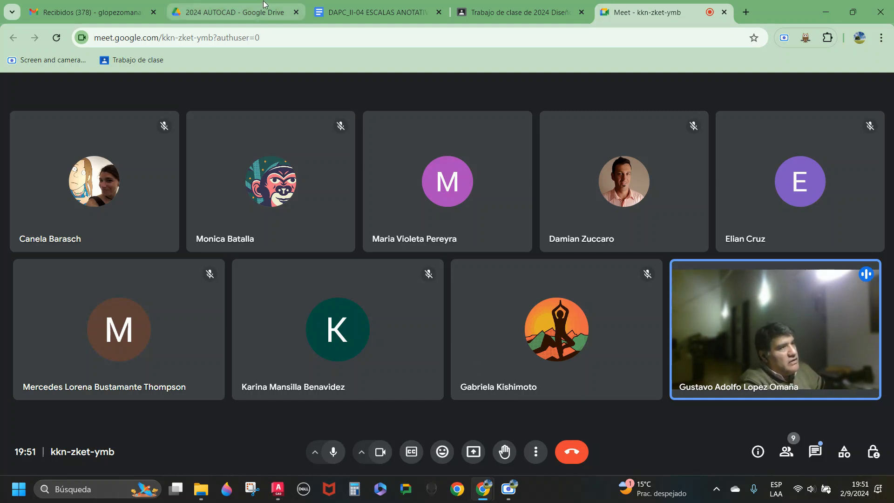
Step: Share the entire screen in the Google Meet call
{"action": "left_click", "coordinate": [474, 451]}
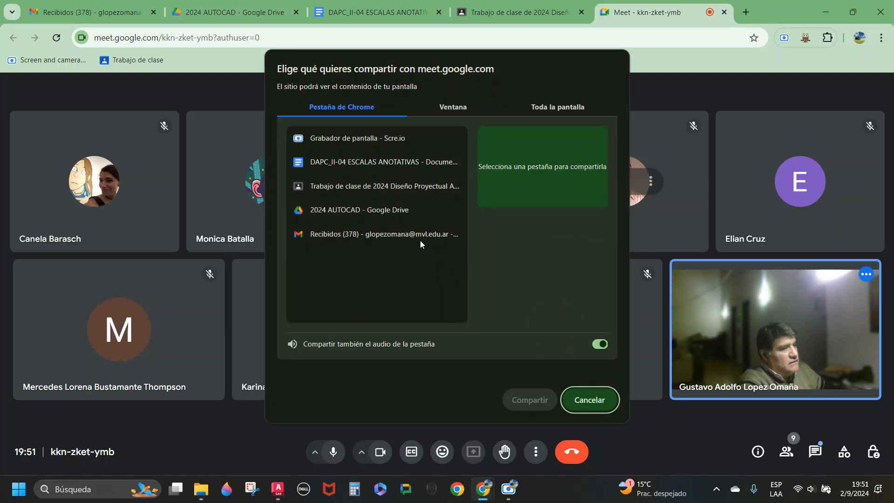
{"action": "left_click", "coordinate": [567, 110]}
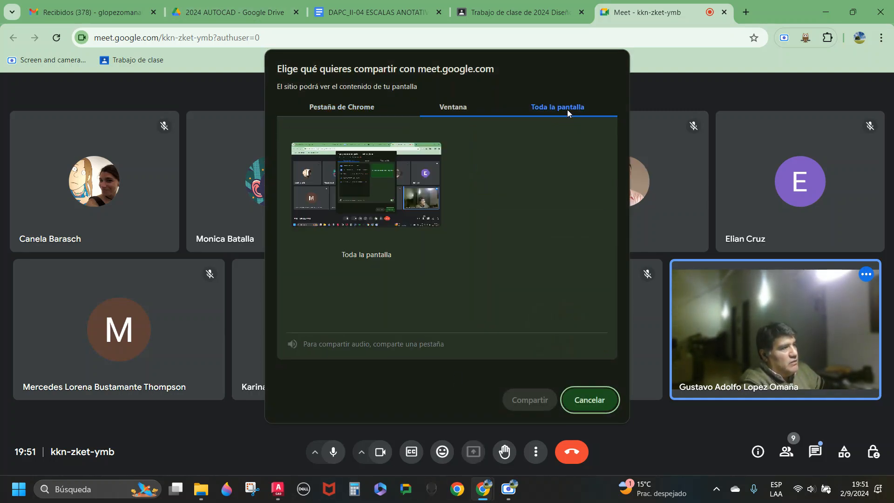
{"action": "left_click", "coordinate": [387, 206]}
{"action": "left_click", "coordinate": [529, 399]}
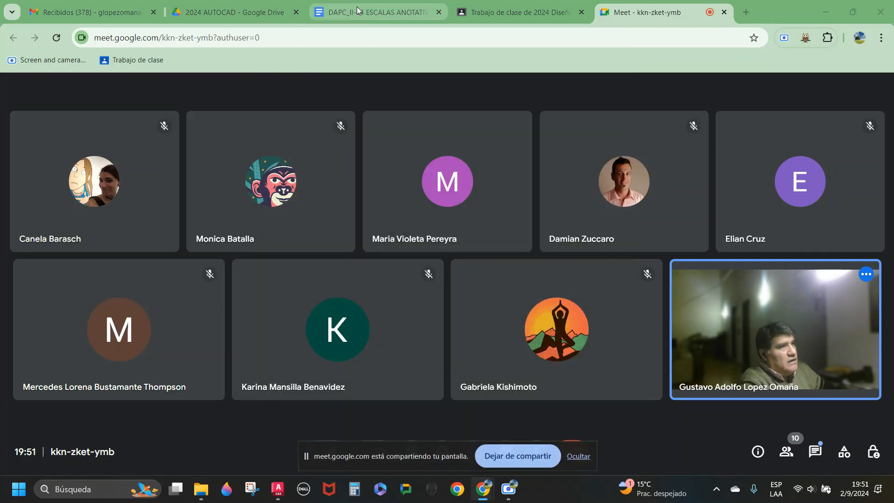
Step: Switch to the DAPC_II-04 ESCALAS ANOTATIVAS document and return to the start of Unit 4
{"action": "left_click", "coordinate": [373, 12]}
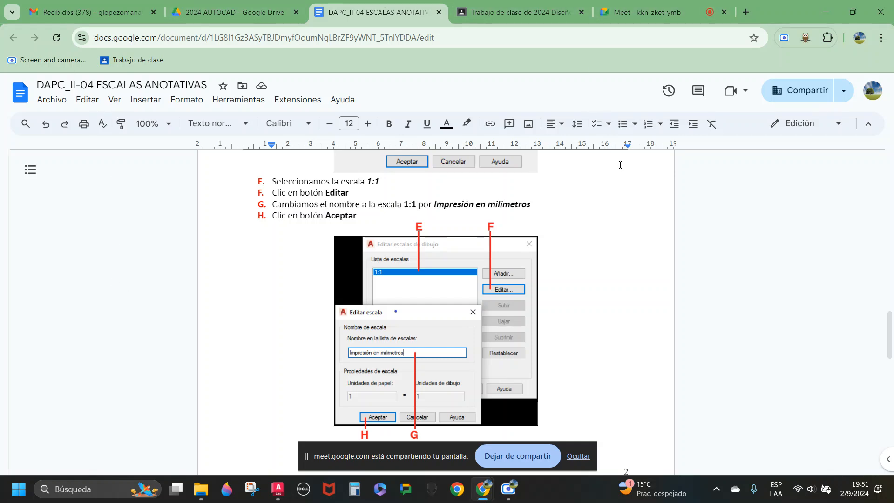
{"action": "scroll", "coordinate": [630, 263], "scroll_direction": "up", "scroll_amount": 12}
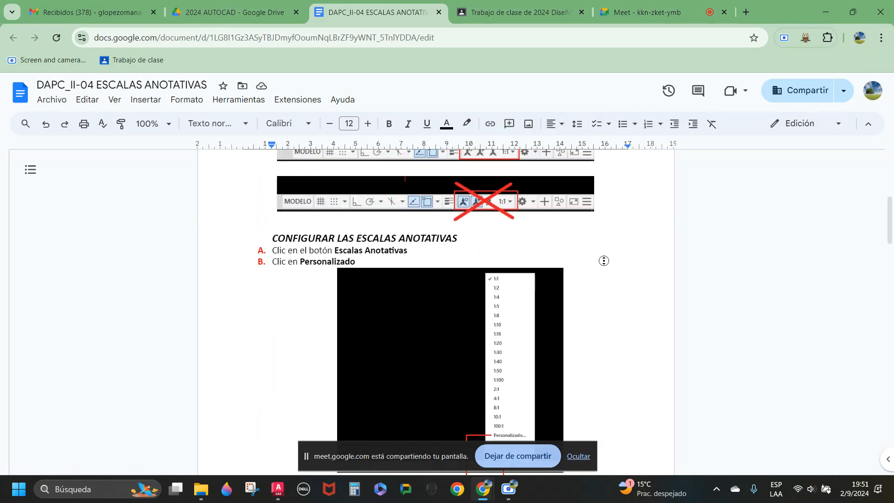
{"action": "scroll", "coordinate": [888, 233], "scroll_direction": "up", "scroll_amount": 2}
{"action": "scroll", "coordinate": [889, 233], "scroll_direction": "up", "scroll_amount": 3}
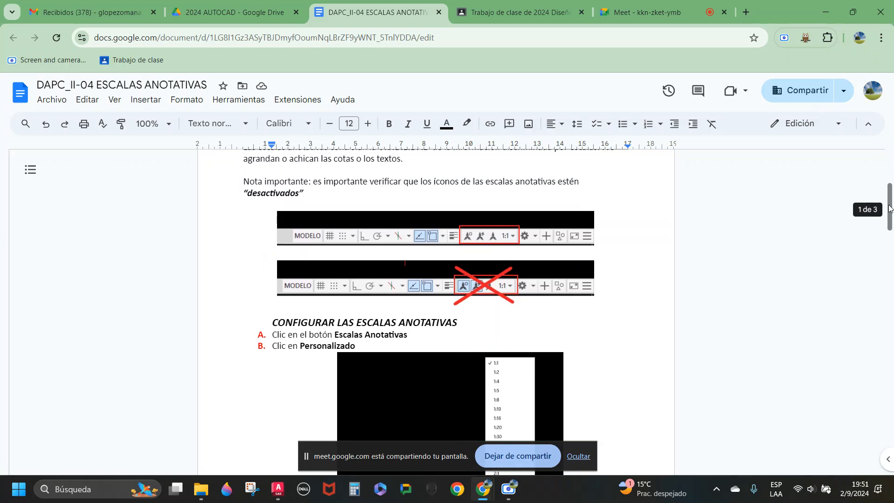
{"action": "left_click", "coordinate": [652, 38]}
{"action": "scroll", "coordinate": [808, 228], "scroll_direction": "up", "scroll_amount": 3}
{"action": "scroll", "coordinate": [754, 256], "scroll_direction": "up", "scroll_amount": 1}
{"action": "left_click", "coordinate": [697, 284]}
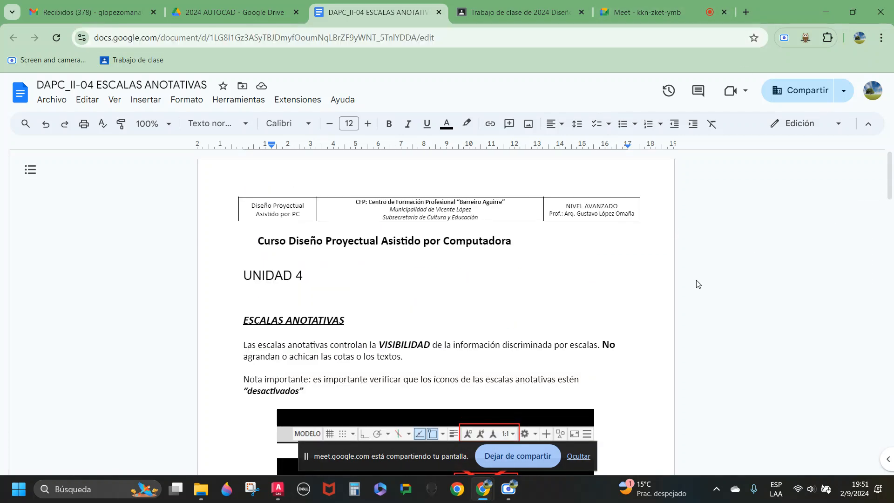
Step: Highlight the opening paragraph stating that annotative scales control visibility and do not resize dimensions or texts
{"action": "left_click", "coordinate": [474, 357]}
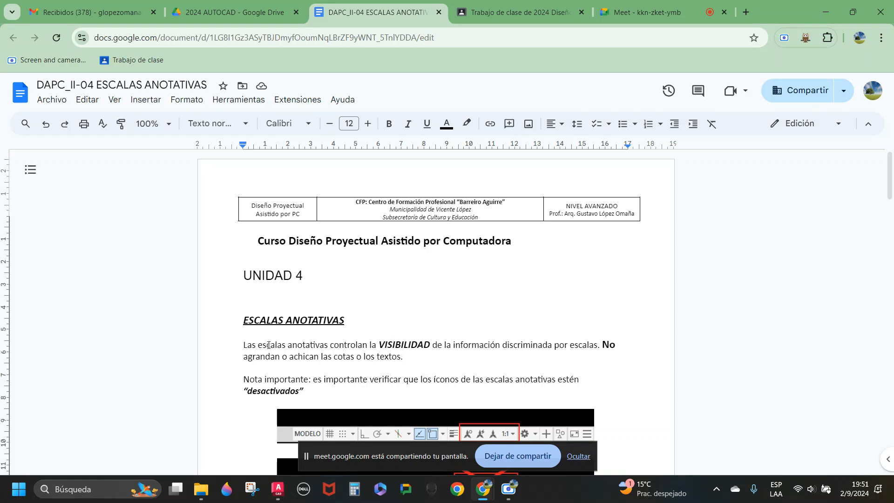
{"action": "left_click_drag", "start_coordinate": [244, 345], "coordinate": [598, 342]}
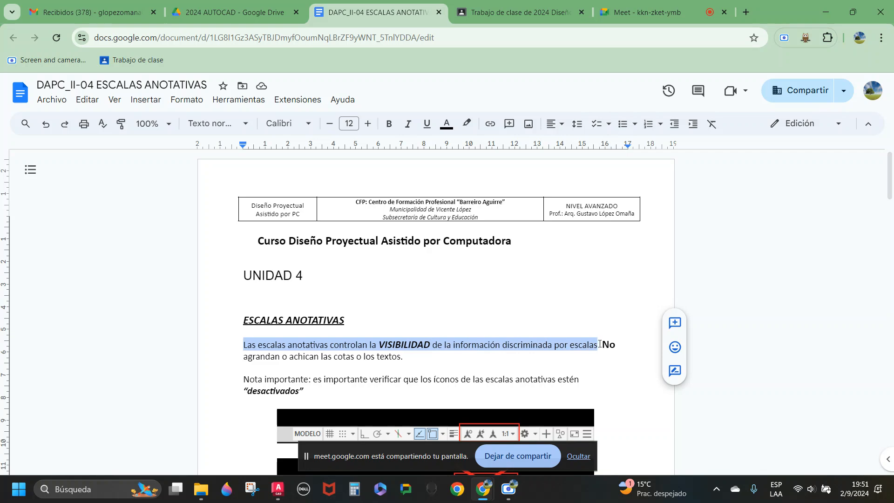
{"action": "left_click_drag", "start_coordinate": [600, 344], "coordinate": [507, 364]}
{"action": "left_click_drag", "start_coordinate": [381, 365], "coordinate": [404, 357]}
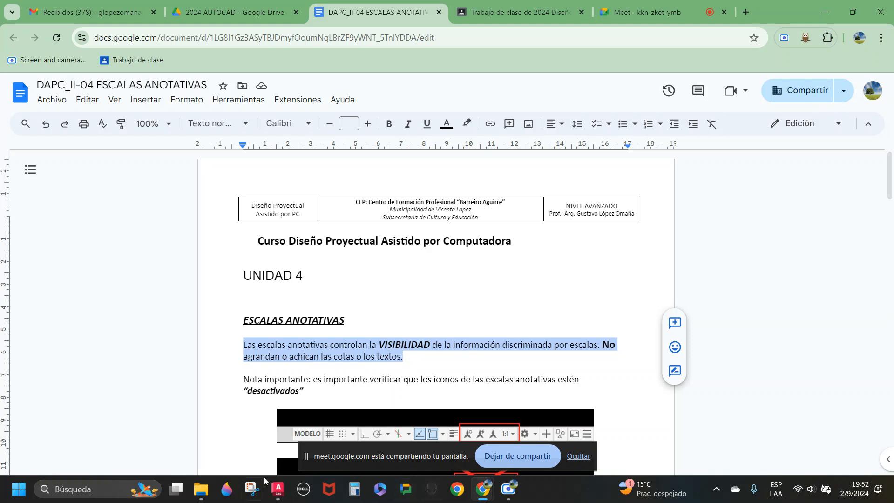
Step: Switch to the Dibujo4 drawing in AutoCAD and review its text styles and dimension styles
{"action": "mouse_move", "coordinate": [274, 493]}
{"action": "left_click", "coordinate": [314, 431]}
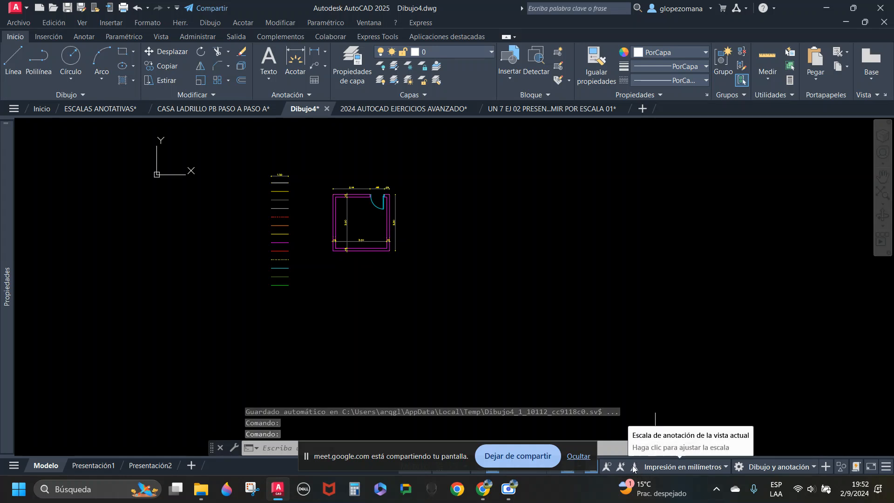
{"action": "left_click", "coordinate": [302, 94]}
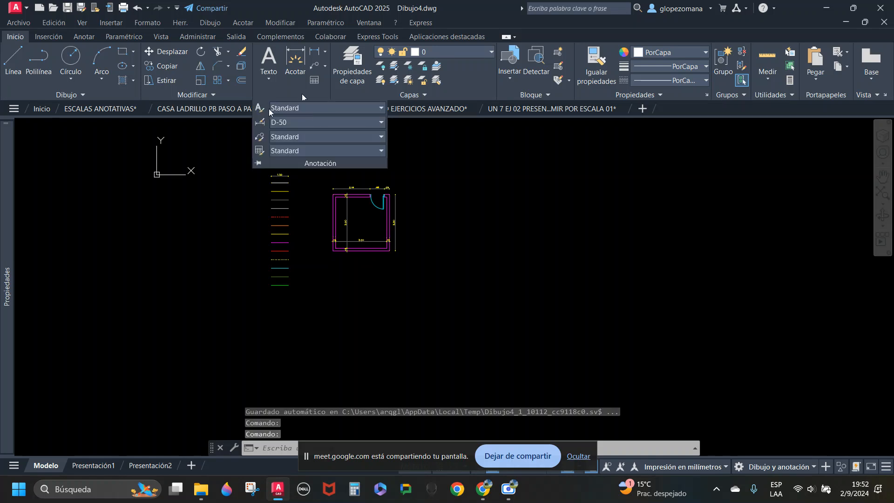
{"action": "left_click", "coordinate": [374, 110]}
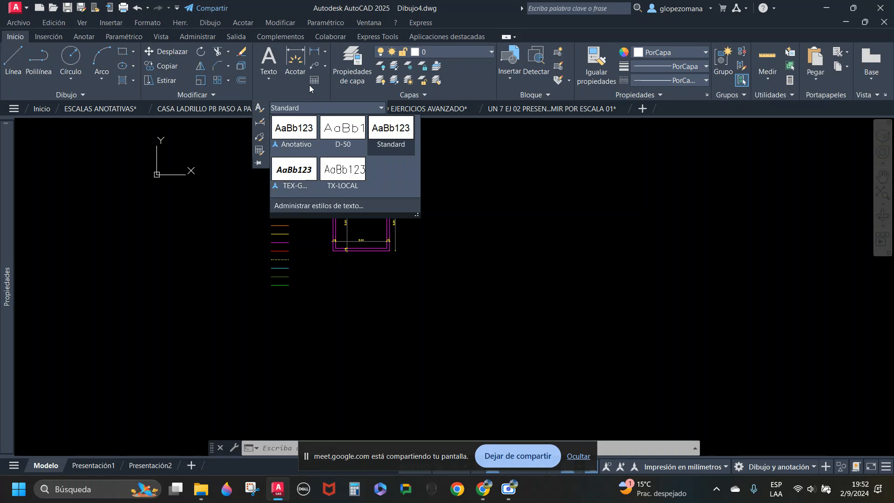
{"action": "left_click", "coordinate": [382, 124]}
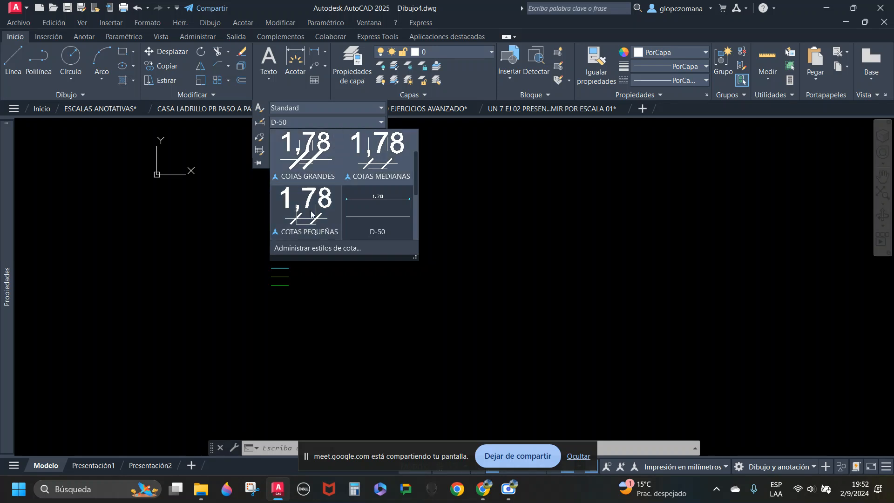
{"action": "scroll", "coordinate": [378, 201], "scroll_direction": "down", "scroll_amount": 1}
{"action": "scroll", "coordinate": [378, 200], "scroll_direction": "down", "scroll_amount": 5}
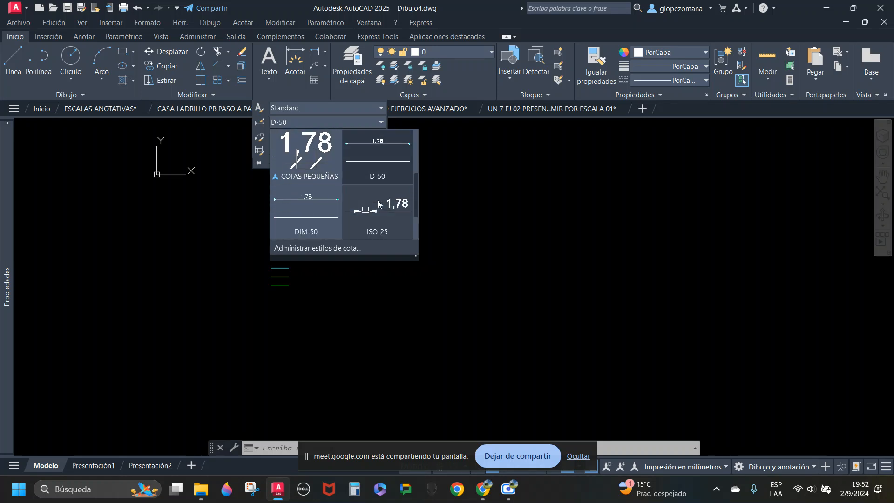
{"action": "scroll", "coordinate": [378, 199], "scroll_direction": "up", "scroll_amount": 8}
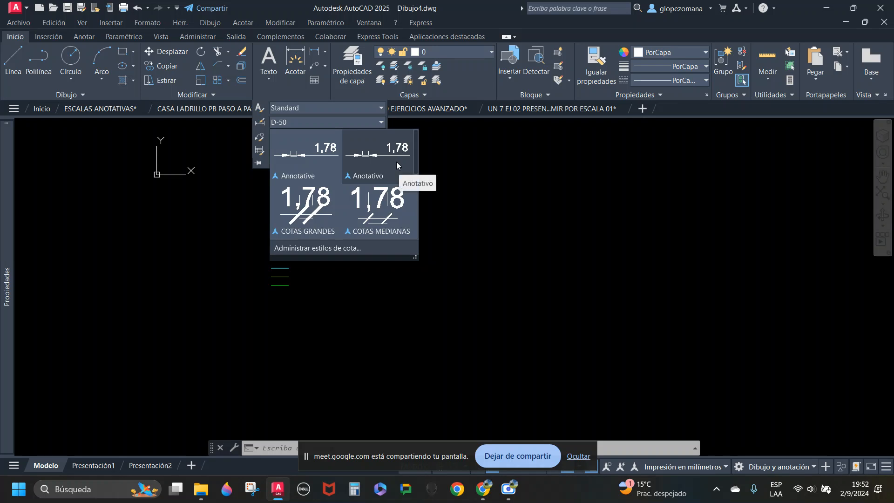
Step: Create a new drawing from the default template, check its dimension styles, and close it
{"action": "left_click", "coordinate": [643, 108]}
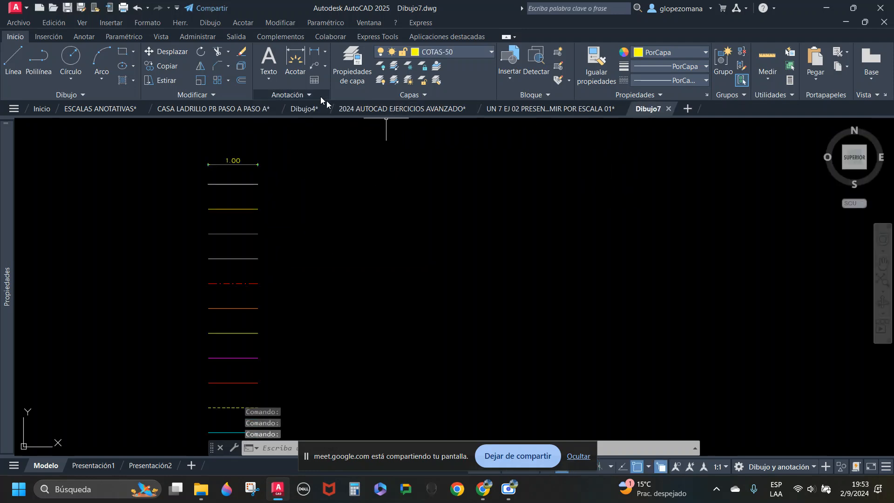
{"action": "left_click", "coordinate": [309, 95]}
{"action": "left_click", "coordinate": [339, 119]}
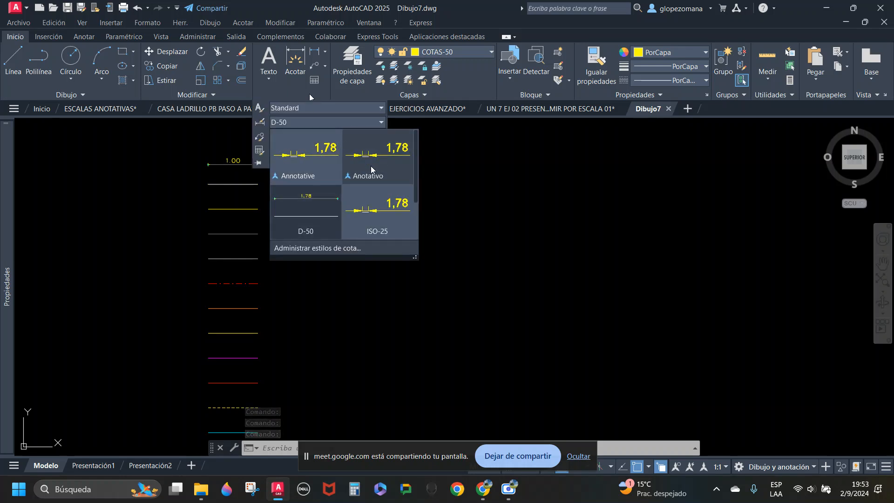
{"action": "left_click", "coordinate": [669, 109]}
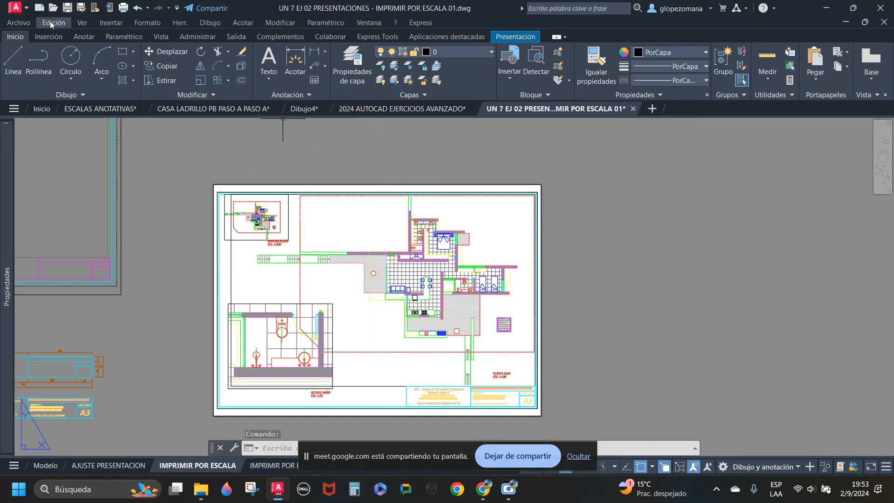
Step: Create a new drawing from the acadiso.dwt template and review its text styles, keeping Standard selected
{"action": "left_click", "coordinate": [39, 8]}
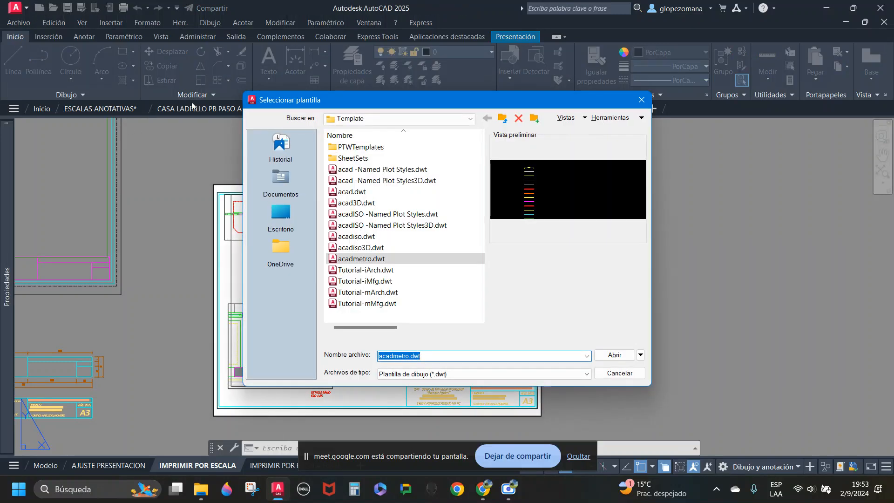
{"action": "double_click", "coordinate": [356, 236]}
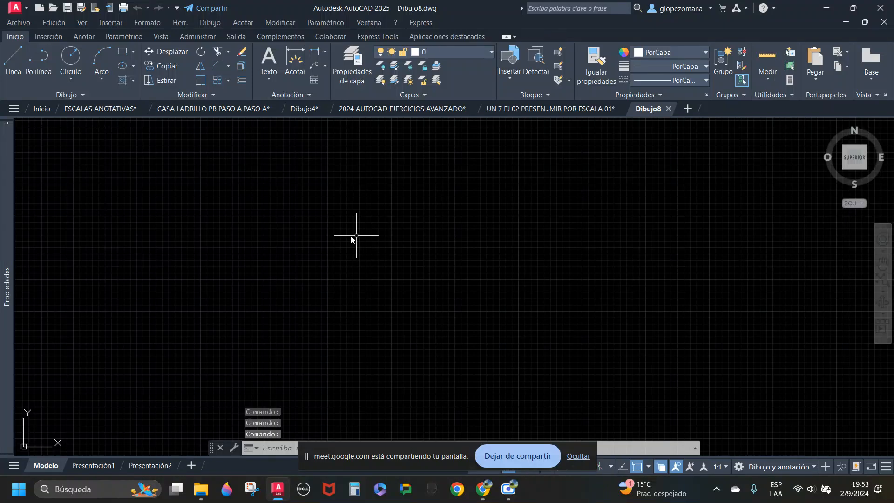
{"action": "left_click", "coordinate": [309, 96]}
{"action": "left_click", "coordinate": [323, 106]}
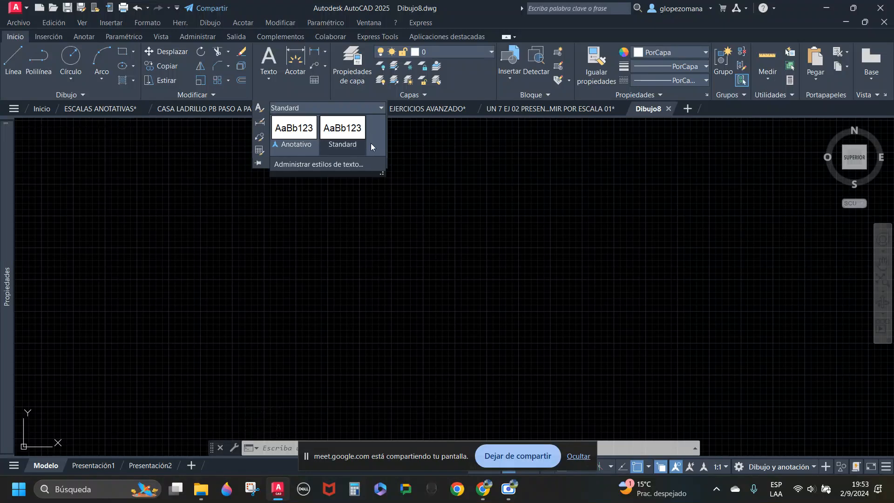
{"action": "left_click", "coordinate": [342, 139]}
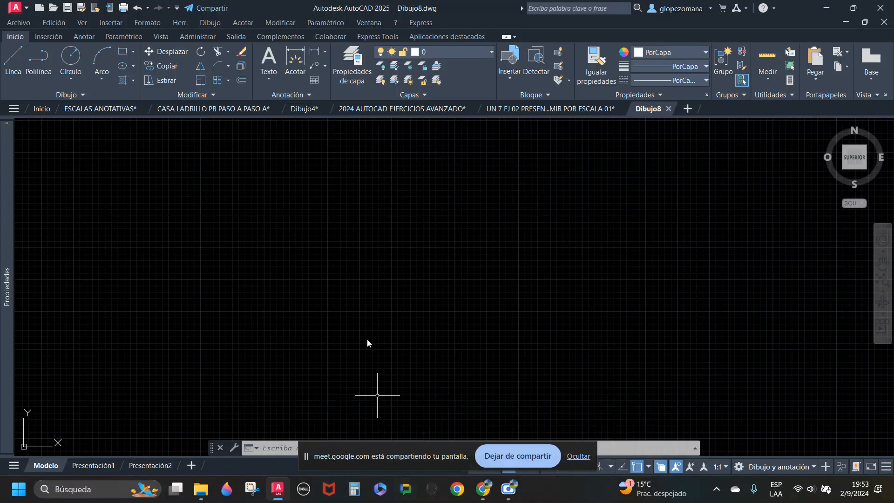
Step: Review the dimension styles of the acadiso-based drawing and close the drawing
{"action": "left_click", "coordinate": [309, 94]}
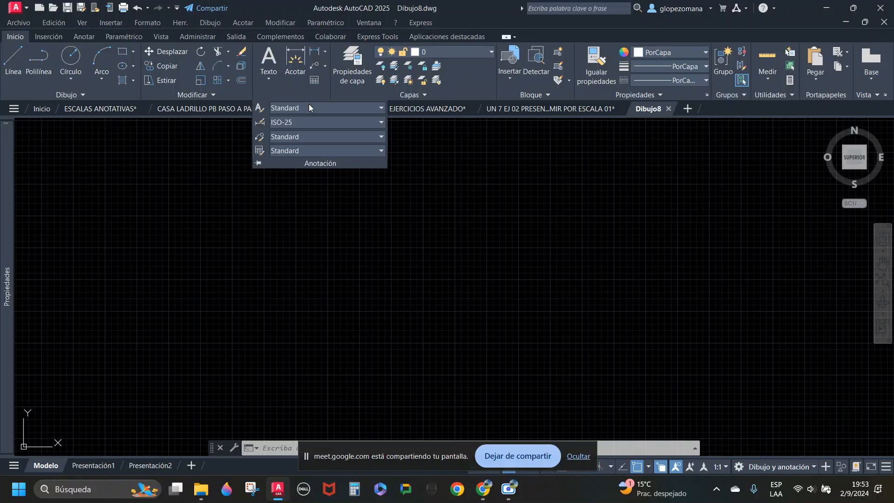
{"action": "left_click", "coordinate": [331, 121]}
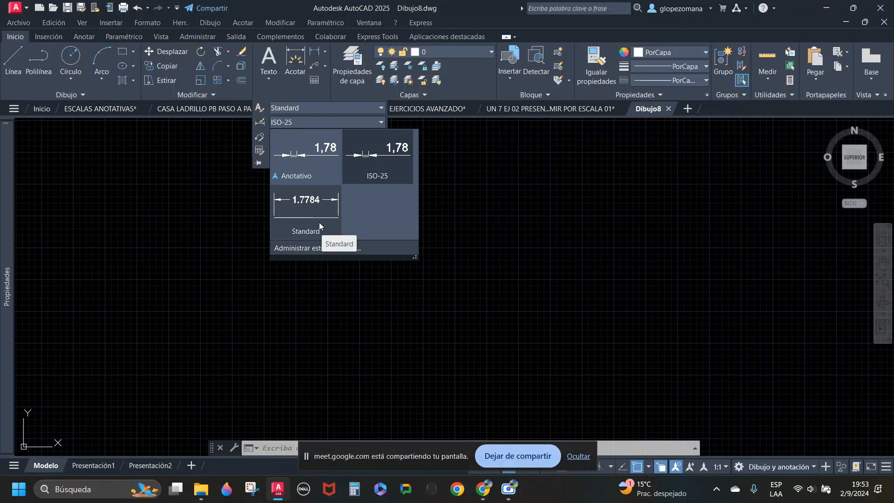
{"action": "key", "text": "Escape"}
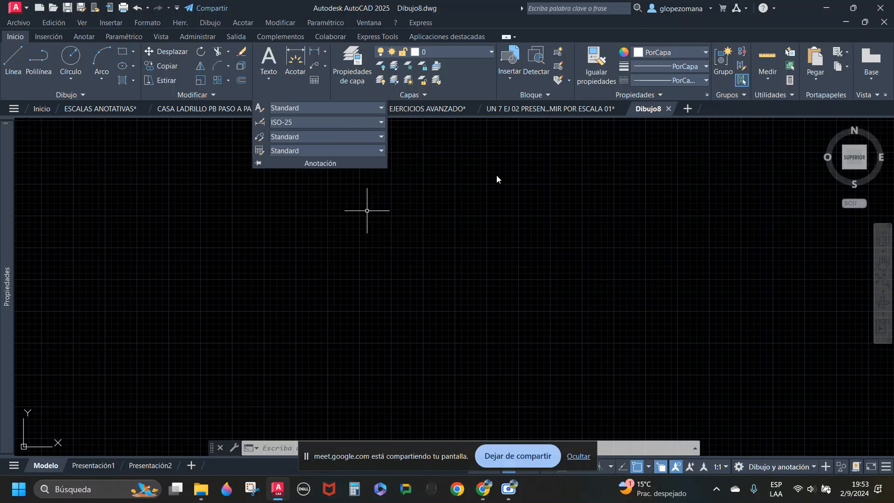
{"action": "left_click", "coordinate": [669, 109]}
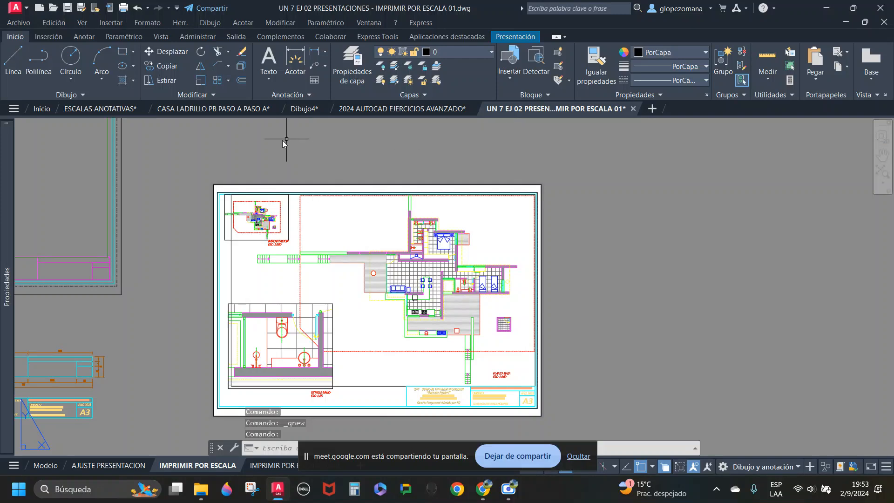
Step: Start the Hatch command in the presentation drawing to examine its patterns and annotative option, and cancel it
{"action": "left_click", "coordinate": [123, 80]}
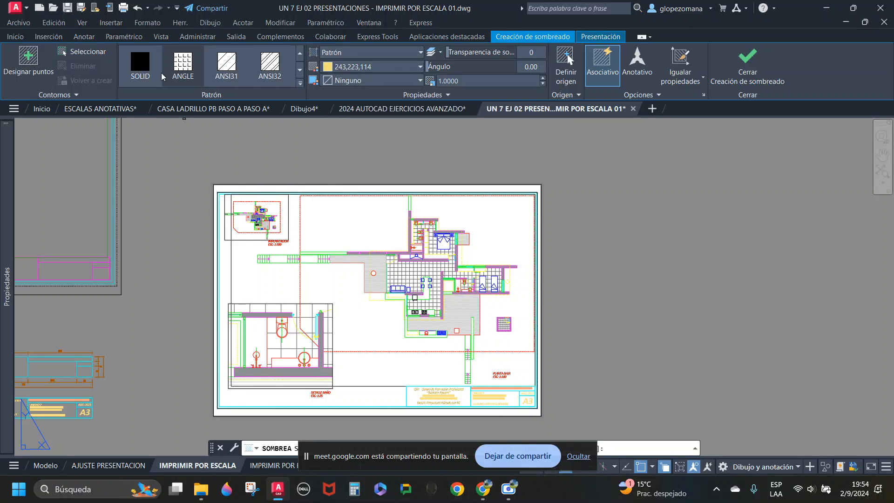
{"action": "left_click", "coordinate": [142, 66]}
{"action": "left_click", "coordinate": [187, 70]}
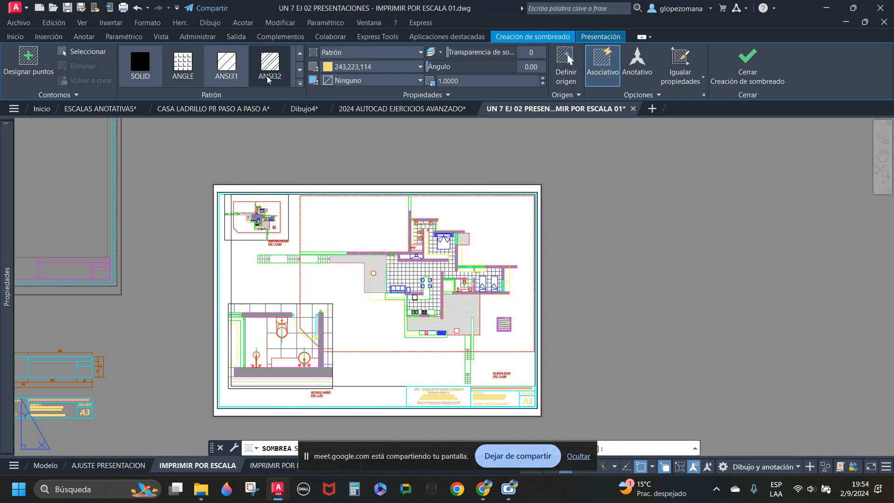
{"action": "key", "text": "Escape"}
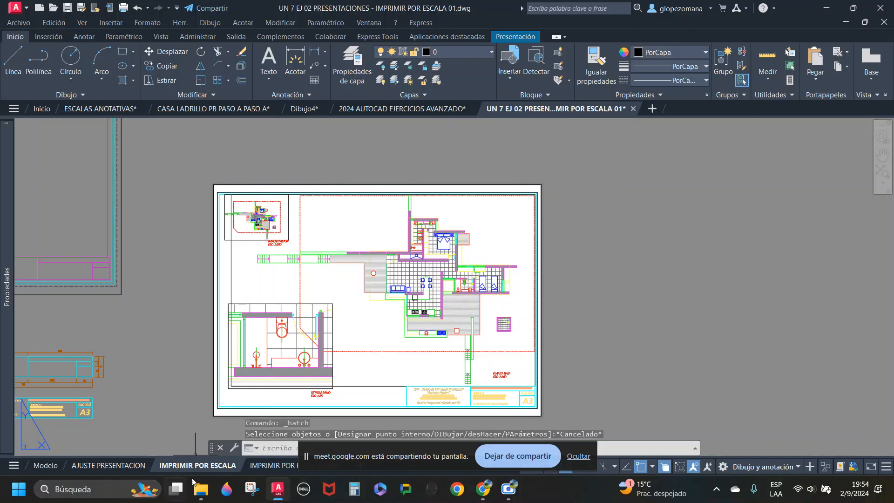
Step: In Dibujo4, start a block definition named cuarto from the room and its dimensions, examine the annotative option, and leave the dialog
{"action": "left_click", "coordinate": [302, 109]}
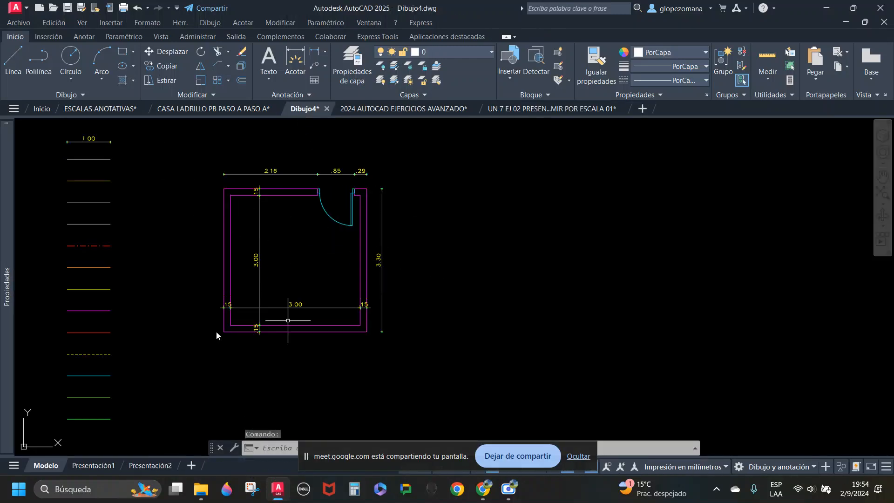
{"action": "left_click", "coordinate": [558, 52]}
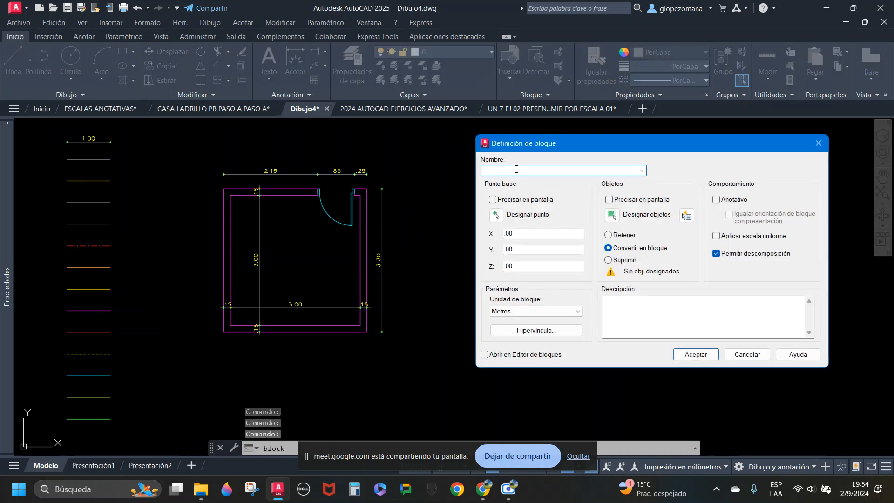
{"action": "type", "text": "cuarto"}
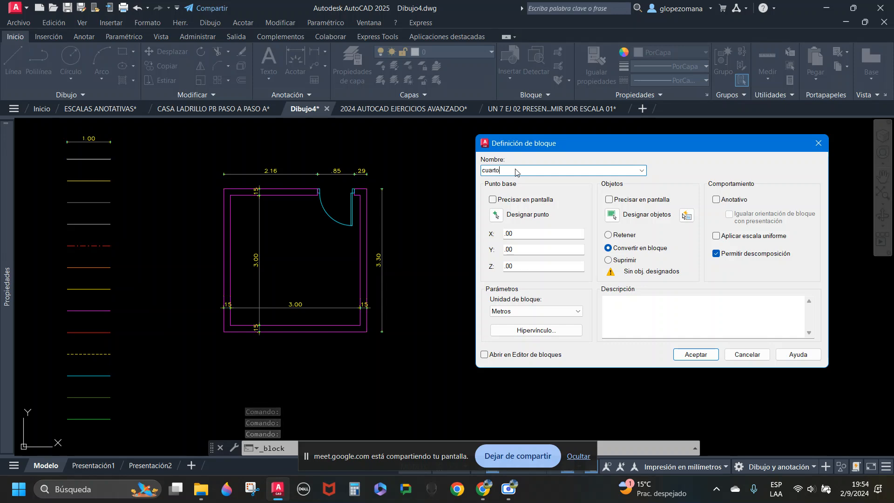
{"action": "left_click", "coordinate": [496, 215]}
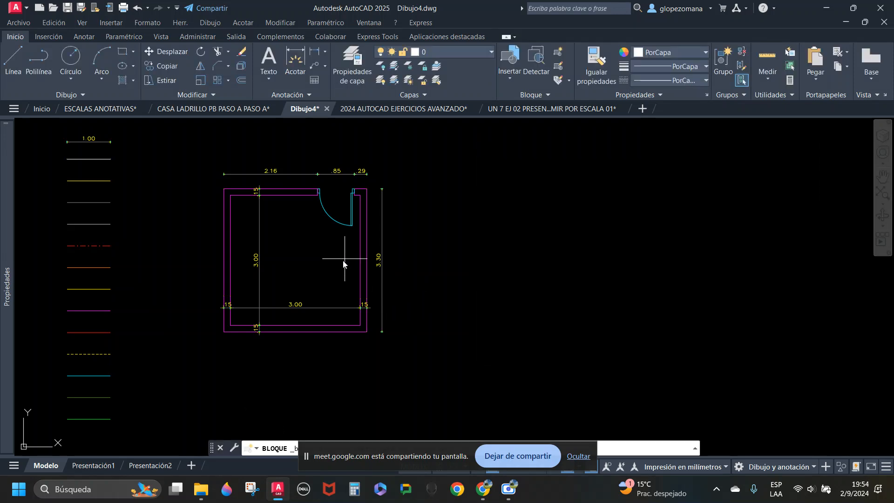
{"action": "left_click", "coordinate": [315, 278]}
{"action": "left_click", "coordinate": [613, 214]}
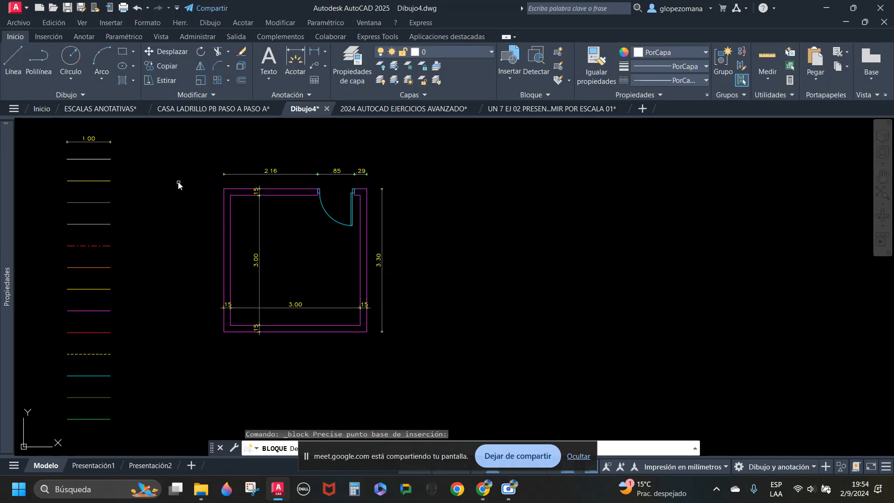
{"action": "left_click", "coordinate": [198, 155]}
{"action": "left_click", "coordinate": [420, 349]}
{"action": "key", "text": "Return"}
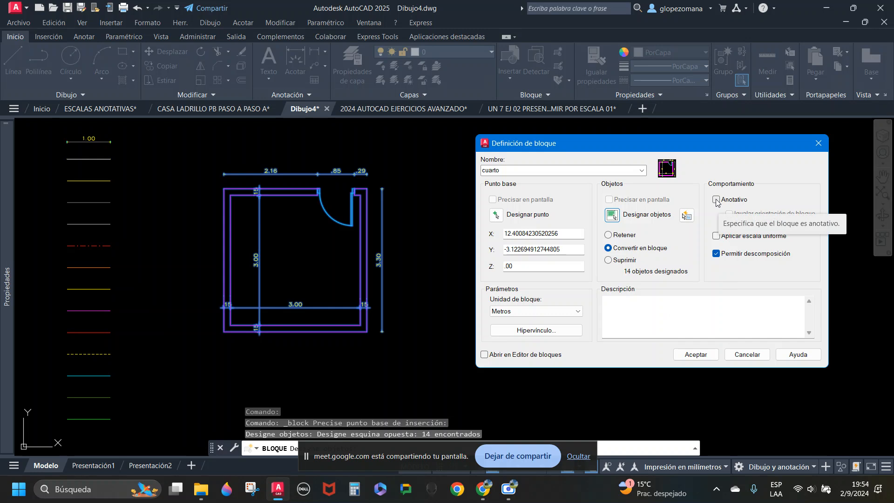
{"action": "left_click", "coordinate": [612, 214]}
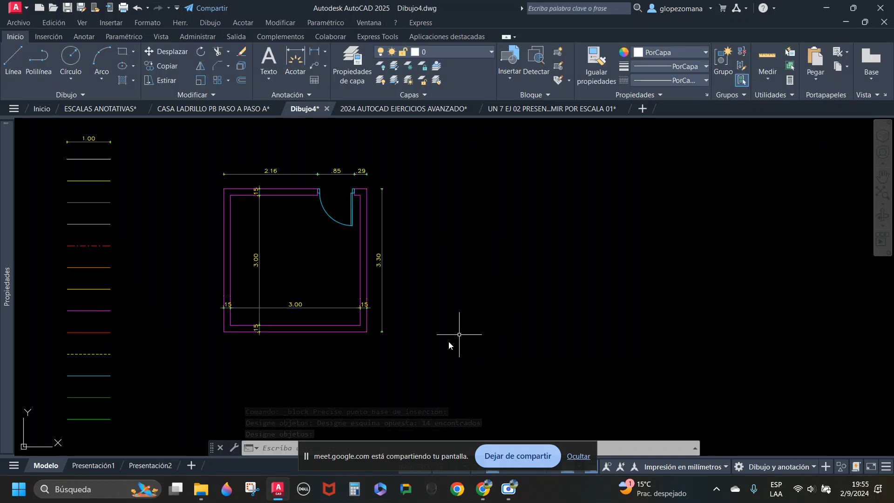
Step: Look through the open presentation, CASA LADRILLO, advanced exercises and Dibujo4 drawings for one suited to the annotative scale example
{"action": "left_click", "coordinate": [536, 110]}
{"action": "left_click", "coordinate": [405, 110]}
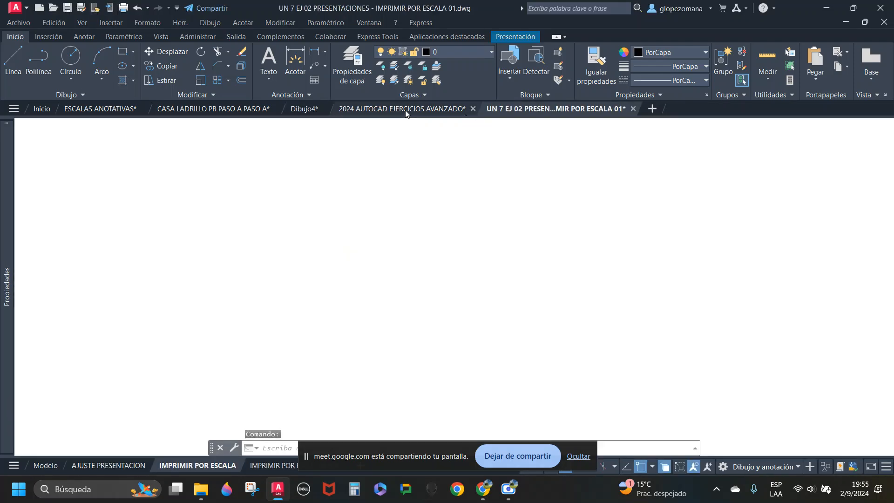
{"action": "left_click", "coordinate": [236, 110]}
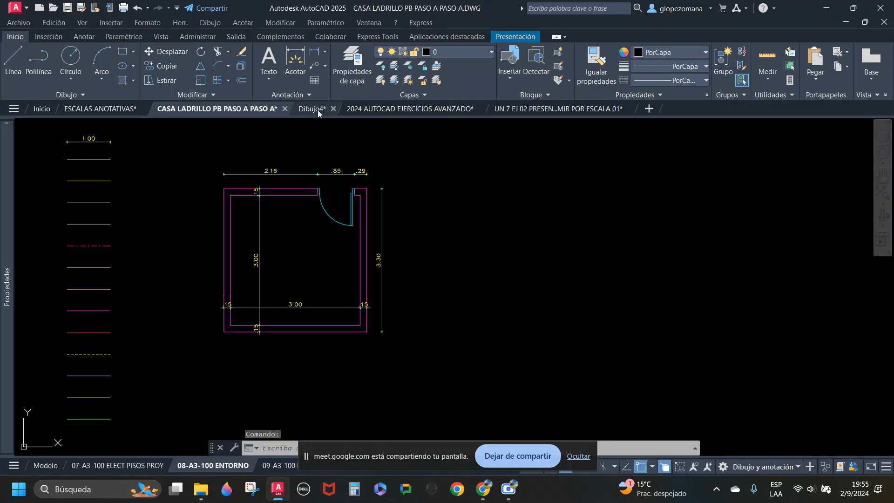
{"action": "left_click", "coordinate": [318, 112]}
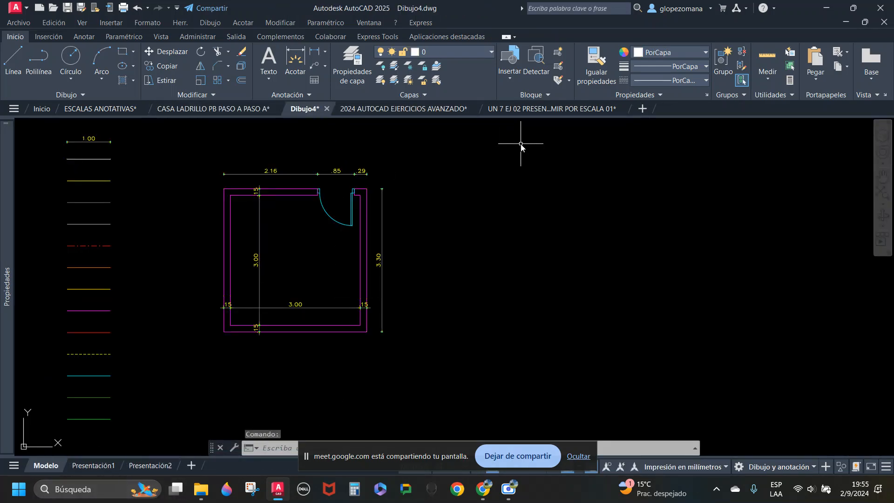
{"action": "left_click", "coordinate": [536, 111]}
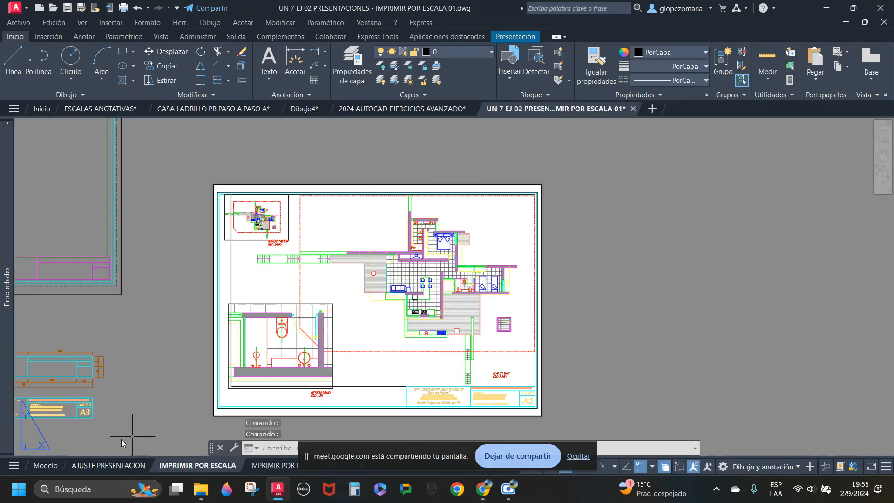
{"action": "left_click", "coordinate": [407, 109]}
{"action": "left_click", "coordinate": [301, 109]}
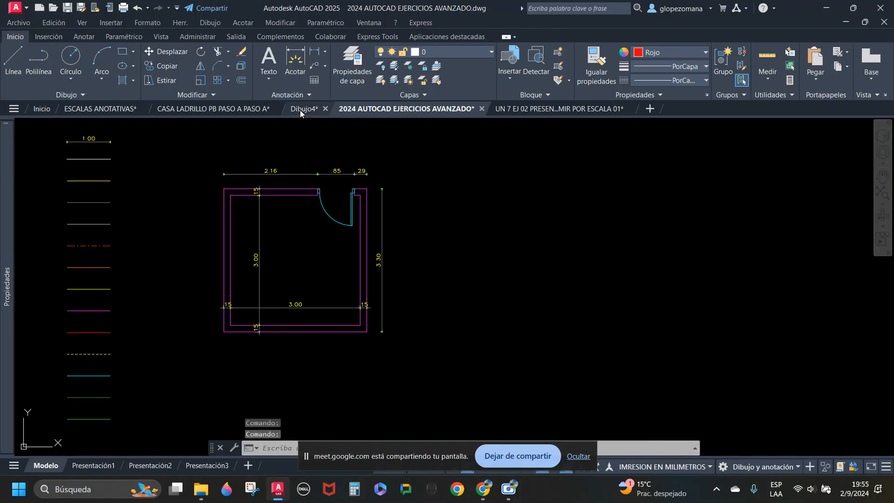
{"action": "scroll", "coordinate": [370, 303], "scroll_direction": "down", "scroll_amount": 5}
{"action": "key", "text": "Escape"}
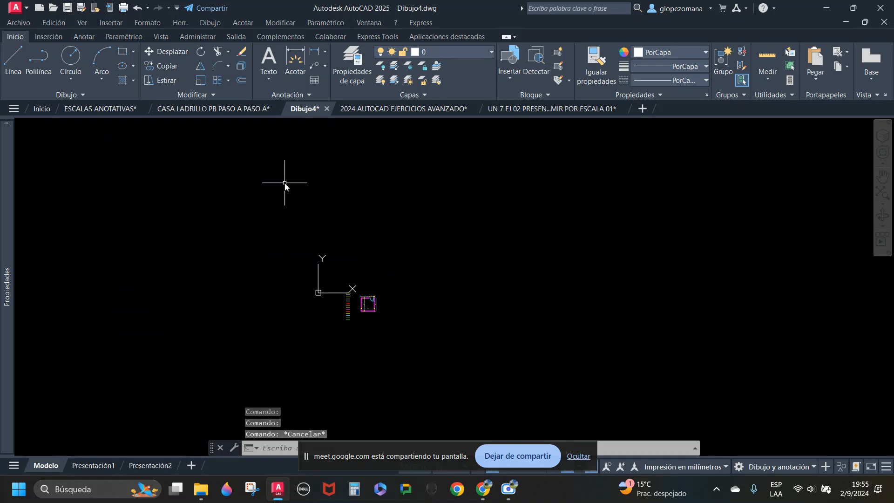
Step: Switch to the ESCALAS ANOTATIVAS drawing and check the scale of the first viewport on the Presentación2 layout
{"action": "left_click", "coordinate": [100, 109]}
{"action": "right_click", "coordinate": [442, 305]}
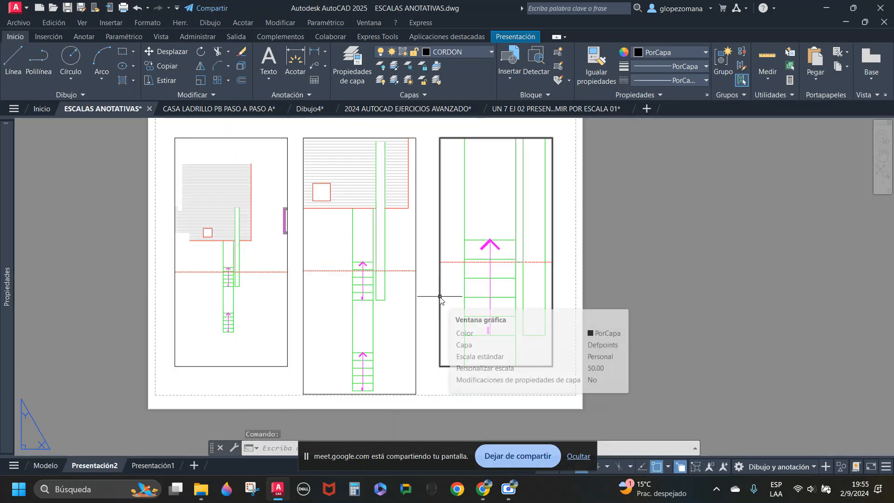
{"action": "key", "text": "Escape"}
{"action": "left_click", "coordinate": [298, 164]}
{"action": "left_click", "coordinate": [280, 175]}
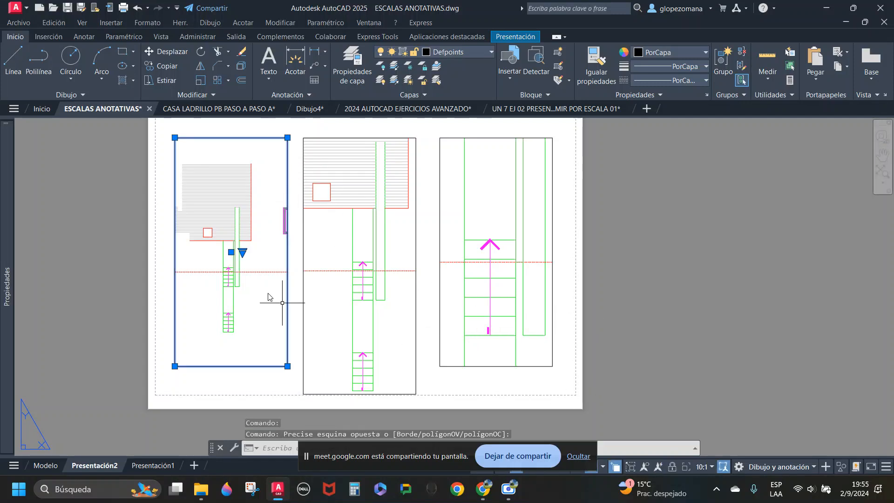
{"action": "key", "text": "Escape"}
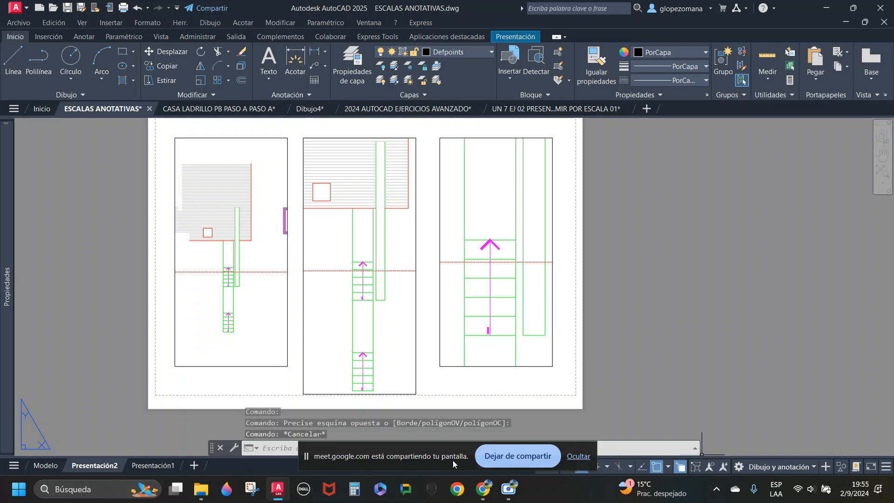
Step: In model space, remove every scale from 1:2 through 100:1 from the drawing's scale list
{"action": "left_click", "coordinate": [46, 465]}
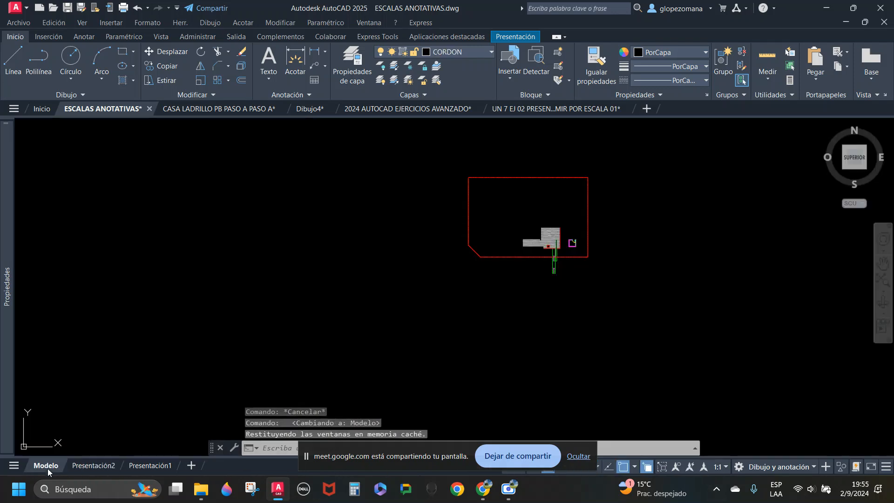
{"action": "left_click", "coordinate": [723, 467]}
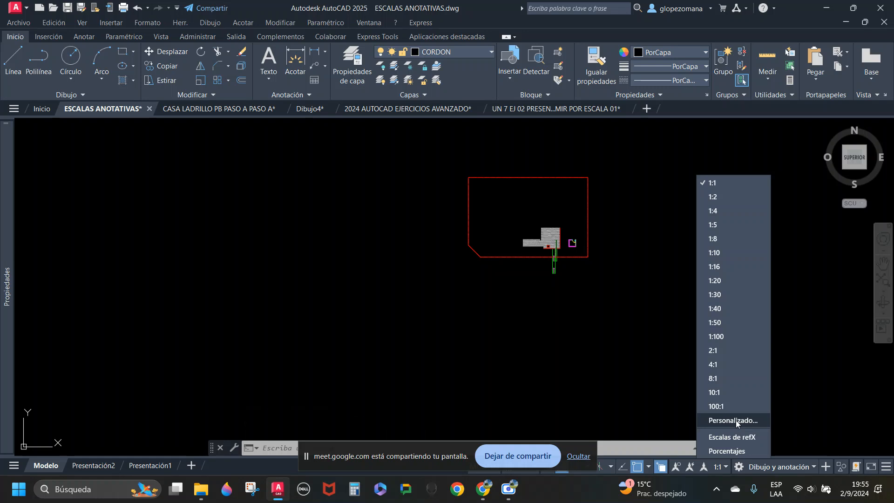
{"action": "left_click", "coordinate": [735, 421]}
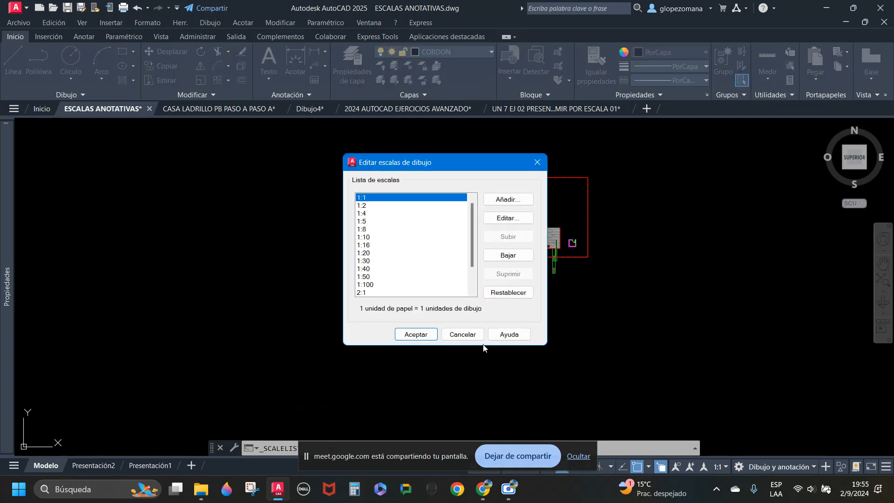
{"action": "left_click", "coordinate": [379, 206]}
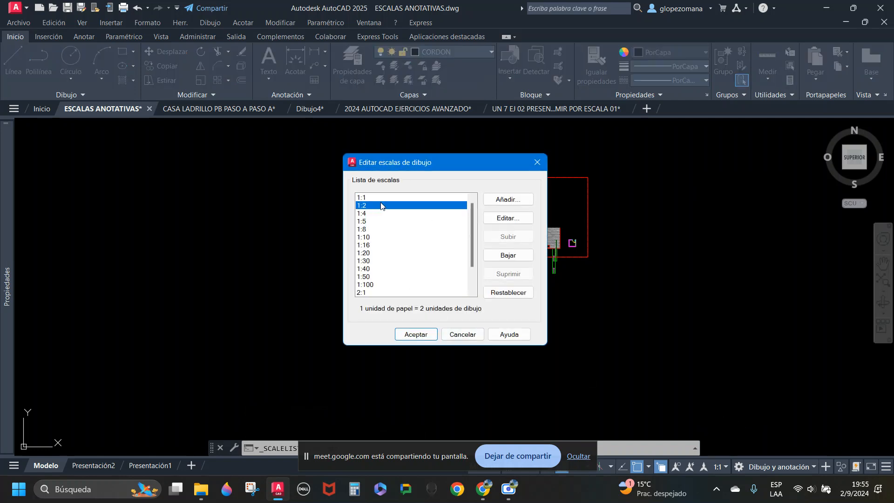
{"action": "scroll", "coordinate": [365, 282], "scroll_direction": "down", "scroll_amount": 2}
{"action": "left_click", "coordinate": [372, 293], "text": "shift"}
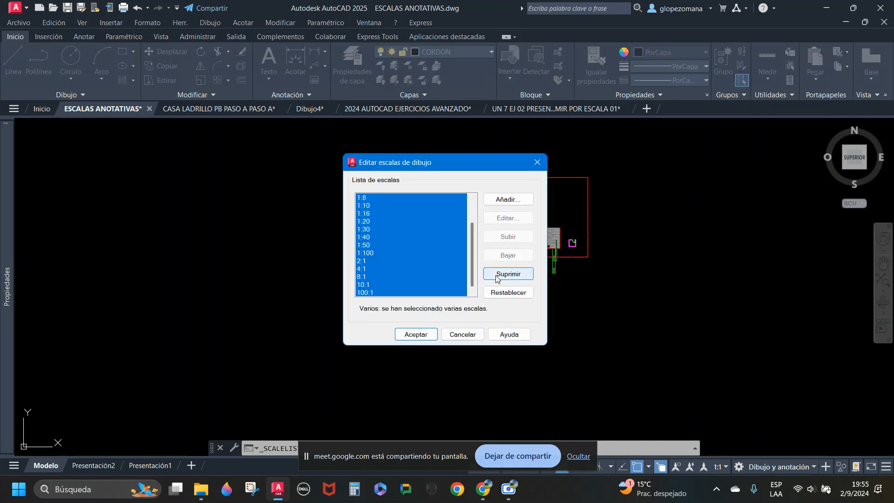
{"action": "left_click", "coordinate": [508, 274]}
Step: Add a scale named 1:200, with 1000 paper units equal to 200 drawing units
{"action": "left_click", "coordinate": [507, 200]}
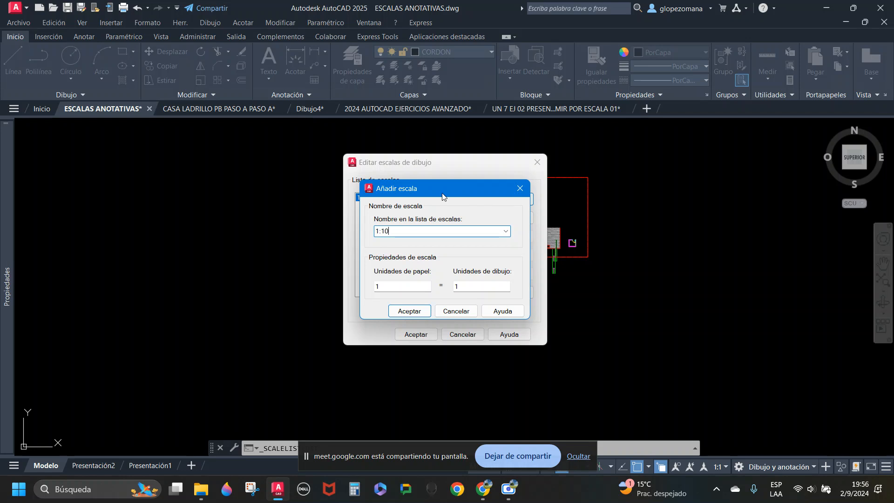
{"action": "key", "text": "BackSpace"}
{"action": "key", "text": "BackSpace"}
{"action": "left_click", "coordinate": [404, 286]}
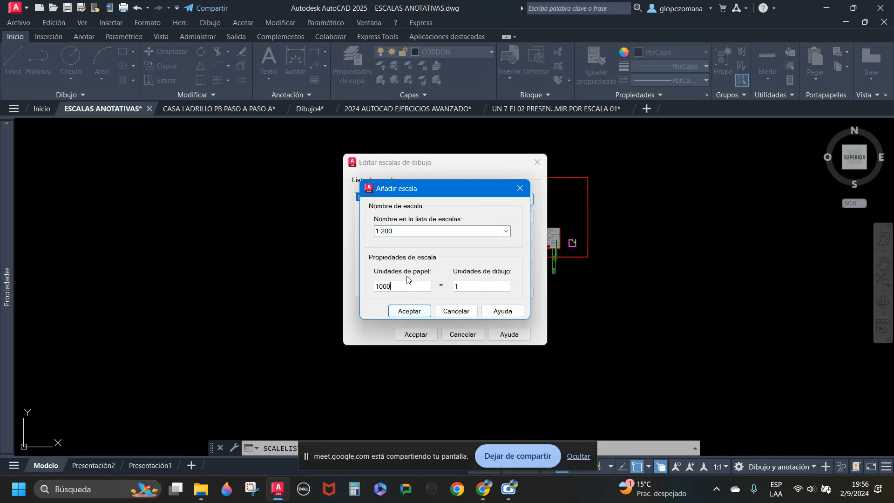
{"action": "key", "text": "BackSpace"}
{"action": "type", "text": "200"}
{"action": "left_click", "coordinate": [409, 311]}
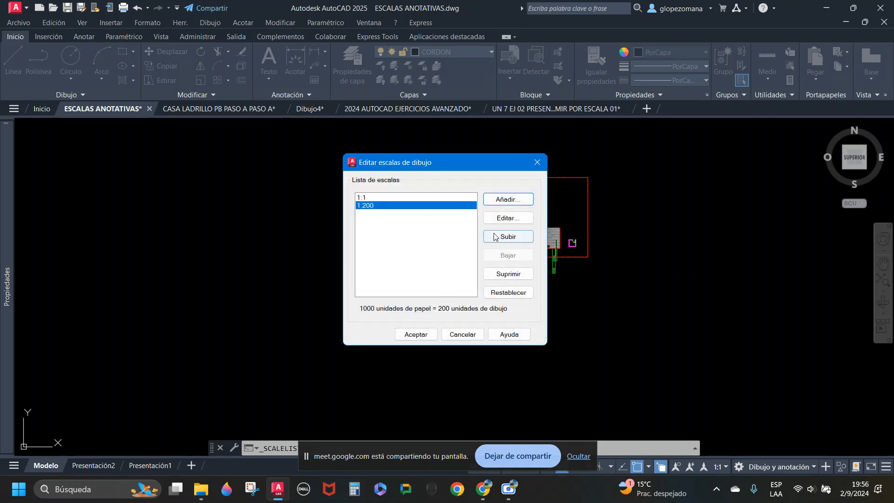
Step: Add a scale named 1:100, with 1000 paper units equal to 100 drawing units
{"action": "left_click", "coordinate": [504, 198]}
{"action": "type", "text": "1:100"}
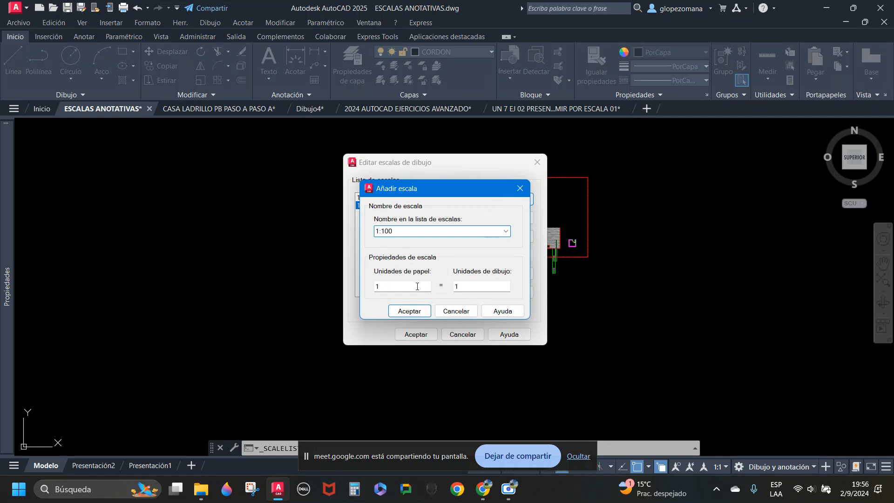
{"action": "left_click", "coordinate": [387, 287]}
{"action": "type", "text": "000"}
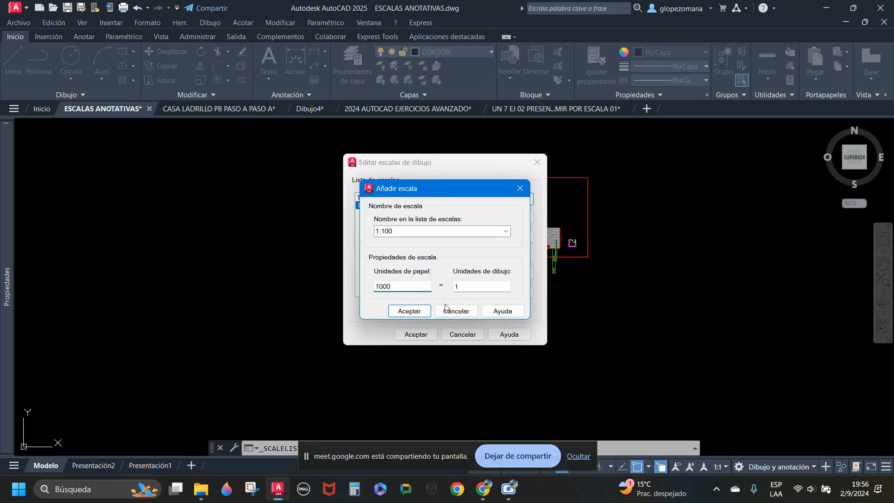
{"action": "left_click", "coordinate": [472, 285]}
{"action": "type", "text": "00"}
{"action": "left_click", "coordinate": [410, 311]}
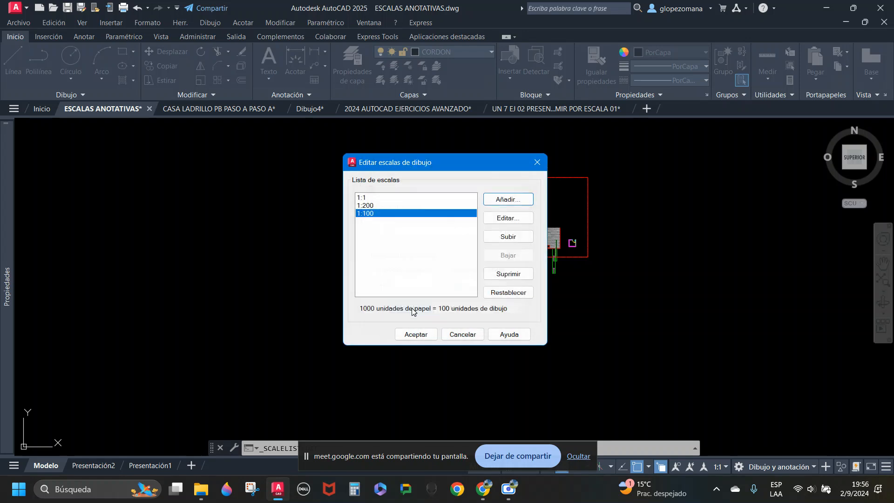
Step: Add a scale named 1:50, with 1000 paper units equal to 50 drawing units
{"action": "left_click", "coordinate": [509, 201]}
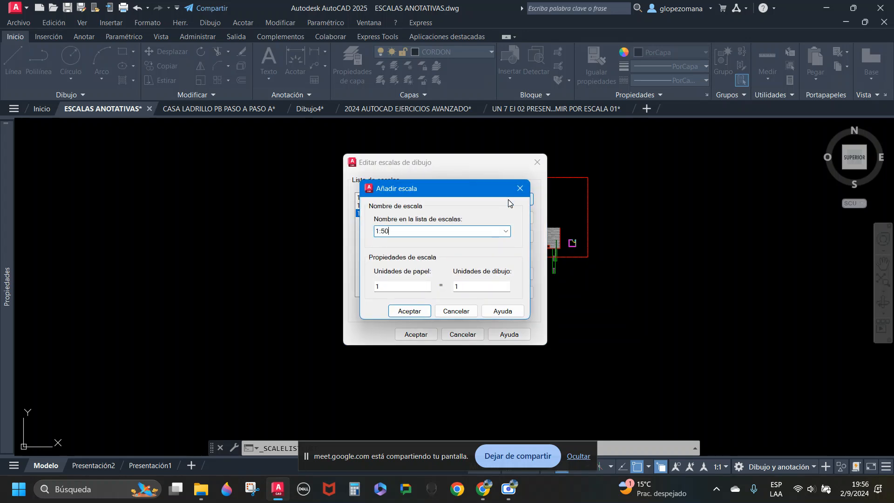
{"action": "left_click", "coordinate": [403, 285]}
{"action": "type", "text": "000"}
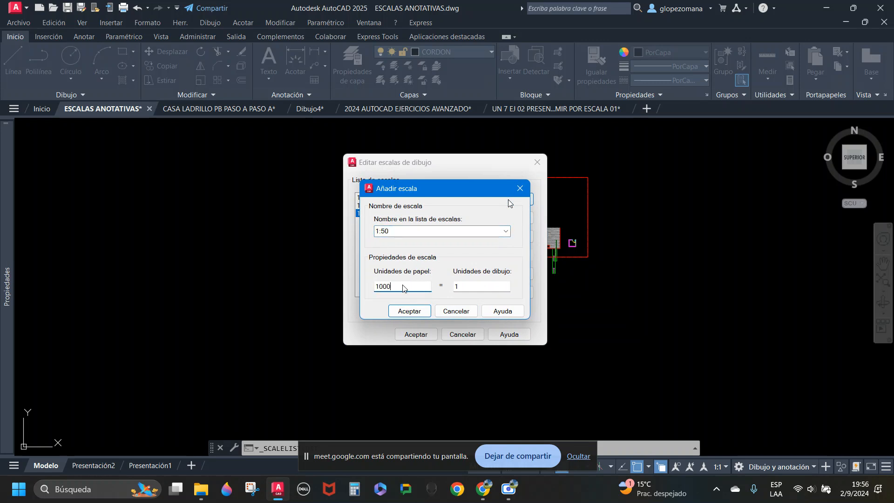
{"action": "key", "text": "Tab"}
{"action": "type", "text": "50"}
{"action": "left_click", "coordinate": [410, 311]}
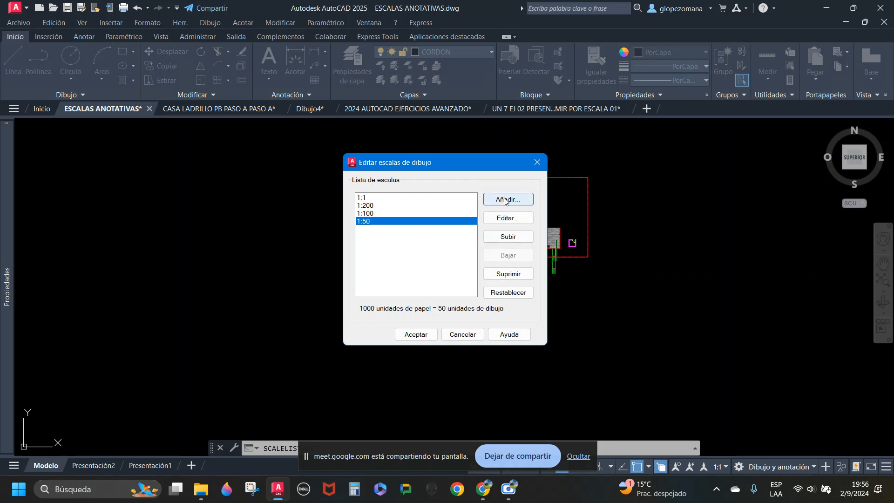
Step: Add a scale named 1:20, with 1000 paper units equal to 20 drawing units, and accept the edited scale list
{"action": "left_click", "coordinate": [505, 200]}
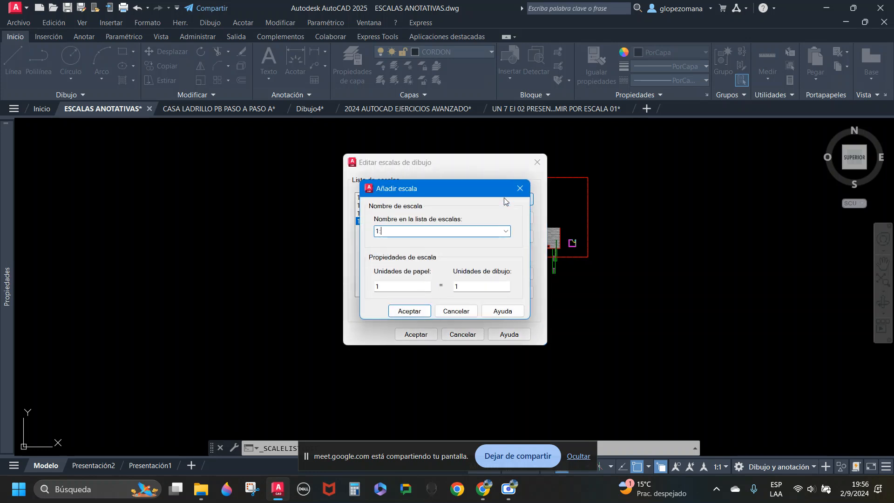
{"action": "left_click", "coordinate": [389, 287]}
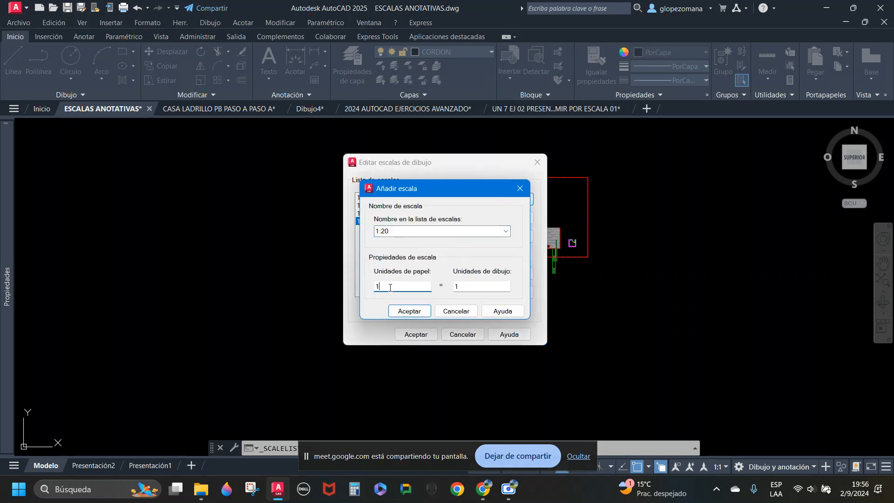
{"action": "type", "text": "000"}
{"action": "left_click", "coordinate": [463, 285]}
{"action": "type", "text": "20"}
{"action": "left_click", "coordinate": [421, 312]}
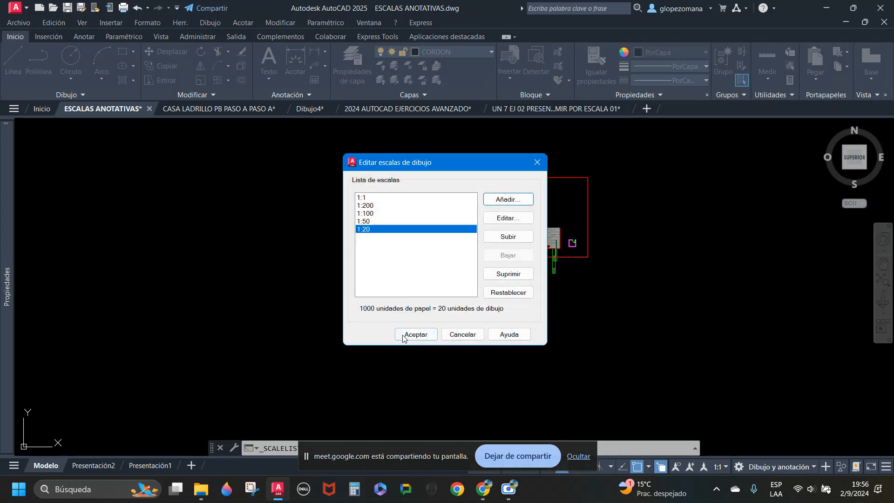
{"action": "left_click", "coordinate": [412, 335]}
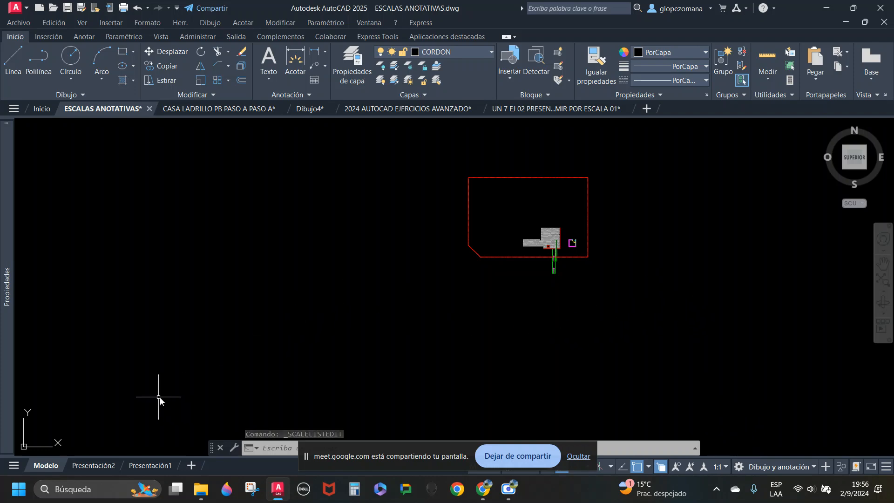
Step: In layout Presentación2, activate the first viewport's model space and set its annotation scale to 1:100
{"action": "left_click", "coordinate": [96, 465]}
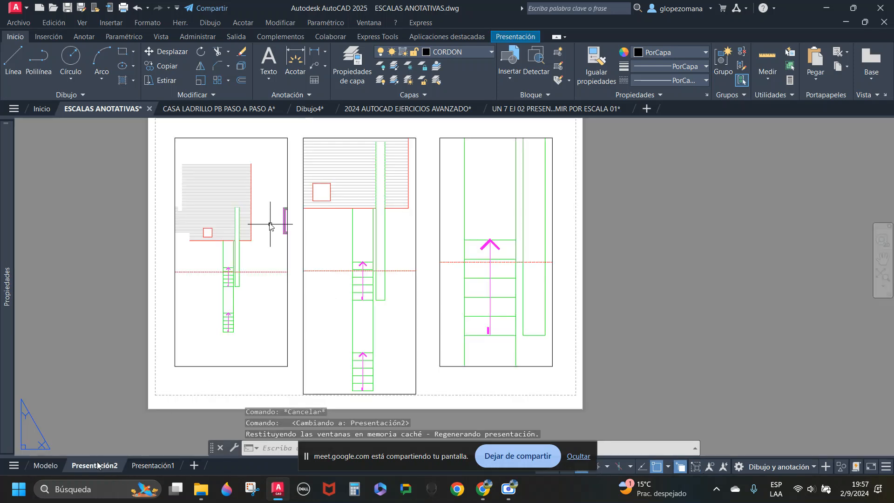
{"action": "left_click", "coordinate": [280, 138]}
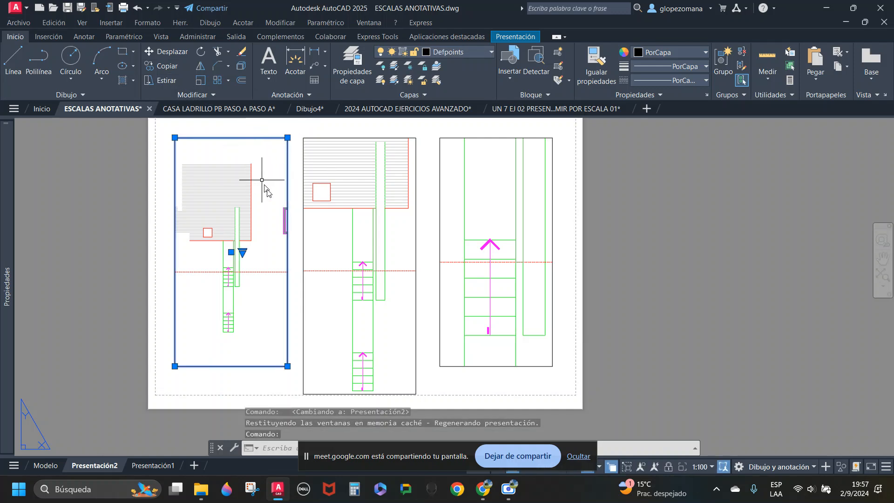
{"action": "left_click", "coordinate": [596, 401]}
{"action": "key", "text": "Escape"}
{"action": "double_click", "coordinate": [261, 175]}
{"action": "left_click", "coordinate": [263, 172]}
{"action": "left_click", "coordinate": [714, 467]}
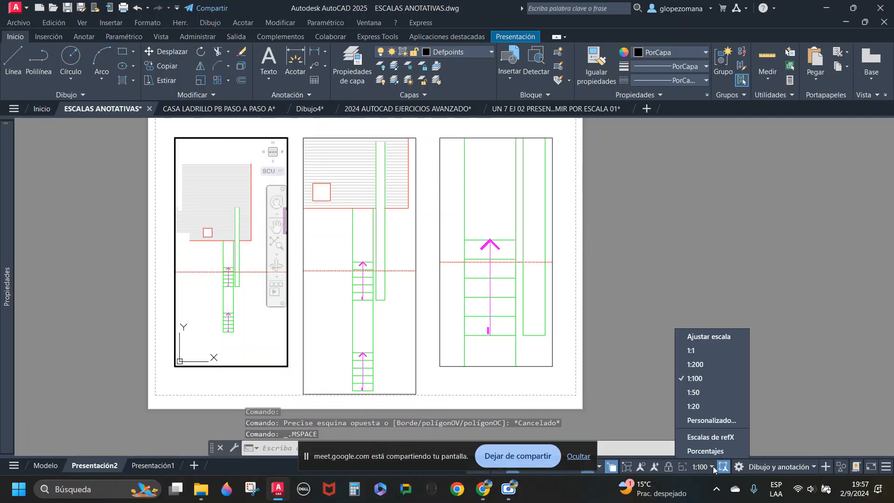
{"action": "left_click", "coordinate": [690, 378]}
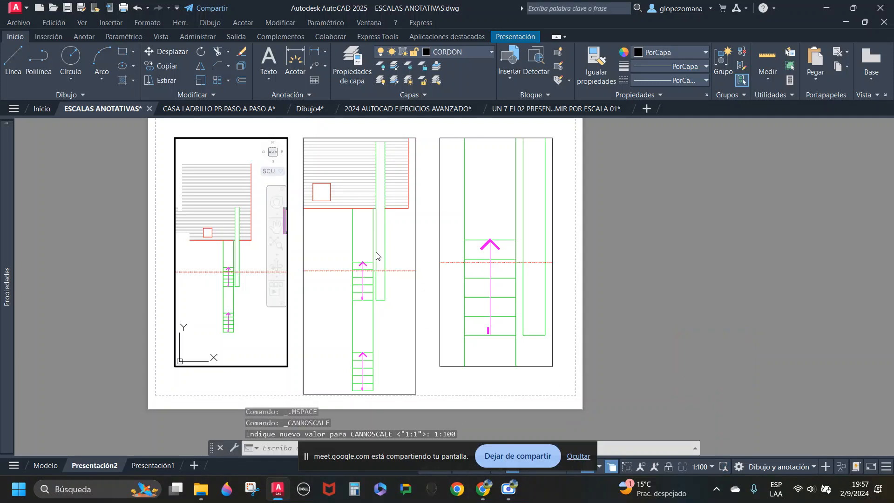
Step: Activate the middle viewport and set its annotation scale to 1:50
{"action": "left_click", "coordinate": [399, 242]}
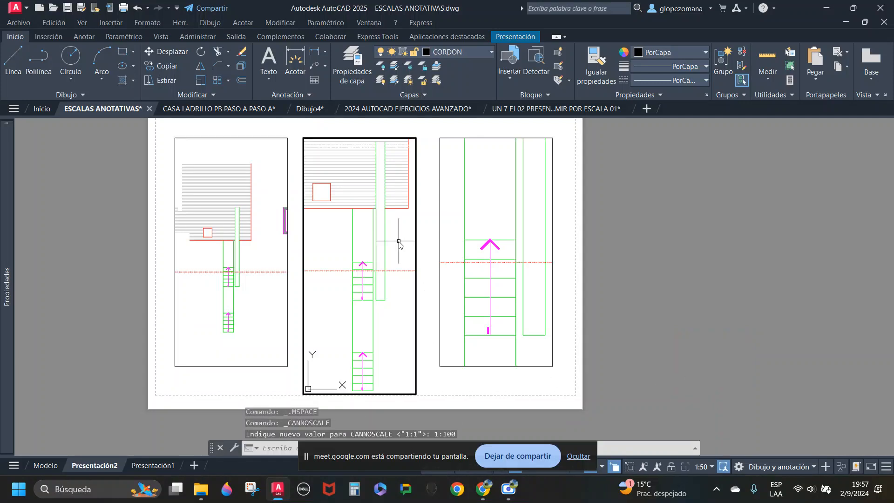
{"action": "left_click", "coordinate": [712, 467]}
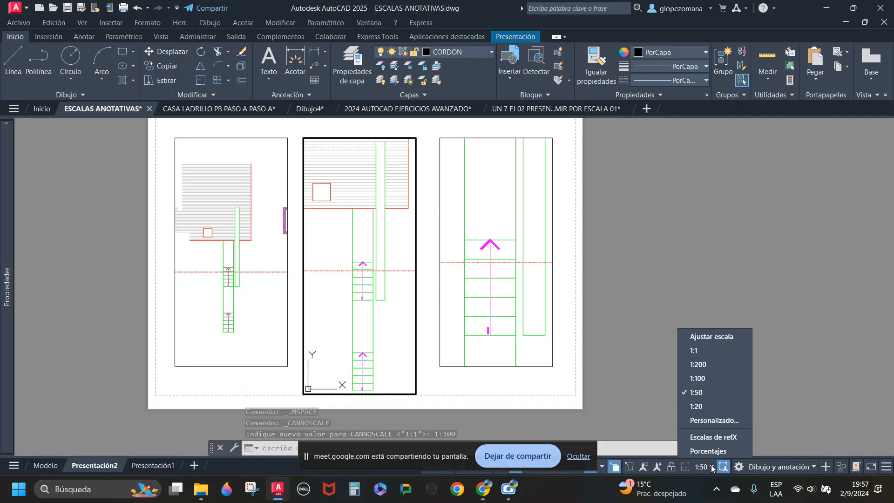
{"action": "left_click", "coordinate": [697, 392]}
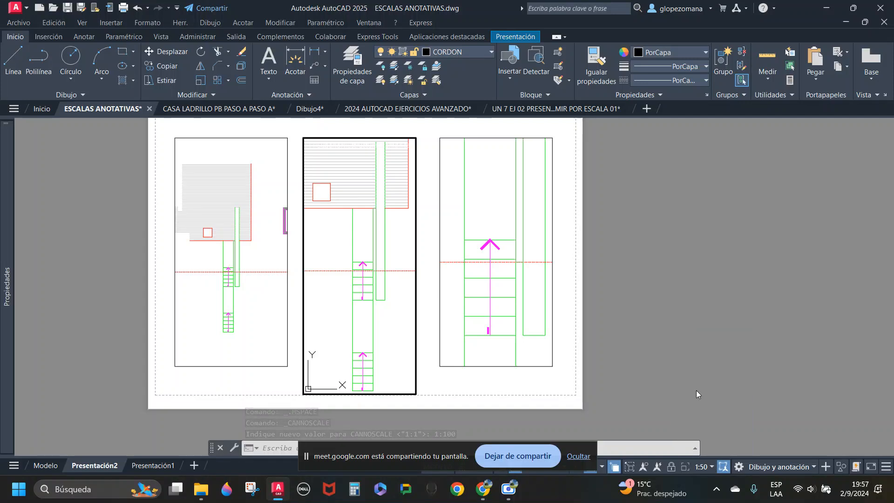
Step: Activate the third viewport, set its annotation scale to 1:20, and return to paper space
{"action": "left_click", "coordinate": [501, 187]}
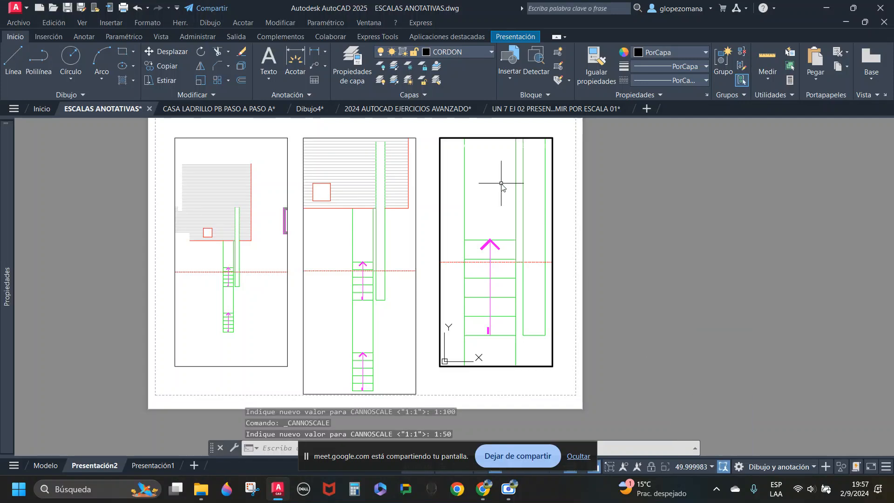
{"action": "left_click", "coordinate": [712, 467]}
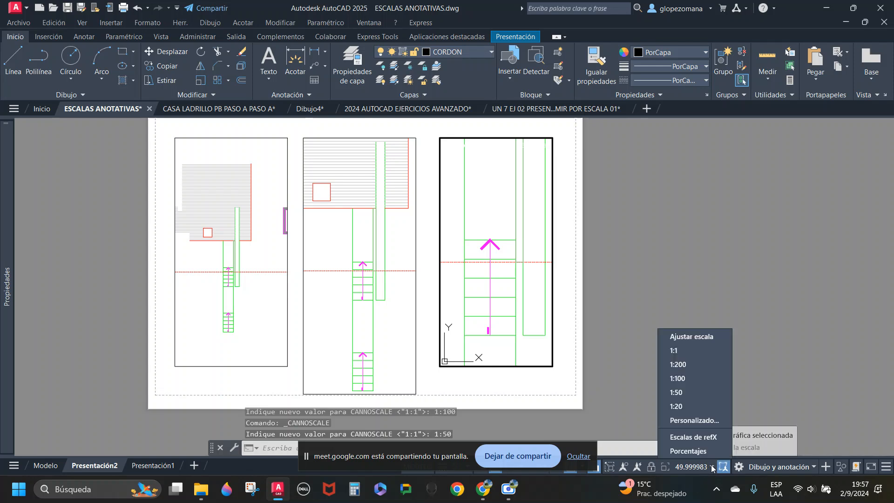
{"action": "left_click", "coordinate": [682, 406]}
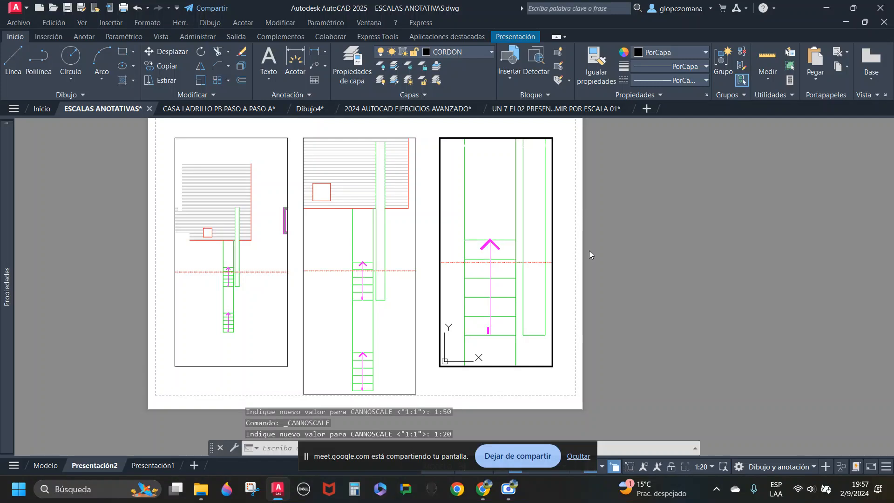
{"action": "double_click", "coordinate": [568, 161]}
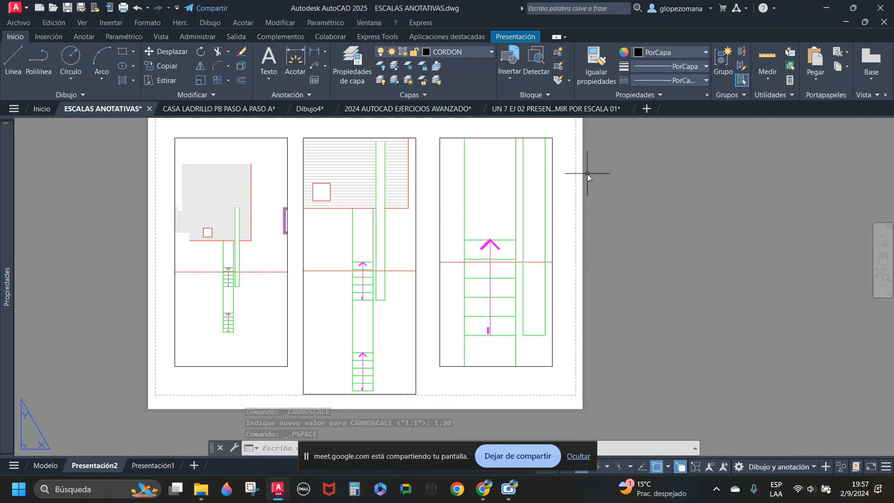
Step: Copy the 1:20, 1:50 and 1:100 text labels from layout Presentación1 of the Dibujo4 drawing
{"action": "scroll", "coordinate": [589, 179], "scroll_direction": "down", "scroll_amount": 2}
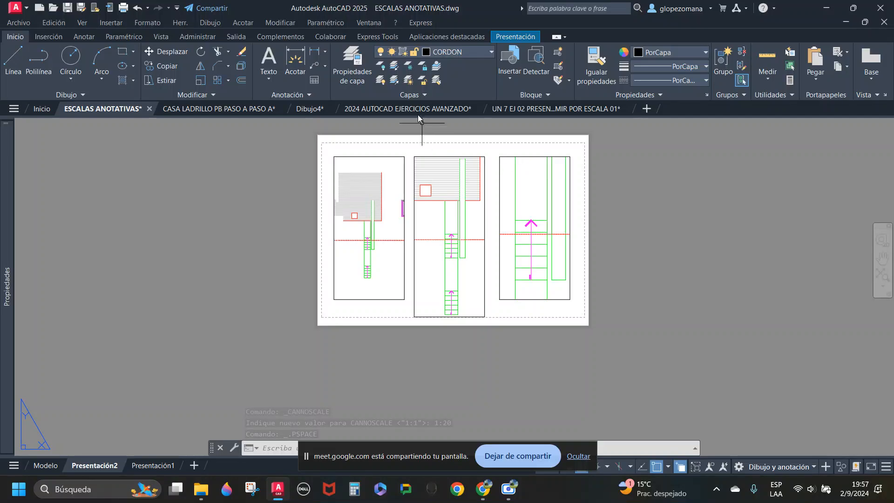
{"action": "left_click", "coordinate": [239, 109]}
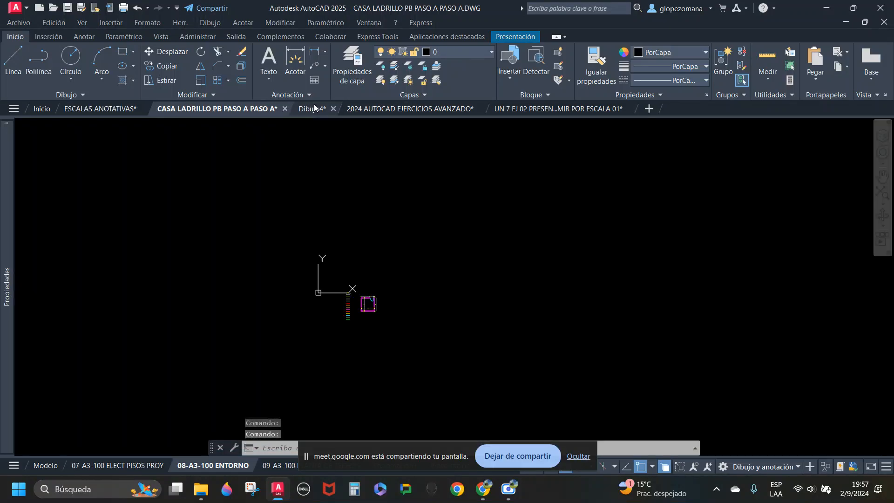
{"action": "left_click", "coordinate": [314, 106]}
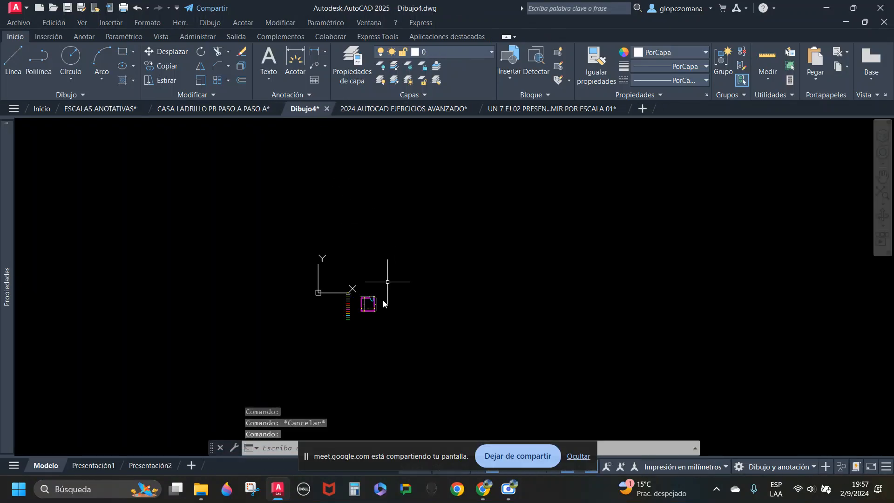
{"action": "left_click", "coordinate": [93, 465]}
{"action": "middle_click_drag", "start_coordinate": [383, 258], "coordinate": [317, 297]}
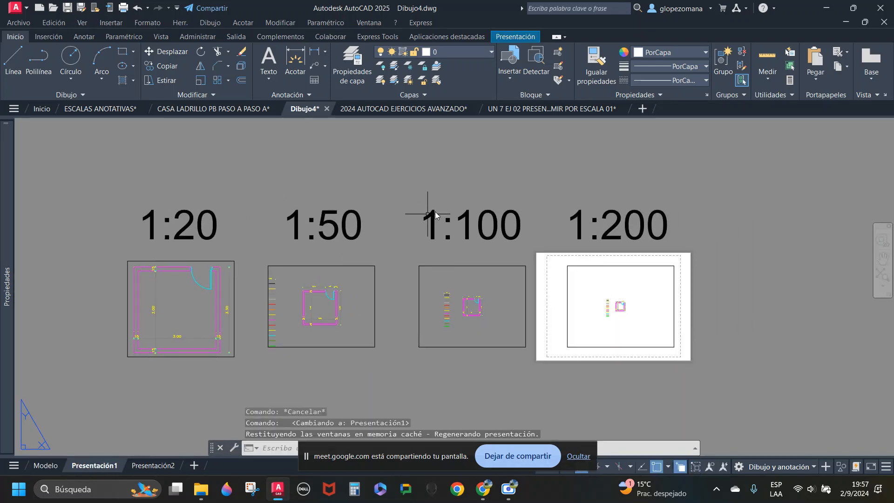
{"action": "left_click", "coordinate": [471, 183]}
{"action": "left_click", "coordinate": [212, 218]}
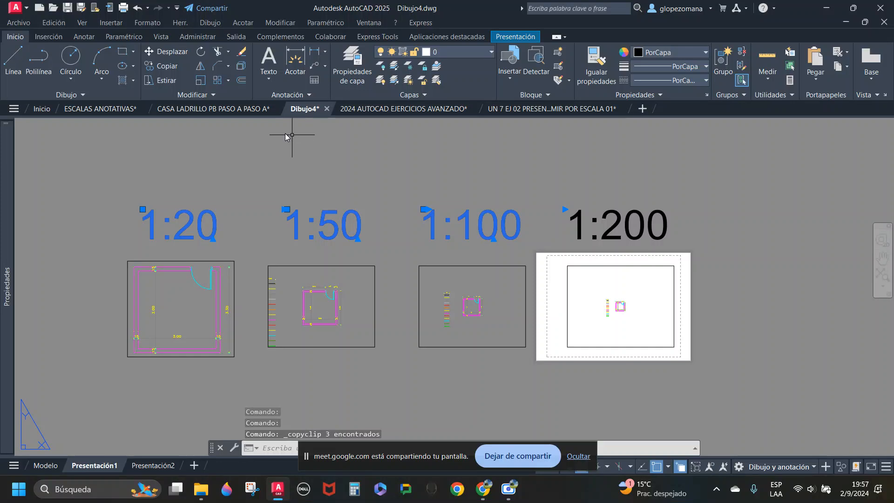
Step: Paste the three copied scale labels above the sheet in Presentación2 of the ESCALAS ANOTATIVAS drawing
{"action": "left_click", "coordinate": [100, 108]}
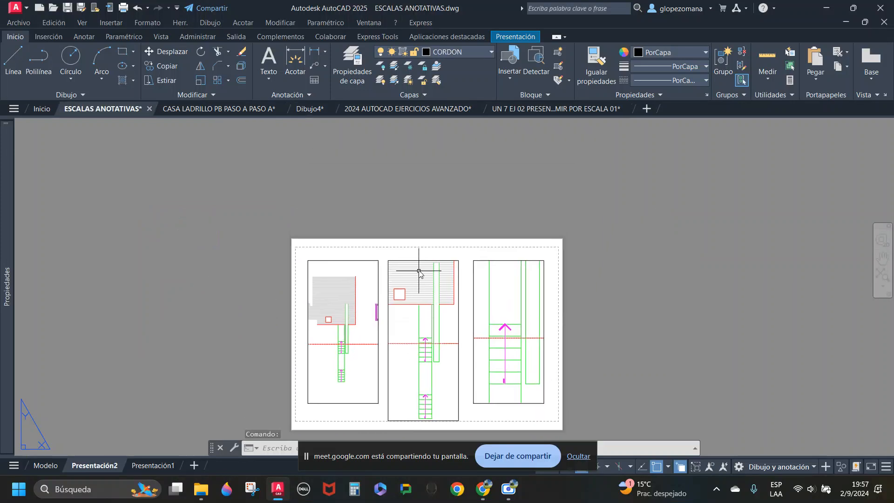
{"action": "key", "text": "ctrl+v"}
{"action": "left_click", "coordinate": [286, 220]}
{"action": "key", "text": "Escape"}
{"action": "scroll", "coordinate": [286, 223], "scroll_direction": "down", "scroll_amount": 4}
{"action": "scroll", "coordinate": [383, 211], "scroll_direction": "up", "scroll_amount": 2}
{"action": "key", "text": "Escape"}
Step: Move the 1:50 label horizontally to the left so it sits above the sheet's middle viewport
{"action": "left_click", "coordinate": [410, 210]}
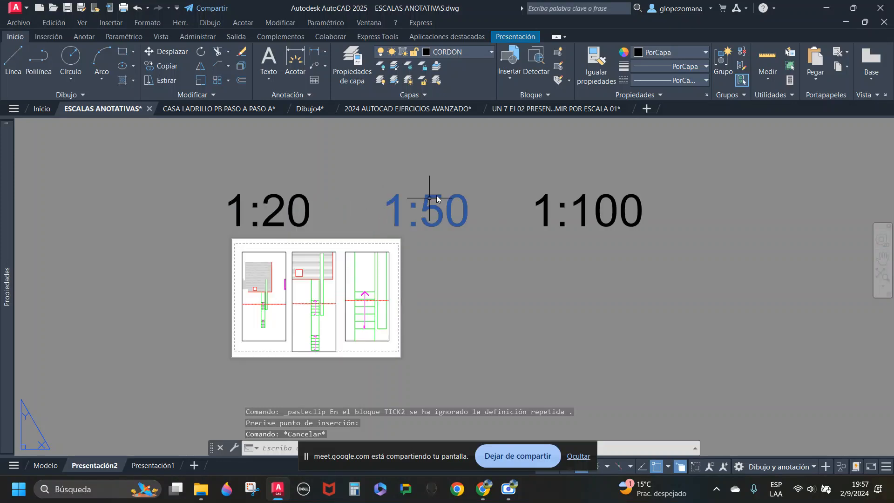
{"action": "type", "text": "m"}
{"action": "key", "text": "Return"}
{"action": "left_click", "coordinate": [435, 190]}
{"action": "left_click", "coordinate": [358, 181]}
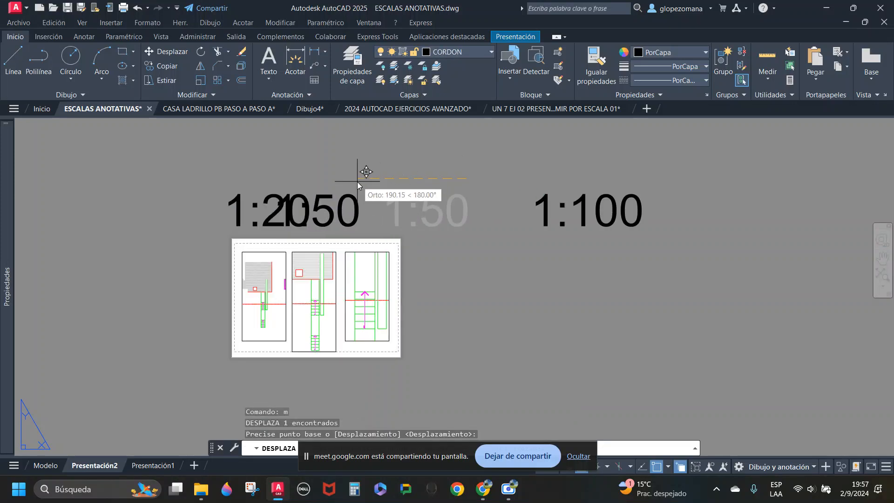
Step: Move the 1:20 label horizontally to the right, toward the area above the third viewport
{"action": "key", "text": "Return"}
{"action": "left_click", "coordinate": [255, 181]}
{"action": "left_click", "coordinate": [221, 210]}
{"action": "key", "text": "Return"}
{"action": "left_click", "coordinate": [274, 159]}
{"action": "left_click", "coordinate": [389, 164]}
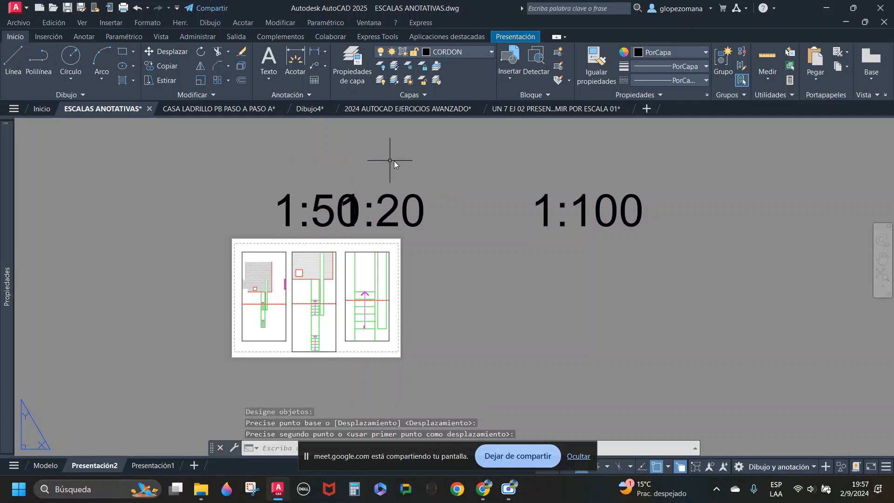
Step: Move the 1:100 label from beyond the sheet to the area above the first viewport
{"action": "key", "text": "Return"}
{"action": "left_click", "coordinate": [601, 184]}
{"action": "left_click", "coordinate": [536, 235]}
{"action": "key", "text": "Return"}
{"action": "left_click", "coordinate": [635, 173]}
{"action": "left_click", "coordinate": [310, 172]}
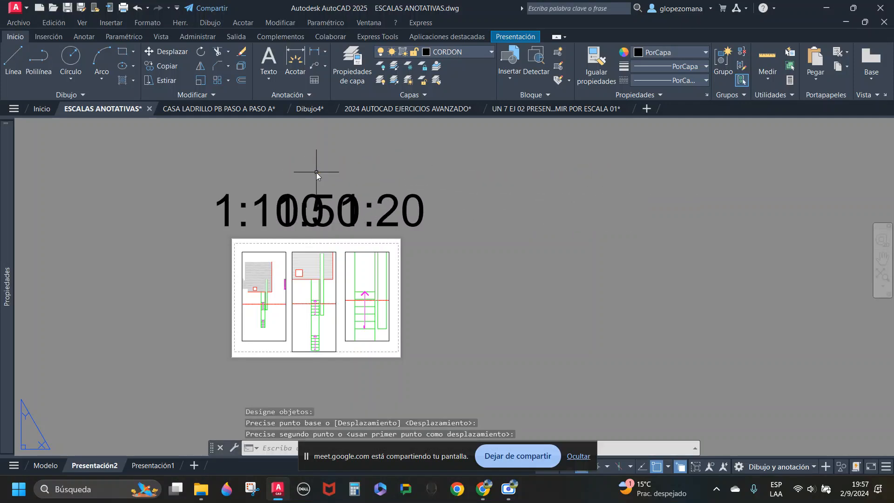
Step: Scale the three overlapping scale labels down together to about half their size
{"action": "key", "text": "Escape"}
{"action": "type", "text": "s"}
{"action": "key", "text": "Return"}
{"action": "left_click", "coordinate": [396, 170]}
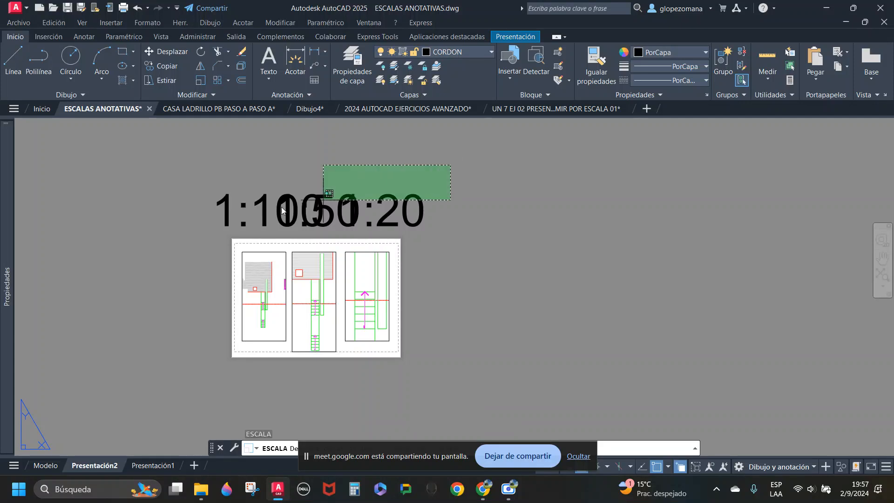
{"action": "left_click", "coordinate": [308, 204]}
{"action": "key", "text": "Return"}
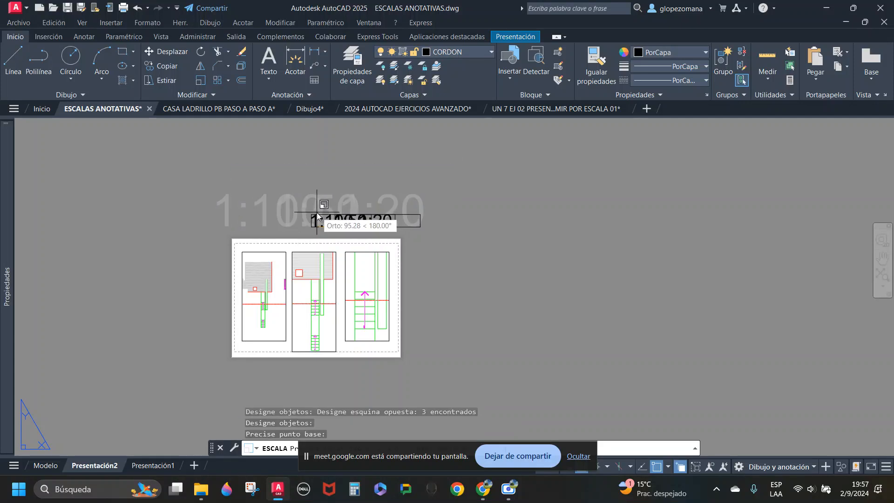
{"action": "left_click", "coordinate": [317, 216]}
{"action": "key", "text": "Escape"}
{"action": "key", "text": "Return"}
{"action": "scroll", "coordinate": [317, 216], "scroll_direction": "up", "scroll_amount": 4}
{"action": "left_click", "coordinate": [261, 181]}
{"action": "left_click", "coordinate": [234, 224]}
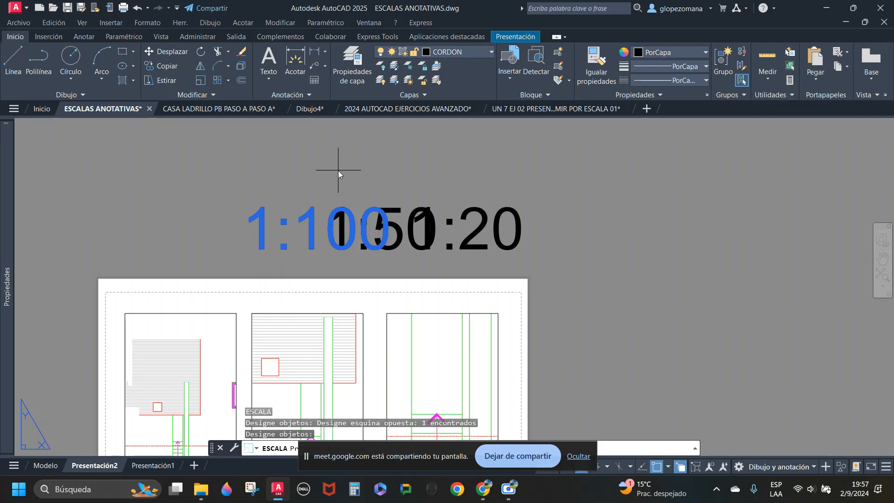
{"action": "key", "text": "Return"}
{"action": "key", "text": "Escape"}
Step: Move the reduced 1:100 label farther left, clear of the 1:50 label and above the first viewport
{"action": "type", "text": "d"}
{"action": "key", "text": "Return"}
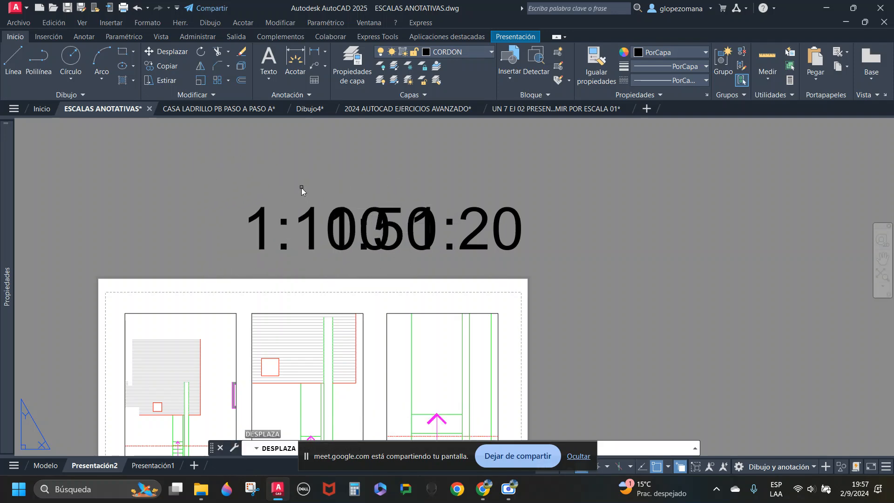
{"action": "left_click", "coordinate": [248, 203]}
{"action": "key", "text": "Return"}
{"action": "left_click", "coordinate": [249, 201]}
{"action": "left_click", "coordinate": [111, 189]}
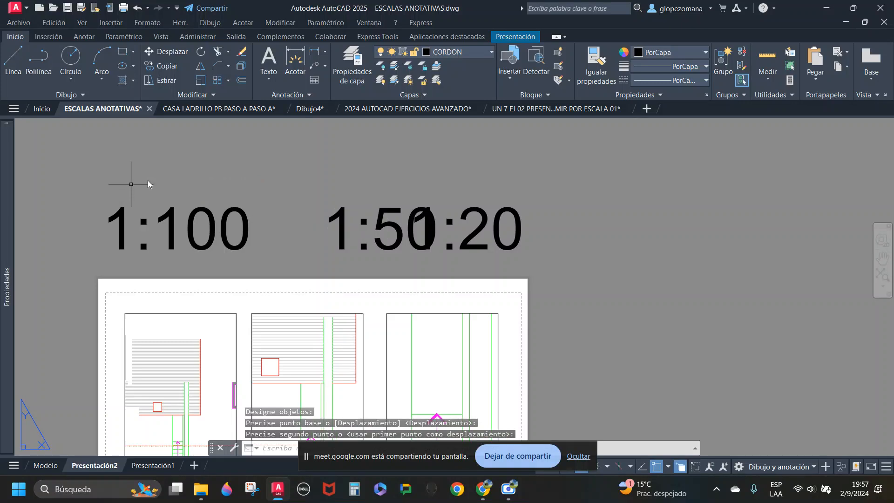
Step: Shift the 1:50 label slightly left to separate it from 1:20 and place it over the middle viewport
{"action": "left_click", "coordinate": [352, 183]}
{"action": "key", "text": "Return"}
{"action": "left_click", "coordinate": [359, 169]}
{"action": "left_click", "coordinate": [313, 169]}
{"action": "key", "text": "Escape"}
{"action": "scroll", "coordinate": [496, 254], "scroll_direction": "down", "scroll_amount": 4}
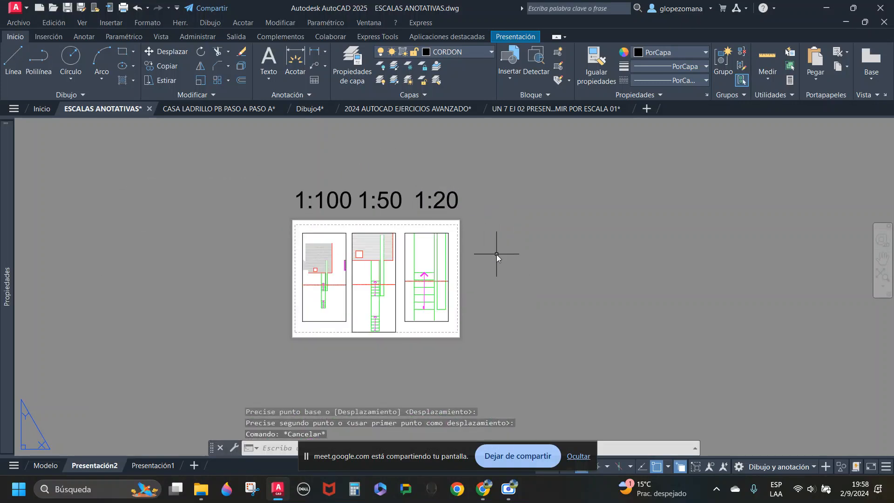
Step: Compare how the stairs, arrows and red dash-dot line display in the 1:100, 1:50 and 1:20 viewports
{"action": "scroll", "coordinate": [295, 287], "scroll_direction": "up", "scroll_amount": 6}
{"action": "scroll", "coordinate": [535, 262], "scroll_direction": "down", "scroll_amount": 3}
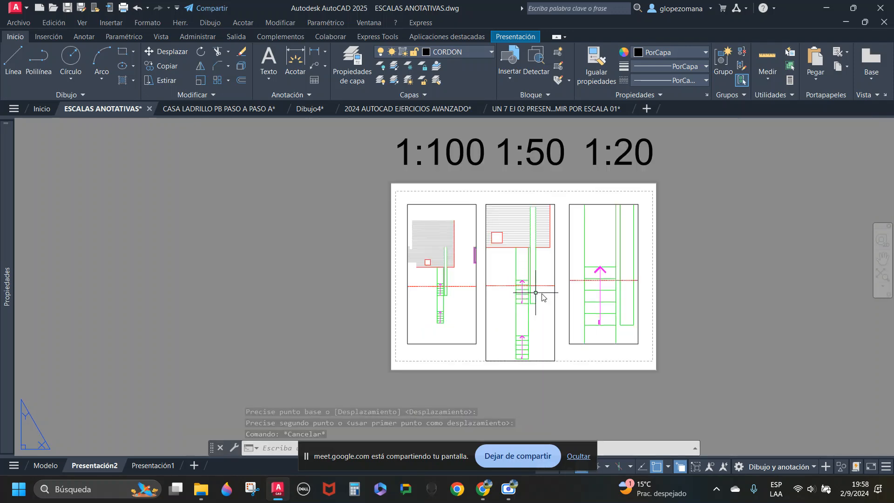
{"action": "scroll", "coordinate": [575, 259], "scroll_direction": "up", "scroll_amount": 2}
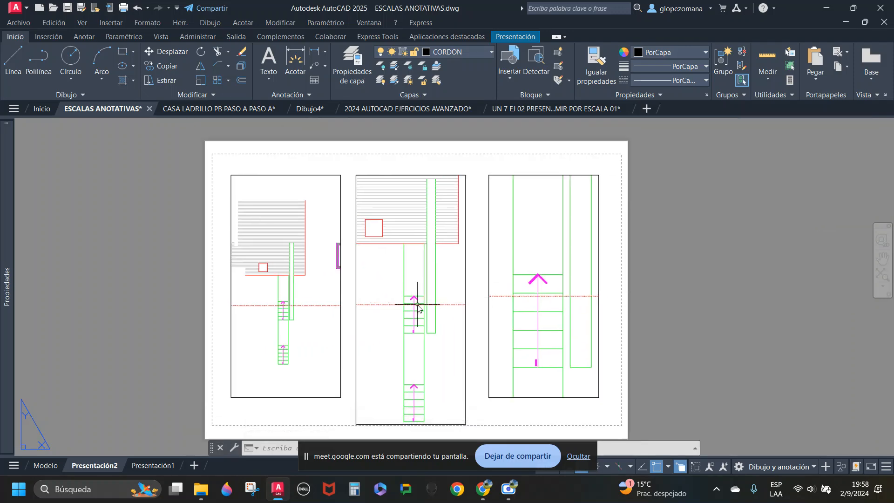
{"action": "scroll", "coordinate": [247, 289], "scroll_direction": "down", "scroll_amount": 2}
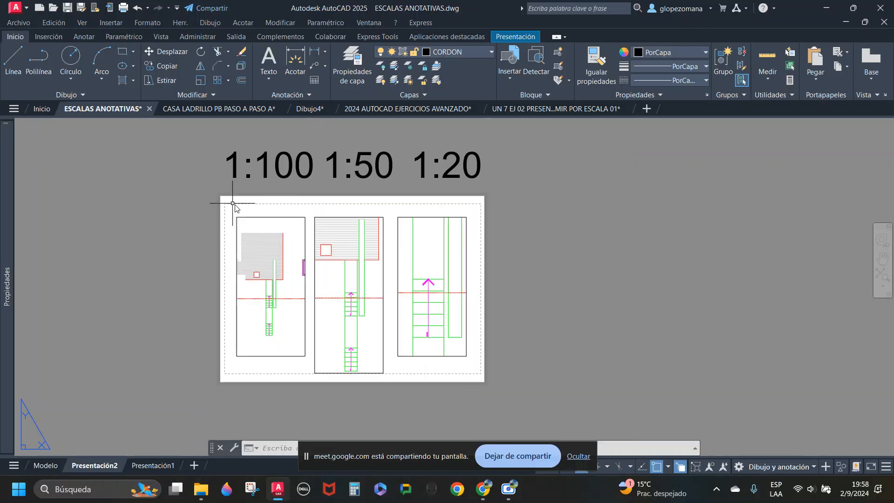
{"action": "key", "text": "ctrl+1"}
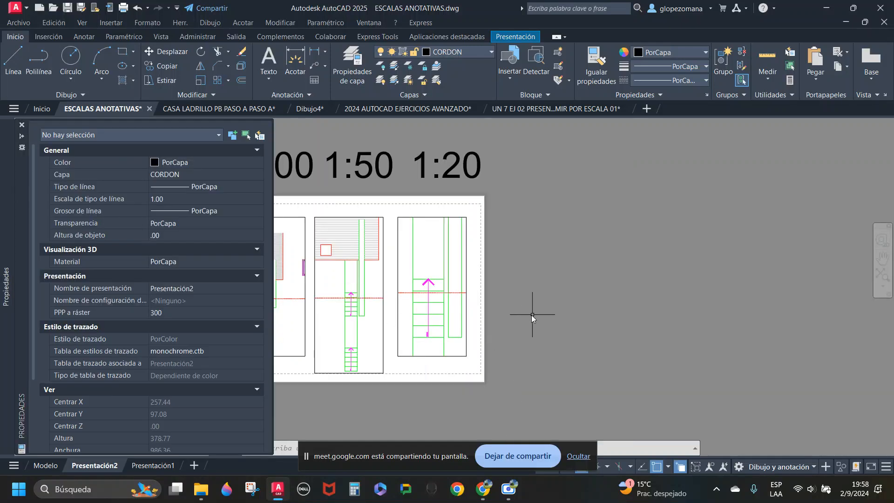
{"action": "mouse_move", "coordinate": [314, 339]}
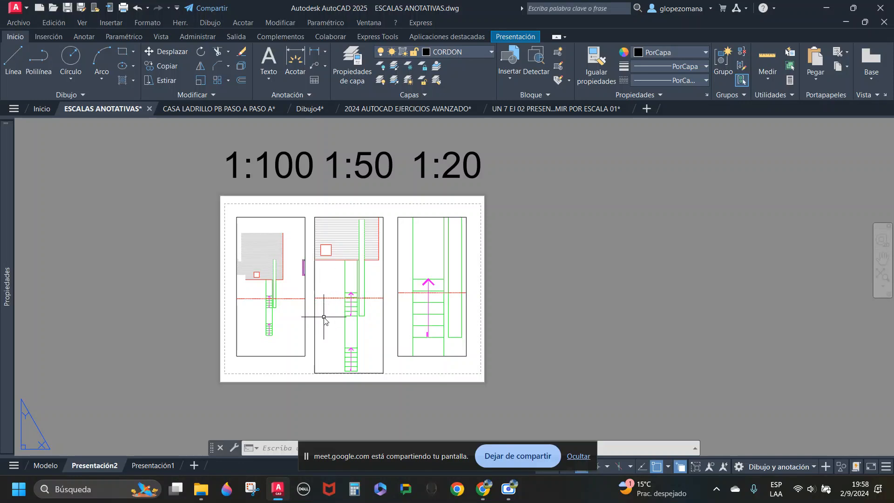
{"action": "scroll", "coordinate": [271, 312], "scroll_direction": "up", "scroll_amount": 2}
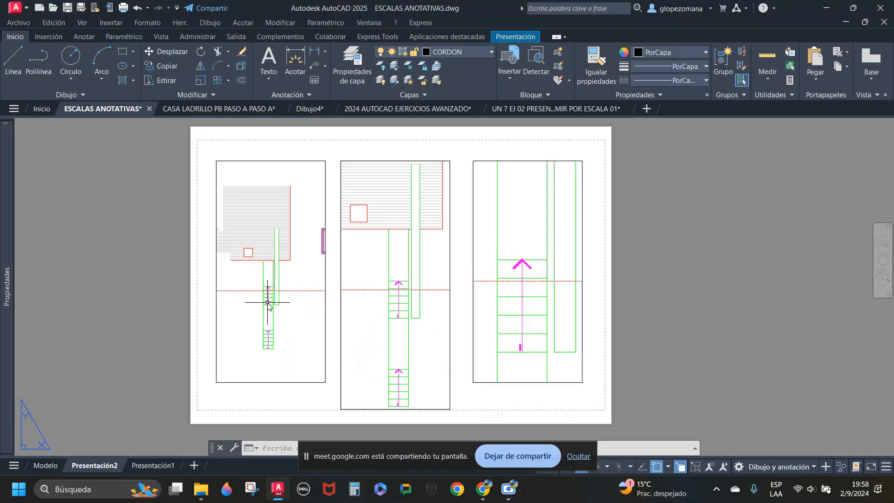
{"action": "scroll", "coordinate": [449, 333], "scroll_direction": "down", "scroll_amount": 2}
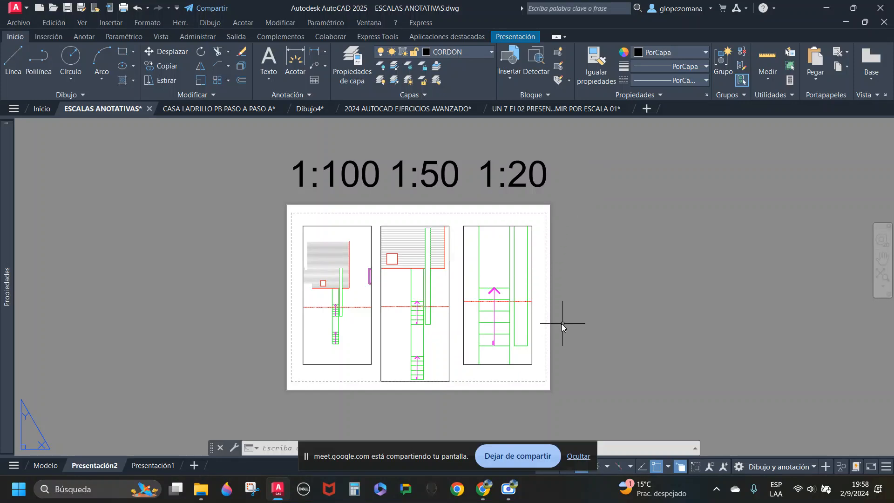
{"action": "scroll", "coordinate": [563, 324], "scroll_direction": "up", "scroll_amount": 3}
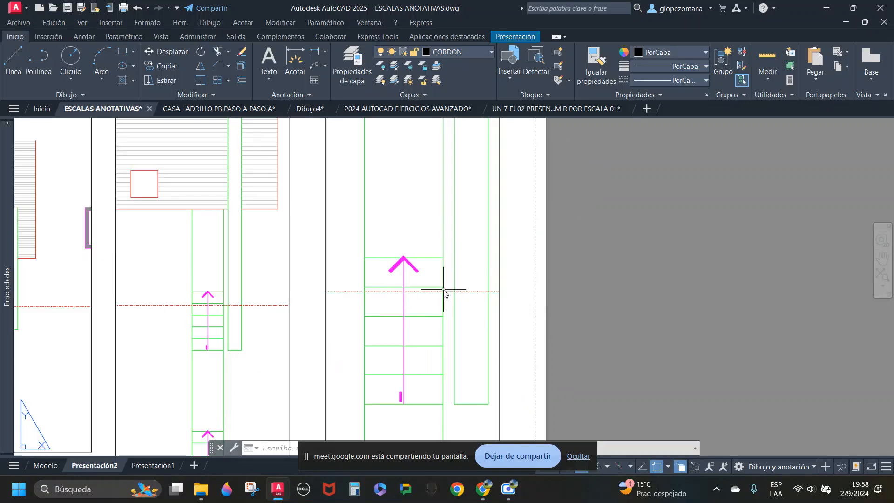
Step: Return from the layout to model space, focusing on the two entrance stair flights
{"action": "scroll", "coordinate": [444, 292], "scroll_direction": "down", "scroll_amount": 2}
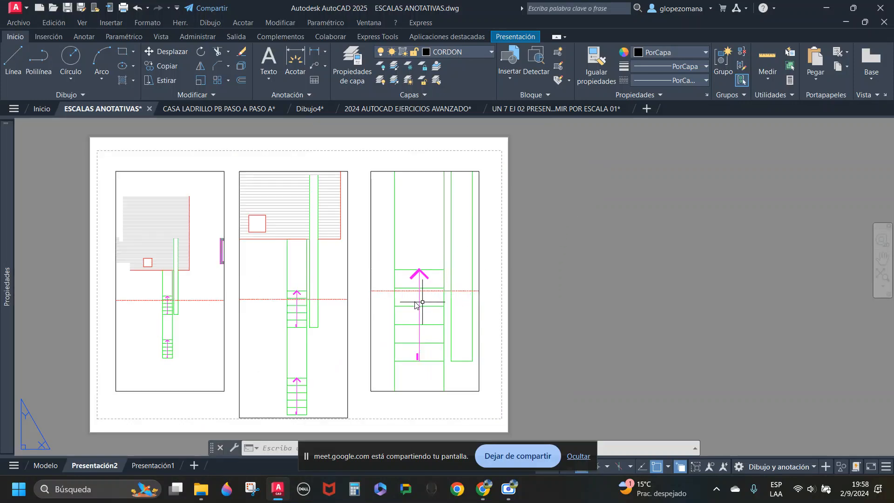
{"action": "scroll", "coordinate": [417, 303], "scroll_direction": "down", "scroll_amount": 3}
{"action": "scroll", "coordinate": [375, 298], "scroll_direction": "up", "scroll_amount": 2}
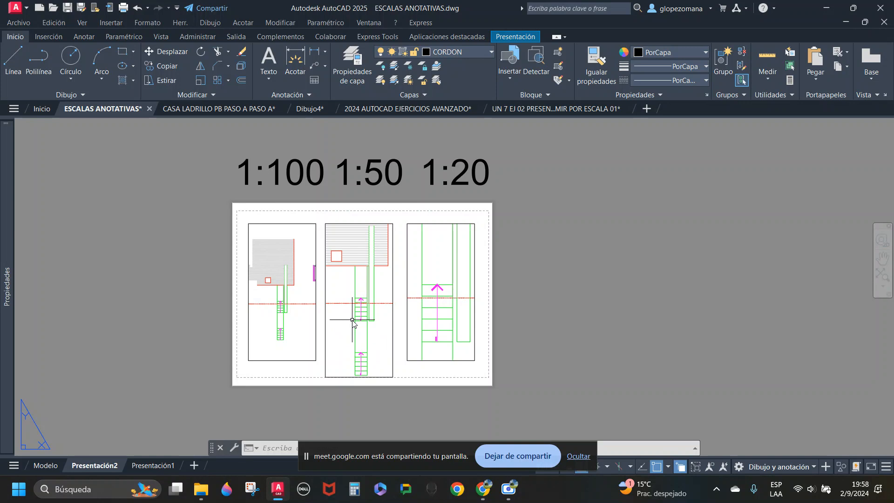
{"action": "left_click", "coordinate": [45, 465]}
{"action": "scroll", "coordinate": [524, 226], "scroll_direction": "up", "scroll_amount": 5}
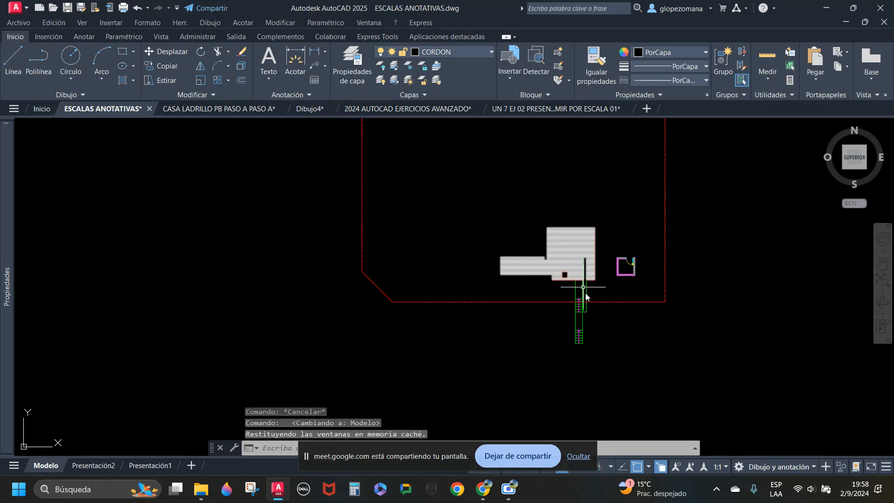
{"action": "key", "text": "Escape"}
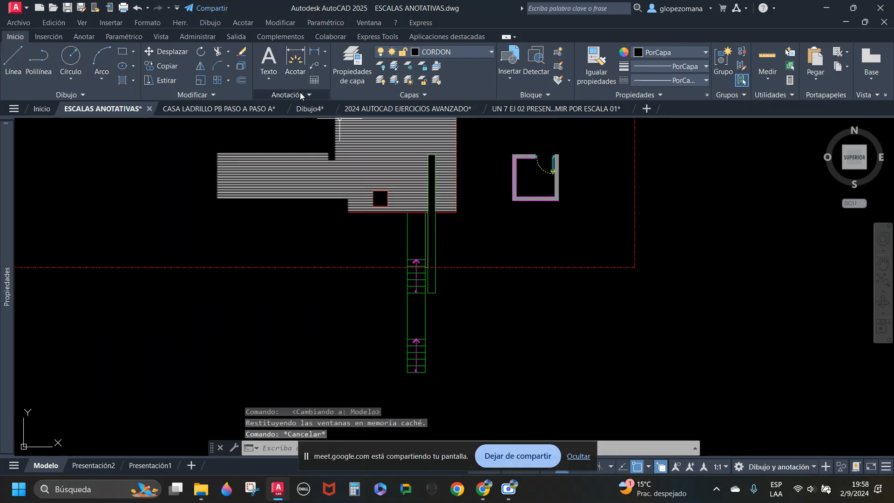
Step: Add a linear dimension in style D-50 across the stair width, just above the upper flight's arrow
{"action": "left_click", "coordinate": [288, 95]}
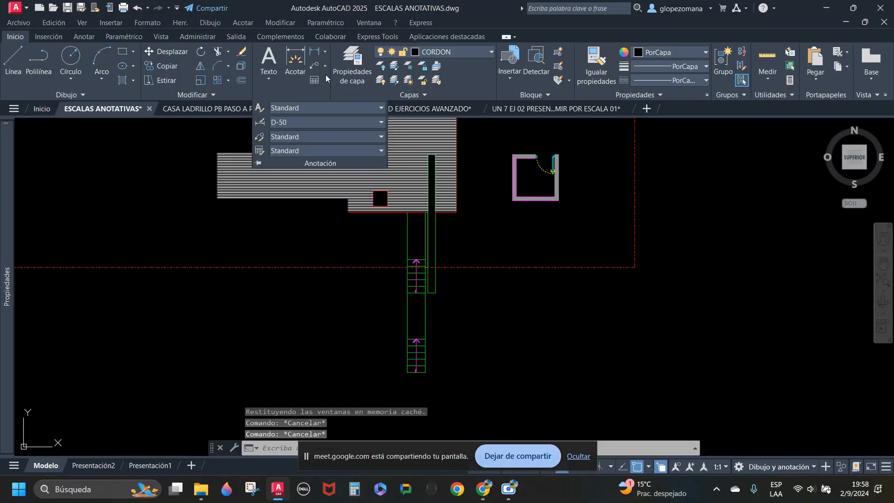
{"action": "left_click", "coordinate": [315, 51]}
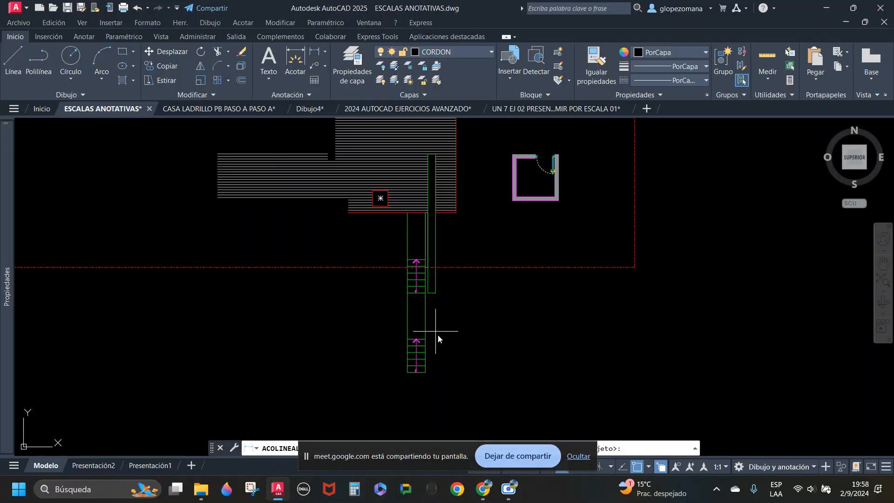
{"action": "scroll", "coordinate": [430, 310], "scroll_direction": "up", "scroll_amount": 4}
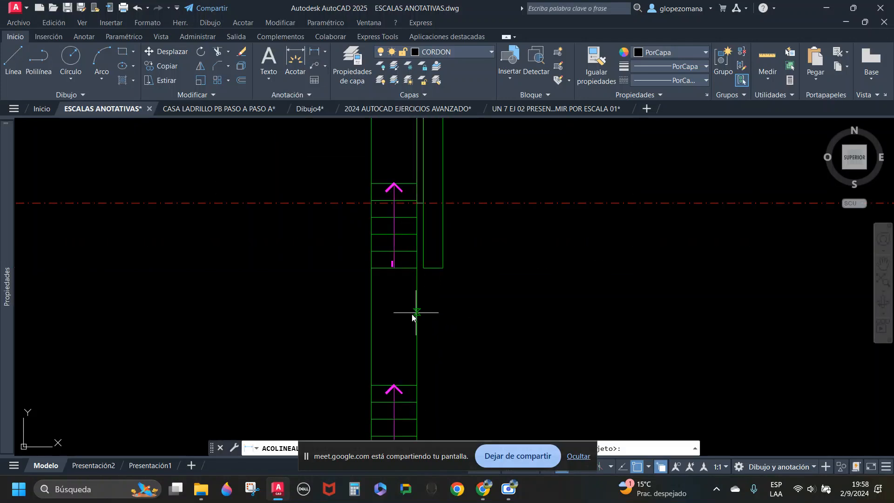
{"action": "middle_click_drag", "start_coordinate": [385, 222], "coordinate": [382, 240]}
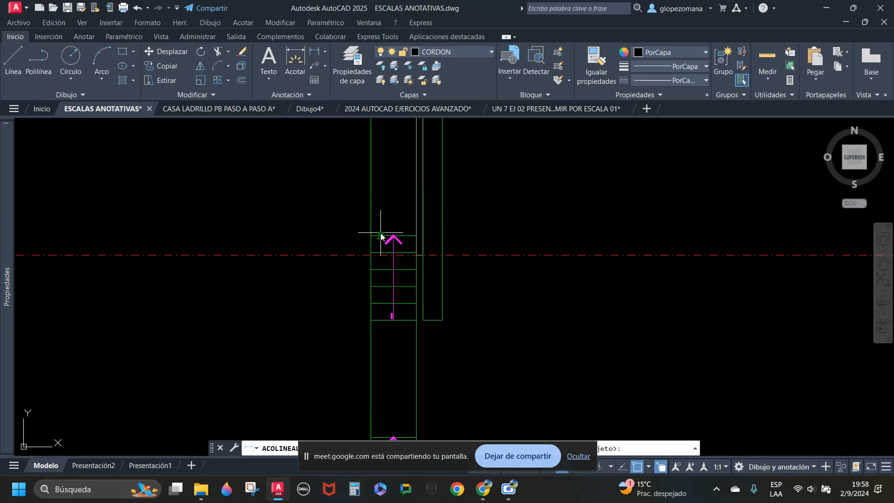
{"action": "left_click", "coordinate": [371, 217]}
{"action": "left_click", "coordinate": [417, 217]}
{"action": "scroll", "coordinate": [387, 215], "scroll_direction": "up", "scroll_amount": 4}
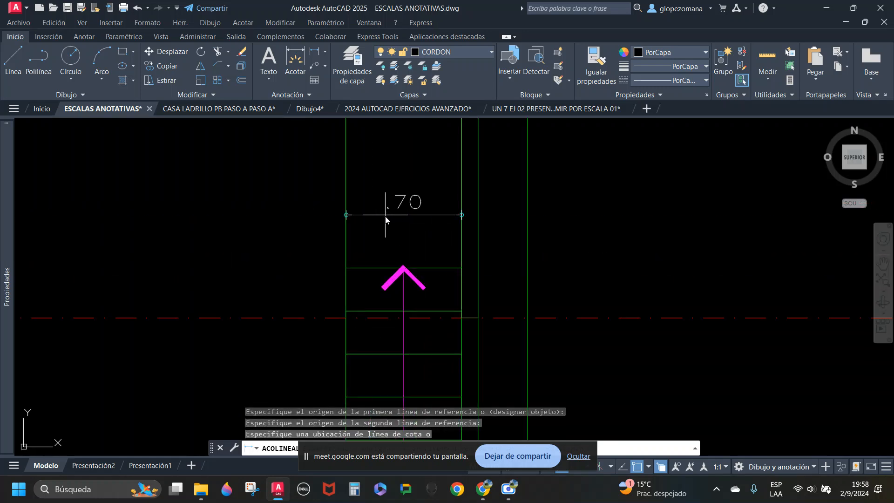
{"action": "left_click", "coordinate": [398, 232]}
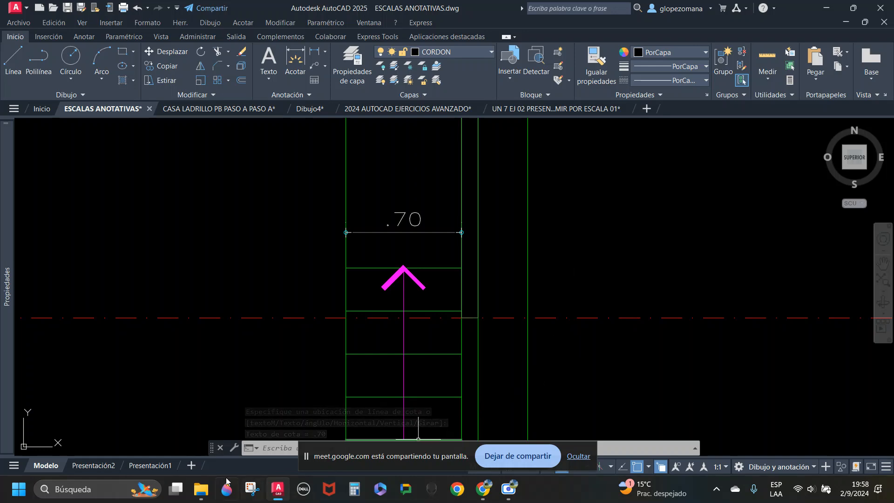
Step: Return to layout Presentación2 and compare how the stair-width dimension displays in the three viewports
{"action": "left_click", "coordinate": [114, 462]}
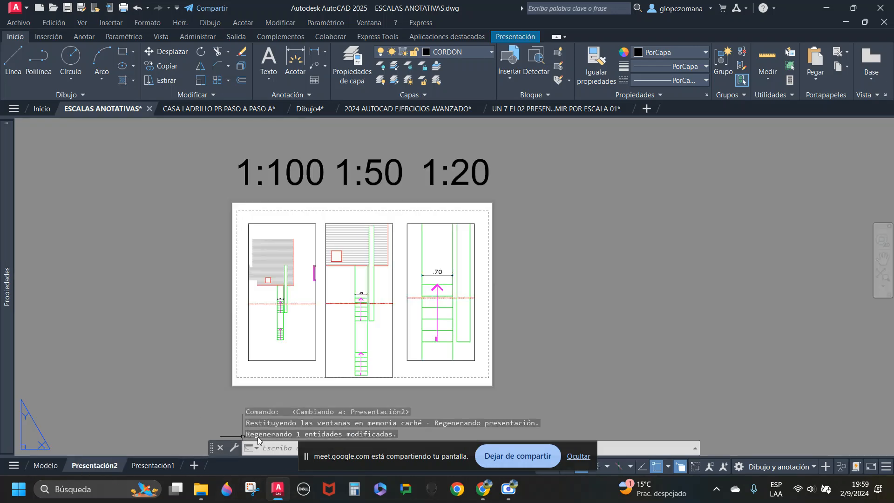
{"action": "scroll", "coordinate": [272, 300], "scroll_direction": "up", "scroll_amount": 4}
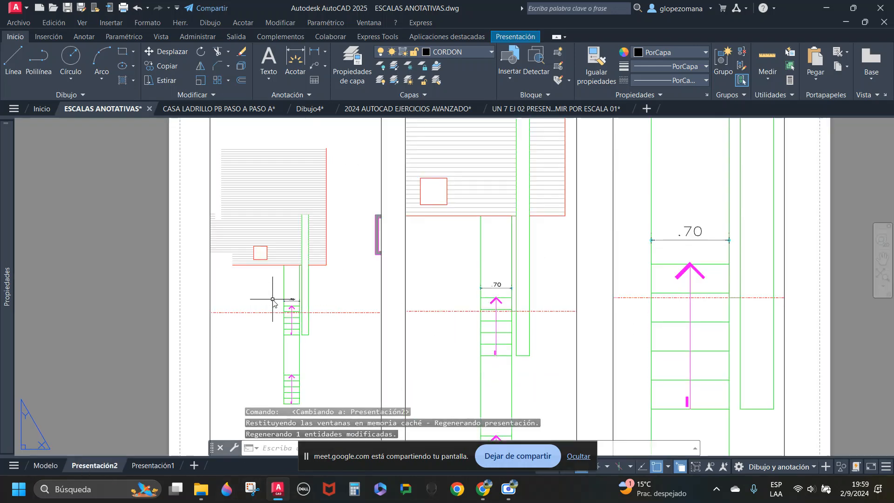
{"action": "scroll", "coordinate": [298, 300], "scroll_direction": "down", "scroll_amount": 3}
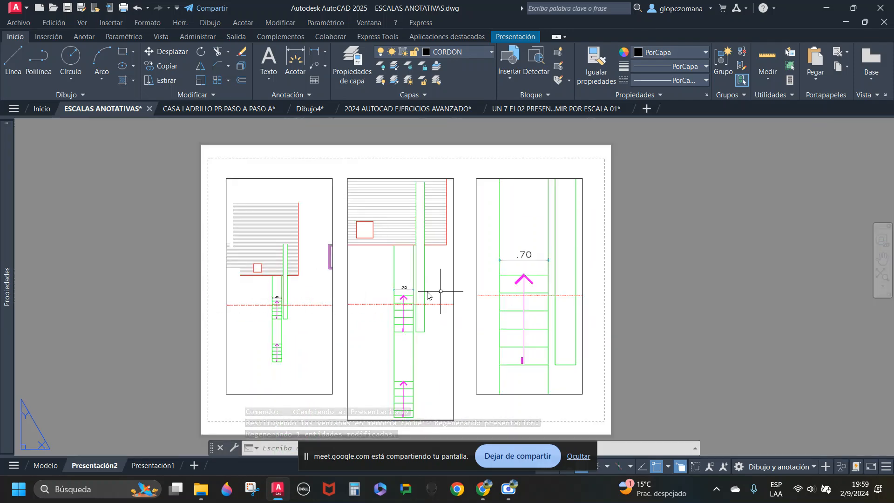
{"action": "scroll", "coordinate": [428, 294], "scroll_direction": "up", "scroll_amount": 3}
{"action": "scroll", "coordinate": [442, 293], "scroll_direction": "down", "scroll_amount": 3}
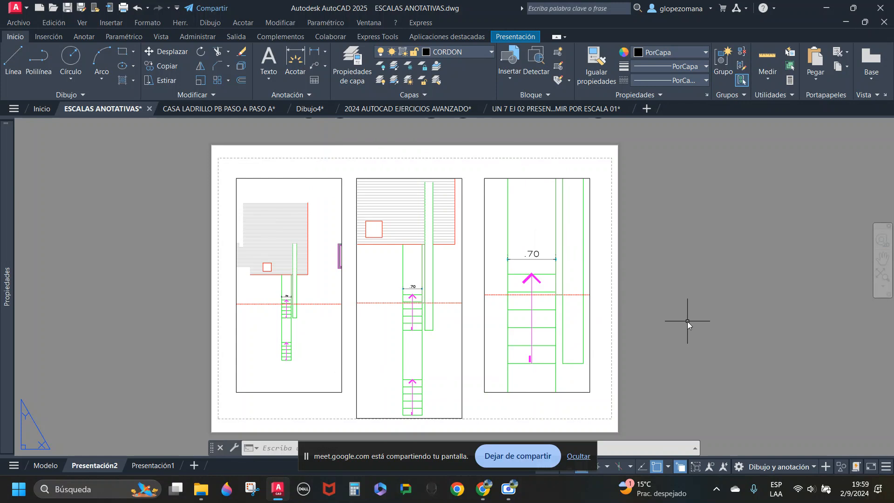
{"action": "type", "text": "COPIA Des"}
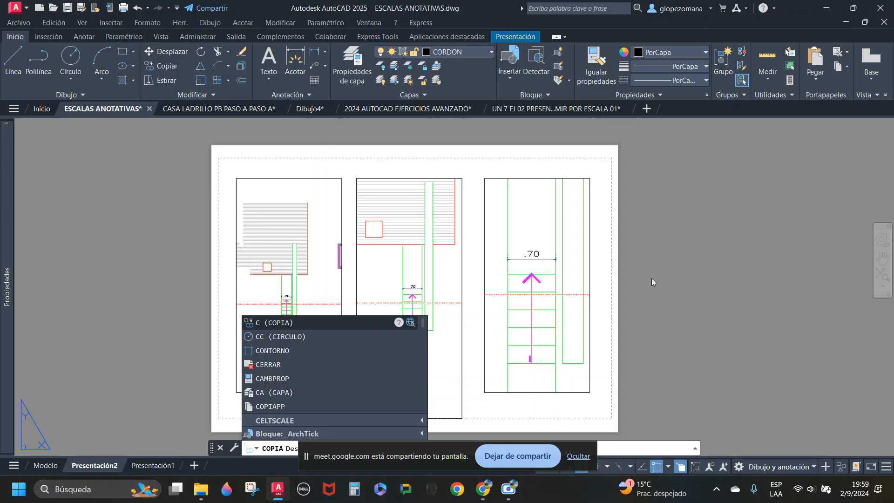
{"action": "key", "text": "Return"}
{"action": "key", "text": "Escape"}
{"action": "key", "text": "Return"}
{"action": "left_click", "coordinate": [672, 203]}
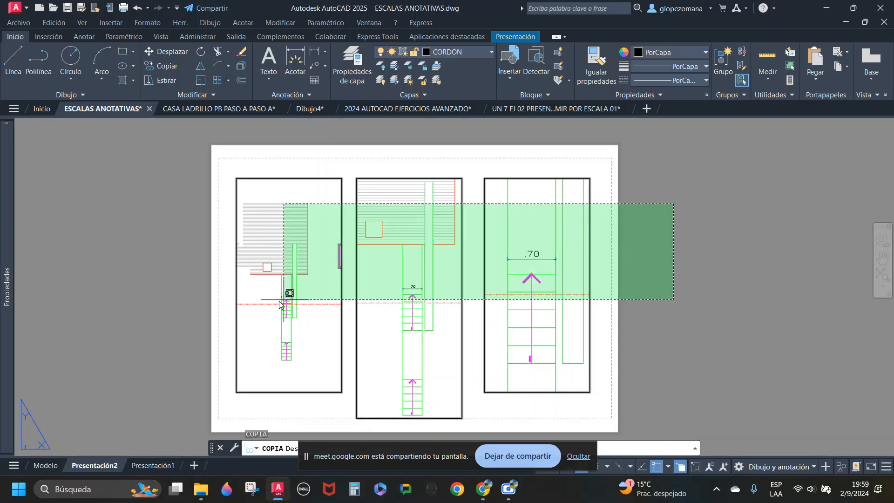
{"action": "key", "text": "Escape"}
{"action": "scroll", "coordinate": [284, 308], "scroll_direction": "up", "scroll_amount": 3}
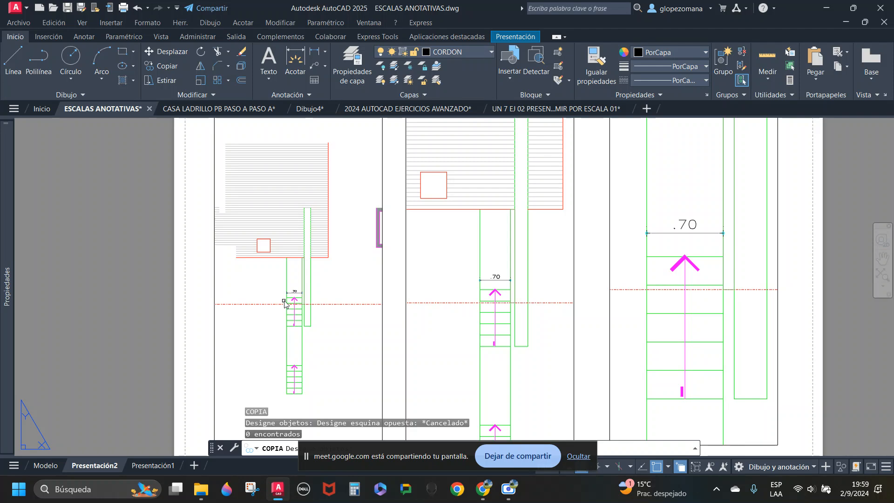
{"action": "scroll", "coordinate": [300, 302], "scroll_direction": "down", "scroll_amount": 3}
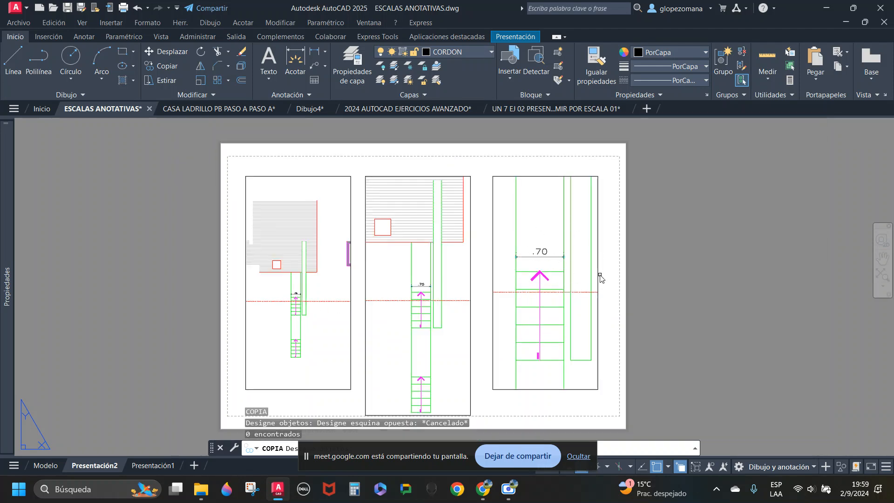
{"action": "key", "text": "Escape"}
{"action": "key", "text": "Escape"}
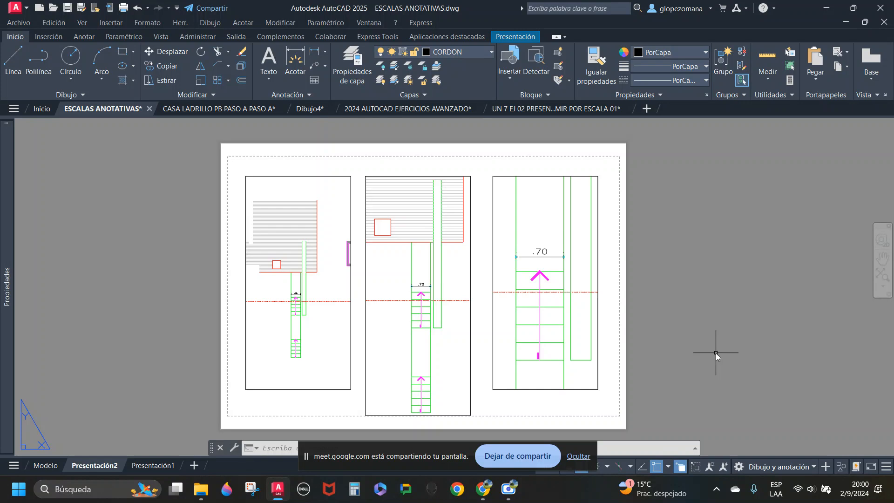
{"action": "scroll", "coordinate": [610, 272], "scroll_direction": "down", "scroll_amount": 4}
{"action": "scroll", "coordinate": [605, 270], "scroll_direction": "up", "scroll_amount": 3}
{"action": "scroll", "coordinate": [383, 193], "scroll_direction": "down", "scroll_amount": 1}
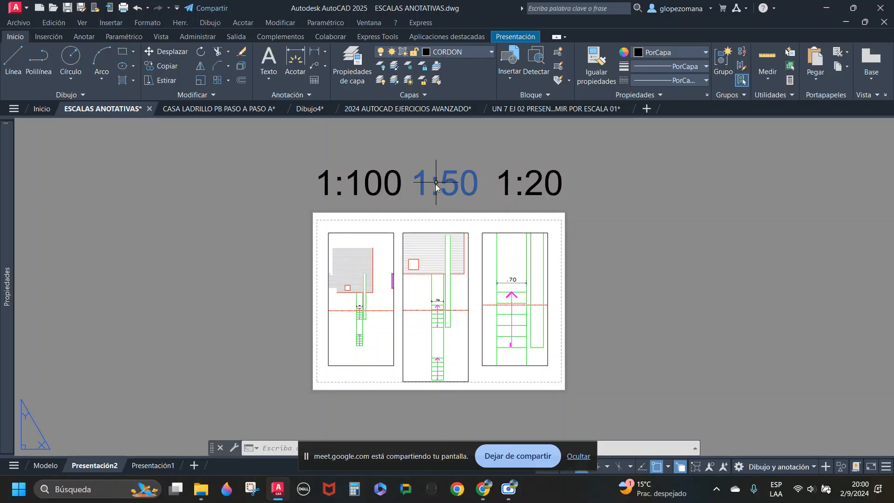
{"action": "scroll", "coordinate": [449, 305], "scroll_direction": "up", "scroll_amount": 2}
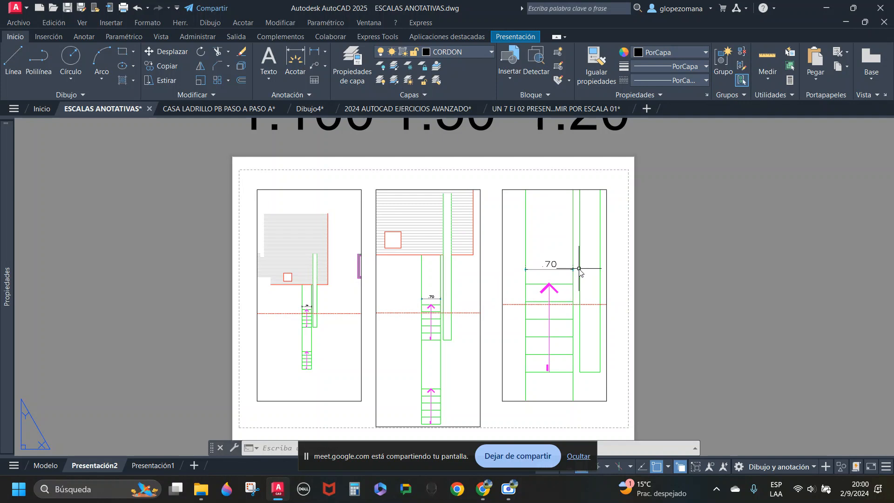
{"action": "key", "text": "ctrl+1"}
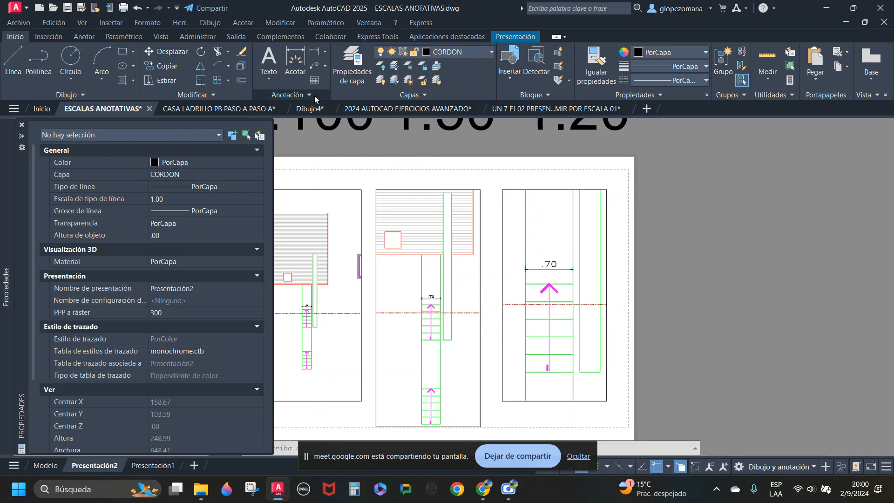
{"action": "left_click", "coordinate": [315, 96]}
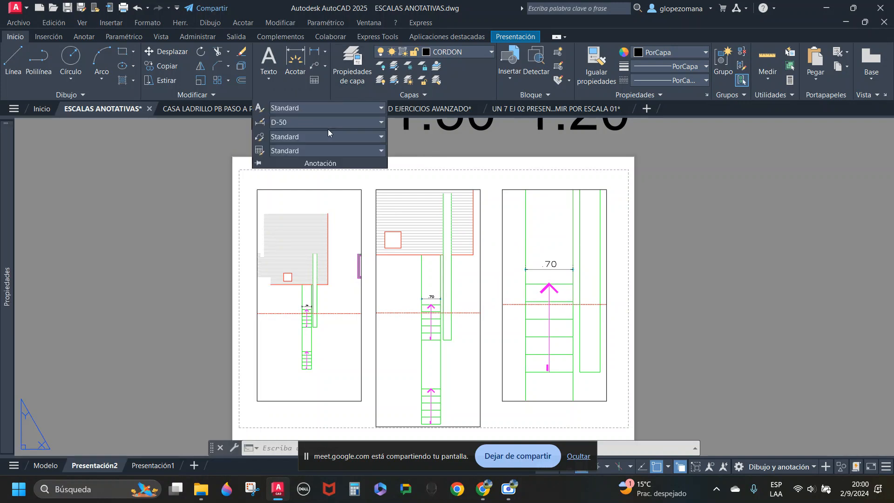
{"action": "key", "text": "Escape"}
{"action": "key", "text": "Escape"}
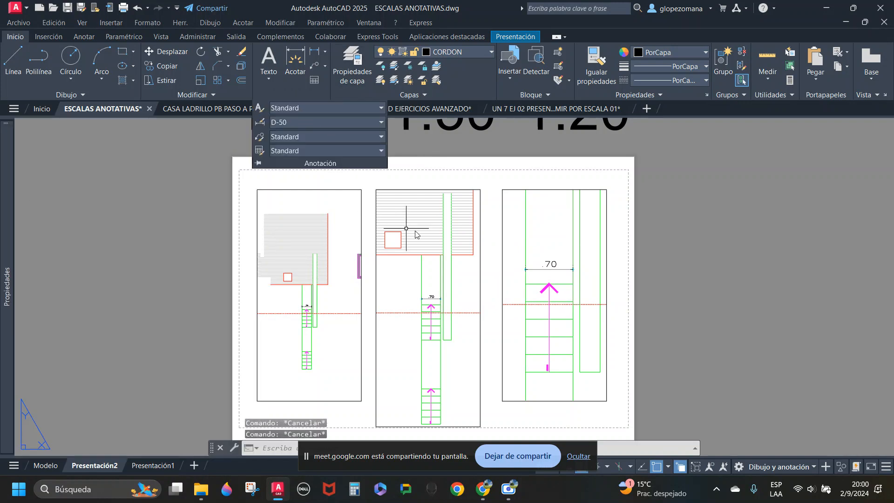
Step: Make the annotative dimension style COTAS MEDIANAS current
{"action": "scroll", "coordinate": [471, 225], "scroll_direction": "down", "scroll_amount": 2}
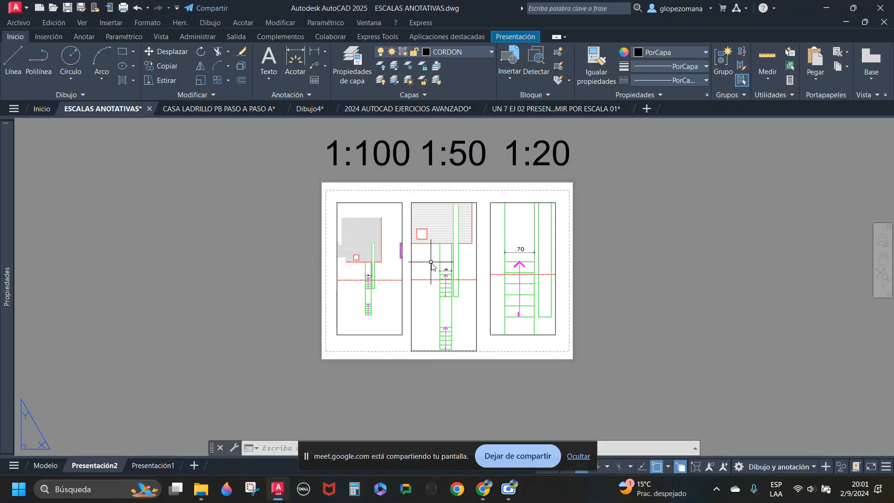
{"action": "middle_click_drag", "start_coordinate": [429, 268], "coordinate": [403, 301]}
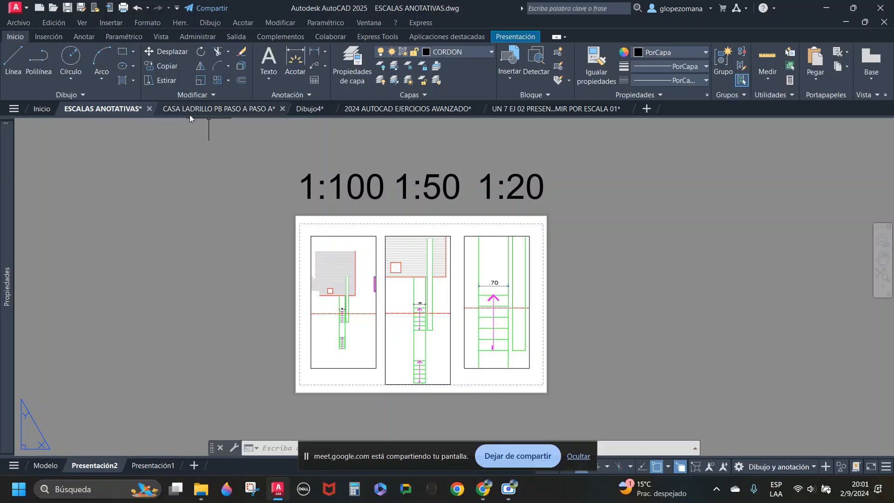
{"action": "left_click", "coordinate": [298, 96]}
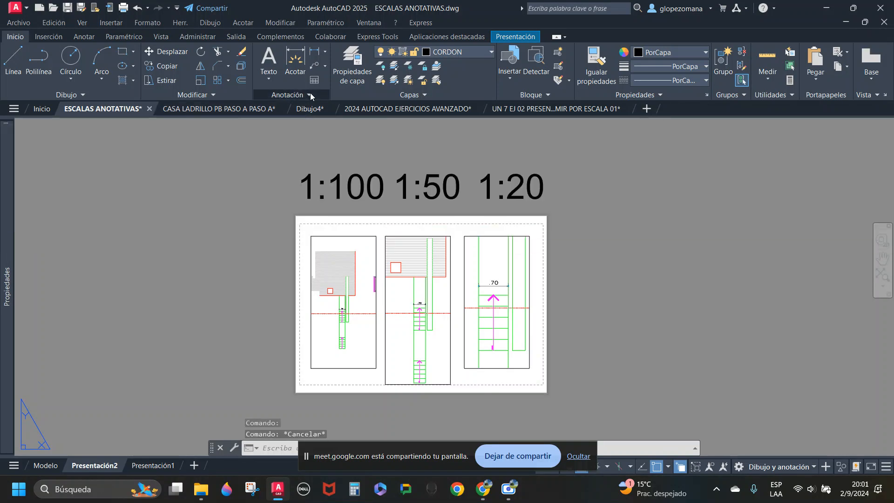
{"action": "left_click", "coordinate": [319, 122]}
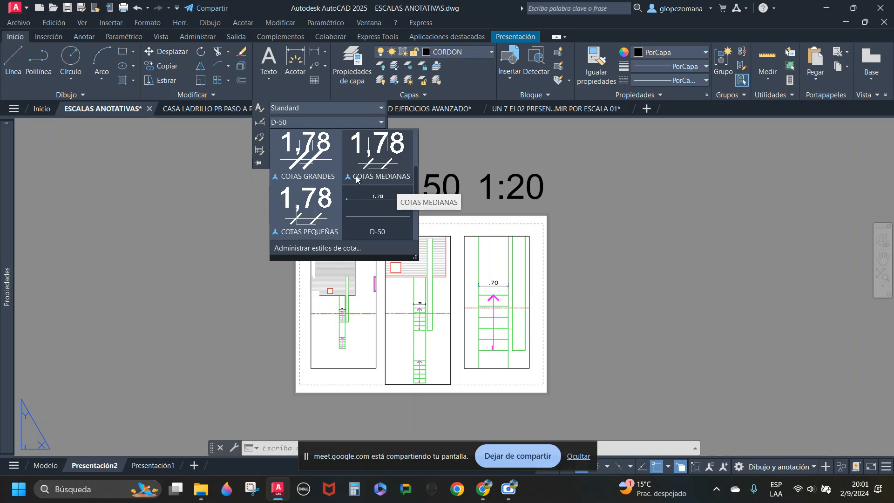
{"action": "left_click", "coordinate": [373, 159]}
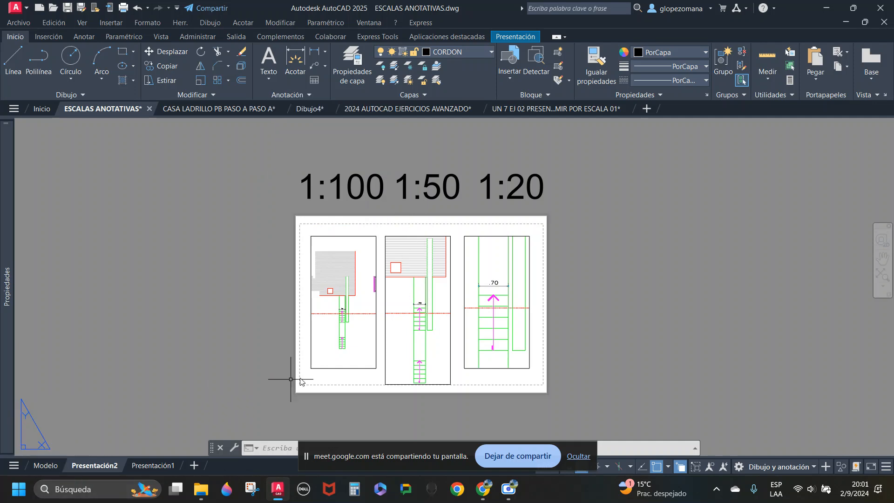
Step: Inside the 1:50 viewport, add a linear dimension across the stair width just above the existing one, and return to paper space
{"action": "scroll", "coordinate": [384, 343], "scroll_direction": "up", "scroll_amount": 2}
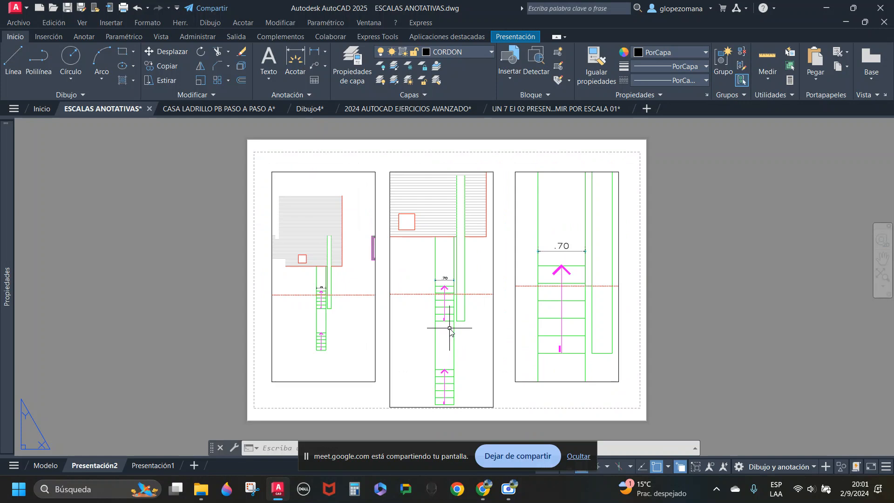
{"action": "scroll", "coordinate": [450, 307], "scroll_direction": "up", "scroll_amount": 3}
{"action": "double_click", "coordinate": [444, 273]}
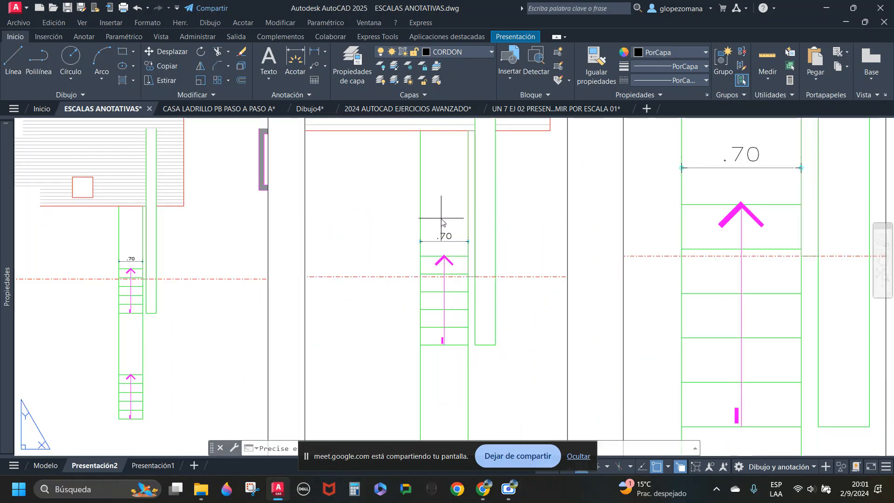
{"action": "left_click", "coordinate": [317, 52]}
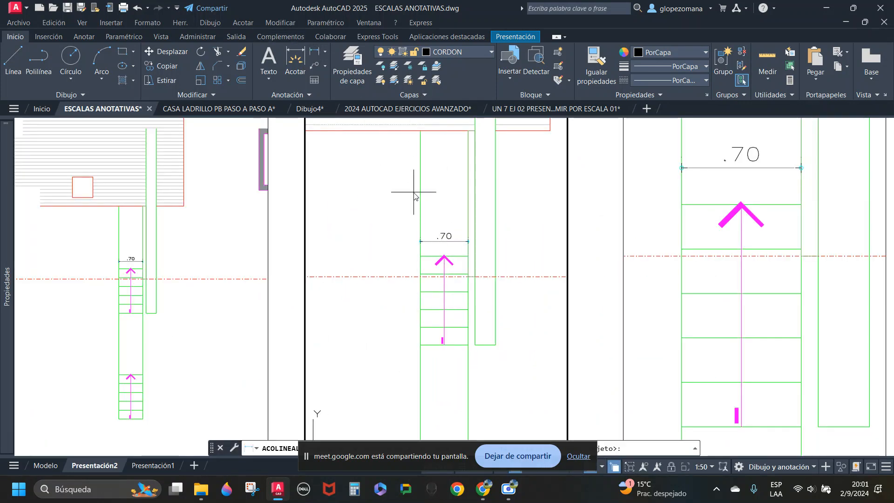
{"action": "left_click", "coordinate": [468, 223]}
{"action": "left_click", "coordinate": [468, 223]}
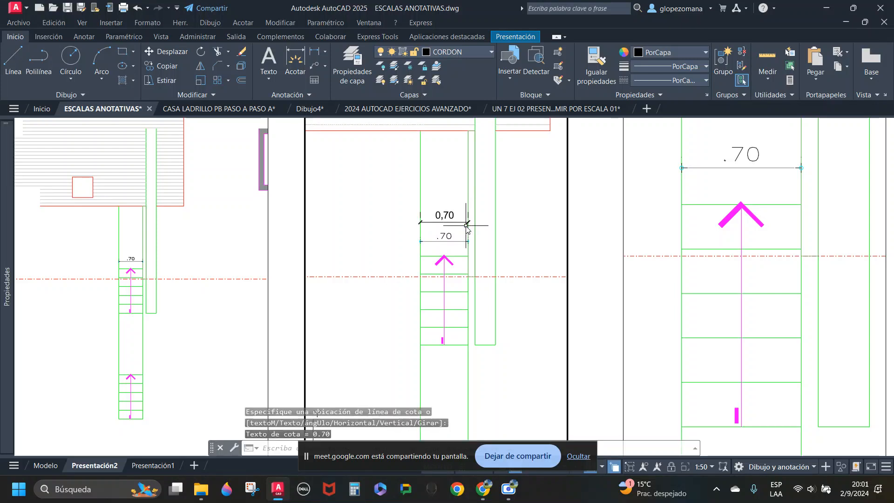
{"action": "key", "text": "Escape"}
{"action": "double_click", "coordinate": [581, 225]}
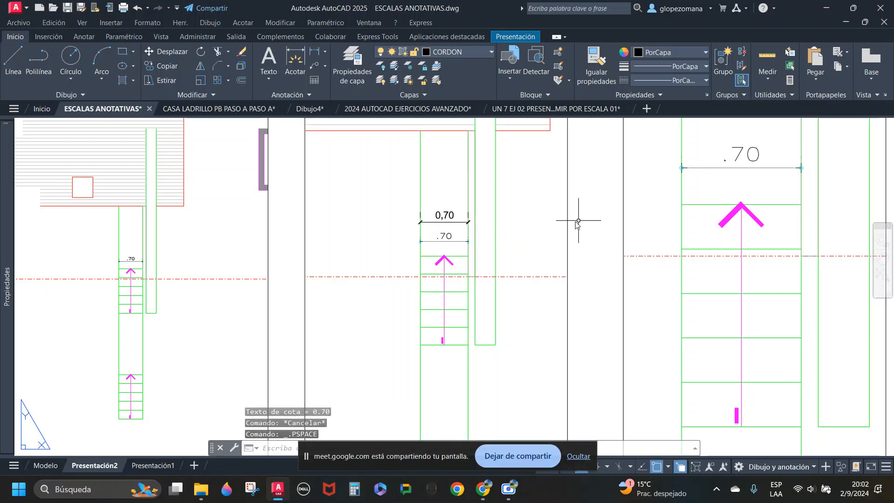
{"action": "middle_click_drag", "start_coordinate": [560, 233], "coordinate": [423, 296]}
{"action": "scroll", "coordinate": [579, 207], "scroll_direction": "down", "scroll_amount": 4}
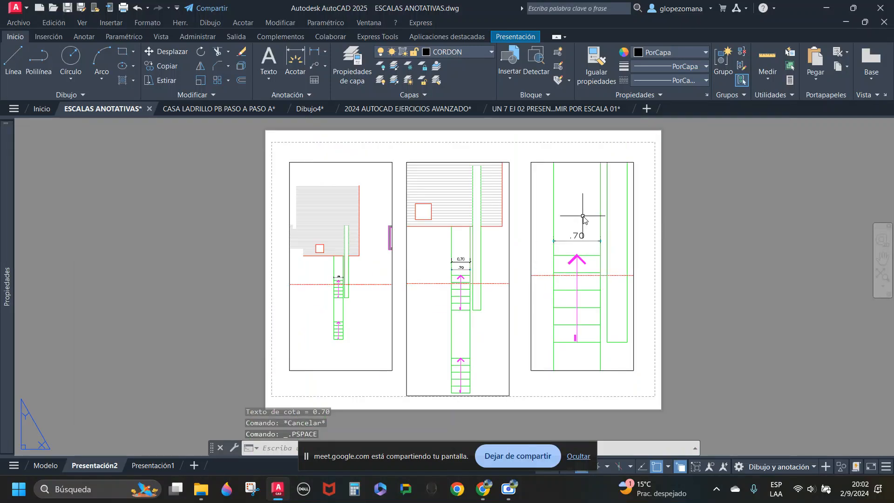
Step: Inside the 1:20 viewport, add a COTAS MEDIANAS linear dimension across the stair width above the existing one, and return to paper space
{"action": "middle_click_drag", "start_coordinate": [580, 208], "coordinate": [504, 278]}
{"action": "scroll", "coordinate": [503, 275], "scroll_direction": "up", "scroll_amount": 3}
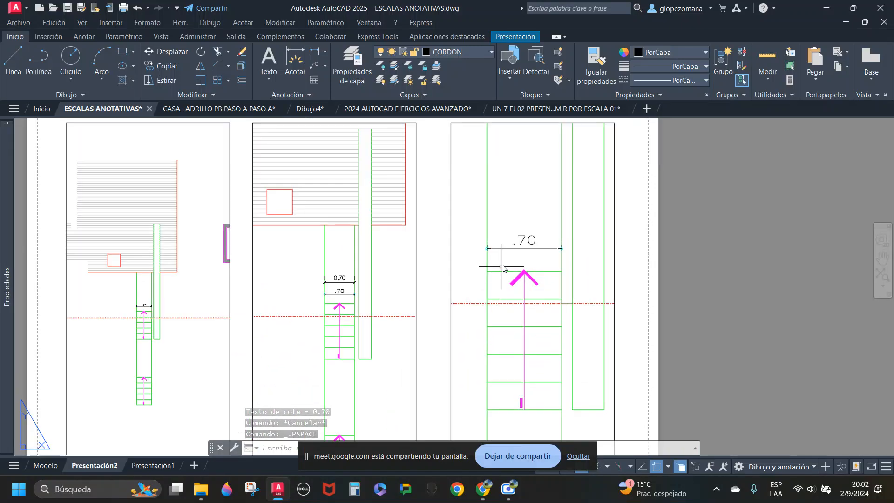
{"action": "double_click", "coordinate": [539, 198]}
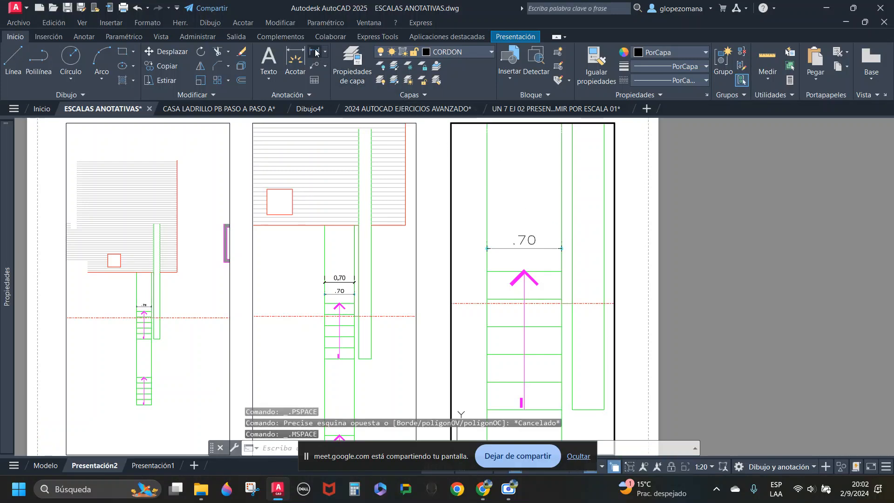
{"action": "key", "text": "Escape"}
{"action": "left_click", "coordinate": [306, 94]}
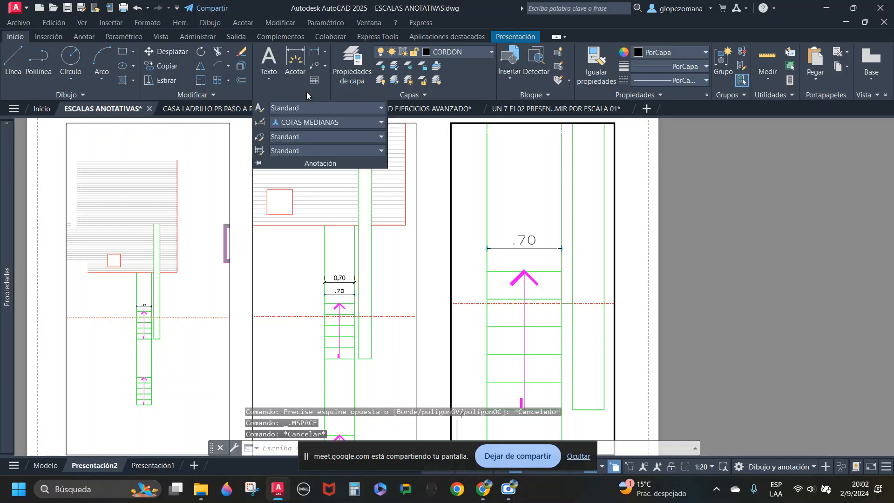
{"action": "left_click", "coordinate": [315, 51]}
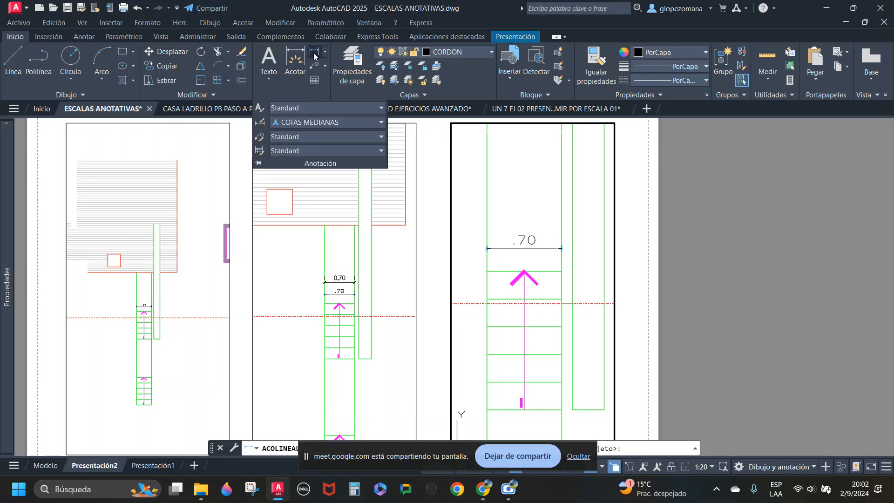
{"action": "left_click", "coordinate": [486, 219]}
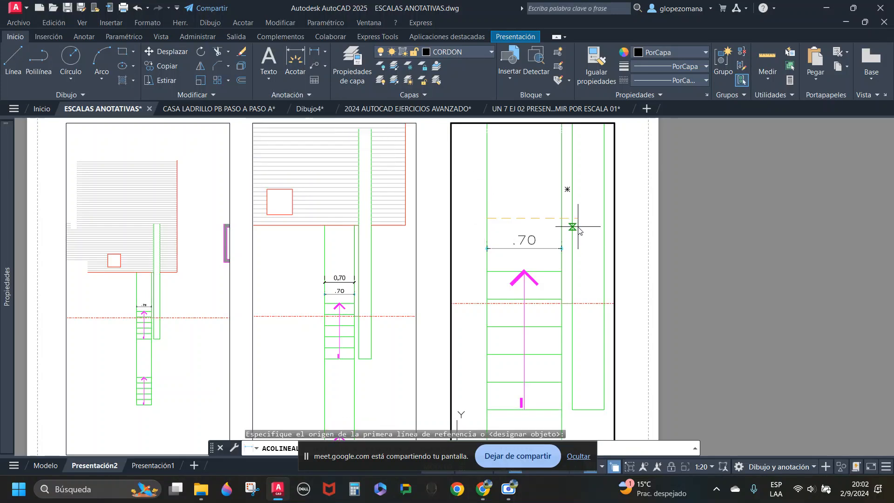
{"action": "left_click", "coordinate": [562, 219]}
{"action": "left_click", "coordinate": [545, 217]}
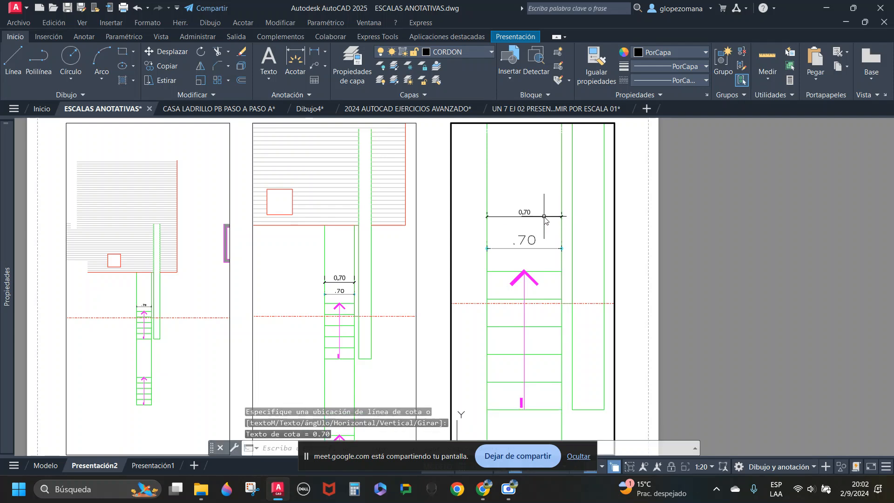
{"action": "double_click", "coordinate": [696, 223]}
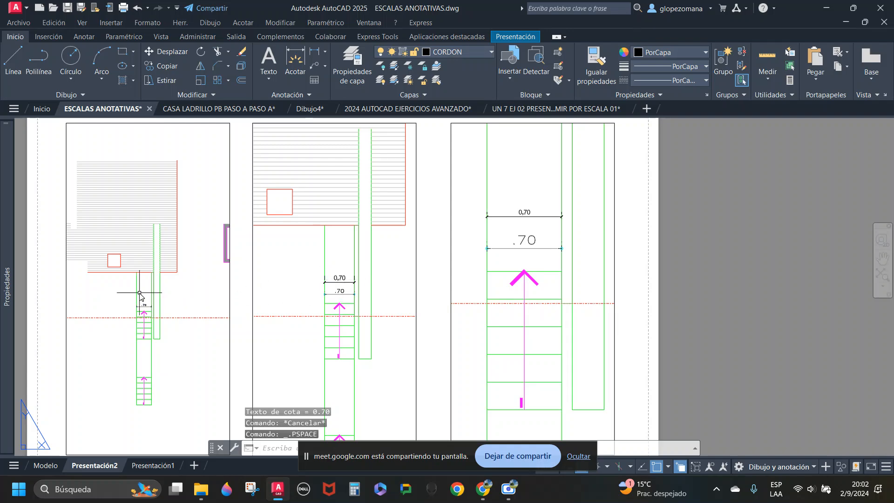
Step: Inside the 1:100 viewport, add an annotative linear dimension across the stair width at the upper flight, and return to paper space
{"action": "scroll", "coordinate": [143, 309], "scroll_direction": "up", "scroll_amount": 2}
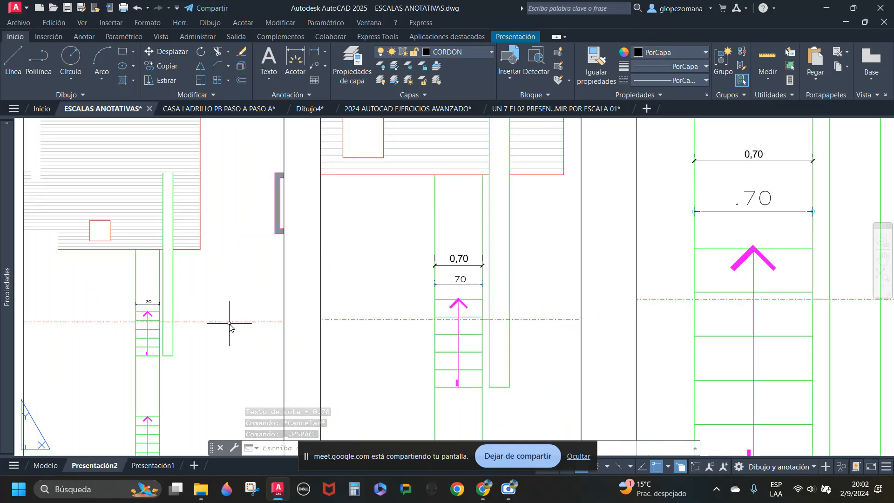
{"action": "scroll", "coordinate": [229, 320], "scroll_direction": "down", "scroll_amount": 4}
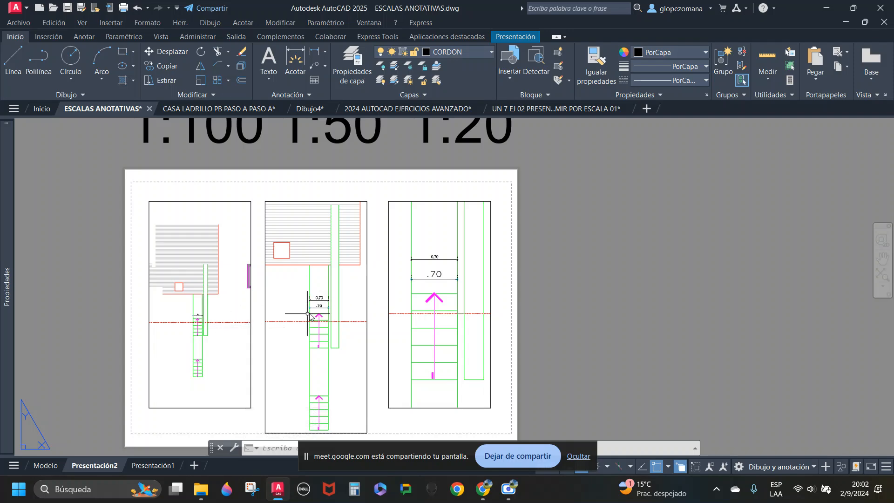
{"action": "scroll", "coordinate": [319, 300], "scroll_direction": "up", "scroll_amount": 3}
{"action": "scroll", "coordinate": [330, 305], "scroll_direction": "down", "scroll_amount": 2}
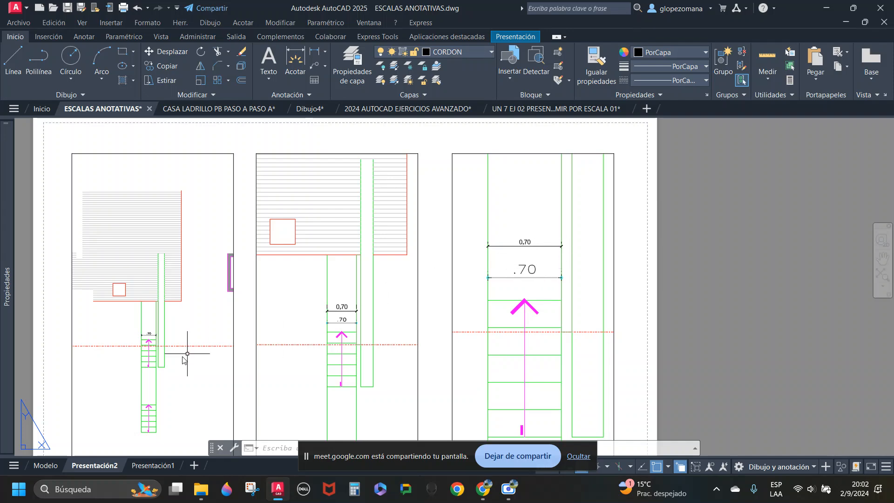
{"action": "scroll", "coordinate": [131, 345], "scroll_direction": "up", "scroll_amount": 2}
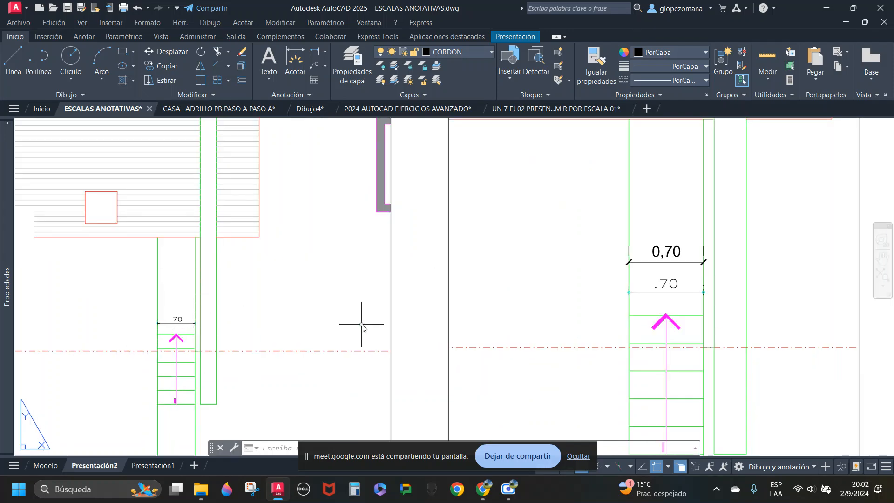
{"action": "middle_click_drag", "start_coordinate": [324, 313], "coordinate": [405, 309]}
{"action": "double_click", "coordinate": [207, 294]}
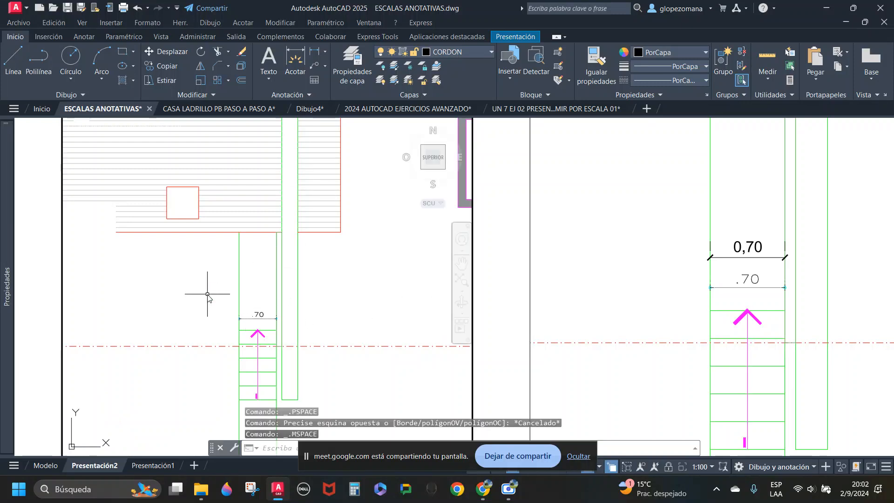
{"action": "left_click", "coordinate": [239, 309]}
{"action": "left_click", "coordinate": [276, 316]}
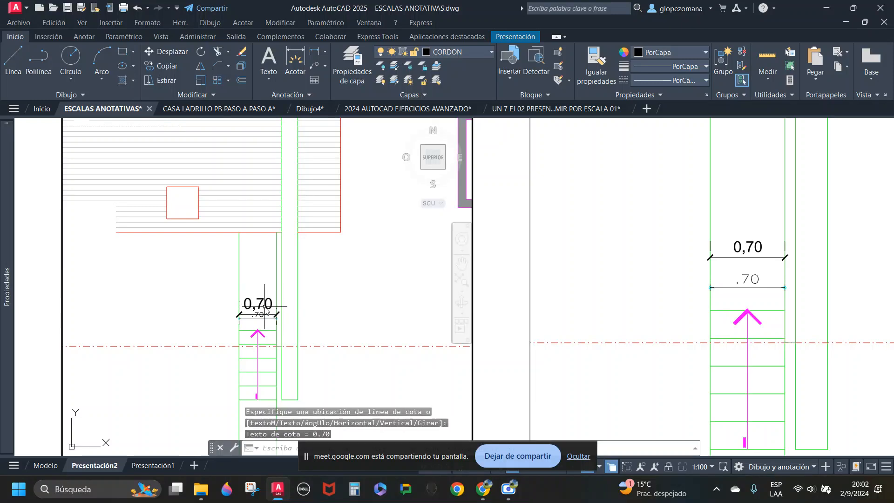
{"action": "key", "text": "Escape"}
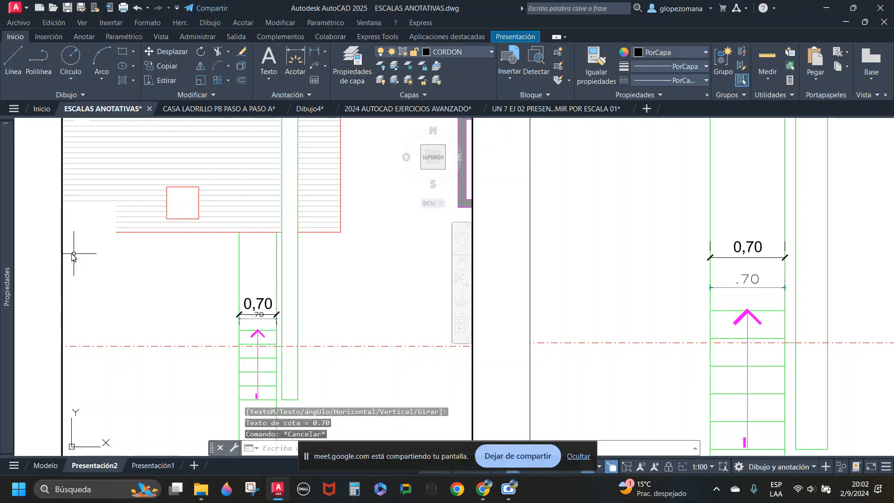
{"action": "double_click", "coordinate": [39, 245]}
Step: Move the annotative stair dimension in the 1:100 viewport up about 0.15 to clear the non-annotative one, and return to paper space
{"action": "scroll", "coordinate": [316, 326], "scroll_direction": "down", "scroll_amount": 4}
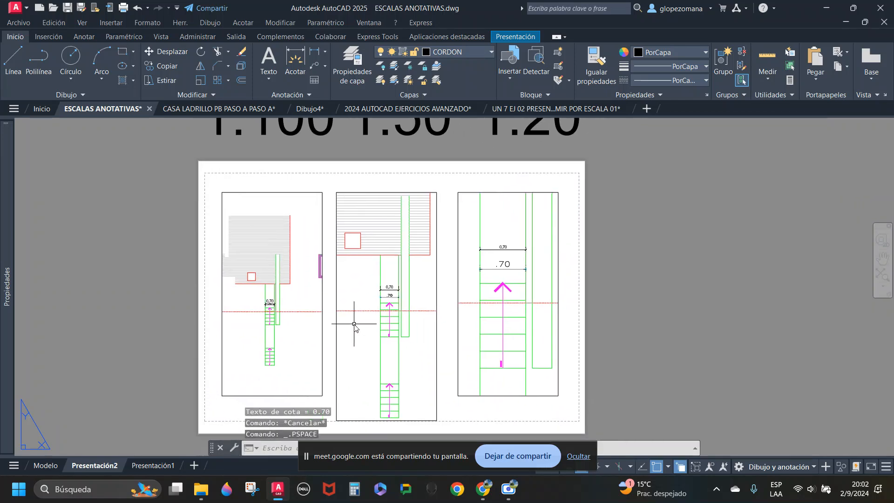
{"action": "scroll", "coordinate": [305, 307], "scroll_direction": "up", "scroll_amount": 3}
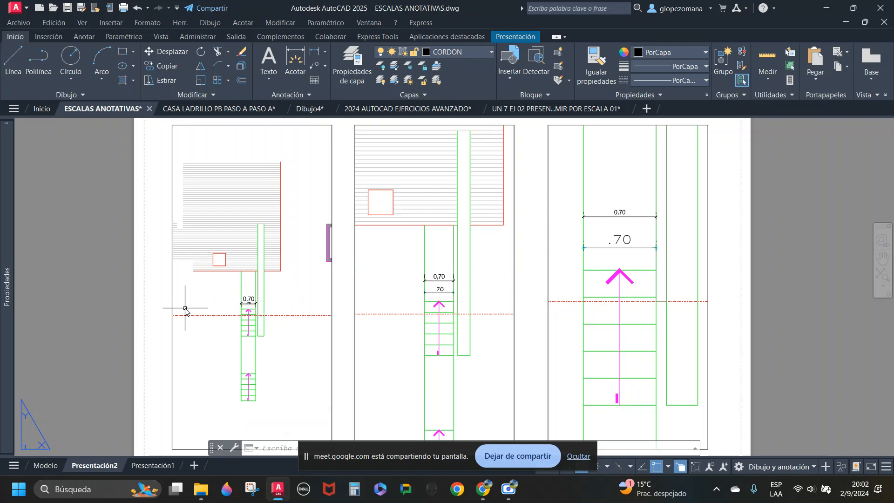
{"action": "scroll", "coordinate": [185, 311], "scroll_direction": "up", "scroll_amount": 2}
{"action": "double_click", "coordinate": [205, 306]}
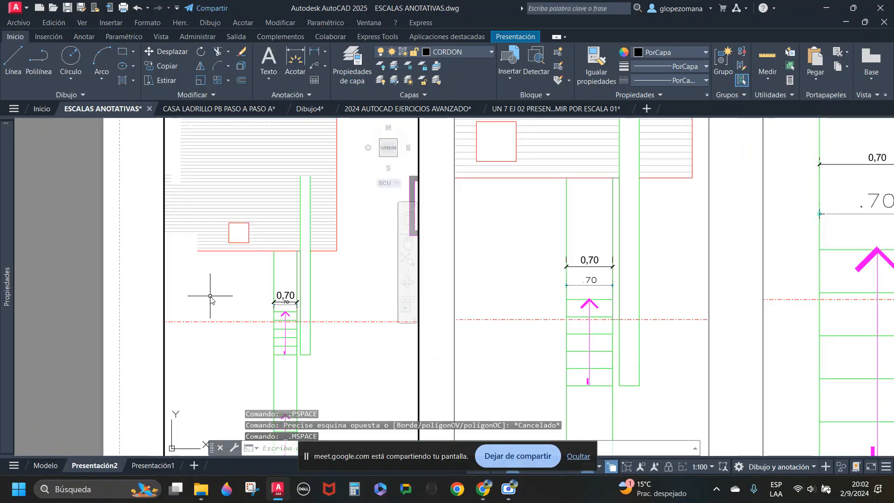
{"action": "left_click", "coordinate": [288, 298]}
{"action": "type", "text": "m"}
{"action": "key", "text": "Return"}
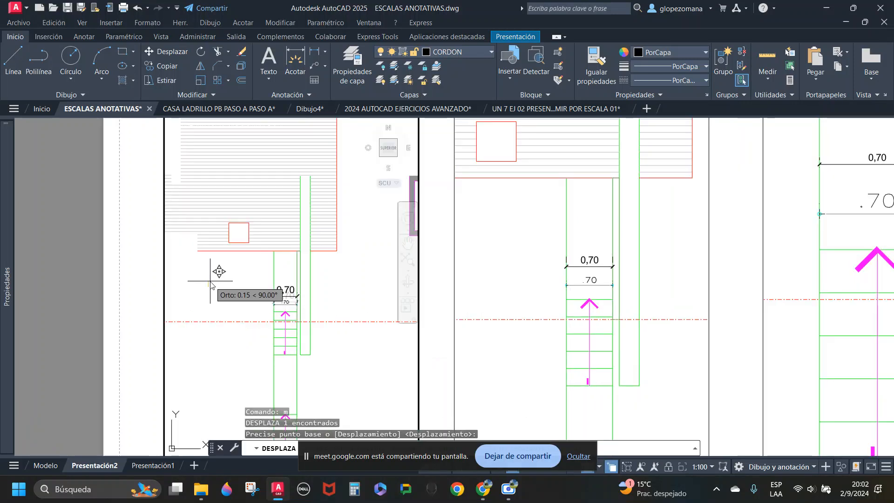
{"action": "left_click", "coordinate": [210, 280]}
{"action": "key", "text": "Escape"}
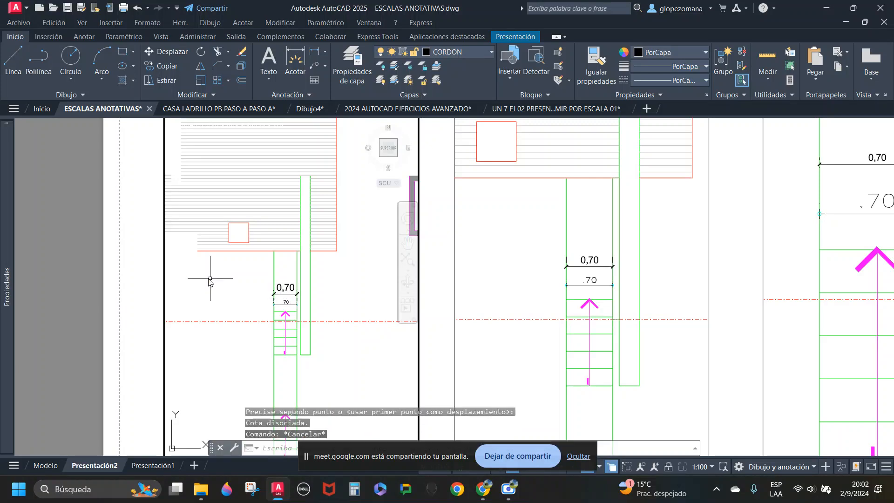
{"action": "double_click", "coordinate": [133, 261]}
{"action": "key", "text": "Escape"}
Step: Copy the three viewports horizontally to the empty area right of the sheet
{"action": "scroll", "coordinate": [308, 305], "scroll_direction": "down", "scroll_amount": 5}
{"action": "left_click", "coordinate": [535, 241]}
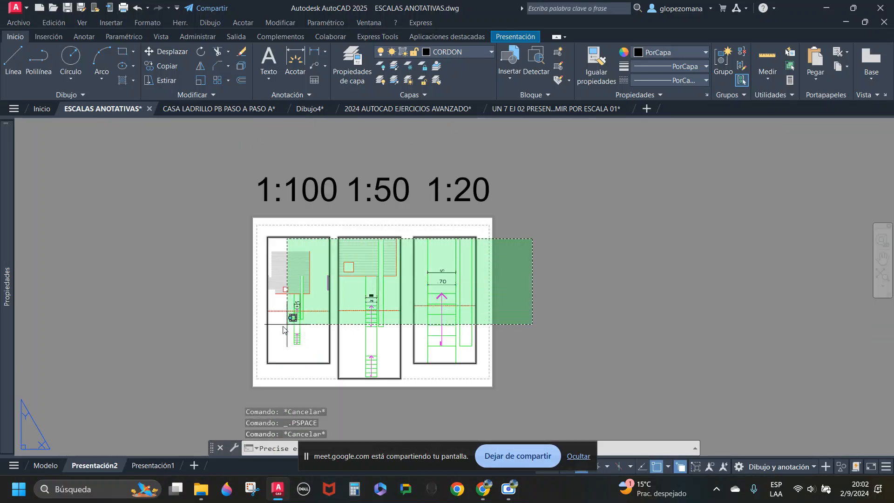
{"action": "left_click", "coordinate": [280, 329]}
{"action": "type", "text": "co"}
{"action": "key", "text": "space"}
{"action": "left_click", "coordinate": [283, 324]}
{"action": "left_click", "coordinate": [512, 324]}
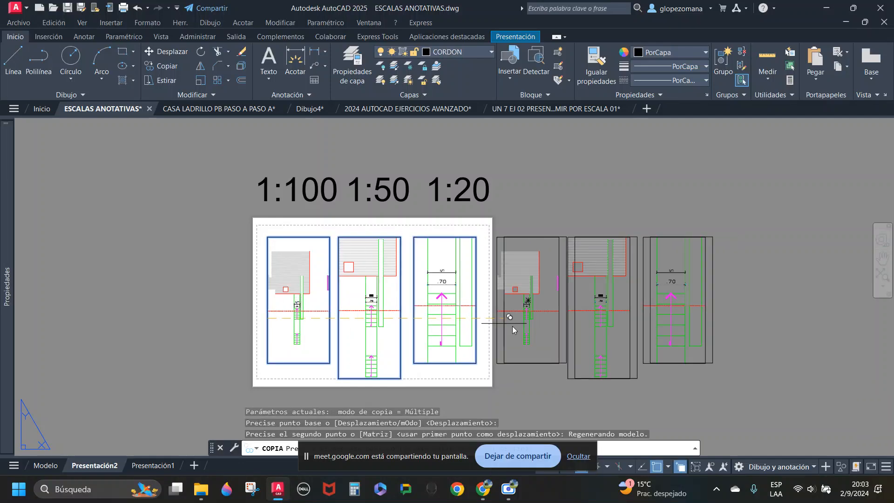
{"action": "middle_click_drag", "start_coordinate": [569, 337], "coordinate": [496, 323]}
{"action": "key", "text": "Escape"}
Step: Draw a horizontal reference line from the non-annotative dimension in the copied 1:100 viewport across the other two copies
{"action": "scroll", "coordinate": [498, 312], "scroll_direction": "up", "scroll_amount": 2}
{"action": "type", "text": "l"}
{"action": "key", "text": "space"}
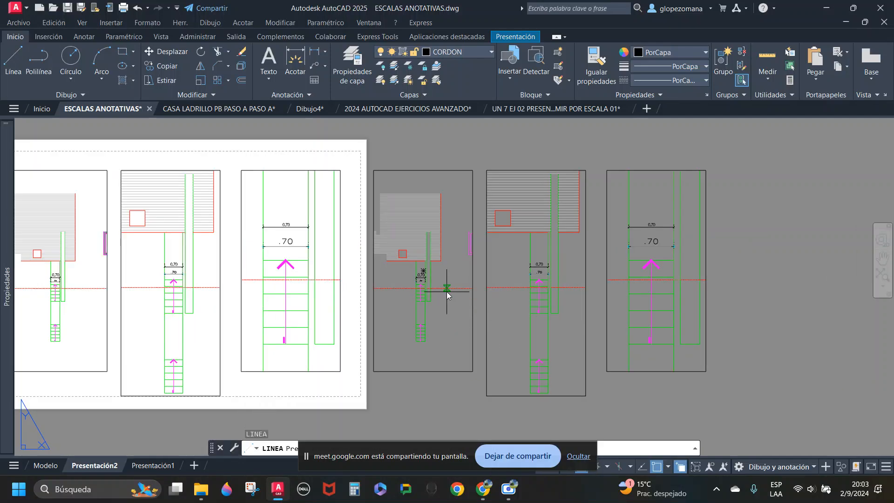
{"action": "scroll", "coordinate": [355, 255], "scroll_direction": "up", "scroll_amount": 5}
{"action": "scroll", "coordinate": [325, 255], "scroll_direction": "down", "scroll_amount": 5}
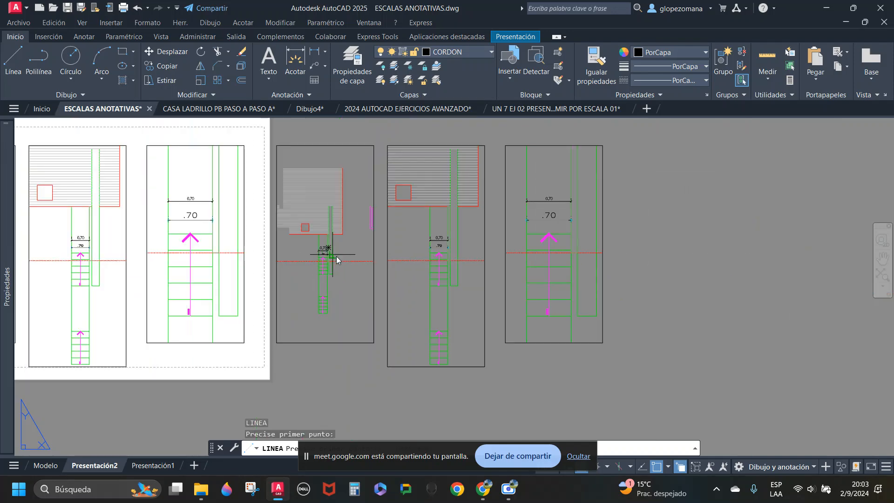
{"action": "left_click", "coordinate": [325, 254]}
{"action": "left_click", "coordinate": [697, 269]}
{"action": "key", "text": "Escape"}
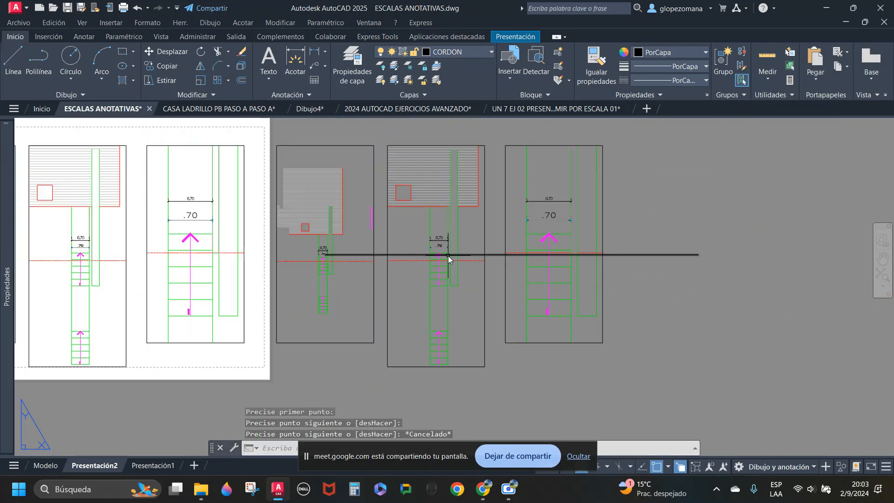
Step: Move the copied 1:50 viewport vertically to align its non-annotative stair dimension with the reference line
{"action": "type", "text": "m"}
{"action": "key", "text": "space"}
{"action": "scroll", "coordinate": [468, 231], "scroll_direction": "up", "scroll_amount": 3}
{"action": "left_click", "coordinate": [512, 222]}
{"action": "left_click", "coordinate": [481, 251]}
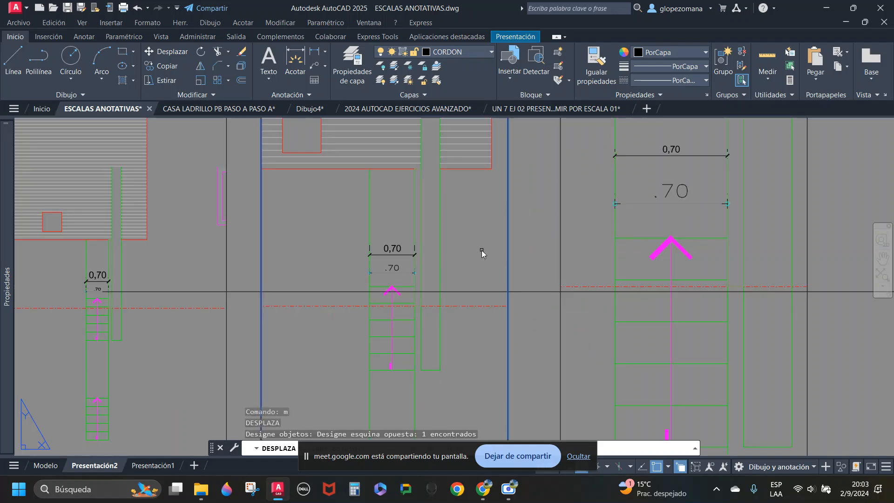
{"action": "scroll", "coordinate": [373, 273], "scroll_direction": "up", "scroll_amount": 2}
{"action": "key", "text": "Return"}
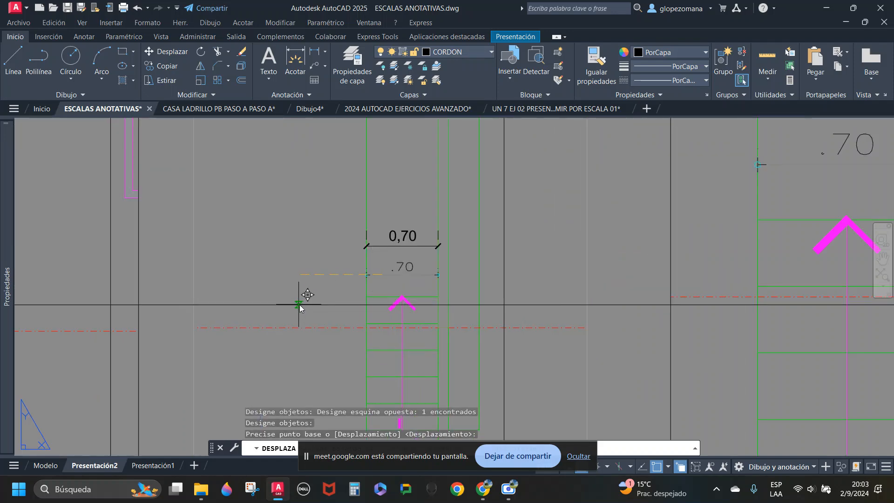
{"action": "scroll", "coordinate": [404, 305], "scroll_direction": "down", "scroll_amount": 3}
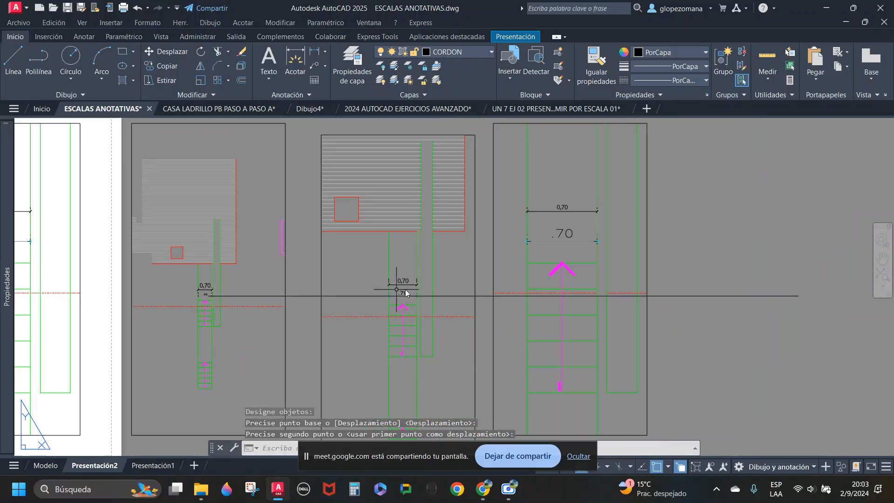
Step: Move the copied 1:50 viewport horizontally left, closer to the copied 1:100 viewport
{"action": "left_click", "coordinate": [331, 297]}
{"action": "left_click", "coordinate": [303, 273]}
{"action": "key", "text": "Return"}
{"action": "left_click", "coordinate": [753, 243]}
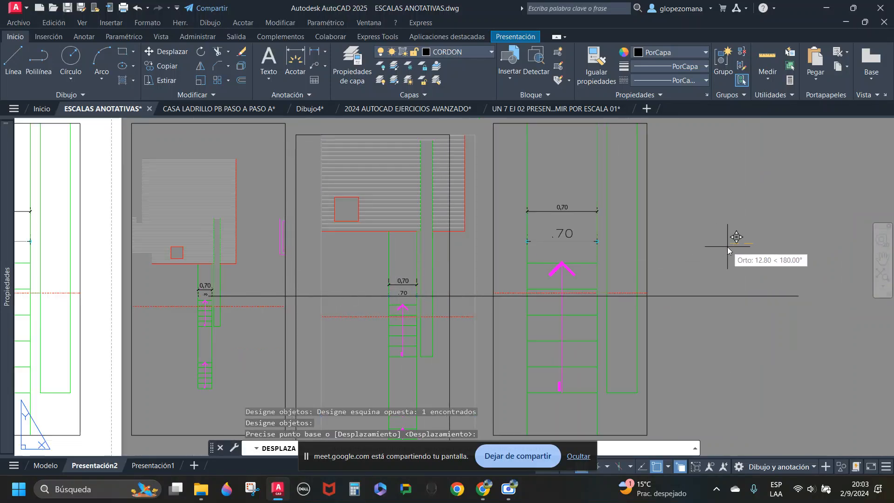
{"action": "left_click", "coordinate": [542, 243]}
Step: Move the copied 1:20 viewport down to align its non-annotative stair dimension with the reference line
{"action": "scroll", "coordinate": [539, 269], "scroll_direction": "up", "scroll_amount": 1}
{"action": "left_click", "coordinate": [536, 313]}
{"action": "scroll", "coordinate": [540, 316], "scroll_direction": "down", "scroll_amount": 2}
{"action": "key", "text": "Escape"}
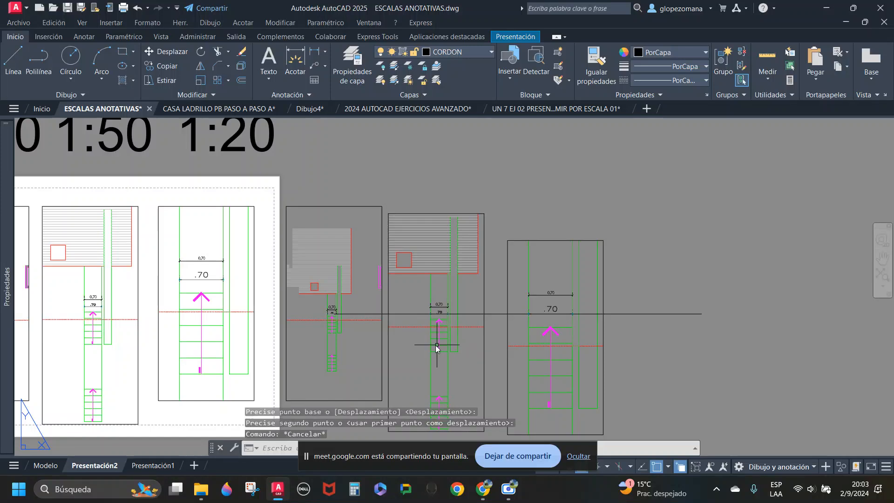
{"action": "scroll", "coordinate": [415, 304], "scroll_direction": "up", "scroll_amount": 4}
{"action": "key", "text": "Escape"}
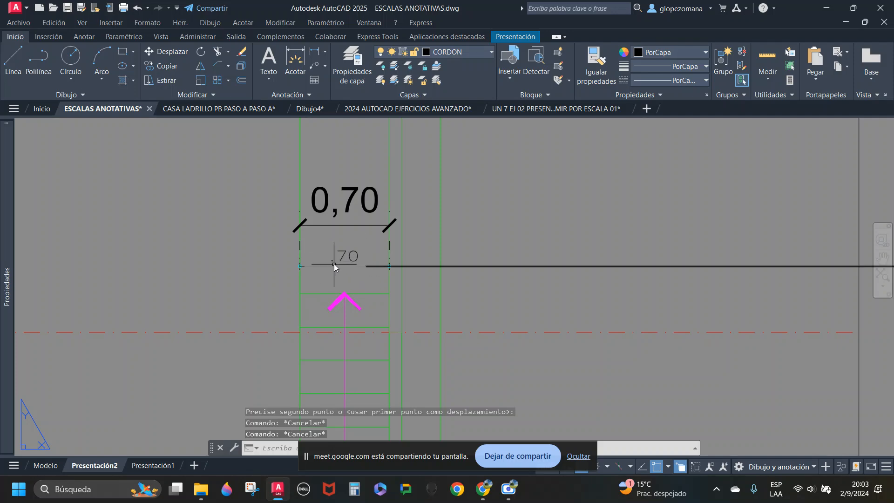
Step: Move all six viewports and the reference line horizontally left, placing the three aligned copies on the sheet
{"action": "scroll", "coordinate": [360, 263], "scroll_direction": "down", "scroll_amount": 8}
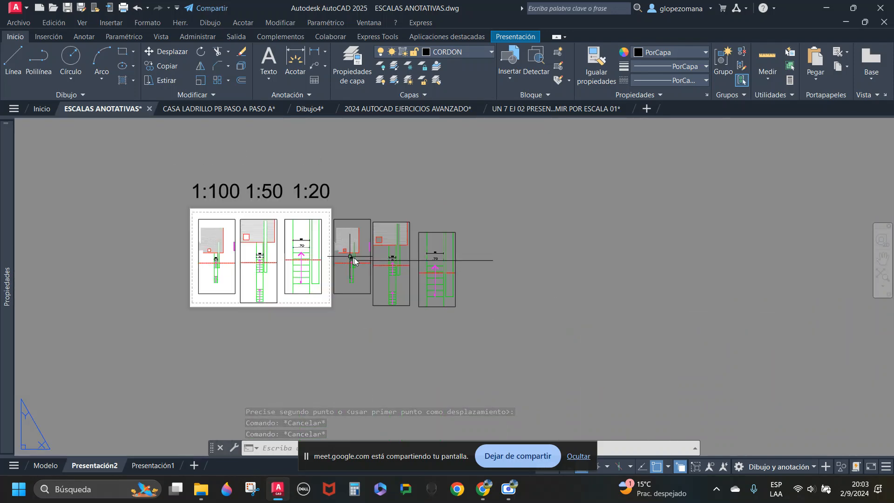
{"action": "left_click", "coordinate": [183, 208]}
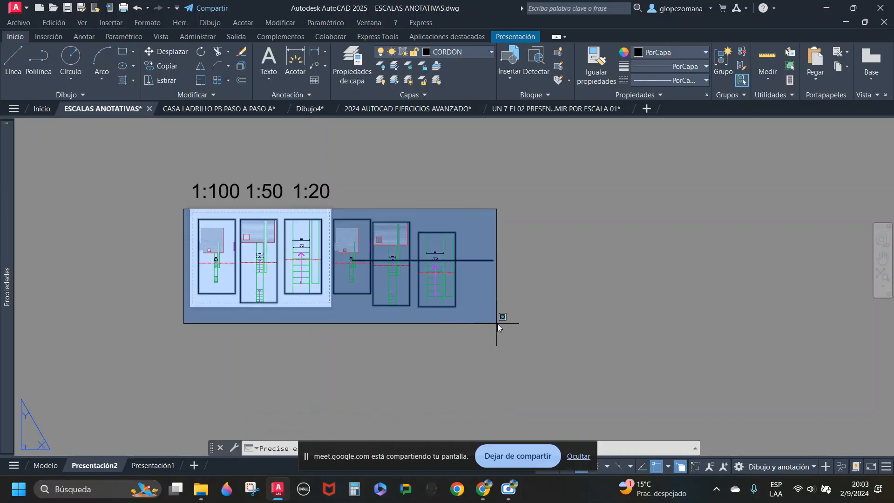
{"action": "left_click", "coordinate": [524, 322]}
{"action": "type", "text": "d"}
{"action": "key", "text": "Return"}
{"action": "left_click", "coordinate": [426, 336]}
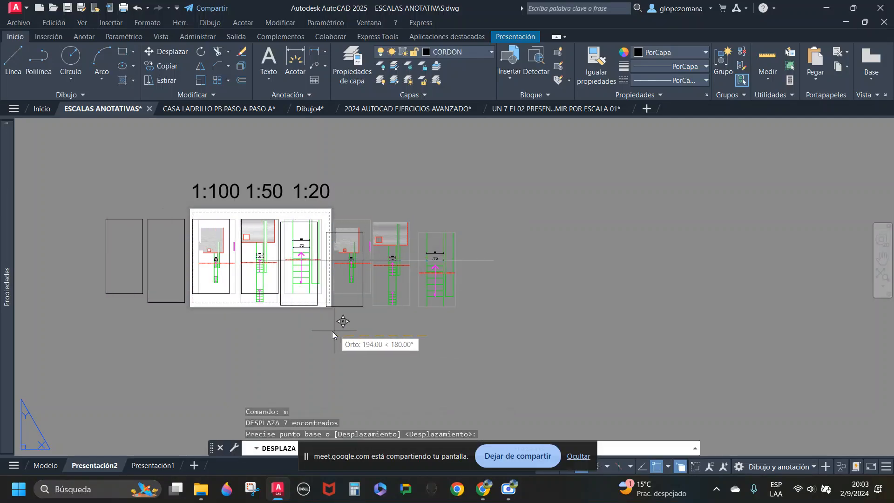
{"action": "left_click", "coordinate": [300, 331]}
{"action": "scroll", "coordinate": [310, 268], "scroll_direction": "up", "scroll_amount": 7}
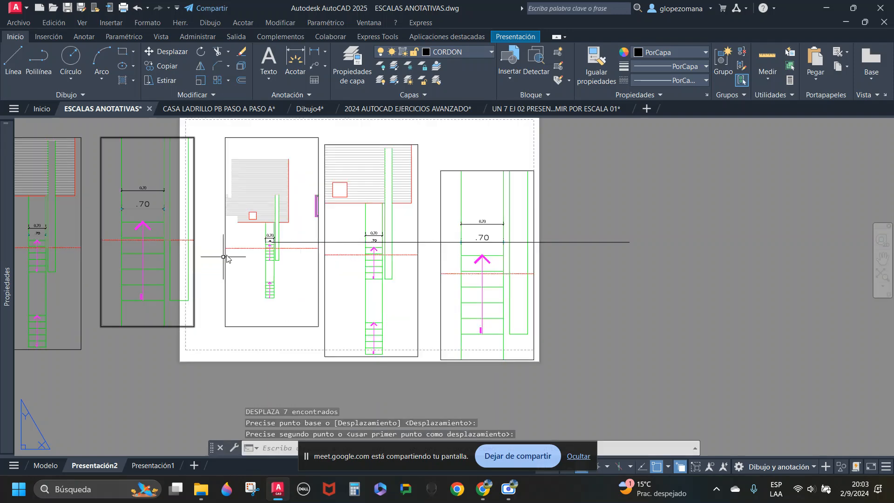
{"action": "scroll", "coordinate": [261, 254], "scroll_direction": "up", "scroll_amount": 8}
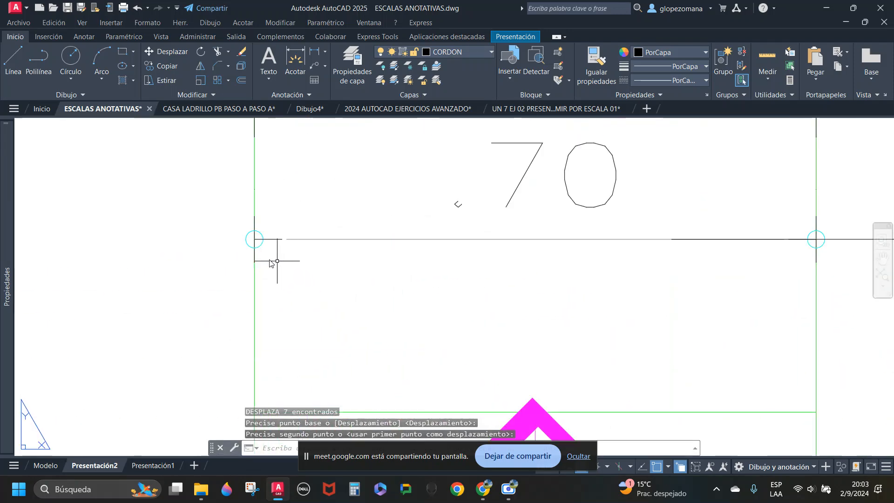
Step: Erase the horizontal reference line crossing the three aligned viewports on the sheet
{"action": "scroll", "coordinate": [293, 247], "scroll_direction": "down", "scroll_amount": 2}
{"action": "scroll", "coordinate": [294, 261], "scroll_direction": "down", "scroll_amount": 2}
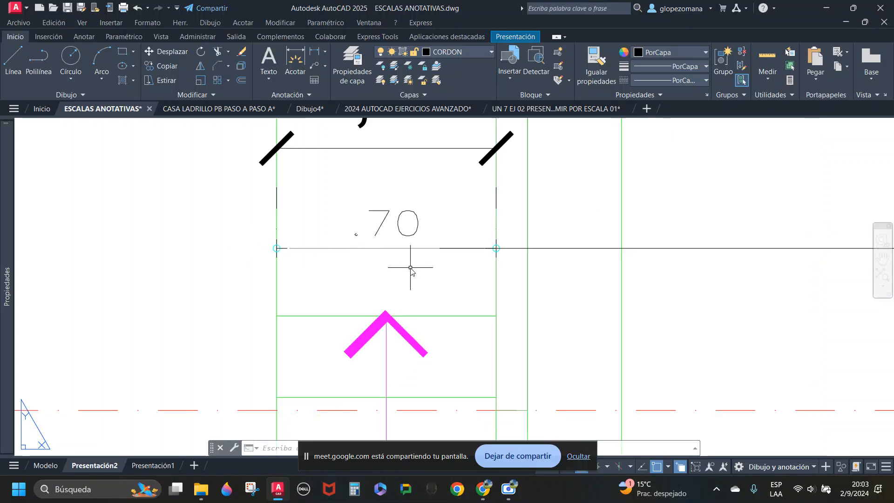
{"action": "scroll", "coordinate": [410, 269], "scroll_direction": "down", "scroll_amount": 2}
{"action": "middle_click_drag", "start_coordinate": [479, 265], "coordinate": [433, 267]}
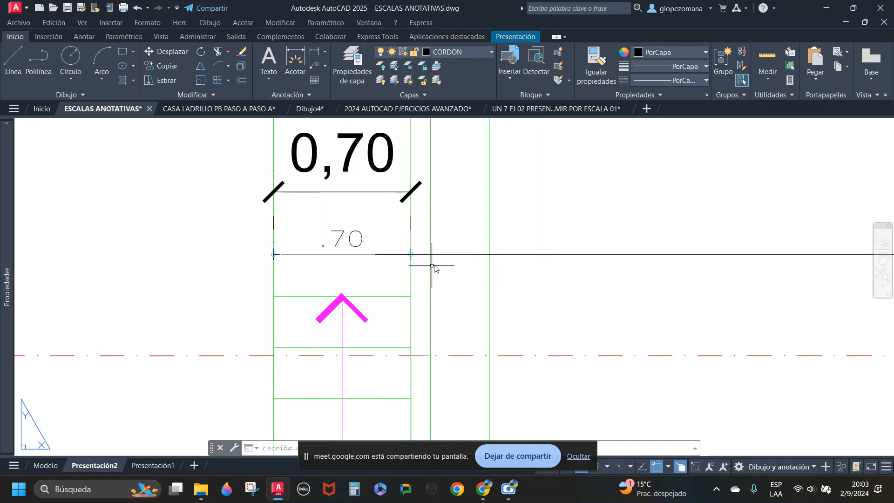
{"action": "left_click", "coordinate": [454, 255]}
{"action": "type", "text": "e"}
{"action": "key", "text": "Return"}
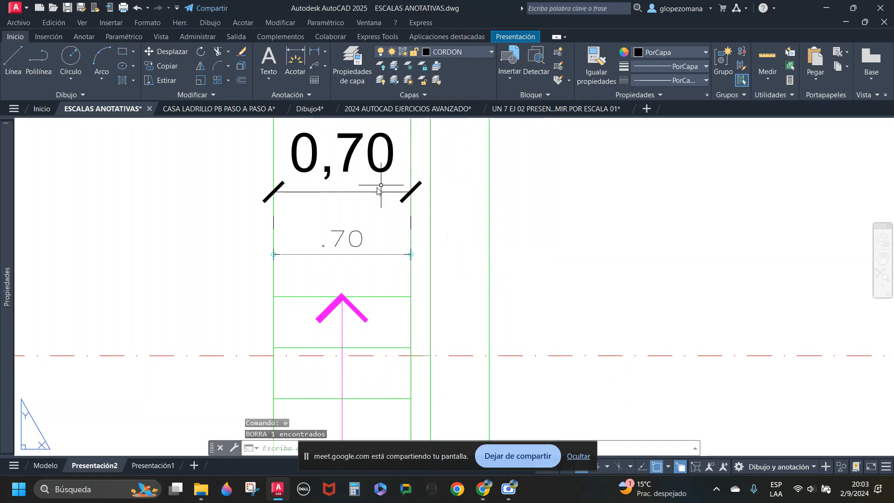
Step: Draw a horizontal line from the 1:100 viewport's non-annotative stair dimension across the 1:50 dimension to just past the 1:20 one
{"action": "scroll", "coordinate": [407, 205], "scroll_direction": "down", "scroll_amount": 3}
{"action": "scroll", "coordinate": [411, 239], "scroll_direction": "up", "scroll_amount": 2}
{"action": "type", "text": "l"}
{"action": "key", "text": "Return"}
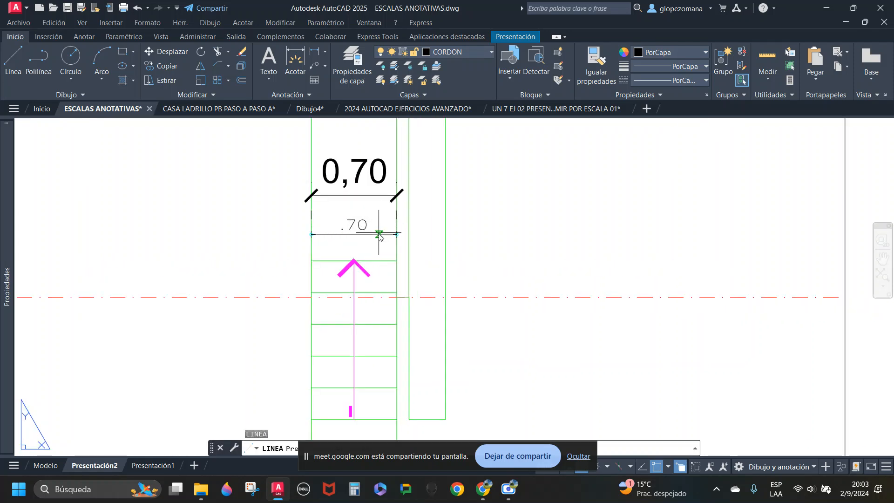
{"action": "scroll", "coordinate": [376, 234], "scroll_direction": "up", "scroll_amount": 2}
{"action": "scroll", "coordinate": [455, 257], "scroll_direction": "down", "scroll_amount": 4}
{"action": "scroll", "coordinate": [375, 285], "scroll_direction": "up", "scroll_amount": 3}
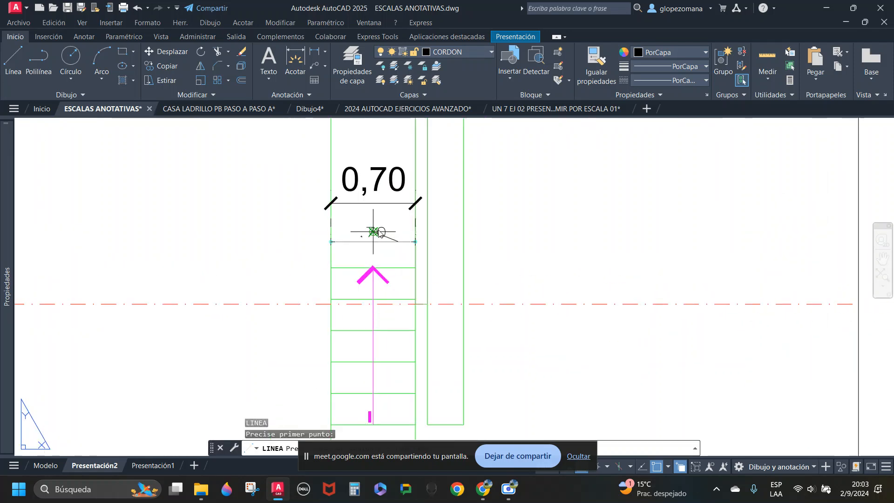
{"action": "scroll", "coordinate": [493, 283], "scroll_direction": "down", "scroll_amount": 2}
{"action": "scroll", "coordinate": [599, 290], "scroll_direction": "up", "scroll_amount": 3}
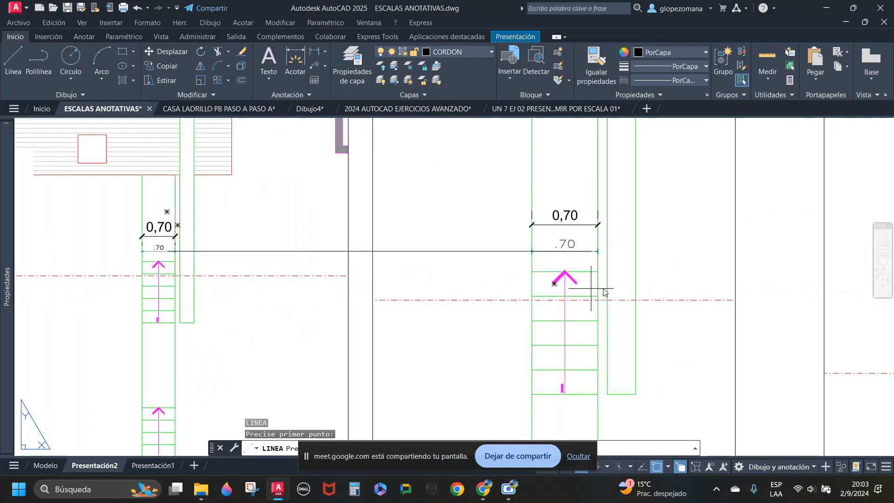
{"action": "scroll", "coordinate": [649, 256], "scroll_direction": "down", "scroll_amount": 4}
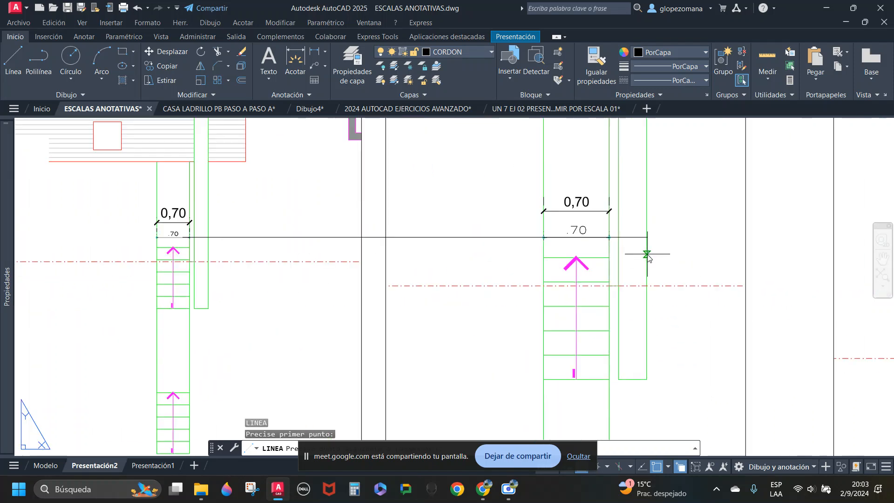
{"action": "scroll", "coordinate": [648, 257], "scroll_direction": "down", "scroll_amount": 2}
{"action": "scroll", "coordinate": [726, 261], "scroll_direction": "up", "scroll_amount": 4}
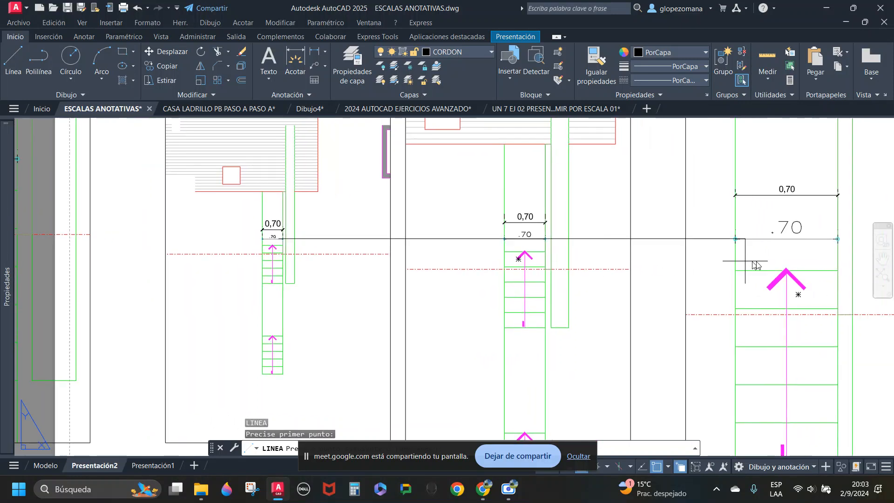
{"action": "left_click", "coordinate": [810, 243]}
{"action": "key", "text": "Escape"}
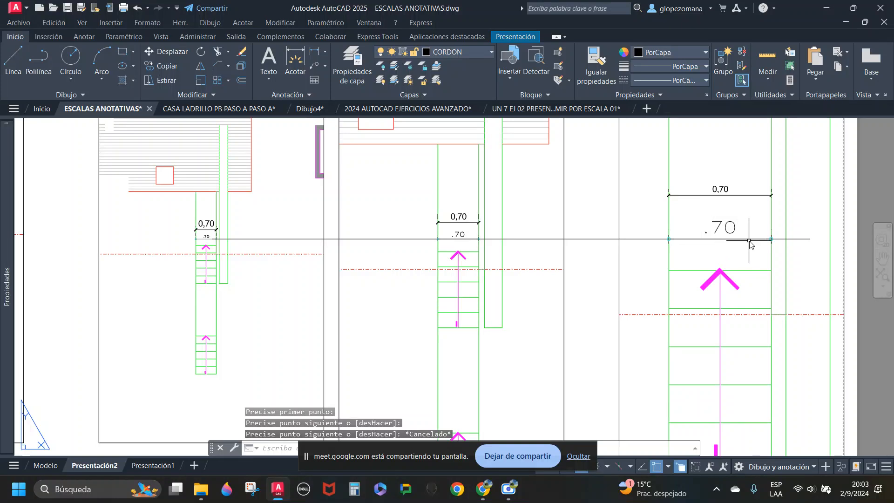
{"action": "type", "text": "co"}
{"action": "key", "text": "Return"}
{"action": "left_click", "coordinate": [797, 238]}
{"action": "key", "text": "Return"}
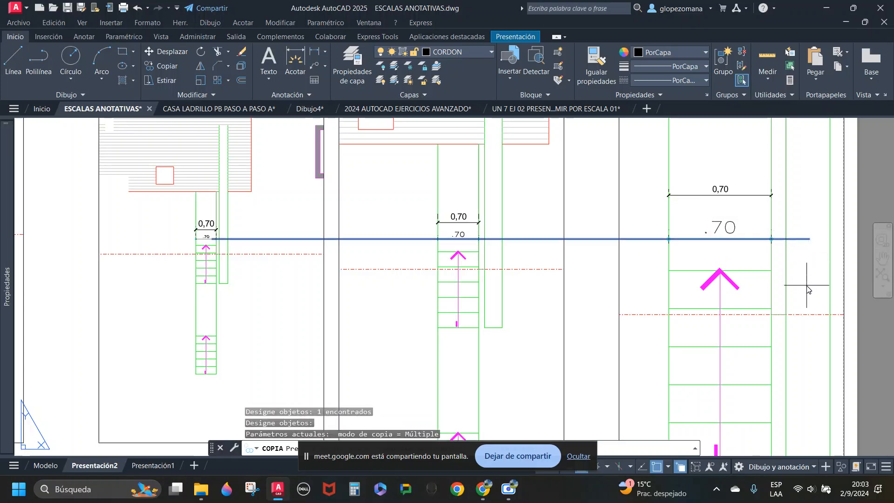
{"action": "left_click", "coordinate": [812, 292]}
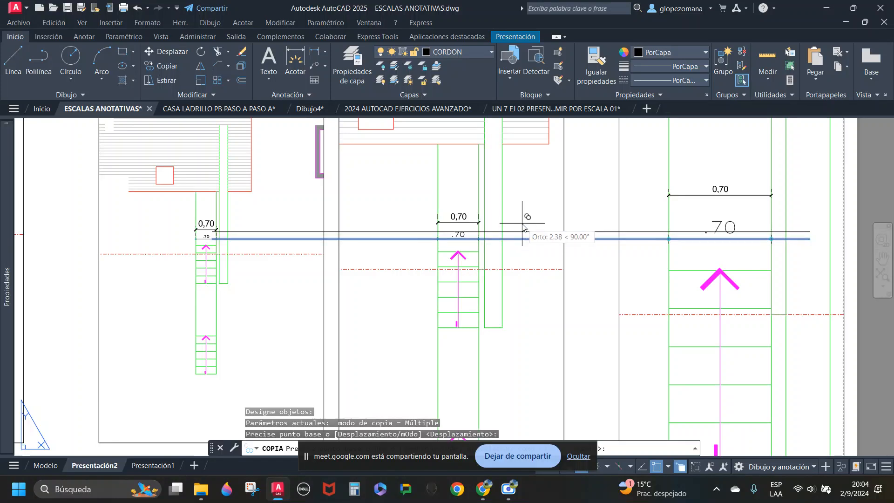
{"action": "key", "text": "Escape"}
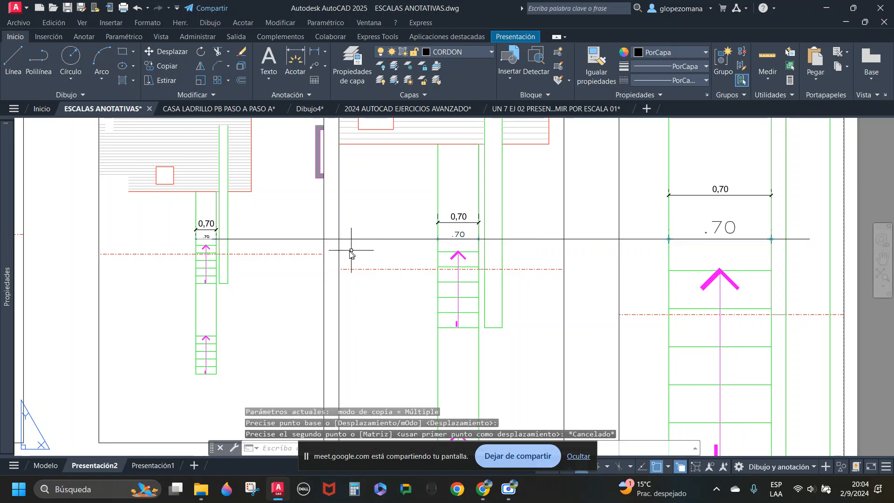
Step: Move the reference line up to the 1:50 viewport's annotative dimension line and stretch its left end past the 1:100 viewport
{"action": "left_click", "coordinate": [303, 239]}
{"action": "type", "text": "m"}
{"action": "key", "text": "Return"}
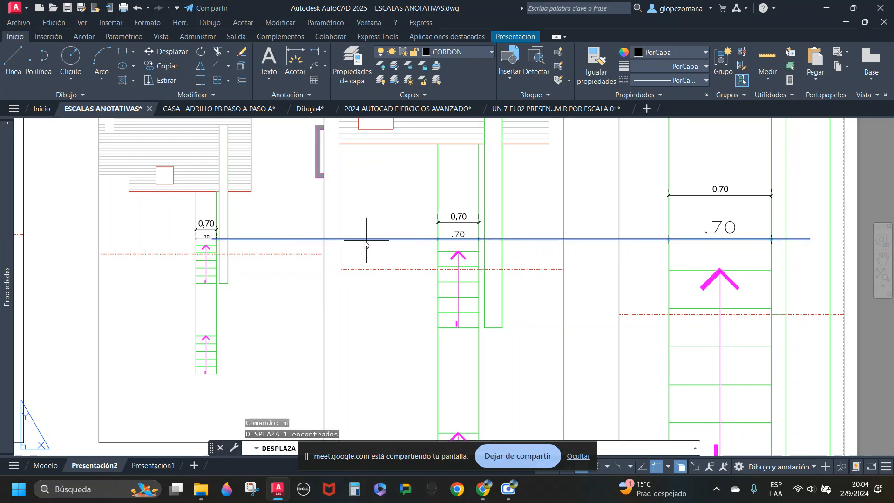
{"action": "left_click", "coordinate": [417, 239]}
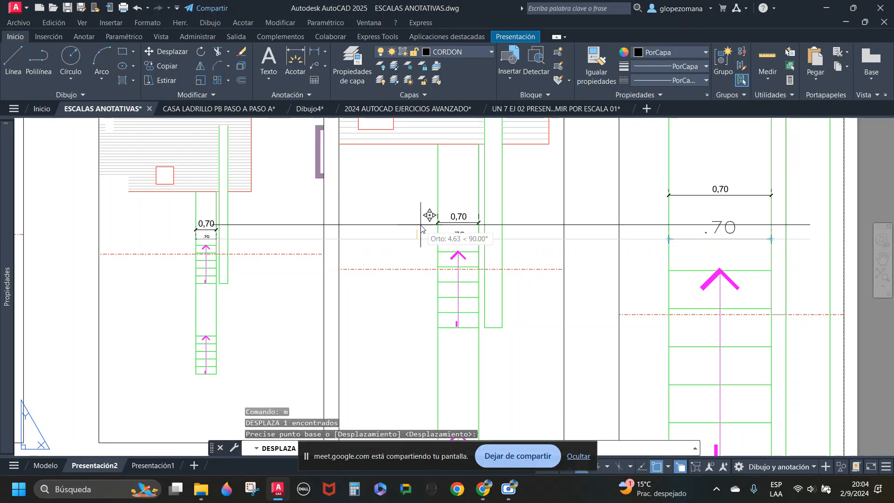
{"action": "left_click", "coordinate": [457, 223]}
{"action": "key", "text": "Escape"}
{"action": "left_click", "coordinate": [351, 223]}
{"action": "left_click", "coordinate": [241, 222]}
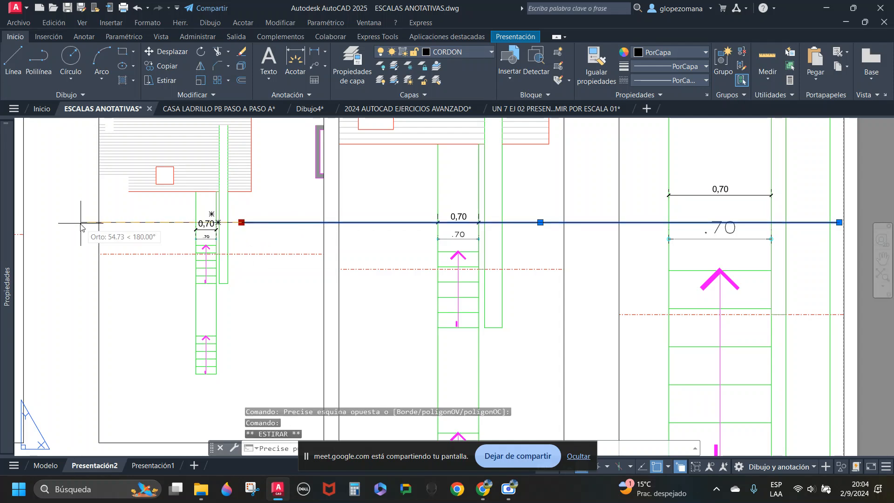
Step: Move the 1:100 viewport vertically so its annotative stair dimension line lies on the reference line
{"action": "key", "text": "Return"}
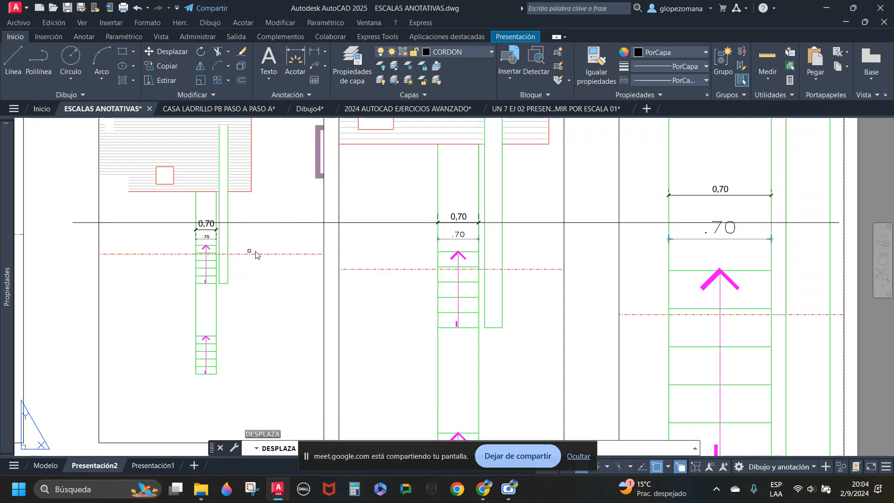
{"action": "left_click", "coordinate": [325, 242]}
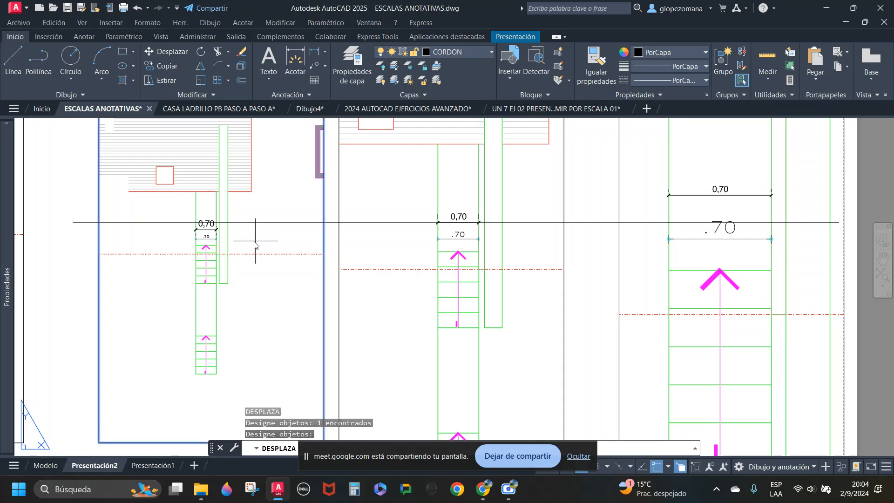
{"action": "scroll", "coordinate": [207, 232], "scroll_direction": "up", "scroll_amount": 5}
{"action": "key", "text": "Return"}
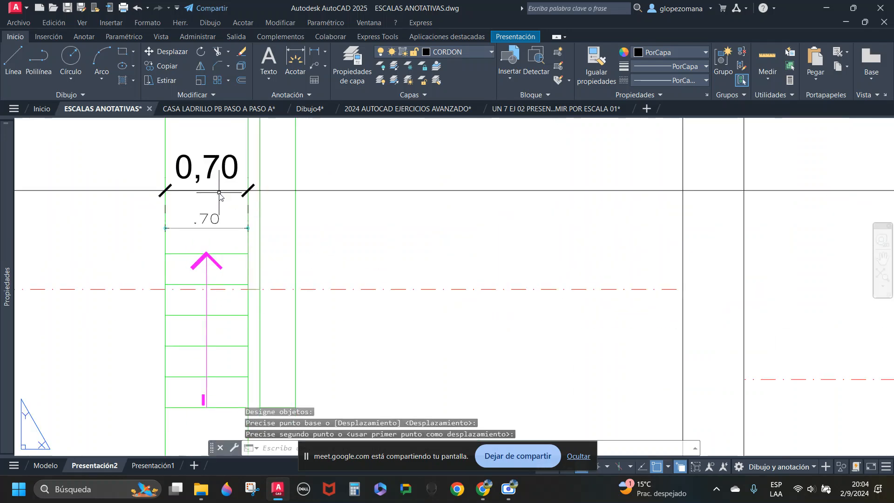
Step: Move the 1:20 viewport down so its annotative stair dimension line lies on the reference line
{"action": "scroll", "coordinate": [493, 282], "scroll_direction": "down", "scroll_amount": 5}
{"action": "left_click", "coordinate": [632, 213]}
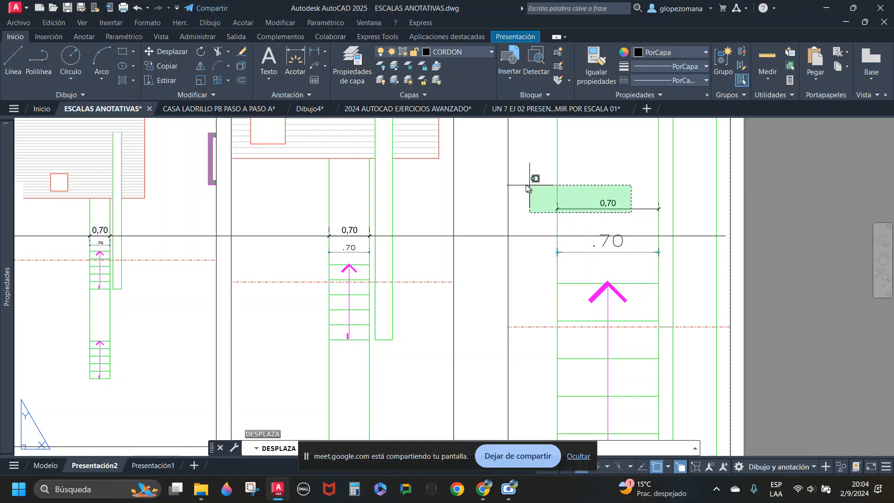
{"action": "left_click", "coordinate": [531, 186]}
{"action": "key", "text": "Return"}
{"action": "left_click", "coordinate": [577, 241]}
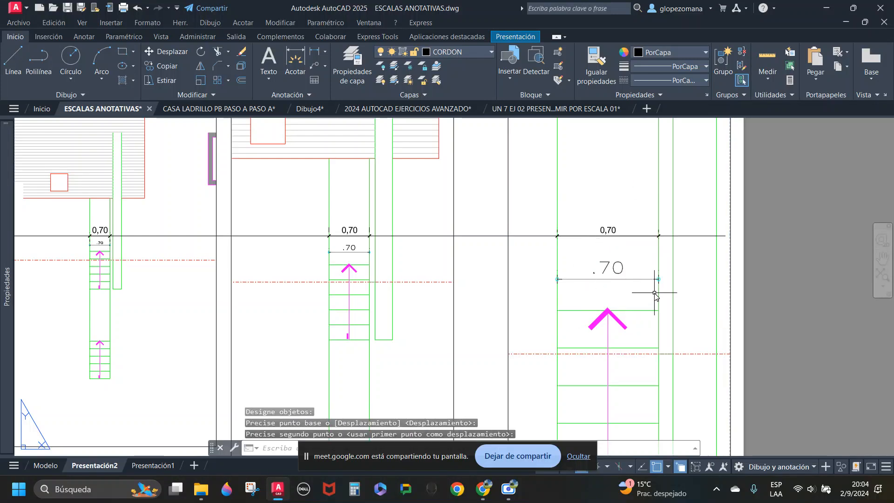
{"action": "key", "text": "Escape"}
Step: Copy the reference line slightly upward to the top of the annotative dimension texts
{"action": "middle_click_drag", "start_coordinate": [478, 247], "coordinate": [598, 255]}
{"action": "left_click", "coordinate": [593, 259]}
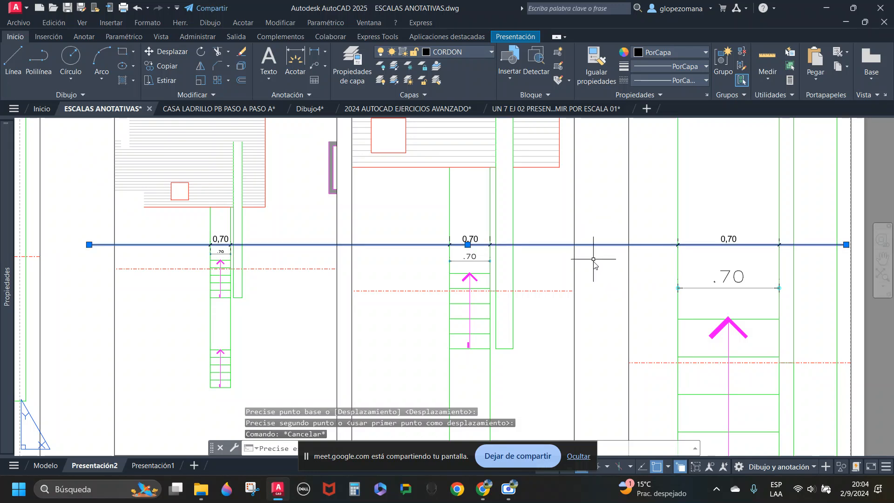
{"action": "type", "text": "co"}
{"action": "key", "text": "Return"}
{"action": "left_click", "coordinate": [593, 228]}
{"action": "left_click", "coordinate": [593, 220]}
{"action": "key", "text": "Escape"}
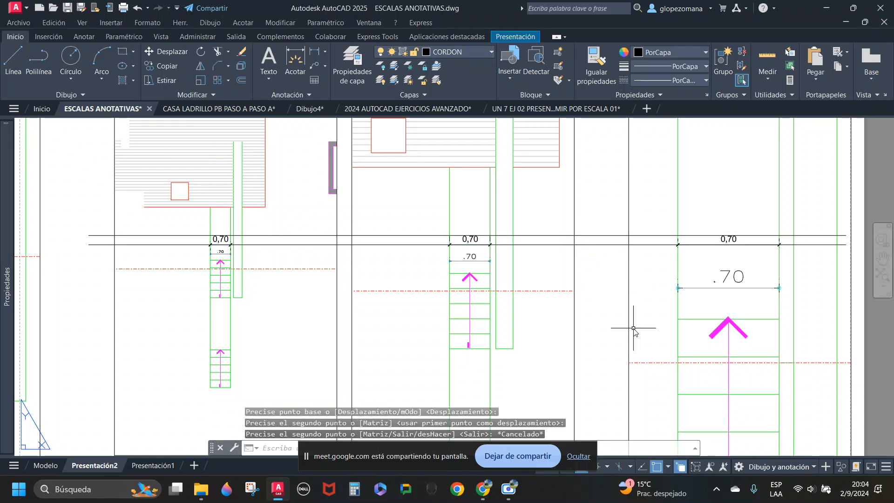
Step: Compare the annotative and non-annotative stair dimension text heights across the 1:100, 1:50 and 1:20 viewports
{"action": "scroll", "coordinate": [549, 359], "scroll_direction": "down", "scroll_amount": 2}
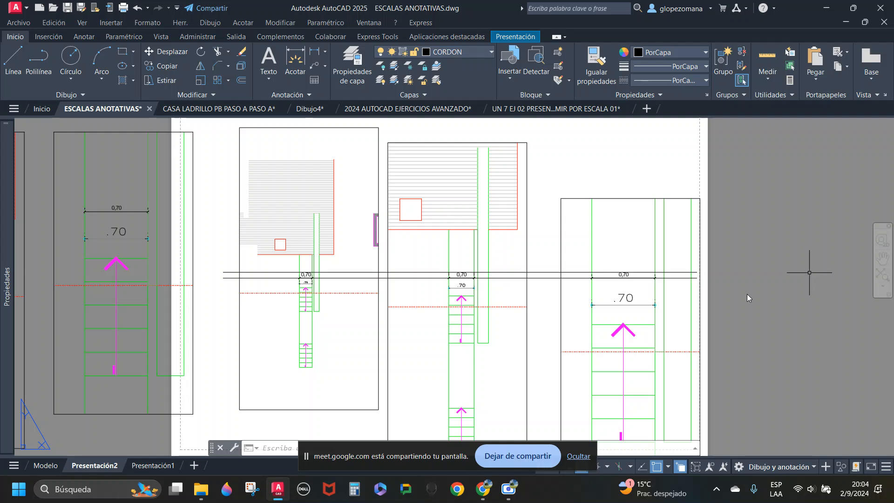
{"action": "scroll", "coordinate": [461, 342], "scroll_direction": "up", "scroll_amount": 4}
{"action": "scroll", "coordinate": [493, 316], "scroll_direction": "down", "scroll_amount": 2}
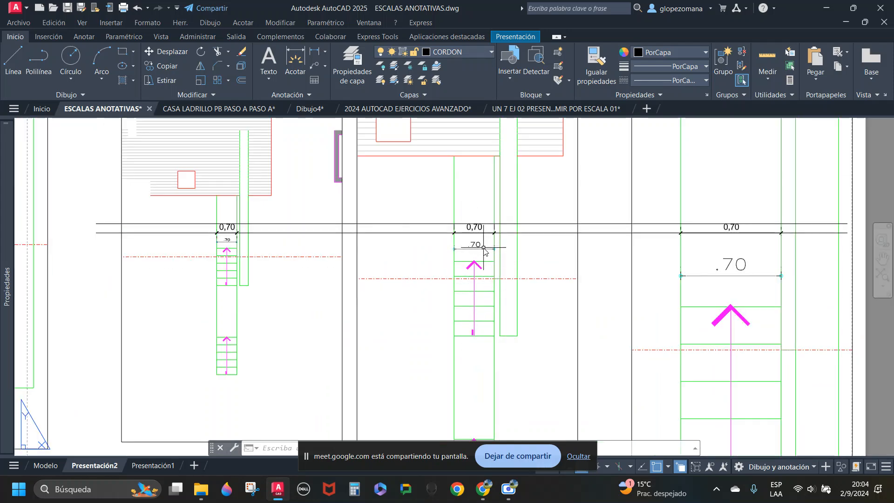
{"action": "scroll", "coordinate": [469, 252], "scroll_direction": "down", "scroll_amount": 6}
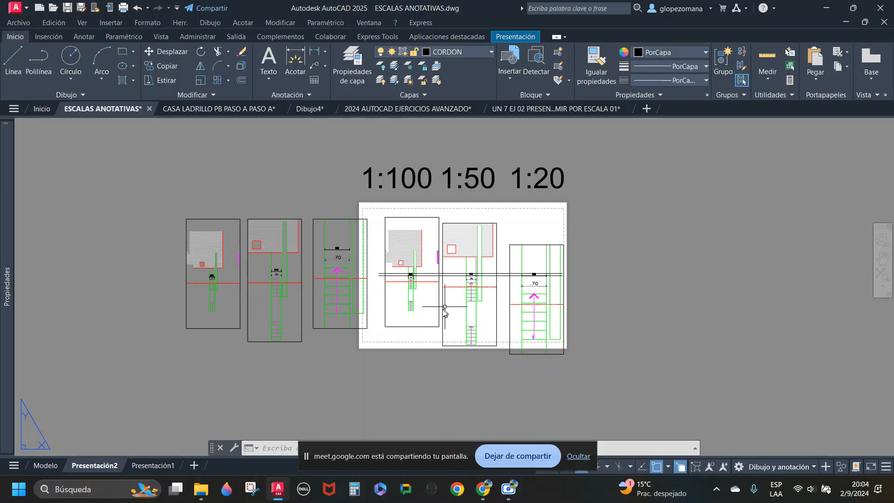
{"action": "scroll", "coordinate": [444, 307], "scroll_direction": "up", "scroll_amount": 5}
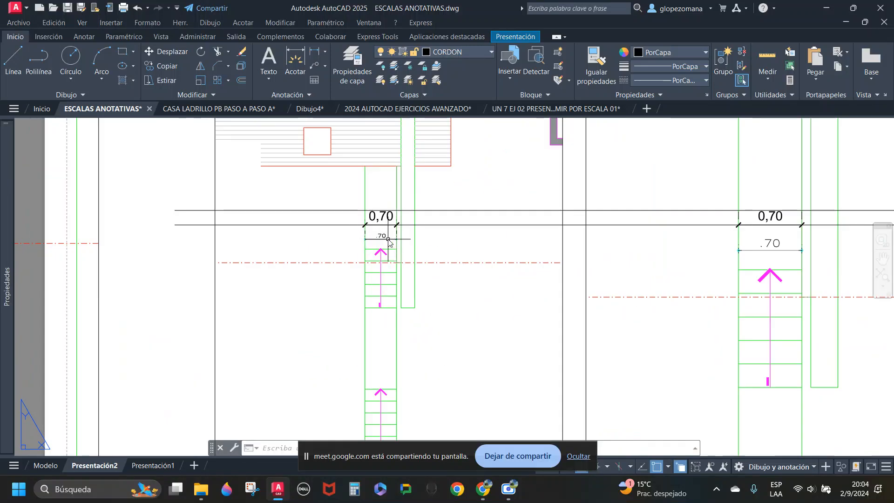
{"action": "scroll", "coordinate": [388, 240], "scroll_direction": "down", "scroll_amount": 5}
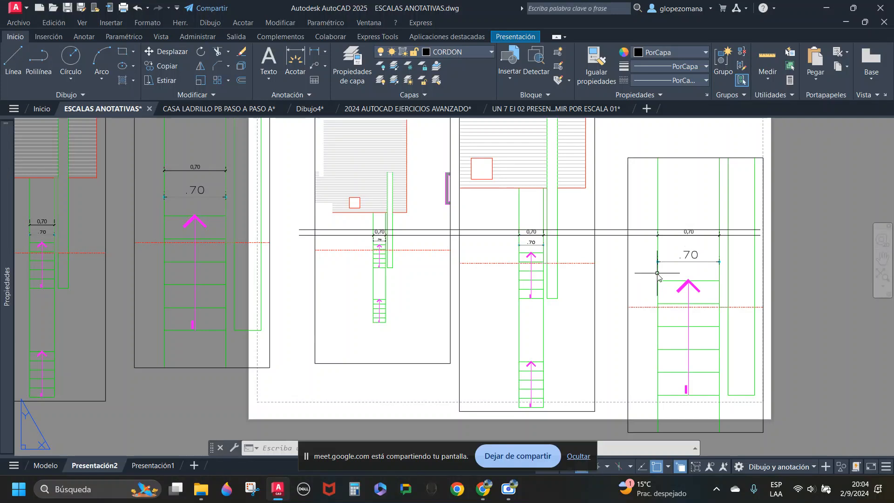
{"action": "key", "text": "Escape"}
{"action": "key", "text": "Escape"}
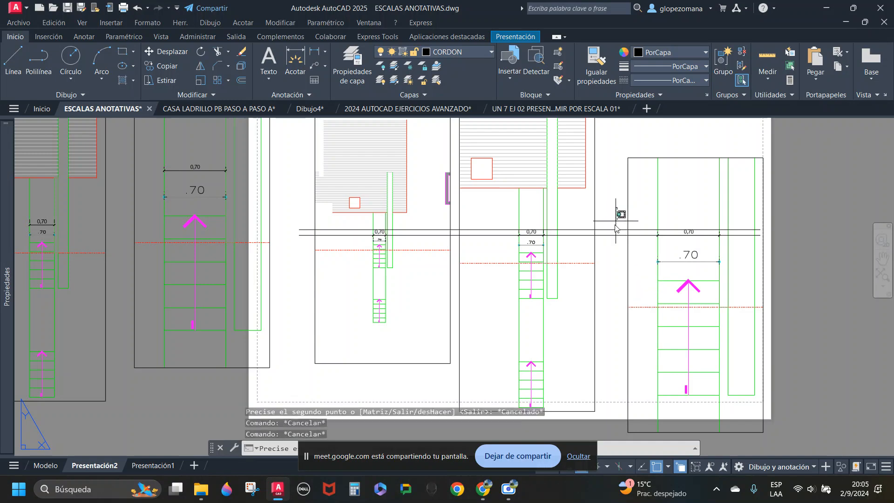
Step: Erase both horizontal reference lines crossing the three viewports on the sheet
{"action": "left_click", "coordinate": [607, 232]}
{"action": "left_click", "coordinate": [607, 256]}
{"action": "type", "text": "e"}
{"action": "key", "text": "Return"}
{"action": "scroll", "coordinate": [616, 256], "scroll_direction": "down", "scroll_amount": 3}
{"action": "scroll", "coordinate": [579, 269], "scroll_direction": "up", "scroll_amount": 3}
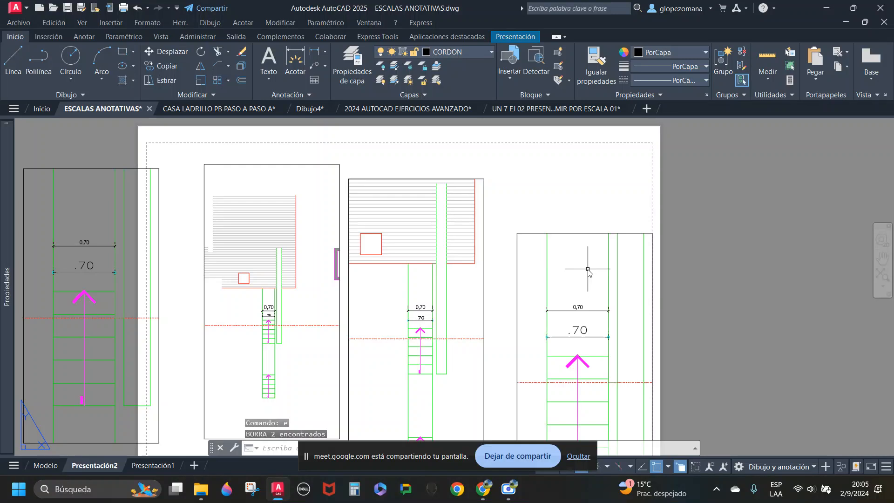
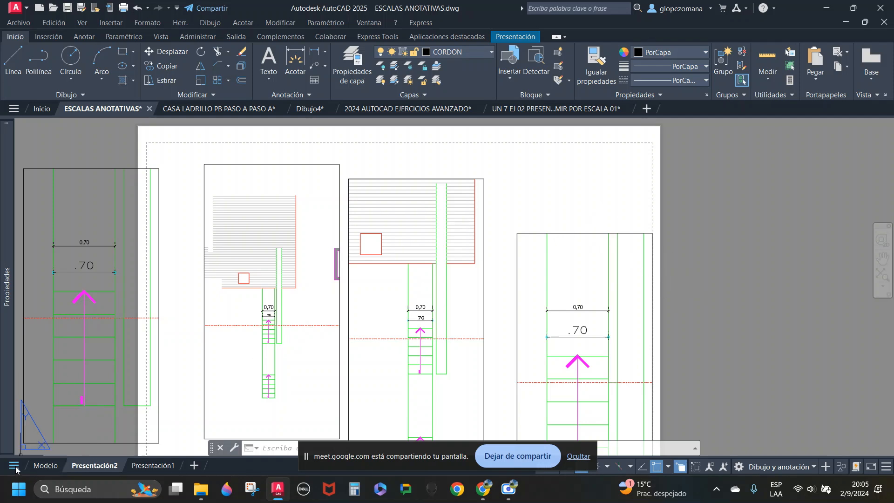
Step: Switch to model space and make MUROS SOLID the current layer
{"action": "right_click", "coordinate": [57, 466]}
{"action": "left_click", "coordinate": [52, 466]}
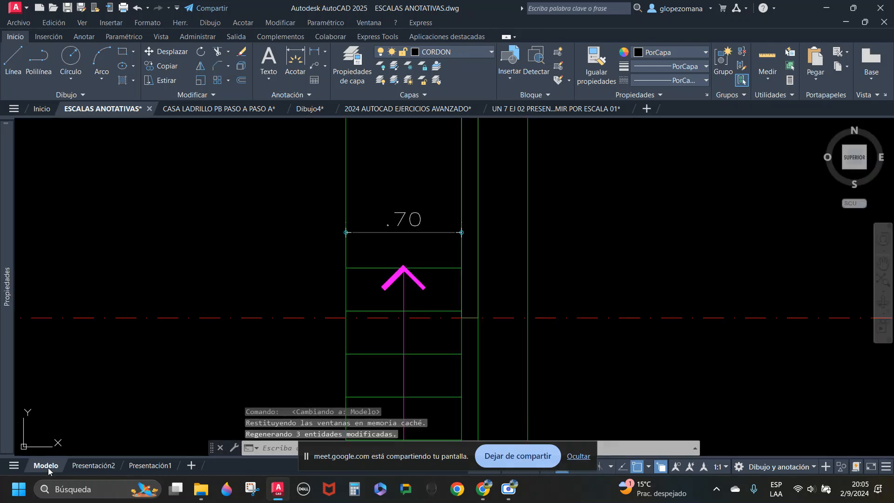
{"action": "scroll", "coordinate": [525, 242], "scroll_direction": "down", "scroll_amount": 6}
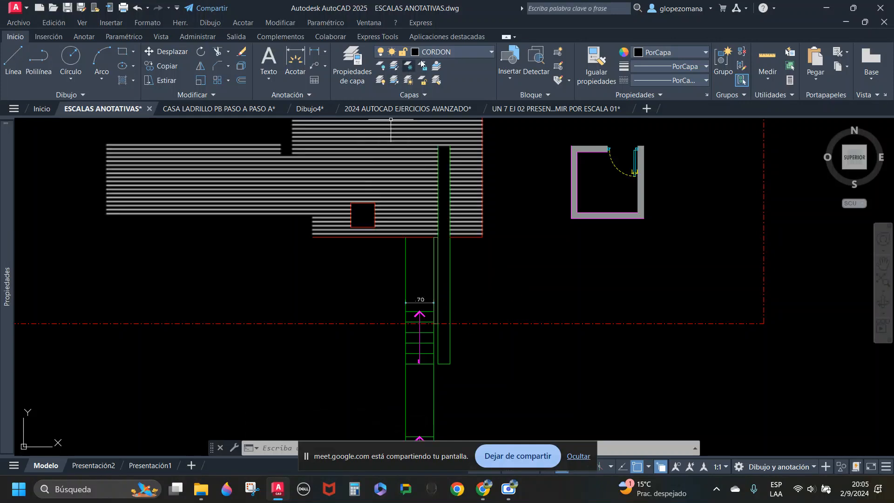
{"action": "left_click", "coordinate": [459, 55]}
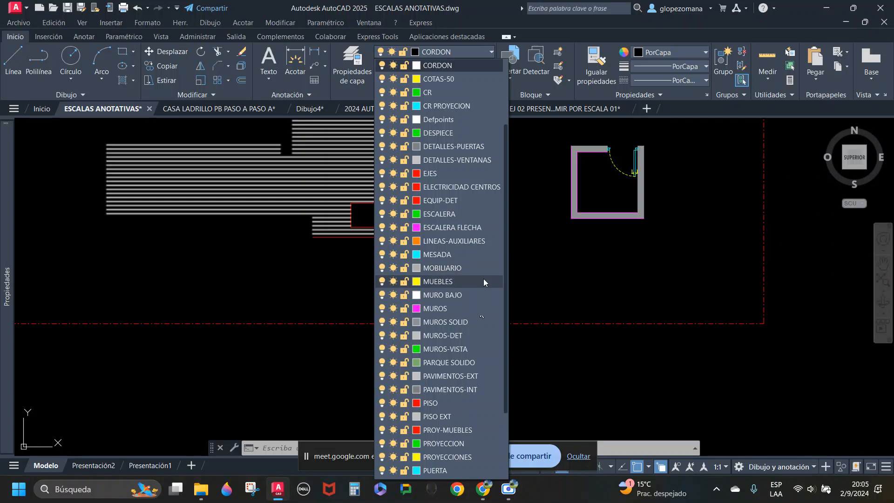
{"action": "left_click", "coordinate": [465, 321]}
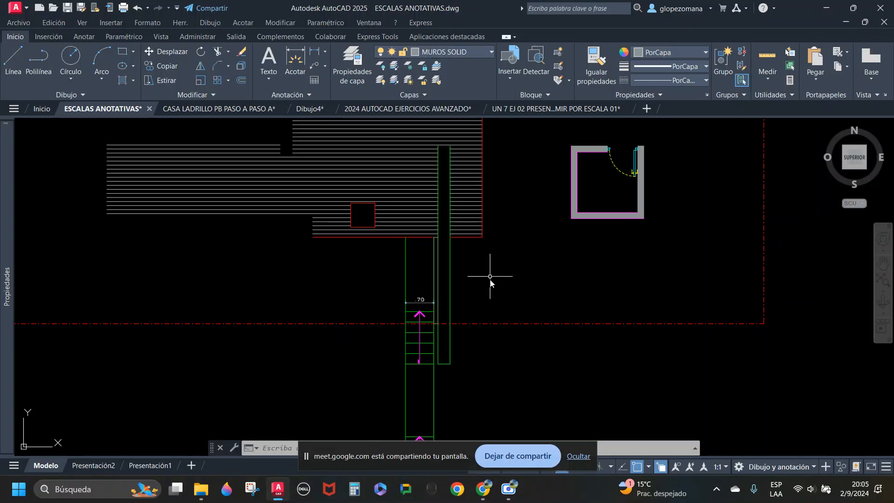
{"action": "middle_click_drag", "start_coordinate": [482, 256], "coordinate": [442, 265]}
{"action": "key", "text": "Escape"}
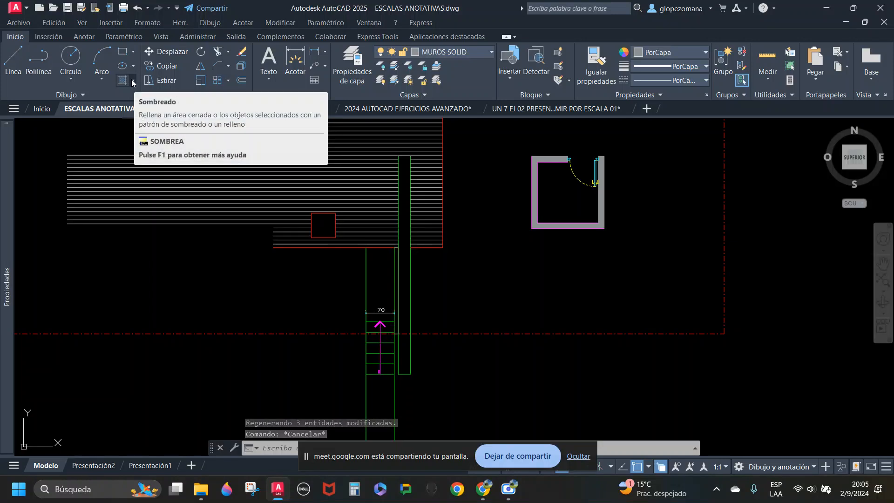
Step: Review the stair viewports on the Presentación2 layout and return to model space
{"action": "key", "text": "Escape"}
{"action": "left_click", "coordinate": [105, 467]}
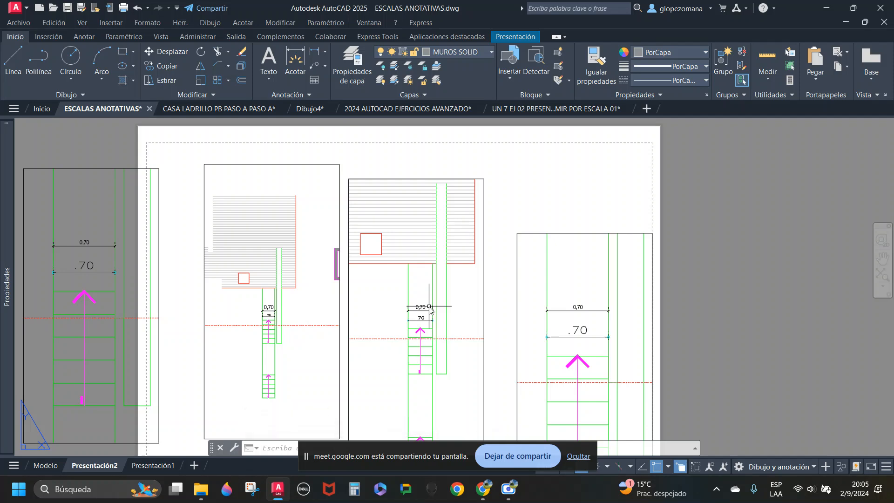
{"action": "left_click", "coordinate": [43, 466]}
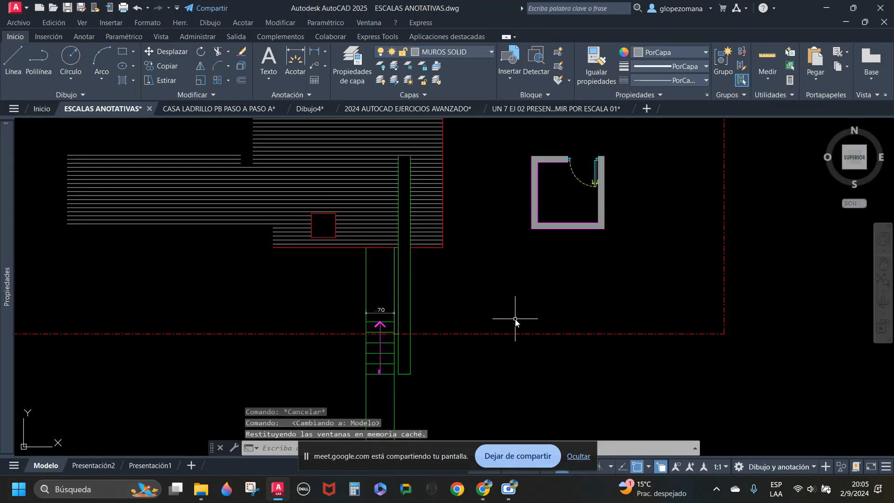
{"action": "left_click", "coordinate": [677, 466]}
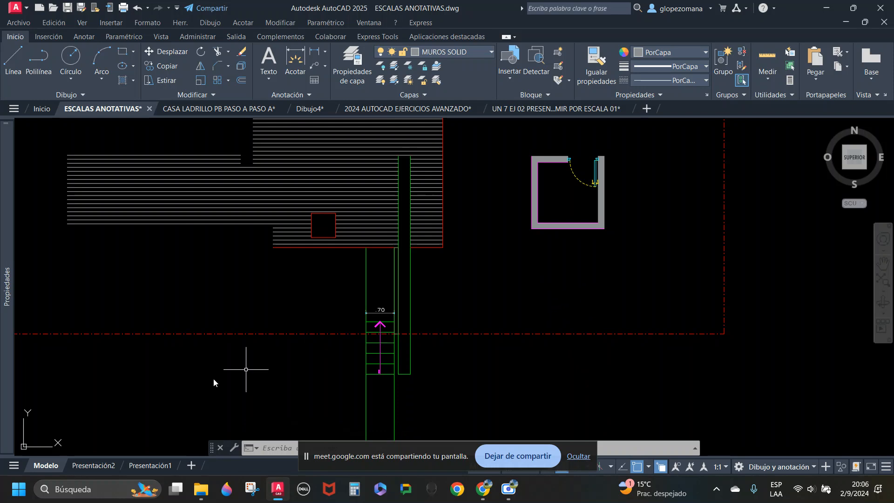
{"action": "left_click", "coordinate": [94, 465]}
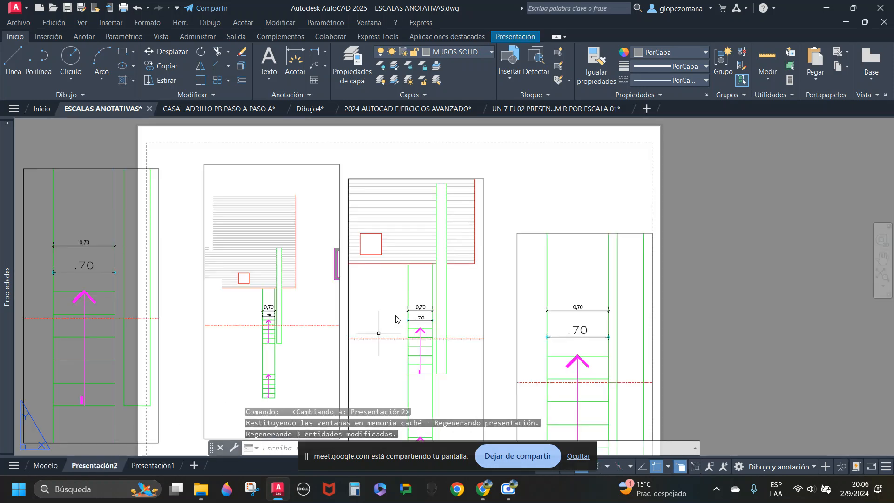
{"action": "middle_click_drag", "start_coordinate": [535, 321], "coordinate": [557, 314]}
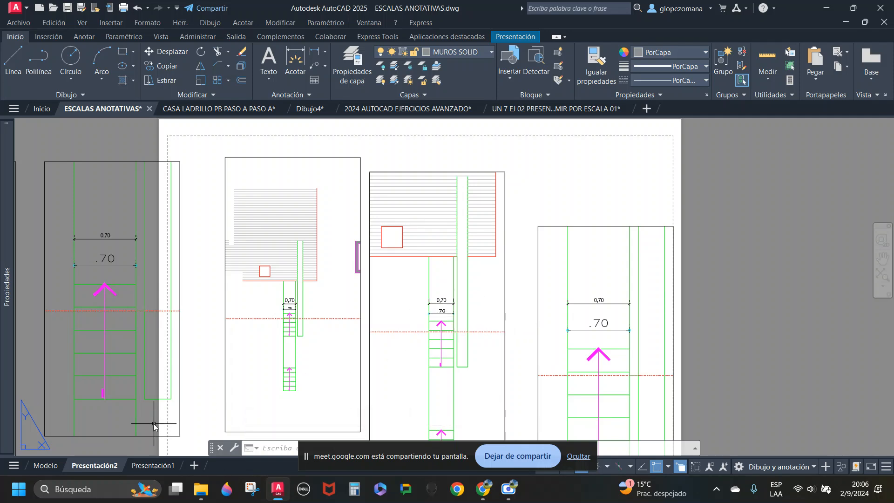
{"action": "left_click", "coordinate": [41, 465]}
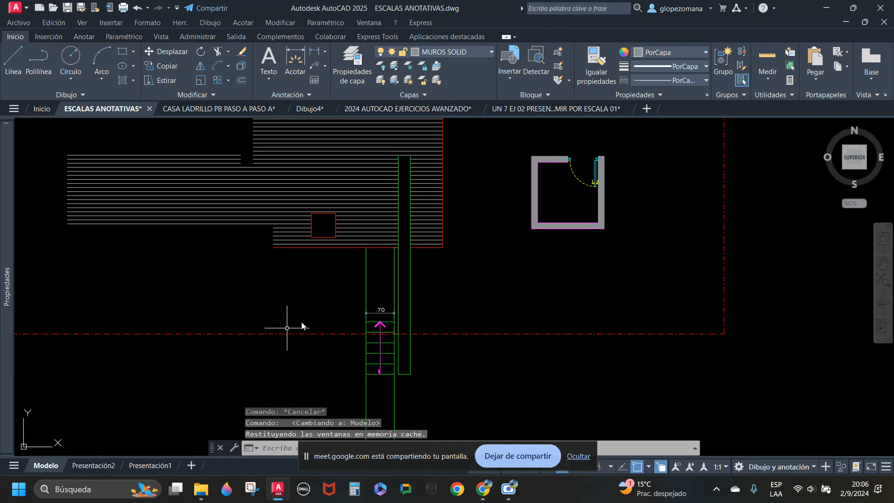
Step: Set up a hatch with the USUARIO pattern, a 45° angle and 0.03 spacing, defining its boundary by selected objects
{"action": "left_click", "coordinate": [124, 82]}
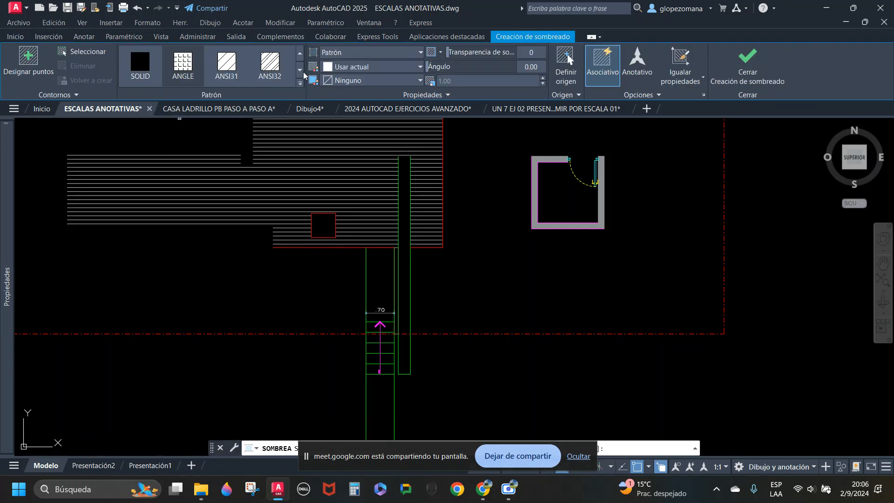
{"action": "left_click", "coordinate": [300, 85]}
{"action": "scroll", "coordinate": [294, 114], "scroll_direction": "down", "scroll_amount": 5}
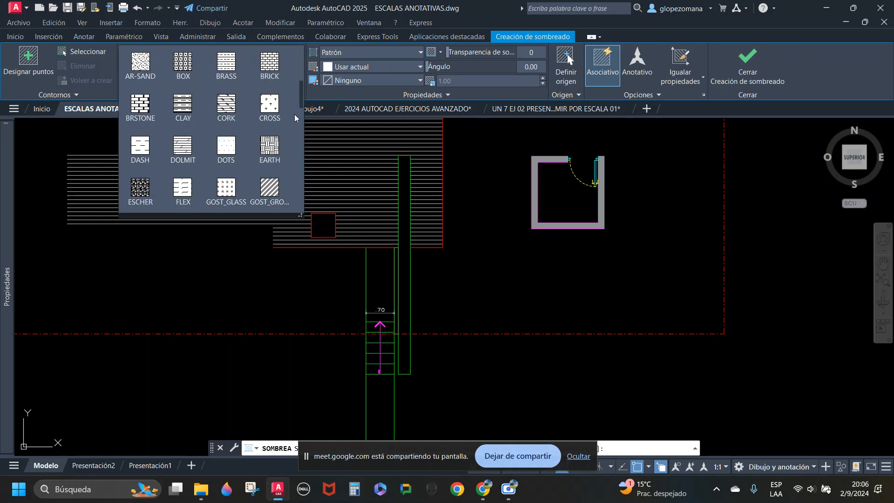
{"action": "scroll", "coordinate": [300, 135], "scroll_direction": "down", "scroll_amount": 10}
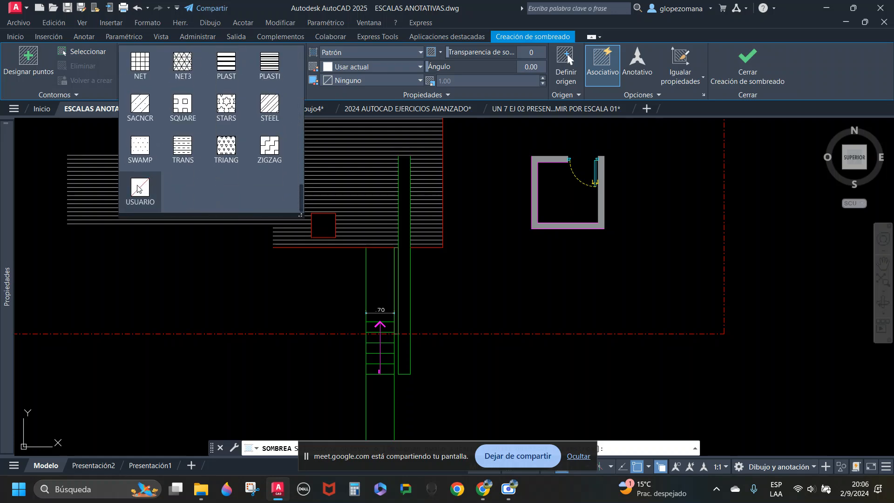
{"action": "left_click", "coordinate": [139, 192]}
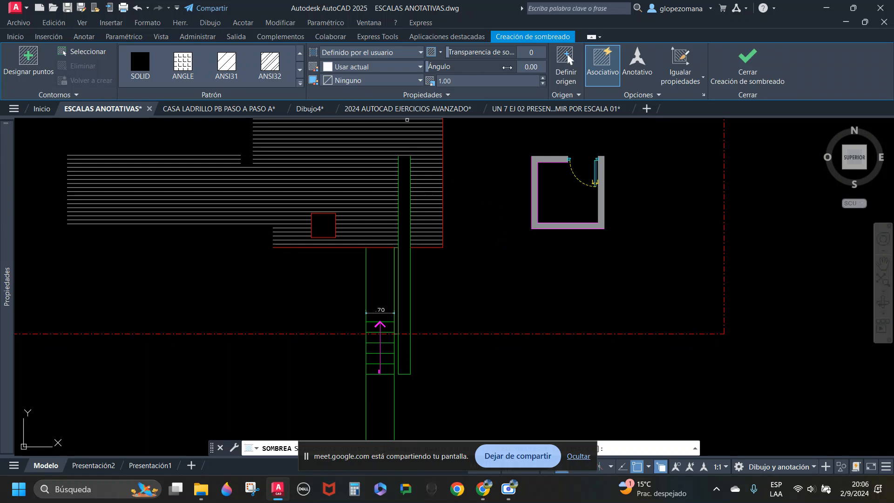
{"action": "left_click", "coordinate": [529, 70]}
{"action": "left_click", "coordinate": [86, 54]}
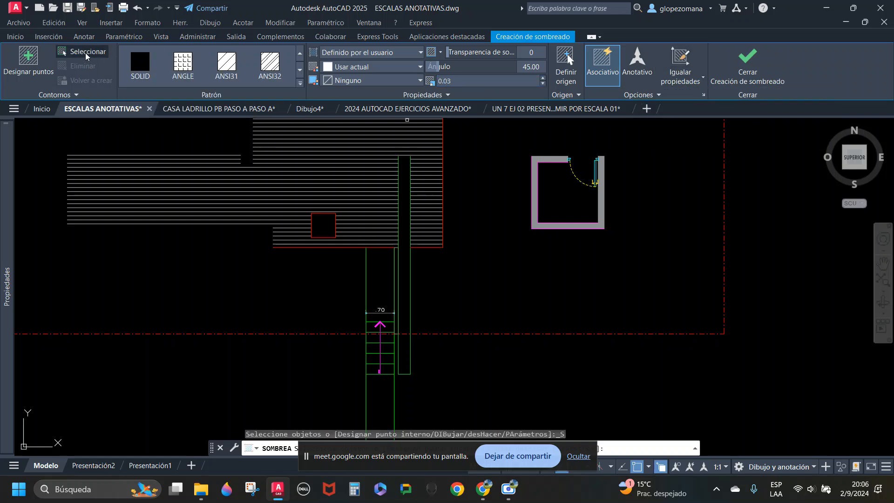
{"action": "left_click", "coordinate": [401, 271]}
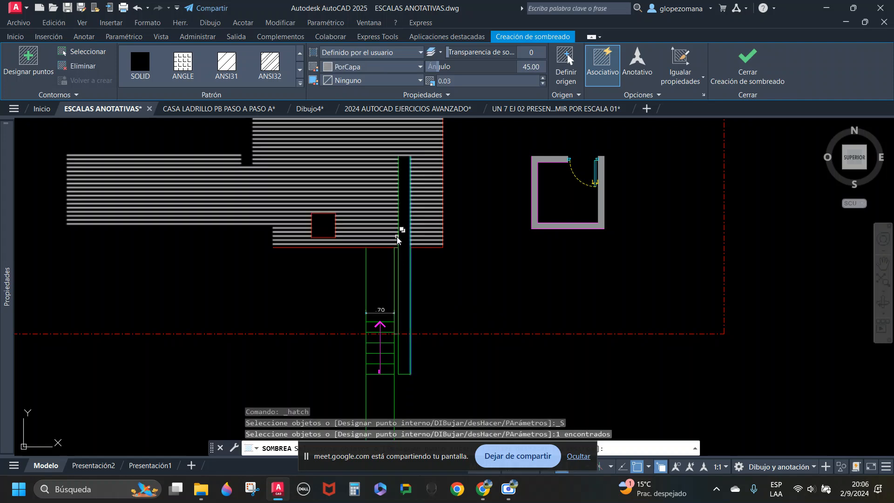
{"action": "scroll", "coordinate": [401, 238], "scroll_direction": "up", "scroll_amount": 7}
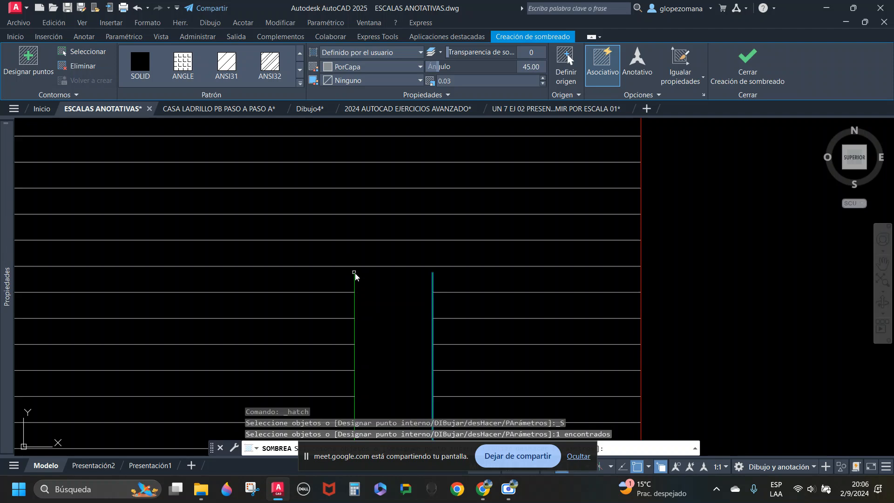
{"action": "key", "text": "Escape"}
Step: Draw a line closing the upper end of the long narrow wall and stretch its endpoint onto the wall's corner
{"action": "type", "text": "l"}
{"action": "key", "text": "Return"}
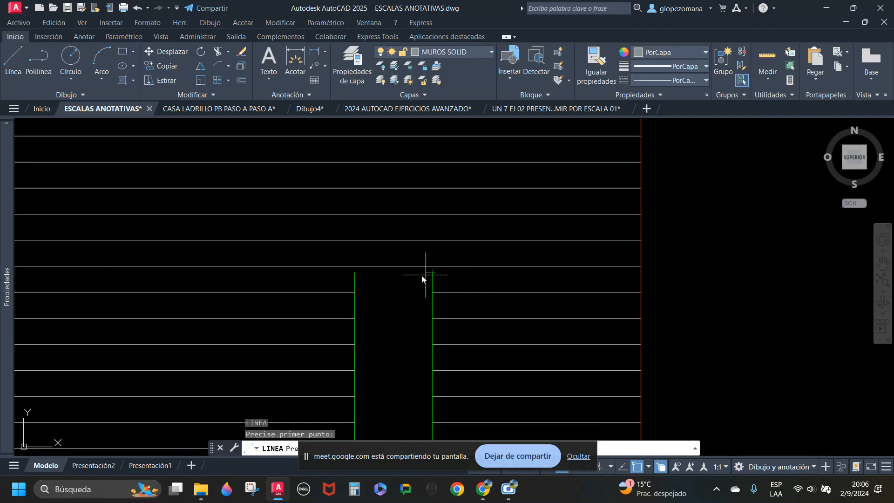
{"action": "left_click", "coordinate": [431, 273]}
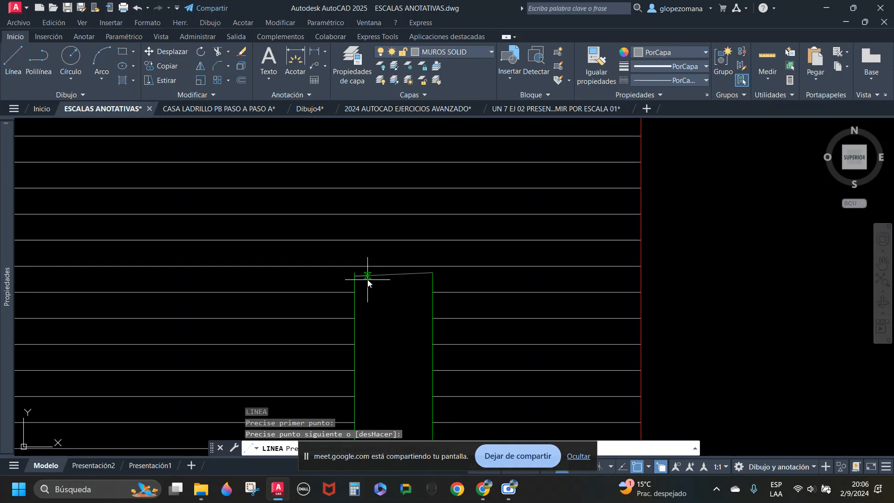
{"action": "type", "text": "u"}
{"action": "key", "text": "Return"}
{"action": "key", "text": "Escape"}
{"action": "left_click", "coordinate": [361, 276]}
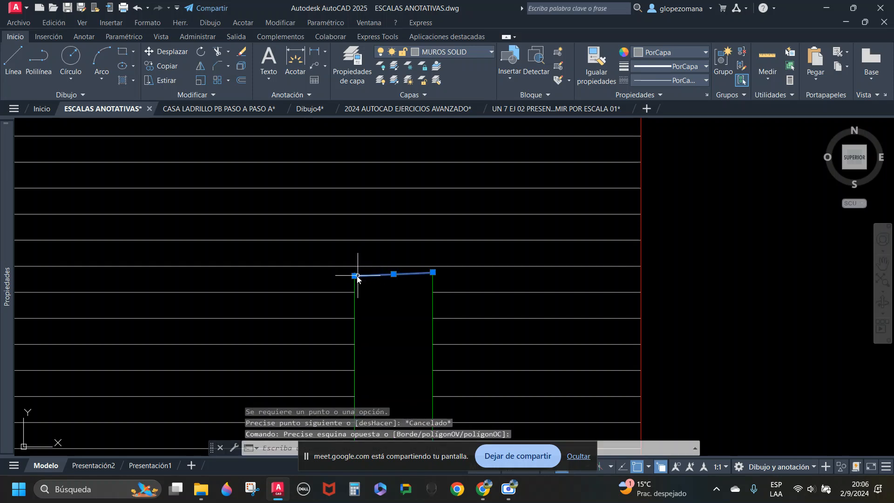
{"action": "left_click", "coordinate": [354, 276]}
{"action": "left_click", "coordinate": [354, 272]}
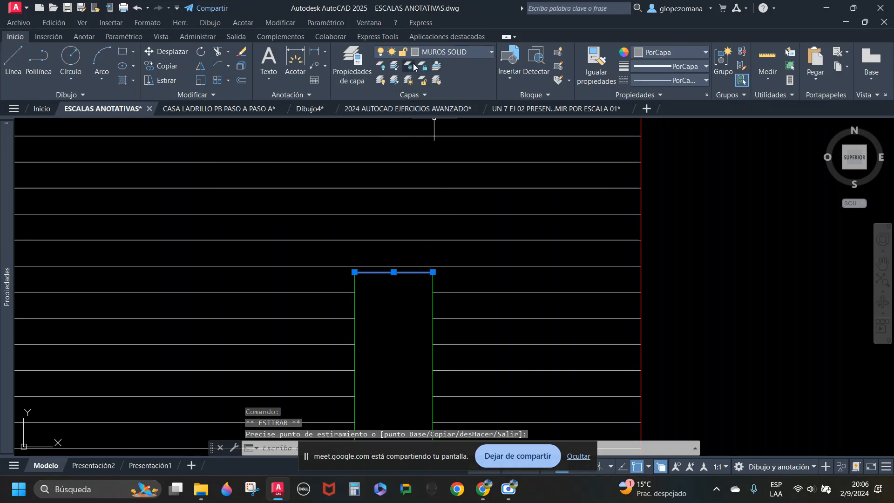
Step: Match the closing line's properties to those of the wall's green edge line
{"action": "left_click", "coordinate": [595, 64]}
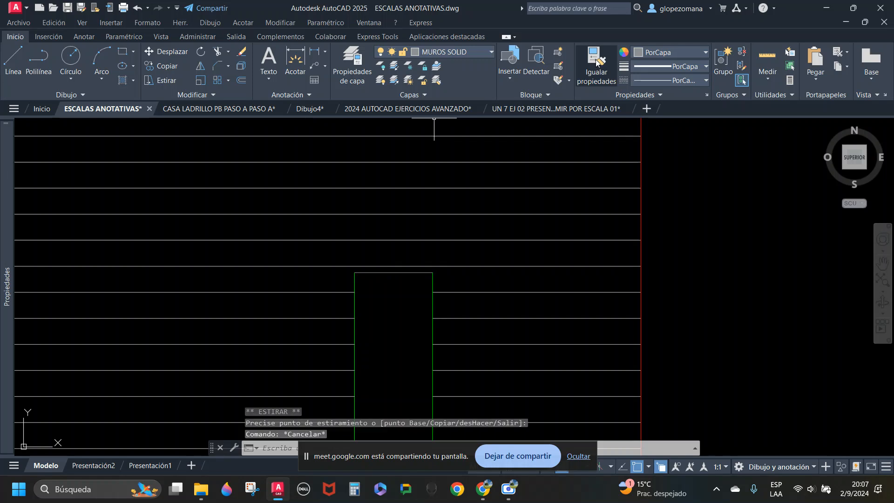
{"action": "left_click", "coordinate": [431, 280]}
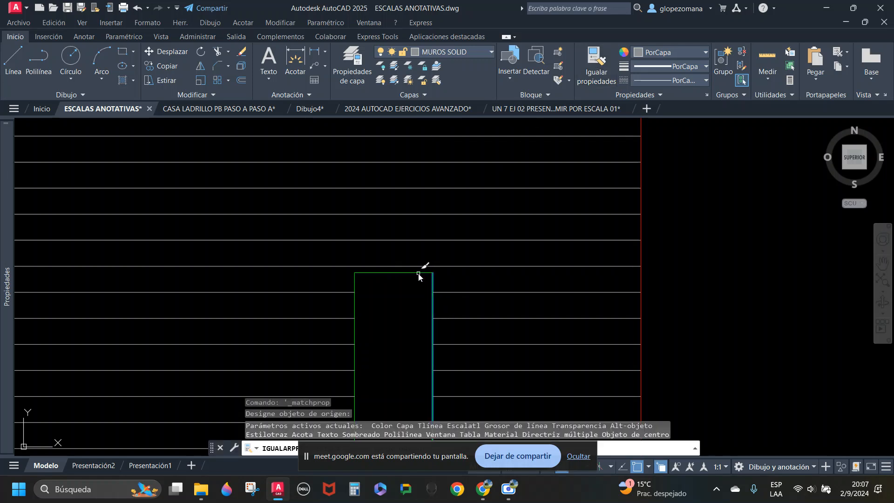
{"action": "key", "text": "Escape"}
{"action": "scroll", "coordinate": [448, 254], "scroll_direction": "down", "scroll_amount": 5}
{"action": "scroll", "coordinate": [448, 254], "scroll_direction": "down", "scroll_amount": 2}
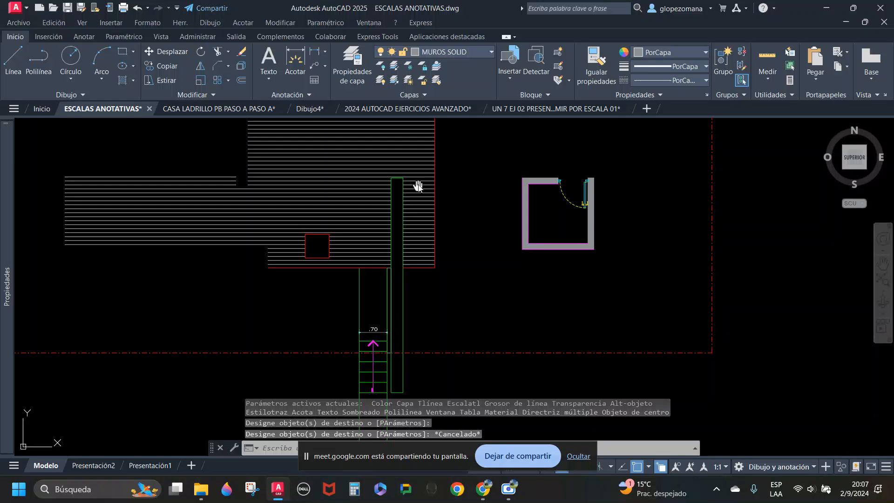
Step: Erase the red dash-dot line that crosses the stairs and surrounds the small room
{"action": "key", "text": "Escape"}
{"action": "left_click", "coordinate": [556, 338]}
{"action": "type", "text": "e"}
{"action": "key", "text": "Return"}
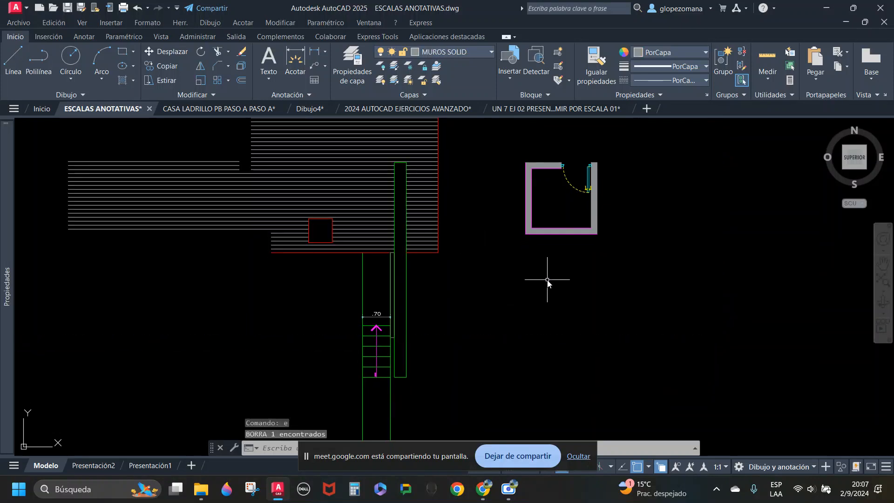
Step: Hatch the long narrow wall beside the stairs with the user-defined pattern, selecting its edge lines as the boundary
{"action": "left_click", "coordinate": [122, 80]}
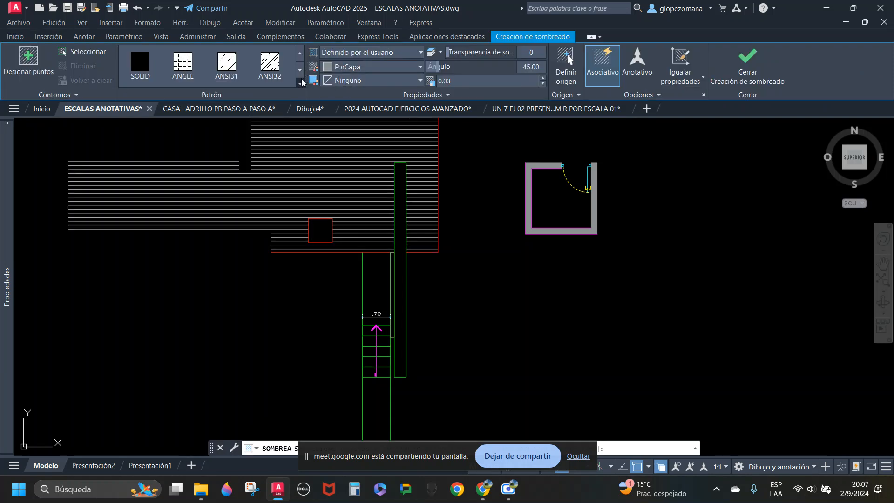
{"action": "left_click", "coordinate": [300, 82]}
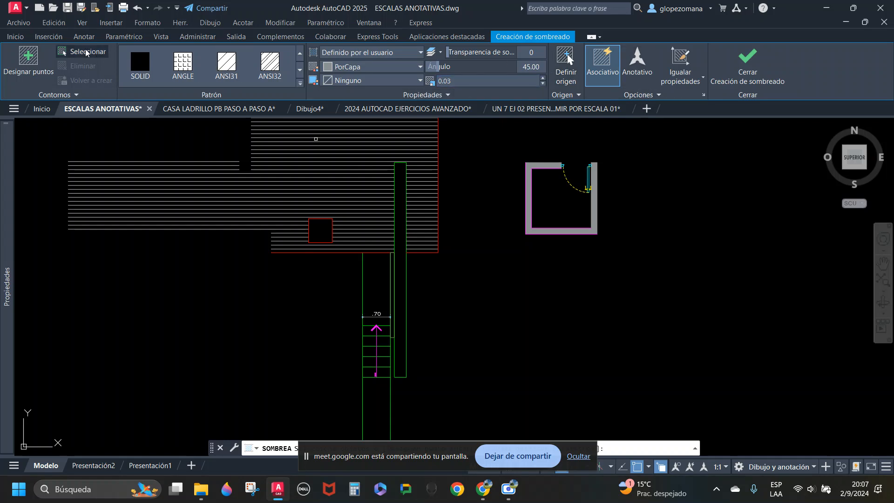
{"action": "left_click", "coordinate": [77, 52]}
{"action": "scroll", "coordinate": [378, 154], "scroll_direction": "up", "scroll_amount": 8}
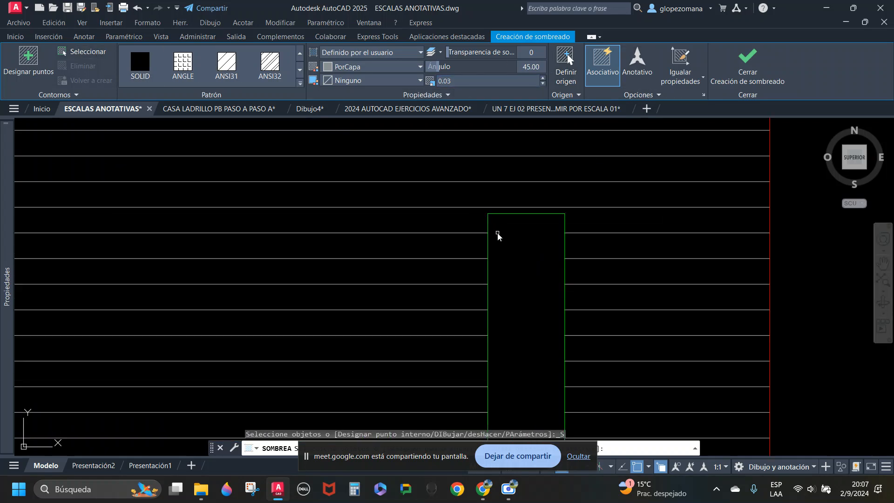
{"action": "scroll", "coordinate": [480, 199], "scroll_direction": "down", "scroll_amount": 8}
{"action": "left_click", "coordinate": [482, 194]}
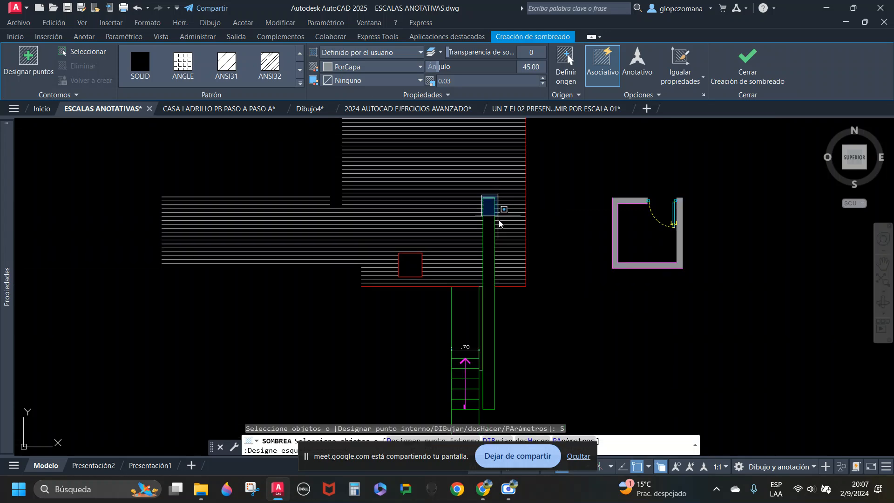
{"action": "left_click", "coordinate": [511, 410]}
{"action": "key", "text": "Return"}
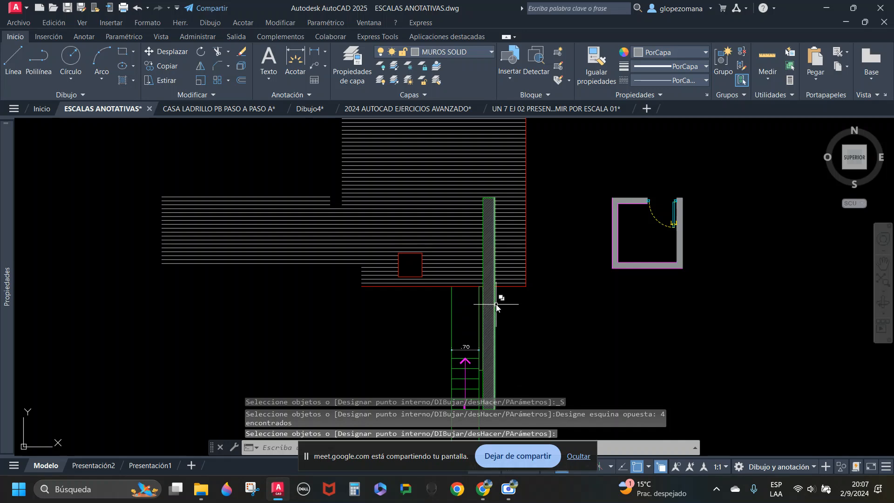
Step: Compare the wall hatch's line spacing across the 1:100, 1:50 and 1:20 viewports on Presentación2, and return to model space
{"action": "scroll", "coordinate": [503, 312], "scroll_direction": "up", "scroll_amount": 4}
{"action": "scroll", "coordinate": [504, 314], "scroll_direction": "down", "scroll_amount": 1}
{"action": "scroll", "coordinate": [467, 256], "scroll_direction": "down", "scroll_amount": 3}
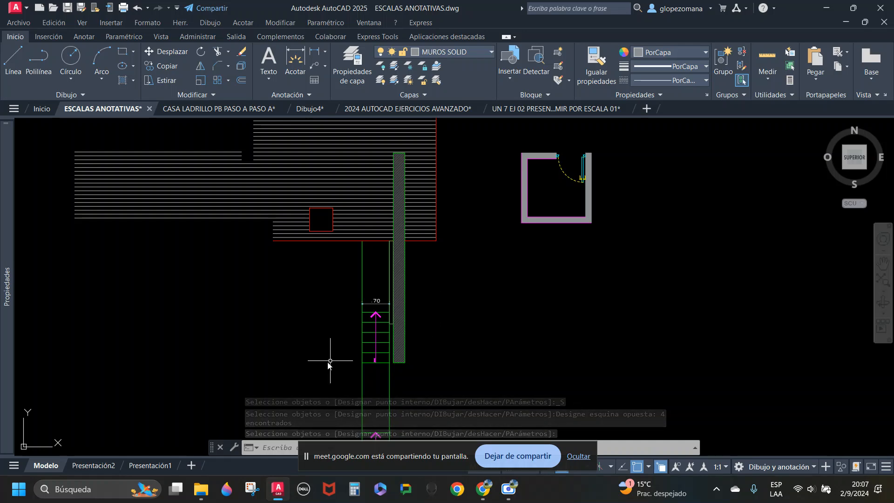
{"action": "left_click", "coordinate": [96, 465]}
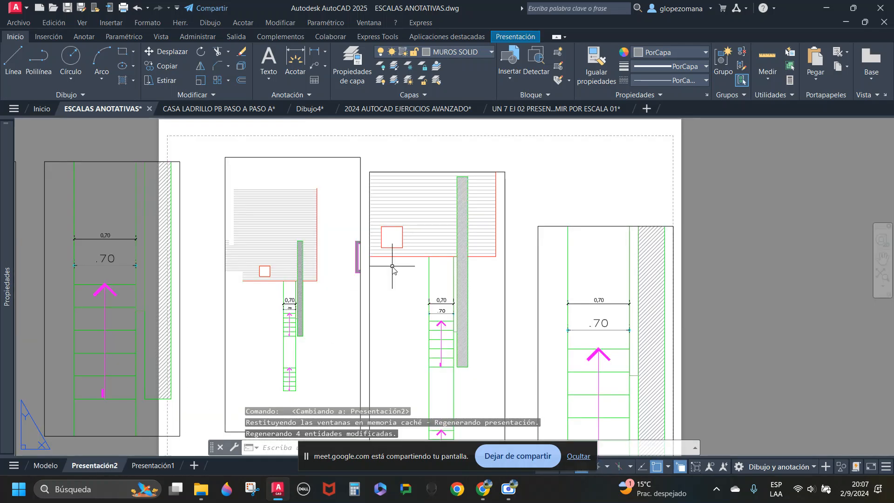
{"action": "mouse_move", "coordinate": [356, 320]}
{"action": "middle_mouse_down"}
{"action": "mouse_move", "coordinate": [396, 251]}
{"action": "mouse_move", "coordinate": [379, 316]}
{"action": "mouse_move", "coordinate": [363, 332]}
{"action": "middle_mouse_up"}
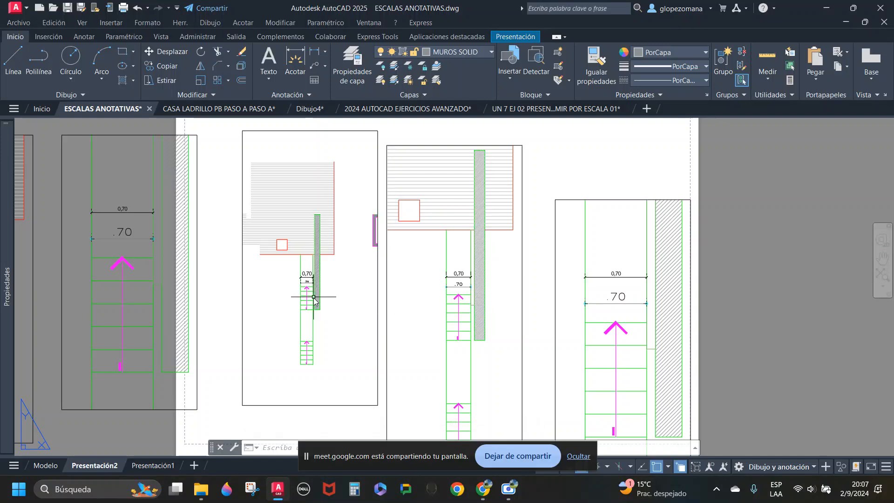
{"action": "scroll", "coordinate": [332, 298], "scroll_direction": "up", "scroll_amount": 2}
{"action": "middle_click_drag", "start_coordinate": [342, 303], "coordinate": [243, 283]}
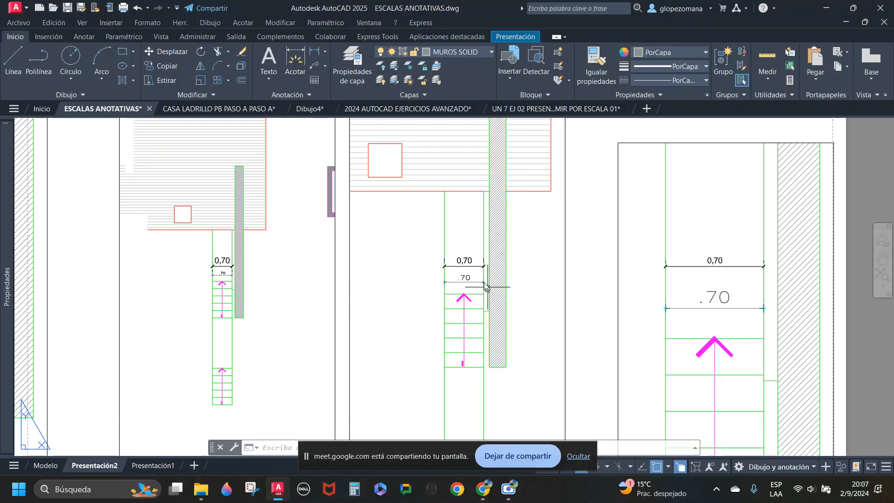
{"action": "middle_click_drag", "start_coordinate": [494, 256], "coordinate": [465, 266]}
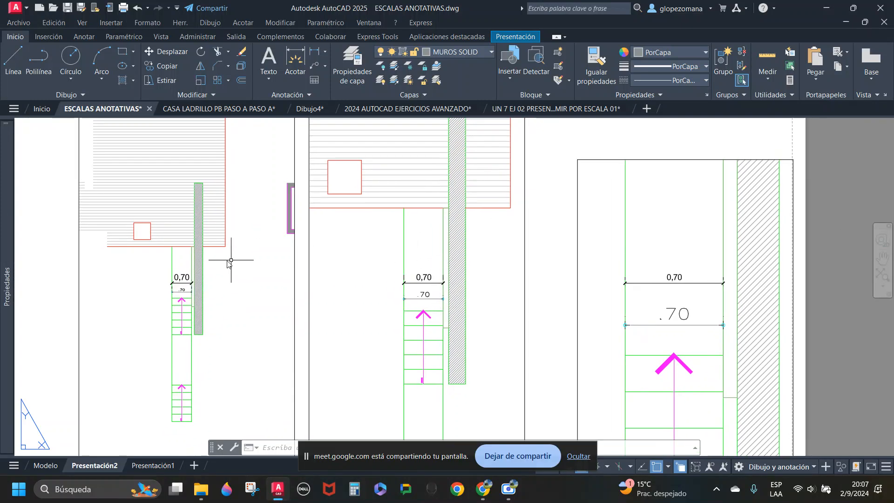
{"action": "scroll", "coordinate": [231, 349], "scroll_direction": "down", "scroll_amount": 3}
{"action": "scroll", "coordinate": [204, 350], "scroll_direction": "up", "scroll_amount": 3}
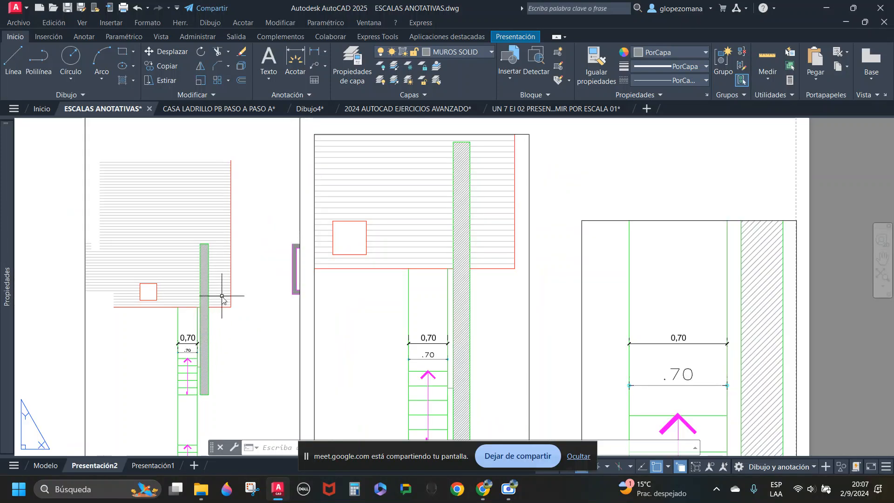
{"action": "middle_click_drag", "start_coordinate": [379, 309], "coordinate": [305, 264]}
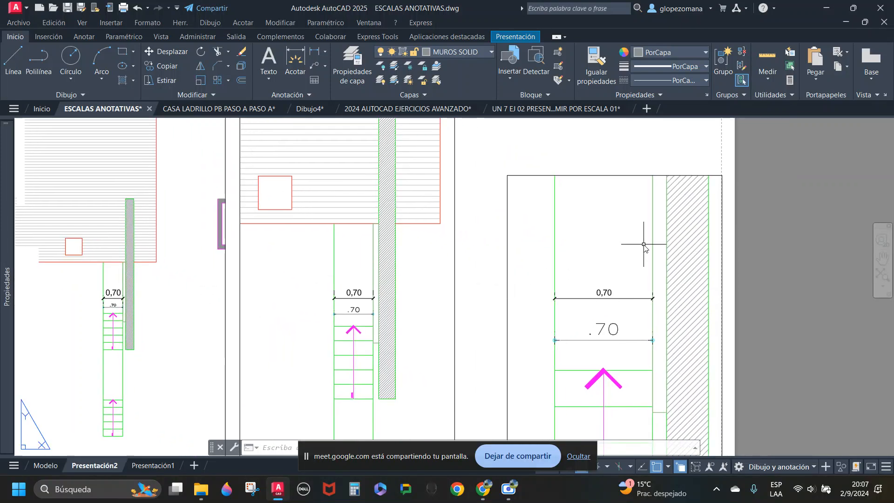
{"action": "scroll", "coordinate": [644, 244], "scroll_direction": "down", "scroll_amount": 2}
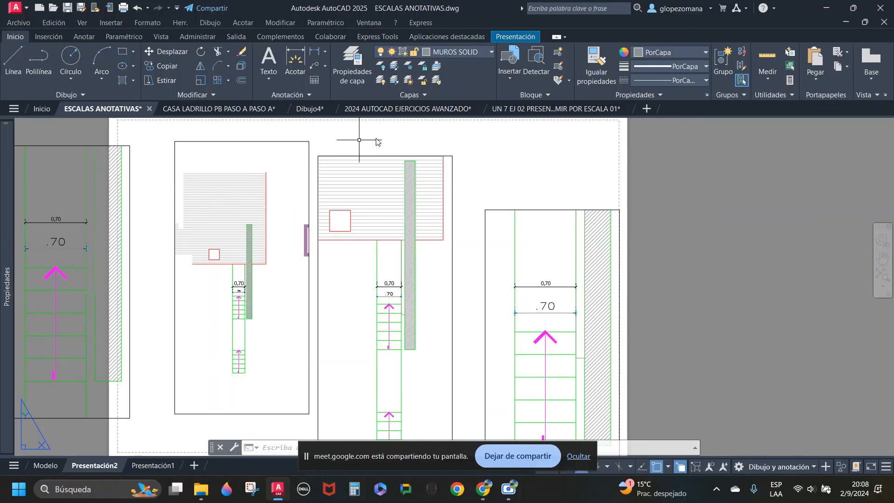
{"action": "key", "text": "Escape"}
{"action": "left_click", "coordinate": [45, 466]}
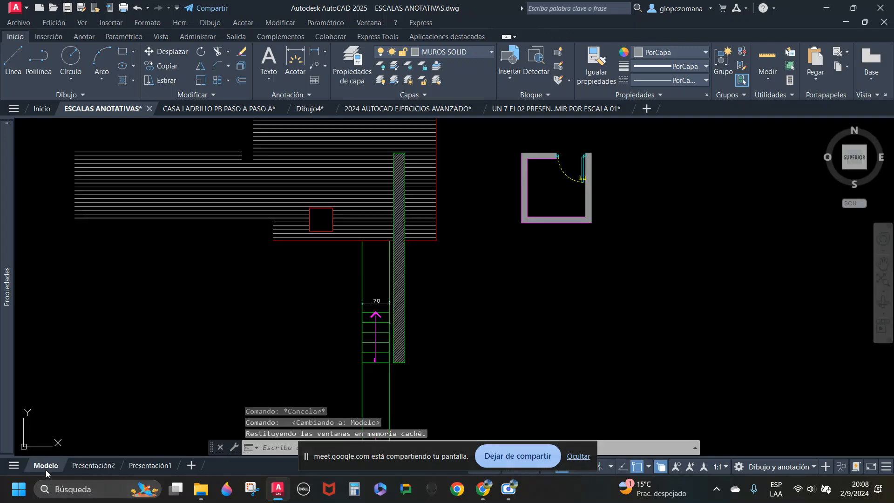
Step: Set the spacing of the narrow wall's hatch to 0.1
{"action": "scroll", "coordinate": [391, 255], "scroll_direction": "up", "scroll_amount": 2}
{"action": "left_click", "coordinate": [392, 259]}
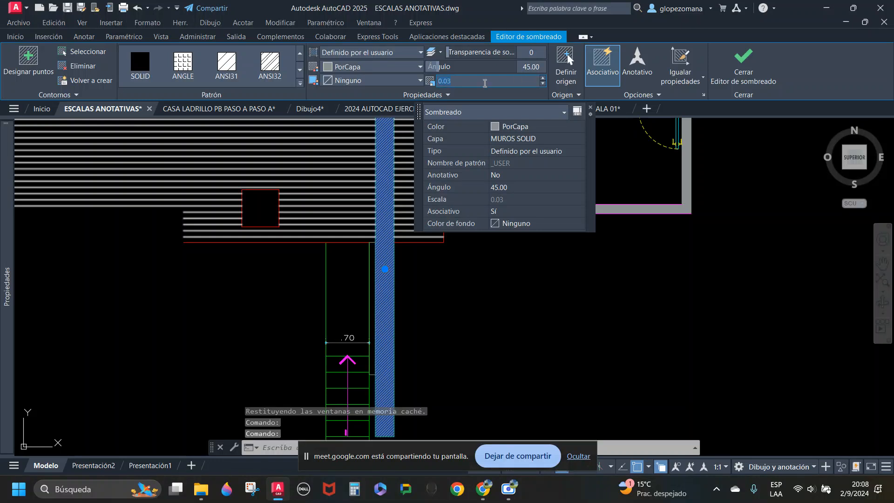
{"action": "left_click", "coordinate": [485, 83]}
{"action": "type", "text": ".1"}
{"action": "key", "text": "Return"}
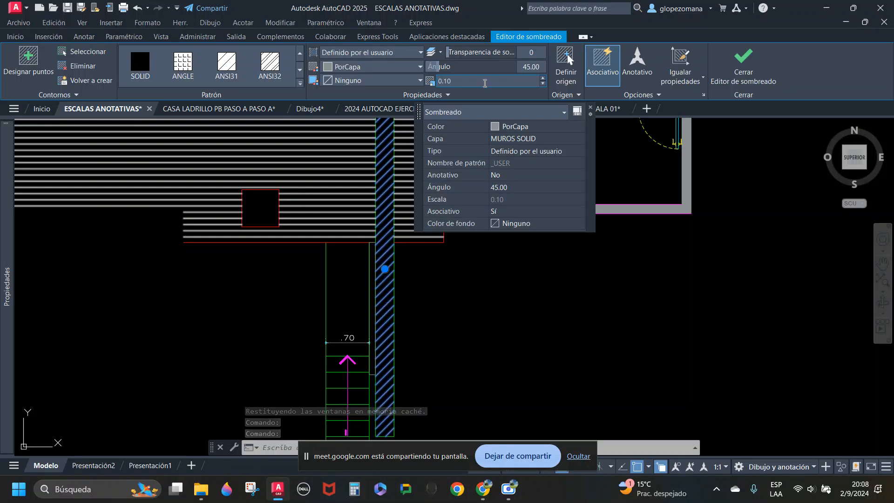
{"action": "key", "text": "Escape"}
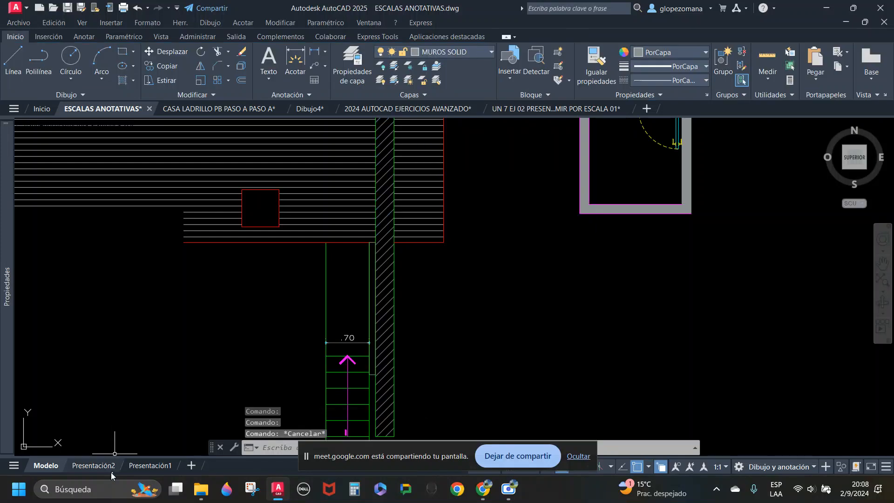
Step: Compare the widened wall hatch across the three scaled viewports on Presentación2, and return to model space
{"action": "left_click", "coordinate": [93, 466]}
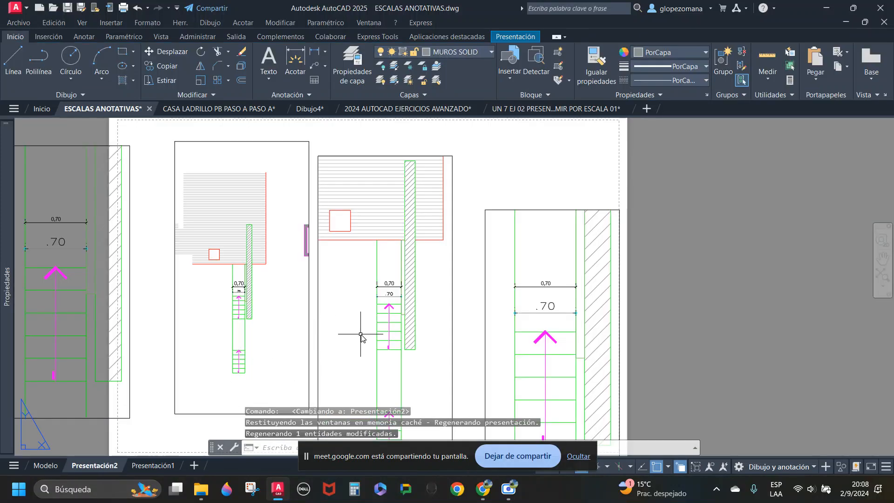
{"action": "scroll", "coordinate": [239, 315], "scroll_direction": "up", "scroll_amount": 2}
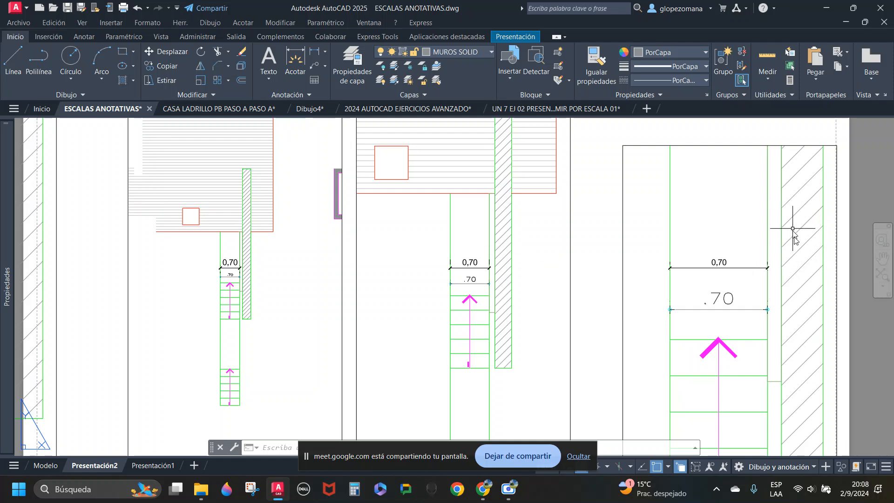
{"action": "middle_click_drag", "start_coordinate": [793, 229], "coordinate": [749, 214]}
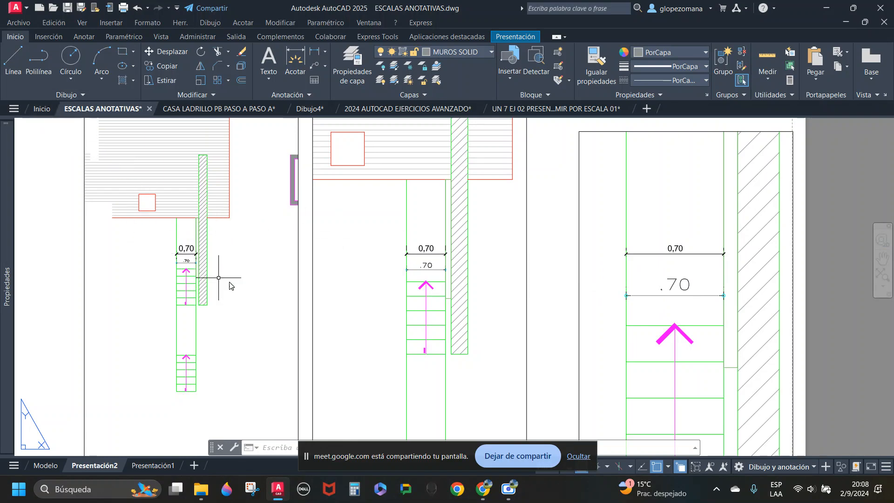
{"action": "scroll", "coordinate": [265, 274], "scroll_direction": "down", "scroll_amount": 3}
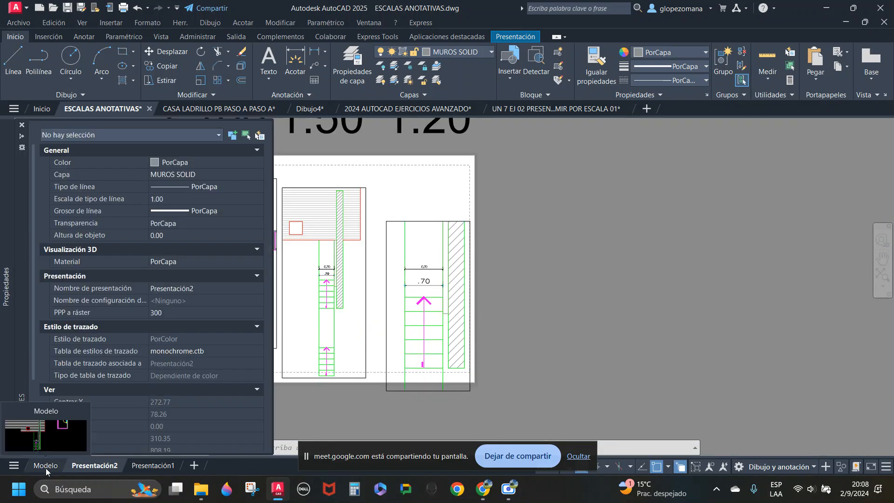
{"action": "left_click", "coordinate": [46, 465]}
Step: Copy the narrow wall's hatch into the empty area beyond the small room with the door
{"action": "scroll", "coordinate": [390, 314], "scroll_direction": "up", "scroll_amount": 4}
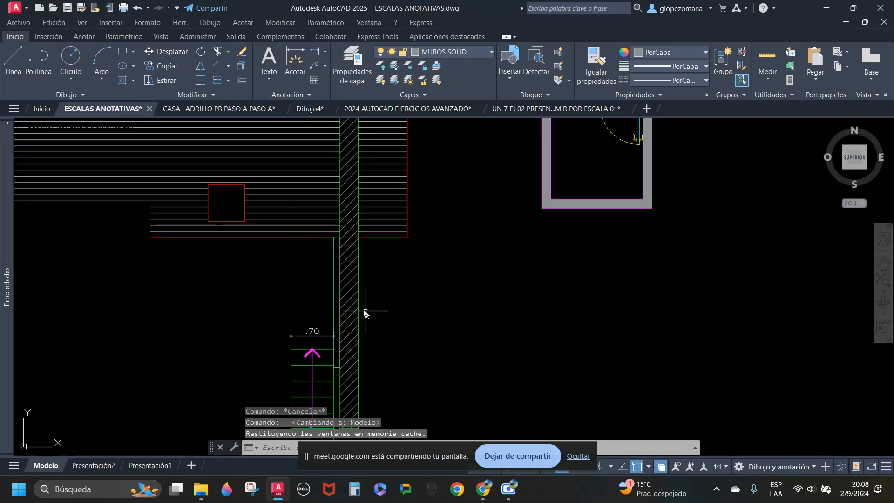
{"action": "left_click", "coordinate": [349, 292]}
{"action": "type", "text": "co"}
{"action": "key", "text": "Return"}
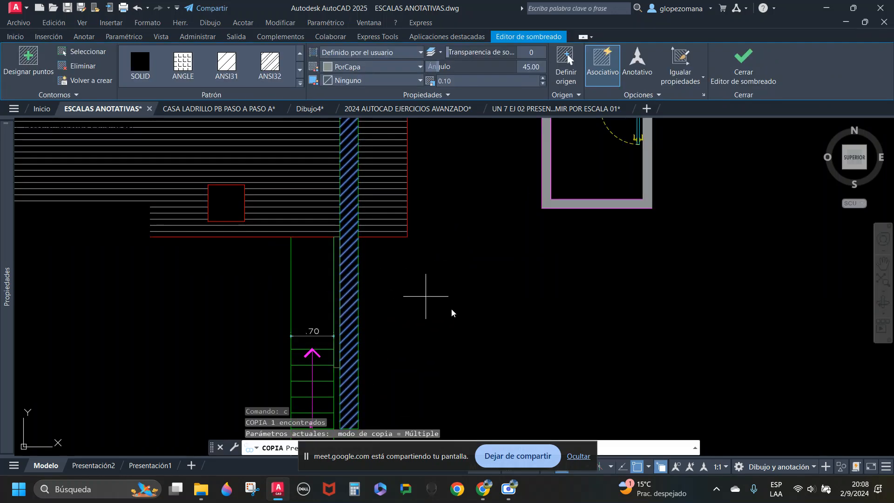
{"action": "left_click", "coordinate": [426, 297]}
{"action": "scroll", "coordinate": [529, 318], "scroll_direction": "down", "scroll_amount": 2}
{"action": "left_click", "coordinate": [758, 318]}
{"action": "key", "text": "Escape"}
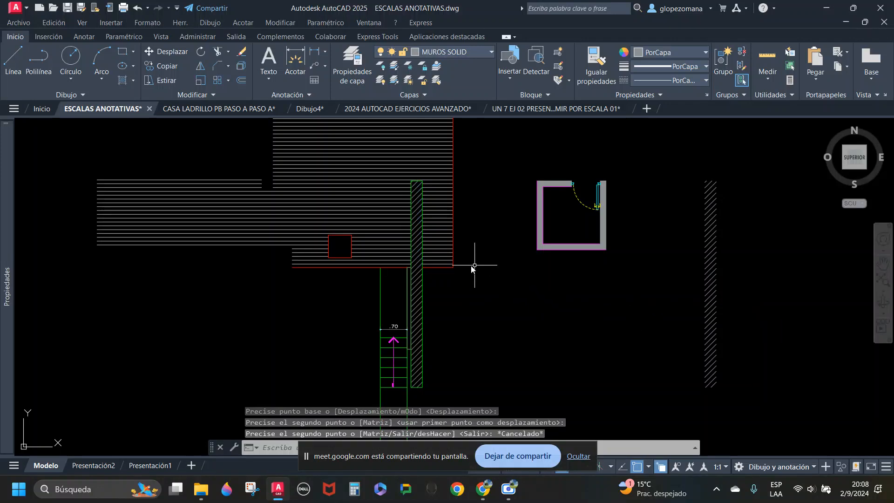
Step: Erase the original non-annotative hatch inside the narrow wall beside the stairs
{"action": "left_click", "coordinate": [417, 267]}
{"action": "type", "text": "e"}
{"action": "key", "text": "Return"}
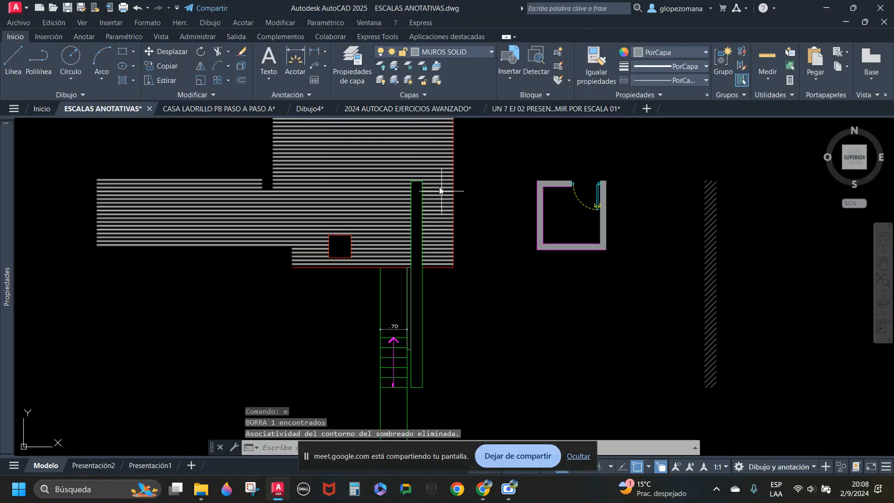
Step: Hatch the narrow wall in model space with an annotative user-defined pattern at 45° and 0.03 spacing, selecting its edge lines as the boundary
{"action": "left_click", "coordinate": [125, 82]}
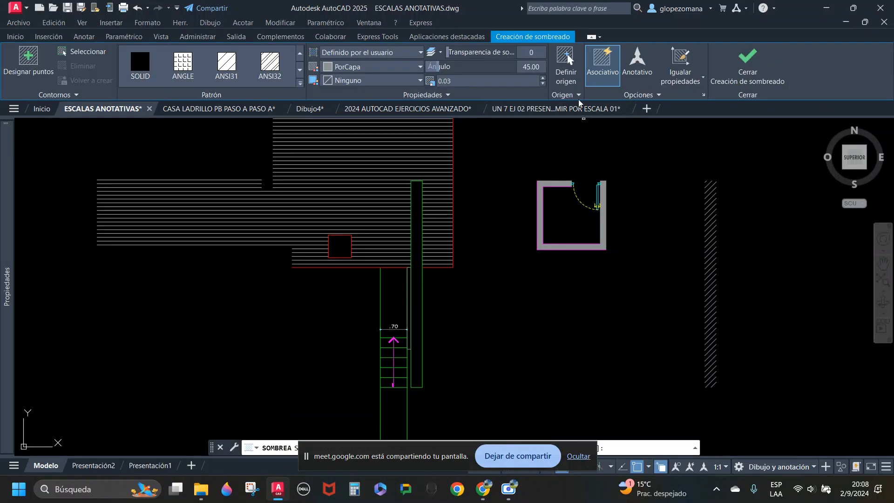
{"action": "left_click", "coordinate": [639, 65]}
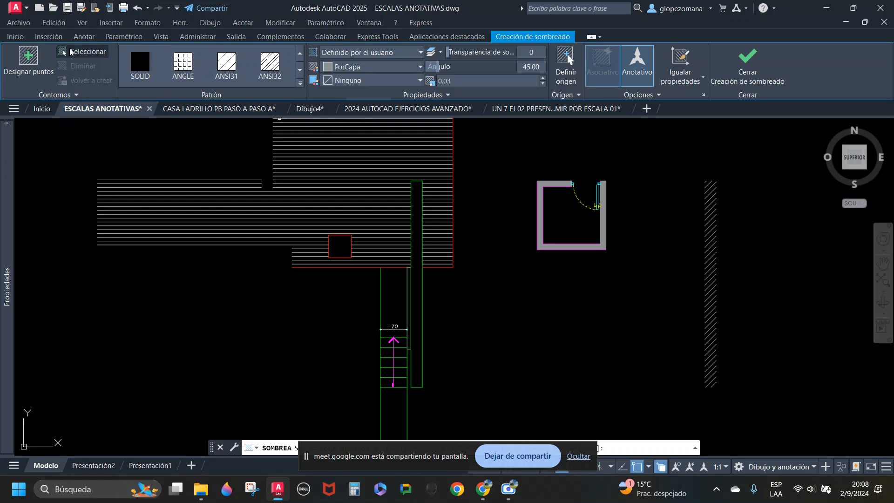
{"action": "left_click", "coordinate": [65, 51]}
{"action": "scroll", "coordinate": [393, 167], "scroll_direction": "up", "scroll_amount": 8}
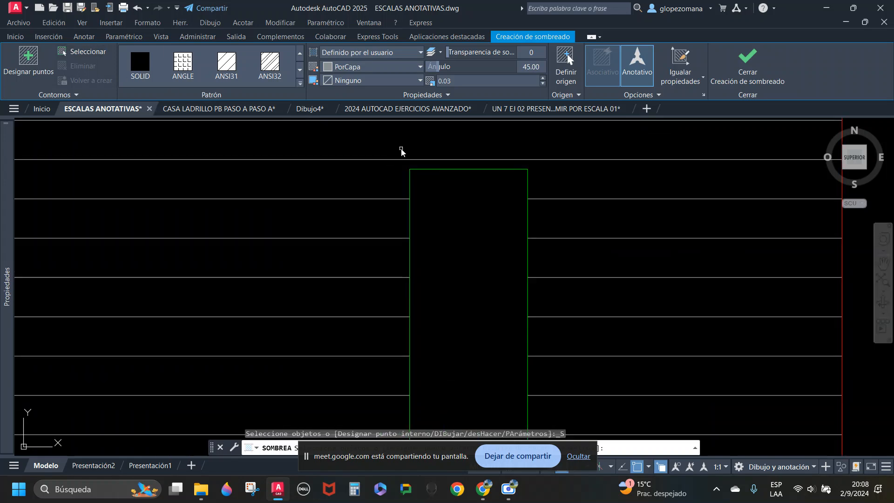
{"action": "scroll", "coordinate": [399, 154], "scroll_direction": "down", "scroll_amount": 10}
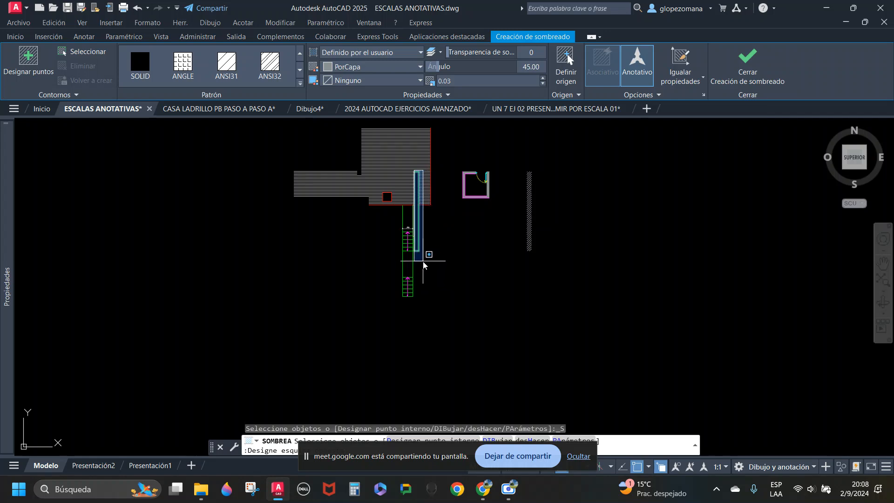
{"action": "left_click", "coordinate": [458, 242]}
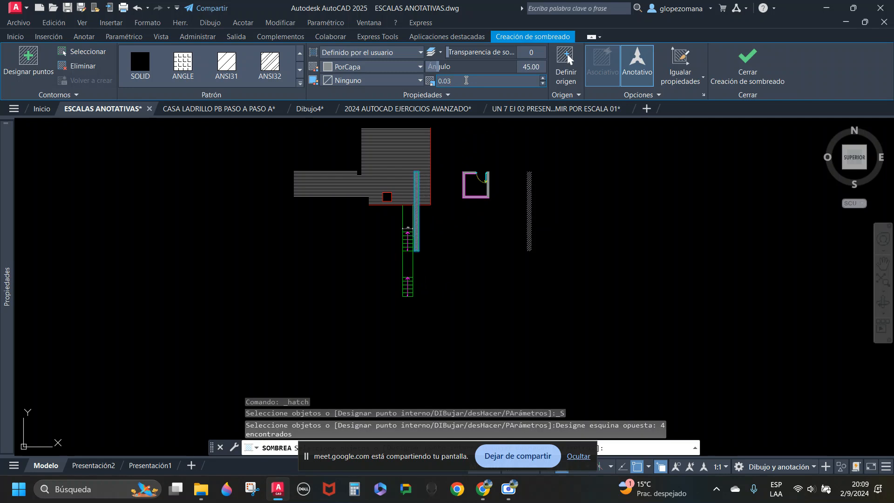
{"action": "left_click", "coordinate": [466, 81]}
{"action": "key", "text": "Return"}
{"action": "scroll", "coordinate": [425, 237], "scroll_direction": "up", "scroll_amount": 10}
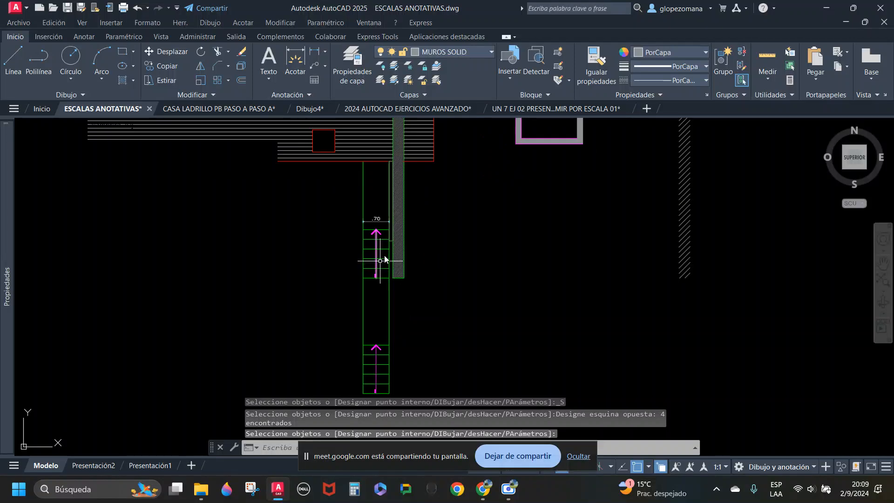
{"action": "scroll", "coordinate": [425, 255], "scroll_direction": "up", "scroll_amount": 4}
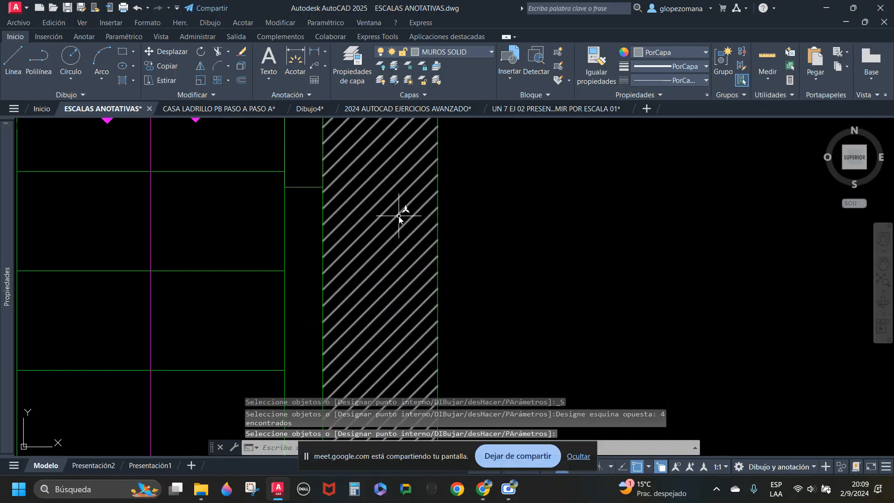
{"action": "scroll", "coordinate": [462, 219], "scroll_direction": "down", "scroll_amount": 4}
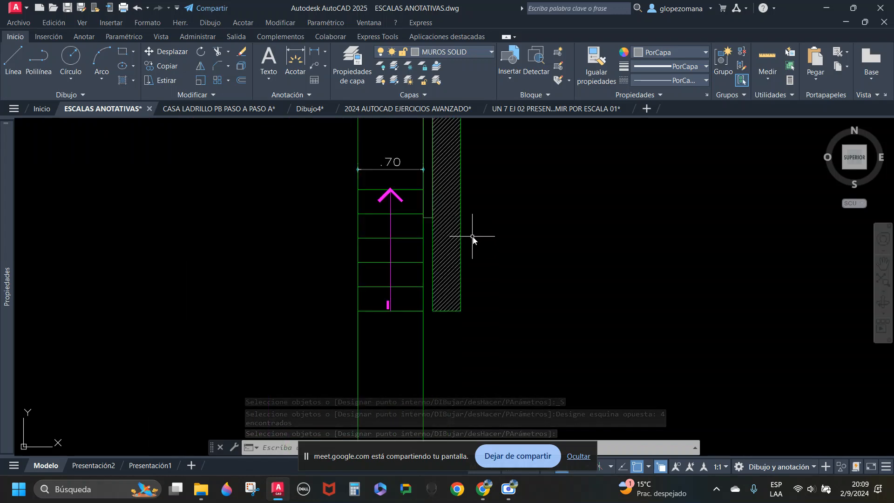
{"action": "key", "text": "Escape"}
Step: Check the annotative wall hatch in the 1:100, 1:50 and 1:20 viewports on Presentación2, and return to model space
{"action": "left_click", "coordinate": [87, 467]}
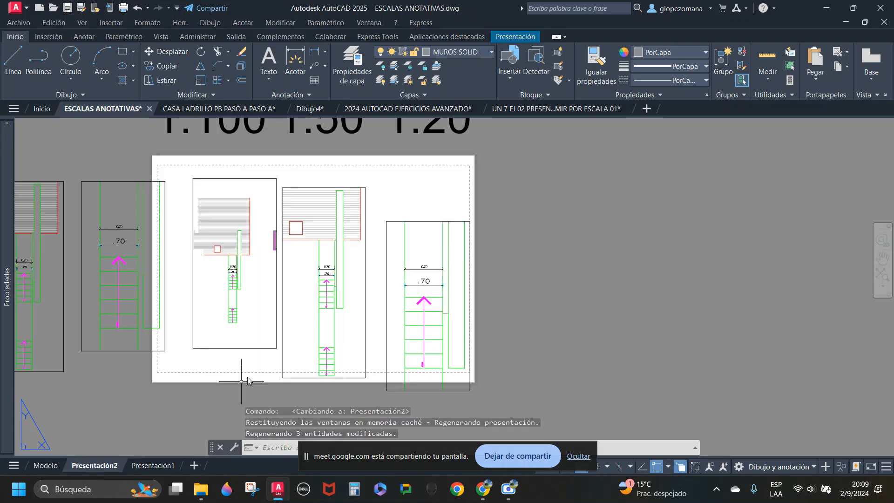
{"action": "scroll", "coordinate": [292, 309], "scroll_direction": "up", "scroll_amount": 4}
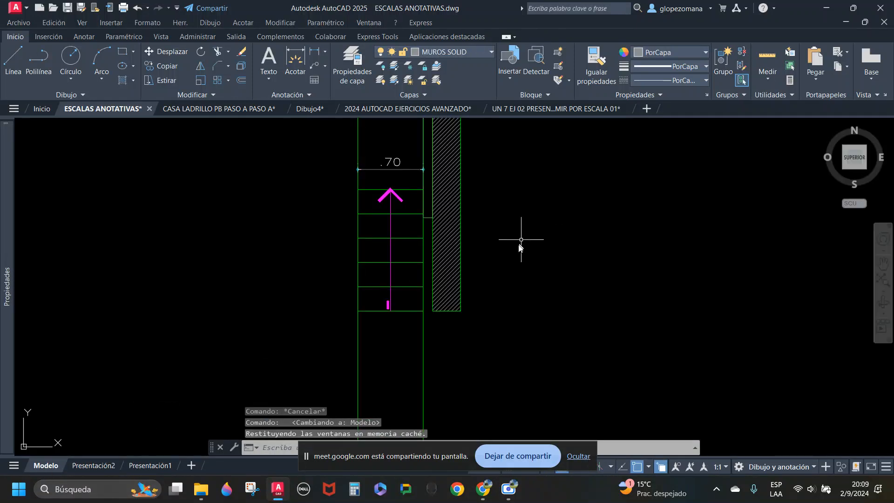
{"action": "scroll", "coordinate": [523, 240], "scroll_direction": "down", "scroll_amount": 6}
{"action": "left_click", "coordinate": [94, 465]}
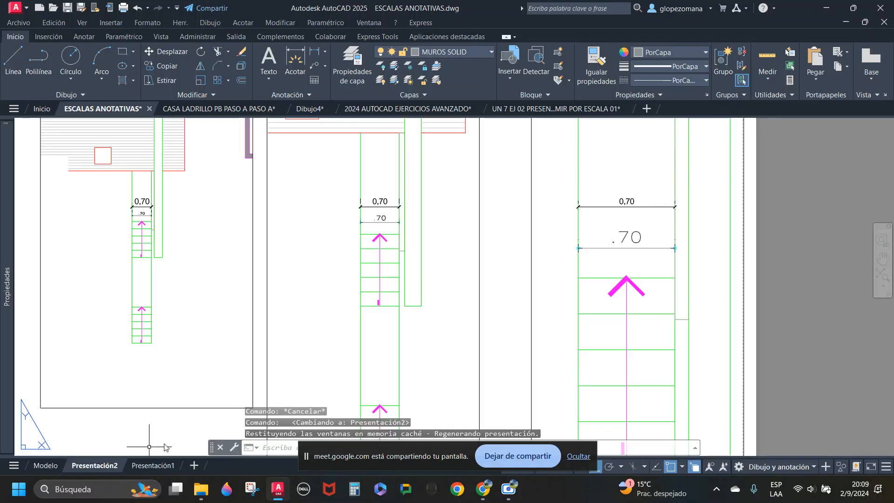
{"action": "scroll", "coordinate": [507, 270], "scroll_direction": "down", "scroll_amount": 4}
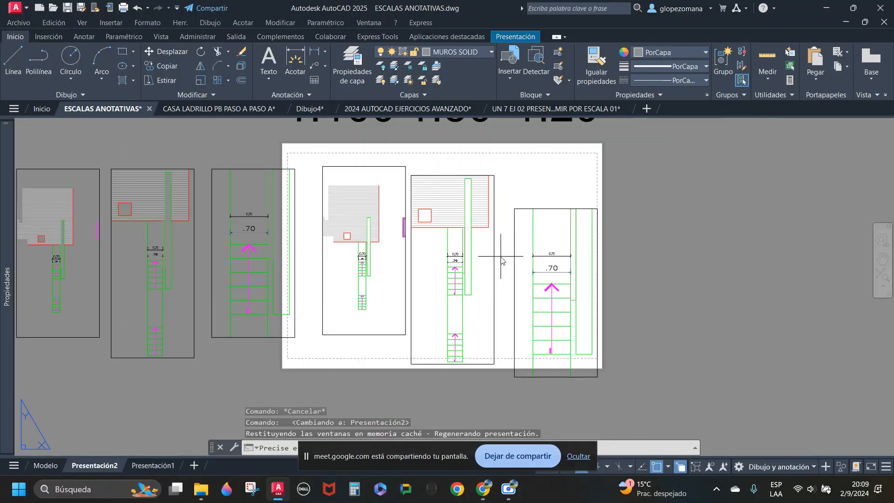
{"action": "left_click", "coordinate": [494, 263]}
{"action": "left_click", "coordinate": [496, 274]}
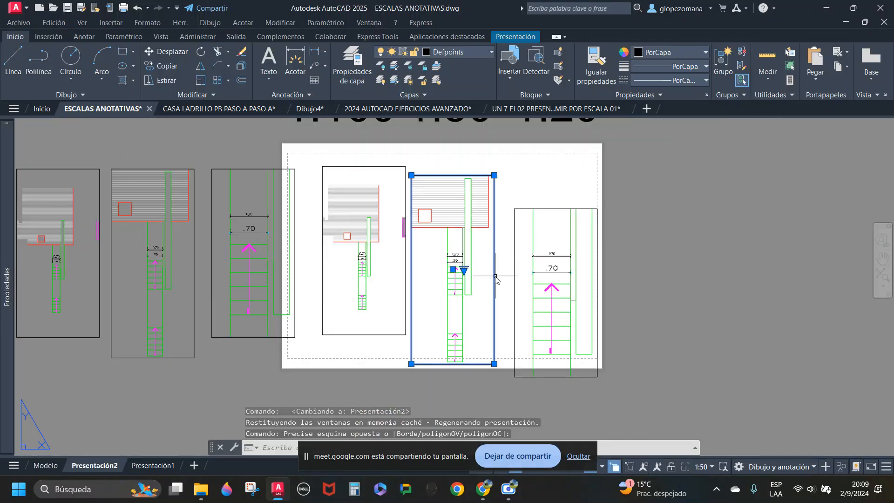
{"action": "key", "text": "Escape"}
{"action": "left_click", "coordinate": [46, 466]}
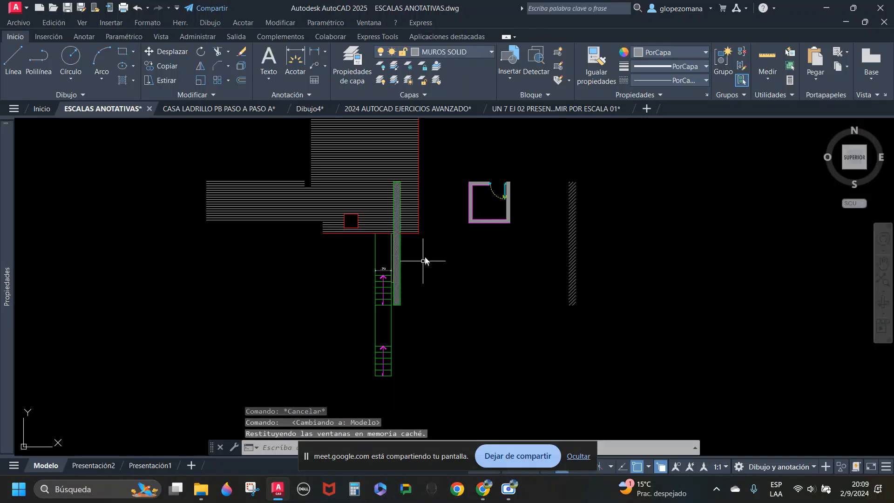
Step: Erase the annotative hatch from the narrow wall beside the stairs
{"action": "scroll", "coordinate": [425, 261], "scroll_direction": "up", "scroll_amount": 2}
{"action": "left_click", "coordinate": [396, 242]}
{"action": "type", "text": "e"}
{"action": "key", "text": "Return"}
{"action": "scroll", "coordinate": [406, 261], "scroll_direction": "down", "scroll_amount": 2}
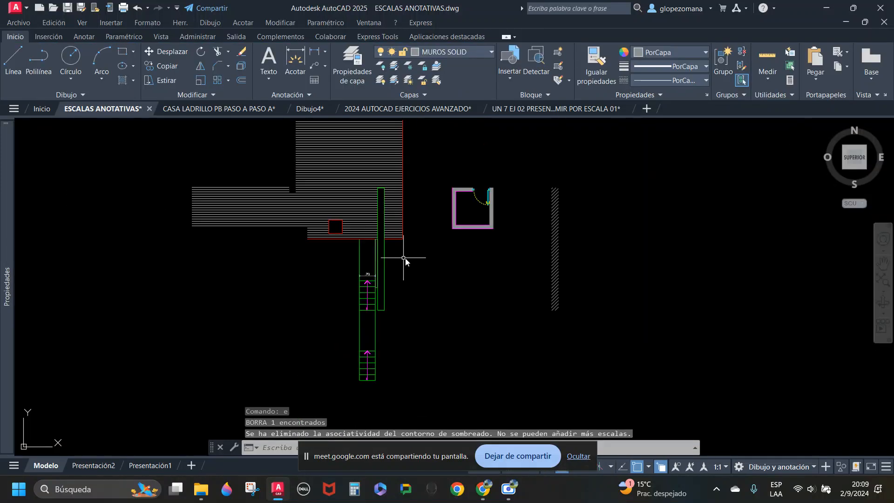
Step: Switch to Presentación2 and activate the 1:50 viewport for editing its model space
{"action": "left_click", "coordinate": [112, 465]}
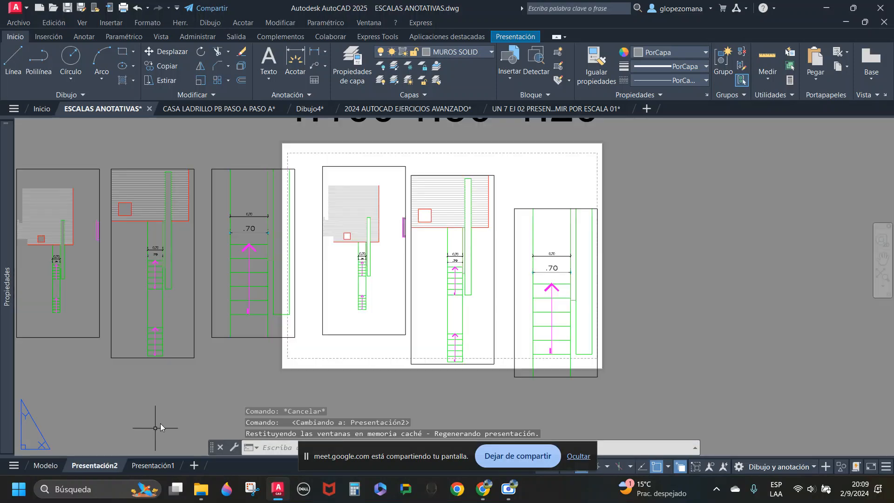
{"action": "scroll", "coordinate": [470, 248], "scroll_direction": "up", "scroll_amount": 2}
{"action": "double_click", "coordinate": [479, 249]}
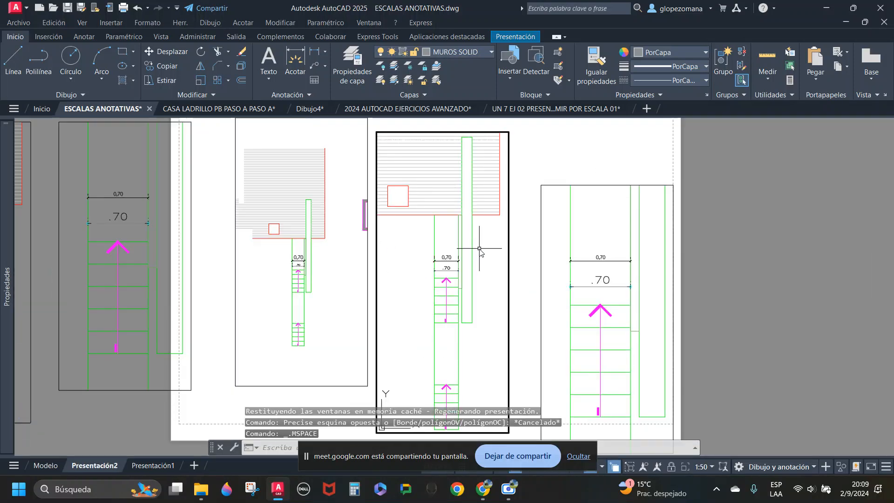
{"action": "left_click", "coordinate": [123, 80]}
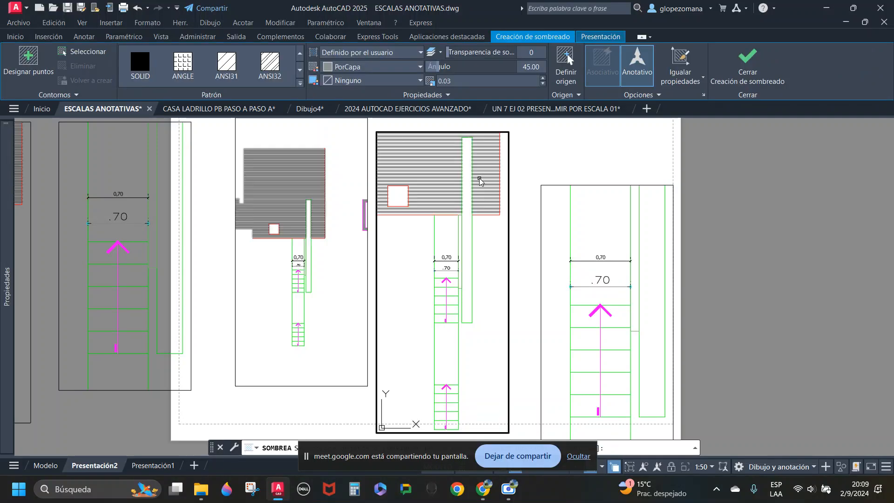
{"action": "left_click", "coordinate": [480, 180]}
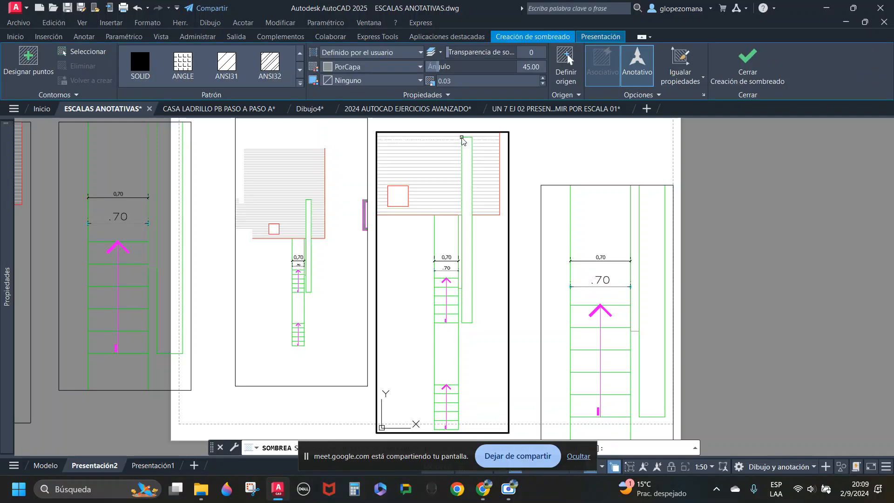
{"action": "key", "text": "Escape"}
{"action": "scroll", "coordinate": [461, 145], "scroll_direction": "up", "scroll_amount": 2}
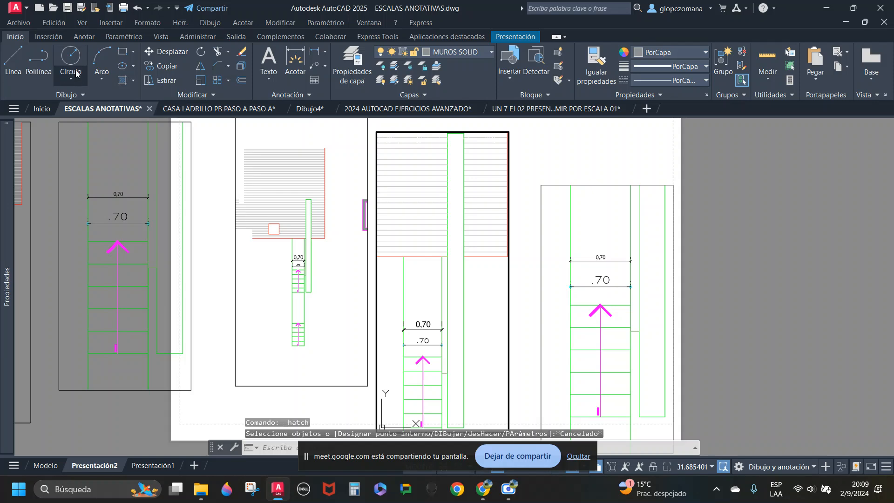
{"action": "left_click", "coordinate": [137, 8]}
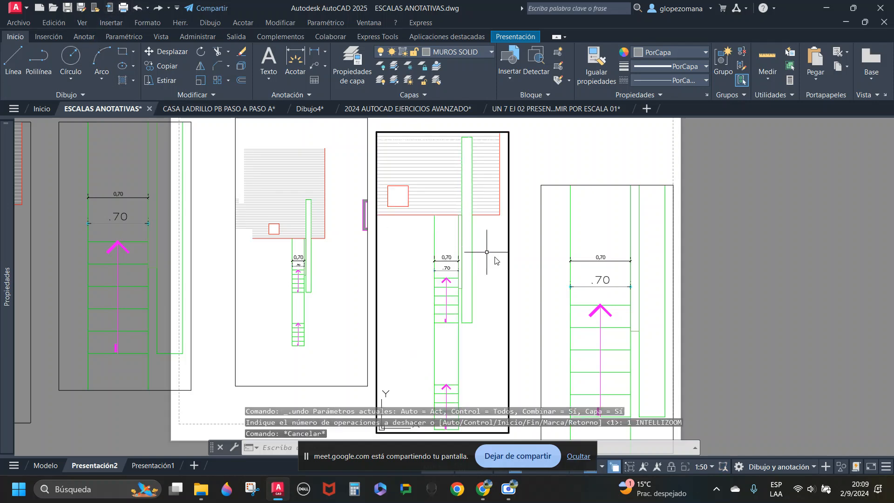
Step: Return to paper space and lock the 1:50 viewport on the sheet by setting its Vista bloqueada property to Sí
{"action": "double_click", "coordinate": [516, 240]}
{"action": "left_click", "coordinate": [519, 238]}
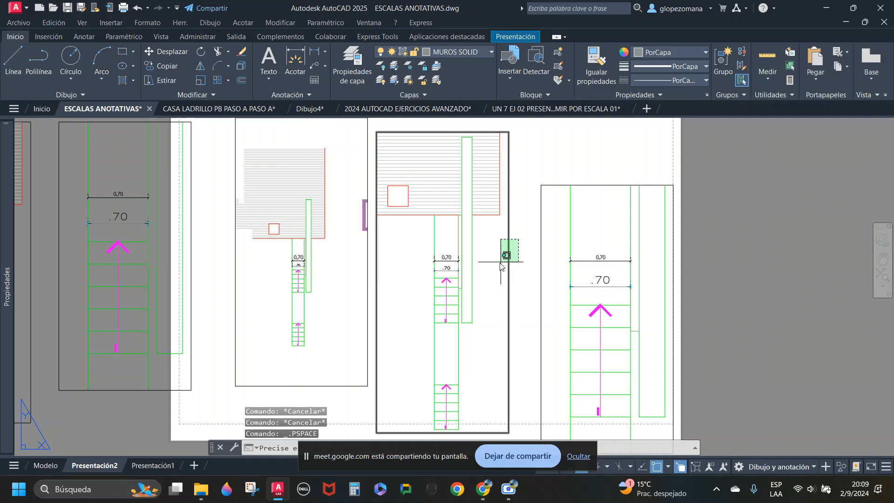
{"action": "left_click", "coordinate": [501, 261]}
{"action": "mouse_move", "coordinate": [2, 340]}
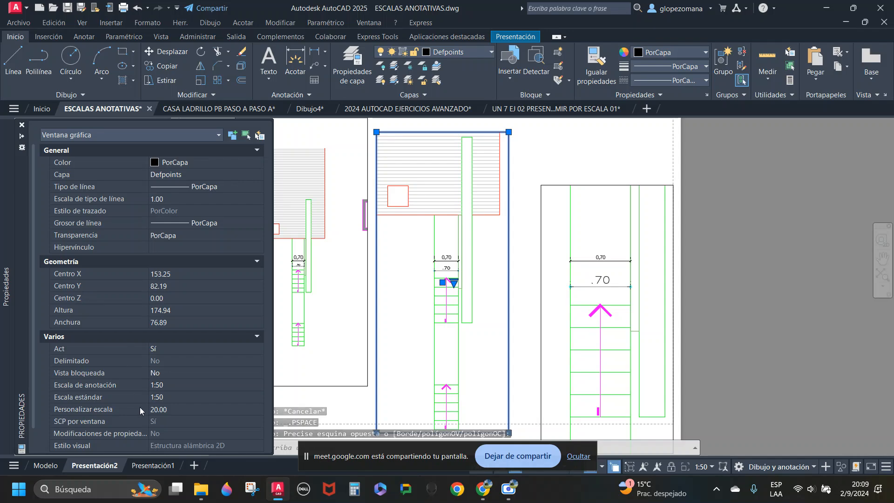
{"action": "left_click", "coordinate": [164, 373]}
{"action": "left_click", "coordinate": [191, 371]}
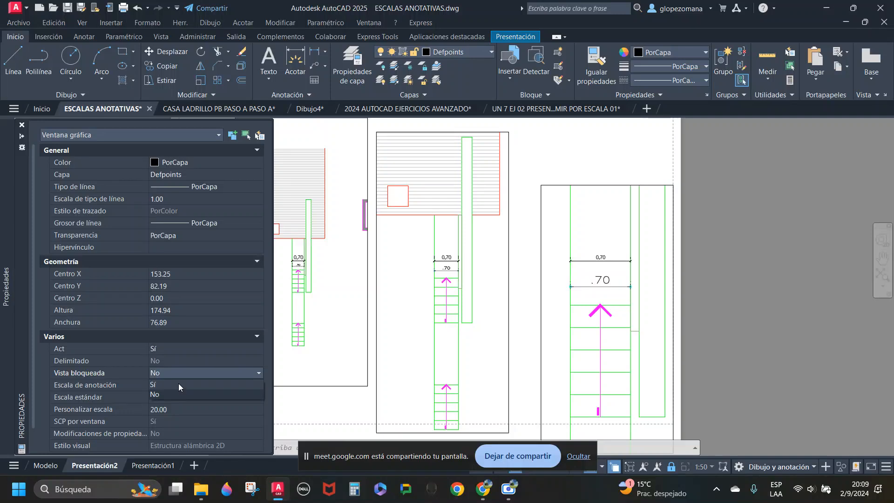
{"action": "left_click", "coordinate": [178, 384]}
{"action": "key", "text": "Escape"}
Step: Lock the view of the 1:20 and 1:100 viewports on the sheet together by setting Vista bloqueada to Sí
{"action": "scroll", "coordinate": [528, 278], "scroll_direction": "down", "scroll_amount": 6}
{"action": "scroll", "coordinate": [528, 278], "scroll_direction": "up", "scroll_amount": 5}
{"action": "left_click", "coordinate": [528, 280]}
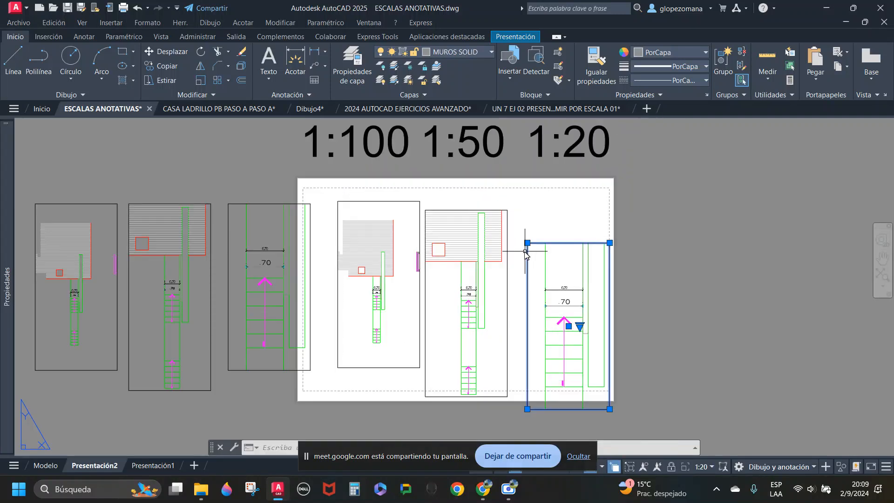
{"action": "left_click", "coordinate": [417, 223]}
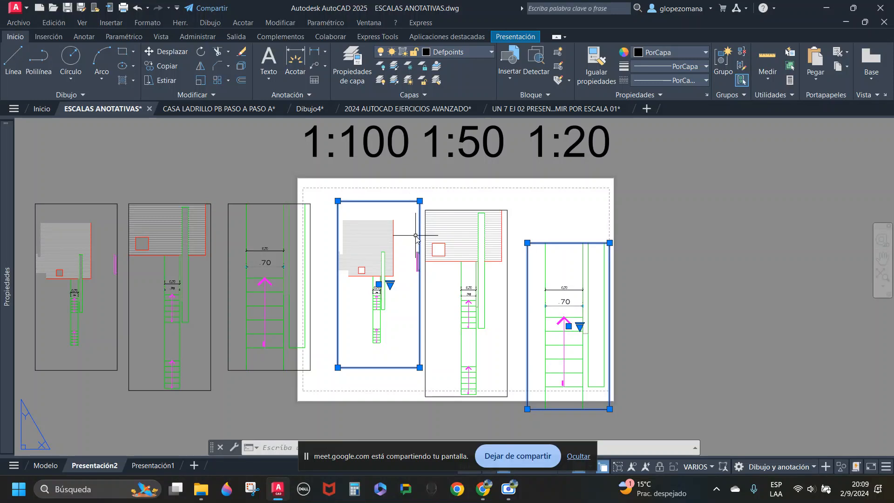
{"action": "mouse_move", "coordinate": [5, 263]}
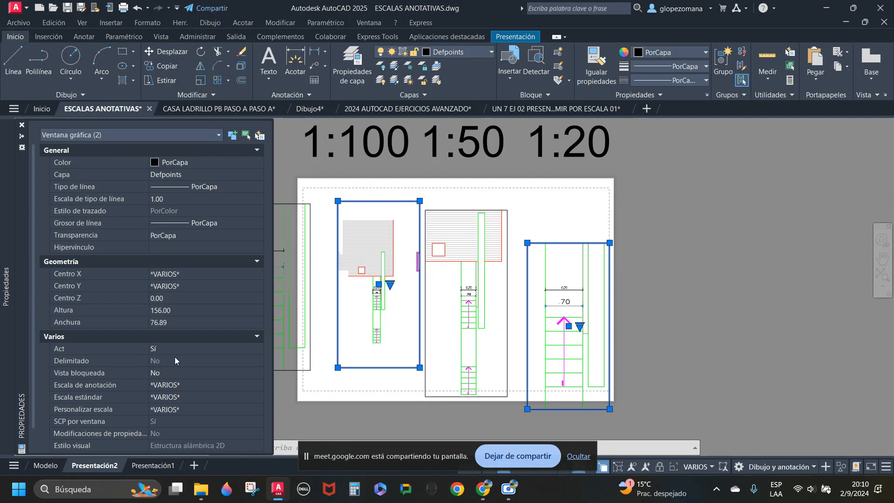
{"action": "left_click", "coordinate": [160, 373]}
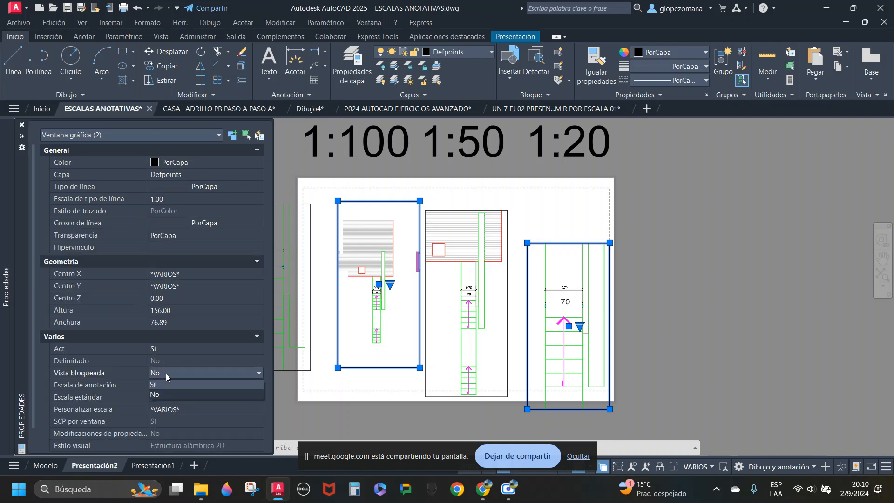
{"action": "left_click", "coordinate": [157, 385]}
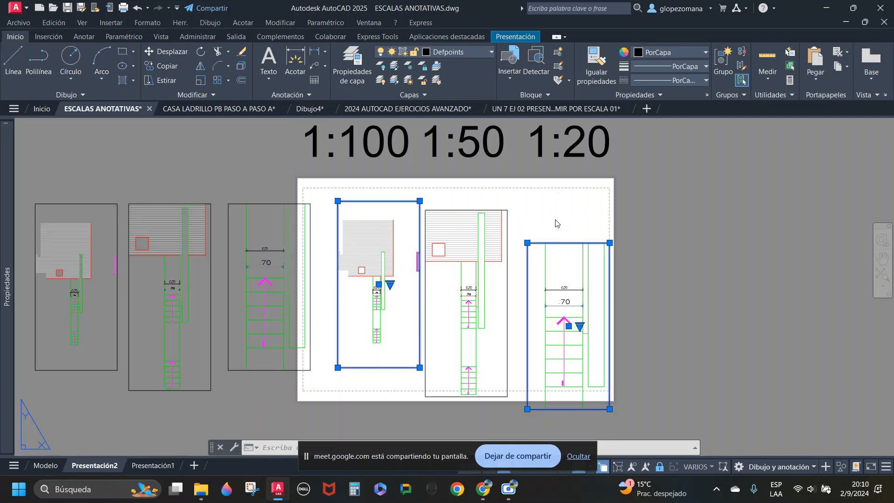
{"action": "key", "text": "Escape"}
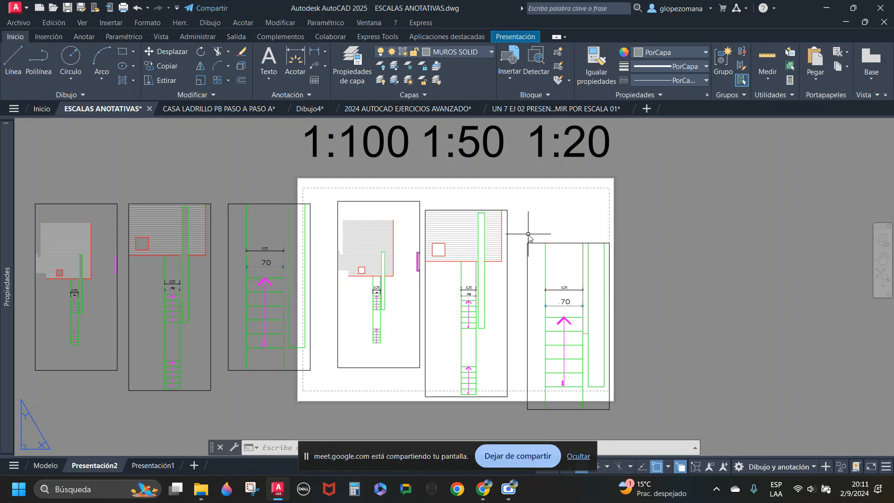
Step: Stretch the upper edge of the 1:20 viewport upward past the sheet edge to show more of the hatched floor
{"action": "left_click", "coordinate": [527, 243]}
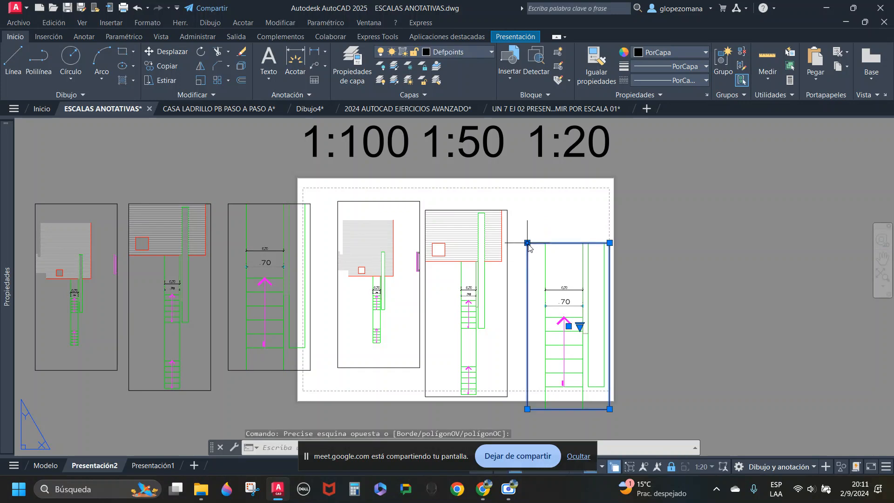
{"action": "left_click", "coordinate": [527, 242]}
{"action": "middle_click_drag", "start_coordinate": [556, 240], "coordinate": [512, 281]}
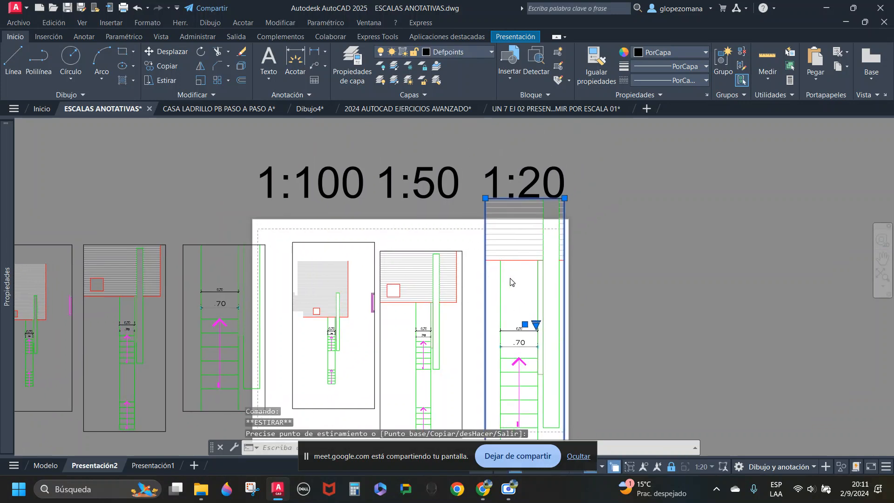
{"action": "key", "text": "Escape"}
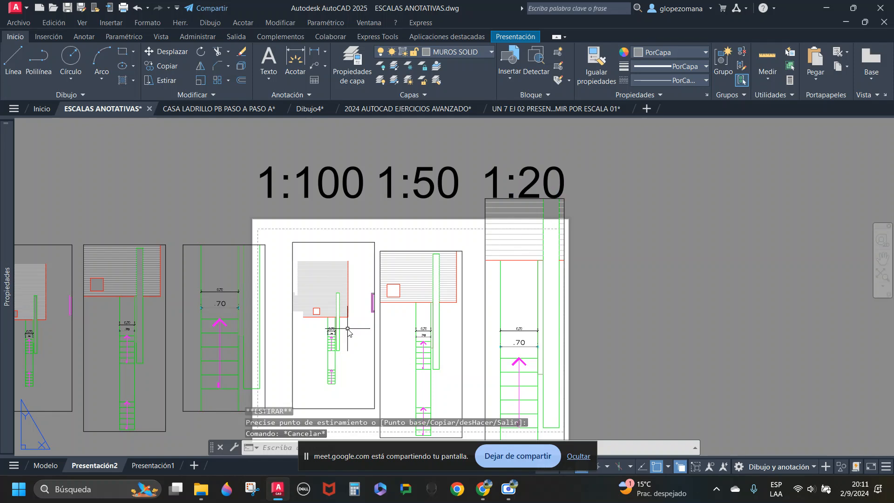
Step: Compare the floor hatch in model space with its display in the 1:100, 1:50 and 1:20 viewports on Presentación2
{"action": "scroll", "coordinate": [348, 328], "scroll_direction": "up", "scroll_amount": 2}
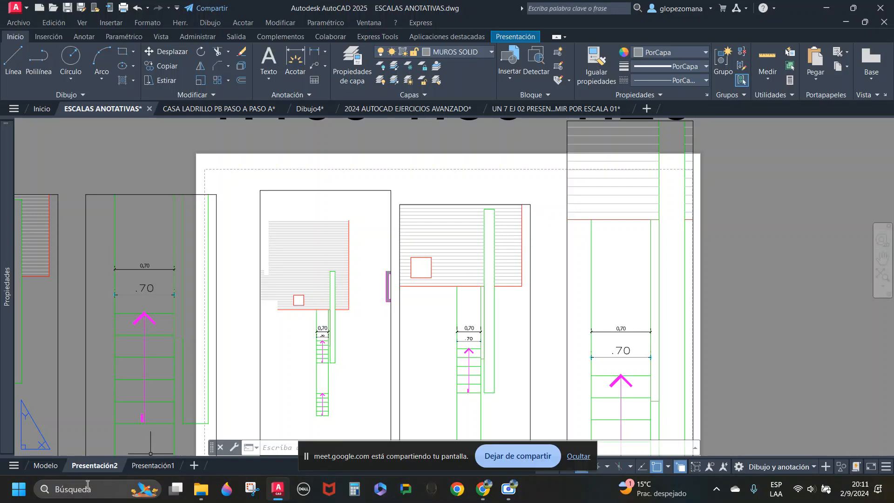
{"action": "left_click", "coordinate": [46, 465]}
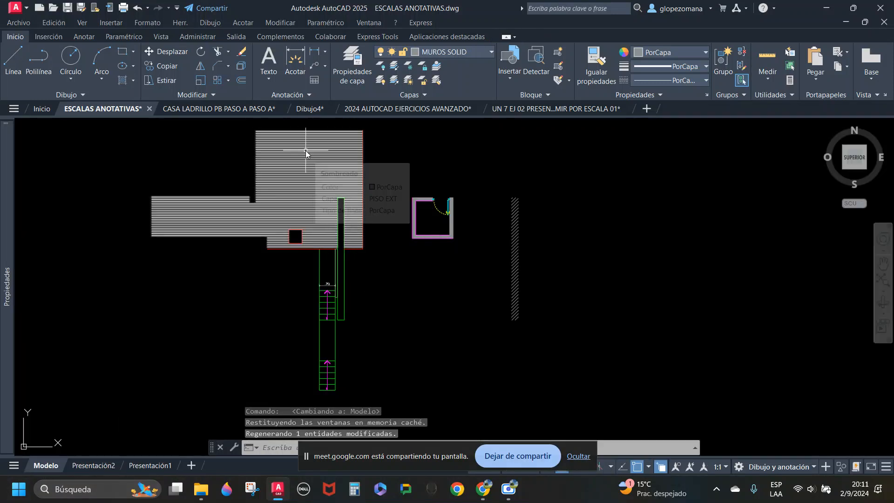
{"action": "left_click", "coordinate": [95, 465]}
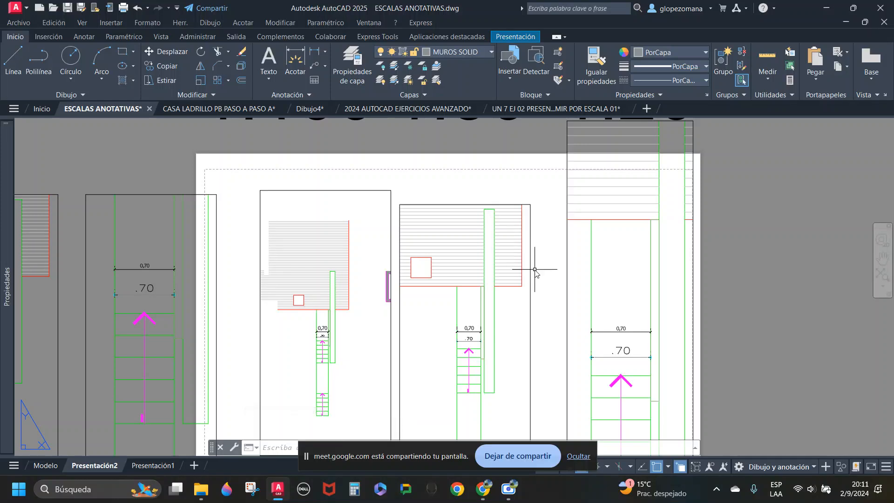
{"action": "middle_click_drag", "start_coordinate": [531, 257], "coordinate": [519, 233]}
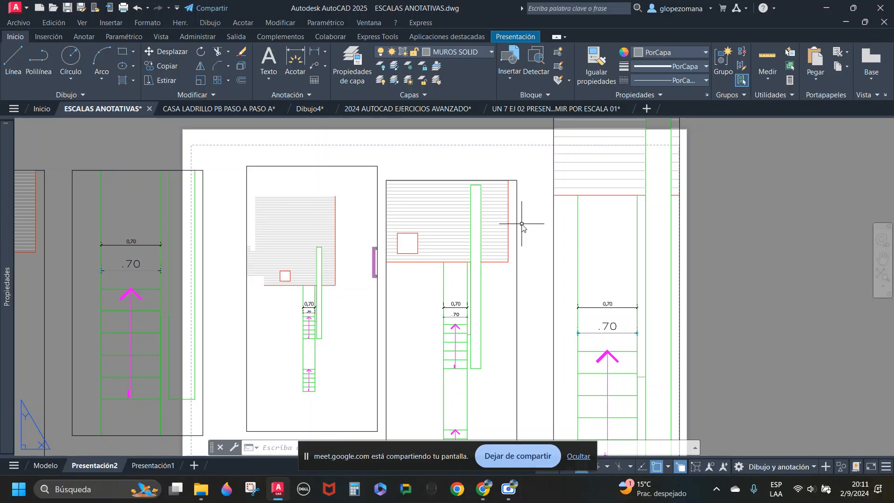
{"action": "scroll", "coordinate": [522, 225], "scroll_direction": "down", "scroll_amount": 5}
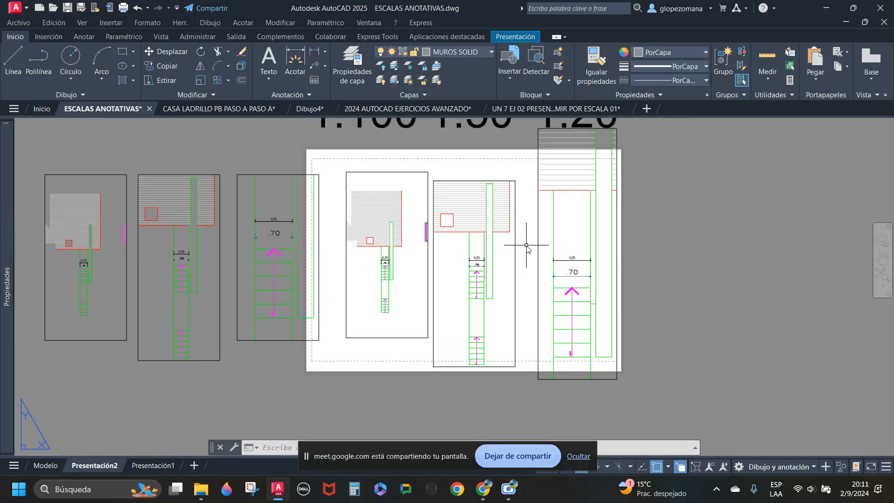
{"action": "scroll", "coordinate": [527, 245], "scroll_direction": "up", "scroll_amount": 2}
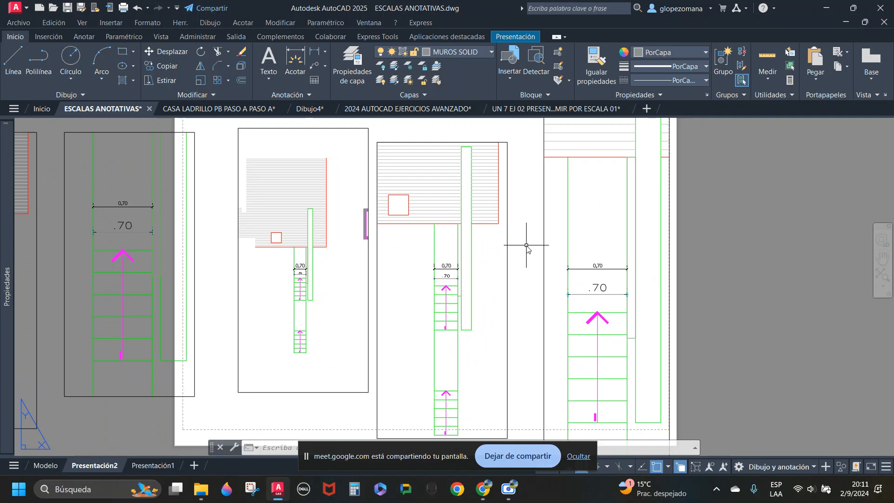
{"action": "scroll", "coordinate": [519, 246], "scroll_direction": "down", "scroll_amount": 2}
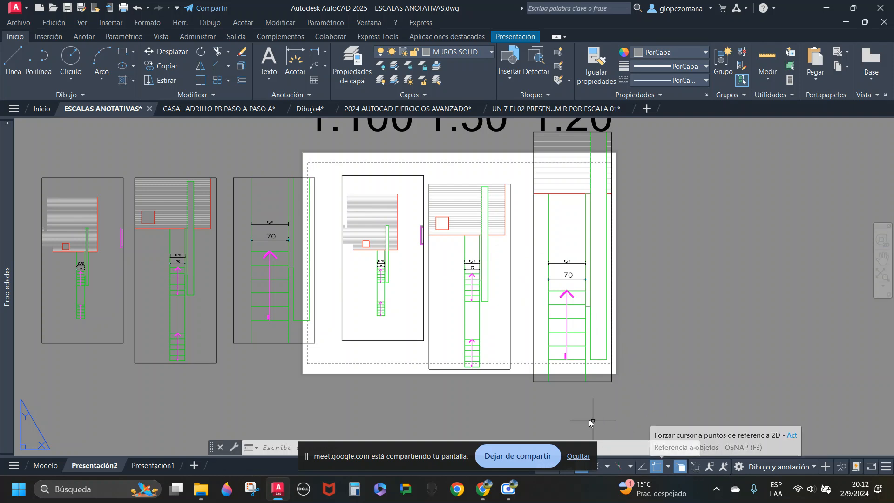
{"action": "scroll", "coordinate": [466, 243], "scroll_direction": "up", "scroll_amount": 1}
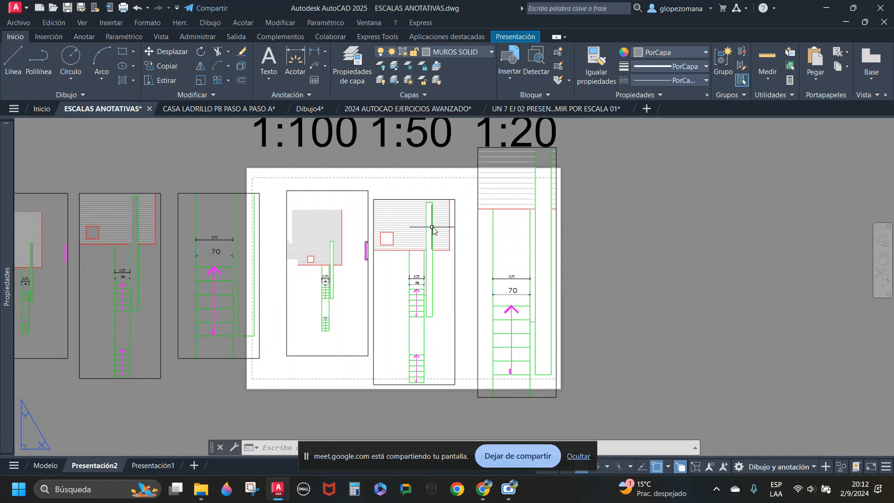
{"action": "scroll", "coordinate": [436, 226], "scroll_direction": "up", "scroll_amount": 2}
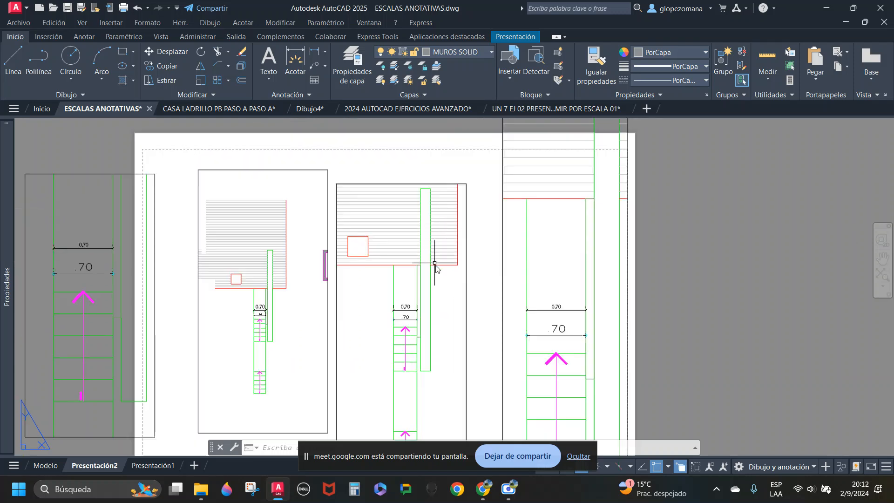
{"action": "middle_click_drag", "start_coordinate": [450, 277], "coordinate": [414, 250]}
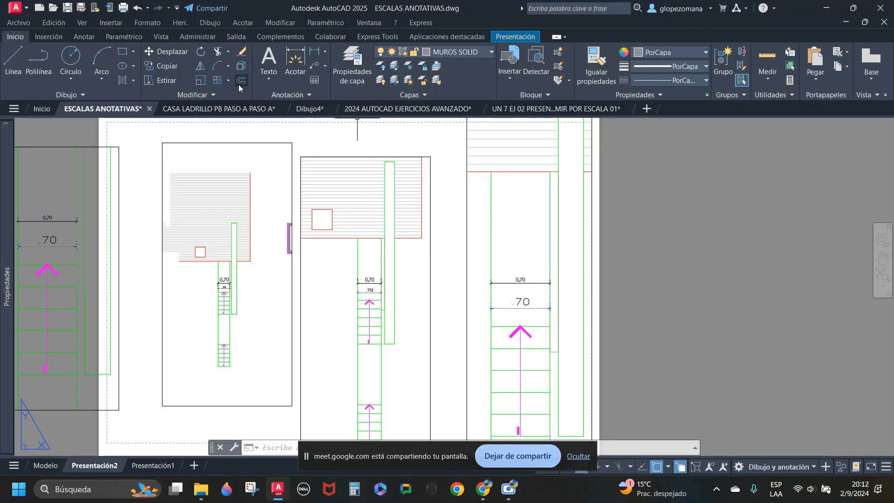
Step: Start an annotative user-defined hatch from paper space and try to select the narrow wall's outline in the 1:50 viewport as its boundary
{"action": "left_click", "coordinate": [123, 82]}
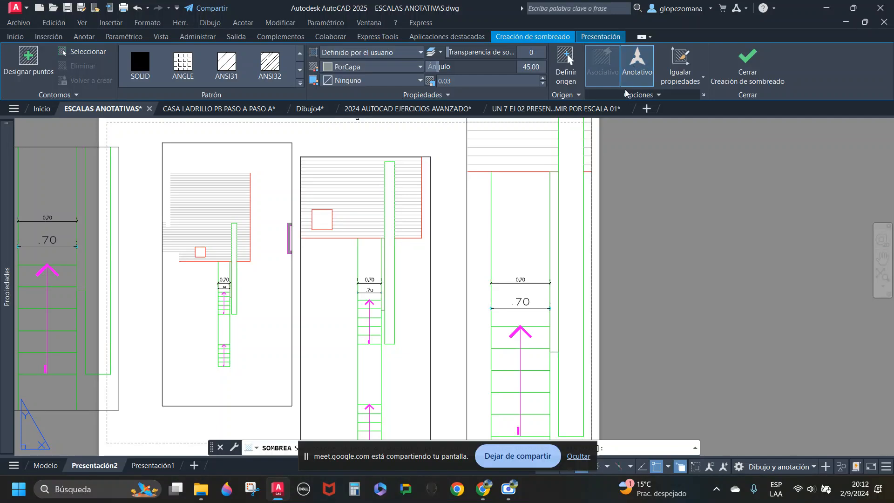
{"action": "left_click", "coordinate": [638, 70]}
{"action": "left_click", "coordinate": [642, 68]}
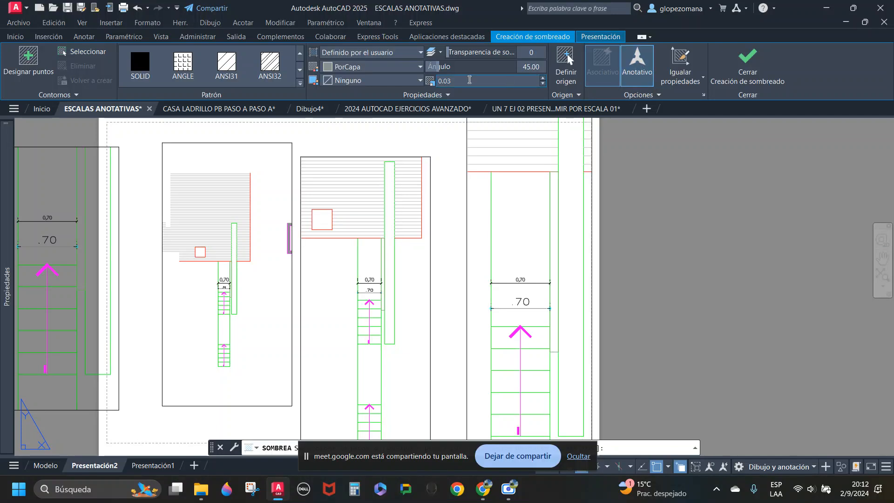
{"action": "left_click", "coordinate": [83, 52]}
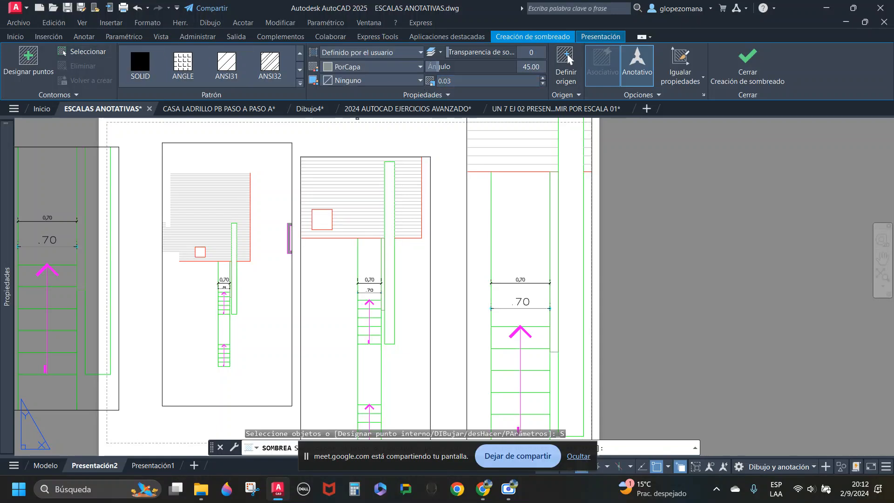
{"action": "scroll", "coordinate": [381, 161], "scroll_direction": "up", "scroll_amount": 2}
{"action": "left_click", "coordinate": [381, 163]}
{"action": "key", "text": "Escape"}
{"action": "left_click", "coordinate": [374, 163]}
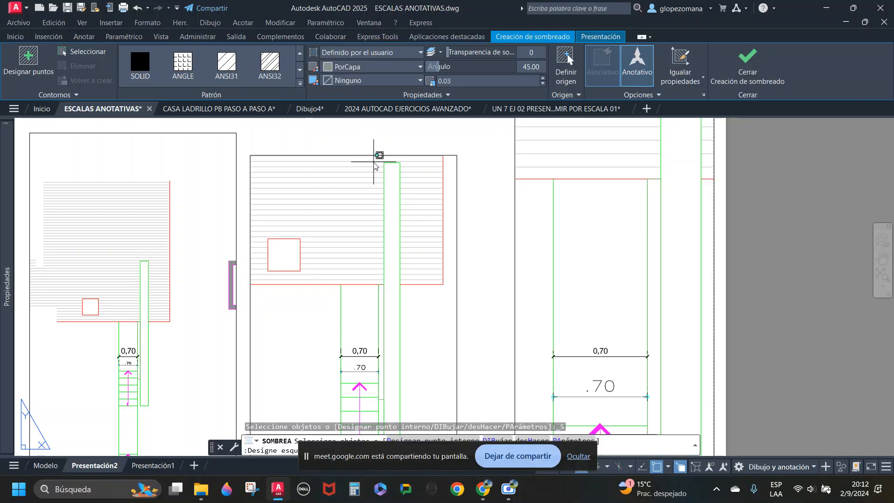
{"action": "key", "text": "Escape"}
{"action": "left_click", "coordinate": [374, 162]}
{"action": "key", "text": "Escape"}
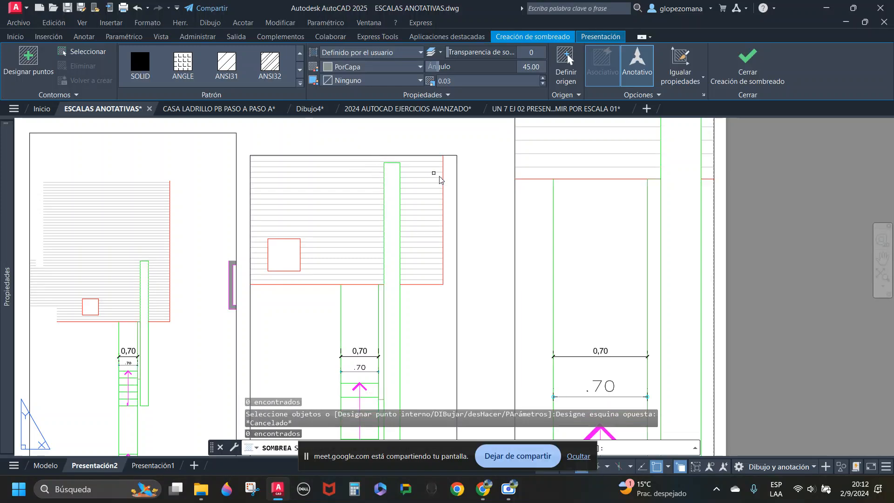
Step: Hatch the narrow vertical wall strip inside the 1:50 viewport with the annotative user-defined pattern at 45° and 0.03 spacing
{"action": "key", "text": "Escape"}
{"action": "double_click", "coordinate": [421, 318]}
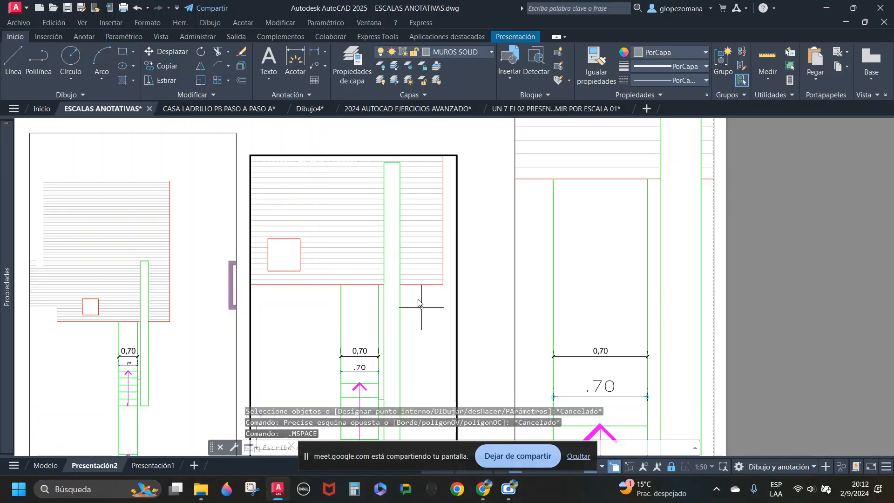
{"action": "left_click", "coordinate": [128, 83]}
{"action": "scroll", "coordinate": [380, 165], "scroll_direction": "up", "scroll_amount": 5}
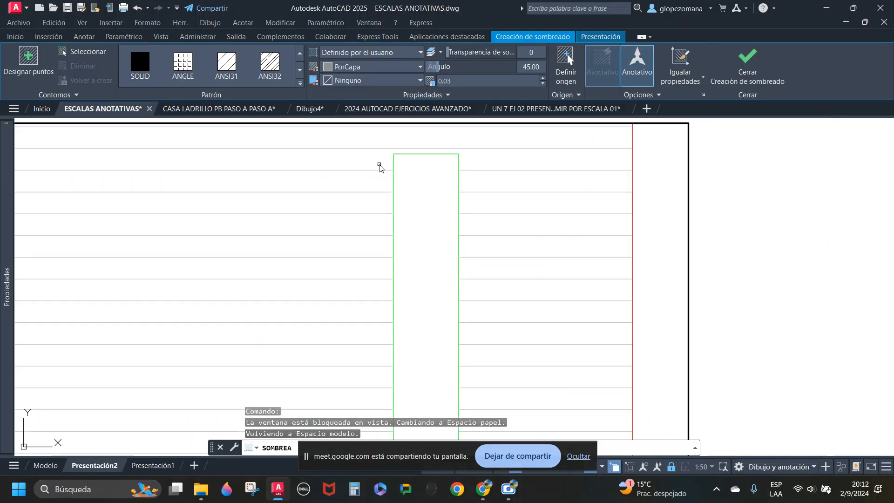
{"action": "left_click", "coordinate": [383, 139]}
{"action": "scroll", "coordinate": [407, 172], "scroll_direction": "down", "scroll_amount": 7}
{"action": "left_click", "coordinate": [425, 320]}
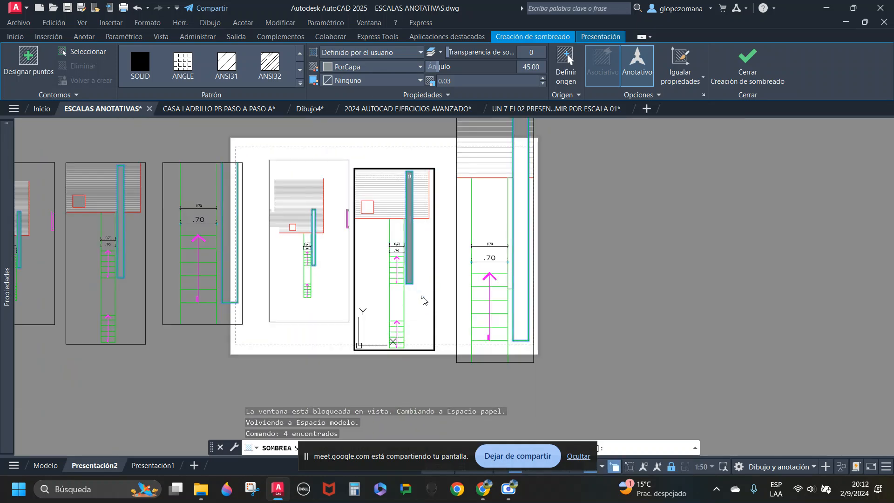
{"action": "key", "text": "Return"}
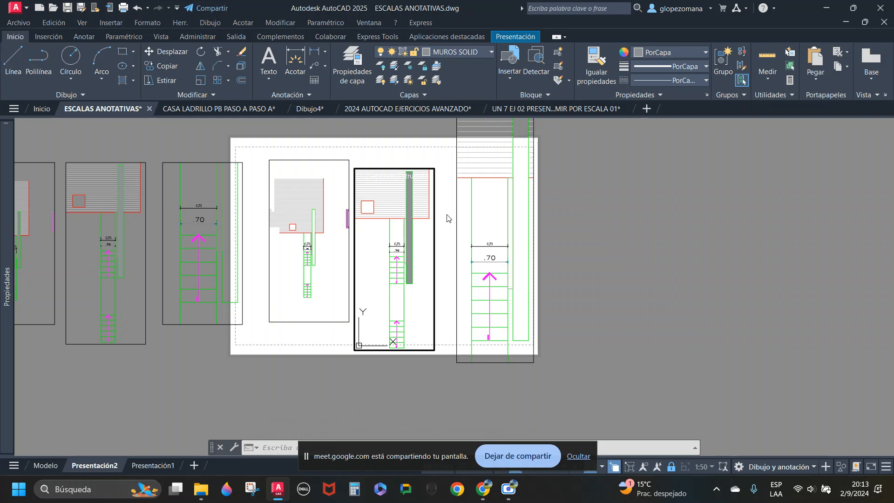
Step: Inspect the wall strip hatch up close in the 1:50 viewport and review its pattern and annotative scale properties
{"action": "double_click", "coordinate": [447, 218]}
{"action": "scroll", "coordinate": [436, 198], "scroll_direction": "up", "scroll_amount": 5}
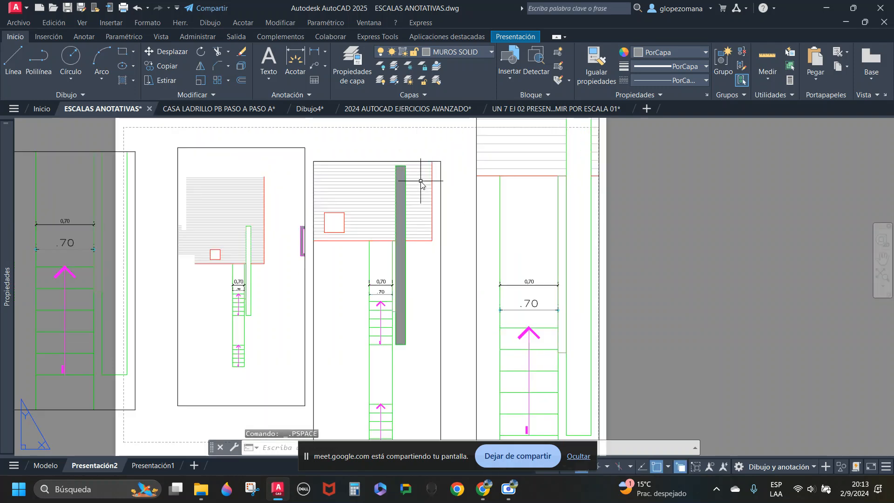
{"action": "scroll", "coordinate": [381, 261], "scroll_direction": "down", "scroll_amount": 2}
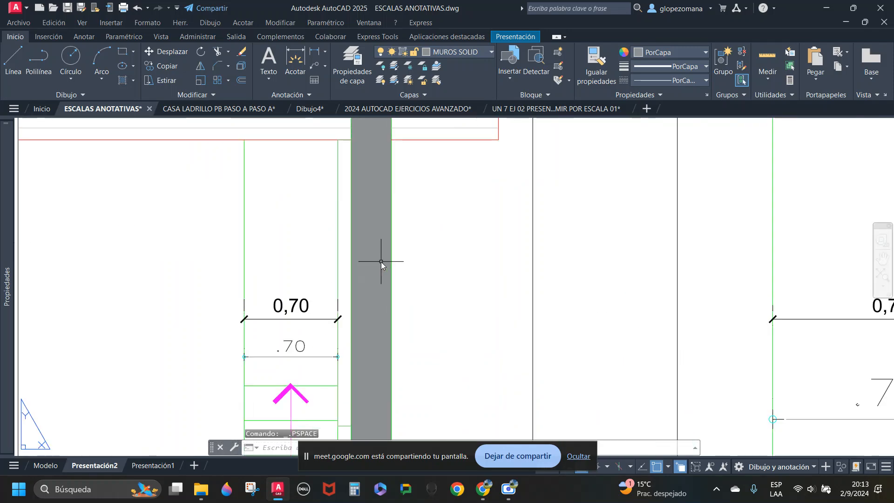
{"action": "double_click", "coordinate": [374, 228]}
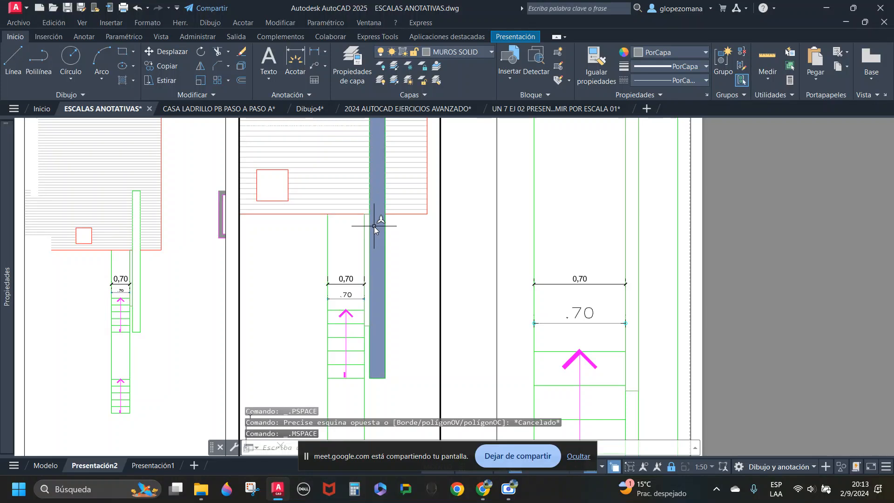
{"action": "left_click", "coordinate": [425, 245]}
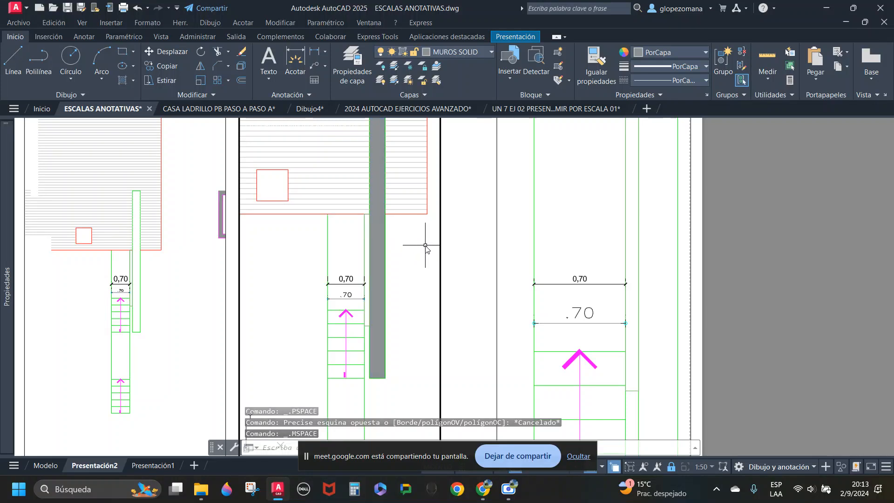
{"action": "left_click", "coordinate": [380, 219]}
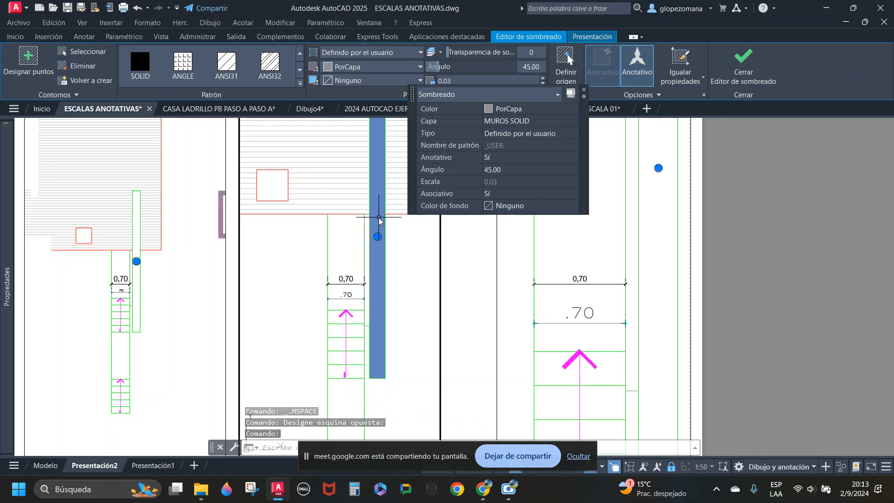
{"action": "mouse_move", "coordinate": [2, 221]}
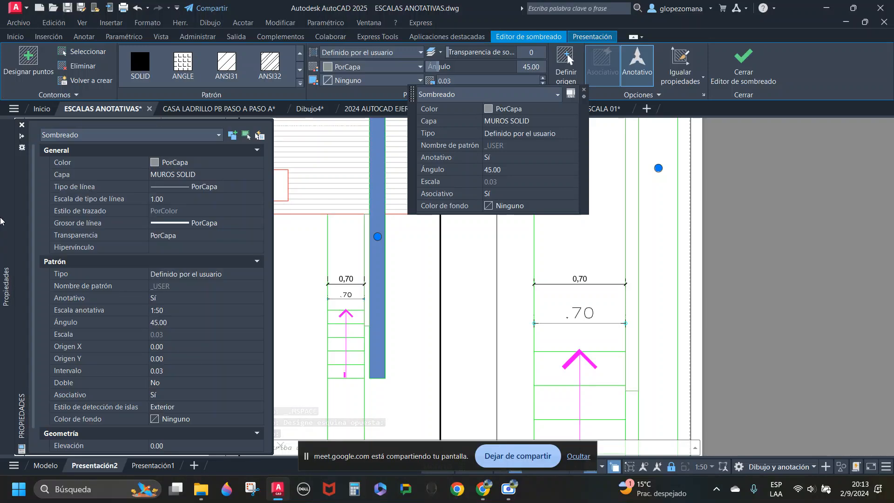
{"action": "key", "text": "Escape"}
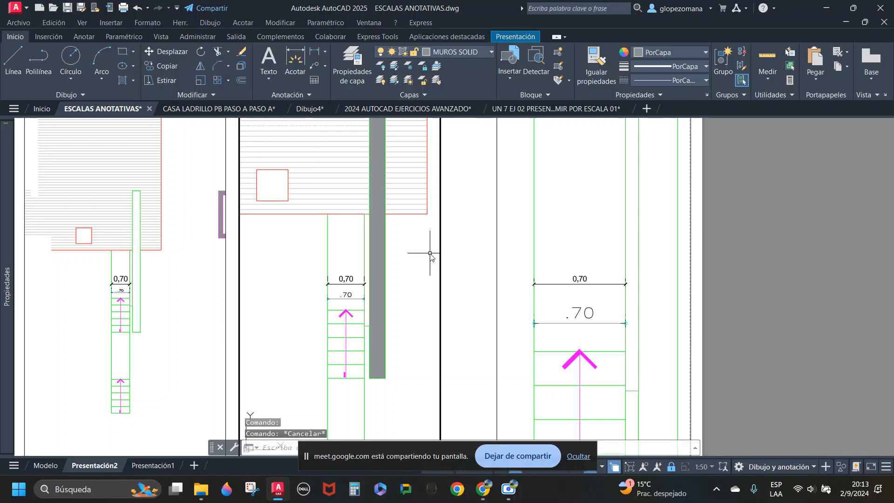
Step: Regenerate the model from within the 1:50 viewport
{"action": "type", "text": "regen"}
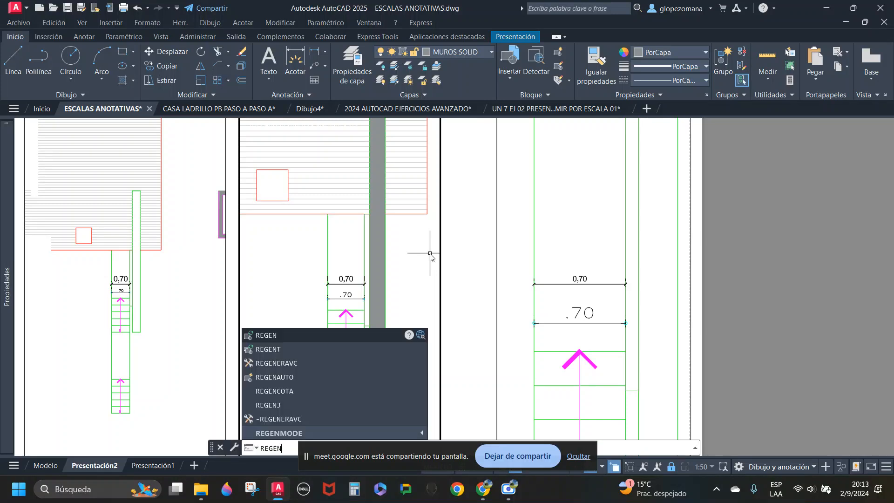
{"action": "key", "text": "Return"}
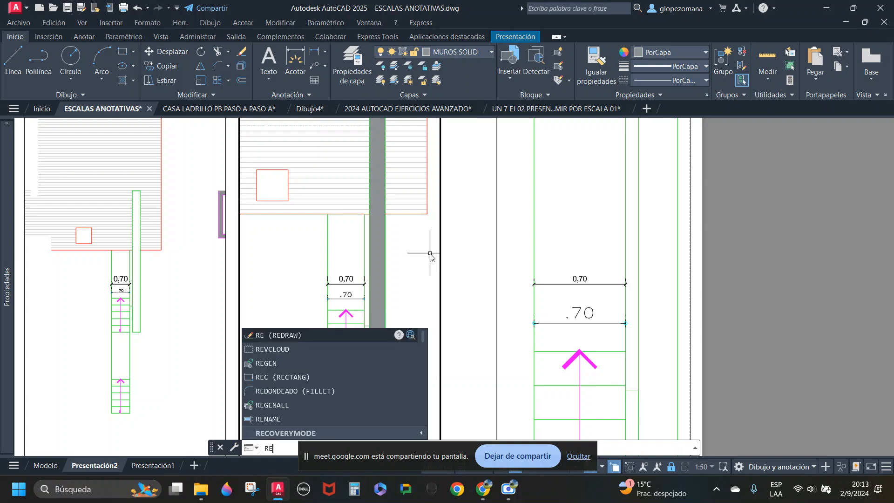
{"action": "type", "text": "_regen"}
{"action": "key", "text": "Return"}
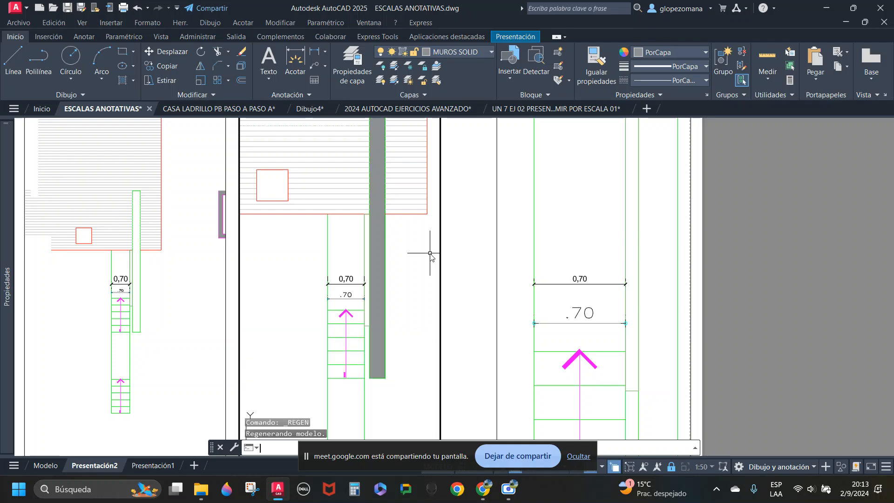
Step: Return to paper space and regenerate the layout
{"action": "double_click", "coordinate": [472, 223]}
{"action": "scroll", "coordinate": [422, 265], "scroll_direction": "down", "scroll_amount": 6}
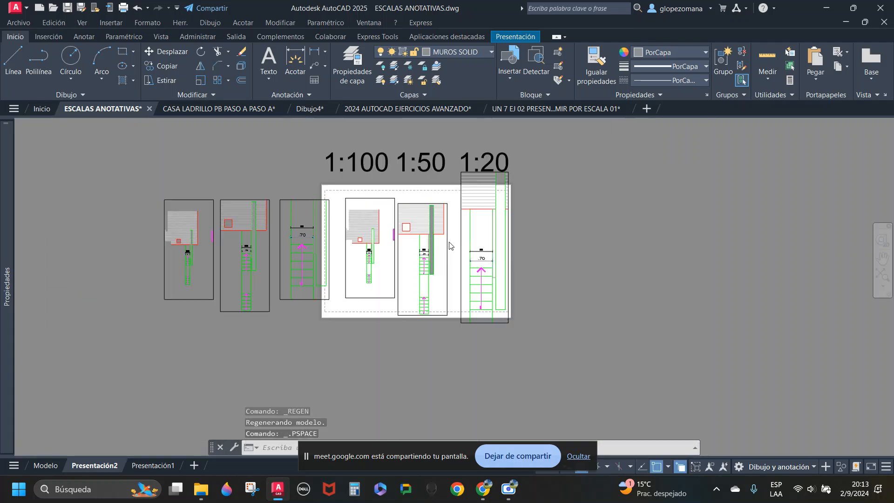
{"action": "key", "text": "Escape"}
{"action": "scroll", "coordinate": [422, 265], "scroll_direction": "up", "scroll_amount": 2}
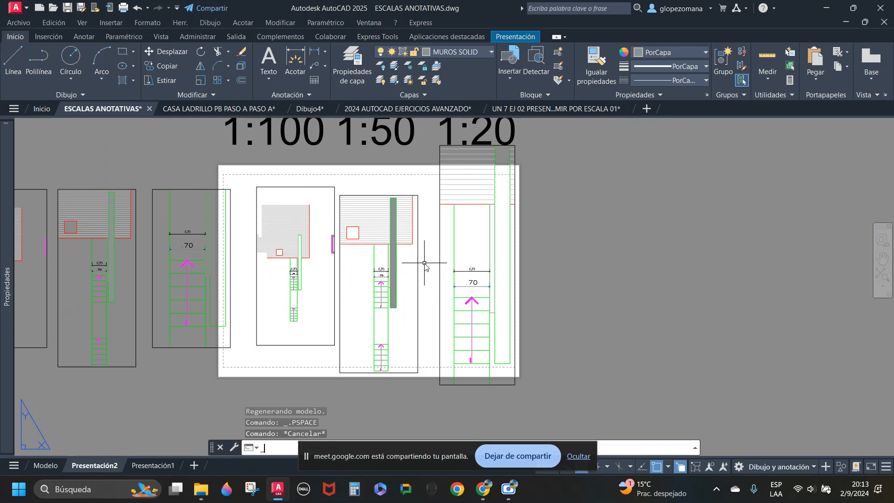
{"action": "type", "text": "regen"}
{"action": "key", "text": "Return"}
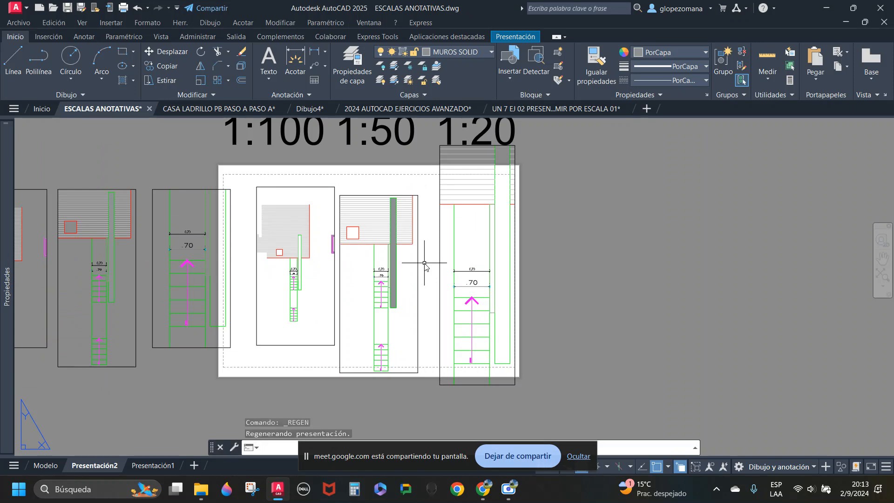
Step: Set the wall strip hatch spacing to 0.30 in the 1:50 viewport and check the result from paper space
{"action": "double_click", "coordinate": [396, 255]}
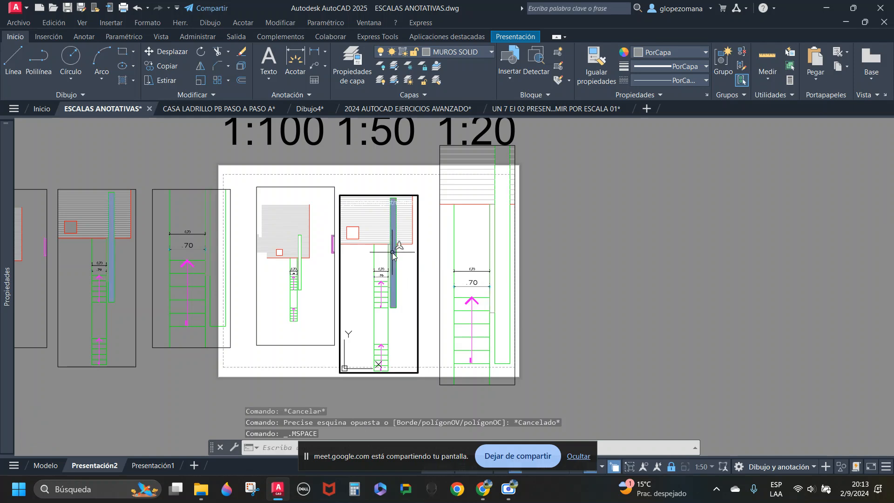
{"action": "left_click", "coordinate": [392, 255]}
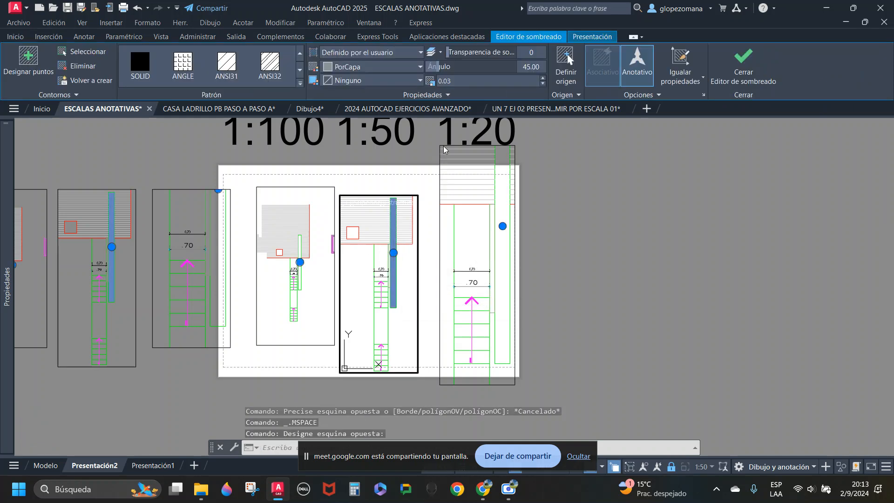
{"action": "left_click", "coordinate": [463, 80]}
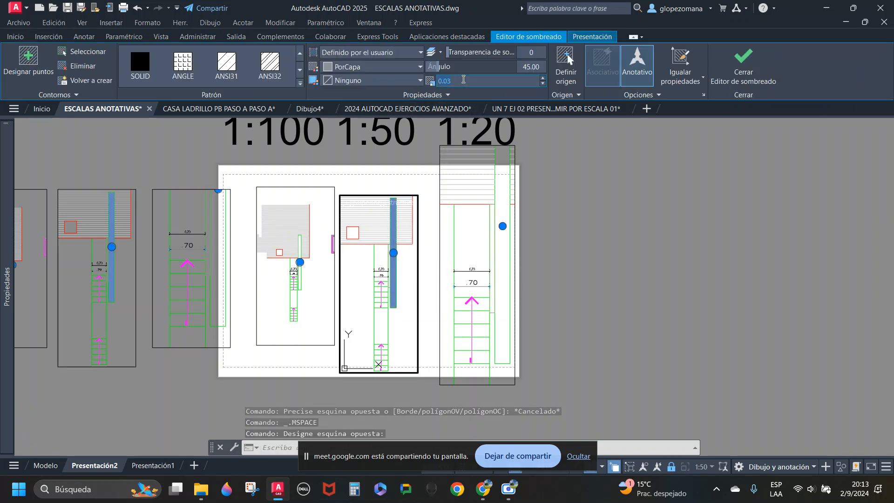
{"action": "key", "text": "BackSpace"}
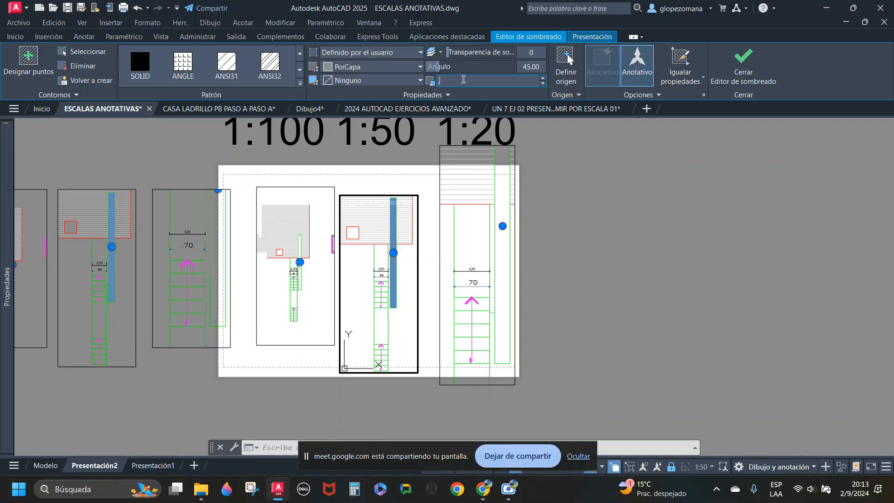
{"action": "type", "text": "0.30"}
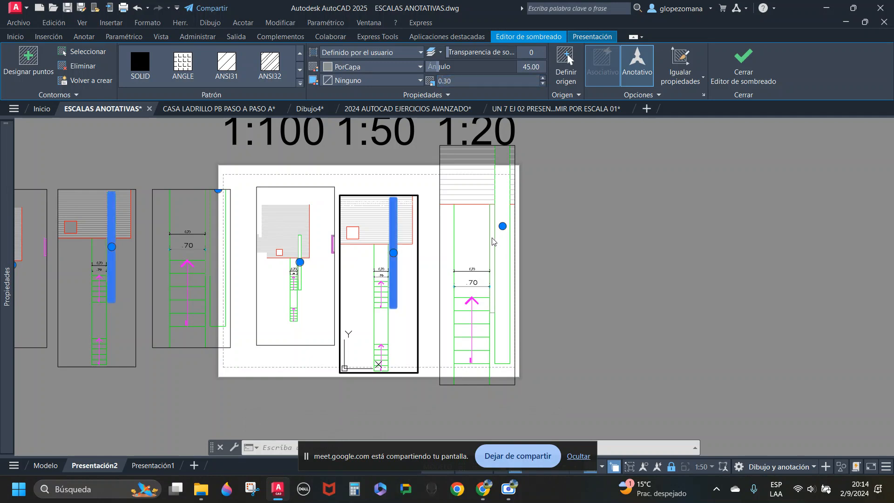
{"action": "double_click", "coordinate": [569, 236]}
{"action": "key", "text": "Escape"}
{"action": "scroll", "coordinate": [380, 242], "scroll_direction": "up", "scroll_amount": 6}
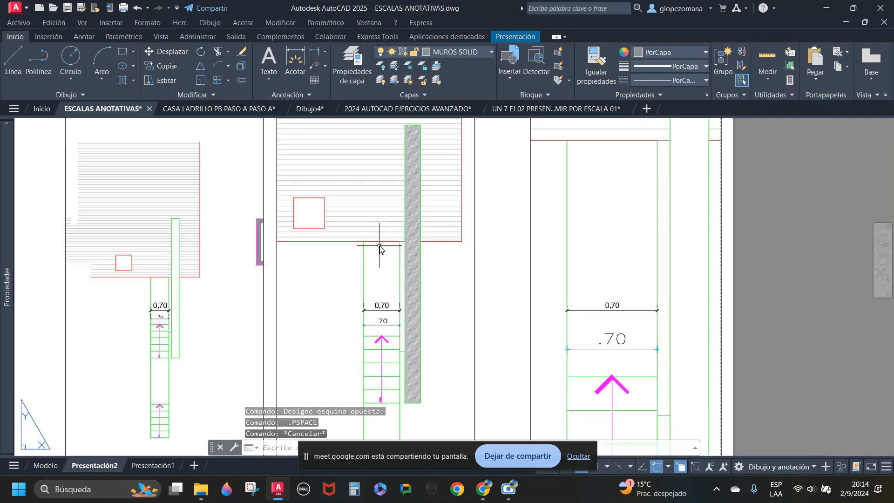
{"action": "scroll", "coordinate": [466, 237], "scroll_direction": "down", "scroll_amount": 4}
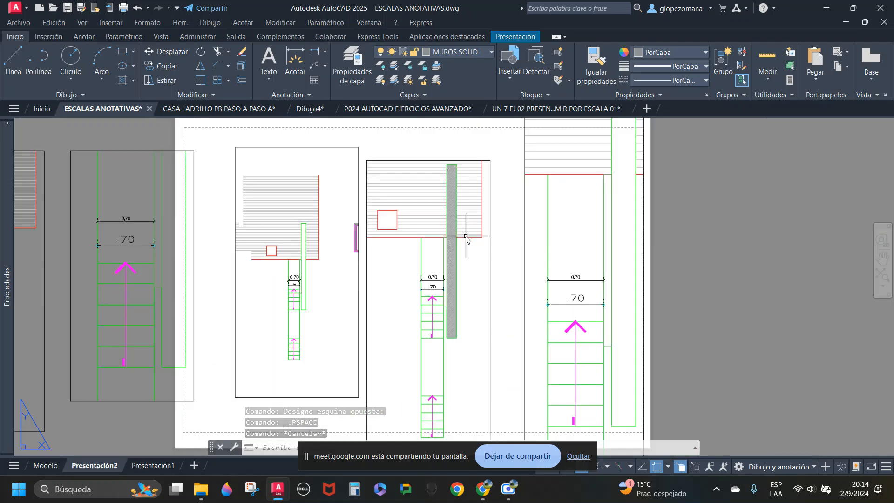
Step: Reopen the 1:50 viewport and set the wall strip hatch spacing to 3
{"action": "double_click", "coordinate": [454, 254]}
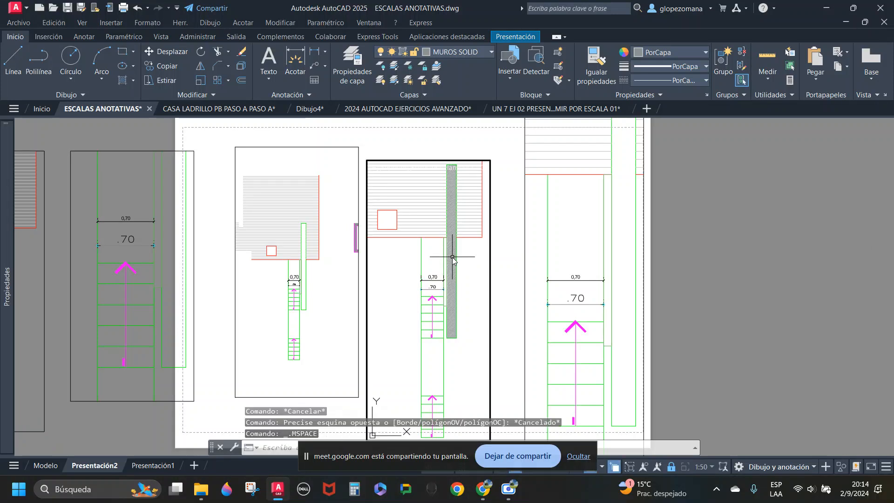
{"action": "left_click", "coordinate": [456, 251]}
{"action": "key", "text": "Escape"}
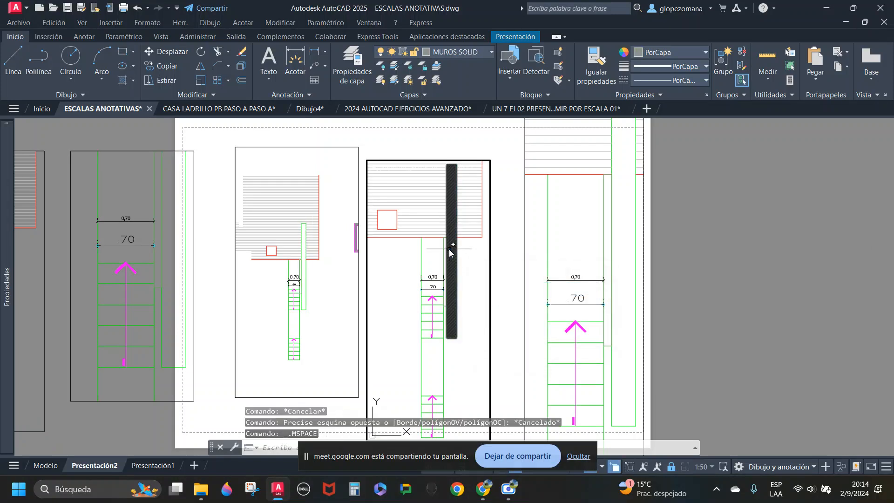
{"action": "left_click", "coordinate": [451, 251]}
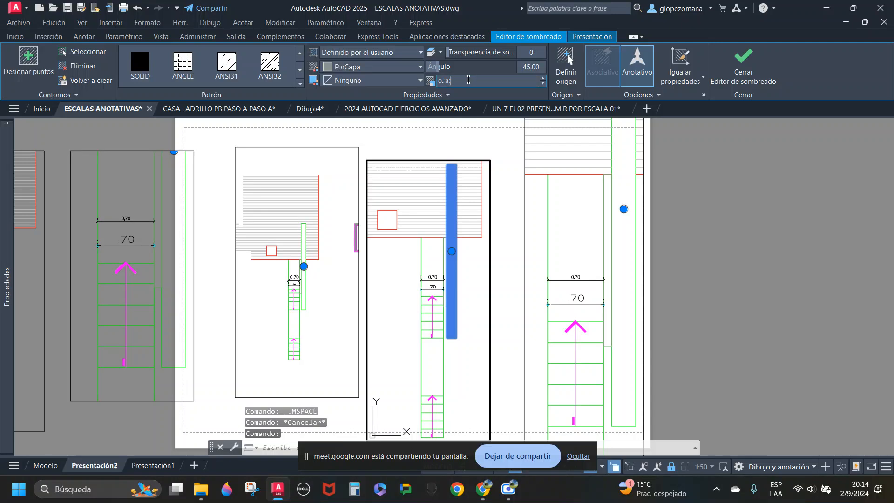
{"action": "type", "text": "3"}
{"action": "key", "text": "Return"}
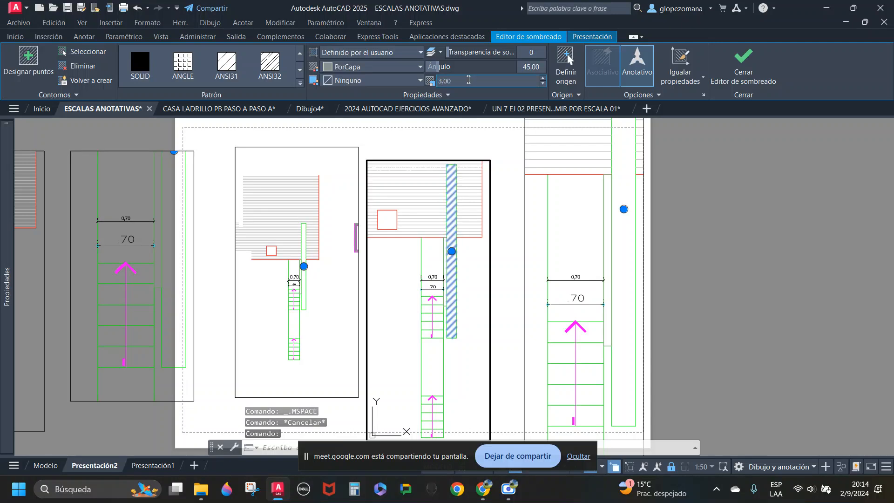
Step: Set the wall strip hatch spacing to 0.03
{"action": "left_click", "coordinate": [468, 80]}
{"action": "type", "text": ".03"}
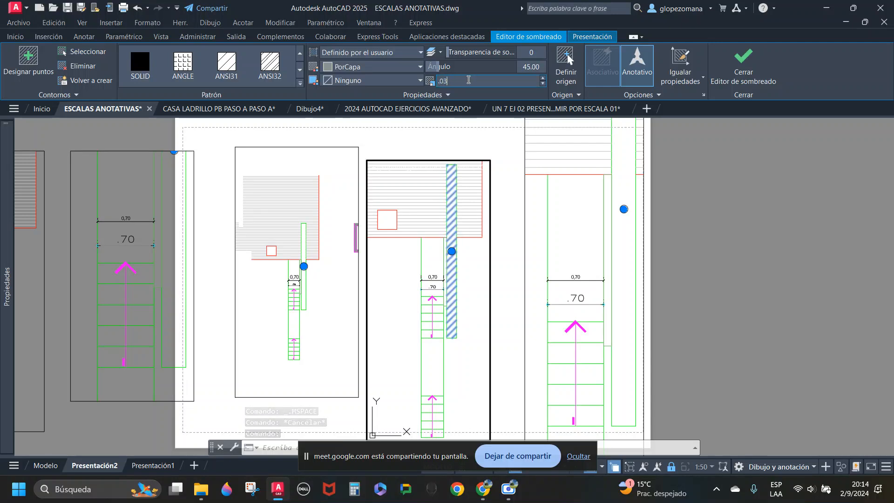
{"action": "key", "text": "Return"}
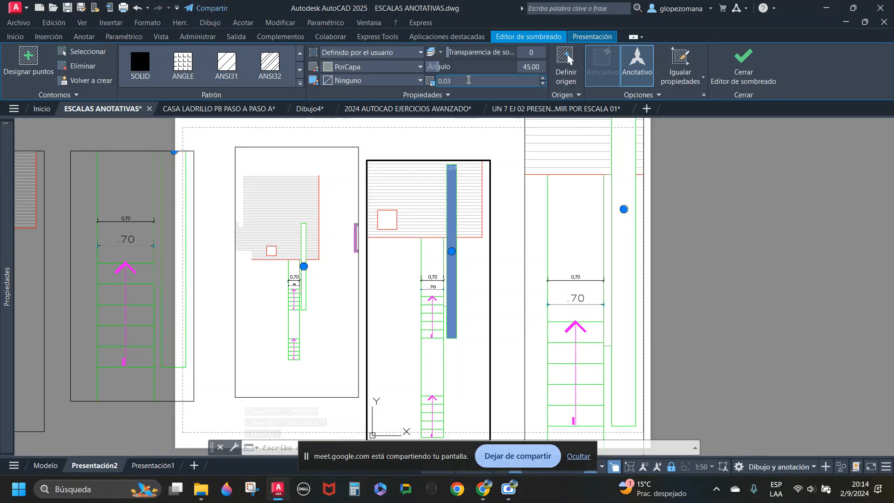
Step: Check the wall strip hatch up close, re-enter the 1:50 viewport and set the hatch spacing to 0.3
{"action": "double_click", "coordinate": [515, 221]}
{"action": "scroll", "coordinate": [457, 247], "scroll_direction": "up", "scroll_amount": 5}
{"action": "double_click", "coordinate": [444, 246]}
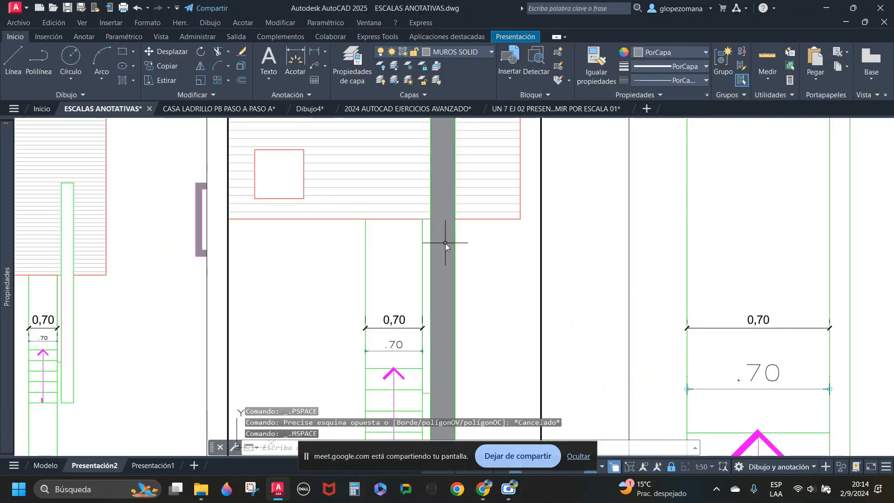
{"action": "left_click", "coordinate": [446, 244]}
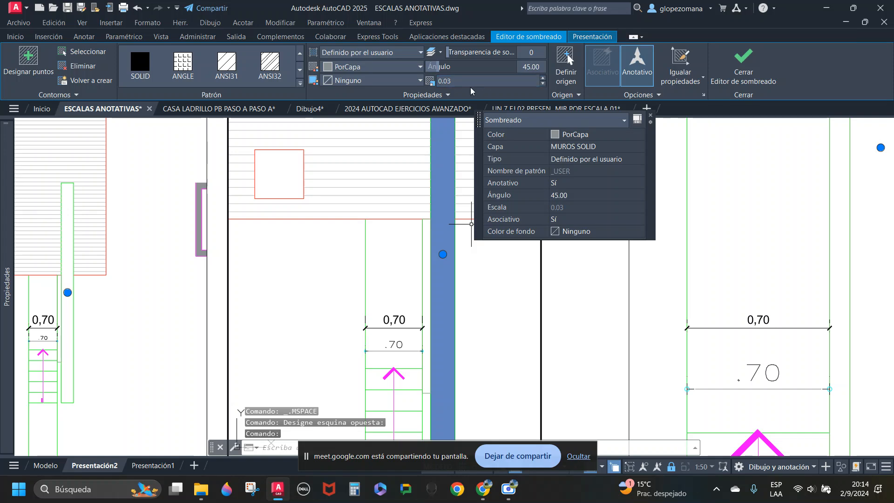
{"action": "left_click", "coordinate": [472, 82]}
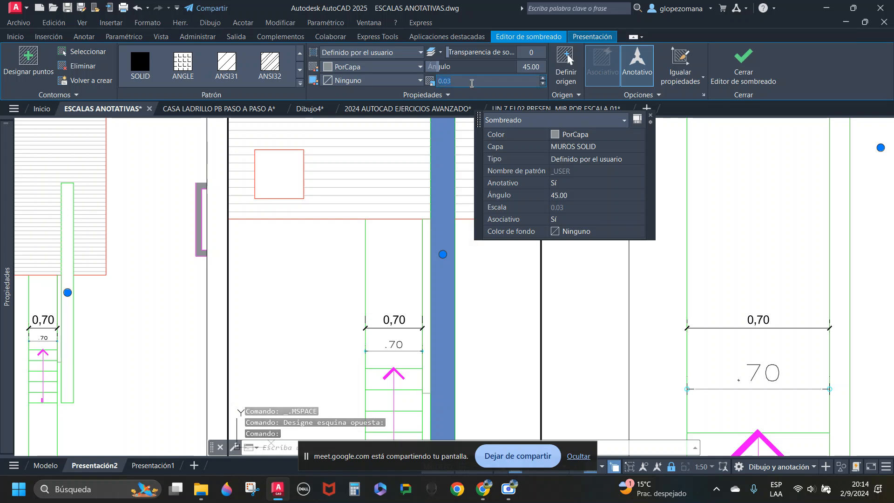
{"action": "type", "text": "0.3"}
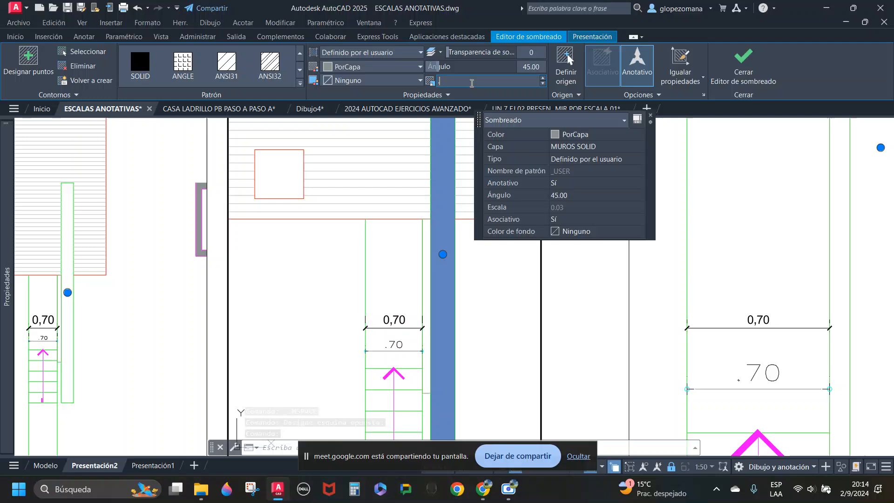
{"action": "key", "text": "Return"}
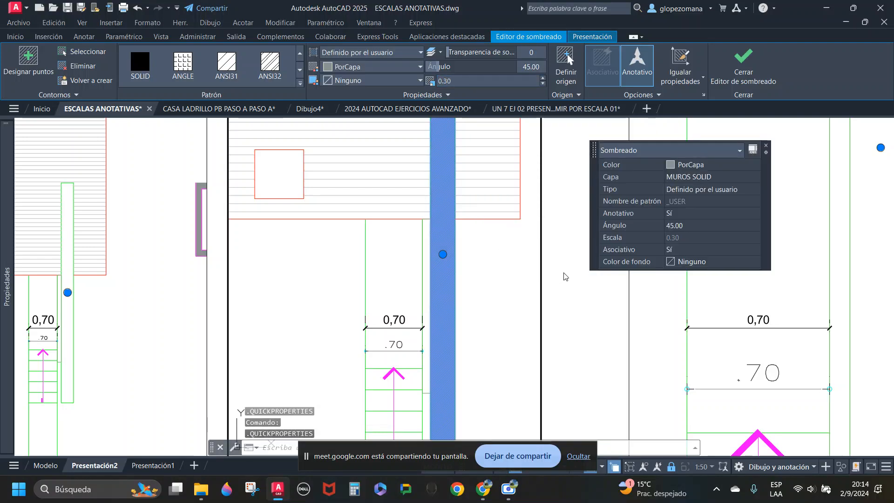
Step: Leave the 1:50 viewport and compare the wall strip hatch in model space with the three viewports of Presentación2
{"action": "key", "text": "Escape"}
{"action": "double_click", "coordinate": [600, 282]}
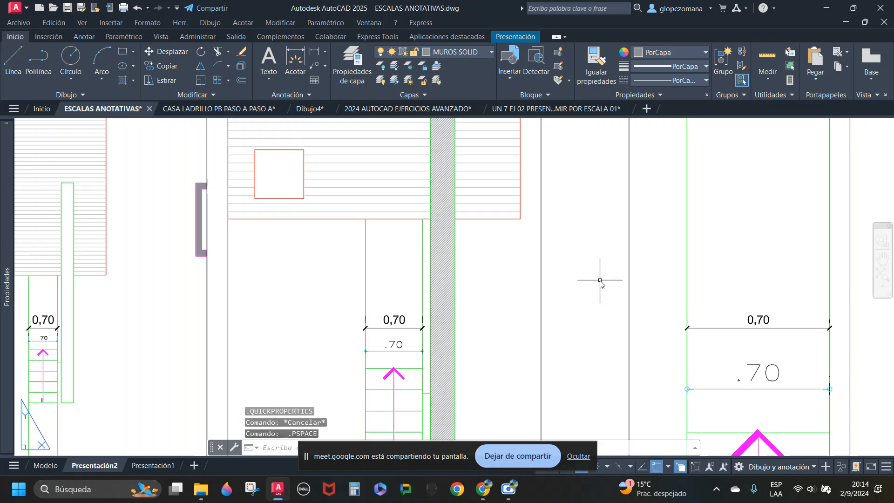
{"action": "scroll", "coordinate": [456, 293], "scroll_direction": "down", "scroll_amount": 6}
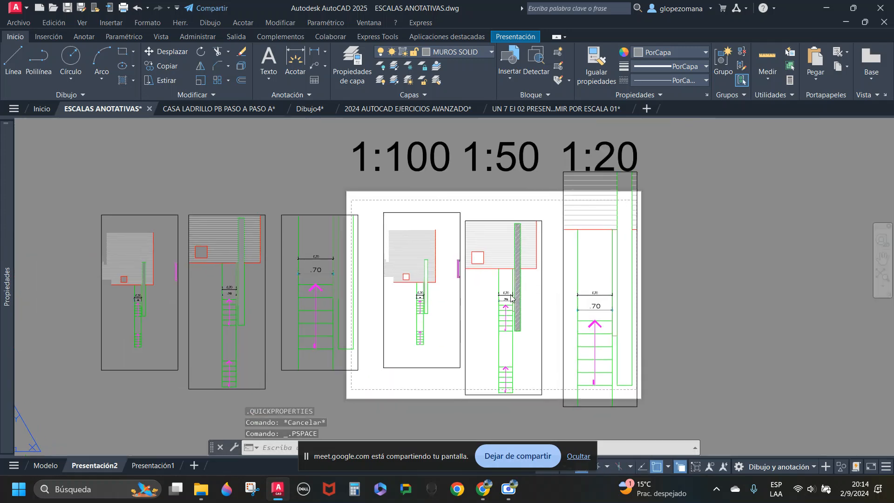
{"action": "left_click", "coordinate": [46, 465]}
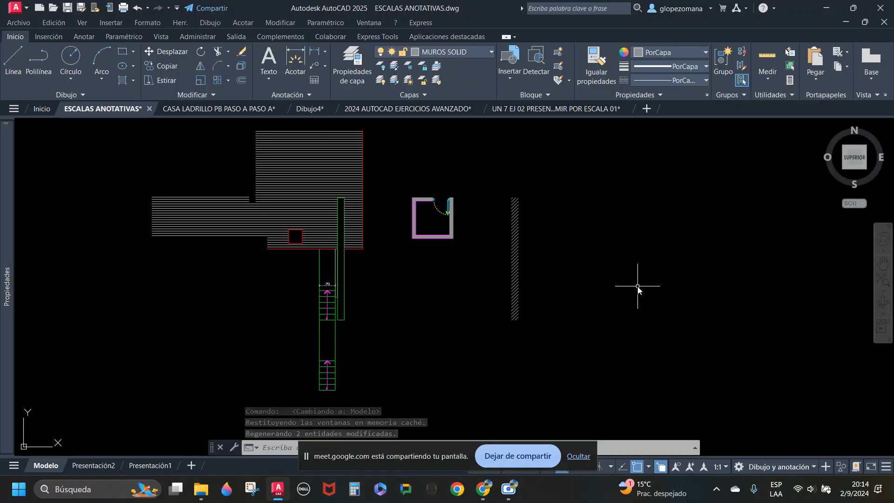
{"action": "left_click", "coordinate": [94, 466]}
{"action": "scroll", "coordinate": [421, 309], "scroll_direction": "down", "scroll_amount": 2}
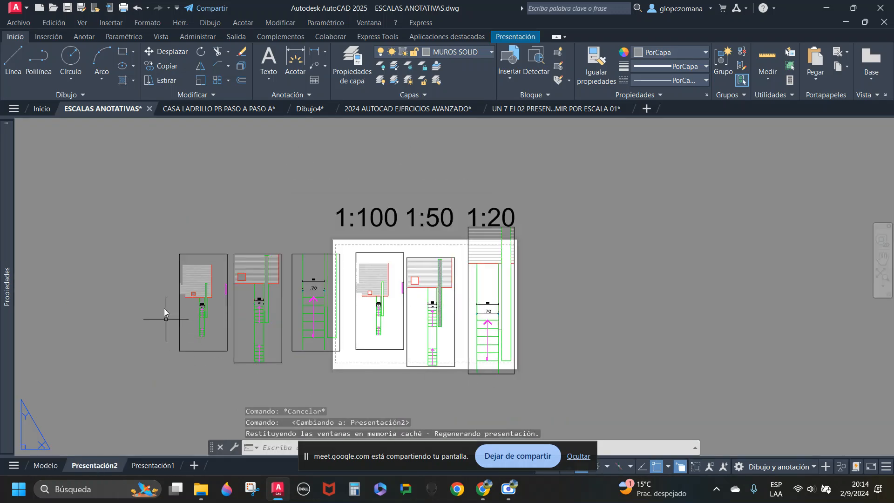
{"action": "scroll", "coordinate": [403, 254], "scroll_direction": "up", "scroll_amount": 4}
{"action": "scroll", "coordinate": [461, 242], "scroll_direction": "down", "scroll_amount": 4}
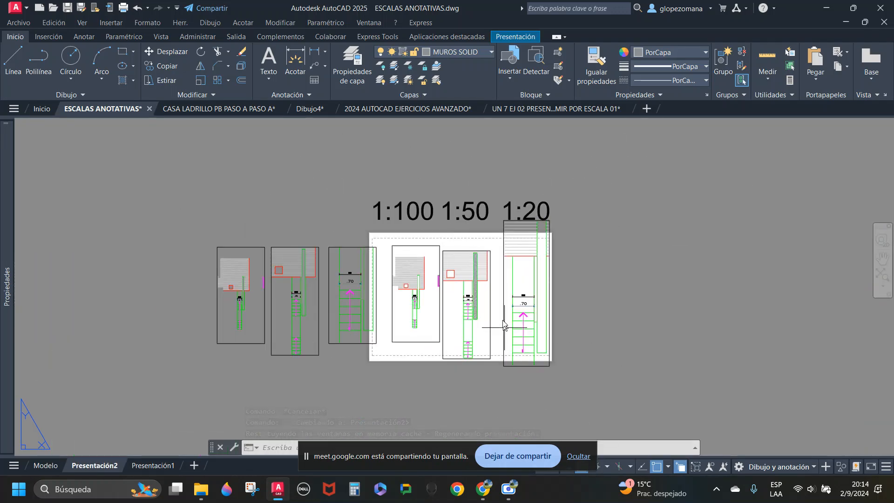
Step: Draw three separate horizontal lines in paper space across the stair in the 1:50 viewport, the lowest about 39 units long
{"action": "scroll", "coordinate": [489, 309], "scroll_direction": "up", "scroll_amount": 4}
{"action": "type", "text": "l"}
{"action": "key", "text": "Return"}
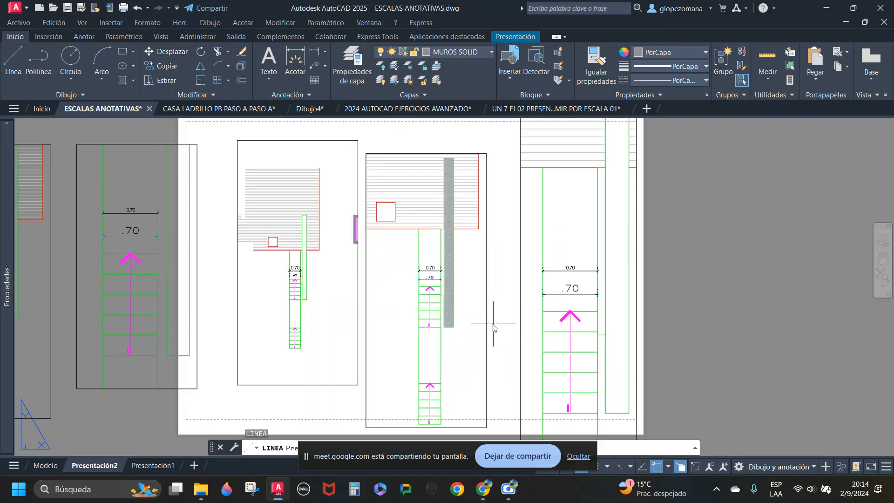
{"action": "left_click", "coordinate": [474, 342]}
{"action": "left_click", "coordinate": [402, 342]}
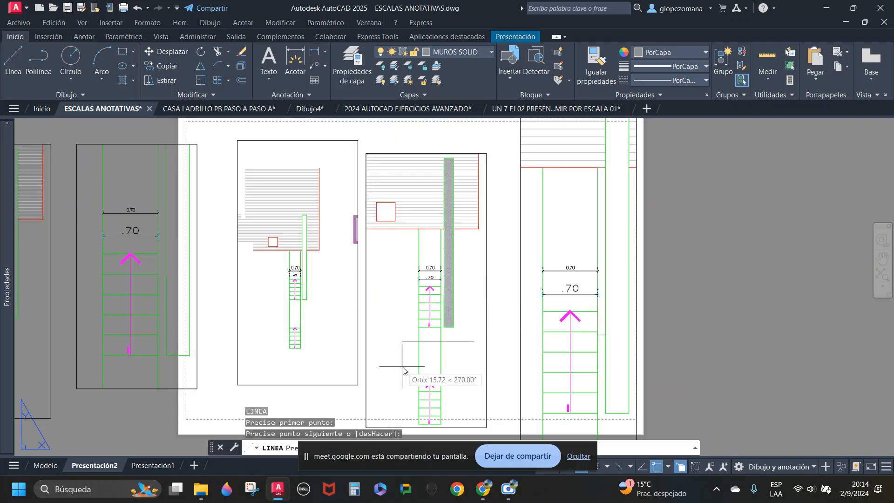
{"action": "key", "text": "Escape"}
{"action": "scroll", "coordinate": [470, 337], "scroll_direction": "up", "scroll_amount": 2}
{"action": "key", "text": "Return"}
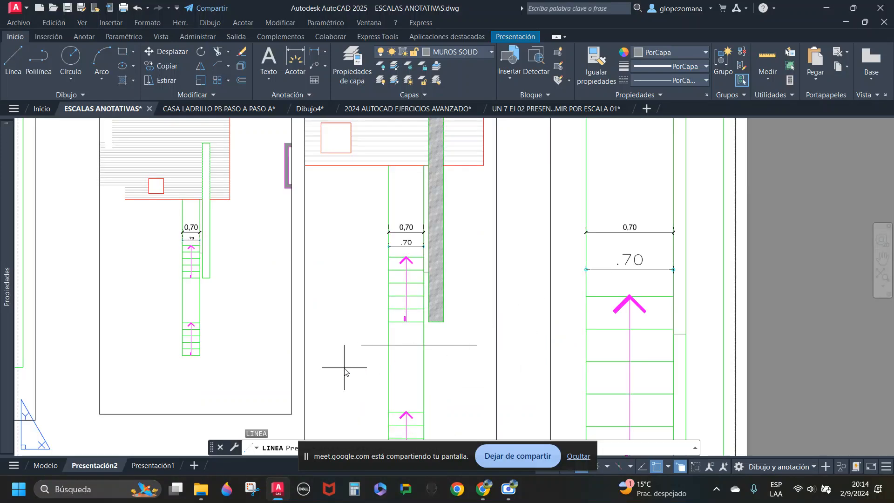
{"action": "left_click", "coordinate": [346, 367]}
{"action": "left_click", "coordinate": [456, 367]}
{"action": "key", "text": "Escape"}
{"action": "key", "text": "Return"}
{"action": "left_click", "coordinate": [367, 391]}
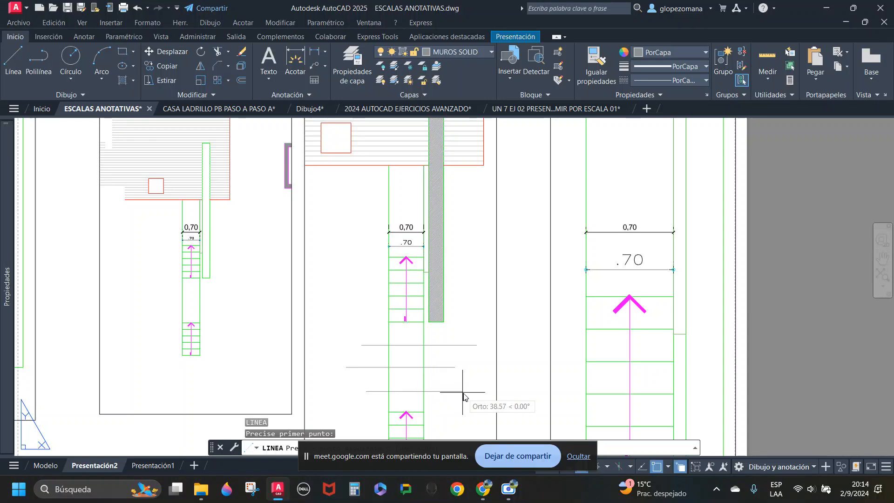
{"action": "left_click", "coordinate": [463, 391]}
{"action": "key", "text": "Escape"}
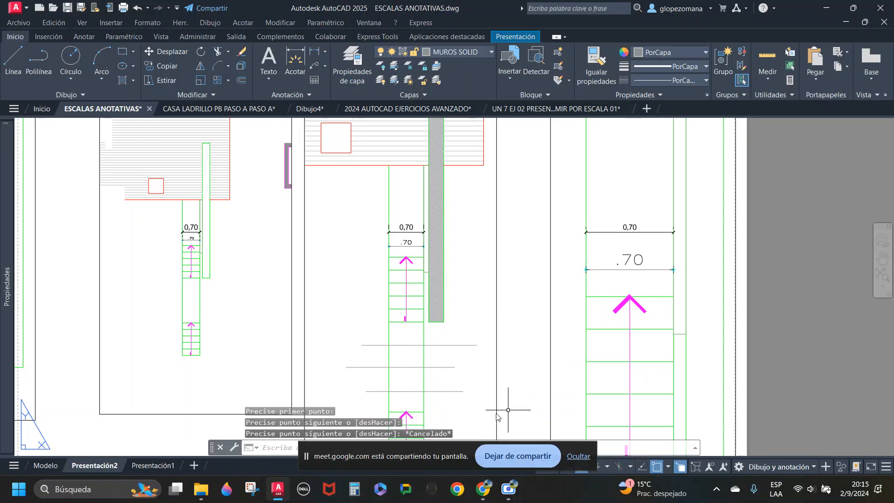
Step: Check the stair area in model space for the paper-space lines and return to Presentación2
{"action": "middle_click_drag", "start_coordinate": [472, 325], "coordinate": [486, 252]}
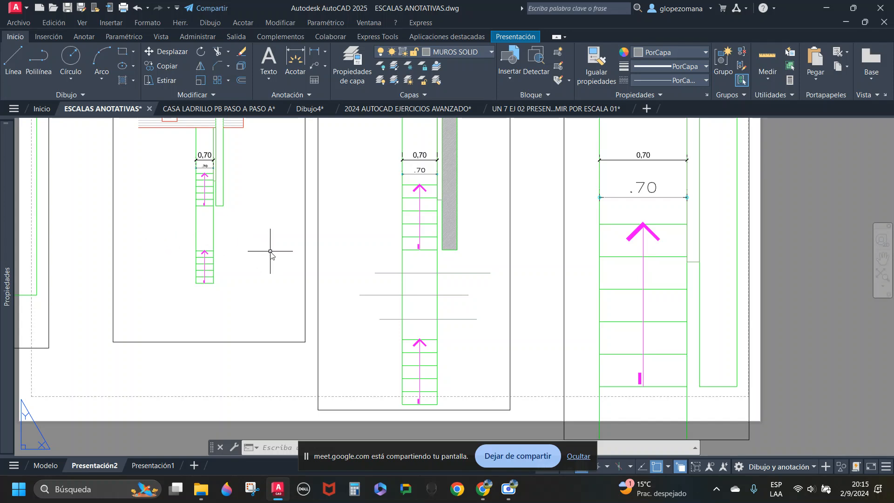
{"action": "left_click", "coordinate": [49, 471]}
{"action": "scroll", "coordinate": [323, 367], "scroll_direction": "up", "scroll_amount": 6}
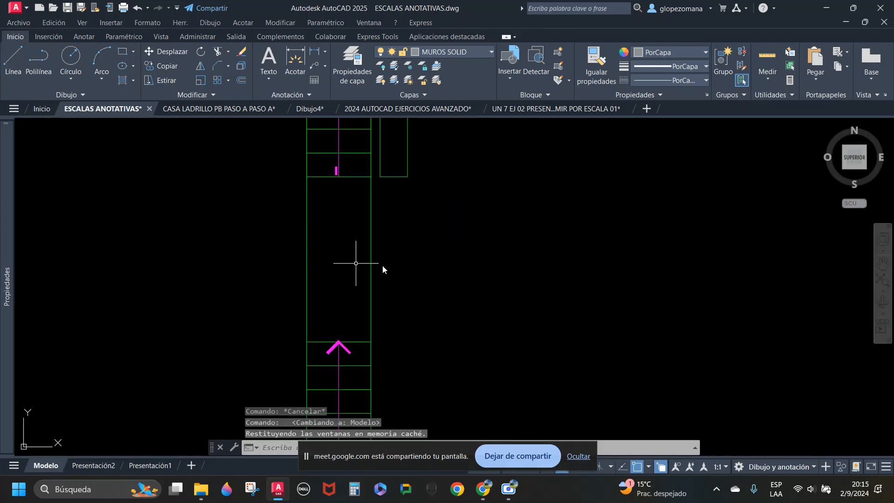
{"action": "left_click", "coordinate": [90, 465]}
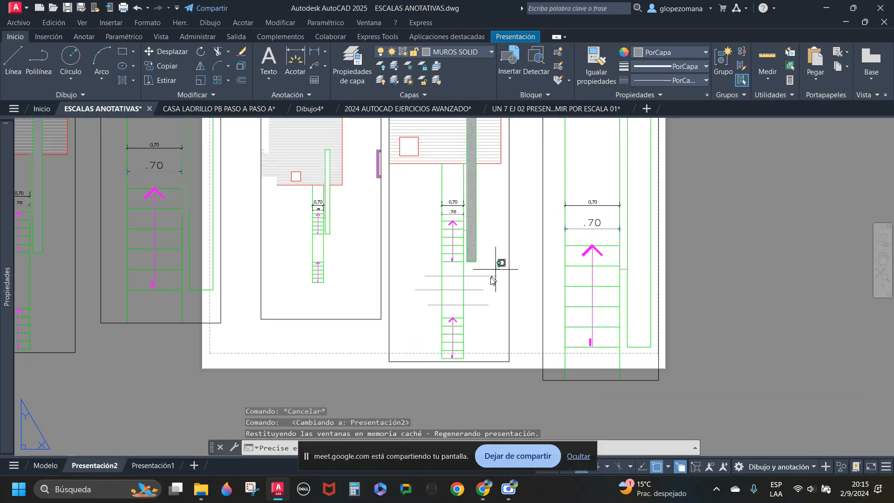
Step: Erase the three horizontal lines drawn in paper space over the stair
{"action": "left_click", "coordinate": [475, 314]}
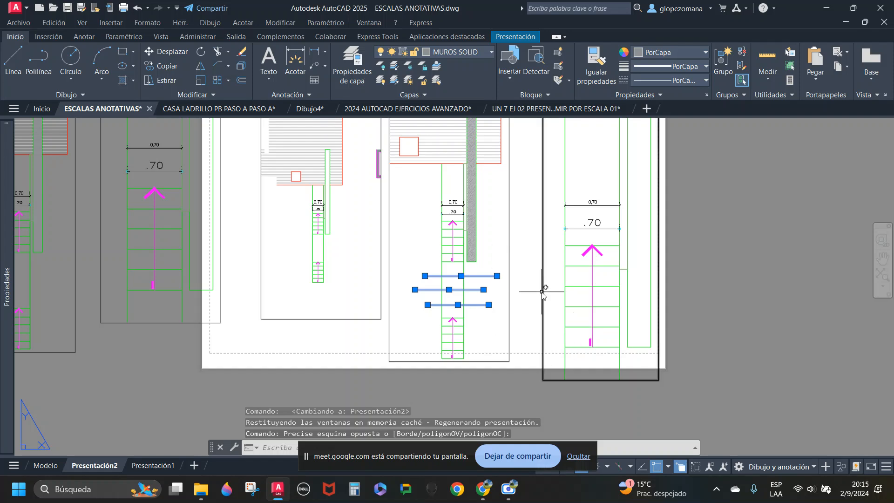
{"action": "type", "text": "e"}
{"action": "key", "text": "Return"}
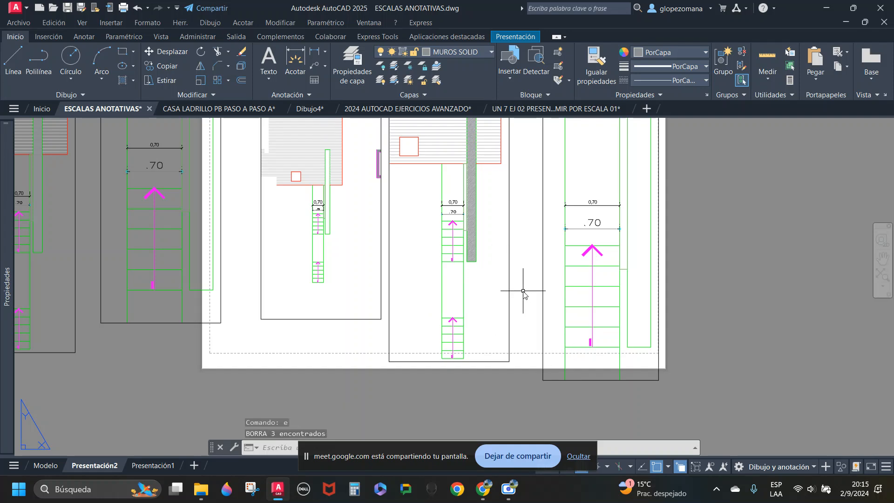
Step: Enter the 1:50 viewport and draw three horizontal lines across the stair between its two arrows
{"action": "double_click", "coordinate": [492, 285]}
{"action": "type", "text": "l"}
{"action": "key", "text": "Return"}
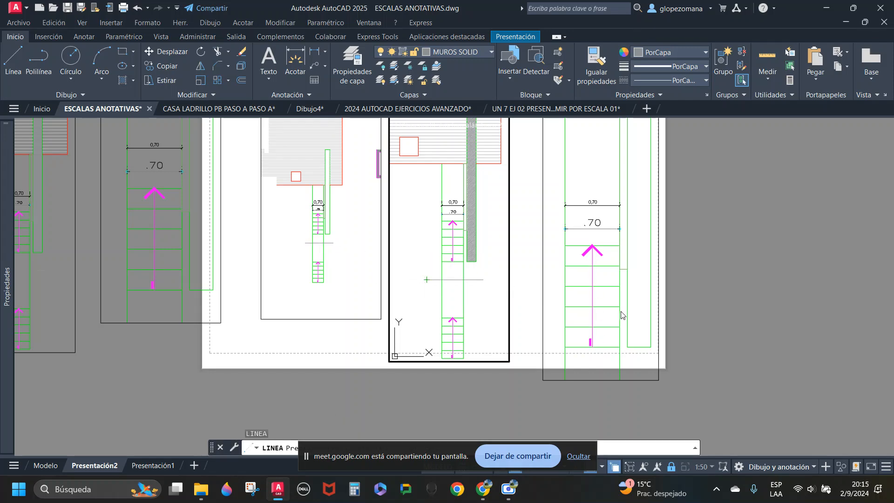
{"action": "left_click", "coordinate": [482, 292]}
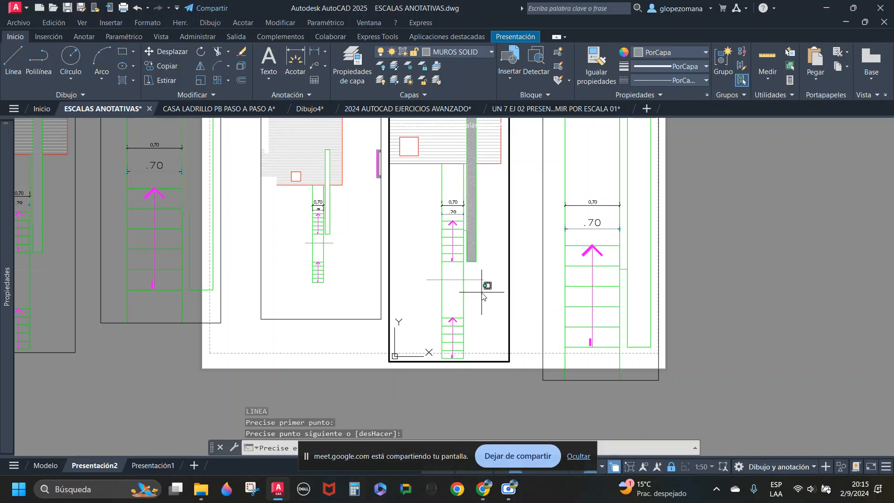
{"action": "left_click", "coordinate": [418, 296]}
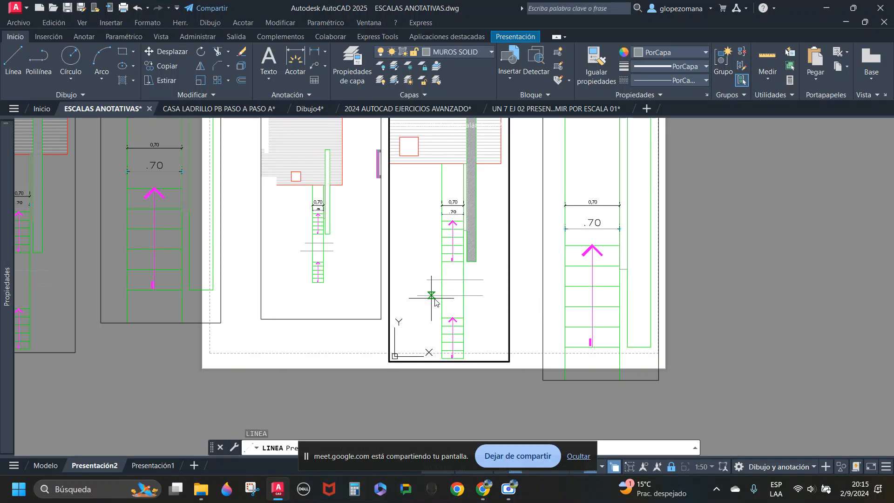
{"action": "left_click", "coordinate": [486, 307]}
{"action": "left_click", "coordinate": [433, 307]}
{"action": "key", "text": "Escape"}
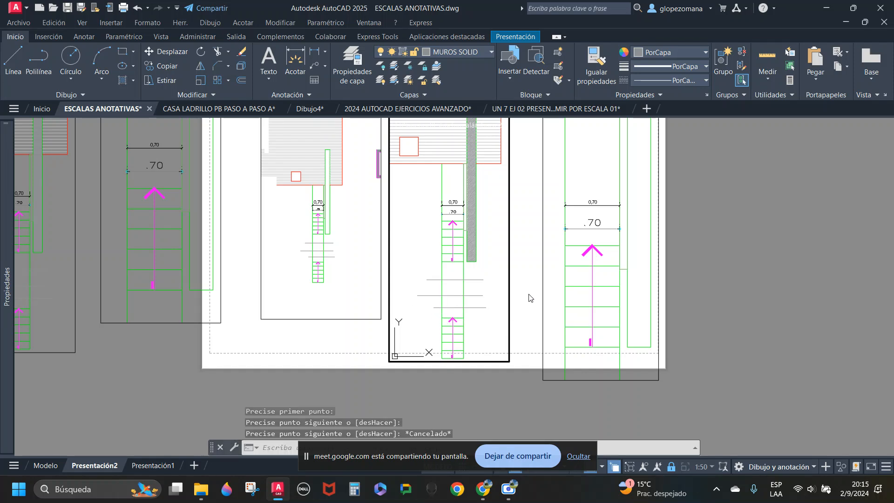
Step: Return to paper space and inspect the three viewport-drawn lines across the stair in model space
{"action": "double_click", "coordinate": [528, 298]}
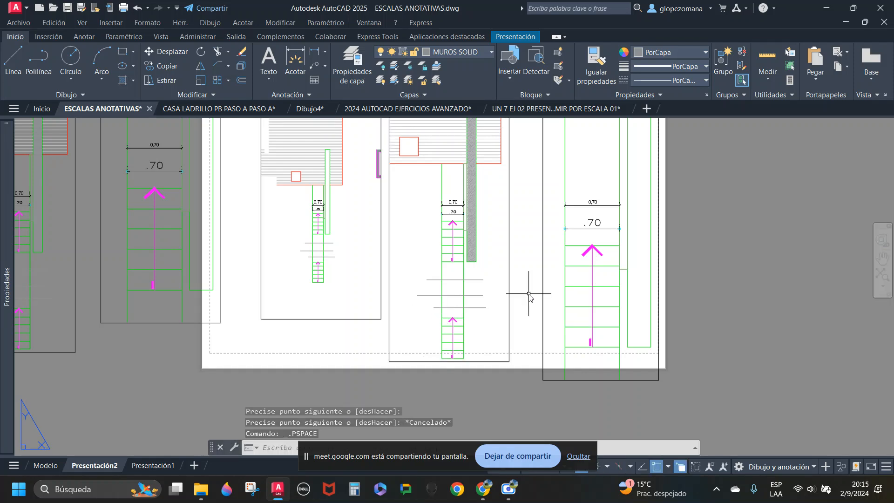
{"action": "double_click", "coordinate": [459, 289]}
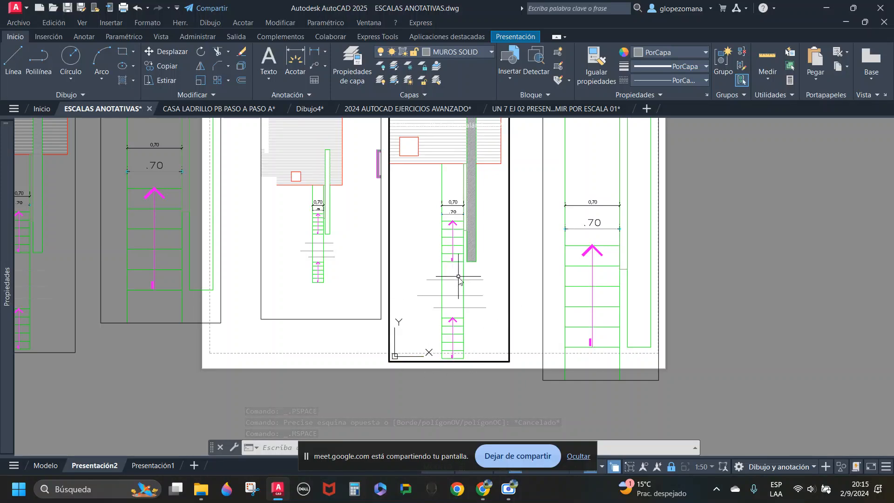
{"action": "double_click", "coordinate": [526, 303]}
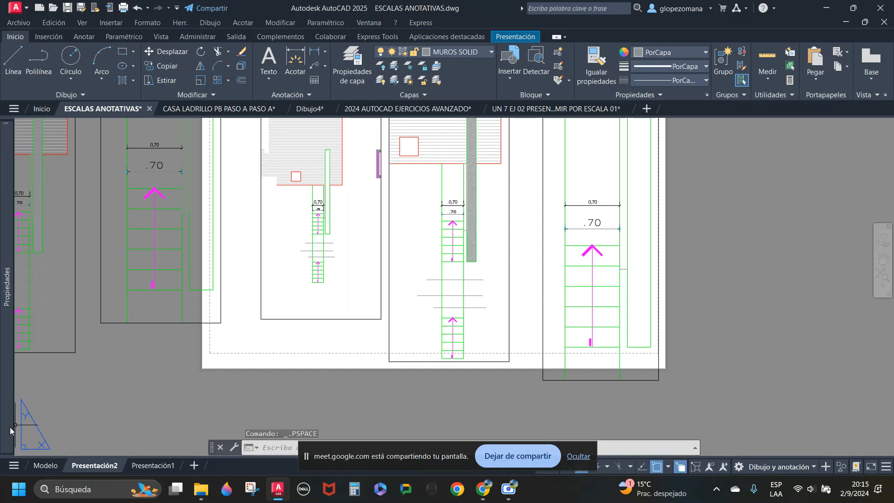
{"action": "left_click", "coordinate": [45, 465]}
{"action": "left_click", "coordinate": [441, 227]}
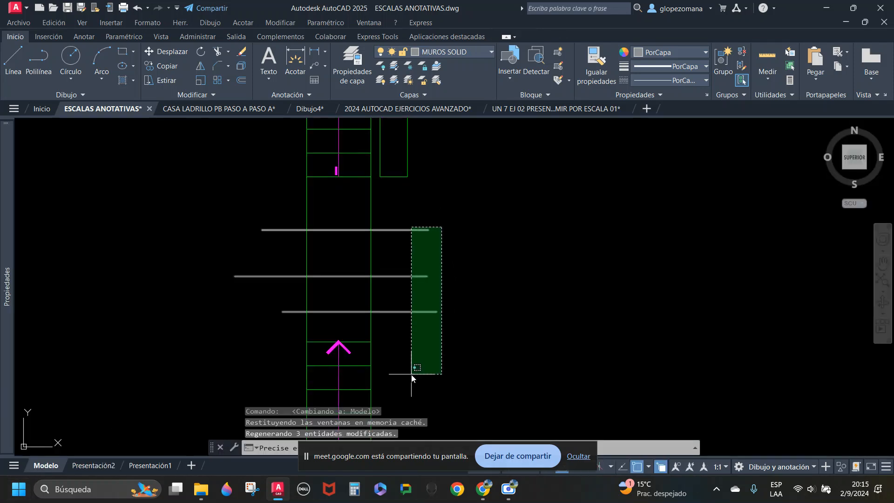
{"action": "key", "text": "Escape"}
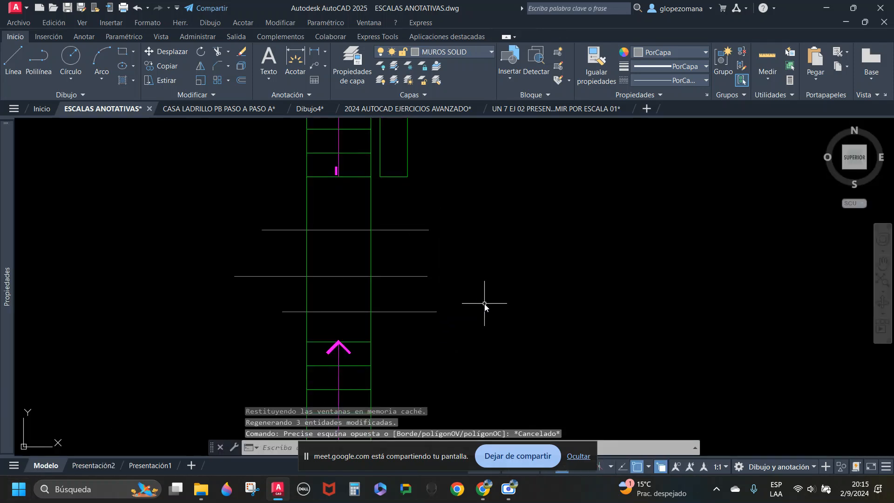
Step: Erase the three horizontal lines across the stair in model space and return to Presentación2
{"action": "left_click", "coordinate": [412, 213]}
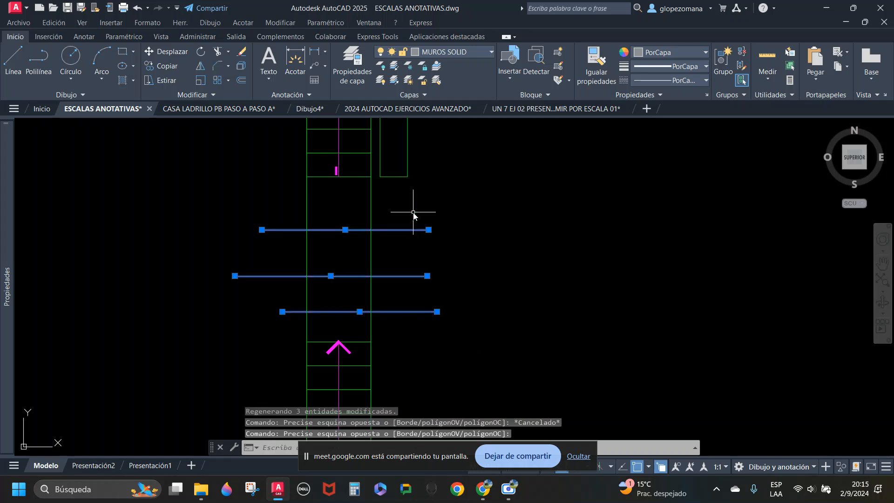
{"action": "type", "text": "e"}
{"action": "key", "text": "Return"}
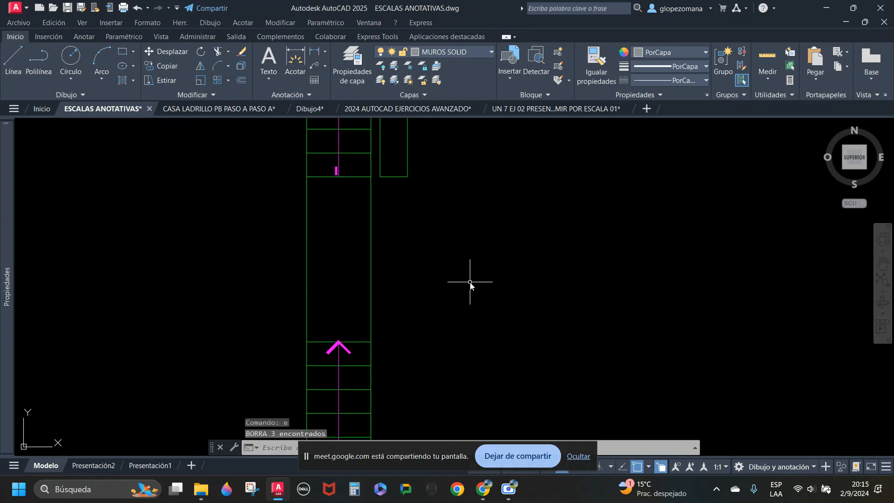
{"action": "left_click", "coordinate": [96, 465]}
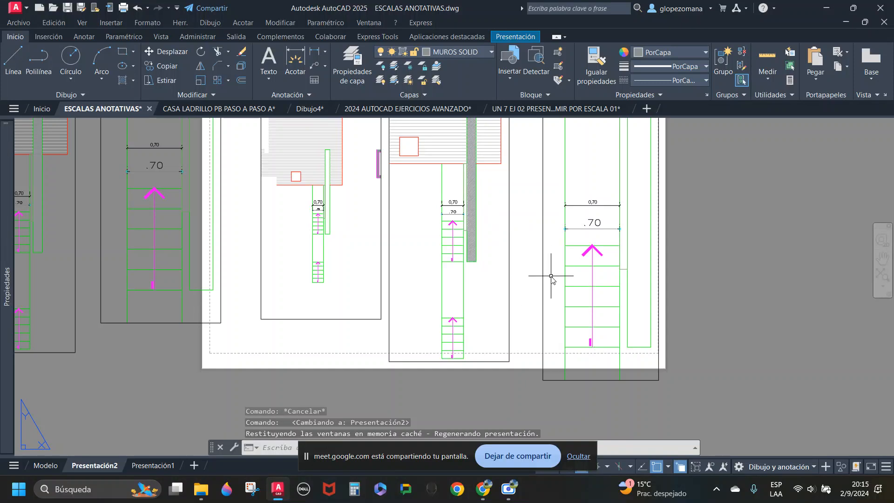
Step: Set the wall strip hatch spacing to 0.8 in the 1:50 viewport and return to paper space to check it
{"action": "middle_click_drag", "start_coordinate": [498, 227], "coordinate": [481, 298]}
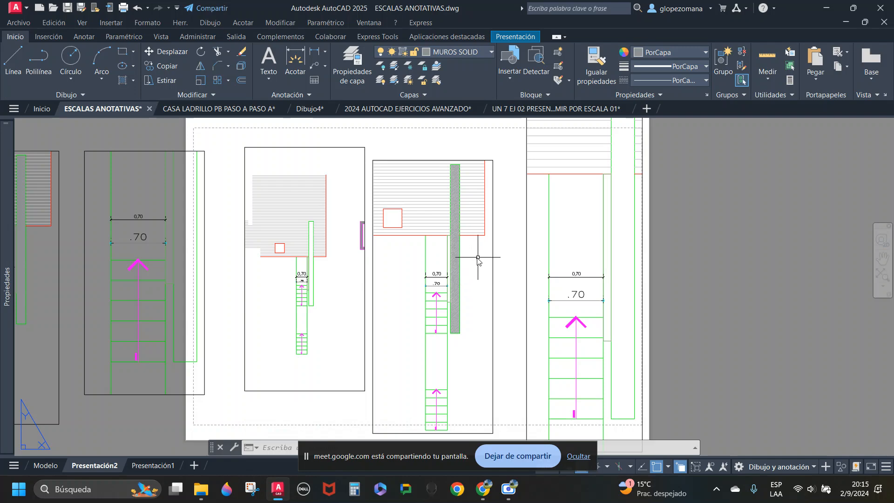
{"action": "scroll", "coordinate": [478, 257], "scroll_direction": "up", "scroll_amount": 6}
{"action": "scroll", "coordinate": [473, 259], "scroll_direction": "down", "scroll_amount": 4}
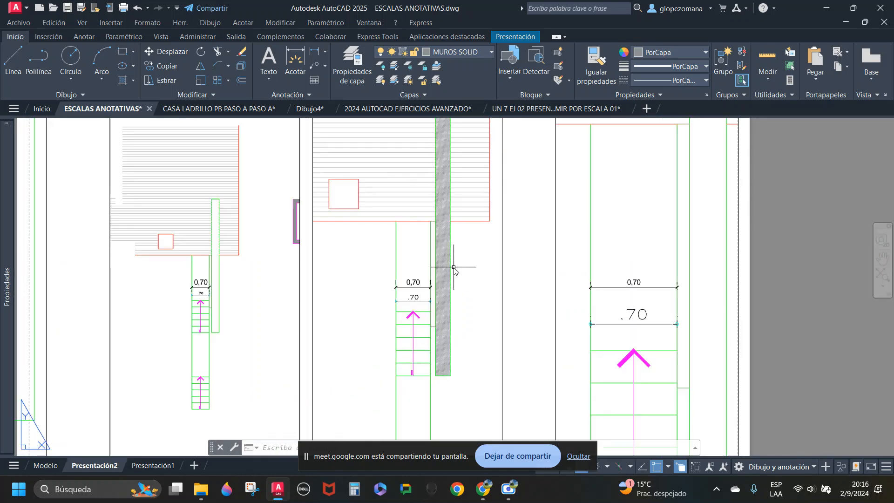
{"action": "scroll", "coordinate": [444, 267], "scroll_direction": "up", "scroll_amount": 2}
{"action": "double_click", "coordinate": [443, 267]}
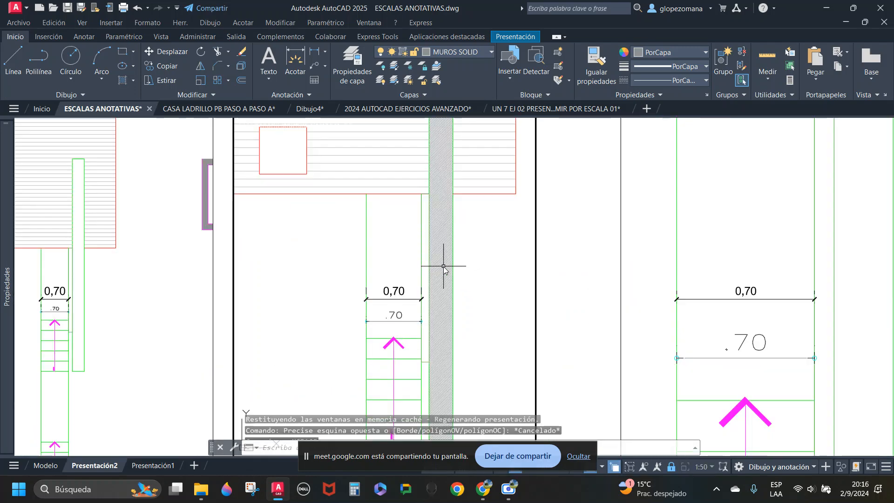
{"action": "left_click", "coordinate": [445, 267]}
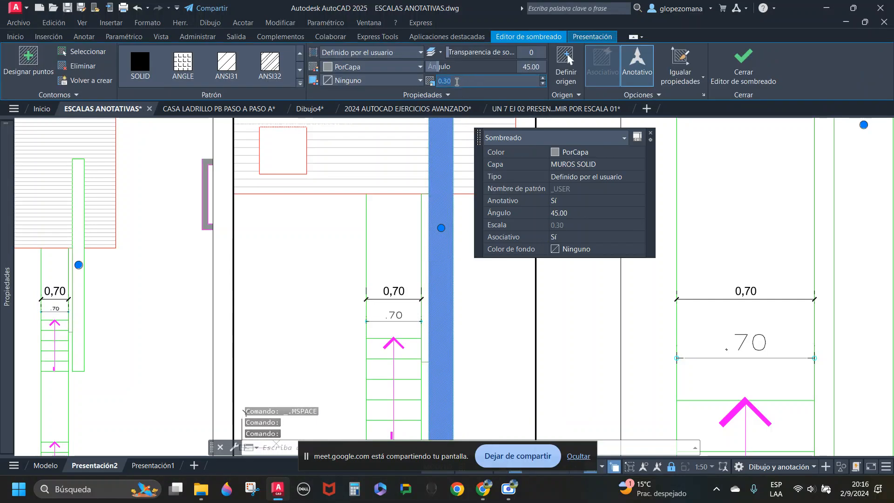
{"action": "key", "text": "BackSpace"}
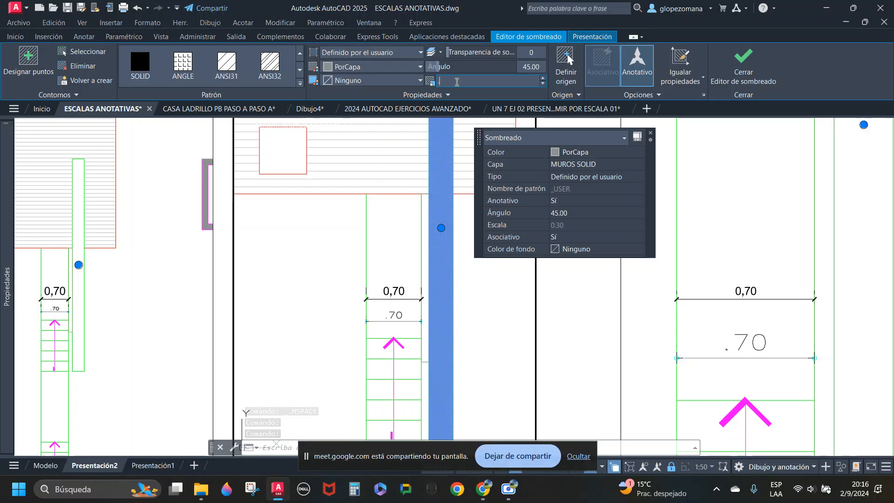
{"action": "type", "text": ".8"}
{"action": "key", "text": "Return"}
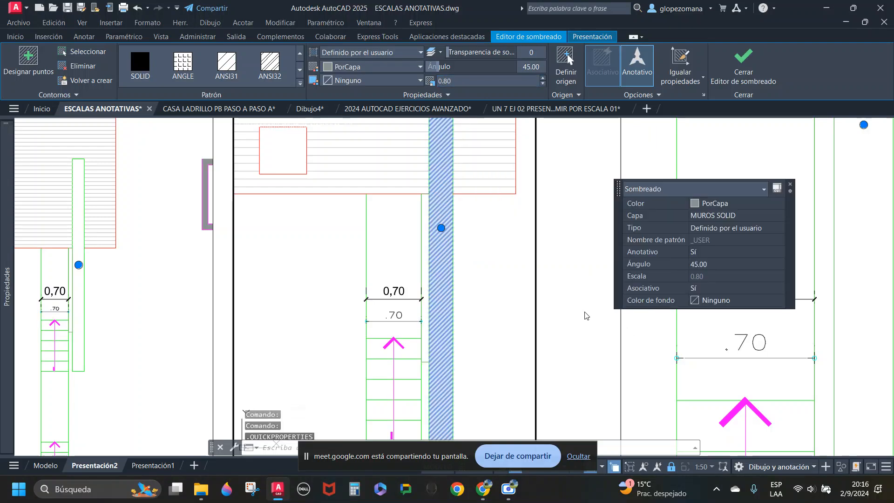
{"action": "key", "text": "Escape"}
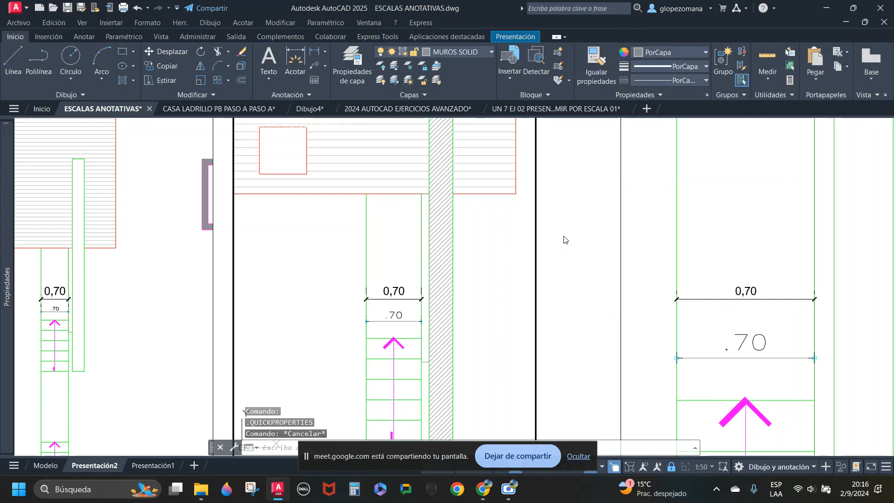
{"action": "double_click", "coordinate": [564, 240]}
{"action": "scroll", "coordinate": [479, 256], "scroll_direction": "down", "scroll_amount": 4}
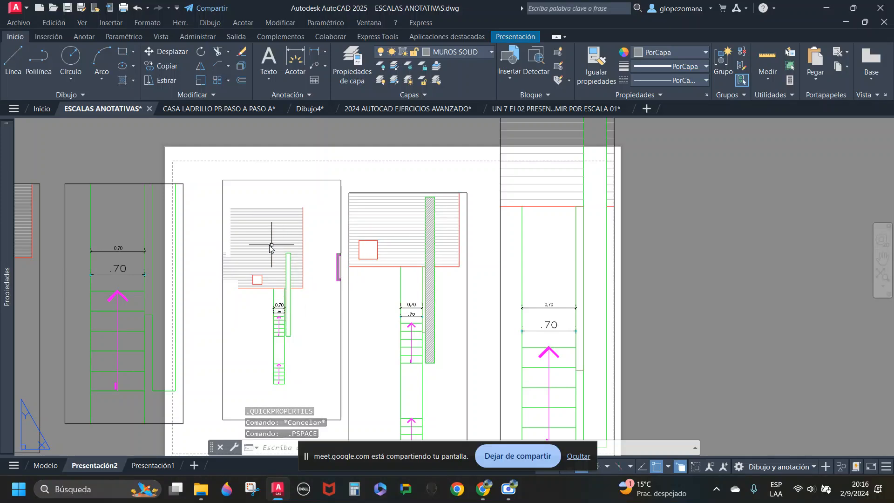
Step: Enter the 1:100 viewport and erase the two width dimensions across the stair, above its upper arrow
{"action": "scroll", "coordinate": [379, 307], "scroll_direction": "down", "scroll_amount": 1}
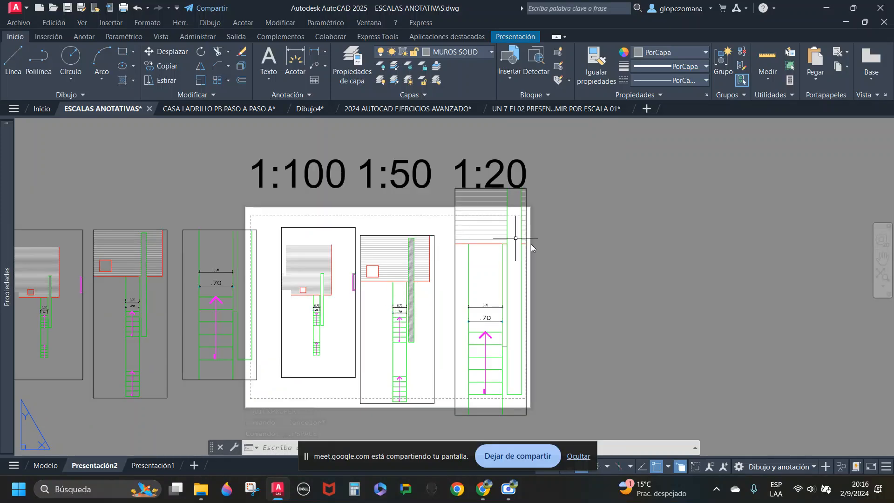
{"action": "scroll", "coordinate": [489, 324], "scroll_direction": "up", "scroll_amount": 2}
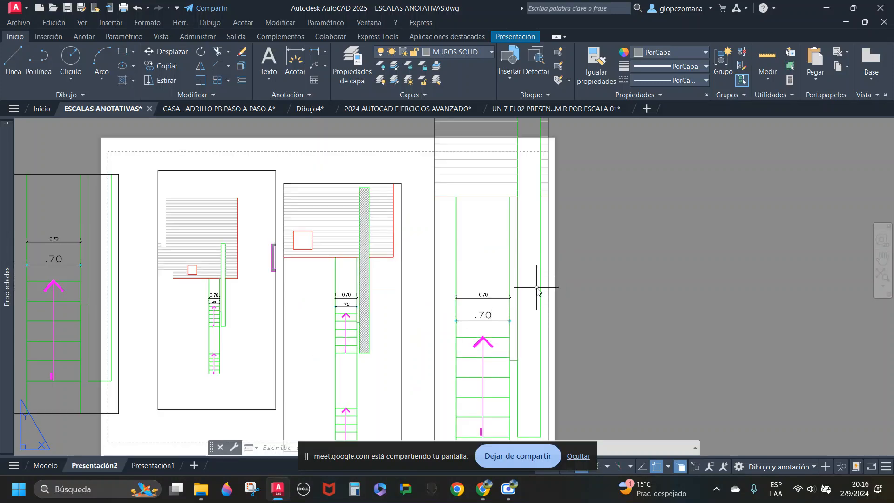
{"action": "scroll", "coordinate": [300, 307], "scroll_direction": "up", "scroll_amount": 2}
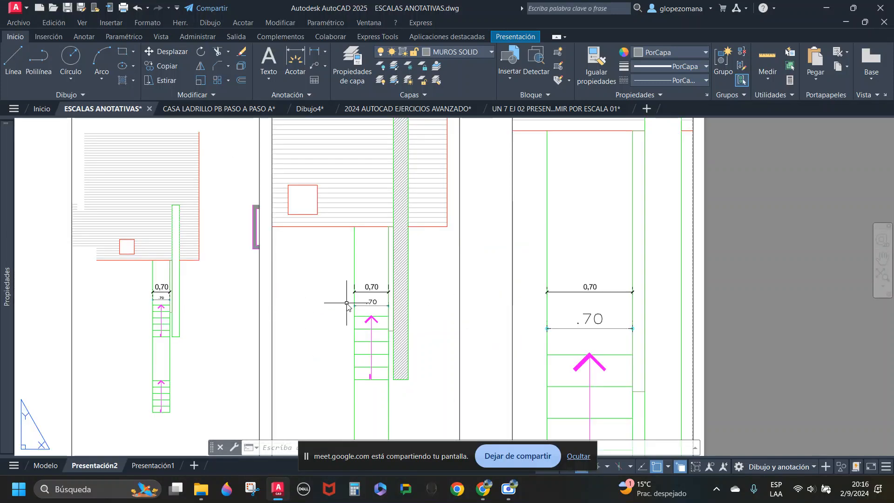
{"action": "double_click", "coordinate": [161, 285]}
{"action": "left_click", "coordinate": [161, 296]}
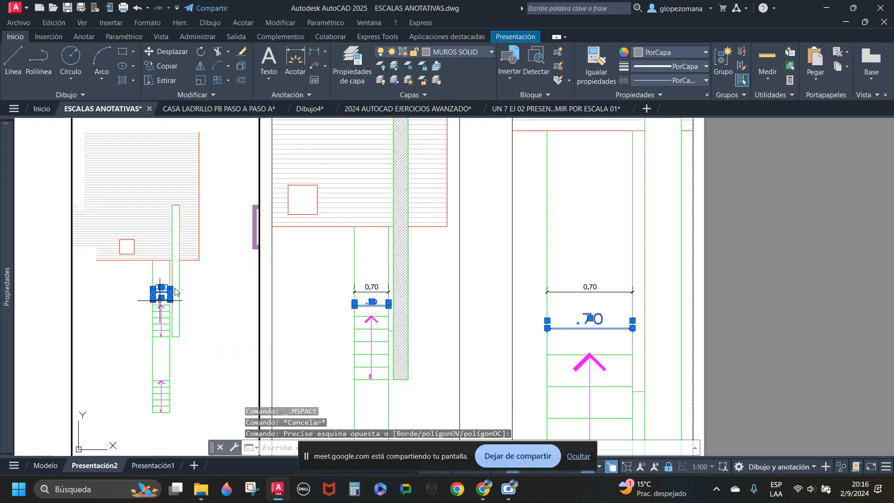
{"action": "key", "text": "Delete"}
Step: Erase the remaining stair width dimension in the 1:50 viewport
{"action": "left_click", "coordinate": [373, 282]}
{"action": "key", "text": "Escape"}
{"action": "left_click", "coordinate": [372, 292]}
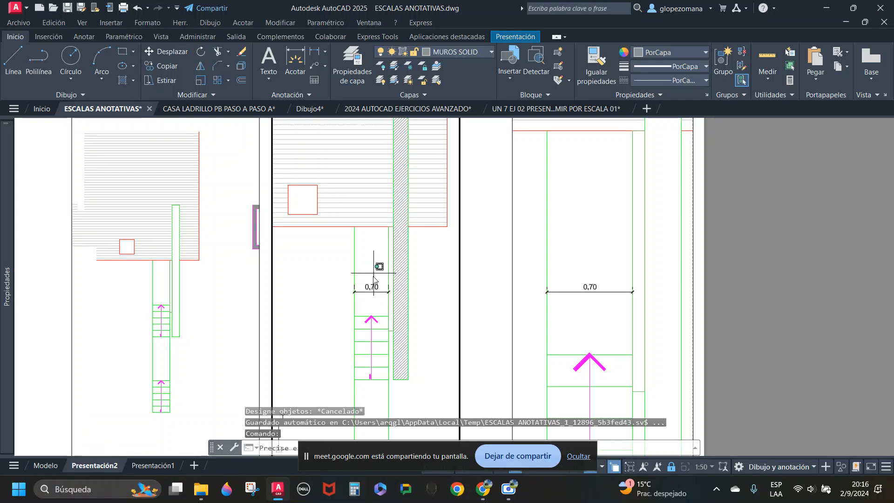
{"action": "type", "text": "e"}
{"action": "key", "text": "Return"}
Step: Erase the remaining stair width dimension in the 1:20 viewport and return to paper space
{"action": "left_click", "coordinate": [589, 307]}
{"action": "key", "text": "Escape"}
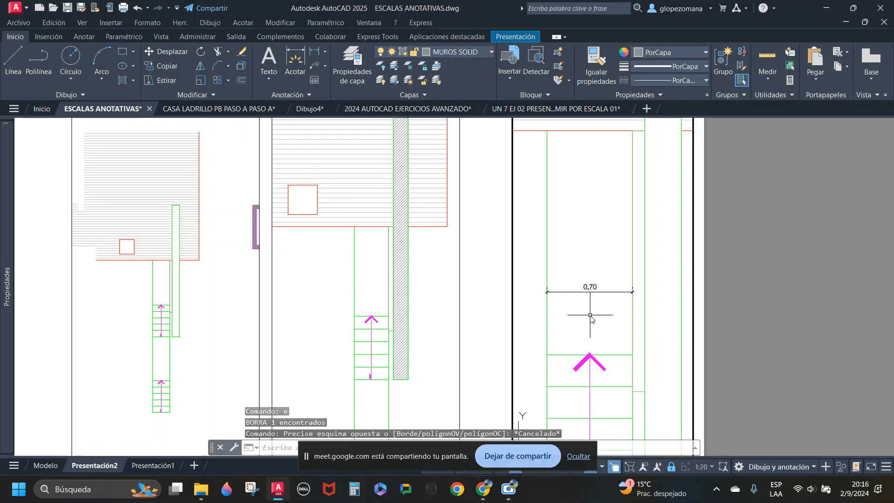
{"action": "left_click", "coordinate": [588, 310]}
{"action": "left_click", "coordinate": [582, 252]}
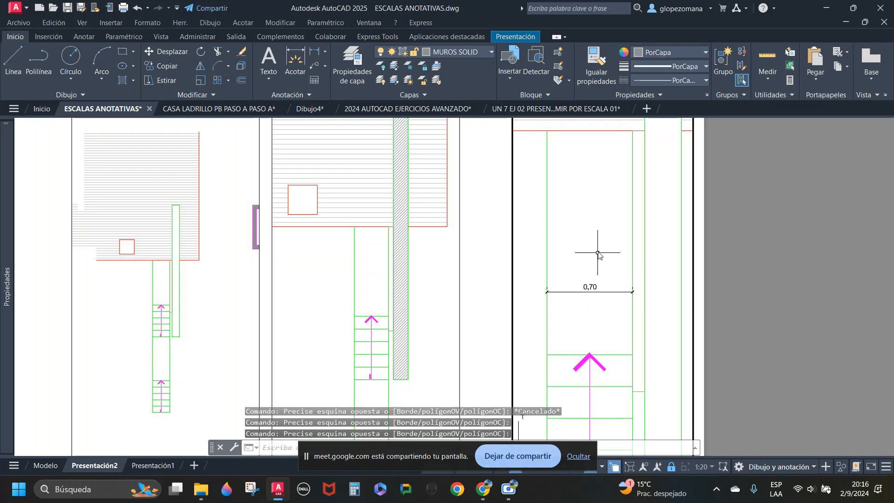
{"action": "left_click", "coordinate": [582, 311]}
{"action": "type", "text": "e"}
{"action": "key", "text": "Return"}
{"action": "key", "text": "Escape"}
{"action": "left_click", "coordinate": [339, 272]}
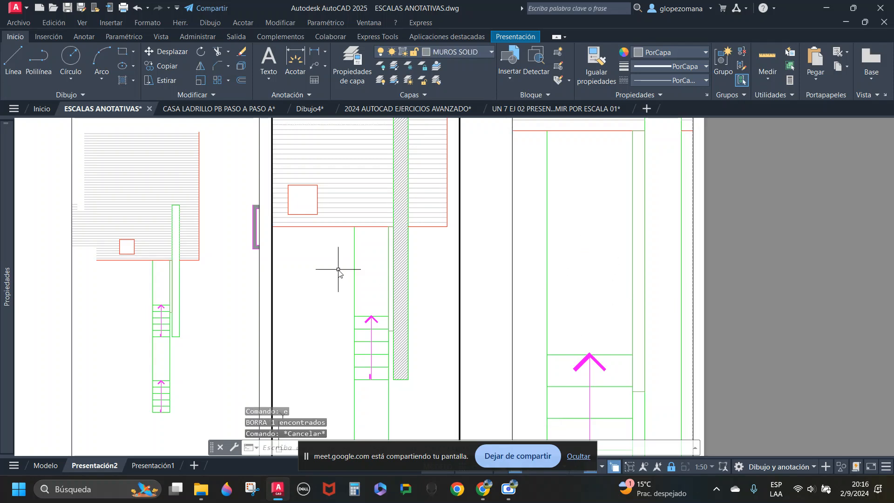
{"action": "double_click", "coordinate": [484, 265]}
{"action": "scroll", "coordinate": [466, 275], "scroll_direction": "down", "scroll_amount": 4}
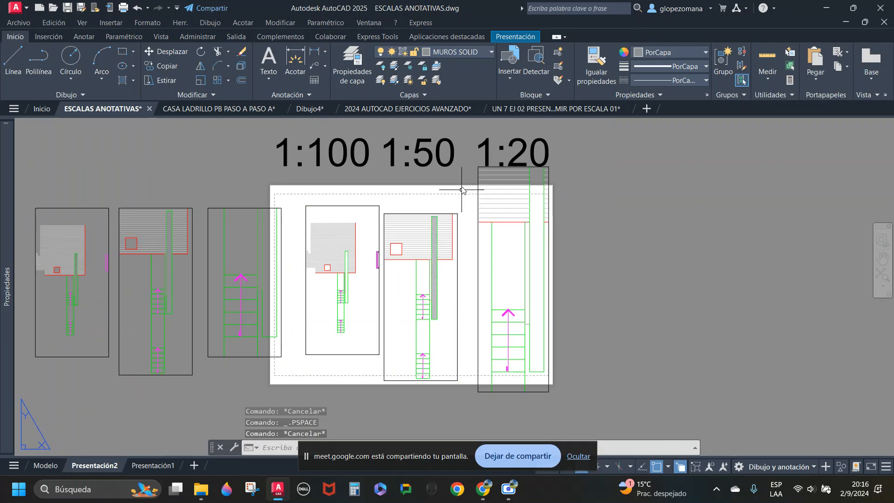
Step: Make COTAS-50 the current layer
{"action": "scroll", "coordinate": [437, 269], "scroll_direction": "up", "scroll_amount": 2}
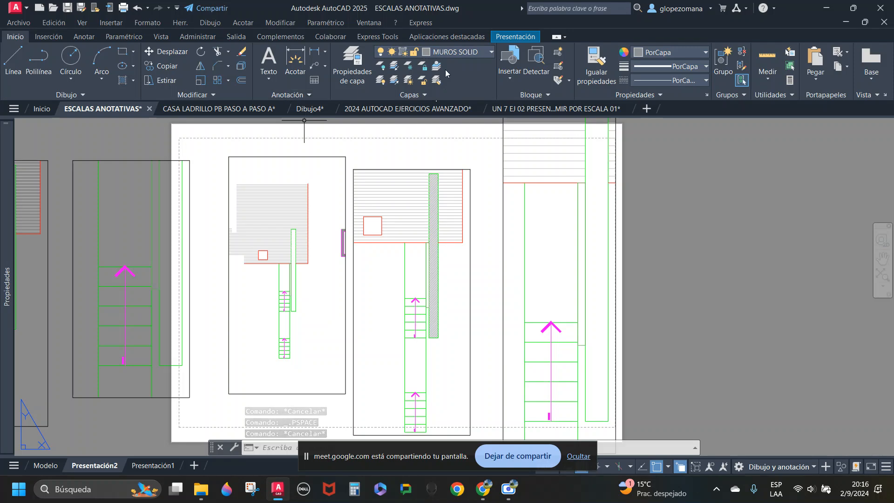
{"action": "left_click", "coordinate": [454, 52]}
{"action": "scroll", "coordinate": [485, 109], "scroll_direction": "up", "scroll_amount": 5}
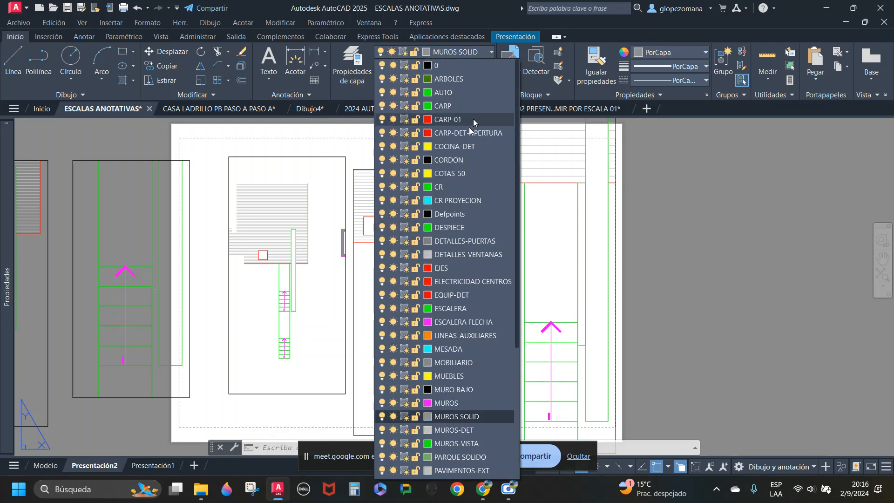
{"action": "left_click", "coordinate": [455, 173]}
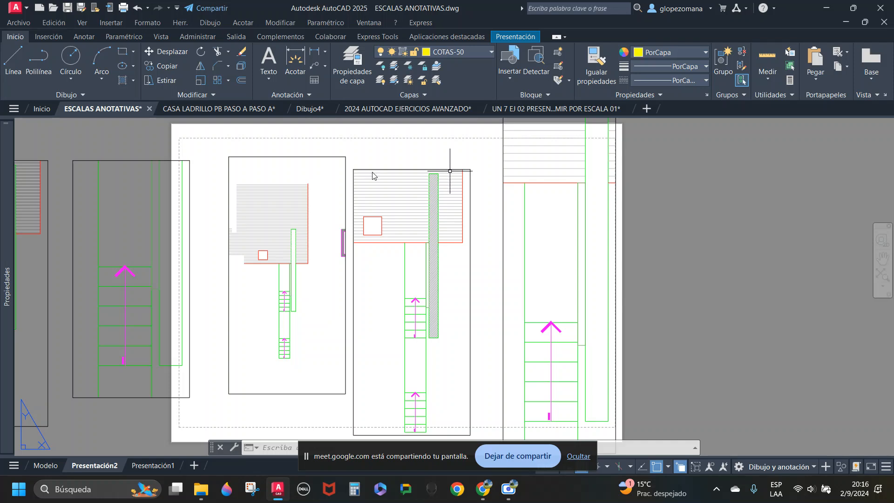
{"action": "key", "text": "Escape"}
{"action": "key", "text": "Escape"}
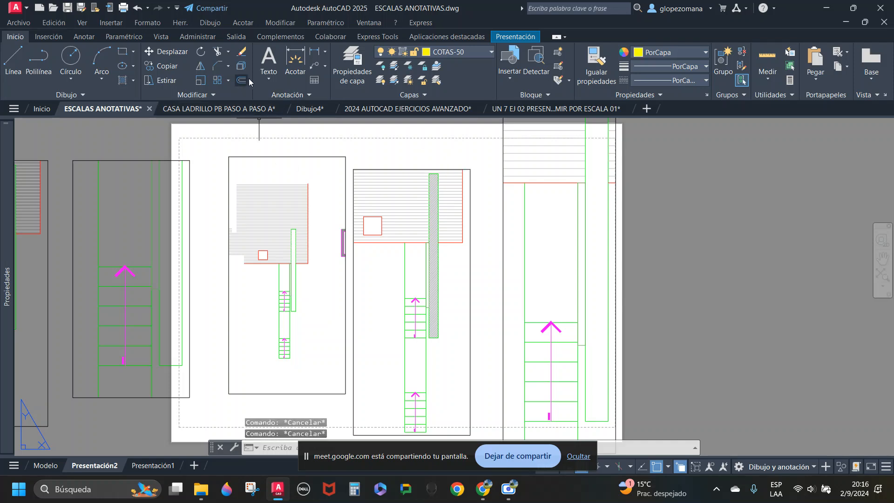
Step: Enter the 1:50 viewport and add a linear dimension across the stair width above the upper arrow on layer COTAS-50
{"action": "left_click", "coordinate": [305, 96]}
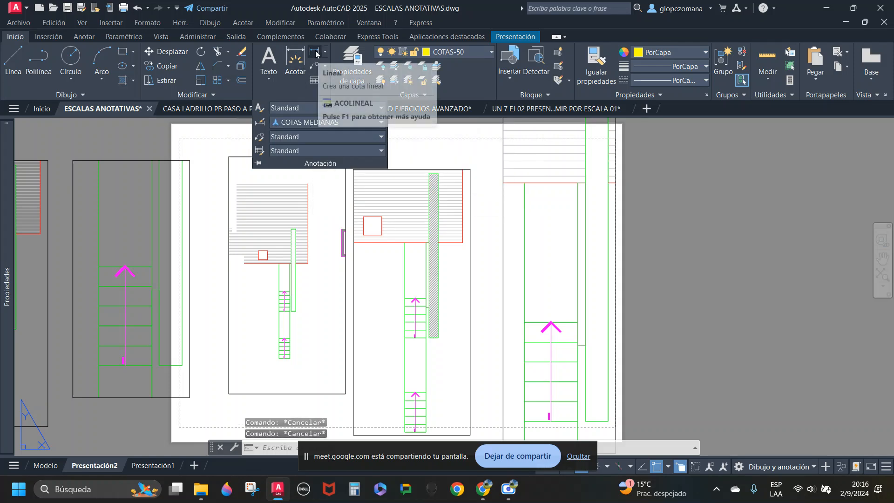
{"action": "double_click", "coordinate": [370, 240]}
{"action": "left_click", "coordinate": [315, 58]}
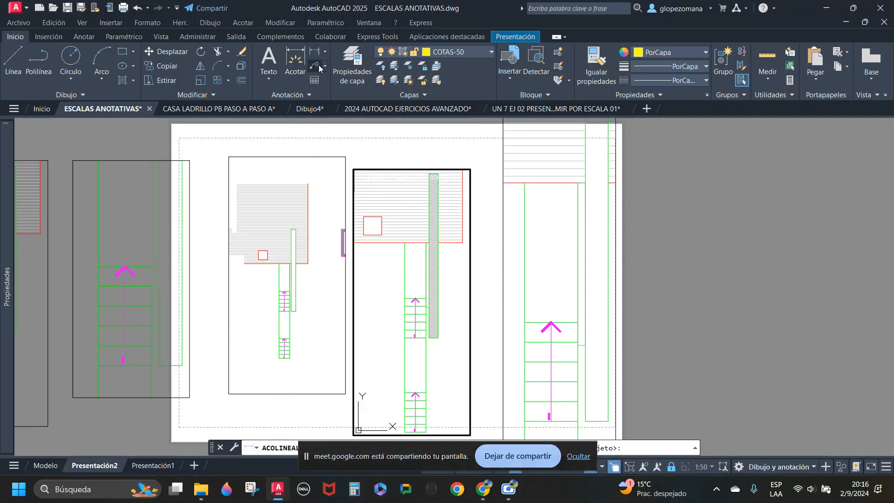
{"action": "double_click", "coordinate": [423, 287]}
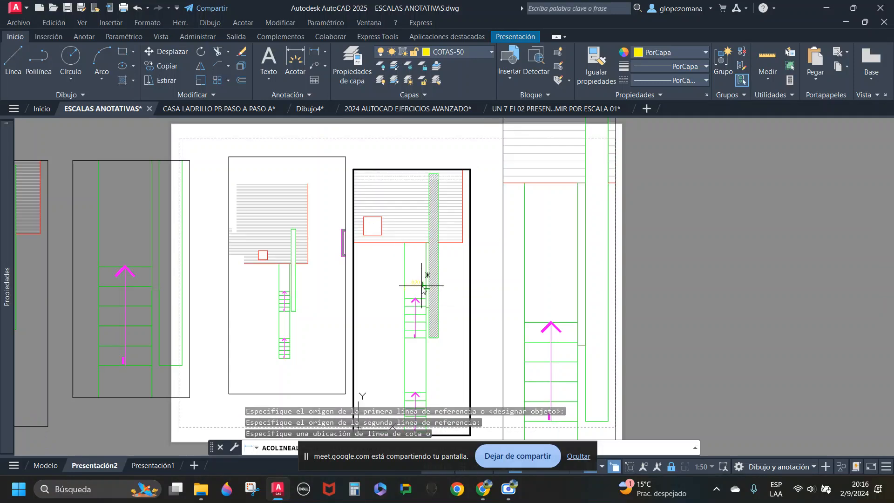
{"action": "left_click", "coordinate": [420, 290]}
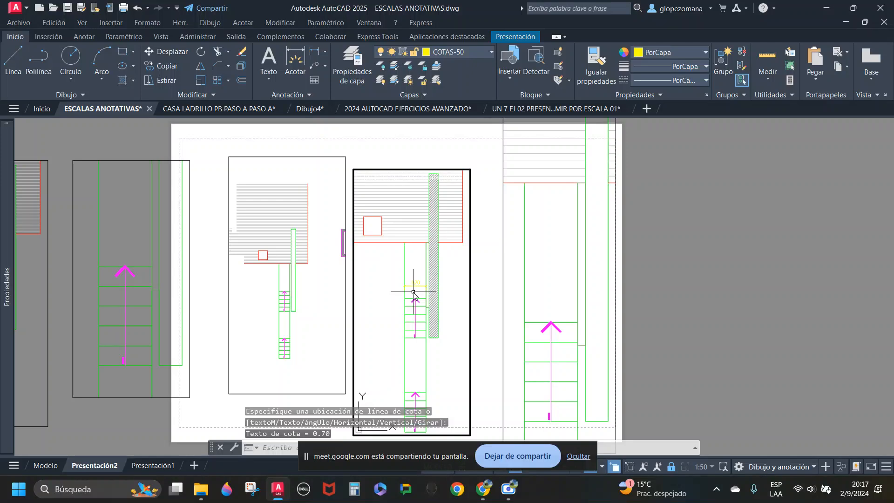
{"action": "key", "text": "Return"}
{"action": "scroll", "coordinate": [419, 291], "scroll_direction": "up", "scroll_amount": 2}
{"action": "key", "text": "Escape"}
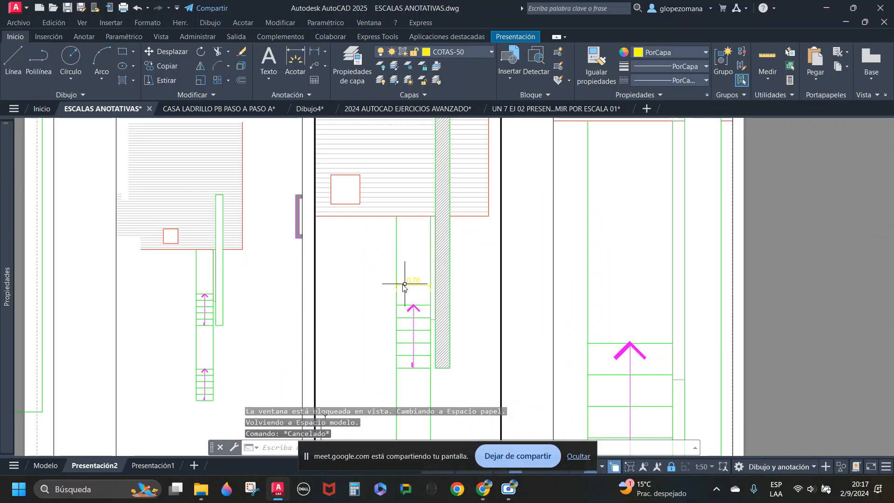
{"action": "key", "text": "Escape"}
Step: Erase the yellow stair width dimension in the 1:50 viewport
{"action": "left_click", "coordinate": [417, 273]}
{"action": "key", "text": "Escape"}
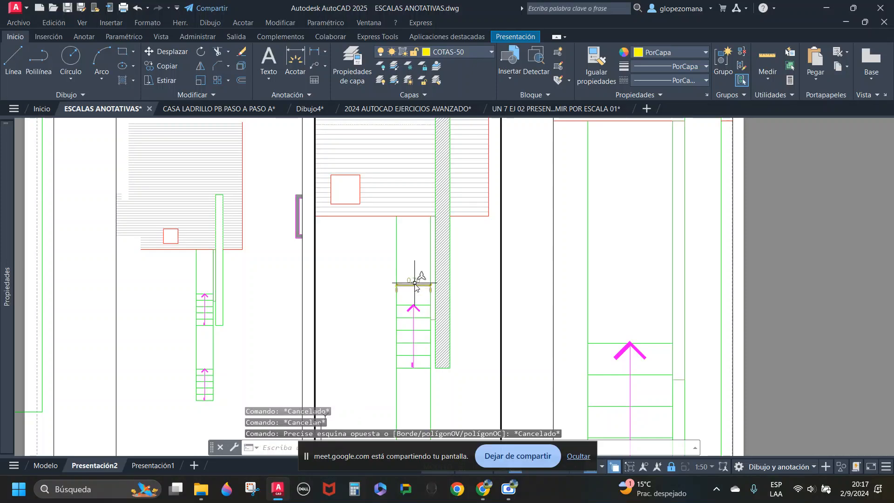
{"action": "left_click", "coordinate": [417, 270]}
{"action": "left_click", "coordinate": [414, 291]}
{"action": "type", "text": "e"}
{"action": "key", "text": "Return"}
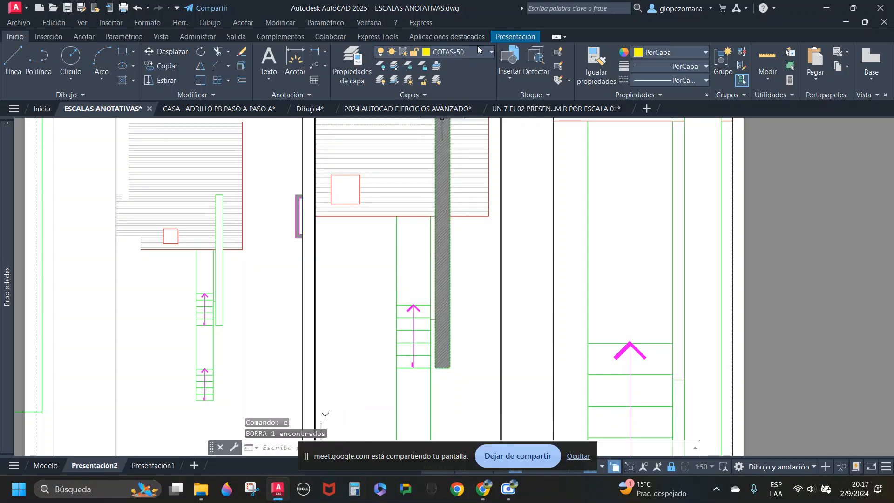
Step: Make layer 0 current, add a linear dimension across the stair width in the 1:50 viewport and return to paper space
{"action": "left_click", "coordinate": [477, 49]}
{"action": "left_click", "coordinate": [461, 66]}
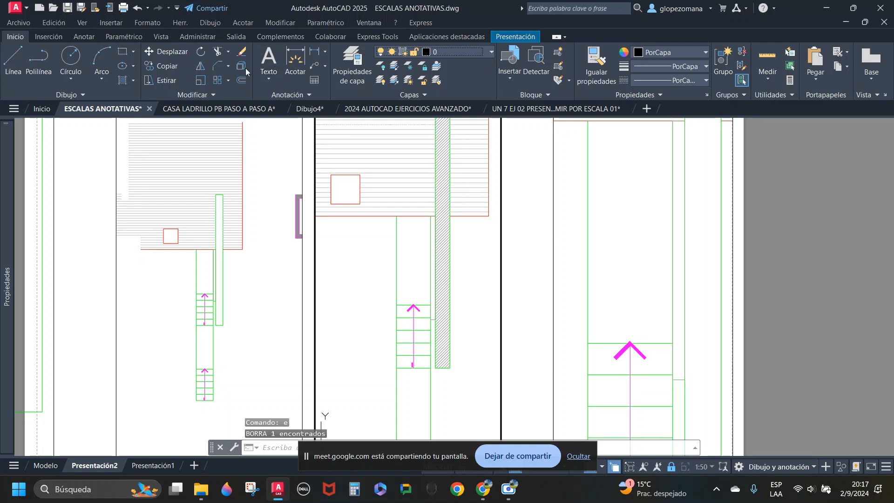
{"action": "left_click", "coordinate": [315, 52]}
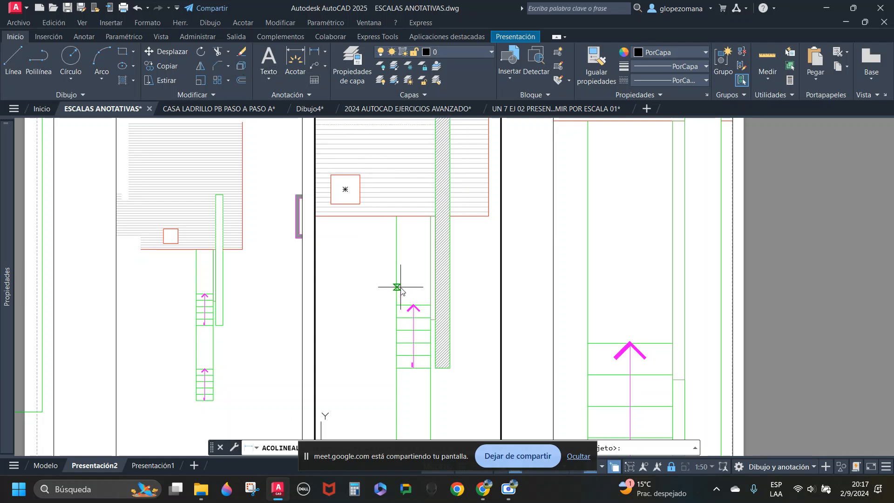
{"action": "left_click", "coordinate": [429, 287]}
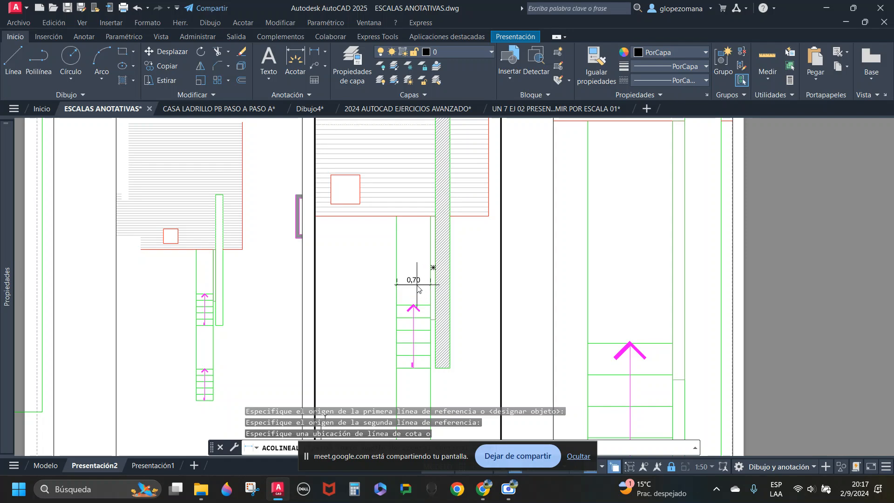
{"action": "left_click", "coordinate": [397, 286]}
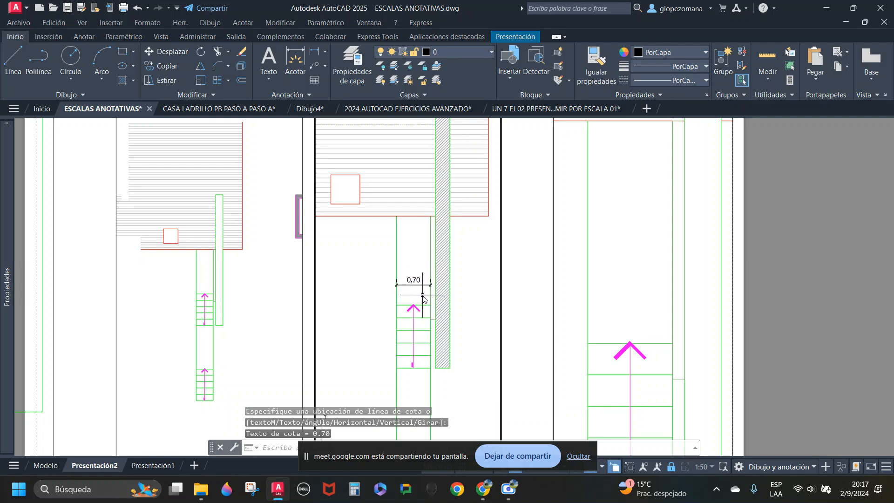
{"action": "double_click", "coordinate": [531, 277]}
{"action": "scroll", "coordinate": [531, 277], "scroll_direction": "down", "scroll_amount": 4}
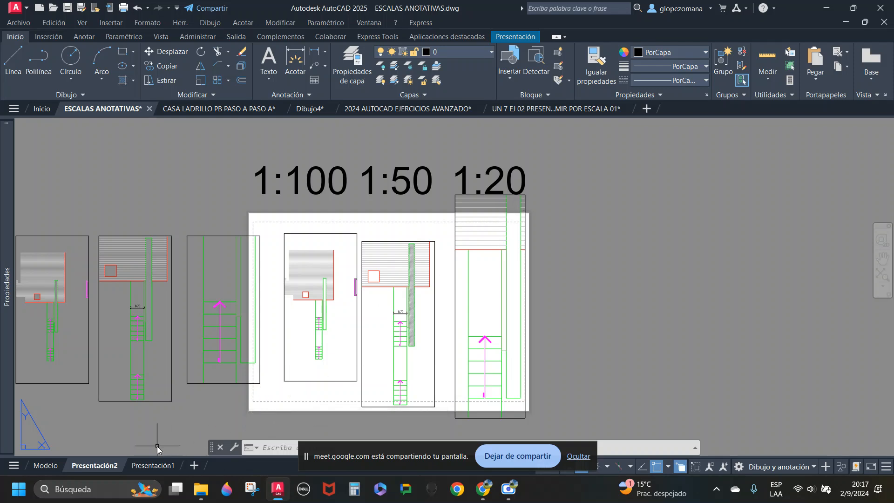
Step: Compare the stair in model space with all annotative objects shown and hidden, and return to Presentación2
{"action": "left_click", "coordinate": [46, 465]}
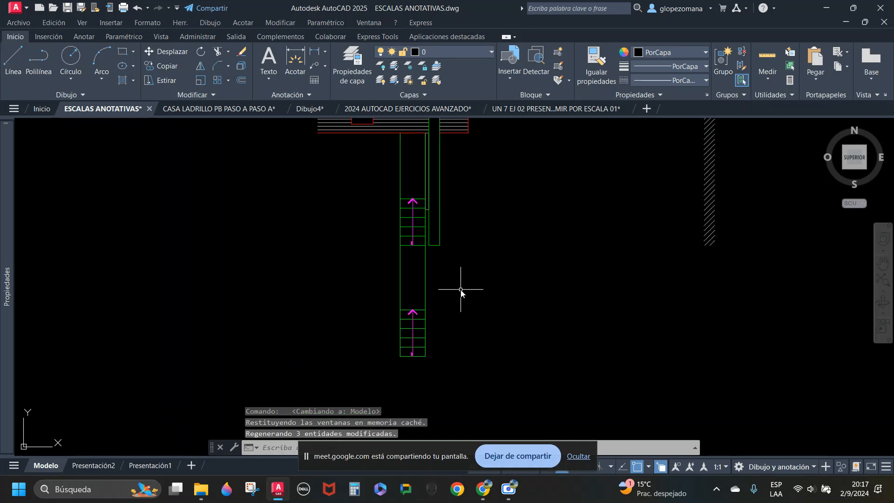
{"action": "left_click", "coordinate": [678, 467]}
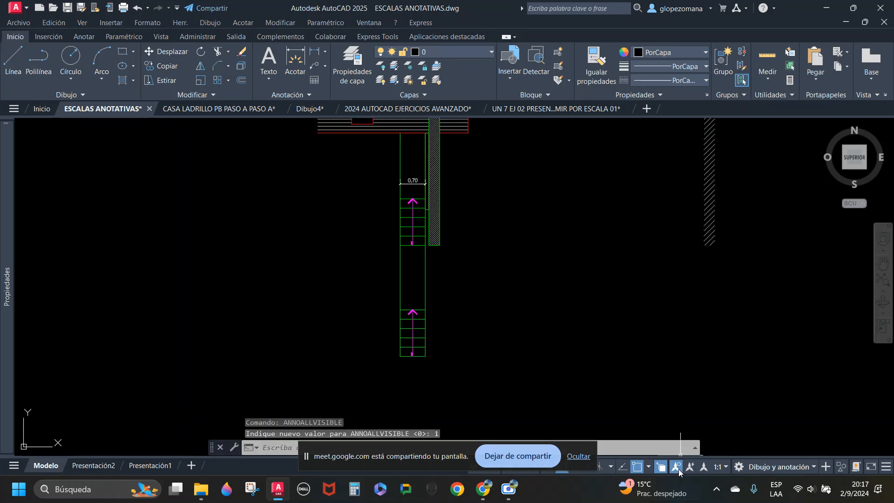
{"action": "left_click", "coordinate": [677, 467]}
{"action": "left_click", "coordinate": [678, 467]}
{"action": "left_click", "coordinate": [678, 467]}
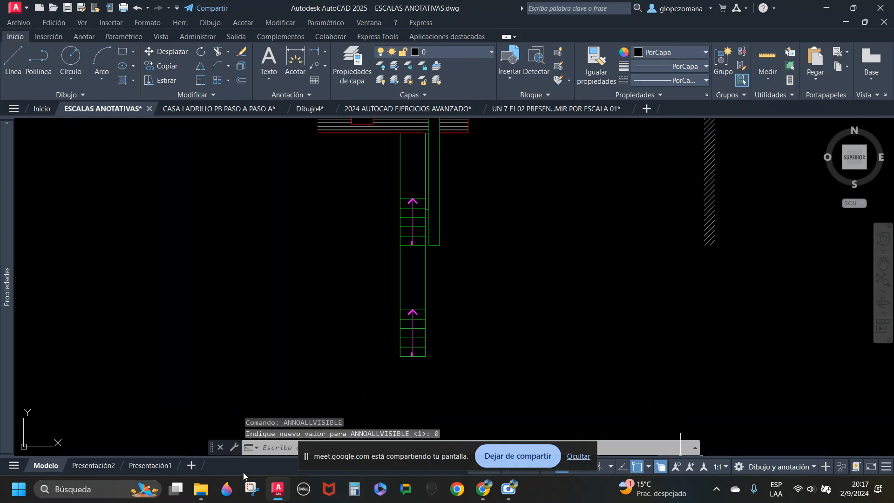
{"action": "left_click", "coordinate": [95, 467]}
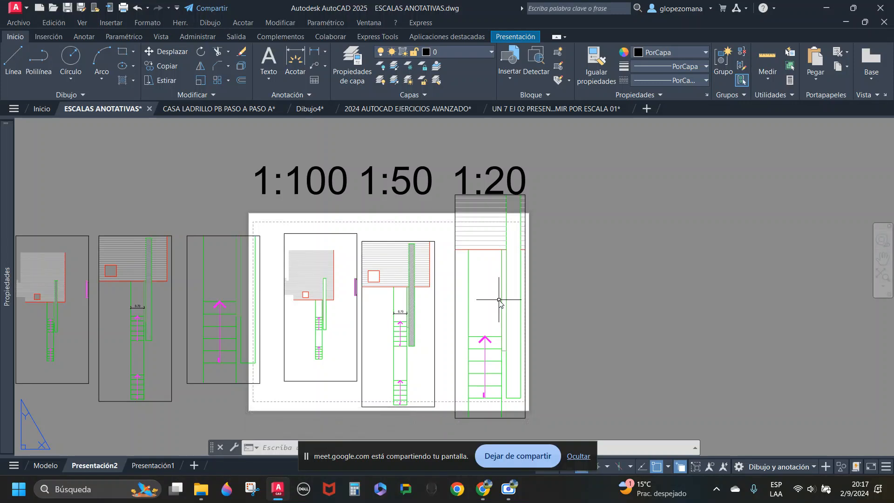
Step: Enter the 1:50 viewport and check the wall strip hatch's quick properties, including its annotative setting
{"action": "scroll", "coordinate": [420, 316], "scroll_direction": "up", "scroll_amount": 2}
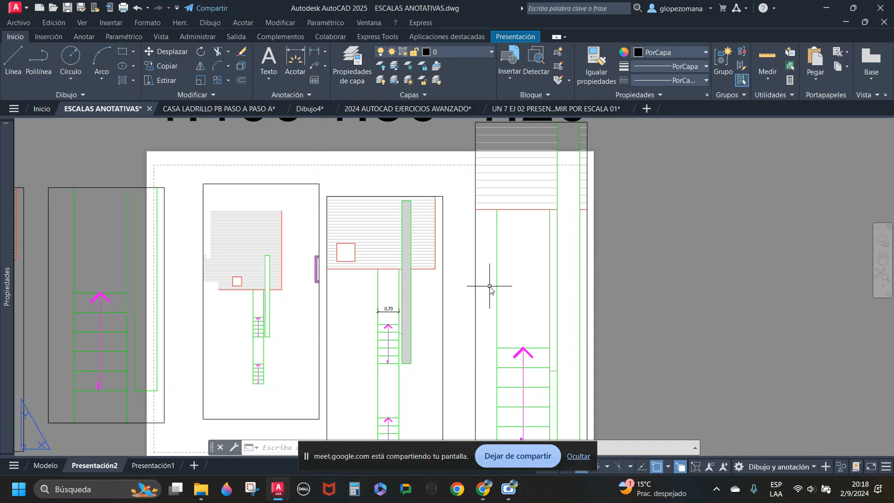
{"action": "double_click", "coordinate": [405, 293]}
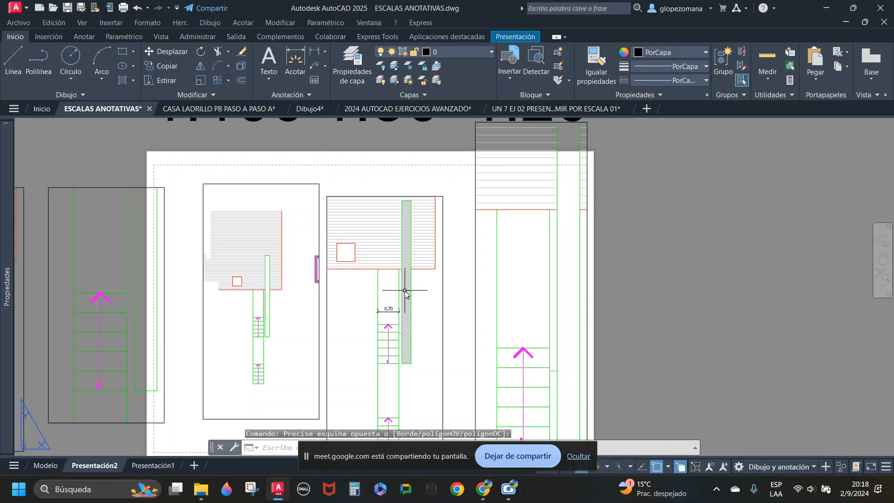
{"action": "left_click", "coordinate": [406, 291]}
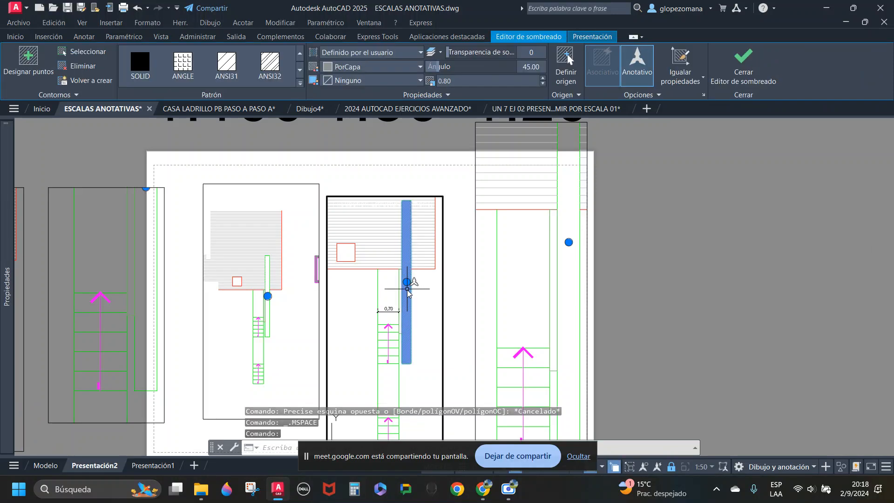
{"action": "key", "text": "ctrl+1"}
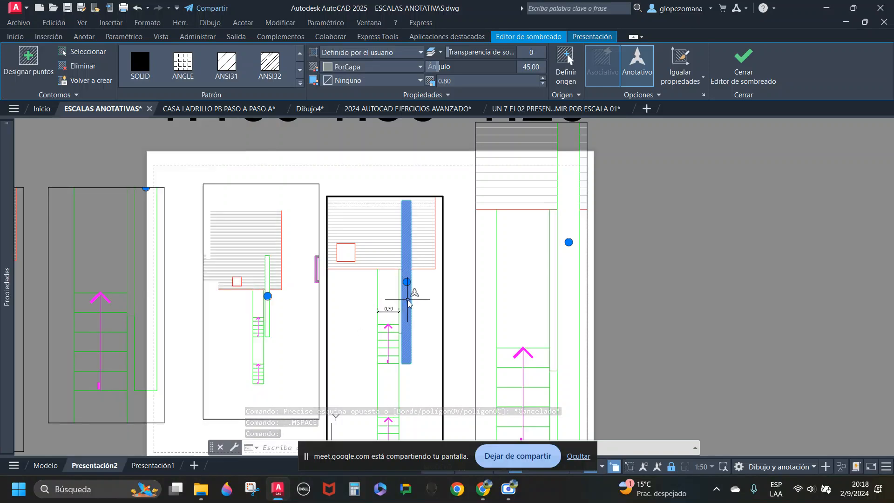
{"action": "key", "text": "ctrl+shift+p"}
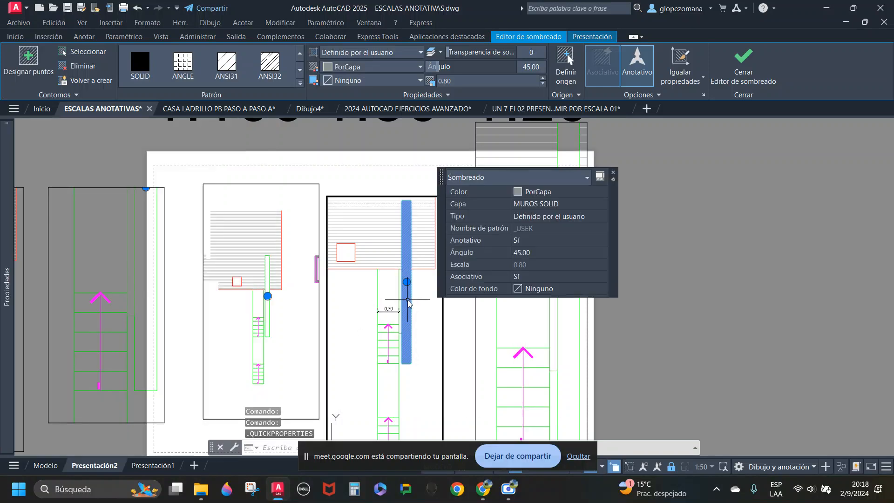
{"action": "key", "text": "Escape"}
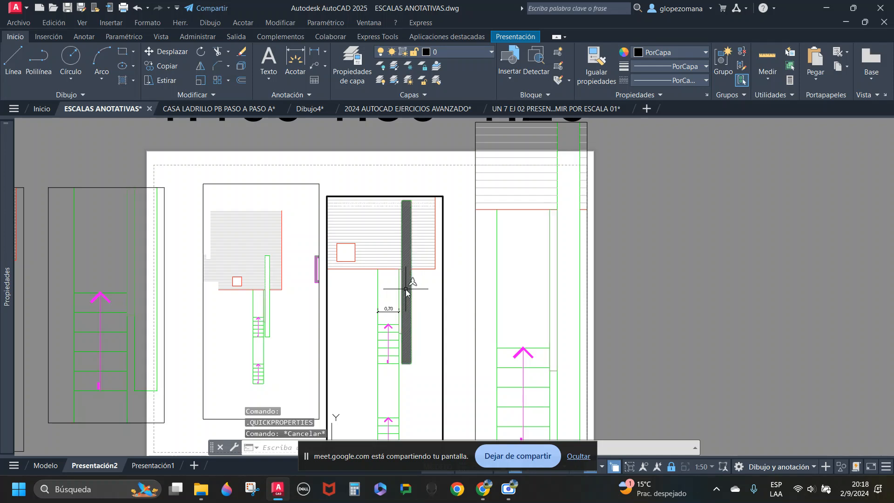
Step: Inspect the wall strip hatch's settings in the 1:50 viewport, including its annotative option, and return to paper space
{"action": "left_click", "coordinate": [406, 292]}
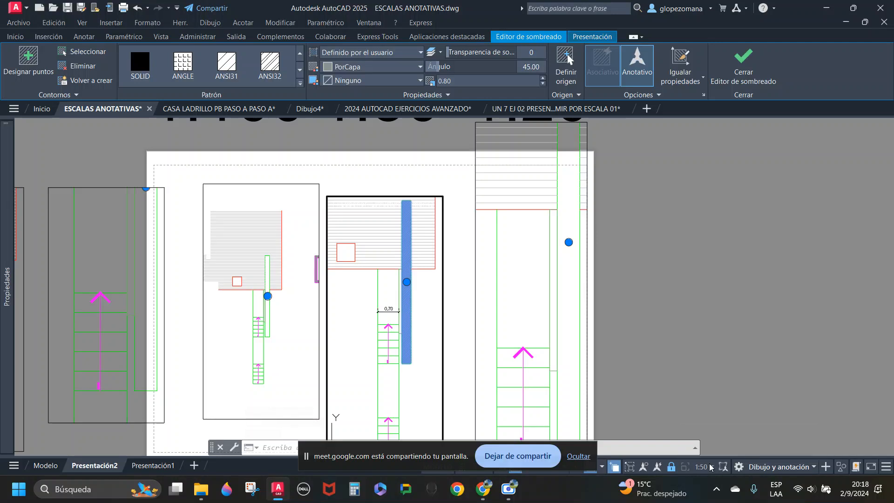
{"action": "key", "text": "Escape"}
{"action": "key", "text": "Escape"}
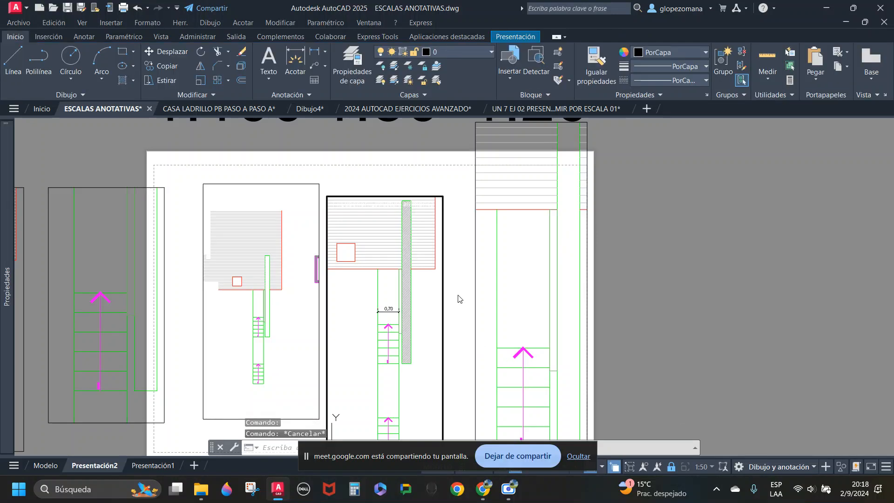
{"action": "left_click", "coordinate": [406, 292]}
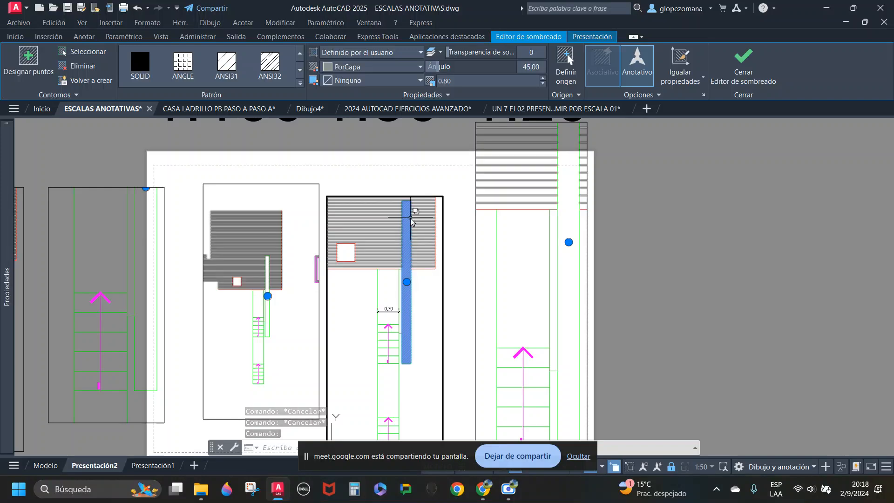
{"action": "key", "text": "Escape"}
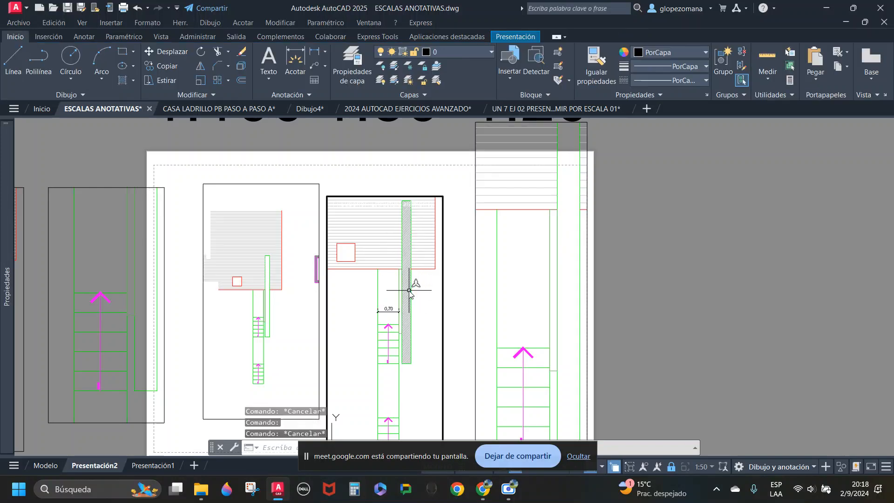
{"action": "left_click", "coordinate": [408, 292]}
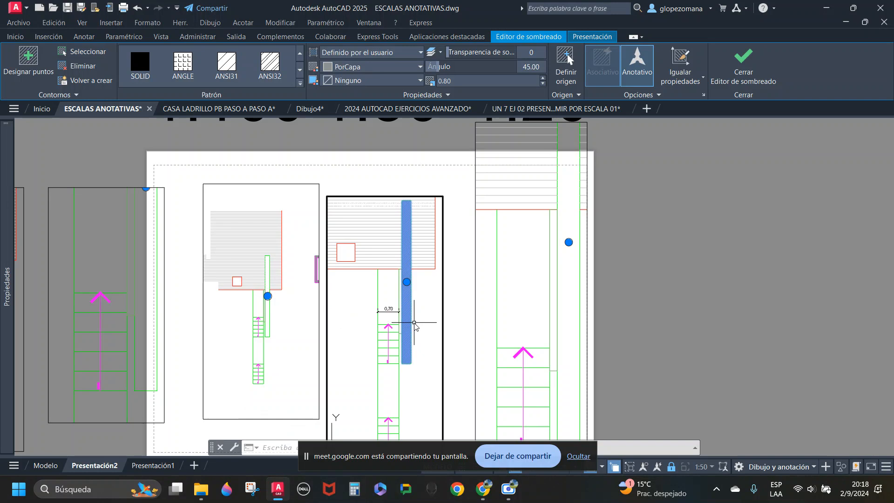
{"action": "scroll", "coordinate": [414, 345], "scroll_direction": "down", "scroll_amount": 2}
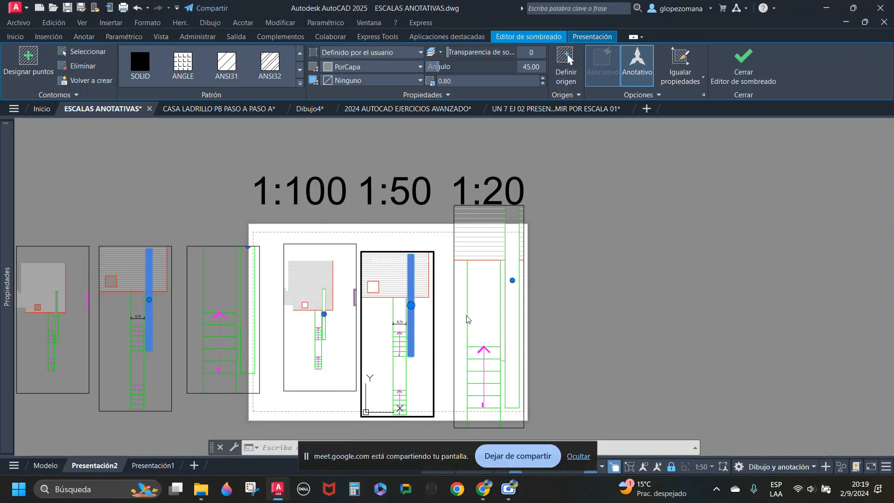
{"action": "key", "text": "Escape"}
{"action": "double_click", "coordinate": [445, 315]}
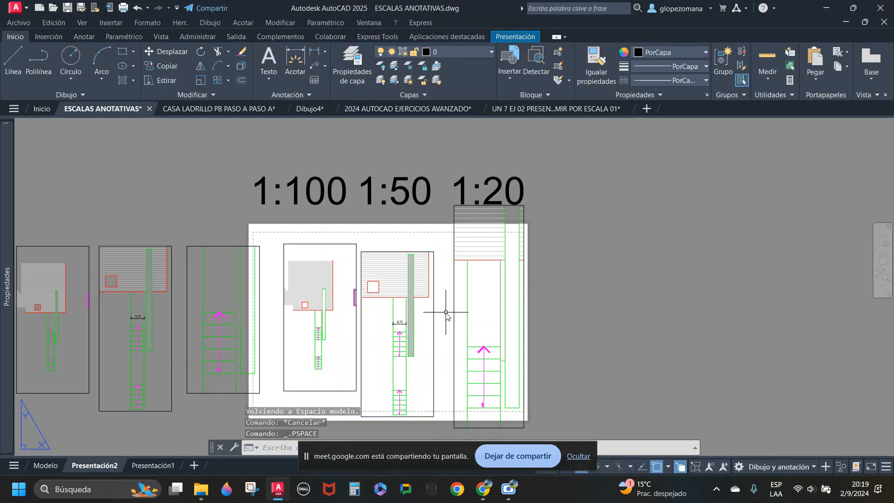
Step: Check the scale list of the middle viewport and close it without choosing another scale
{"action": "left_click", "coordinate": [425, 322]}
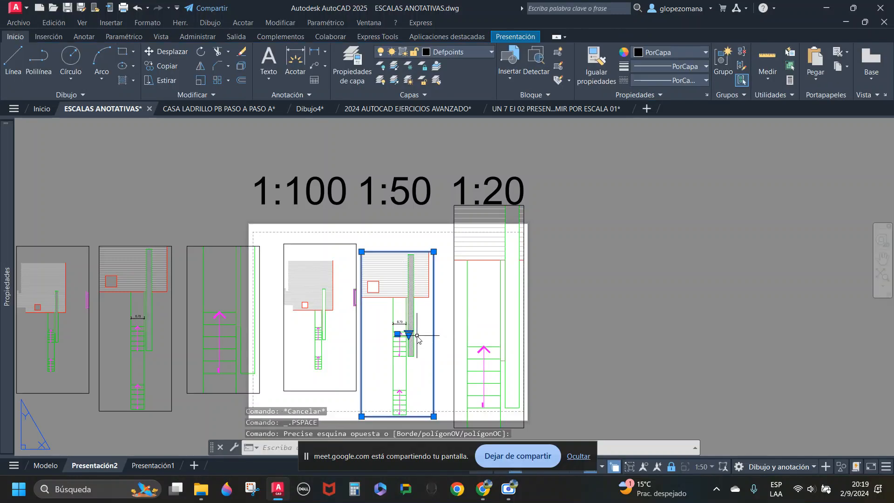
{"action": "left_click", "coordinate": [409, 334]}
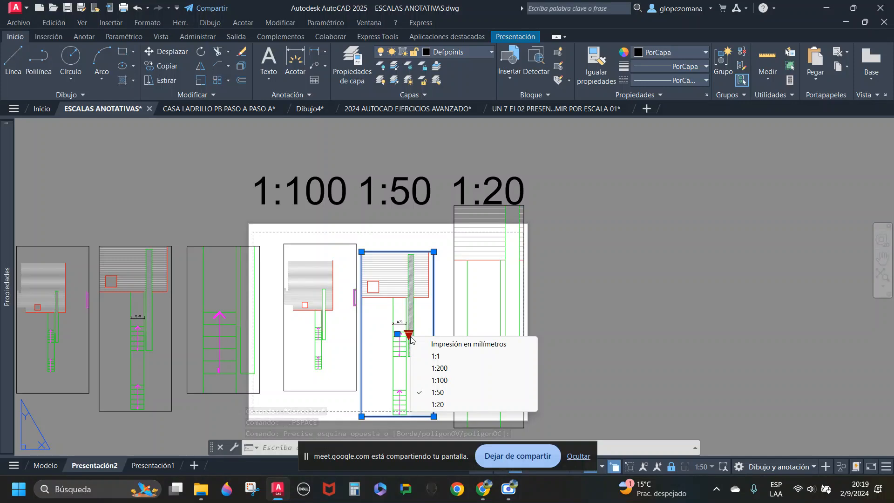
{"action": "key", "text": "Escape"}
{"action": "key", "text": "Escape"}
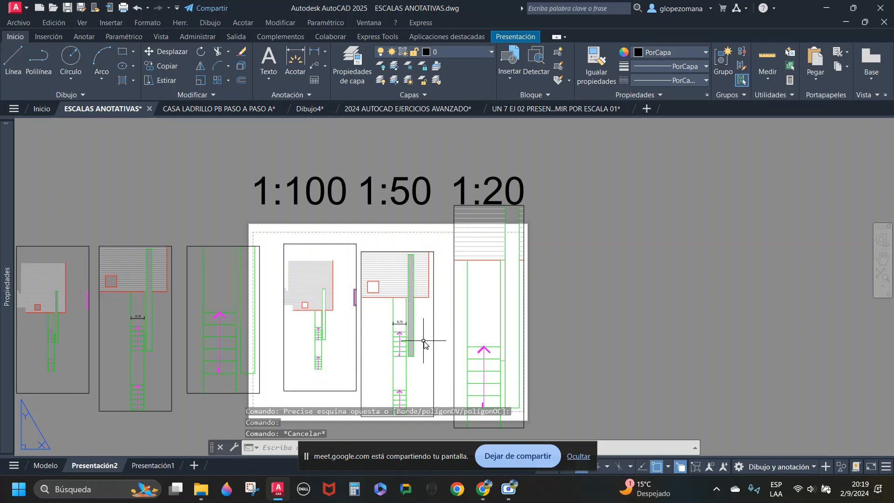
Step: Go to model space and set the annotation scale to 1:50
{"action": "left_click", "coordinate": [47, 465]}
{"action": "middle_click_drag", "start_coordinate": [471, 230], "coordinate": [472, 314]}
{"action": "scroll", "coordinate": [471, 313], "scroll_direction": "down", "scroll_amount": 2}
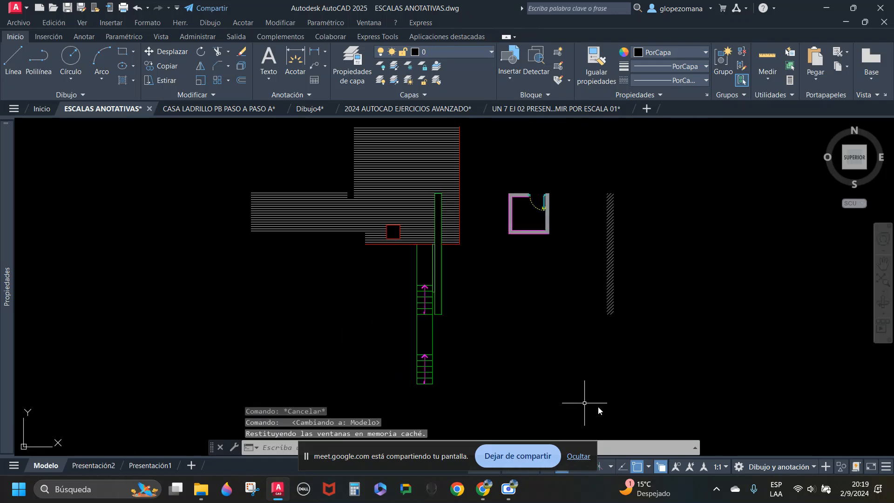
{"action": "left_click", "coordinate": [726, 467]}
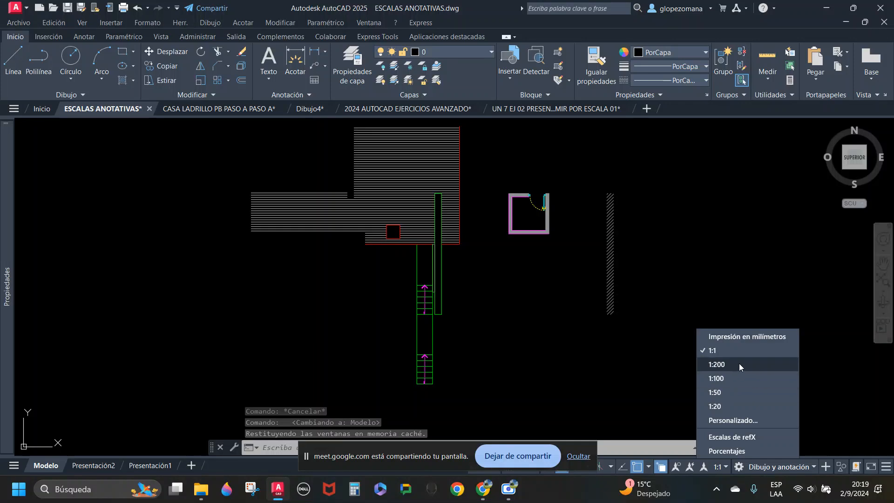
{"action": "left_click", "coordinate": [724, 394]}
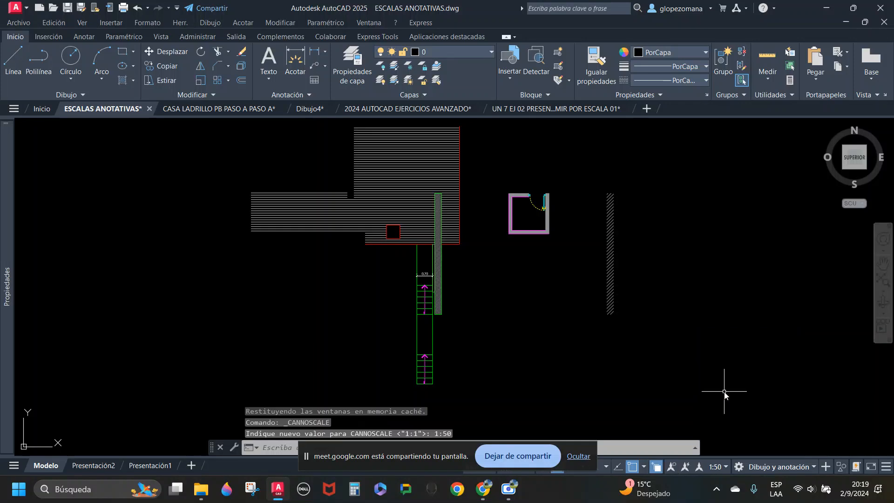
Step: Select the wall strip hatch and switch the model space annotation scale to 1:100 and back to 1:50
{"action": "left_click", "coordinate": [440, 252]}
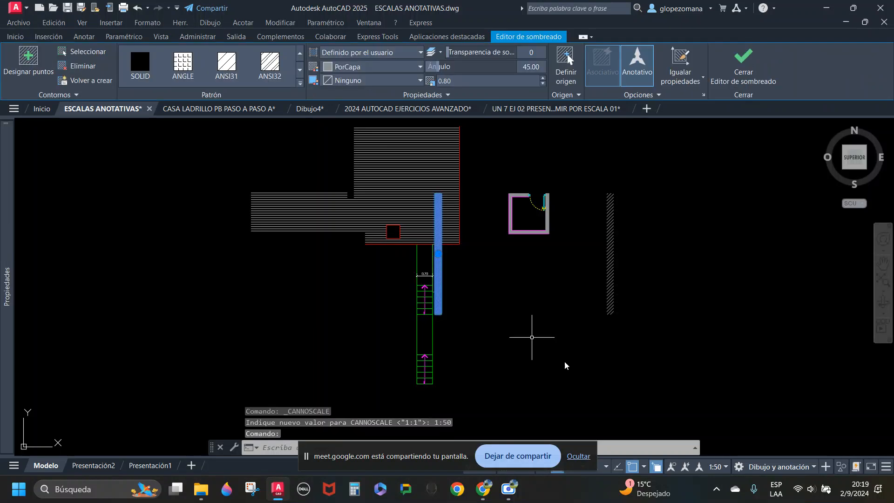
{"action": "left_click", "coordinate": [726, 467]}
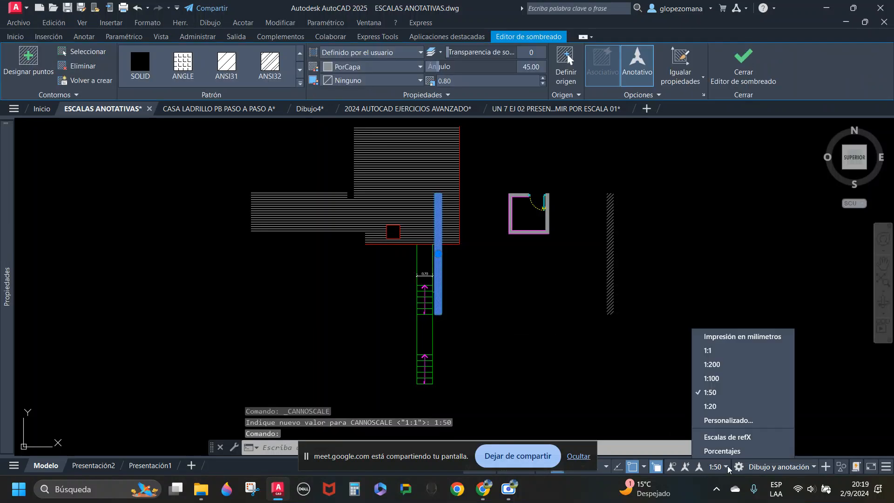
{"action": "left_click", "coordinate": [715, 382]}
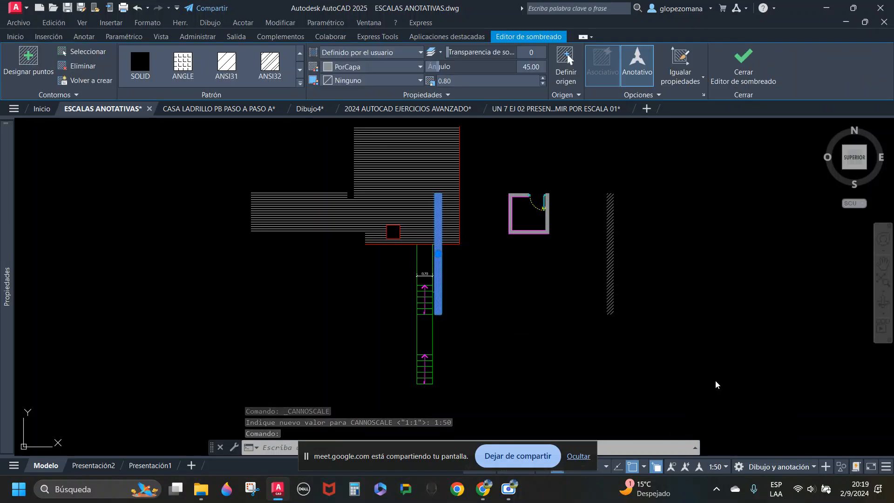
{"action": "left_click", "coordinate": [727, 467]}
{"action": "left_click", "coordinate": [703, 393]}
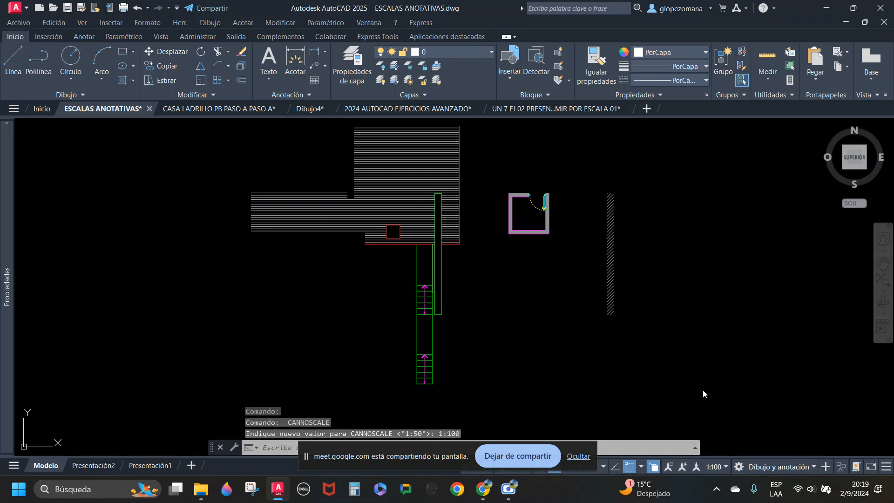
{"action": "left_click", "coordinate": [440, 269]}
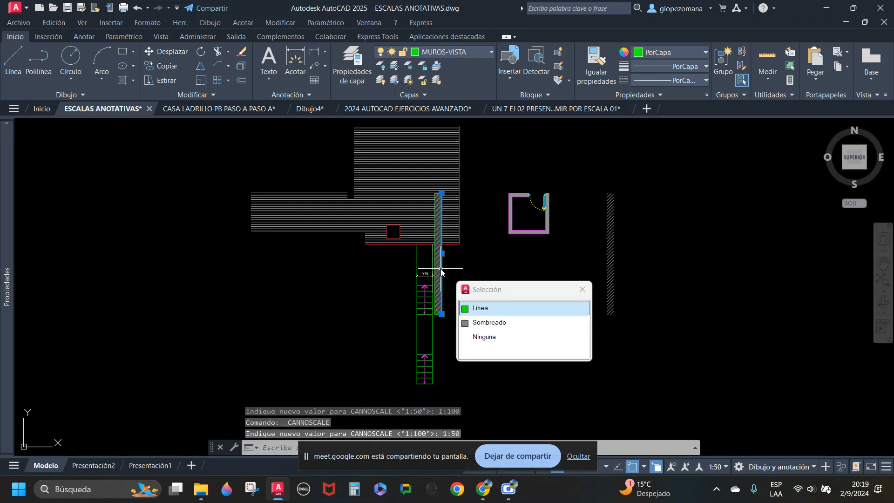
{"action": "left_click", "coordinate": [439, 267]}
{"action": "right_click", "coordinate": [437, 266]}
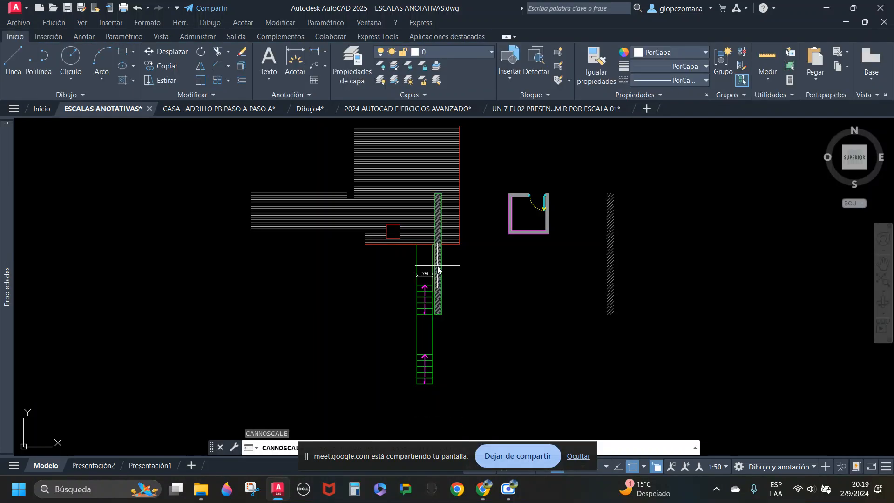
{"action": "key", "text": "Escape"}
Step: Turn on automatic adding of scales to annotative objects and set the annotation scale to 1:100
{"action": "left_click", "coordinate": [438, 268]}
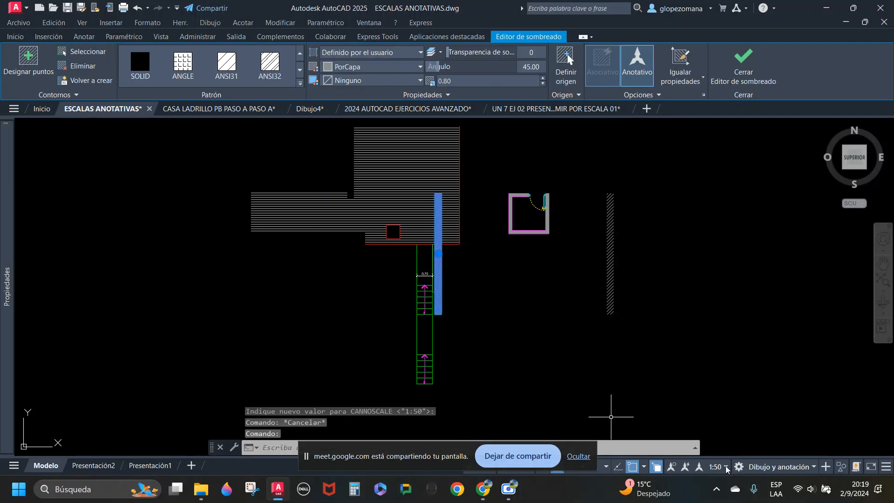
{"action": "left_click", "coordinate": [685, 467]}
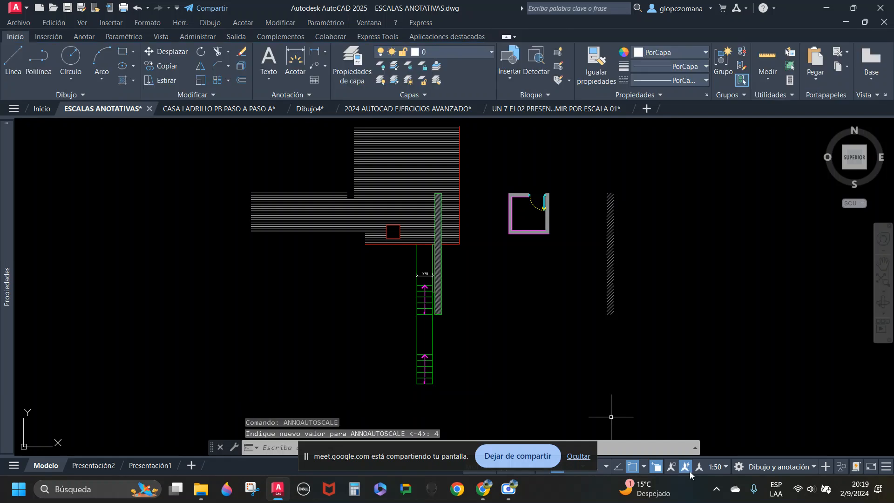
{"action": "left_click", "coordinate": [438, 279]}
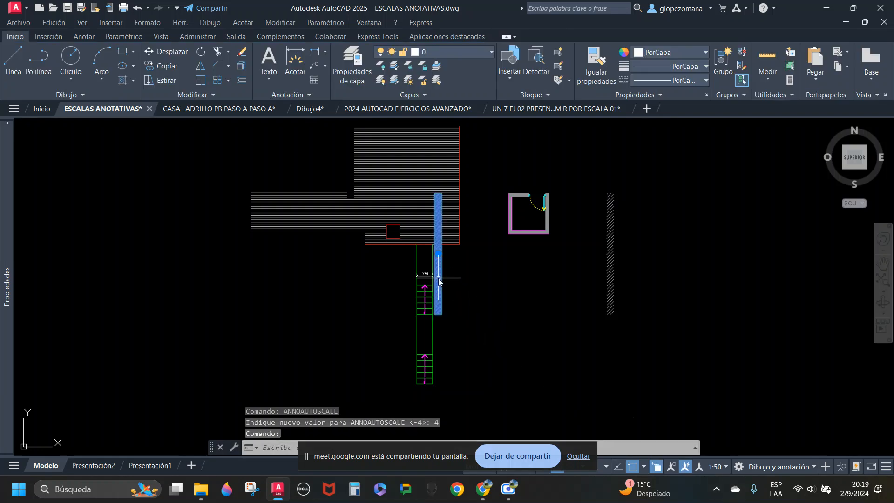
{"action": "left_click", "coordinate": [721, 468]}
{"action": "left_click", "coordinate": [706, 378]}
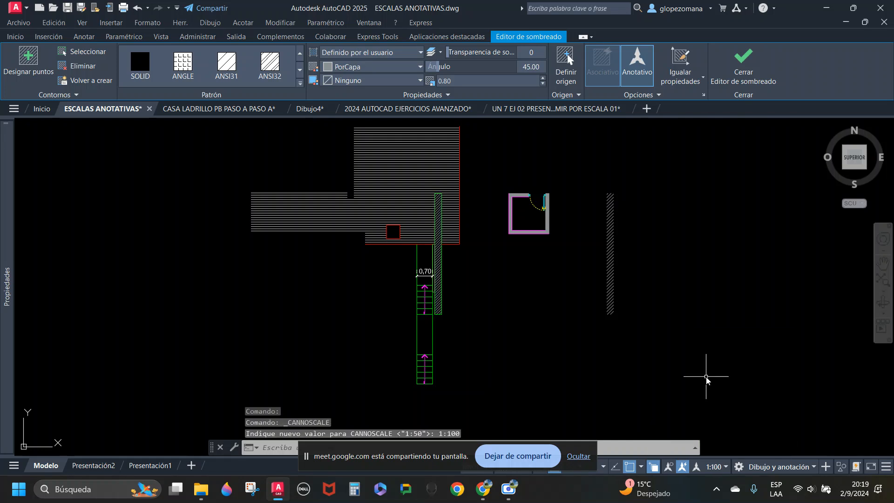
{"action": "key", "text": "Escape"}
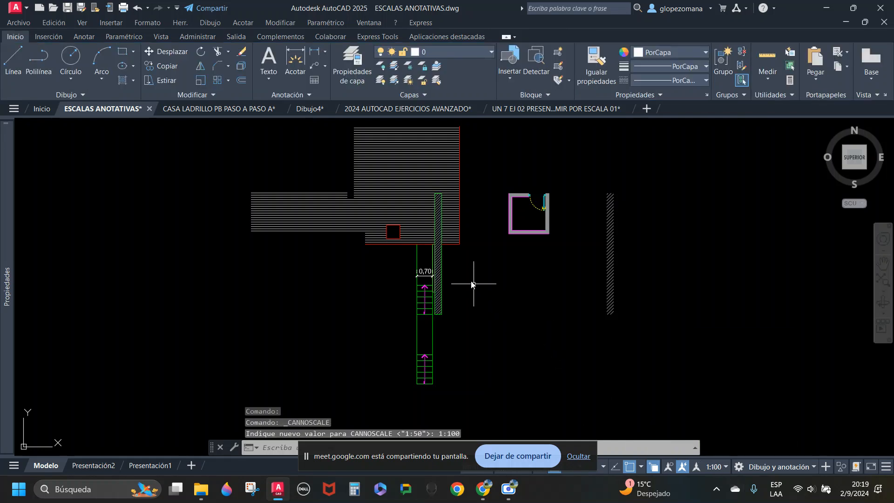
Step: Set the annotation scale to 1:20 so the wall hatch and stair dimension also receive that scale, and clear the selection
{"action": "left_click", "coordinate": [438, 254]}
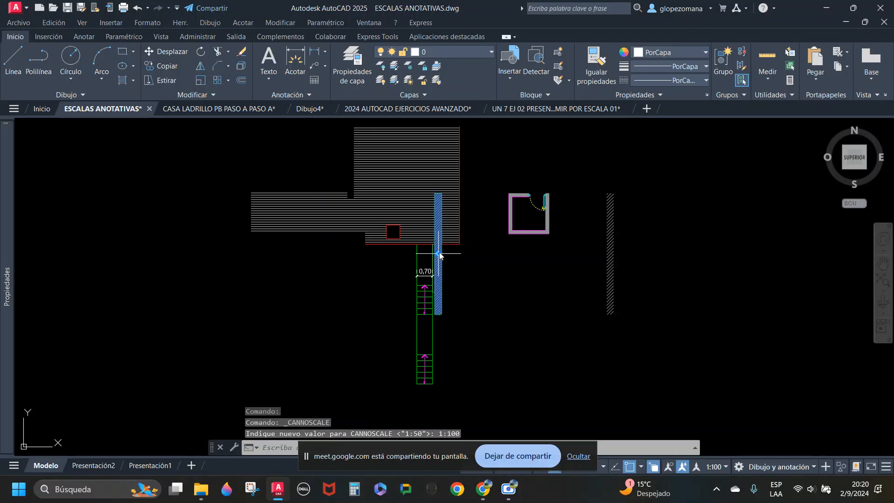
{"action": "left_click", "coordinate": [728, 467]}
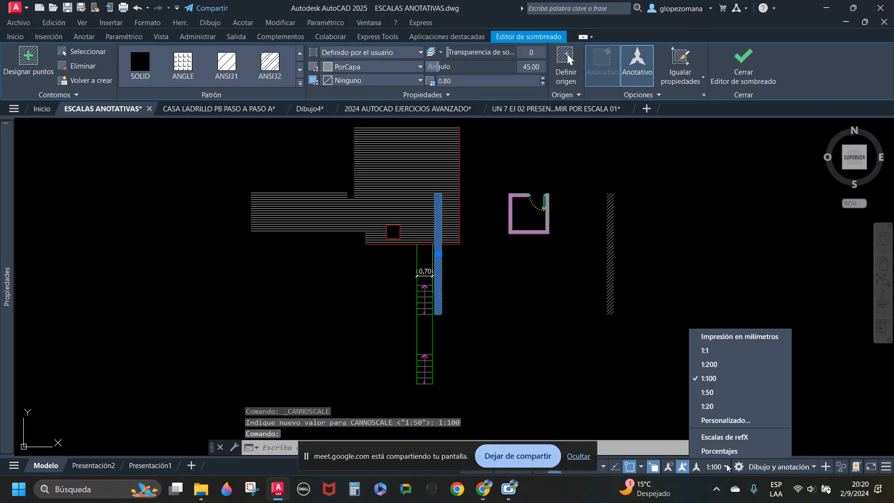
{"action": "left_click", "coordinate": [709, 402]}
{"action": "key", "text": "Escape"}
{"action": "key", "text": "Escape"}
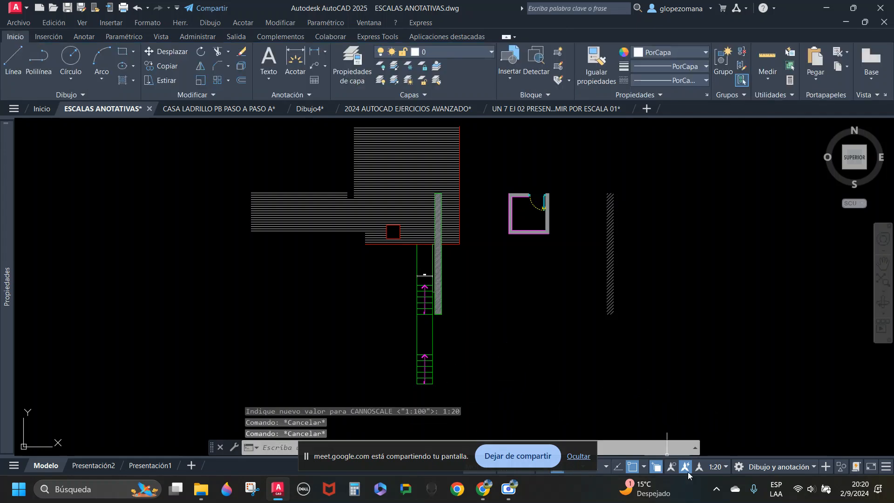
Step: Return to Presentación2 and compare the wall hatch and stair dimension across the 1:100, 1:50 and 1:20 viewports
{"action": "left_click", "coordinate": [94, 464]}
{"action": "key", "text": "Escape"}
{"action": "scroll", "coordinate": [326, 321], "scroll_direction": "up", "scroll_amount": 2}
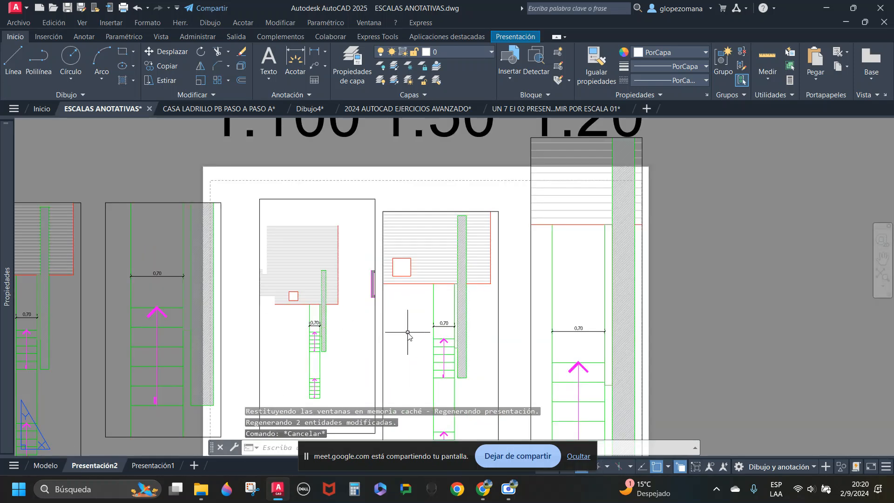
{"action": "middle_click_drag", "start_coordinate": [399, 314], "coordinate": [339, 305]}
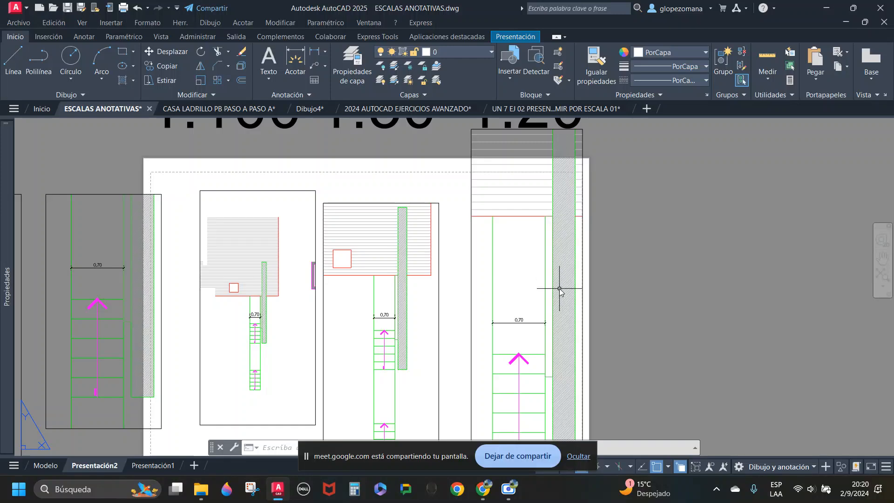
{"action": "scroll", "coordinate": [414, 346], "scroll_direction": "up", "scroll_amount": 2}
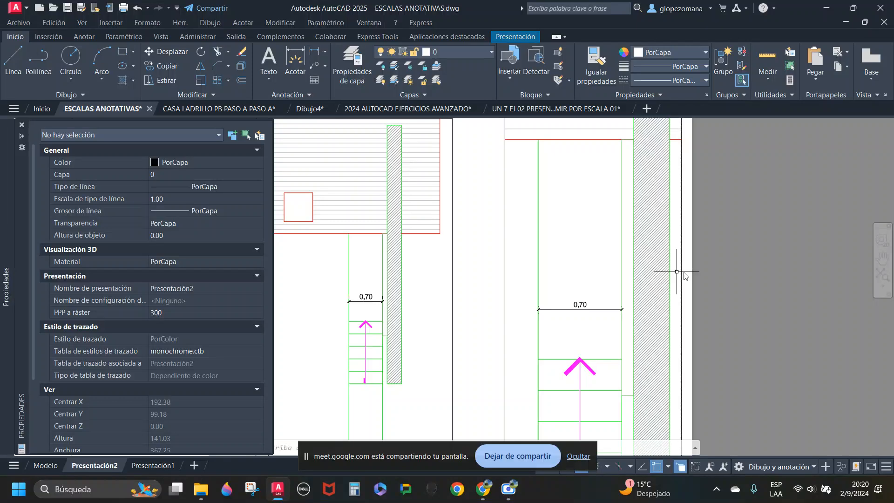
{"action": "key", "text": "Escape"}
{"action": "key", "text": "Escape"}
{"action": "scroll", "coordinate": [685, 280], "scroll_direction": "down", "scroll_amount": 2}
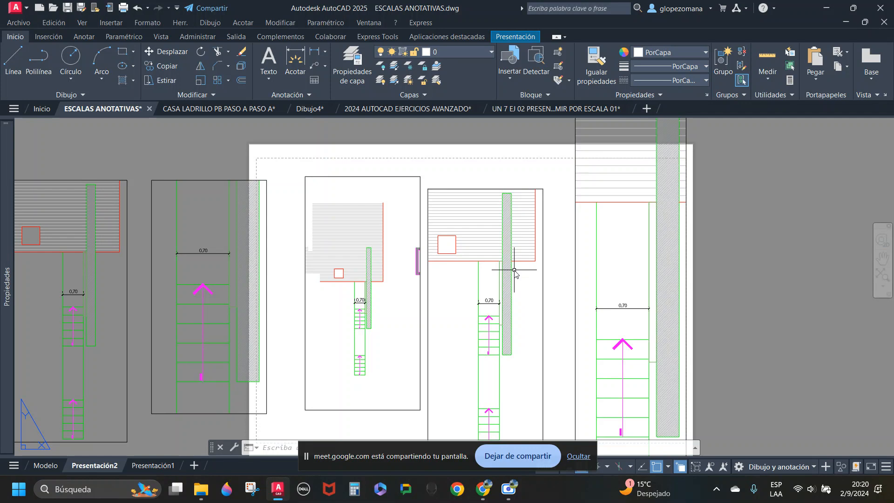
Step: Compare the horizontal line hatch with the wall strip hatch and dimensions in the three viewports up close
{"action": "middle_click_drag", "start_coordinate": [535, 191], "coordinate": [481, 238]}
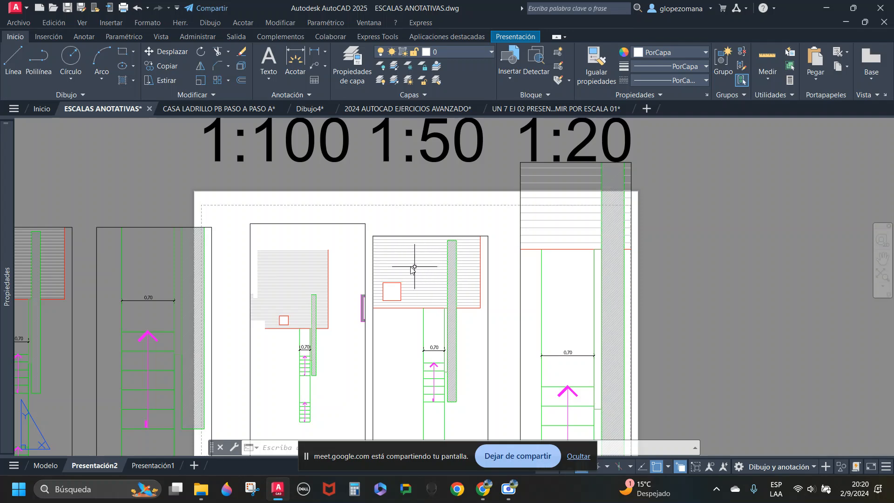
{"action": "scroll", "coordinate": [298, 305], "scroll_direction": "up", "scroll_amount": 3}
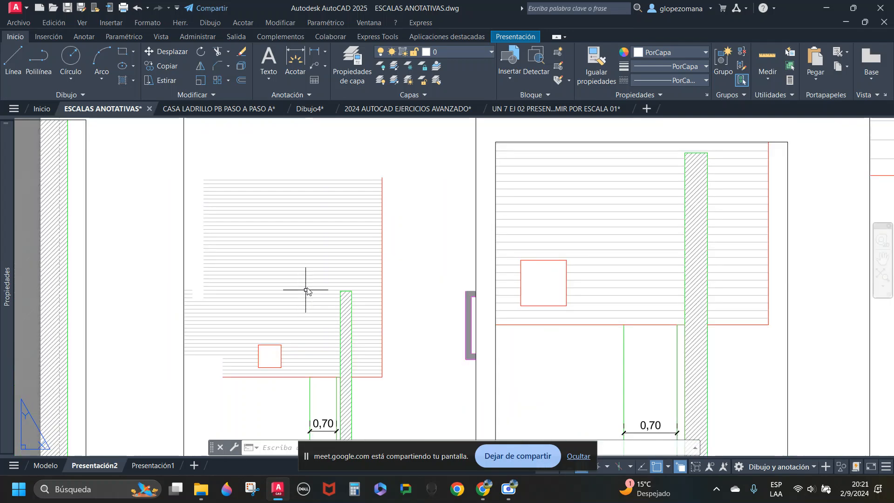
{"action": "middle_click_drag", "start_coordinate": [569, 230], "coordinate": [455, 259]}
{"action": "scroll", "coordinate": [456, 266], "scroll_direction": "down", "scroll_amount": 2}
{"action": "middle_click_drag", "start_coordinate": [598, 218], "coordinate": [624, 269]}
{"action": "scroll", "coordinate": [606, 238], "scroll_direction": "down", "scroll_amount": 2}
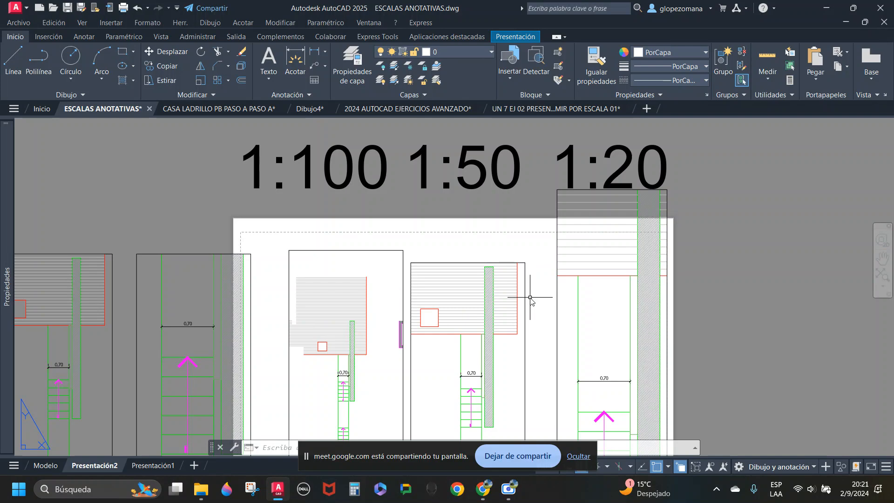
{"action": "scroll", "coordinate": [402, 309], "scroll_direction": "up", "scroll_amount": 3}
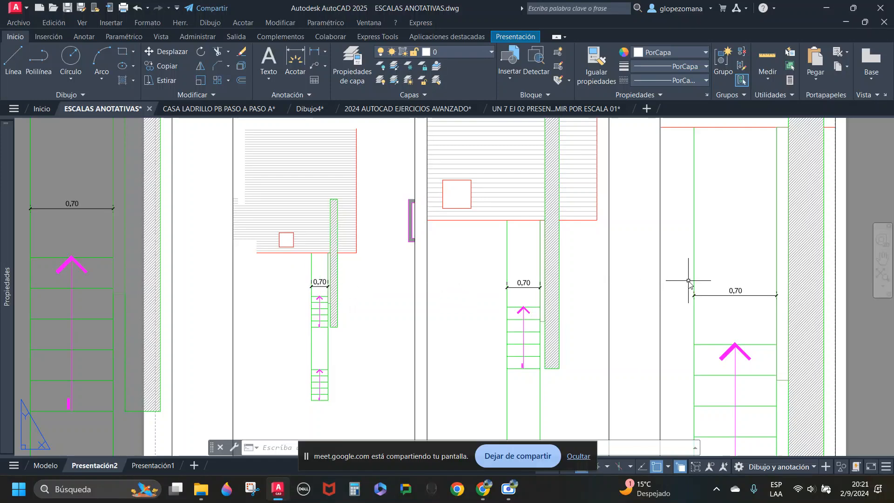
Step: Compare the hatches and stair dimensions in the three sheet viewports with those in the three viewports outside the sheet
{"action": "scroll", "coordinate": [577, 320], "scroll_direction": "down", "scroll_amount": 4}
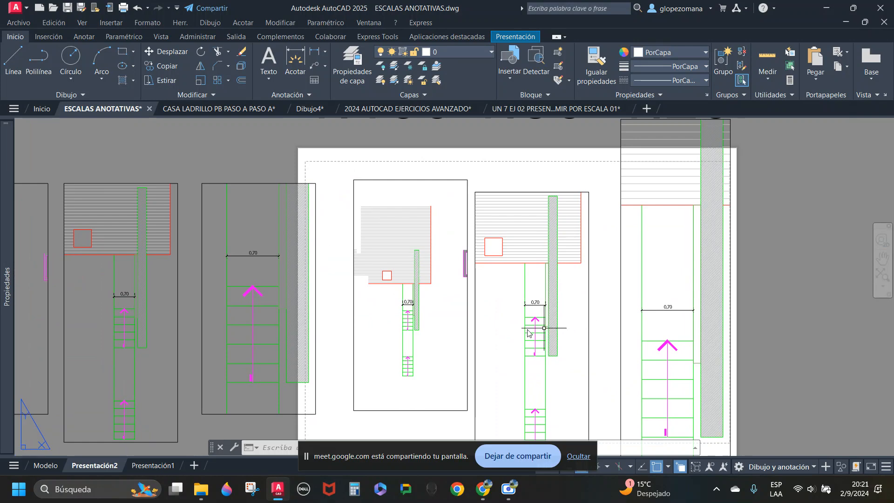
{"action": "middle_click_drag", "start_coordinate": [539, 328], "coordinate": [485, 226]}
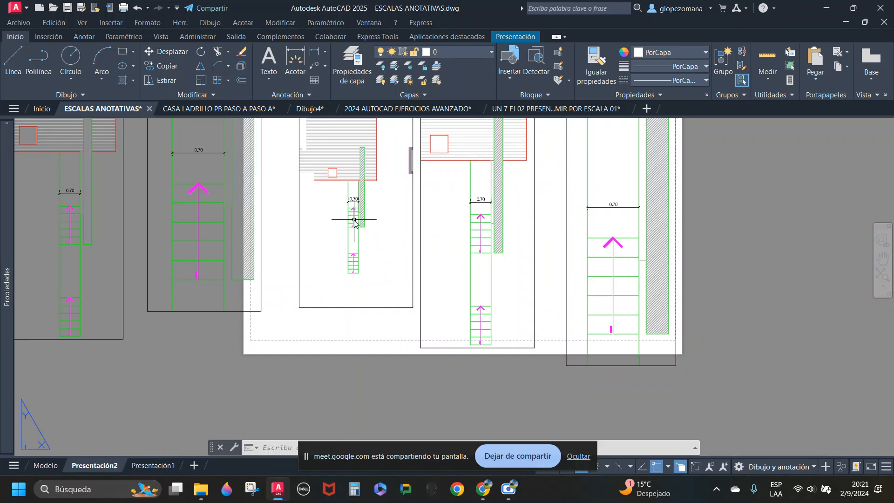
{"action": "scroll", "coordinate": [485, 215], "scroll_direction": "up", "scroll_amount": 2}
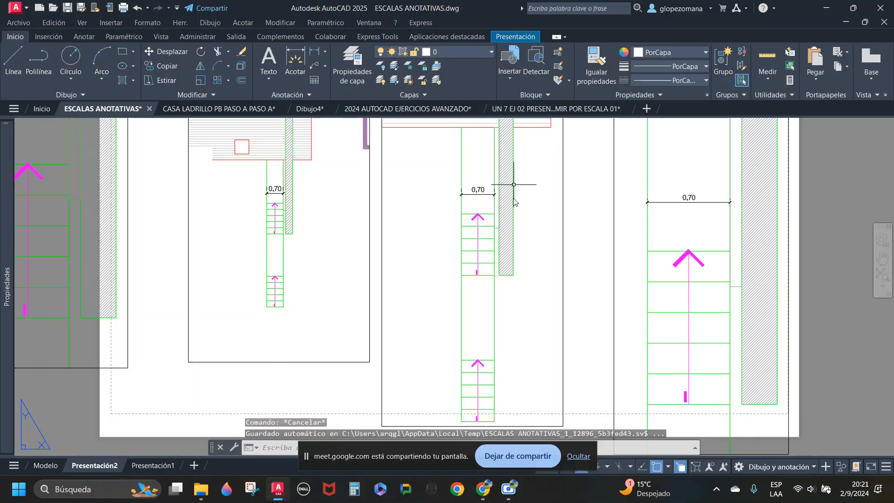
{"action": "scroll", "coordinate": [476, 262], "scroll_direction": "down", "scroll_amount": 5}
{"action": "middle_click_drag", "start_coordinate": [404, 233], "coordinate": [379, 266]}
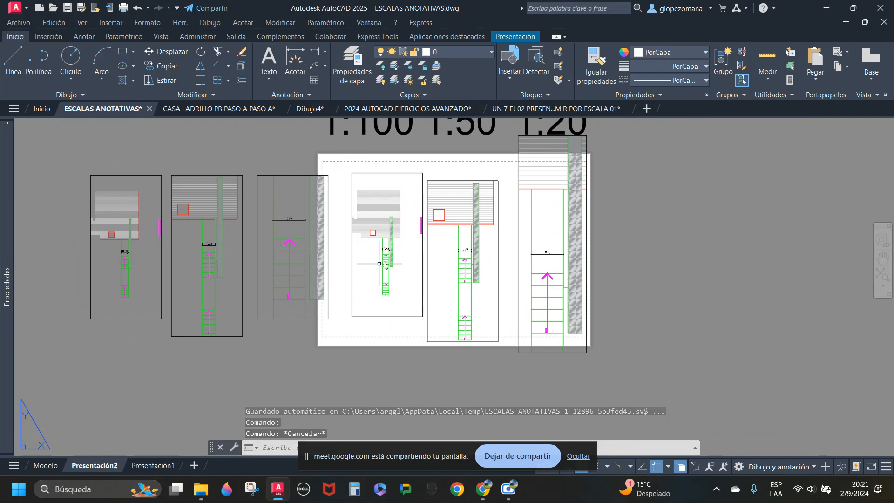
{"action": "scroll", "coordinate": [451, 255], "scroll_direction": "up", "scroll_amount": 4}
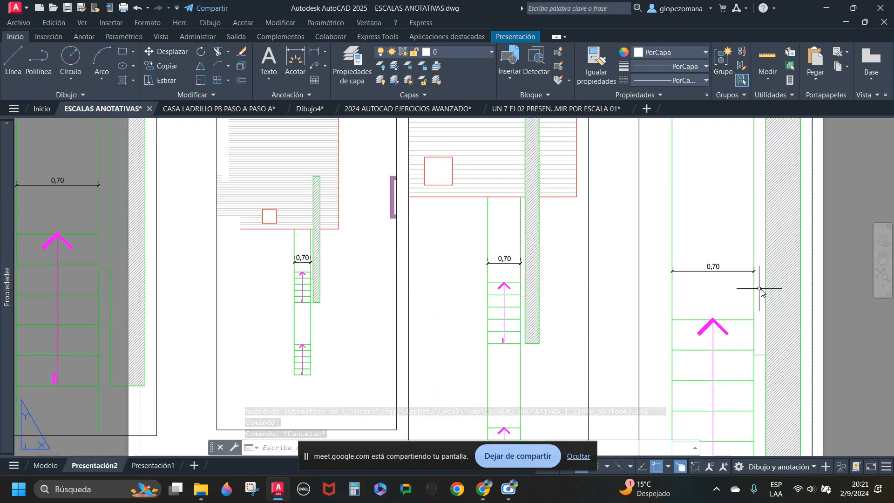
{"action": "scroll", "coordinate": [754, 296], "scroll_direction": "down", "scroll_amount": 2}
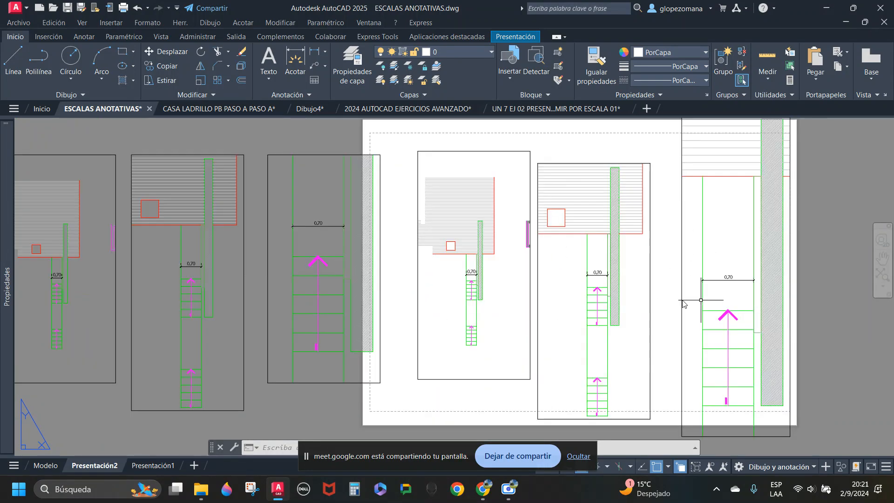
{"action": "middle_click_drag", "start_coordinate": [406, 276], "coordinate": [657, 284]}
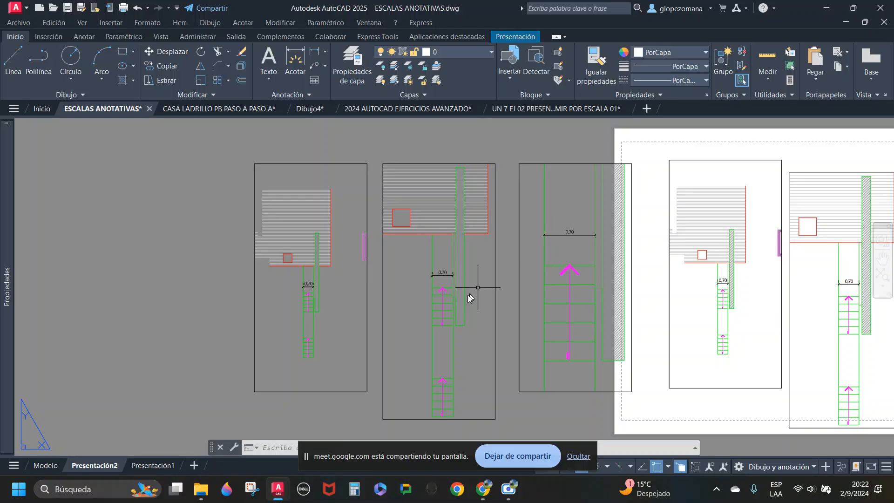
{"action": "middle_click_drag", "start_coordinate": [443, 279], "coordinate": [395, 274]}
{"action": "scroll", "coordinate": [553, 275], "scroll_direction": "up", "scroll_amount": 3}
{"action": "scroll", "coordinate": [586, 296], "scroll_direction": "down", "scroll_amount": 3}
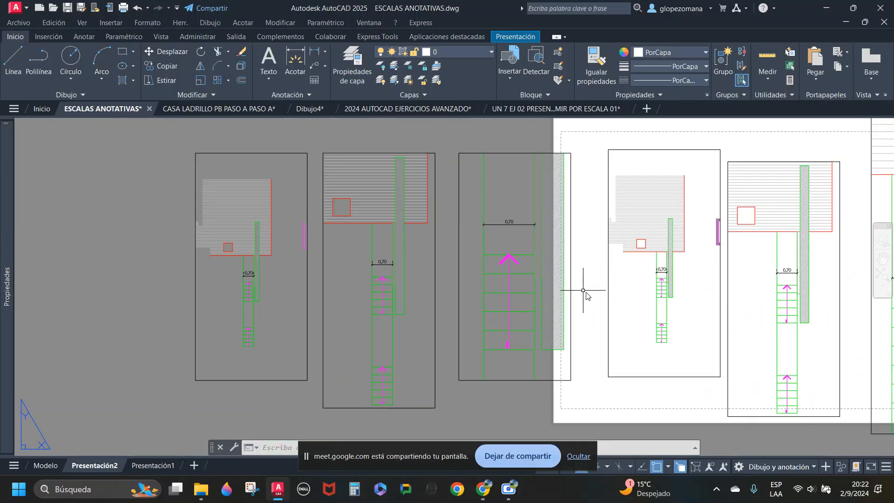
{"action": "middle_click_drag", "start_coordinate": [586, 296], "coordinate": [465, 297]}
{"action": "key", "text": "Escape"}
{"action": "key", "text": "Escape"}
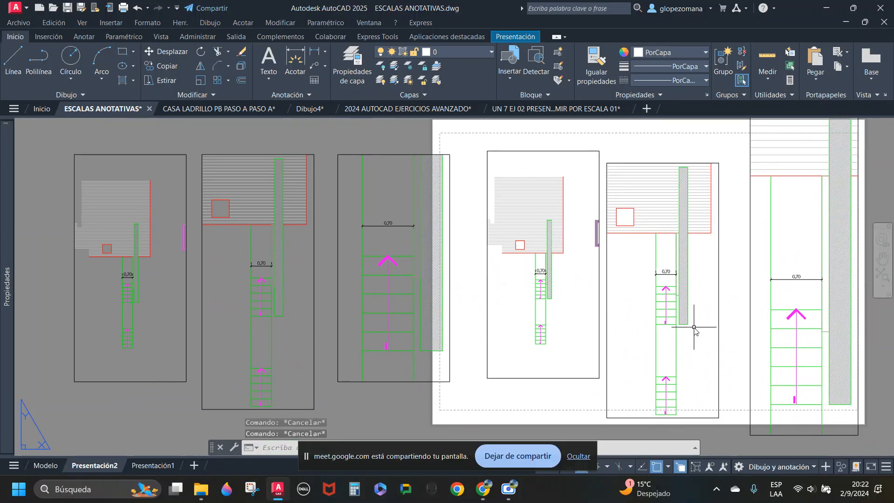
{"action": "mouse_move", "coordinate": [606, 110]}
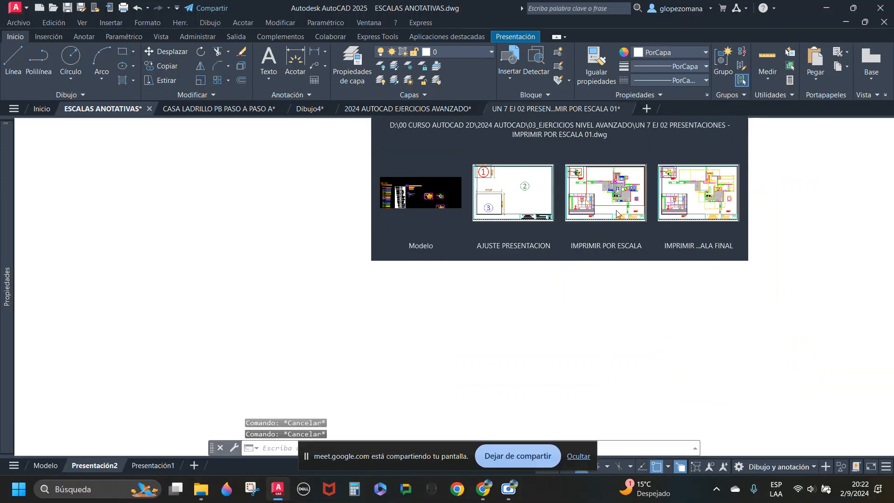
{"action": "key", "text": "Escape"}
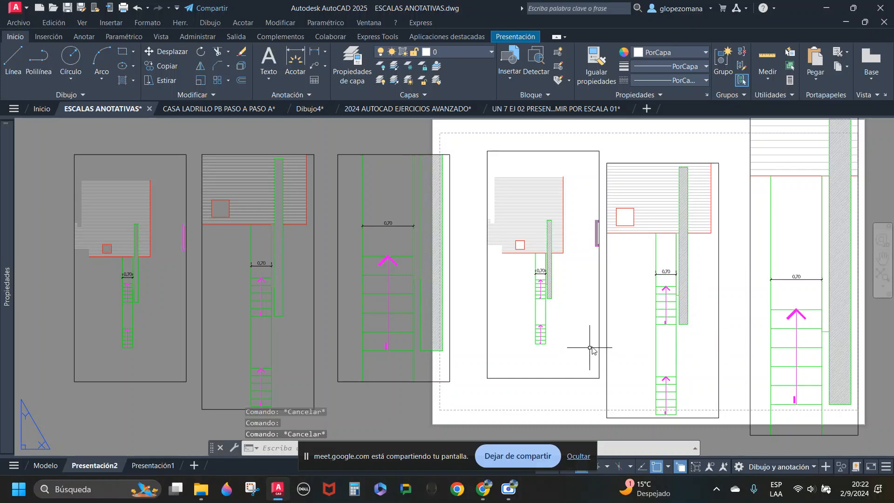
Step: Add a horizontal linear dimension of about 3.15 below the lower stair inside the sheet's 1:100 viewport, and return to paper space
{"action": "double_click", "coordinate": [581, 324]}
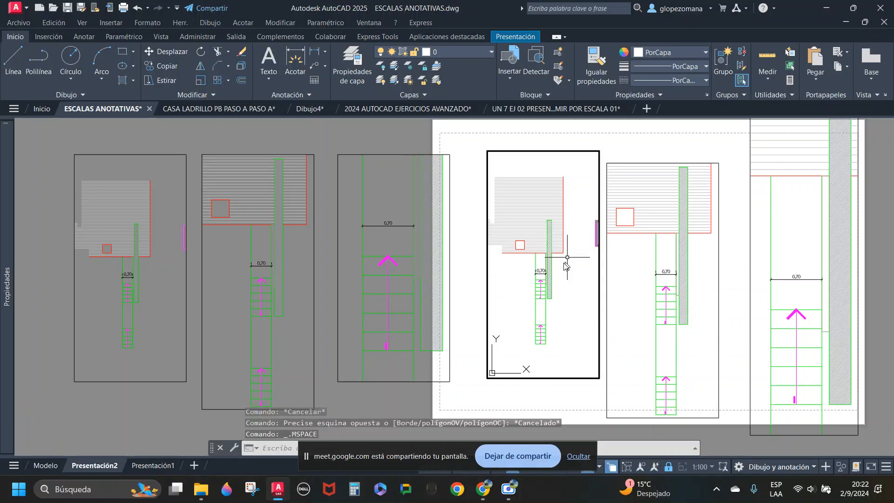
{"action": "key", "text": "Escape"}
{"action": "left_click", "coordinate": [141, 180]}
{"action": "key", "text": "Escape"}
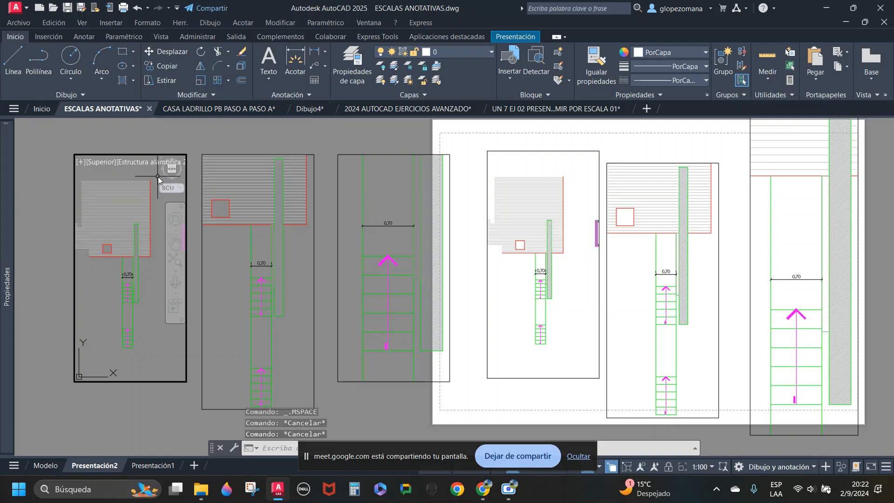
{"action": "key", "text": "Escape"}
{"action": "left_click", "coordinate": [517, 310]}
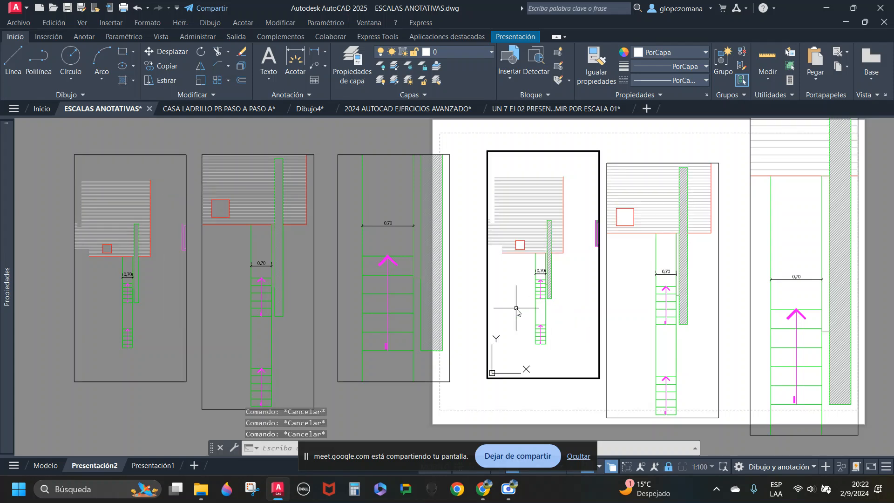
{"action": "left_click", "coordinate": [319, 63]}
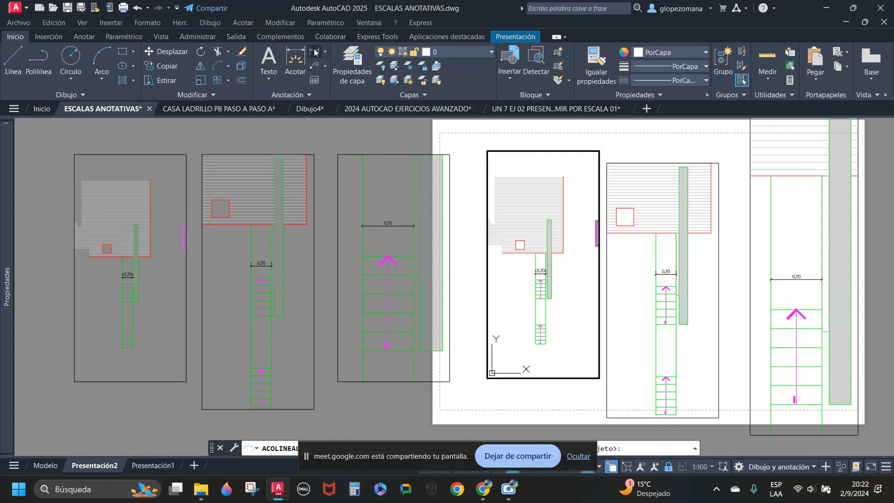
{"action": "left_click", "coordinate": [535, 345]}
{"action": "left_click", "coordinate": [581, 345]}
{"action": "left_click", "coordinate": [580, 357]}
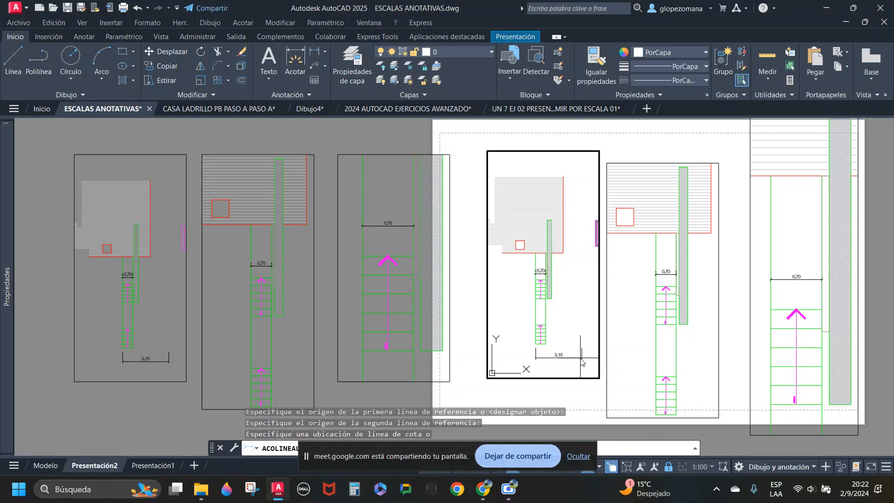
{"action": "double_click", "coordinate": [569, 400]}
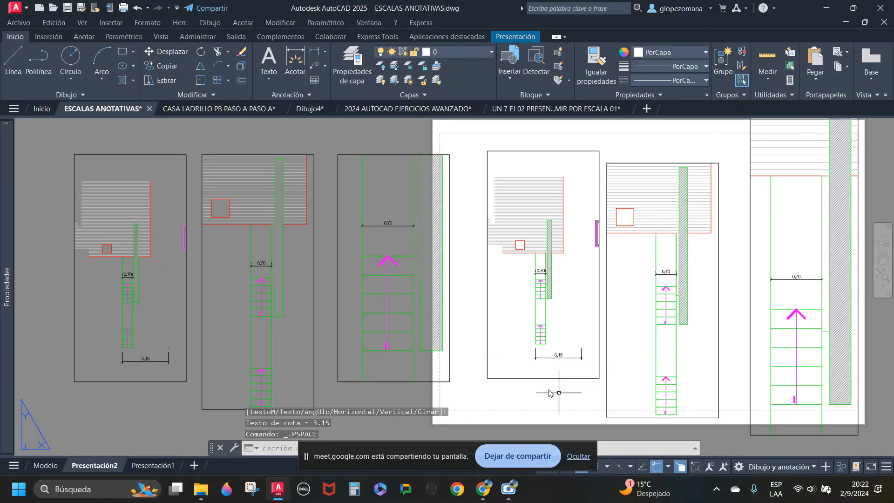
Step: Copy the 1:100 label horizontally to above the matching 1:100 viewport outside the sheet
{"action": "left_click", "coordinate": [559, 378]}
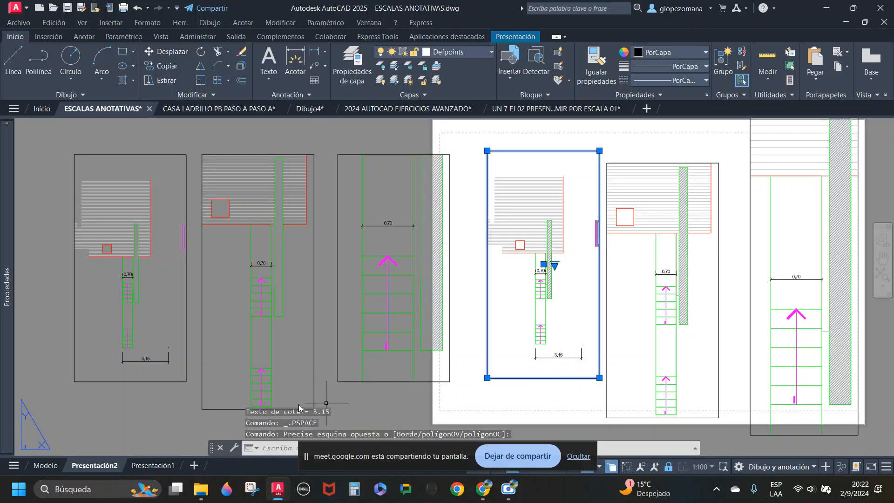
{"action": "left_click", "coordinate": [150, 387]}
{"action": "scroll", "coordinate": [177, 386], "scroll_direction": "down", "scroll_amount": 2}
{"action": "key", "text": "Escape"}
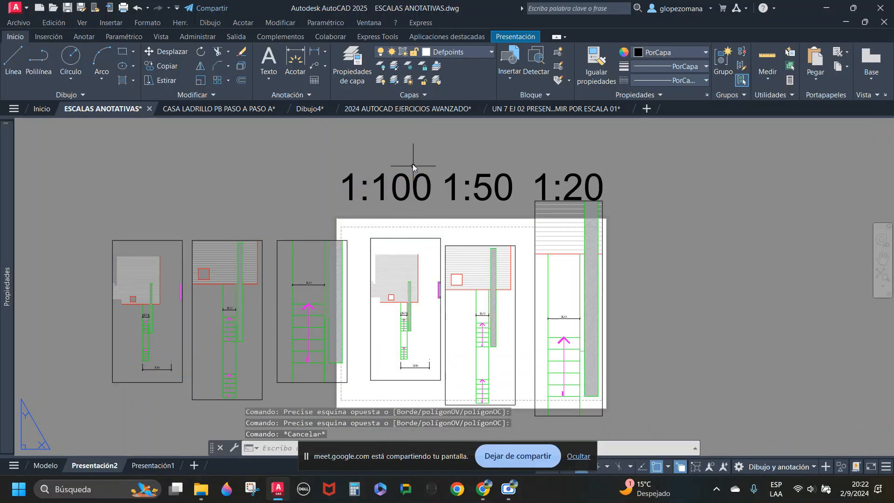
{"action": "left_click", "coordinate": [388, 168]}
{"action": "type", "text": "co"}
{"action": "key", "text": "space"}
{"action": "left_click", "coordinate": [446, 148]}
{"action": "left_click", "coordinate": [212, 147]}
{"action": "key", "text": "Escape"}
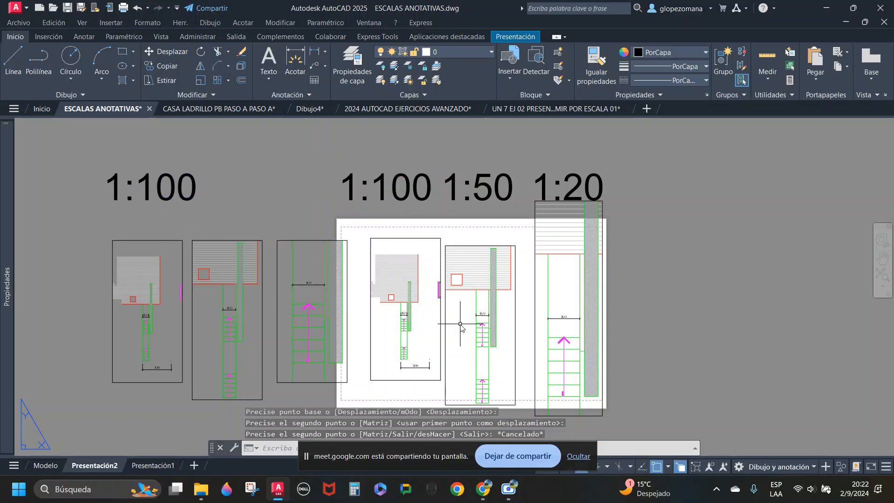
Step: Stretch the lower edges of both 1:50 viewports downward to the same level, below the sheet, and clear the selection
{"action": "middle_click_drag", "start_coordinate": [298, 364], "coordinate": [349, 298]}
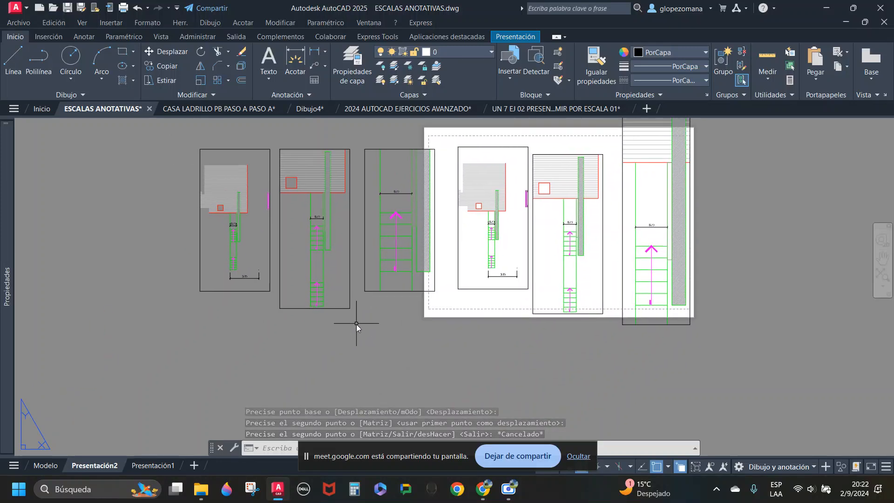
{"action": "left_click", "coordinate": [340, 303]}
{"action": "left_click", "coordinate": [349, 307]}
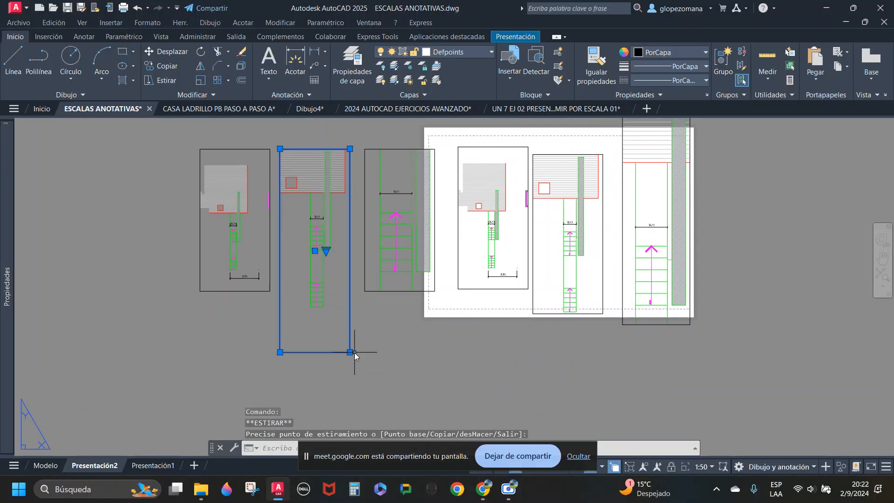
{"action": "left_click", "coordinate": [626, 335]}
{"action": "left_click", "coordinate": [581, 259]}
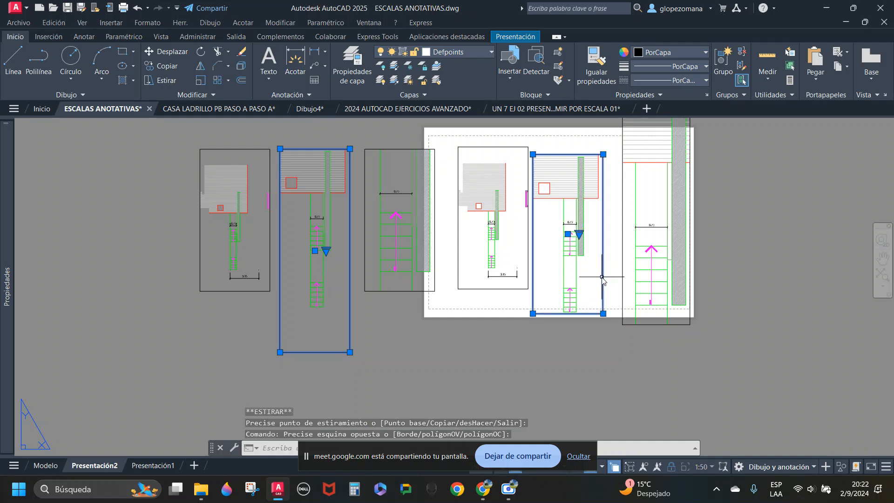
{"action": "left_click", "coordinate": [603, 313]}
{"action": "left_click", "coordinate": [606, 353]}
{"action": "key", "text": "Escape"}
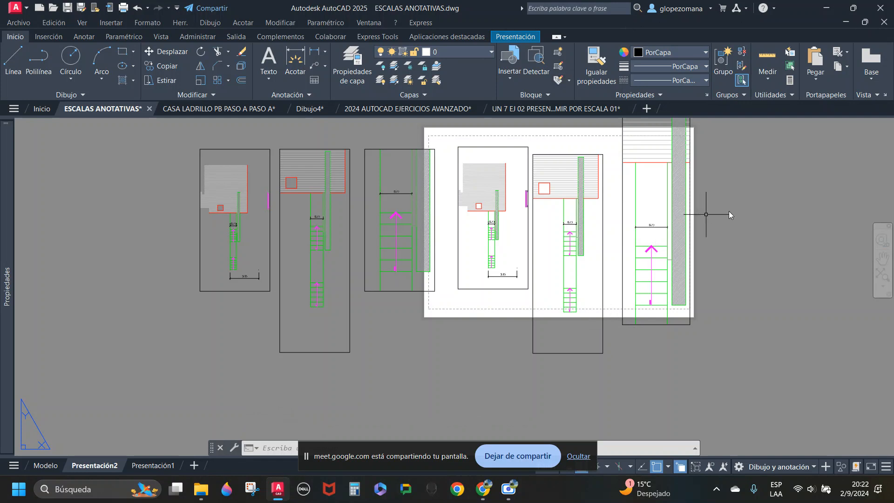
Step: Erase the three duplicate viewports outside the sheet together with the copied 1:100 label above them
{"action": "scroll", "coordinate": [583, 278], "scroll_direction": "down", "scroll_amount": 2}
{"action": "scroll", "coordinate": [596, 260], "scroll_direction": "up", "scroll_amount": 2}
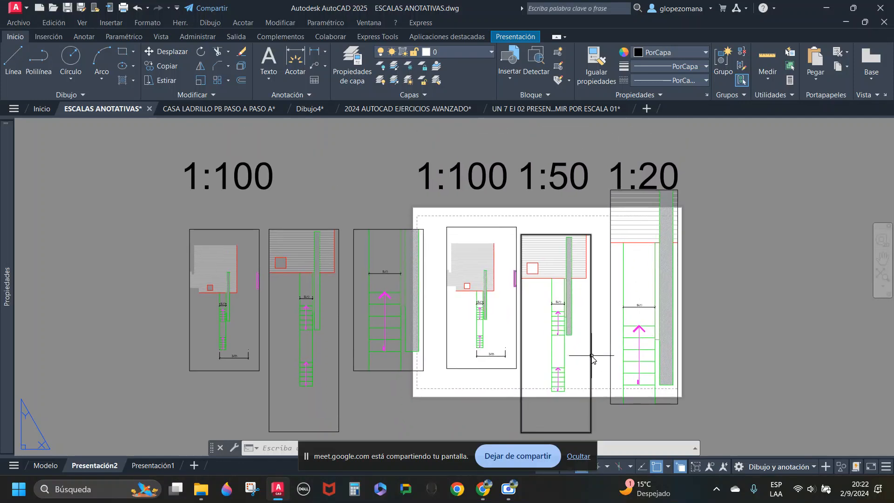
{"action": "left_click", "coordinate": [381, 165]}
{"action": "key", "text": "Escape"}
{"action": "key", "text": "Escape"}
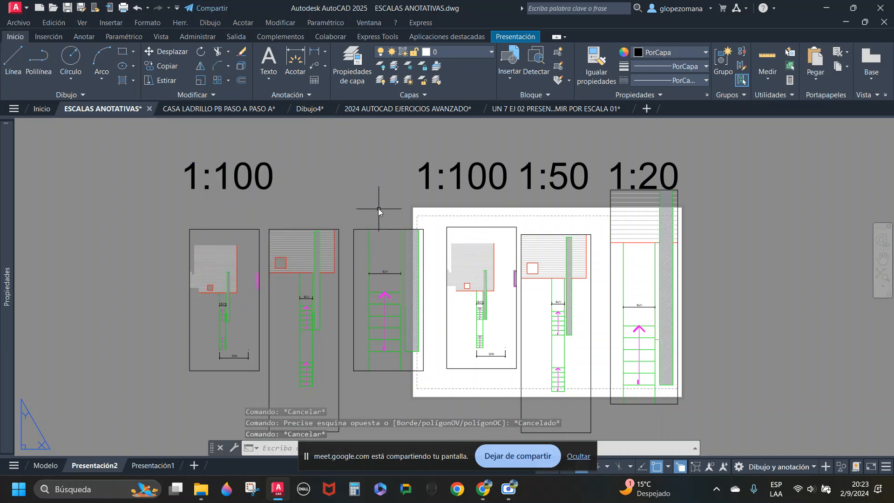
{"action": "left_click", "coordinate": [373, 170]}
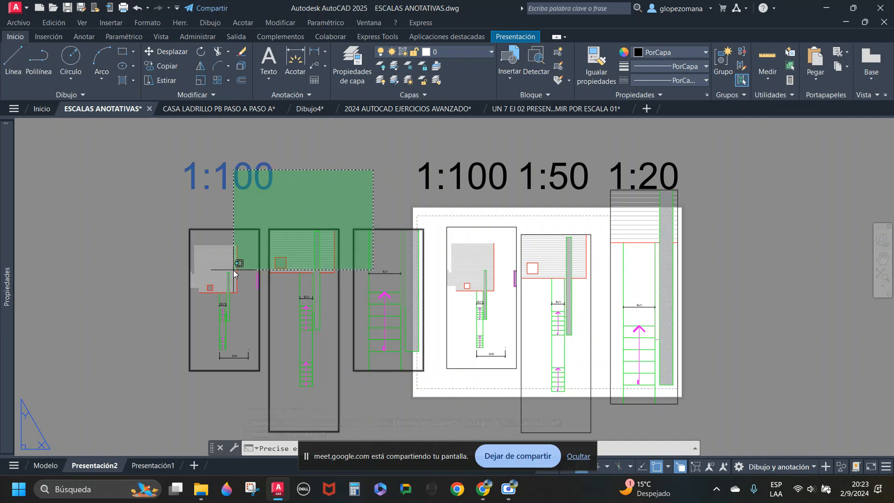
{"action": "key", "text": "Escape"}
{"action": "key", "text": "Escape"}
{"action": "left_click", "coordinate": [373, 170]}
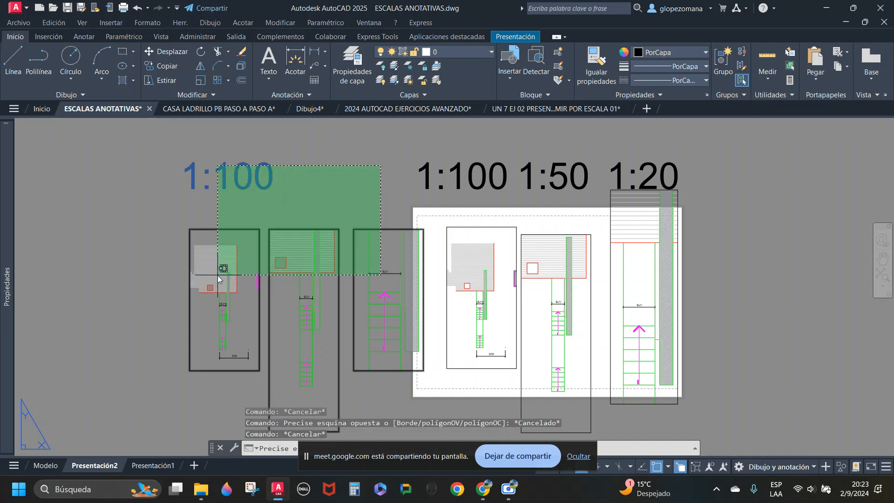
{"action": "left_click", "coordinate": [259, 260]}
{"action": "key", "text": "Return"}
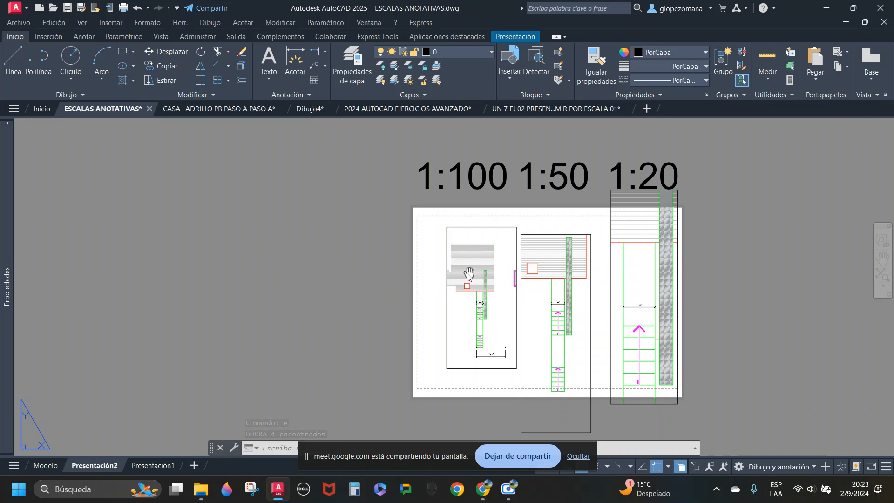
Step: Stretch the upper edge of the 1:20 viewport down to fit inside the sheet's printable margin
{"action": "middle_click_drag", "start_coordinate": [469, 275], "coordinate": [354, 268]}
{"action": "key", "text": "Escape"}
{"action": "left_click", "coordinate": [515, 233]}
{"action": "left_click", "coordinate": [481, 198]}
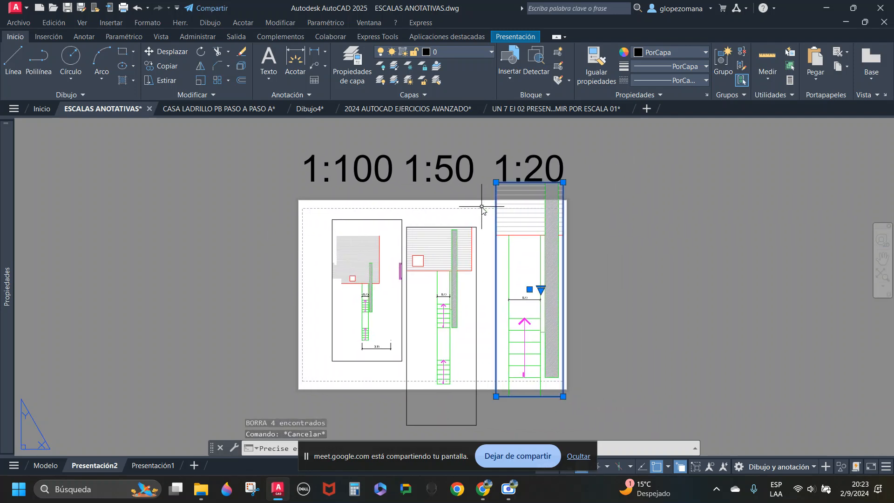
{"action": "left_click", "coordinate": [496, 183]}
{"action": "scroll", "coordinate": [497, 185], "scroll_direction": "up", "scroll_amount": 5}
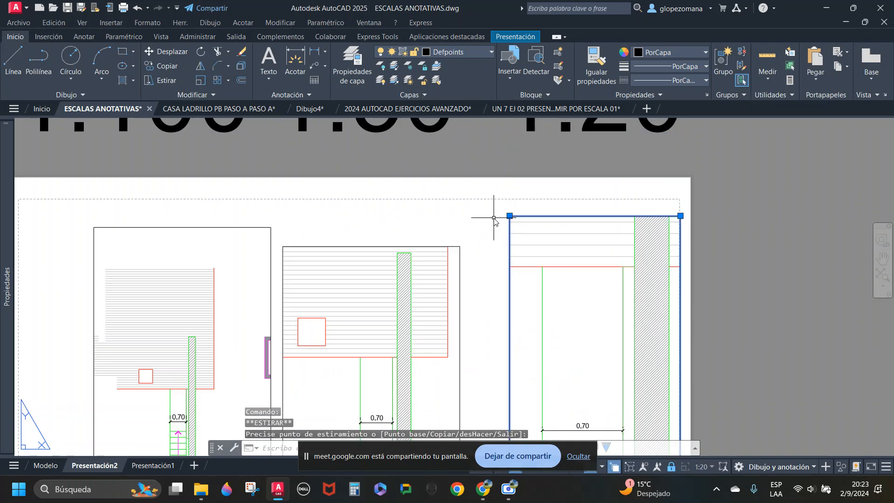
{"action": "scroll", "coordinate": [487, 202], "scroll_direction": "down", "scroll_amount": 5}
Step: Stretch the upper edge of the 1:50 viewport up to the level of the 1:20 viewport's upper edge
{"action": "left_click", "coordinate": [483, 250]}
{"action": "left_click", "coordinate": [471, 252]}
{"action": "left_click", "coordinate": [476, 246]}
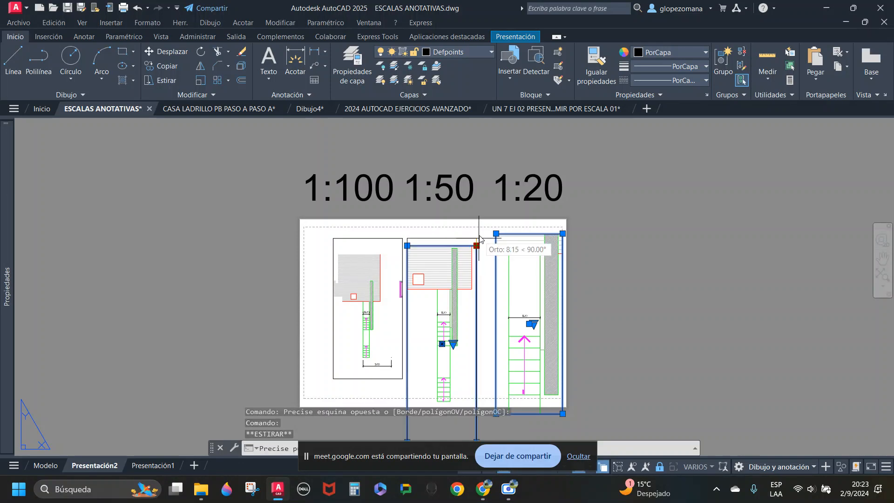
{"action": "left_click", "coordinate": [480, 234]}
Step: Stretch the lower edge of the 1:50 viewport up to fit inside the sheet's printable margin
{"action": "middle_click_drag", "start_coordinate": [492, 285], "coordinate": [515, 219]}
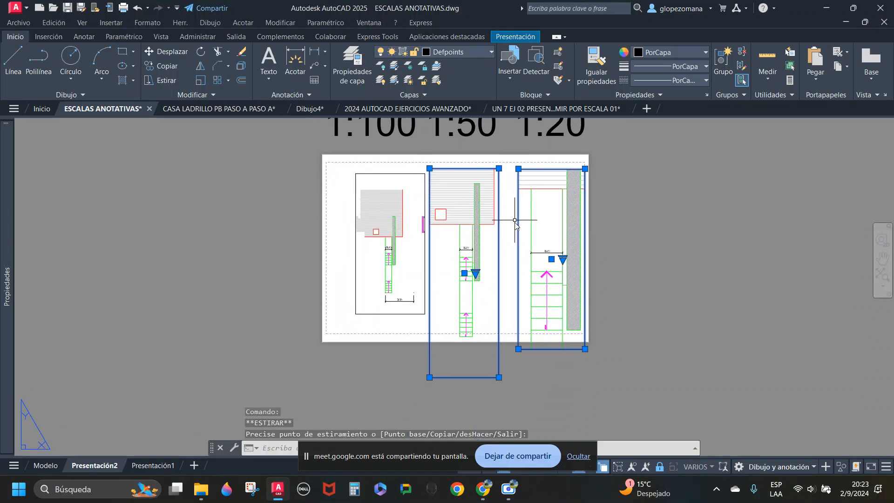
{"action": "left_click", "coordinate": [498, 378]}
{"action": "scroll", "coordinate": [499, 349], "scroll_direction": "up", "scroll_amount": 4}
{"action": "left_click", "coordinate": [499, 286]}
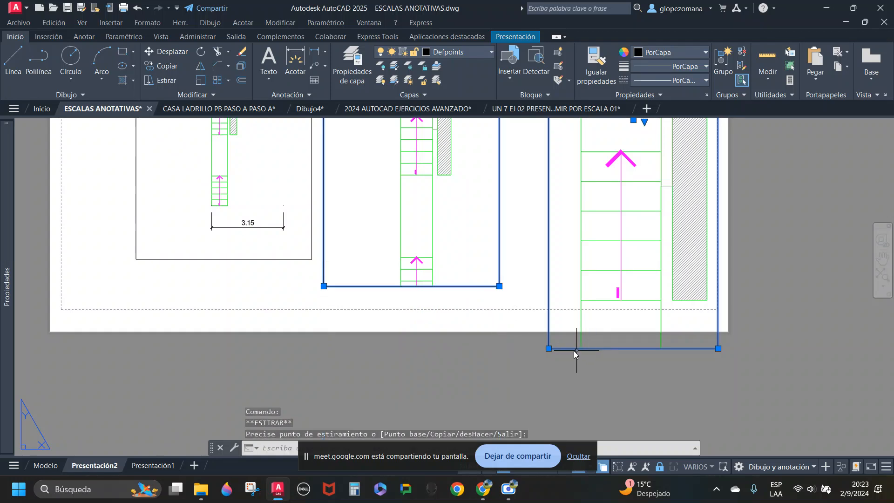
Step: Stretch the lower edge of the 1:20 viewport up to the level of the 1:50 viewport's lower edge and clear the selection
{"action": "left_click", "coordinate": [550, 349]}
{"action": "left_click", "coordinate": [547, 296]}
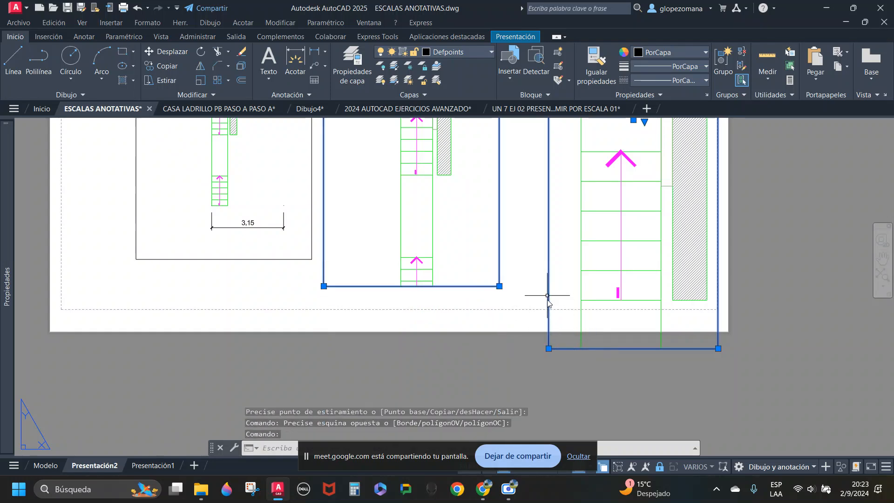
{"action": "left_click", "coordinate": [549, 349]}
{"action": "scroll", "coordinate": [512, 351], "scroll_direction": "down", "scroll_amount": 2}
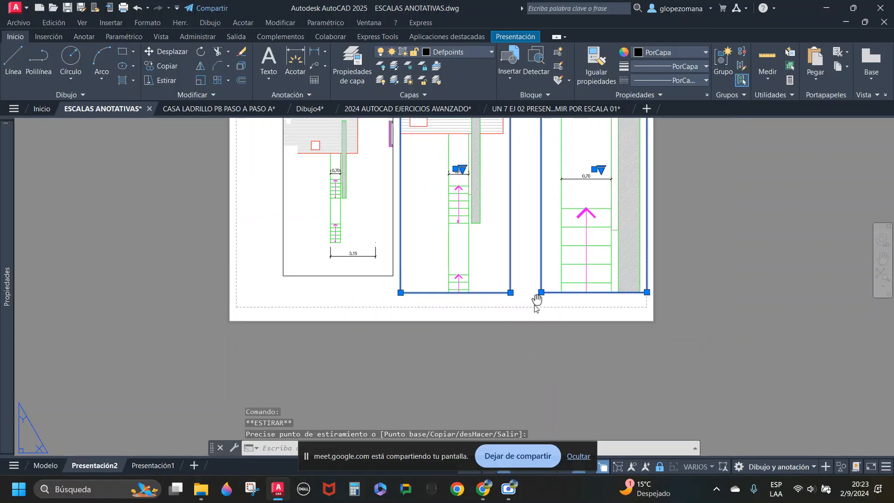
{"action": "key", "text": "Escape"}
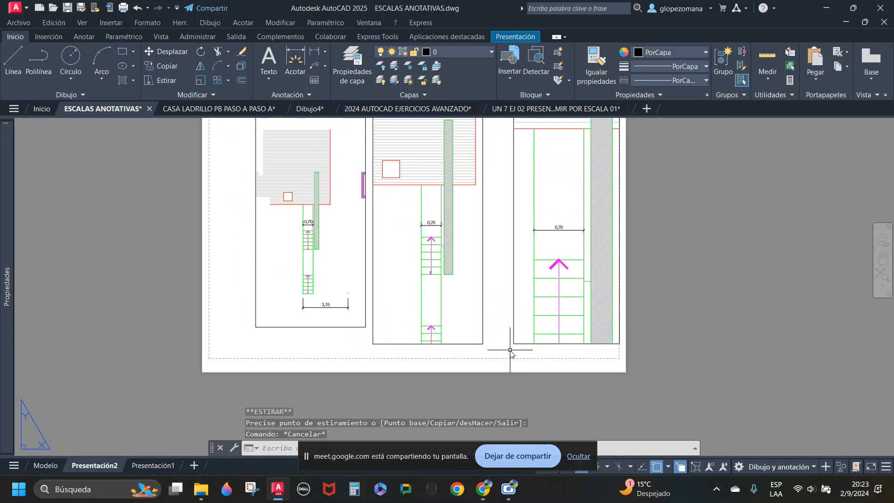
{"action": "scroll", "coordinate": [510, 349], "scroll_direction": "down", "scroll_amount": 2}
{"action": "key", "text": "Escape"}
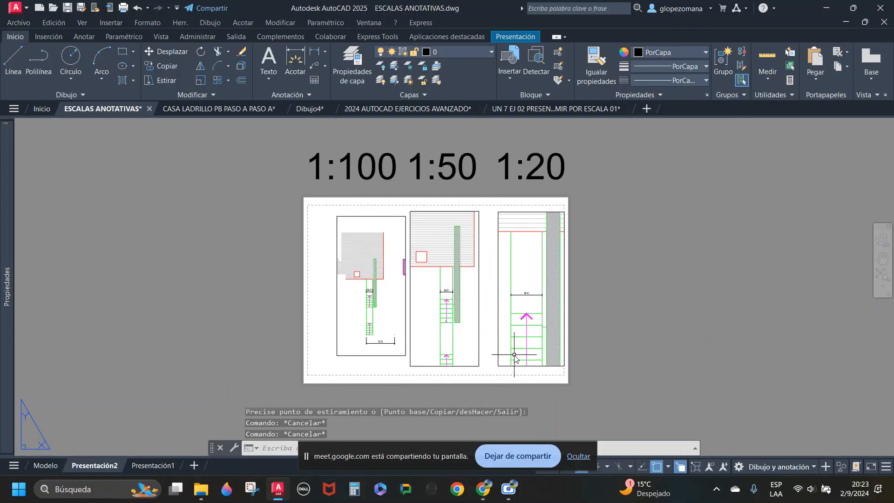
{"action": "scroll", "coordinate": [420, 316], "scroll_direction": "up", "scroll_amount": 3}
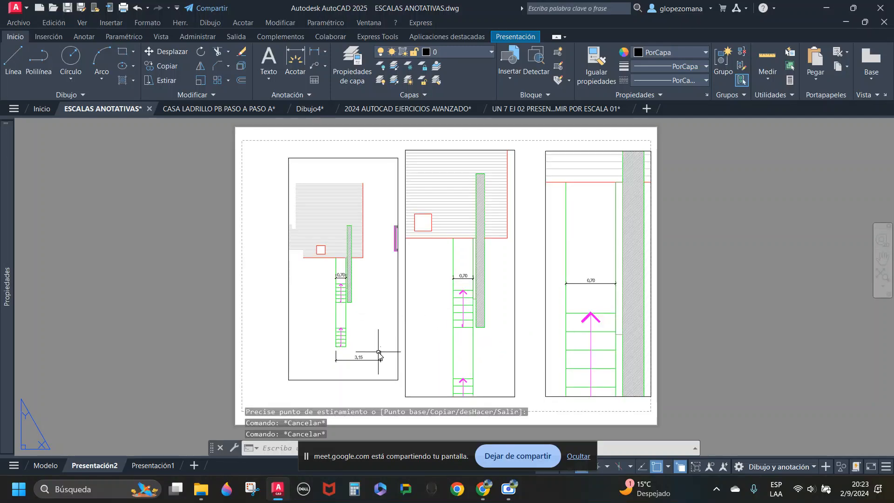
Step: Erase the 3,15 and 0,70 dimensions from inside the 1:100 viewport and return to paper space
{"action": "double_click", "coordinate": [376, 331]}
{"action": "left_click", "coordinate": [376, 331]}
{"action": "left_click", "coordinate": [362, 368]}
{"action": "type", "text": "e"}
{"action": "key", "text": "space"}
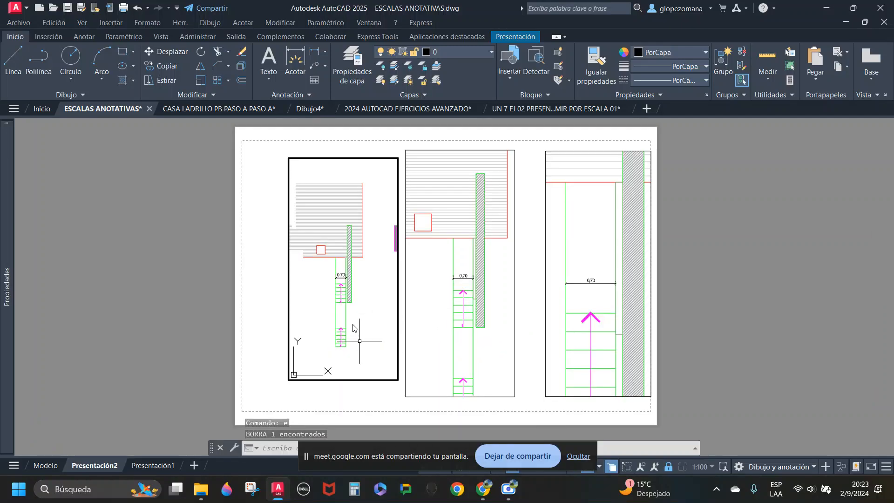
{"action": "left_click", "coordinate": [341, 279]}
{"action": "type", "text": "e"}
{"action": "key", "text": "space"}
{"action": "key", "text": "Escape"}
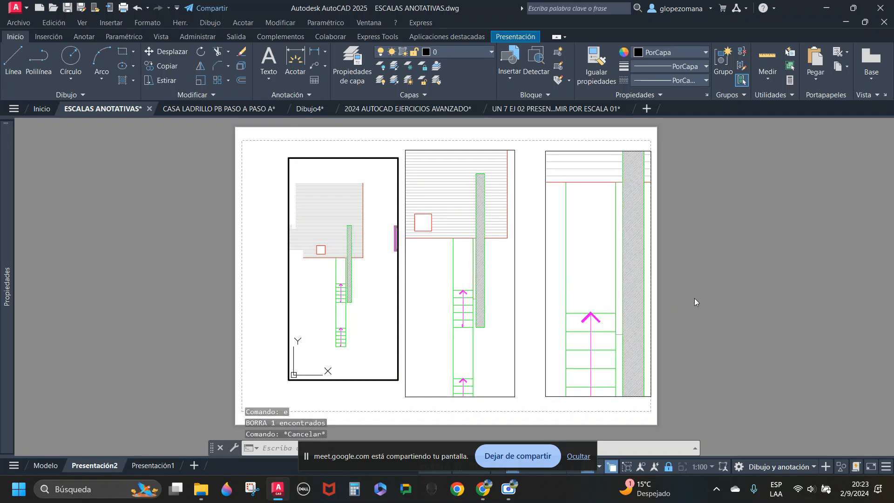
{"action": "key", "text": "Escape"}
{"action": "double_click", "coordinate": [720, 282]}
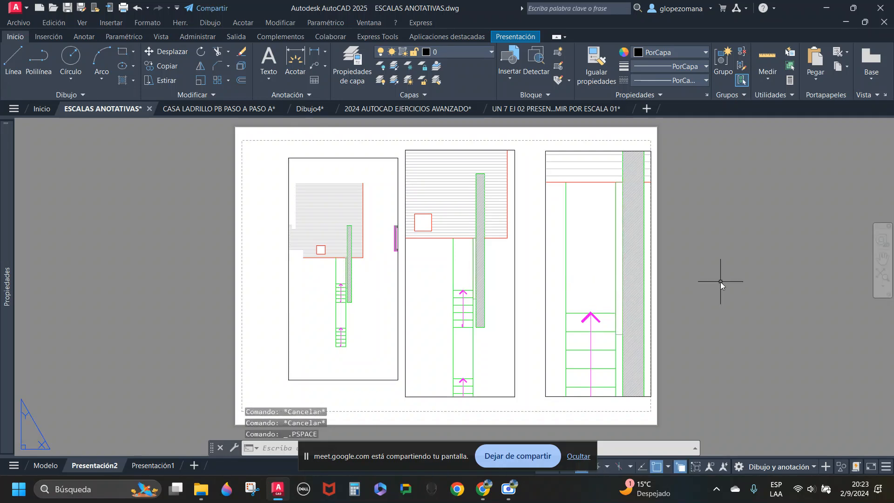
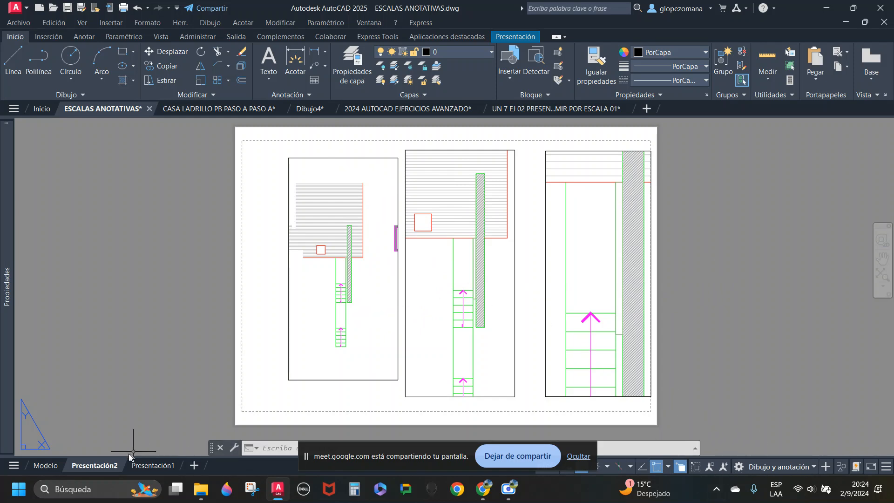
{"action": "left_click", "coordinate": [46, 465]}
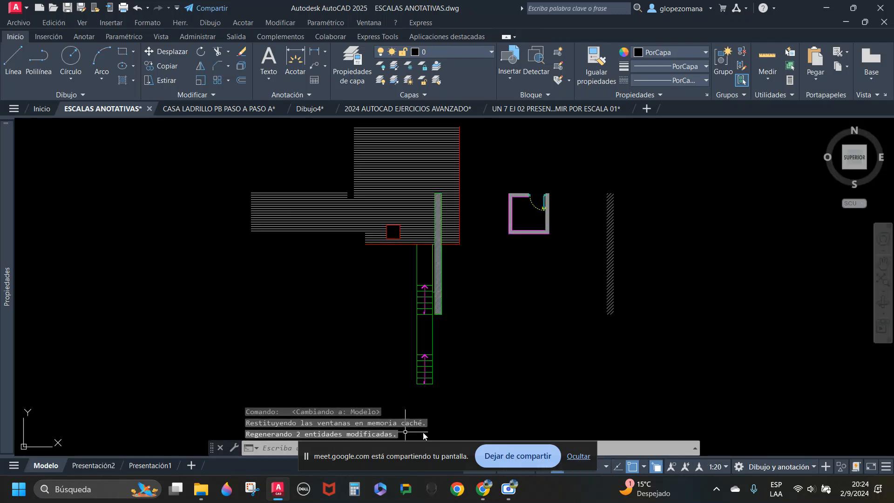
{"action": "left_click", "coordinate": [804, 466]}
{"action": "left_click", "coordinate": [776, 364]}
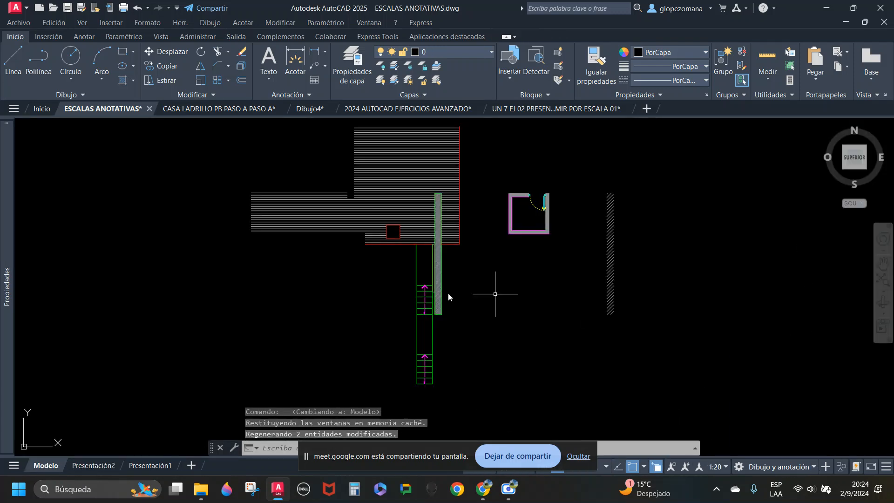
{"action": "left_click", "coordinate": [88, 466]}
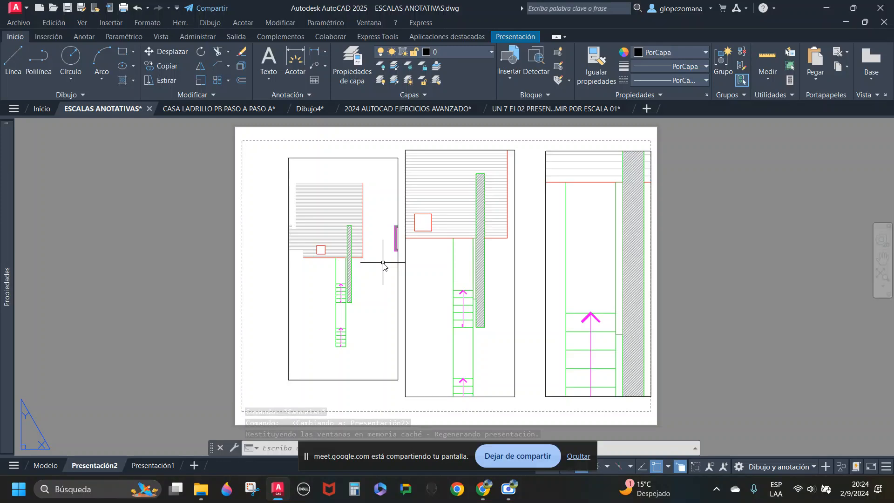
{"action": "double_click", "coordinate": [370, 270]}
{"action": "scroll", "coordinate": [368, 270], "scroll_direction": "down", "scroll_amount": 2}
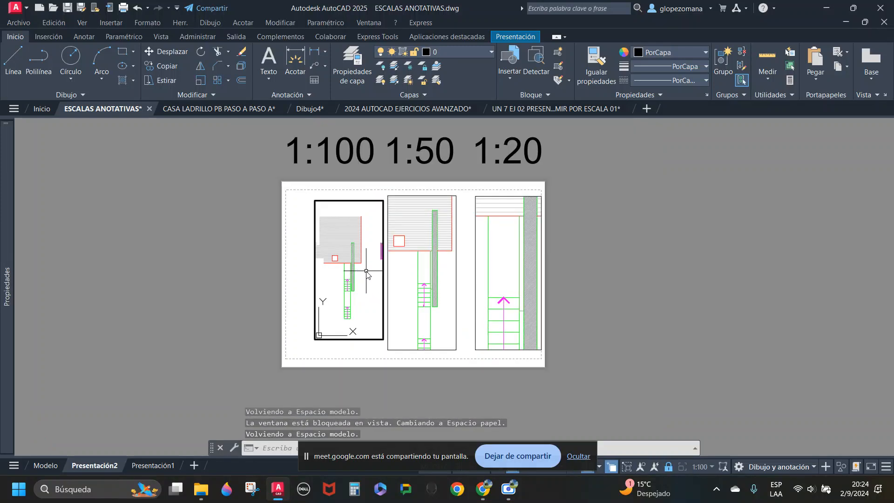
{"action": "key", "text": "Escape"}
{"action": "key", "text": "Escape"}
{"action": "key", "text": "Escape"}
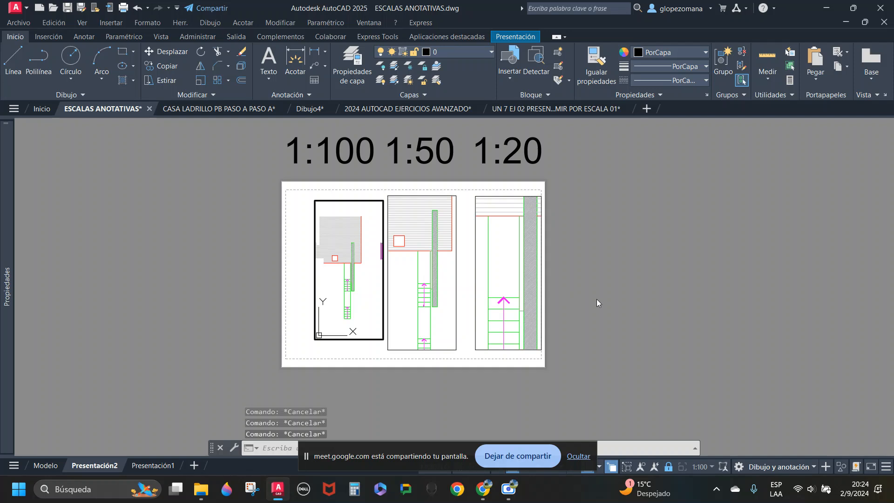
{"action": "double_click", "coordinate": [595, 301]}
Step: Unlock the view of all three viewports by setting Vista bloqueada to No, and clear the selection
{"action": "left_click", "coordinate": [624, 339]}
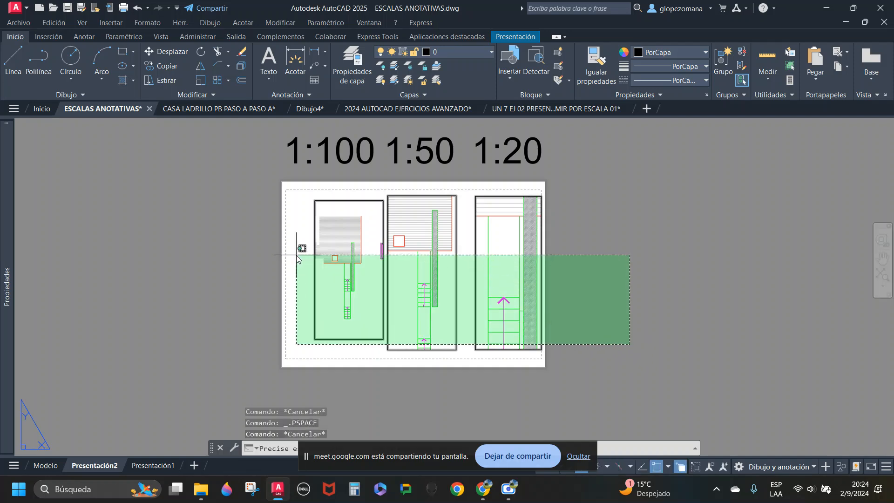
{"action": "left_click", "coordinate": [90, 323]}
{"action": "mouse_move", "coordinate": [5, 298]}
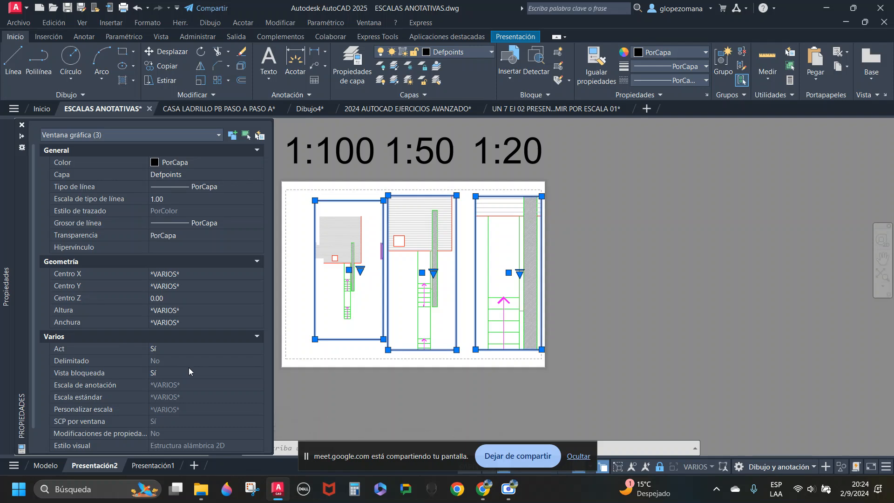
{"action": "left_click", "coordinate": [164, 373]}
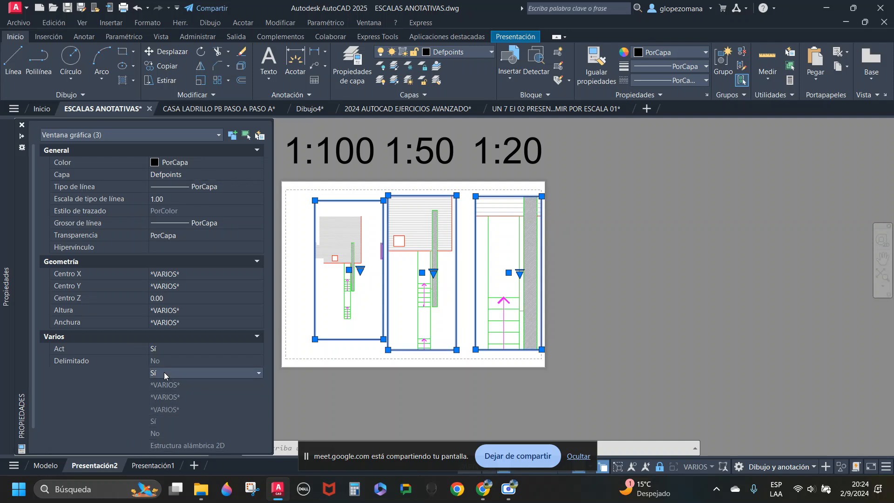
{"action": "left_click", "coordinate": [164, 373]}
{"action": "left_click", "coordinate": [157, 394]}
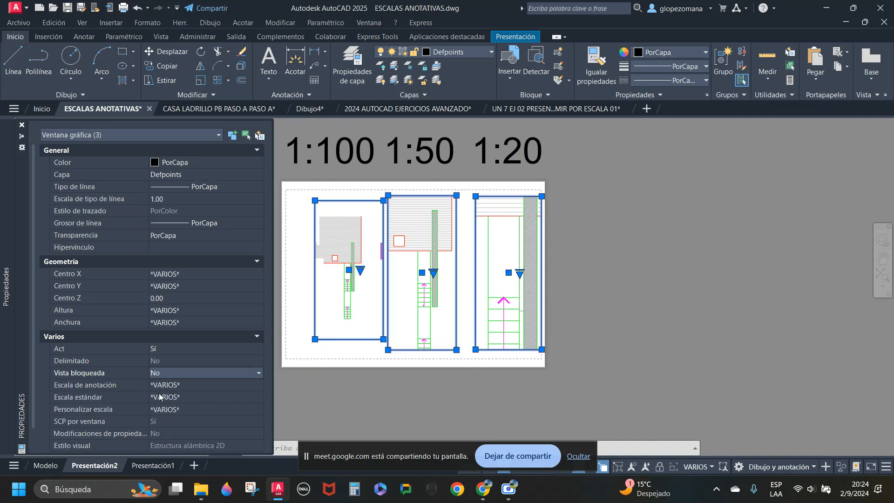
{"action": "key", "text": "Escape"}
{"action": "middle_click_drag", "start_coordinate": [415, 298], "coordinate": [427, 318]}
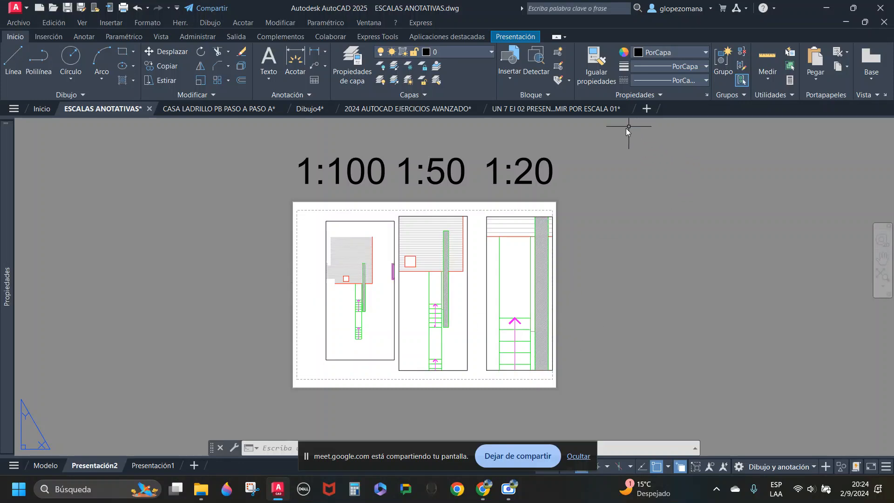
Step: Copy all the geometry in model space to the clipboard and clear the selection
{"action": "left_click", "coordinate": [44, 465]}
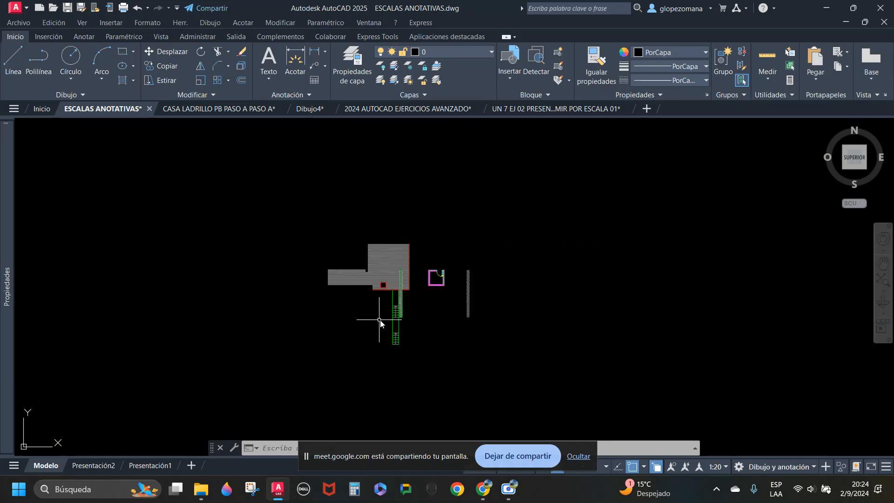
{"action": "left_click", "coordinate": [546, 213]}
{"action": "left_click", "coordinate": [216, 396]}
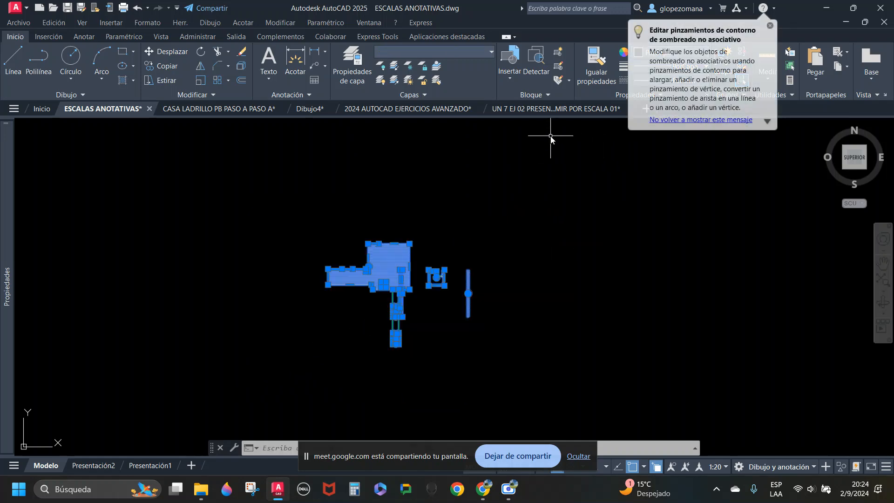
{"action": "key", "text": "Escape"}
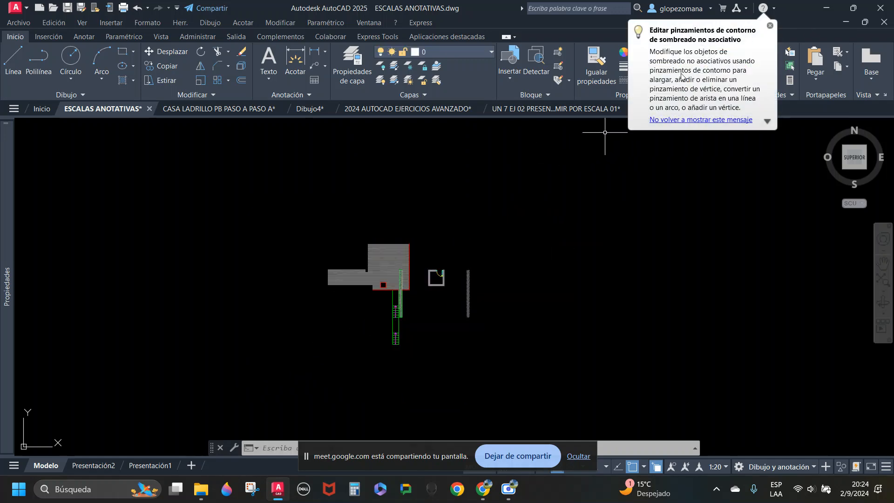
Step: Create a drawing from the acadmetro.dwt template and paste the copied geometry beside the template's coloured sample lines
{"action": "left_click", "coordinate": [39, 8]}
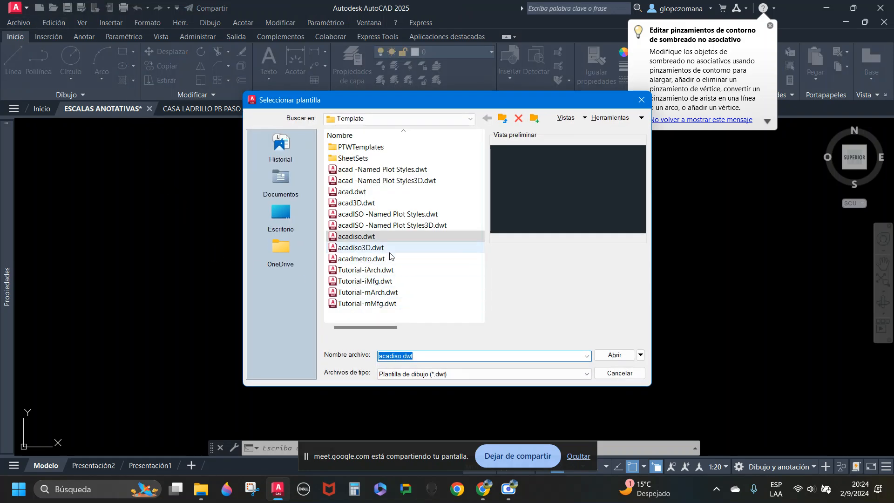
{"action": "double_click", "coordinate": [371, 260]}
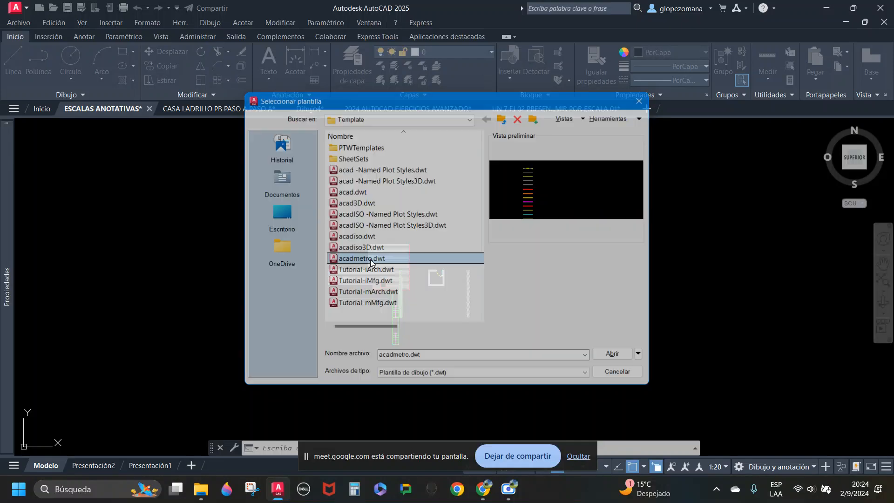
{"action": "scroll", "coordinate": [367, 267], "scroll_direction": "down", "scroll_amount": 5}
{"action": "key", "text": "ctrl+v"}
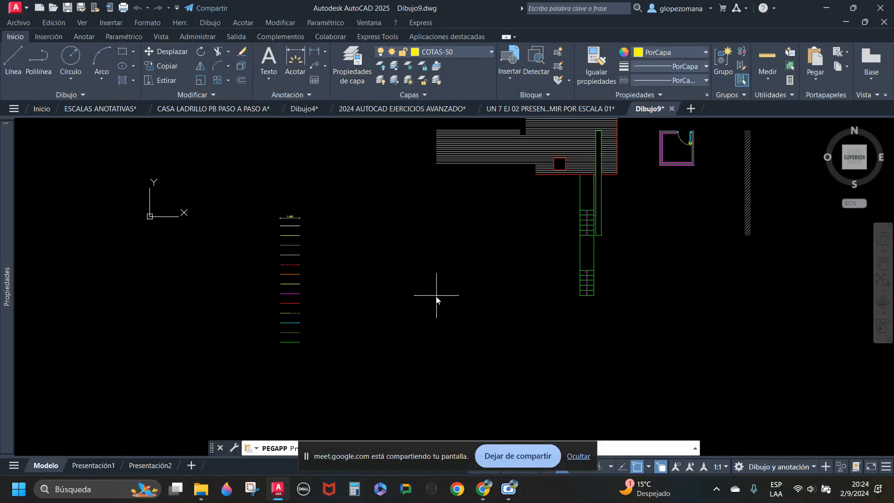
{"action": "left_click", "coordinate": [363, 381]}
Step: In the Presentación1 layout, assign the viewport to layer 0
{"action": "left_click", "coordinate": [93, 465]}
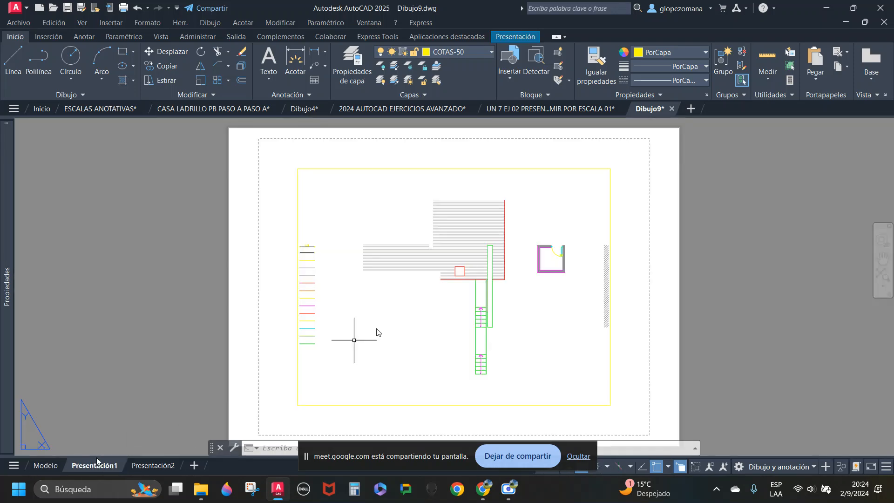
{"action": "scroll", "coordinate": [526, 242], "scroll_direction": "down", "scroll_amount": 3}
{"action": "left_click", "coordinate": [544, 212]}
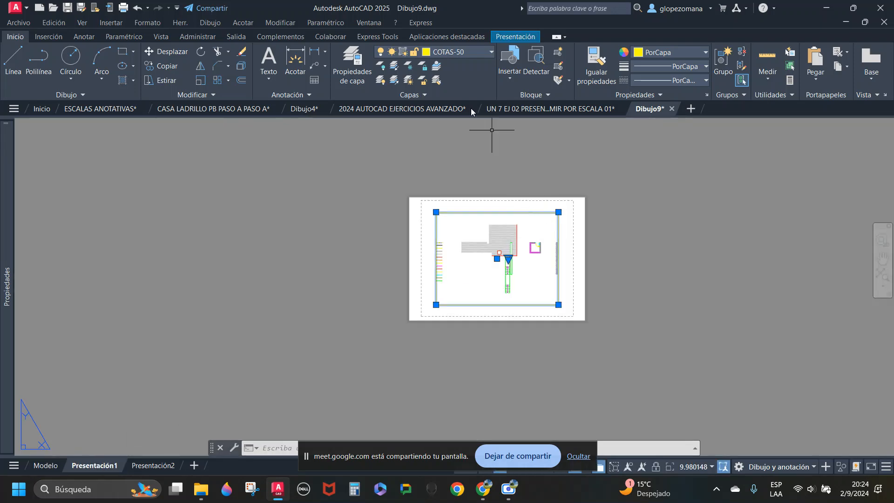
{"action": "left_click", "coordinate": [465, 49]}
{"action": "left_click", "coordinate": [461, 66]}
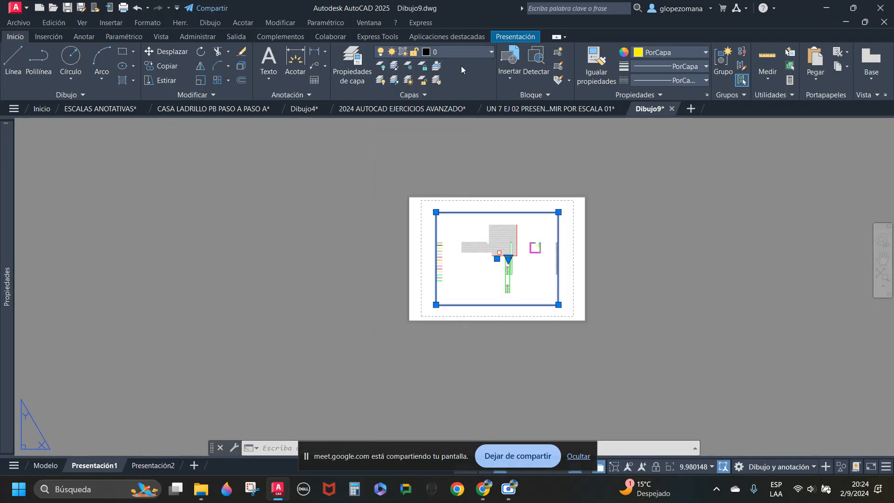
Step: Stretch the viewport's right edge leftward to make a narrow vertical viewport at the left of the sheet
{"action": "left_click", "coordinate": [559, 212]}
{"action": "scroll", "coordinate": [493, 208], "scroll_direction": "up", "scroll_amount": 2}
{"action": "left_click", "coordinate": [460, 215]}
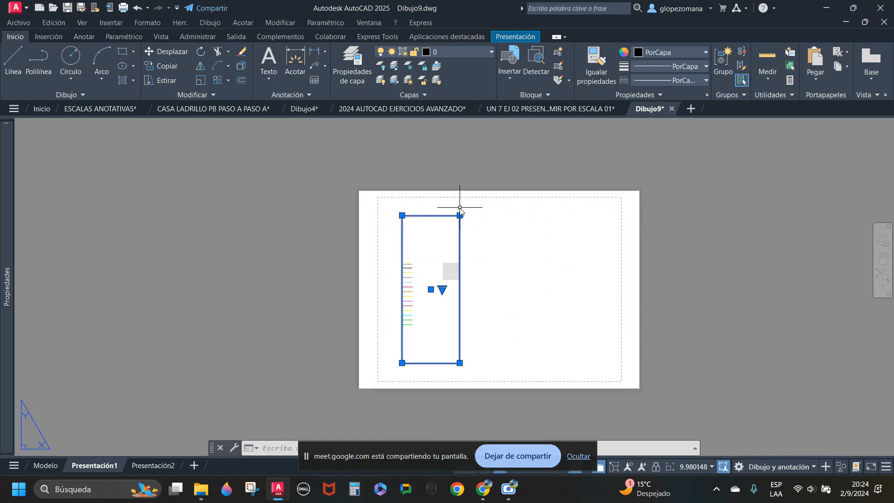
Step: Reframe the model inside the narrow viewport on the roof hatch and stairs, and return to paper space
{"action": "double_click", "coordinate": [445, 262]}
{"action": "middle_click_drag", "start_coordinate": [419, 259], "coordinate": [356, 260]}
{"action": "scroll", "coordinate": [406, 256], "scroll_direction": "up", "scroll_amount": 2}
{"action": "double_click", "coordinate": [484, 209]}
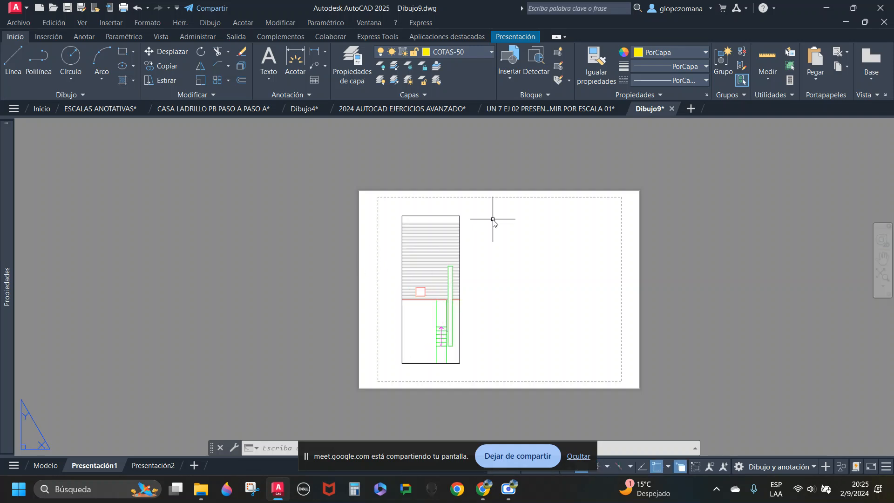
Step: Copy the narrow viewport horizontally twice to place three viewports on the sheet
{"action": "left_click", "coordinate": [489, 205]}
{"action": "left_click", "coordinate": [443, 236]}
{"action": "type", "text": "co"}
{"action": "key", "text": "Return"}
{"action": "left_click", "coordinate": [483, 201]}
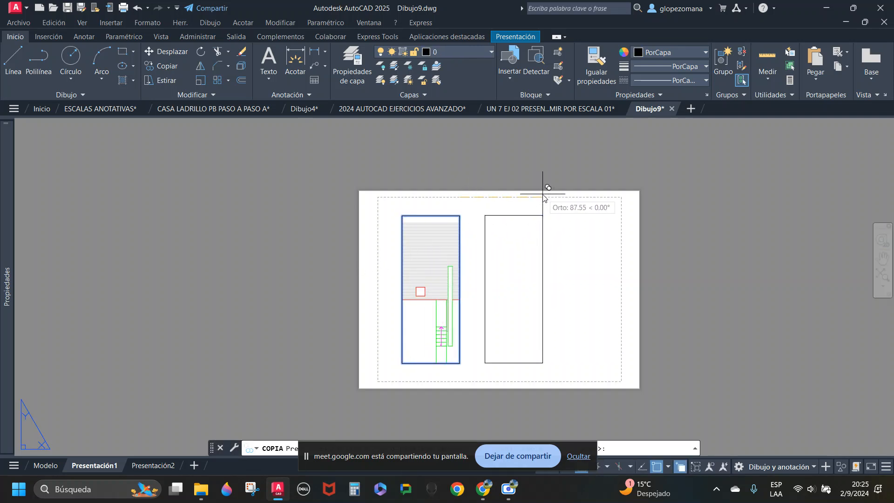
{"action": "left_click", "coordinate": [619, 180]}
{"action": "key", "text": "Return"}
Step: Move the middle viewport slightly left so the three viewports are evenly spaced
{"action": "left_click", "coordinate": [520, 215]}
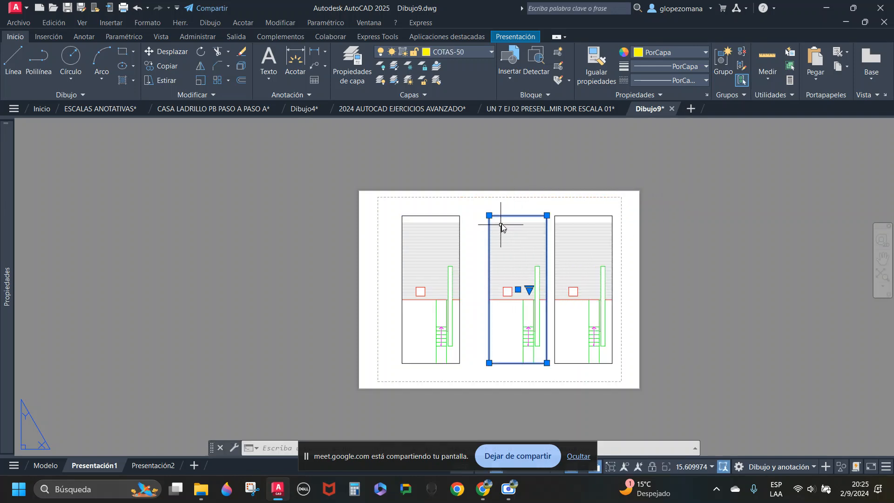
{"action": "type", "text": "d"}
{"action": "key", "text": "Return"}
{"action": "left_click", "coordinate": [526, 164]}
{"action": "left_click", "coordinate": [516, 163]}
{"action": "middle_click_drag", "start_coordinate": [569, 314], "coordinate": [456, 300]}
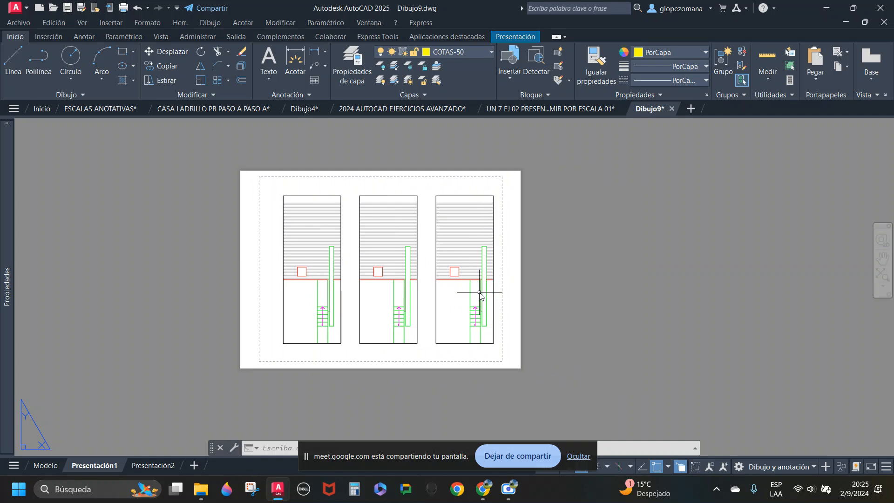
{"action": "double_click", "coordinate": [458, 303]}
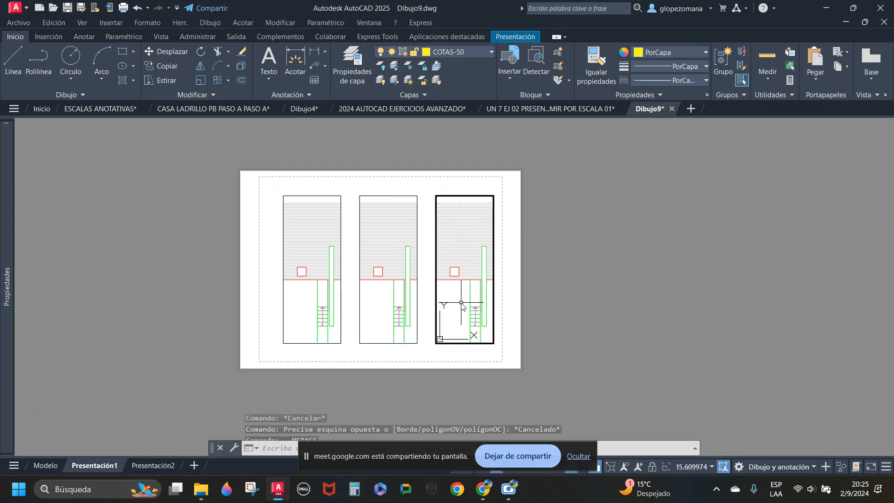
{"action": "type", "text": "estira"}
{"action": "key", "text": "Return"}
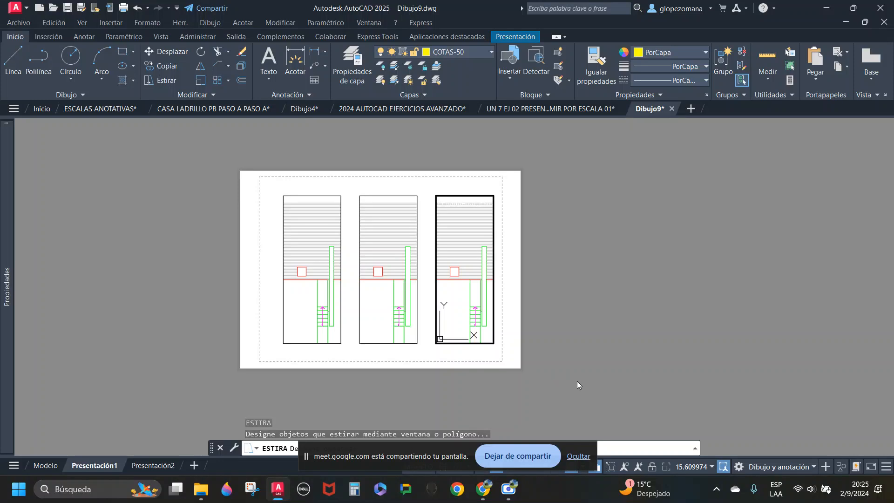
{"action": "key", "text": "Escape"}
{"action": "key", "text": "Return"}
{"action": "mouse_move", "coordinate": [442, 459]}
{"action": "left_mouse_down"}
{"action": "mouse_move", "coordinate": [473, 279]}
{"action": "mouse_move", "coordinate": [366, 39]}
{"action": "mouse_move", "coordinate": [301, 27]}
{"action": "left_mouse_up"}
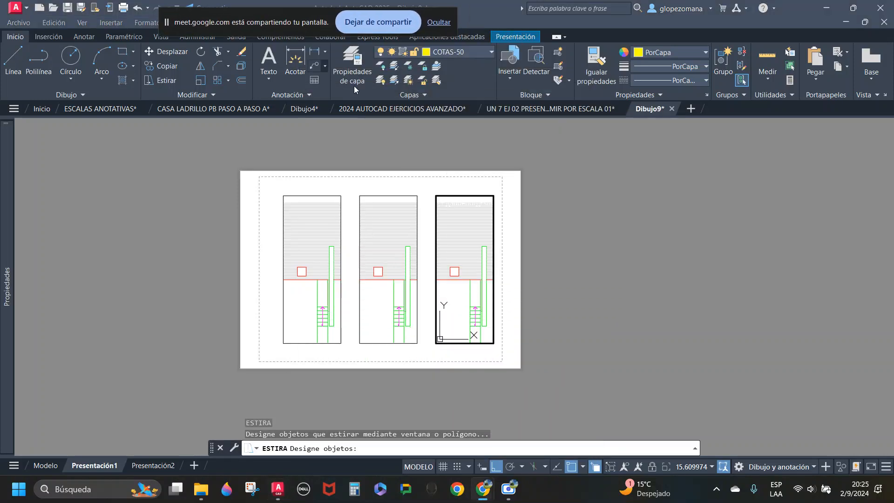
{"action": "key", "text": "Escape"}
{"action": "key", "text": "Escape"}
{"action": "key", "text": "Escape"}
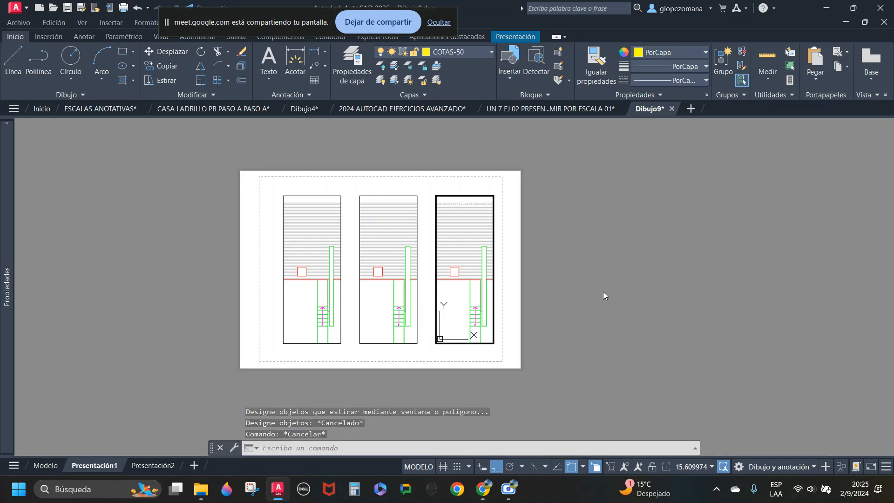
{"action": "key", "text": "Return"}
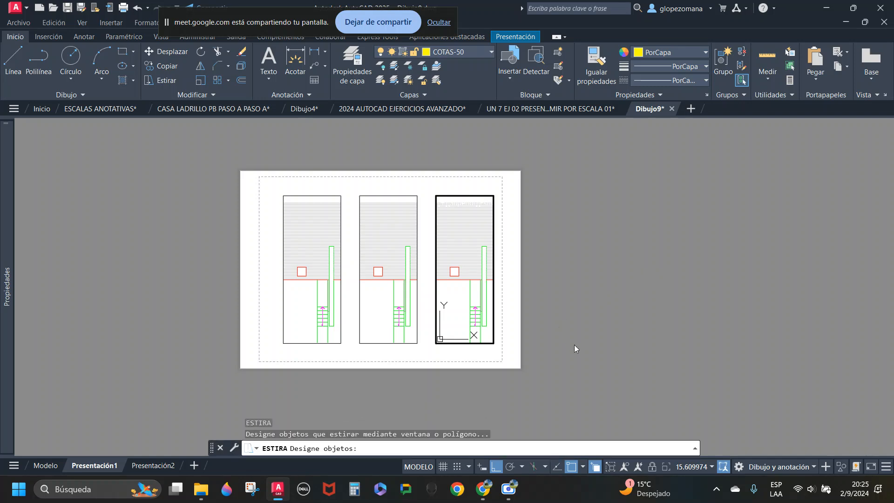
{"action": "key", "text": "Escape"}
{"action": "double_click", "coordinate": [624, 291]}
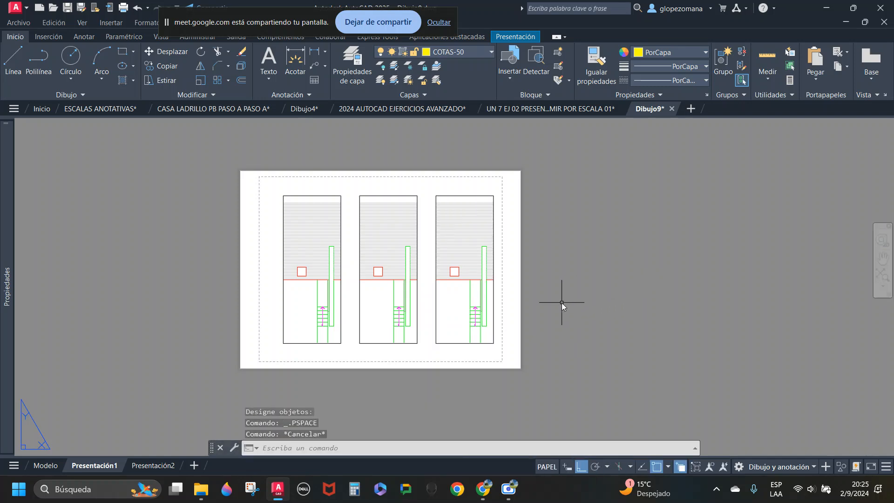
Step: Stretch the lower edges of all three viewports downward past the bottom of the sheet
{"action": "key", "text": "Return"}
{"action": "left_click", "coordinate": [595, 395]}
{"action": "left_click", "coordinate": [244, 335]}
{"action": "key", "text": "Return"}
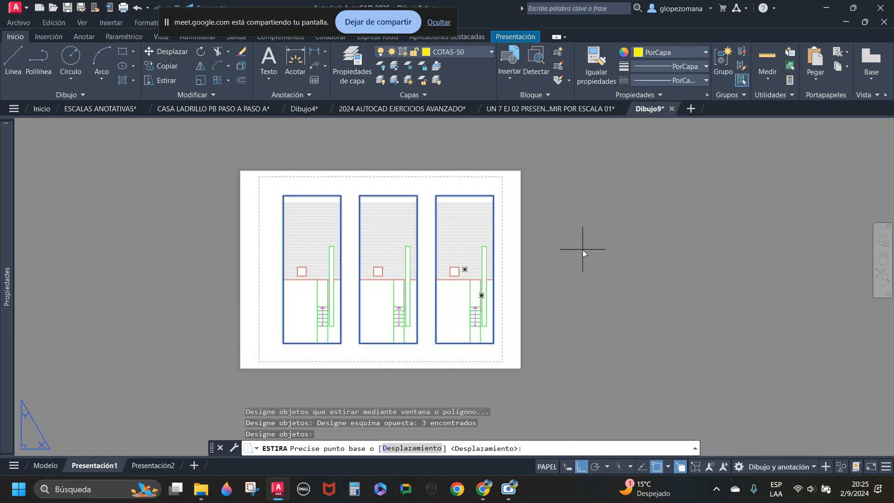
{"action": "left_click", "coordinate": [609, 278]}
{"action": "left_click", "coordinate": [611, 325]}
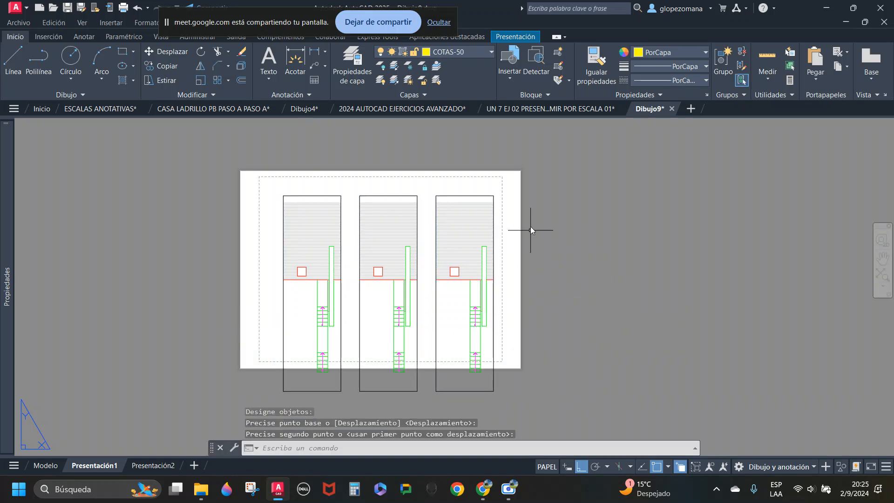
Step: Move the three viewports straight up so their lower edges sit inside the printable area
{"action": "type", "text": "d"}
{"action": "key", "text": "space"}
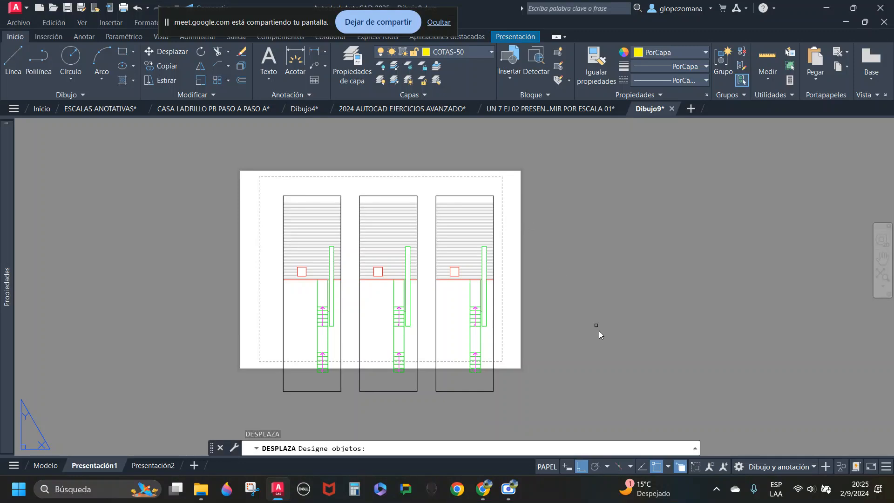
{"action": "left_click", "coordinate": [598, 331]}
{"action": "left_click", "coordinate": [285, 252]}
{"action": "key", "text": "Return"}
{"action": "left_click", "coordinate": [560, 305]}
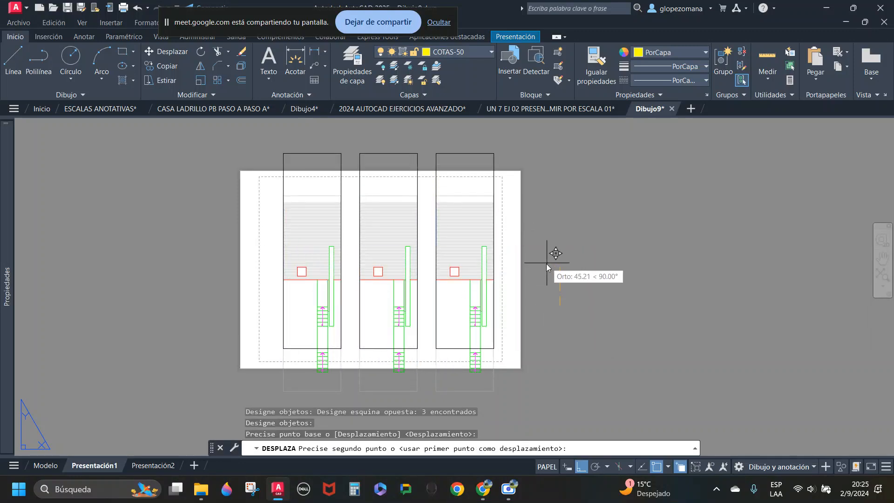
{"action": "left_click", "coordinate": [546, 269]}
{"action": "key", "text": "space"}
{"action": "left_click", "coordinate": [534, 142]}
{"action": "left_click", "coordinate": [267, 167]}
{"action": "key", "text": "Return"}
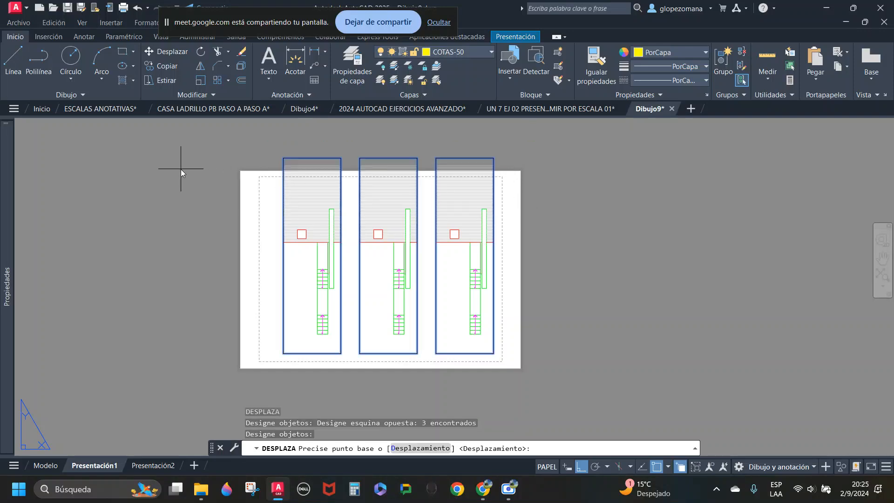
{"action": "left_click", "coordinate": [182, 176]}
{"action": "key", "text": "Escape"}
{"action": "key", "text": "Escape"}
Step: Stretch the upper edges of all three viewports down so they fit inside the sheet's printable area
{"action": "type", "text": "es"}
{"action": "key", "text": "space"}
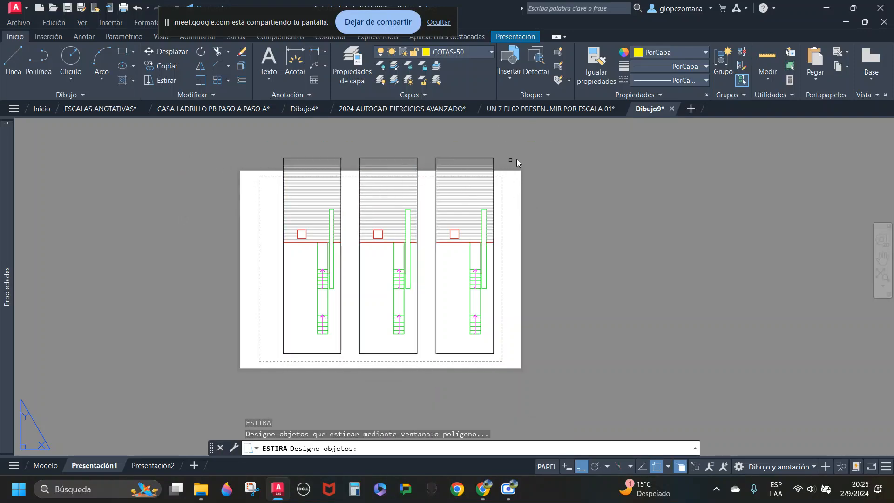
{"action": "left_click", "coordinate": [516, 158]}
{"action": "left_click", "coordinate": [189, 163]}
{"action": "key", "text": "Return"}
{"action": "left_click", "coordinate": [167, 170]}
{"action": "key", "text": "Escape"}
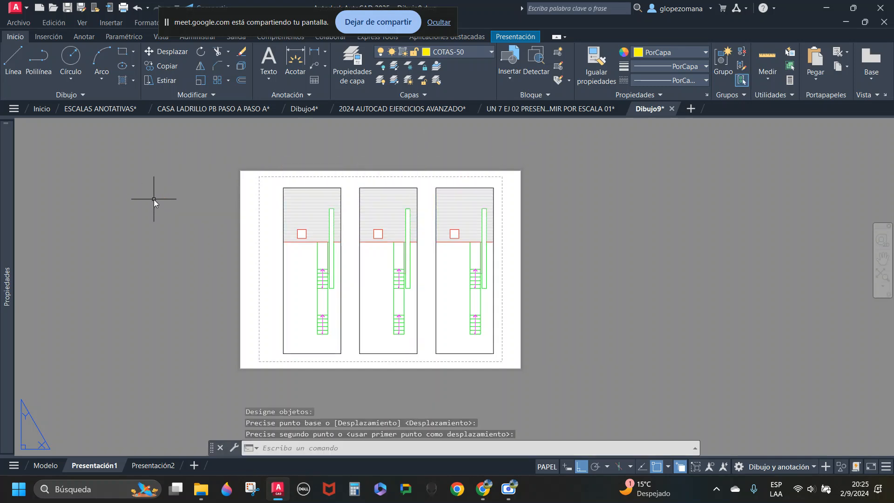
Step: Activate the left viewport and set its scale to 1:100 using the zoom factor 1000/100xp
{"action": "scroll", "coordinate": [225, 286], "scroll_direction": "up", "scroll_amount": 2}
{"action": "middle_click_drag", "start_coordinate": [333, 270], "coordinate": [336, 255]}
{"action": "double_click", "coordinate": [339, 244]}
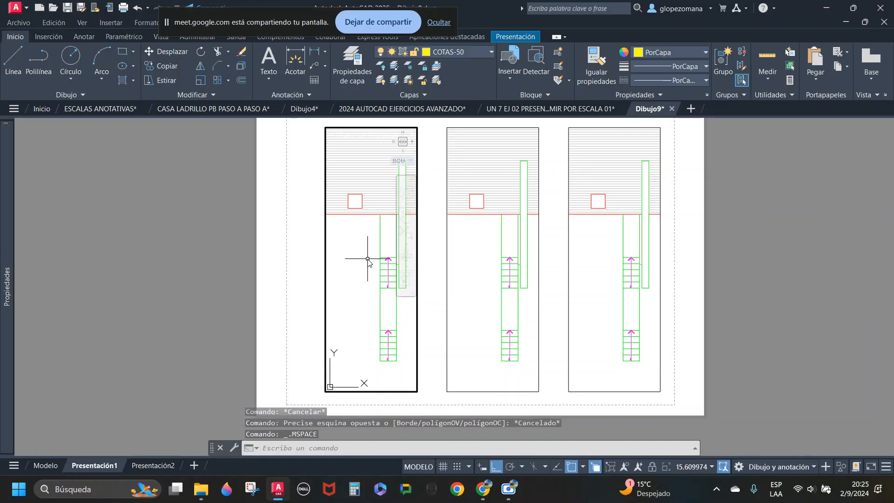
{"action": "type", "text": "z"}
{"action": "key", "text": "Return"}
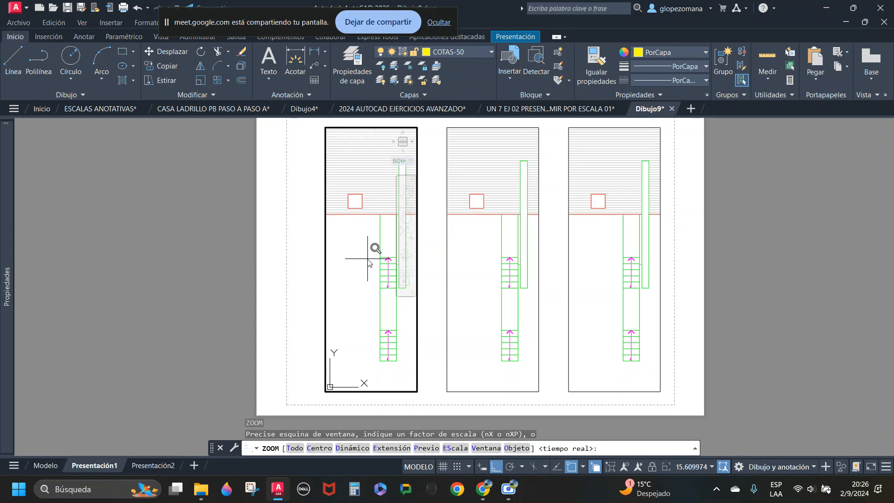
{"action": "type", "text": "1000/100xp"}
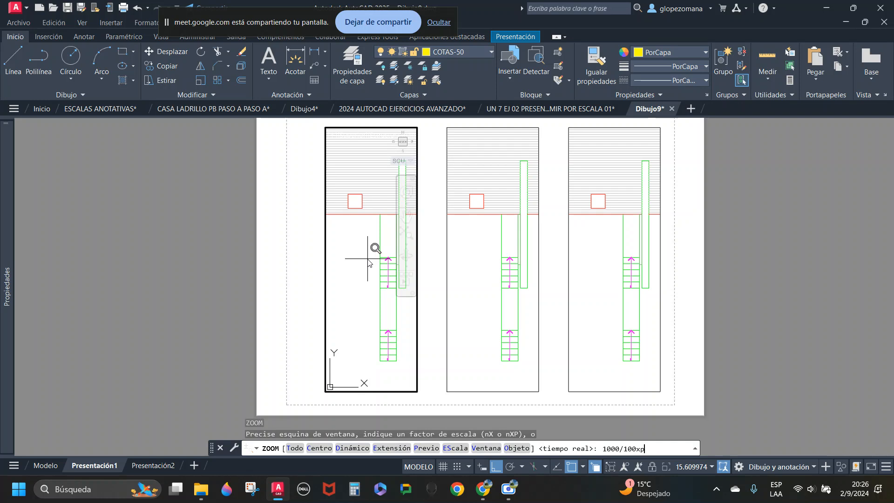
{"action": "key", "text": "Return"}
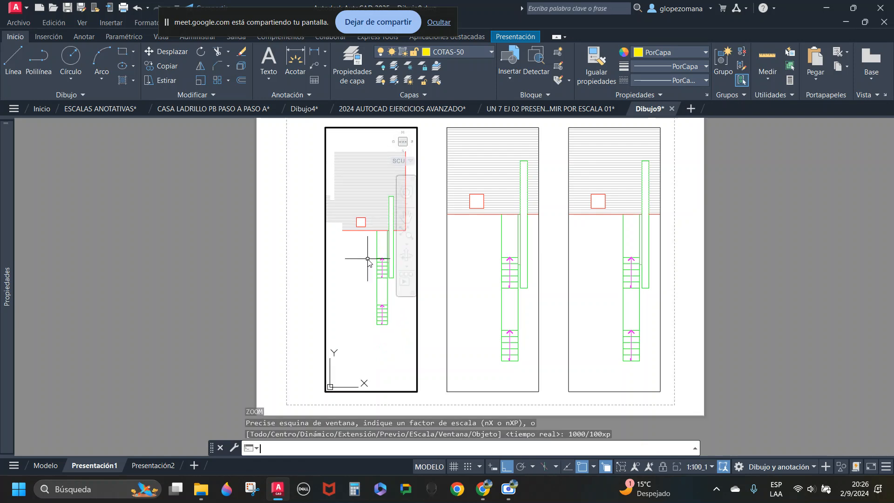
Step: Activate the middle viewport and apply the zoom factor 1000/100xp to it
{"action": "left_click", "coordinate": [480, 283]}
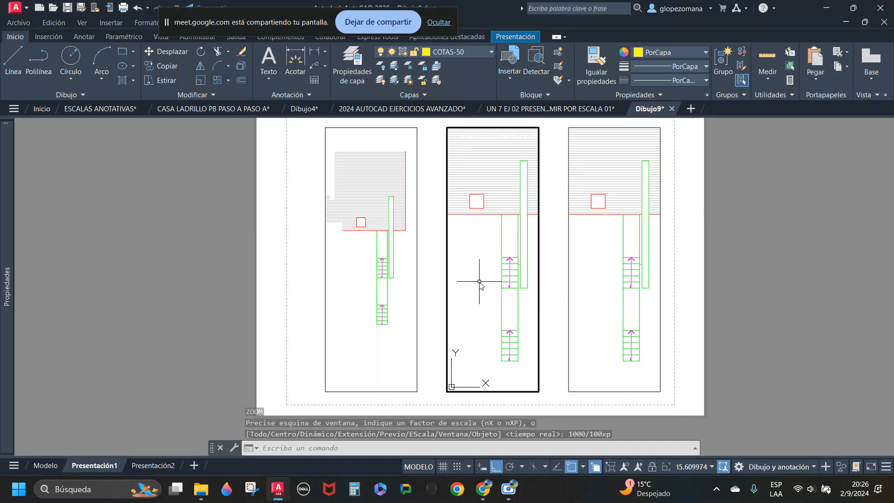
{"action": "type", "text": "z"}
{"action": "key", "text": "Return"}
{"action": "type", "text": "10"}
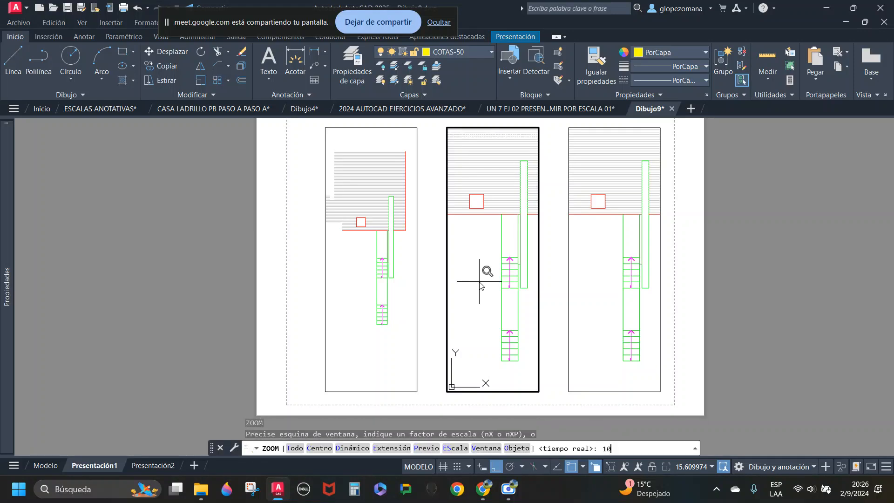
{"action": "type", "text": "00/"}
{"action": "type", "text": "100xp"}
{"action": "key", "text": "Return"}
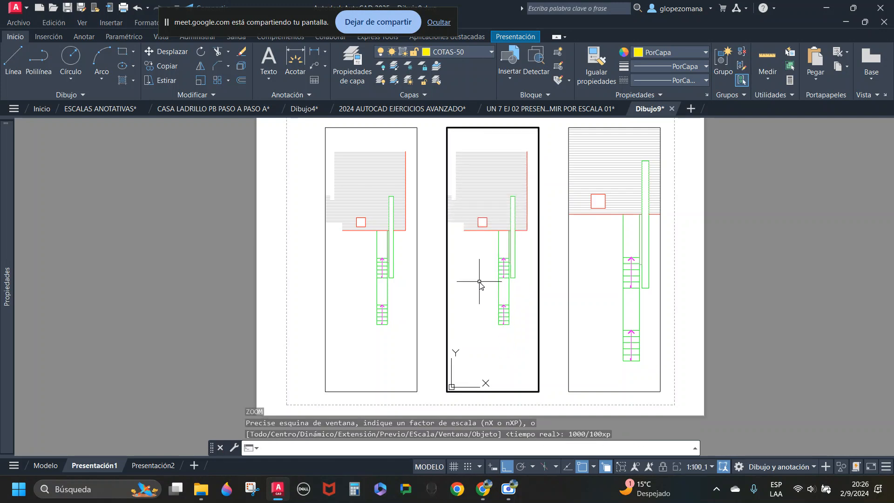
Step: Set the right viewport's scale to 1:20 with the zoom factor 1000/20xp and centre the stairs in it
{"action": "left_click", "coordinate": [611, 296]}
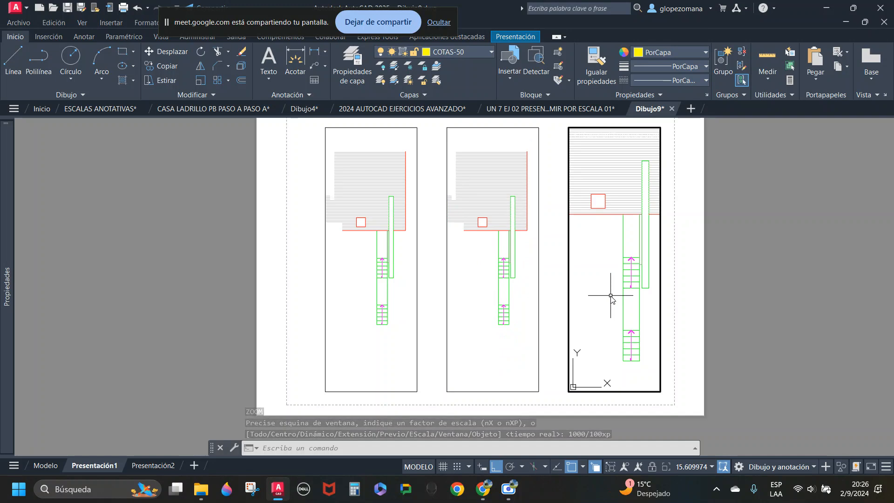
{"action": "key", "text": "Return"}
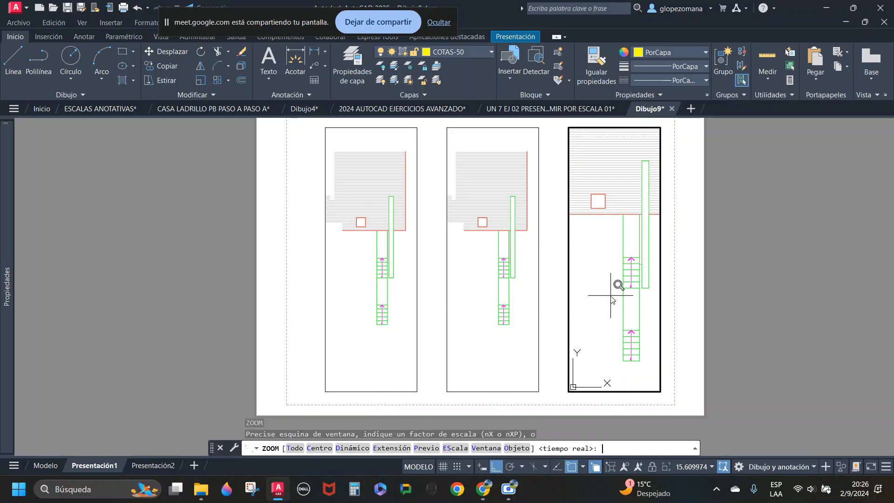
{"action": "type", "text": "1000/20xp"}
{"action": "key", "text": "Return"}
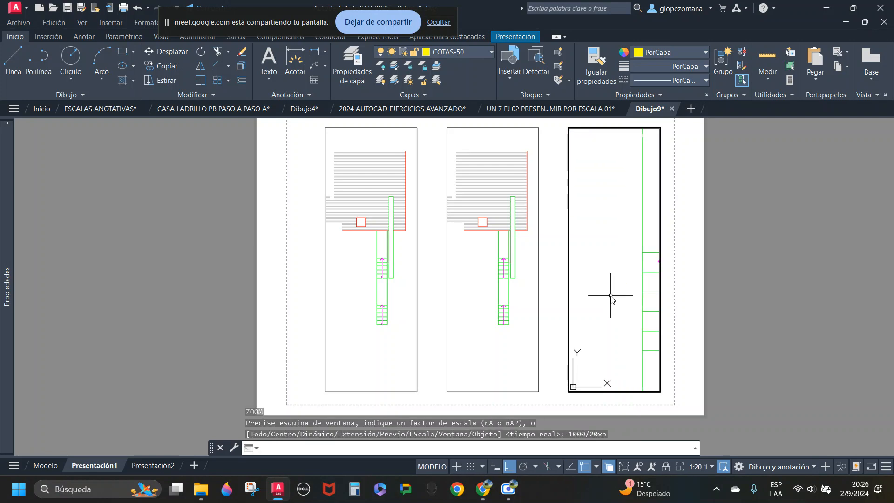
{"action": "middle_click_drag", "start_coordinate": [631, 259], "coordinate": [552, 266]}
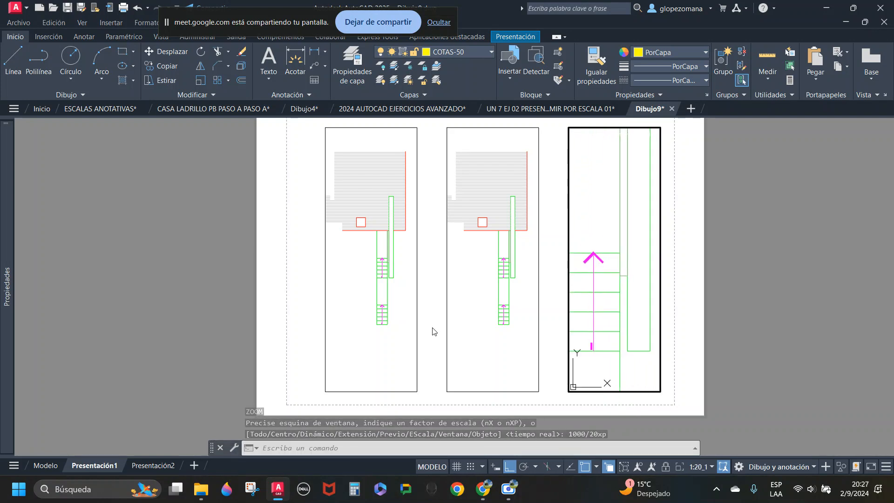
Step: Set the middle viewport's scale to 1:50 with 1000/50xp, reframe the stairs and roof hatch in it, and return to paper space
{"action": "left_click", "coordinate": [479, 299]}
{"action": "key", "text": "Return"}
{"action": "type", "text": "1"}
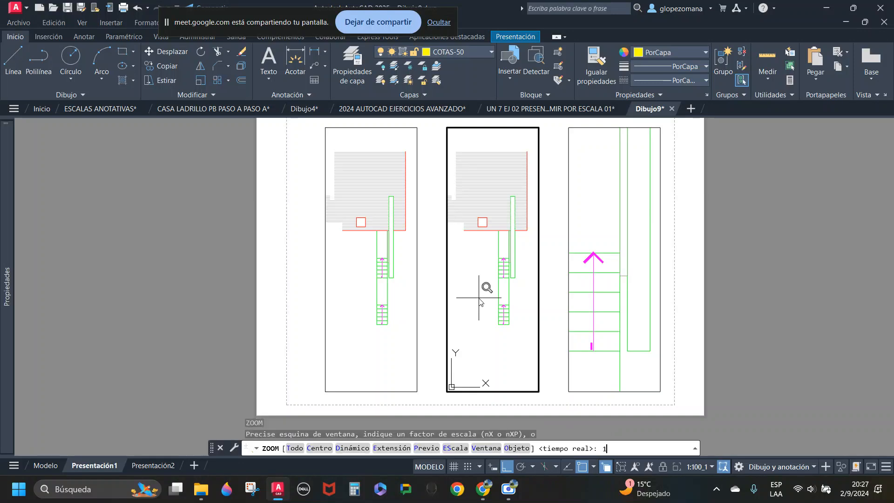
{"action": "type", "text": "000/50xp"}
{"action": "key", "text": "Return"}
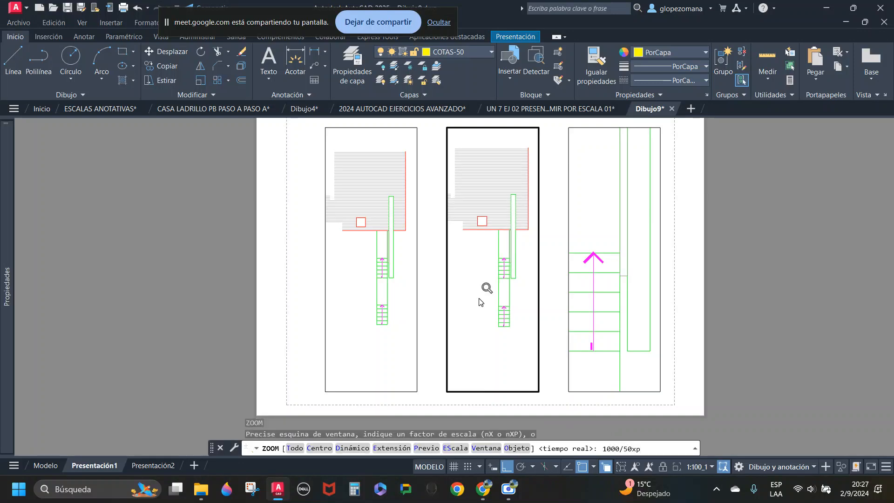
{"action": "left_click", "coordinate": [486, 269]}
{"action": "mouse_move", "coordinate": [486, 266]}
{"action": "middle_mouse_down"}
{"action": "mouse_move", "coordinate": [467, 247]}
{"action": "mouse_move", "coordinate": [456, 260]}
{"action": "mouse_move", "coordinate": [461, 250]}
{"action": "middle_mouse_up"}
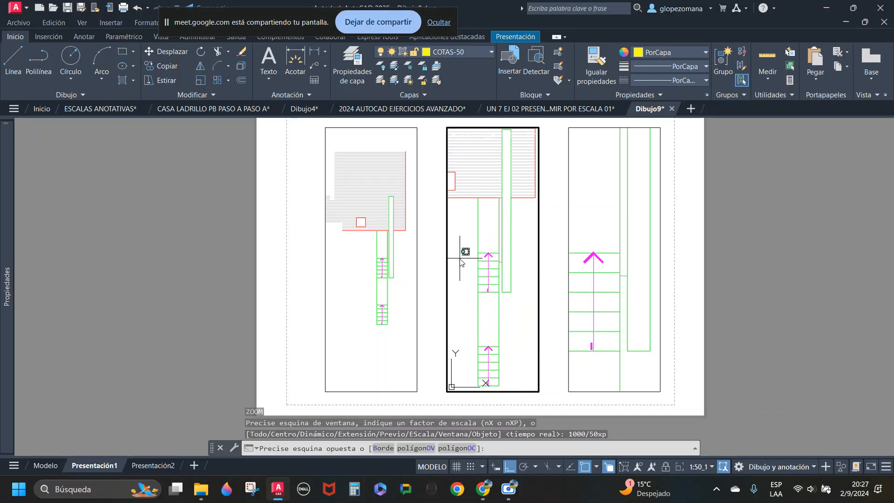
{"action": "key", "text": "Escape"}
{"action": "double_click", "coordinate": [289, 267]}
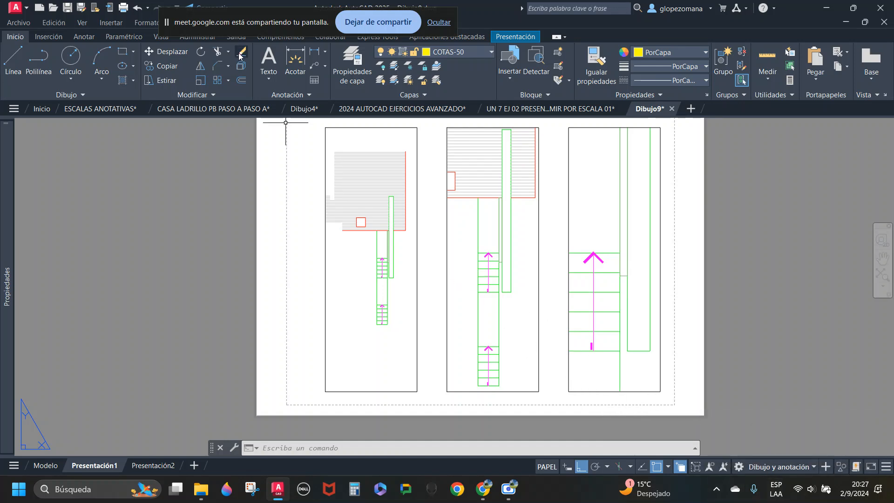
Step: Check the list of annotation scales available in model space and return to the Presentación1 layout
{"action": "left_click", "coordinate": [814, 467]}
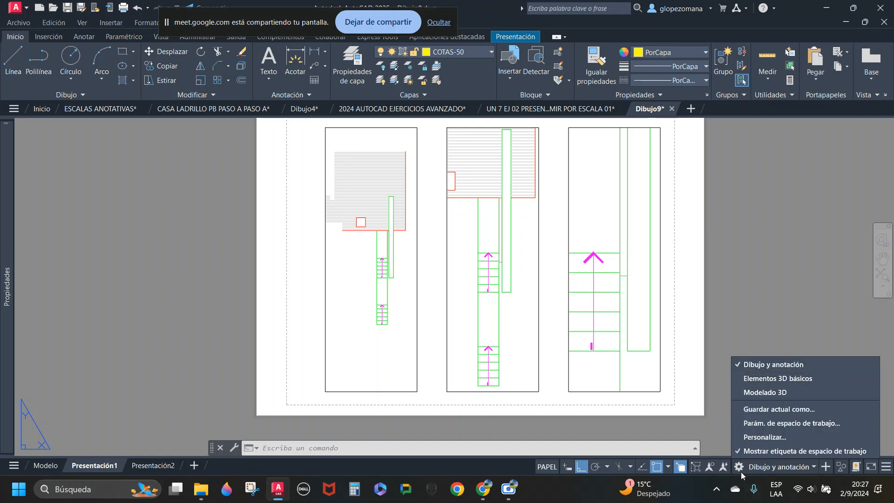
{"action": "key", "text": "Escape"}
{"action": "left_click", "coordinate": [45, 466]}
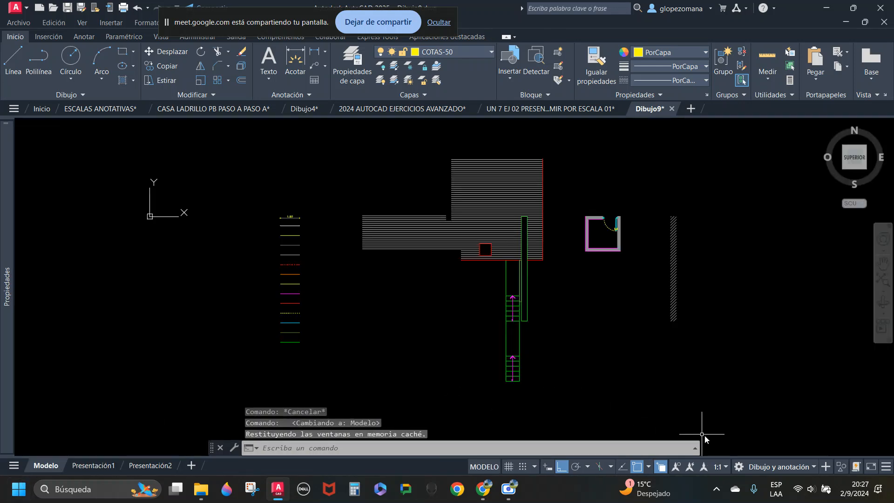
{"action": "left_click", "coordinate": [723, 467]}
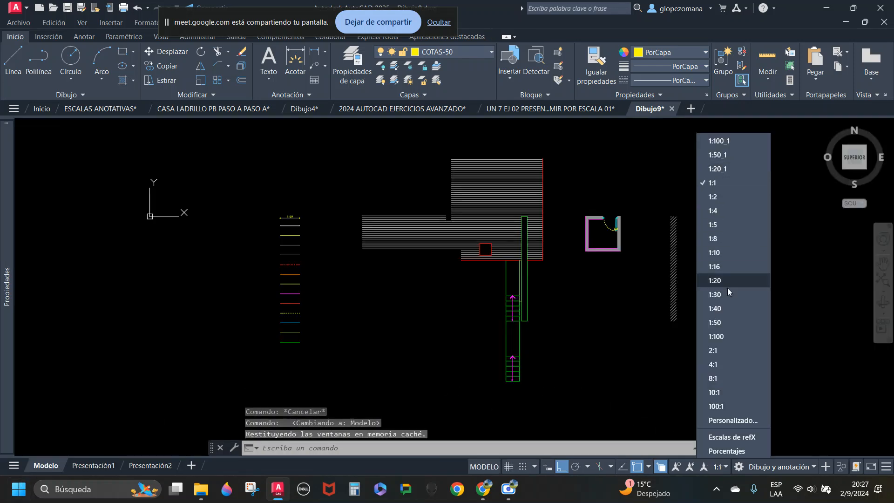
{"action": "left_click", "coordinate": [629, 303]}
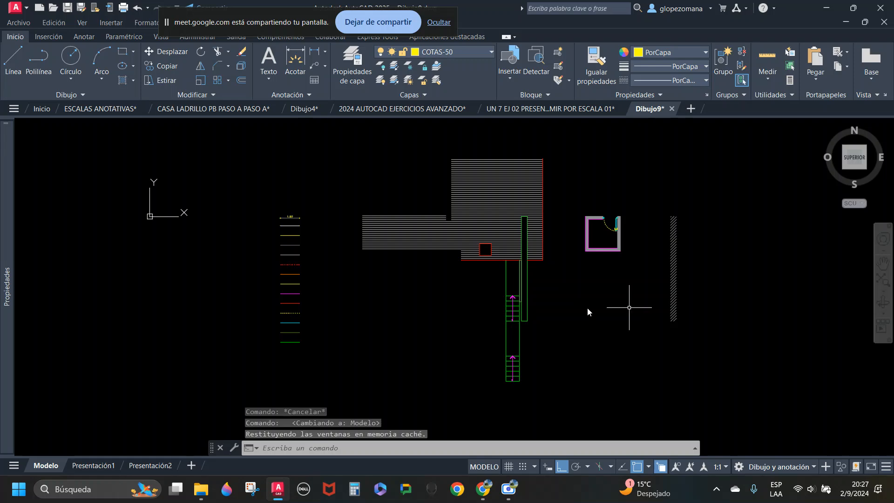
{"action": "left_click", "coordinate": [92, 465]}
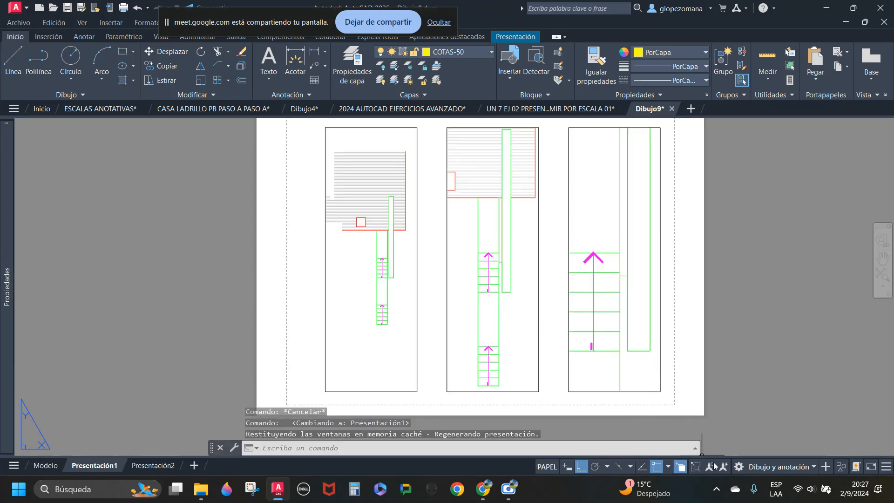
{"action": "left_click", "coordinate": [816, 468]}
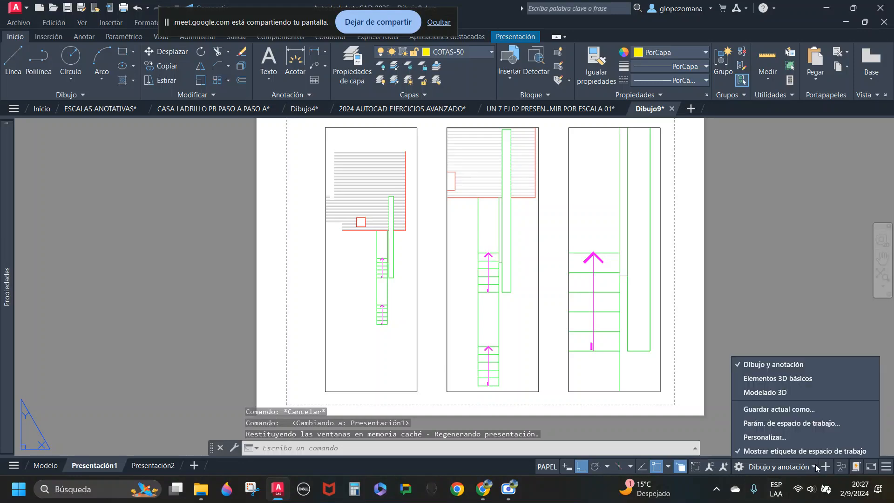
{"action": "key", "text": "Escape"}
{"action": "key", "text": "Escape"}
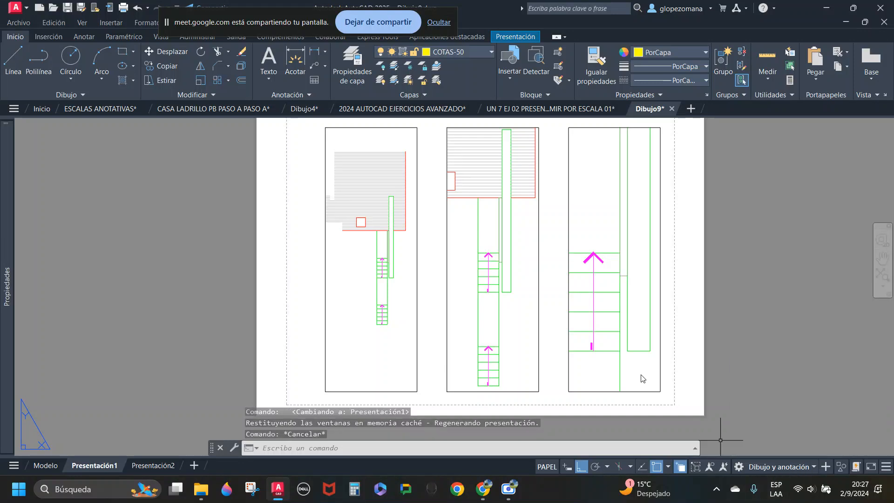
Step: Make Anotativo the current dimension style in the Dibujo9 drawing
{"action": "left_click", "coordinate": [302, 96]}
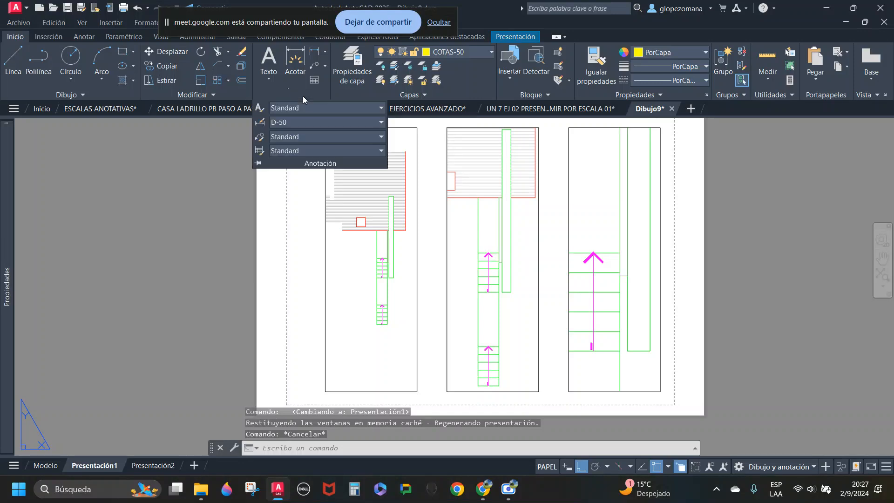
{"action": "key", "text": "Escape"}
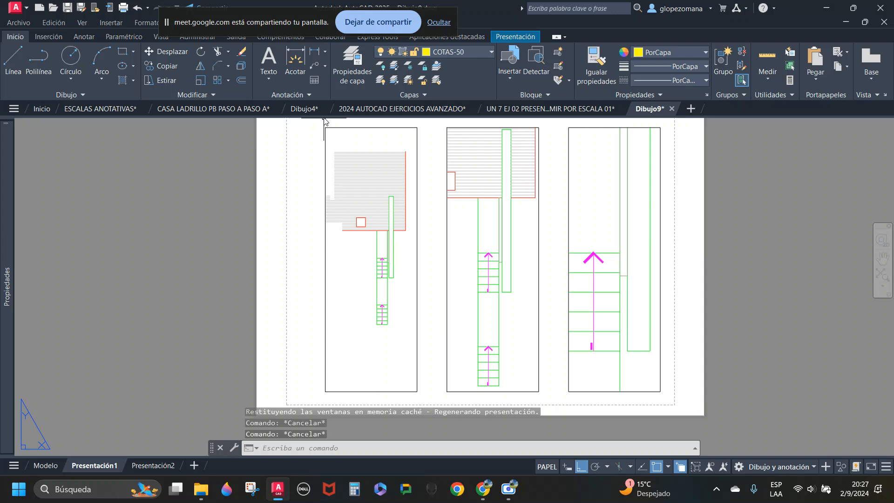
{"action": "left_click", "coordinate": [309, 94]}
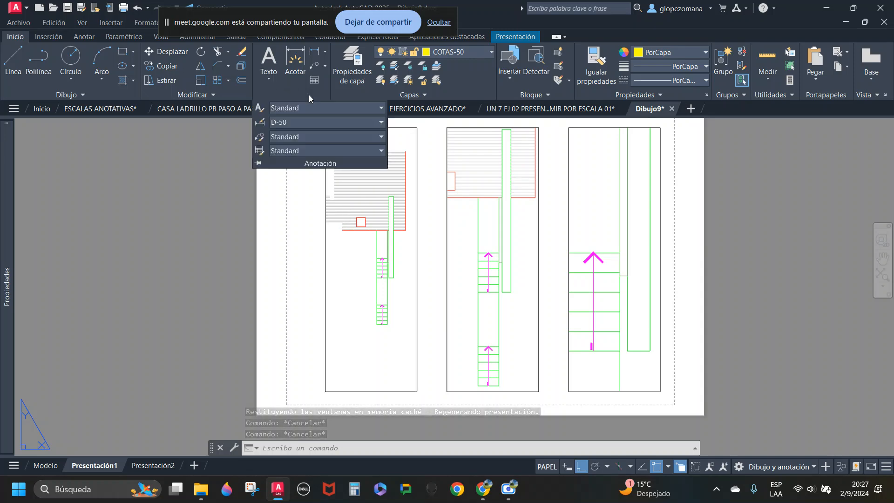
{"action": "left_click", "coordinate": [330, 120]}
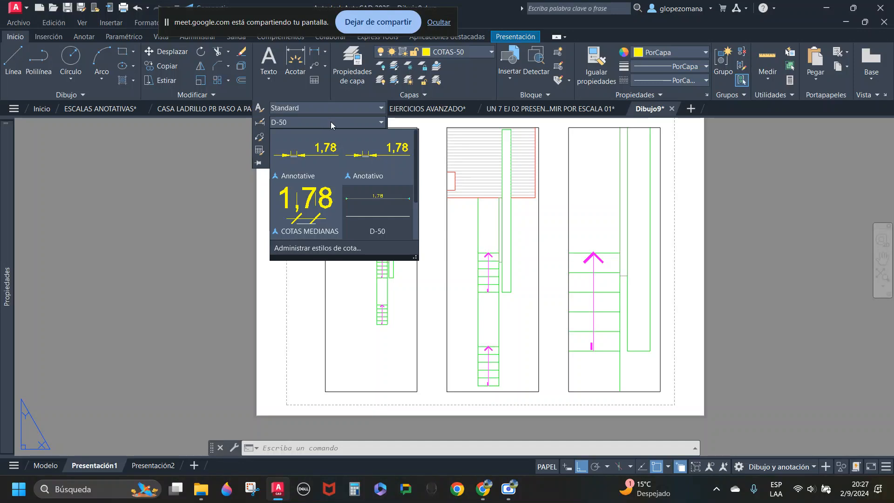
{"action": "left_click", "coordinate": [367, 166]}
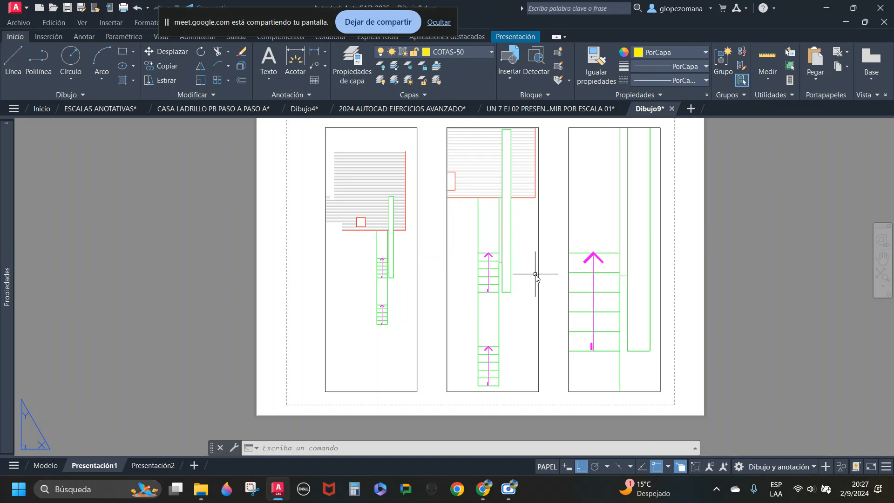
Step: Add a linear dimension across the stair width between the flights in the middle 1:50 viewport and return to paper space
{"action": "double_click", "coordinate": [467, 302]}
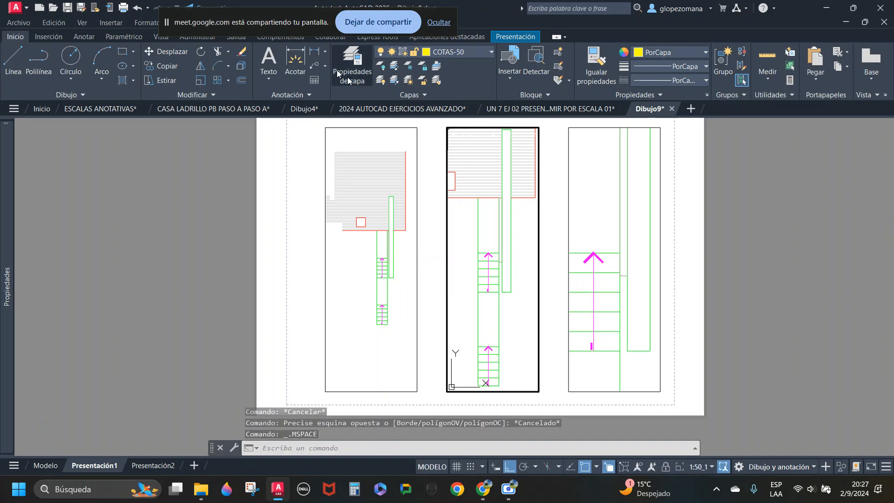
{"action": "left_click", "coordinate": [315, 51]}
{"action": "left_click", "coordinate": [479, 319]}
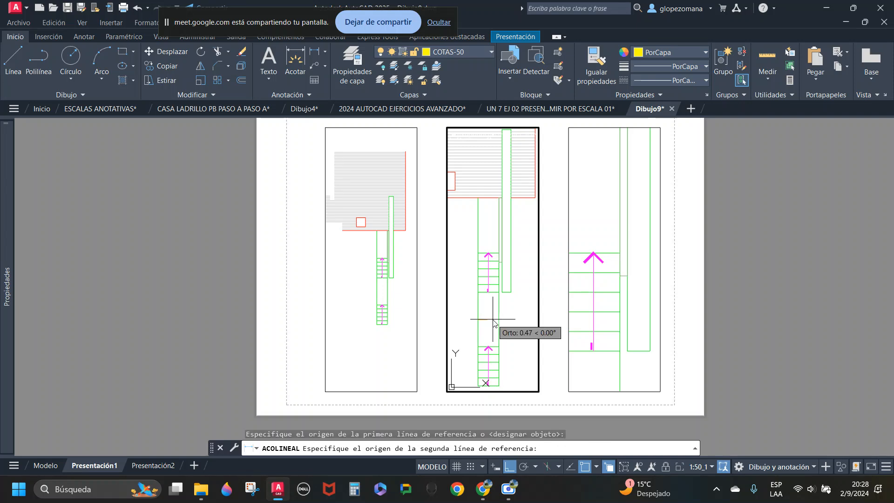
{"action": "left_click", "coordinate": [499, 324]}
{"action": "left_click", "coordinate": [517, 320]}
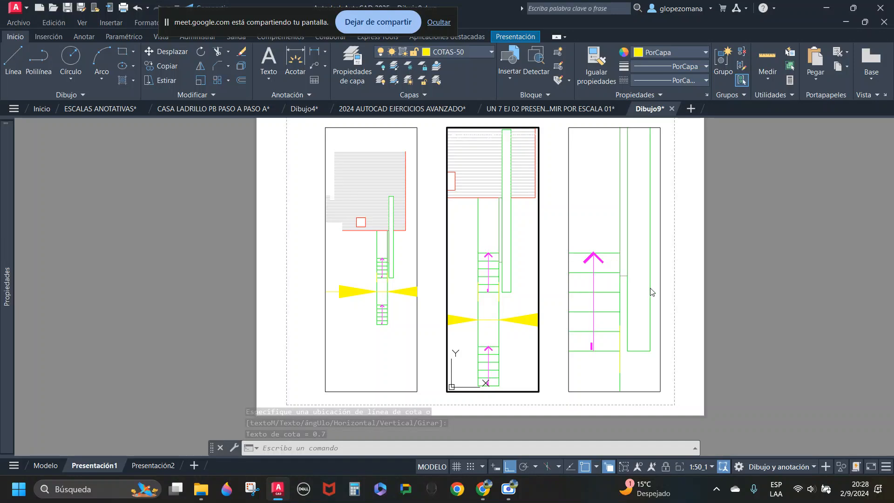
{"action": "double_click", "coordinate": [719, 292]}
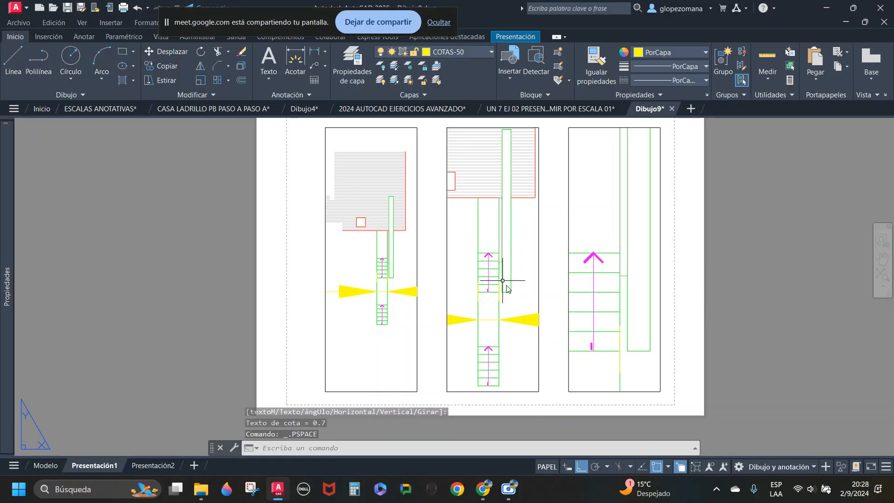
Step: Stretch the 1:20 viewport downward past the sheet's lower edge to include the new stair dimension and the lower flight
{"action": "left_click", "coordinate": [661, 304]}
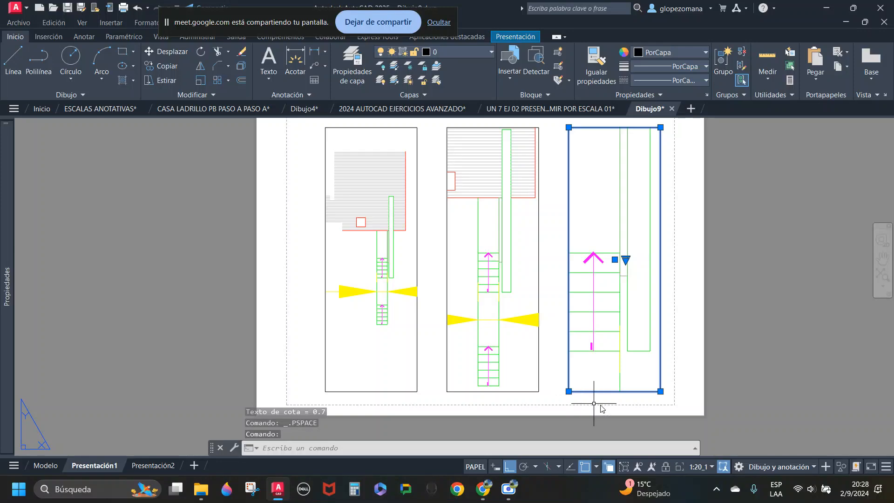
{"action": "left_click", "coordinate": [660, 391]}
{"action": "scroll", "coordinate": [661, 388], "scroll_direction": "down", "scroll_amount": 5}
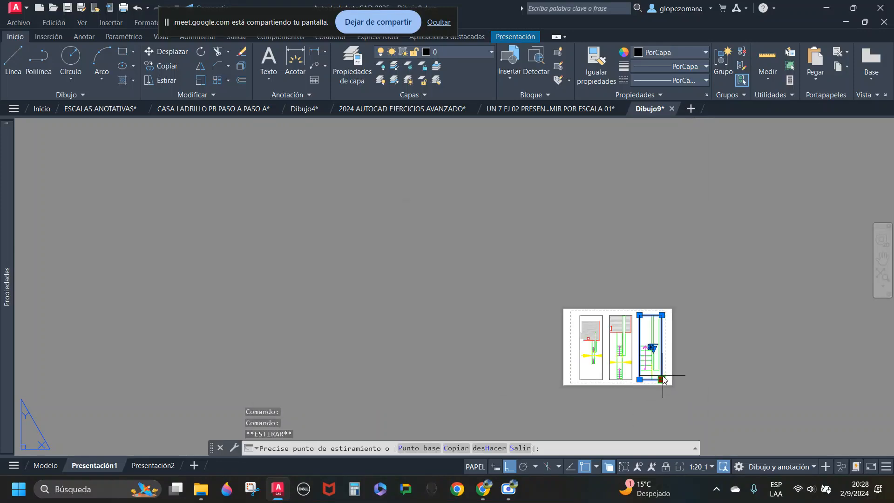
{"action": "scroll", "coordinate": [659, 414], "scroll_direction": "up", "scroll_amount": 7}
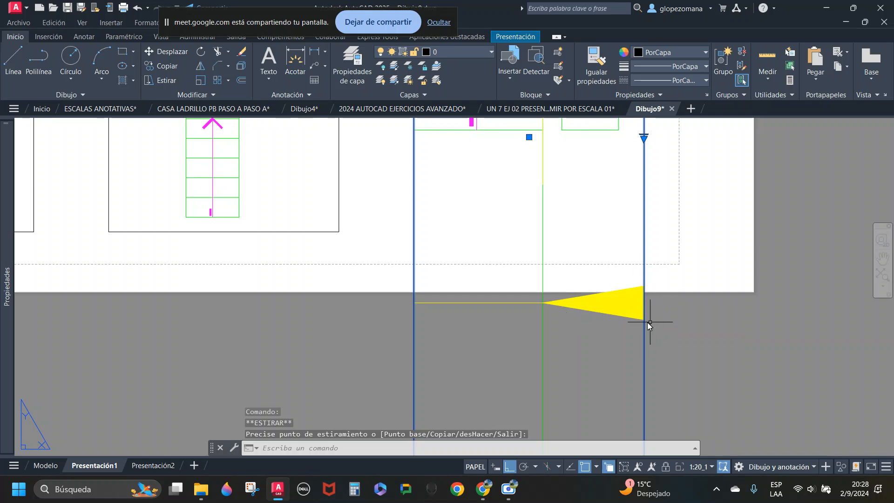
{"action": "scroll", "coordinate": [563, 313], "scroll_direction": "down", "scroll_amount": 3}
{"action": "key", "text": "Escape"}
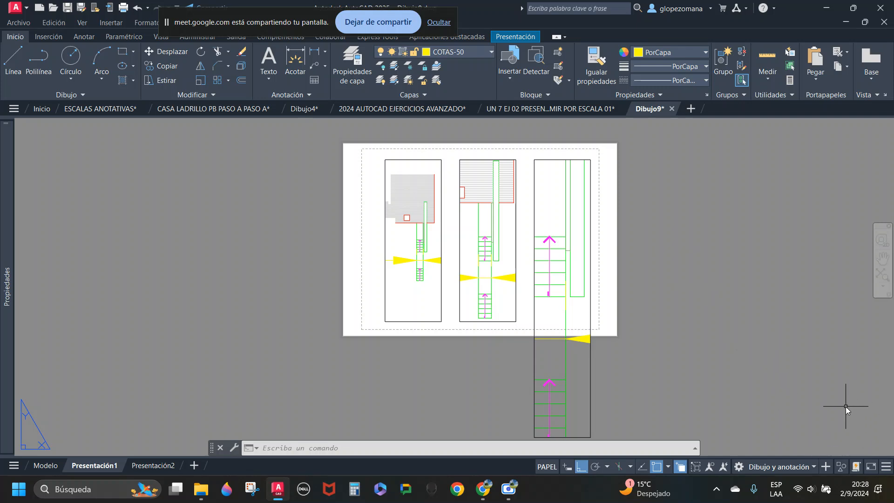
{"action": "left_click", "coordinate": [816, 467]}
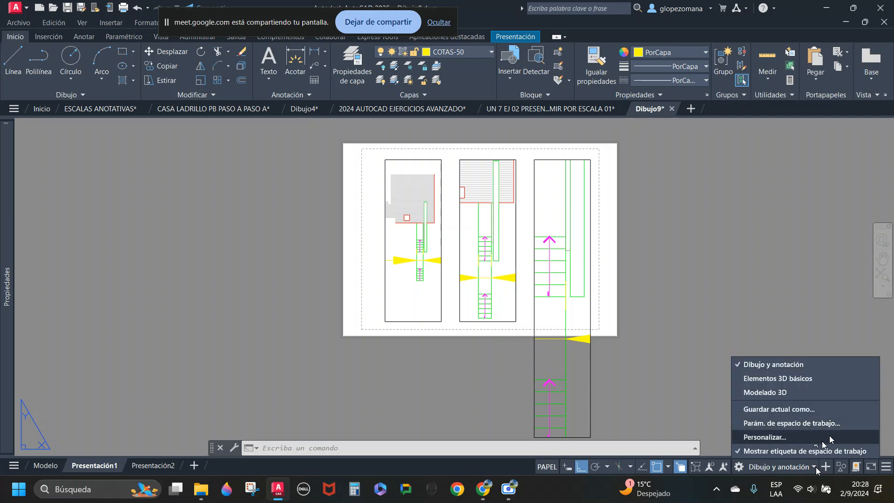
{"action": "left_click", "coordinate": [816, 467]}
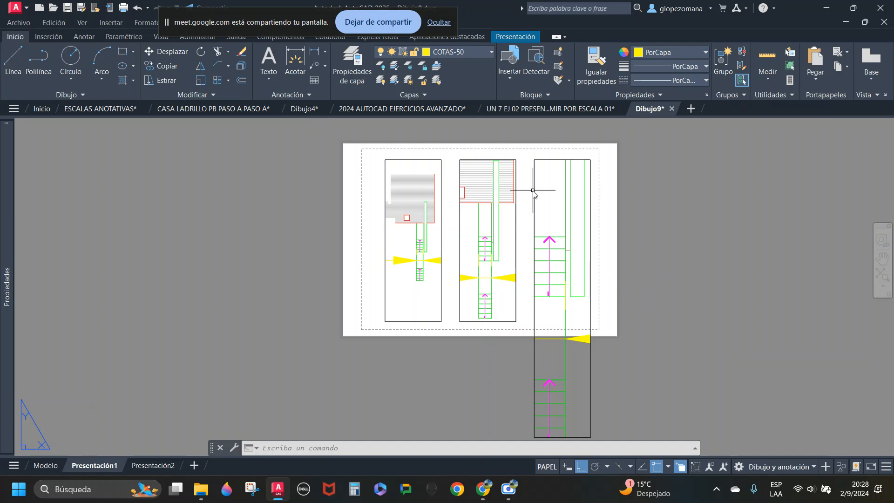
{"action": "scroll", "coordinate": [587, 211], "scroll_direction": "up", "scroll_amount": 2}
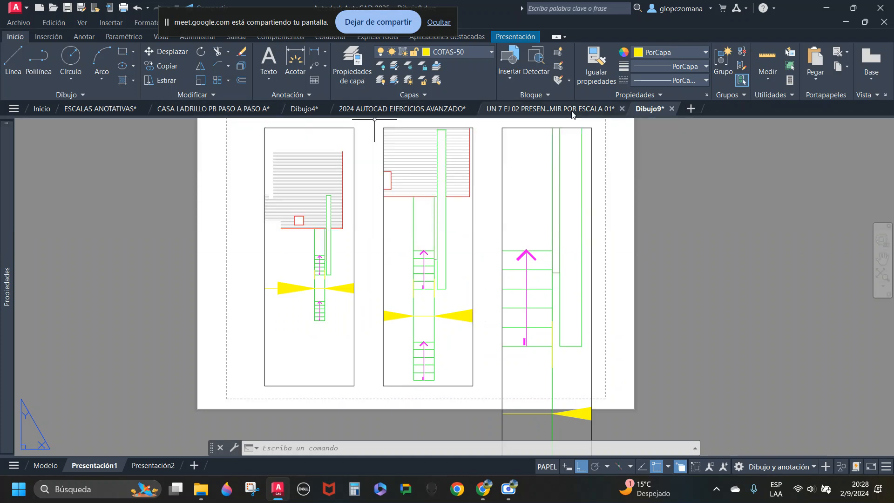
Step: Switch to the ESCALAS ANOTATIVAS drawing and set the model space annotation scale to Impresión en milímetros
{"action": "left_click", "coordinate": [93, 109]}
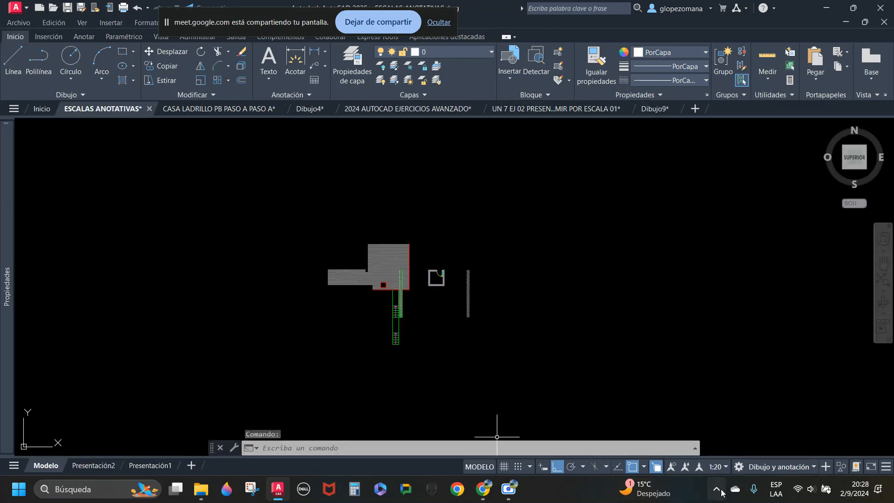
{"action": "left_click", "coordinate": [719, 466]}
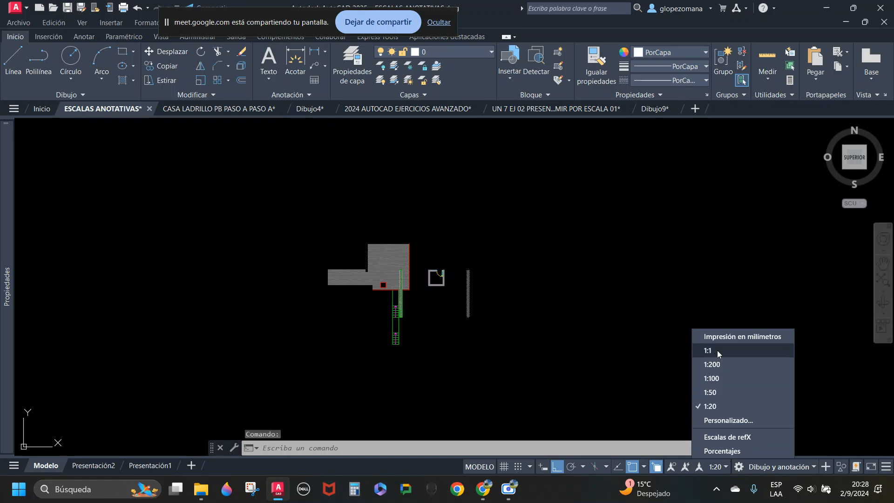
{"action": "left_click", "coordinate": [719, 336]}
{"action": "left_click", "coordinate": [725, 466]}
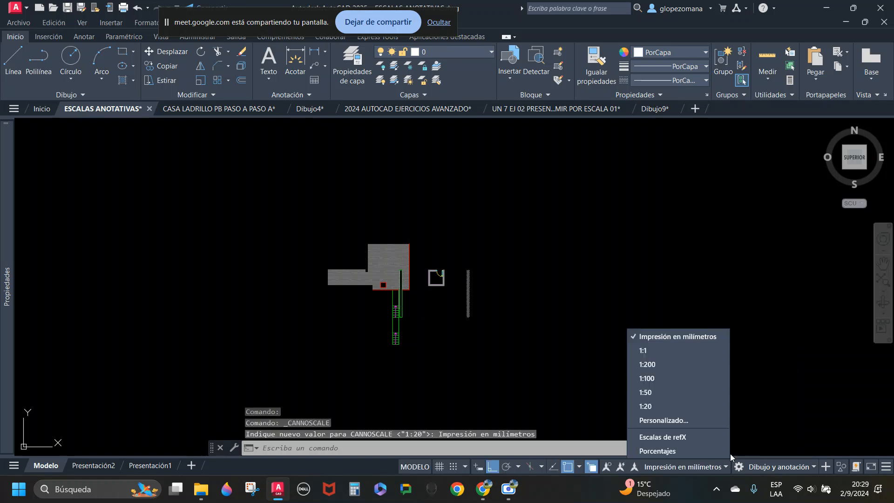
Step: Go to the Presentación2 layout and check the scale assigned to the middle viewport
{"action": "left_click", "coordinate": [83, 468]}
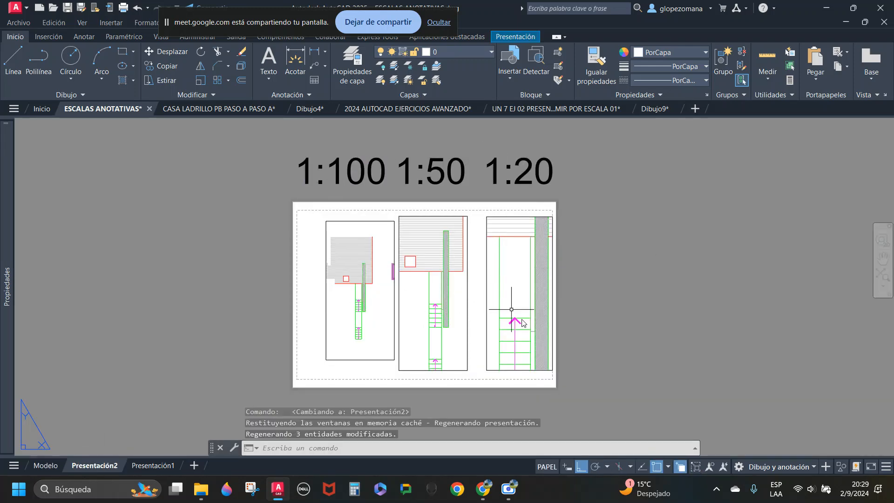
{"action": "left_click", "coordinate": [461, 212]}
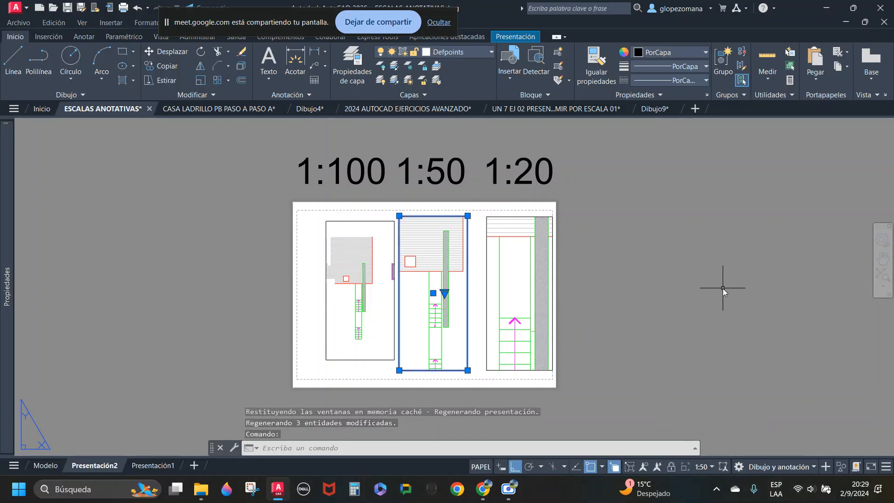
{"action": "key", "text": "Escape"}
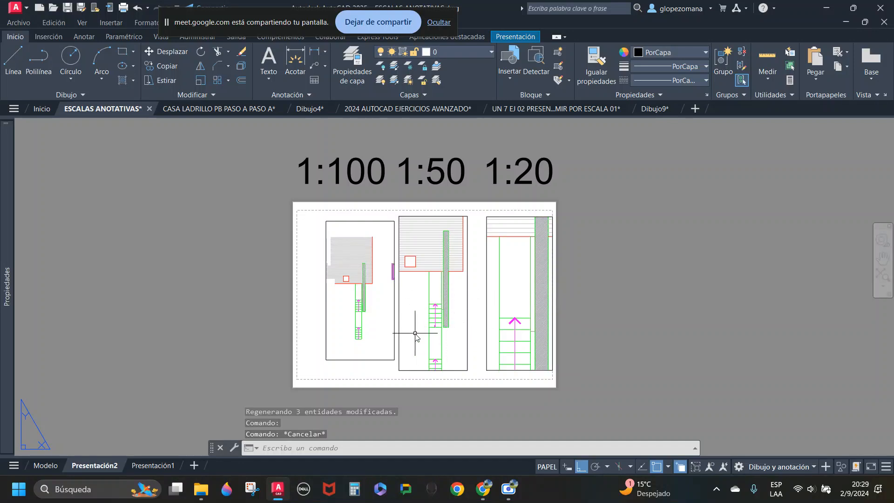
Step: Dimension the stair width between the flights in the 1:50 viewport using the COTAS MEDIANAS style, then return to paper space
{"action": "scroll", "coordinate": [418, 349], "scroll_direction": "up", "scroll_amount": 2}
{"action": "double_click", "coordinate": [417, 349]}
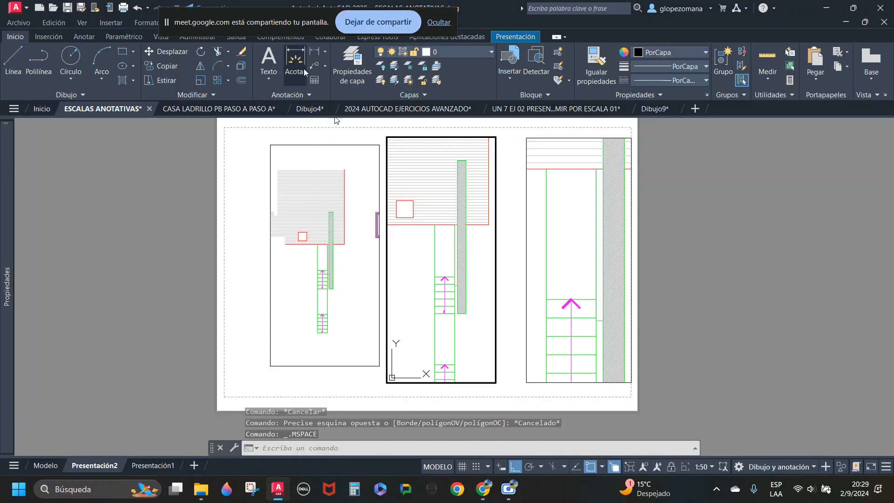
{"action": "left_click", "coordinate": [306, 95]}
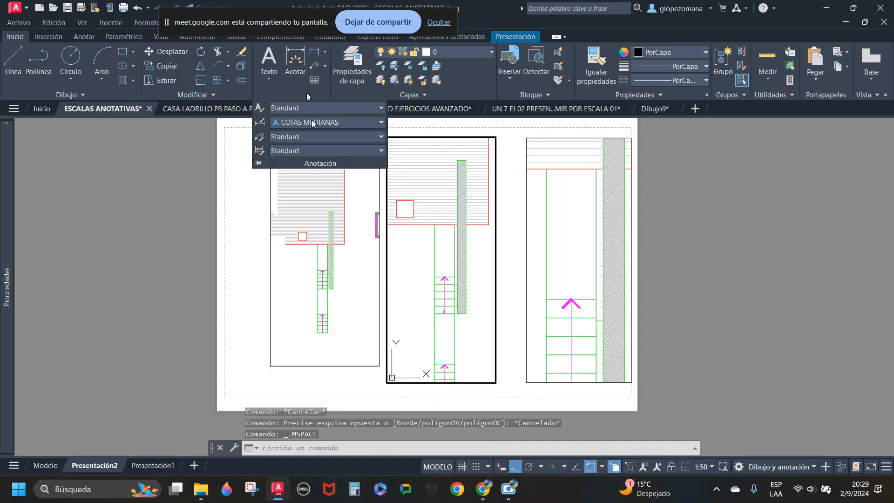
{"action": "key", "text": "Escape"}
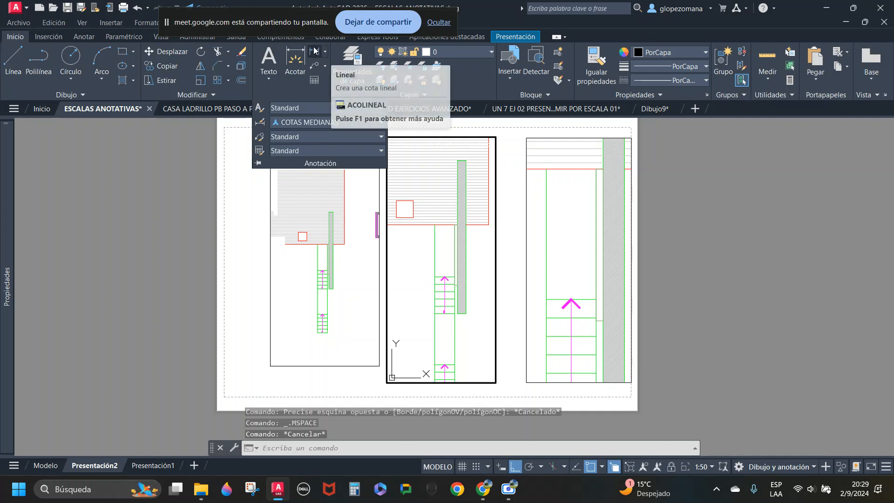
{"action": "left_click", "coordinate": [315, 51]}
{"action": "left_click", "coordinate": [437, 331]}
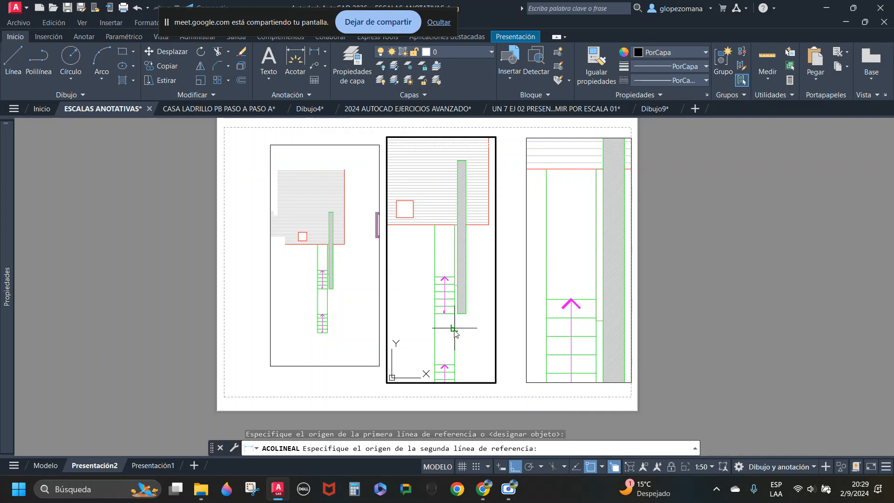
{"action": "left_click", "coordinate": [454, 329]}
{"action": "left_click", "coordinate": [455, 325]}
{"action": "key", "text": "Escape"}
{"action": "double_click", "coordinate": [512, 308]}
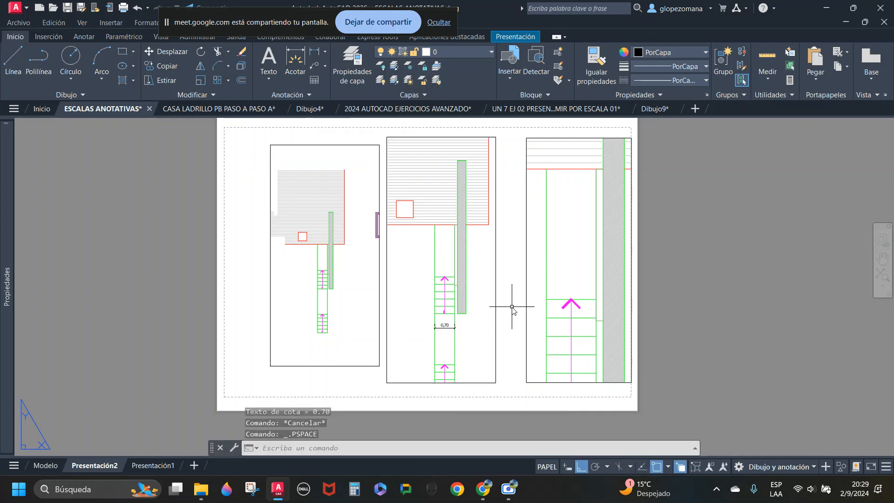
{"action": "key", "text": "Escape"}
Step: Dimension the gap between the stairs and the hatched strip in the 1:20 viewport
{"action": "middle_click_drag", "start_coordinate": [473, 356], "coordinate": [444, 394]}
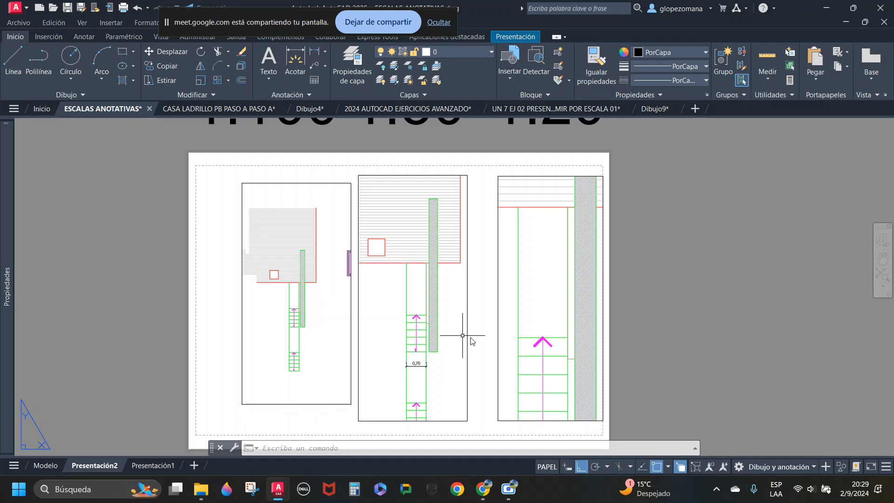
{"action": "double_click", "coordinate": [549, 307]}
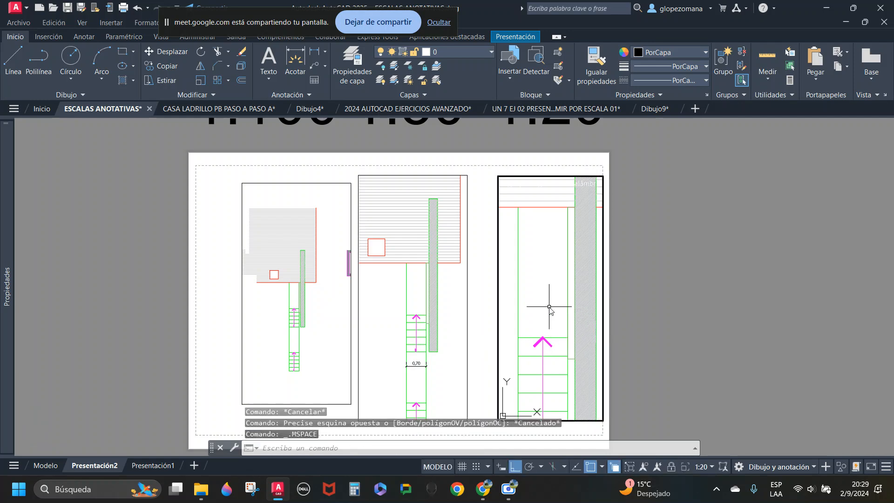
{"action": "left_click", "coordinate": [315, 53]}
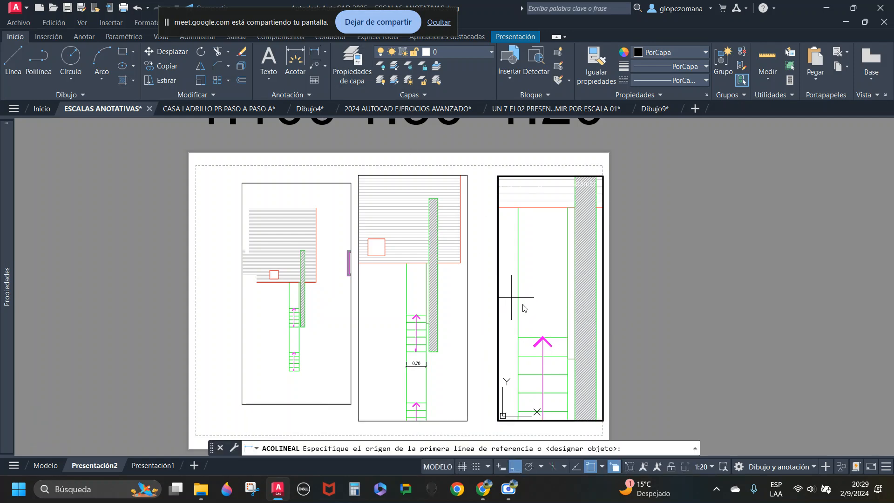
{"action": "left_click", "coordinate": [567, 318]}
{"action": "left_click", "coordinate": [574, 319]}
{"action": "left_click", "coordinate": [571, 309]}
{"action": "key", "text": "Return"}
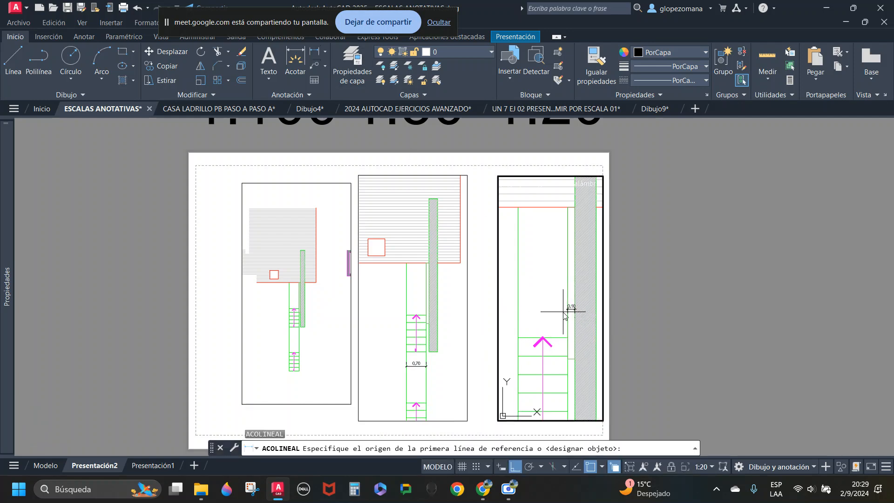
{"action": "left_click", "coordinate": [567, 317]}
{"action": "left_click", "coordinate": [515, 319]}
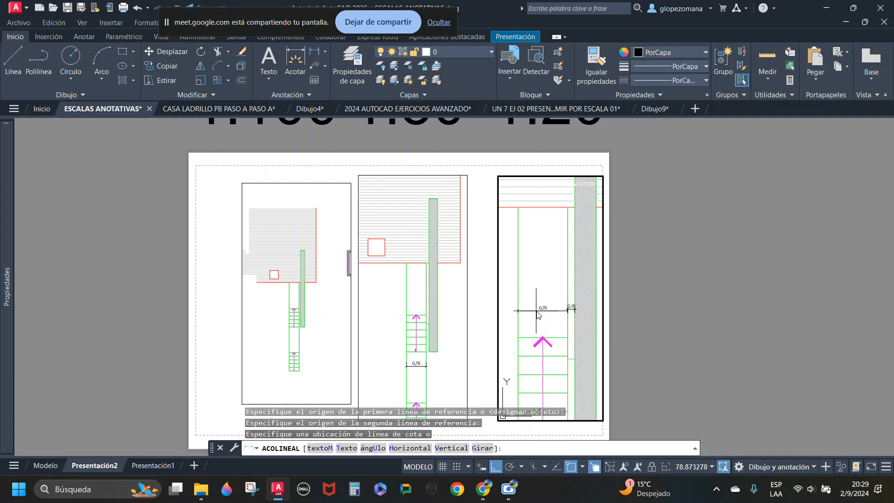
{"action": "scroll", "coordinate": [539, 310], "scroll_direction": "up", "scroll_amount": 4}
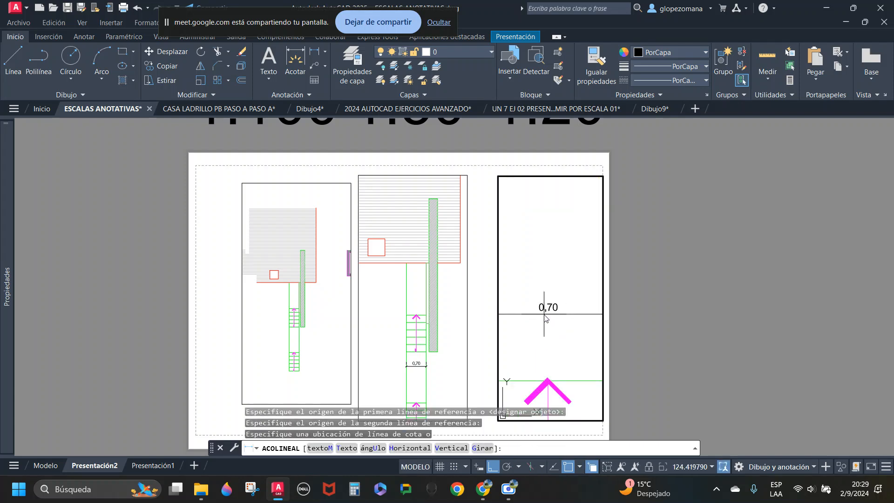
{"action": "left_click", "coordinate": [138, 8]}
Step: Return to paper space and lock the view of all three viewports by setting Vista bloqueada to Sí
{"action": "double_click", "coordinate": [664, 230]}
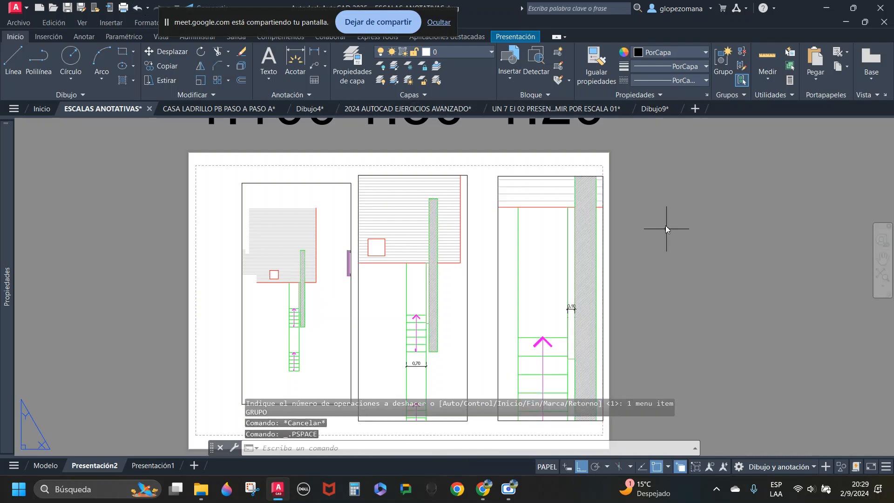
{"action": "left_click", "coordinate": [668, 165]}
{"action": "left_click", "coordinate": [151, 244]}
{"action": "mouse_move", "coordinate": [5, 277]}
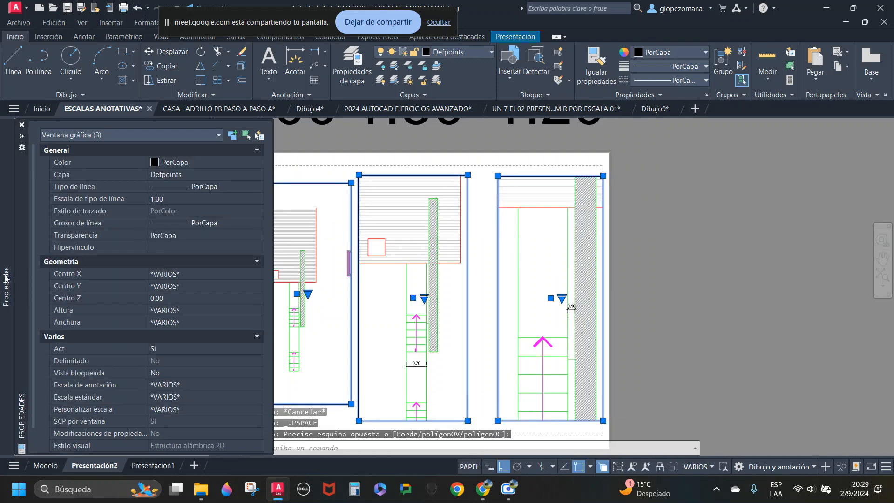
{"action": "left_click", "coordinate": [166, 374]}
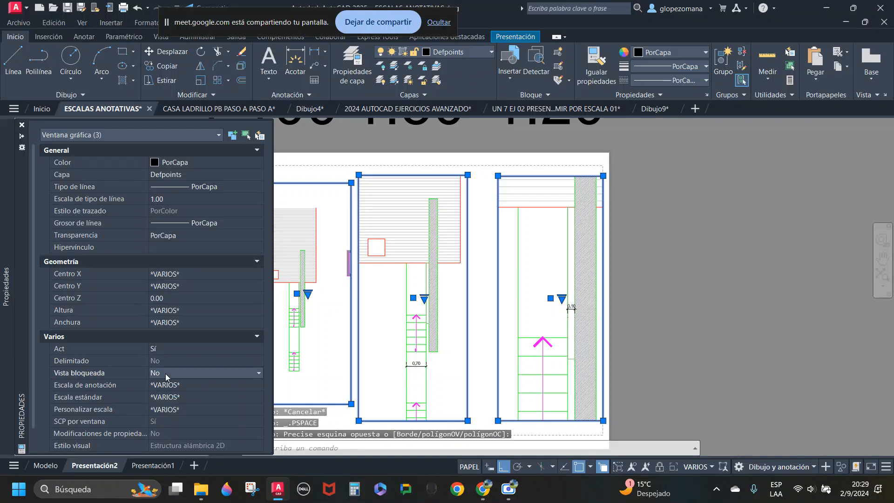
{"action": "left_click", "coordinate": [165, 373]}
{"action": "left_click", "coordinate": [165, 383]}
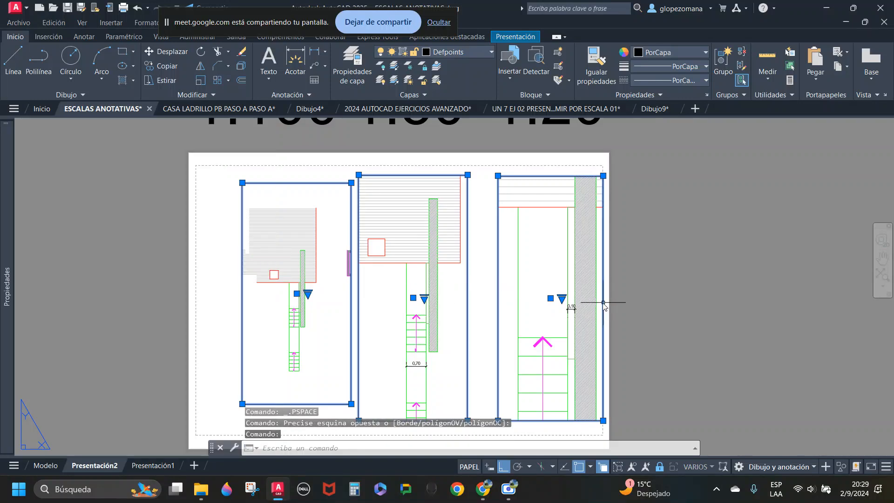
{"action": "key", "text": "Escape"}
Step: Add a linear dimension of the stair width in the 1:20 viewport, aligned with the existing 0,10 dimension
{"action": "scroll", "coordinate": [554, 304], "scroll_direction": "up", "scroll_amount": 8}
{"action": "double_click", "coordinate": [550, 304]}
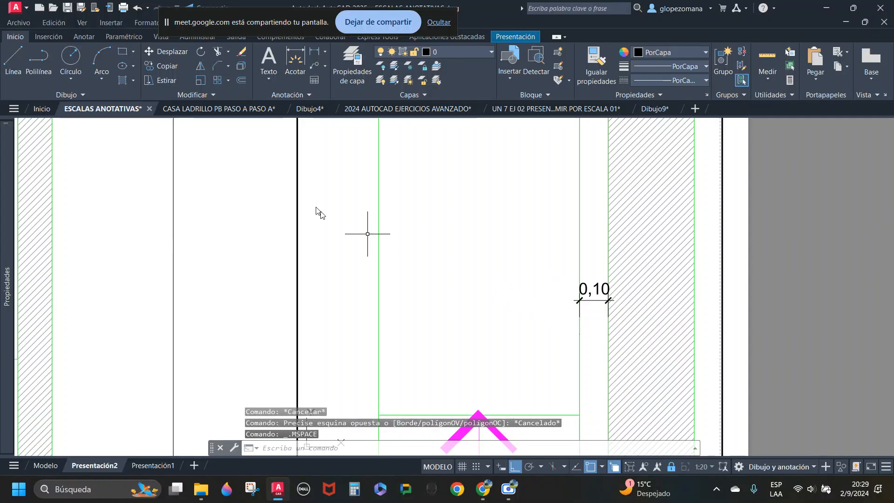
{"action": "left_click", "coordinate": [306, 51]}
{"action": "left_click", "coordinate": [580, 316]}
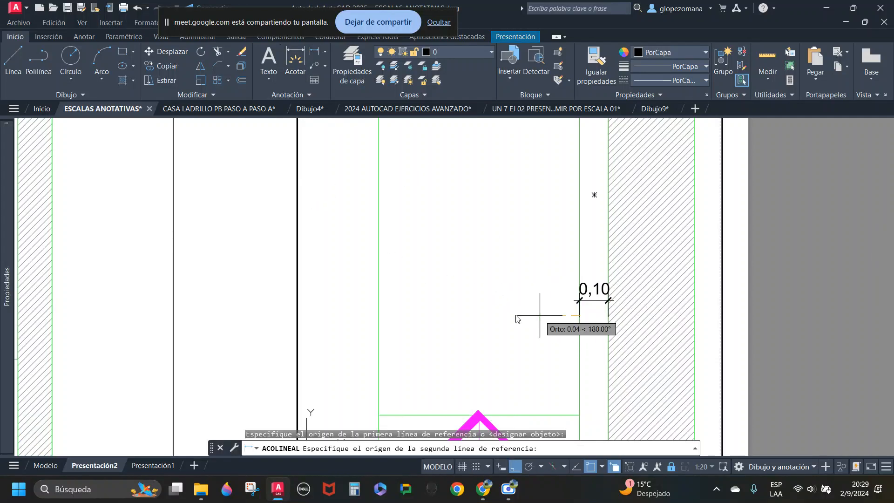
{"action": "left_click", "coordinate": [376, 315]}
{"action": "left_click", "coordinate": [572, 298]}
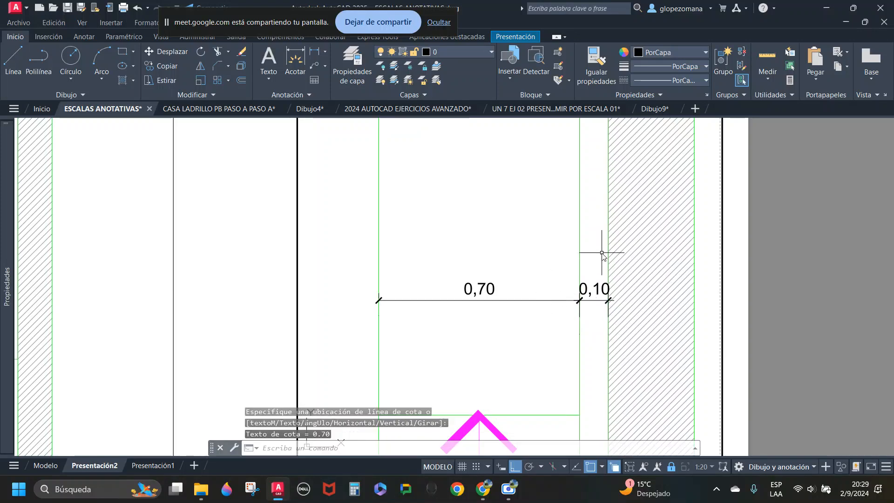
Step: Add a vertical linear dimension of the uppermost tread in the 1:20 viewport, just inside the stair's left edge
{"action": "scroll", "coordinate": [599, 250], "scroll_direction": "down", "scroll_amount": 6}
{"action": "scroll", "coordinate": [505, 260], "scroll_direction": "up", "scroll_amount": 2}
{"action": "key", "text": "Return"}
{"action": "left_click", "coordinate": [482, 265]}
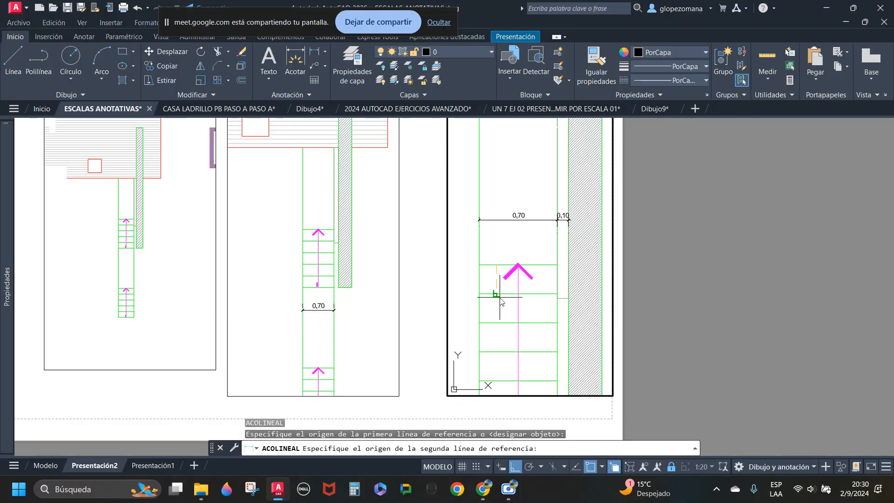
{"action": "left_click", "coordinate": [482, 294]}
{"action": "left_click", "coordinate": [497, 296]}
Step: Continue the vertical chain in the 1:20 viewport with linear dimensions of the second and third treads
{"action": "key", "text": "Return"}
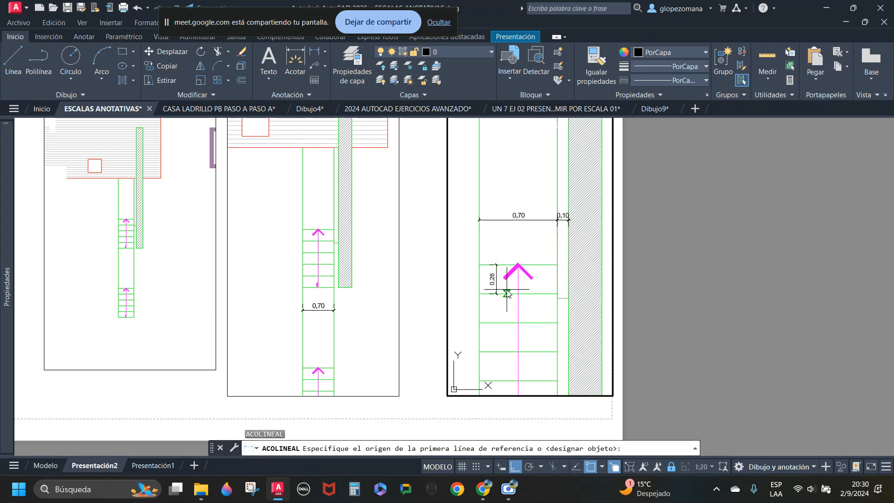
{"action": "left_click", "coordinate": [506, 295]}
{"action": "left_click", "coordinate": [506, 323]}
{"action": "left_click", "coordinate": [496, 309]}
{"action": "key", "text": "Return"}
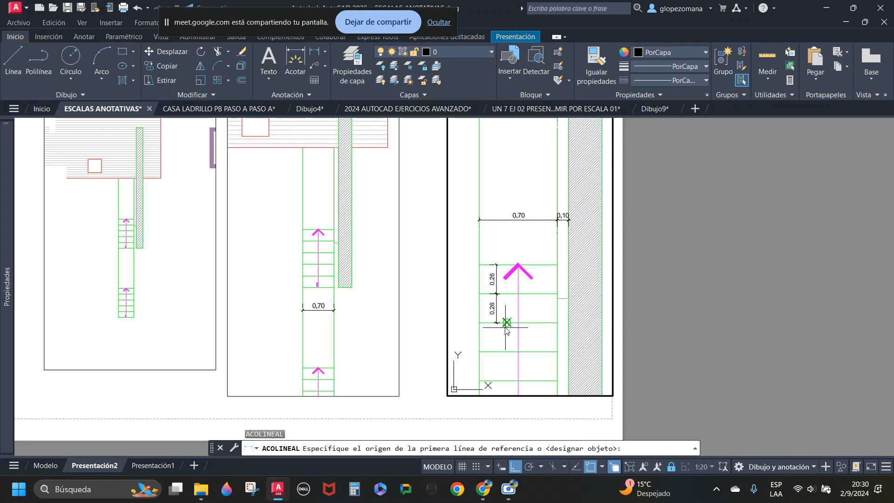
{"action": "left_click", "coordinate": [507, 323]}
{"action": "left_click", "coordinate": [507, 352]}
{"action": "left_click", "coordinate": [497, 338]}
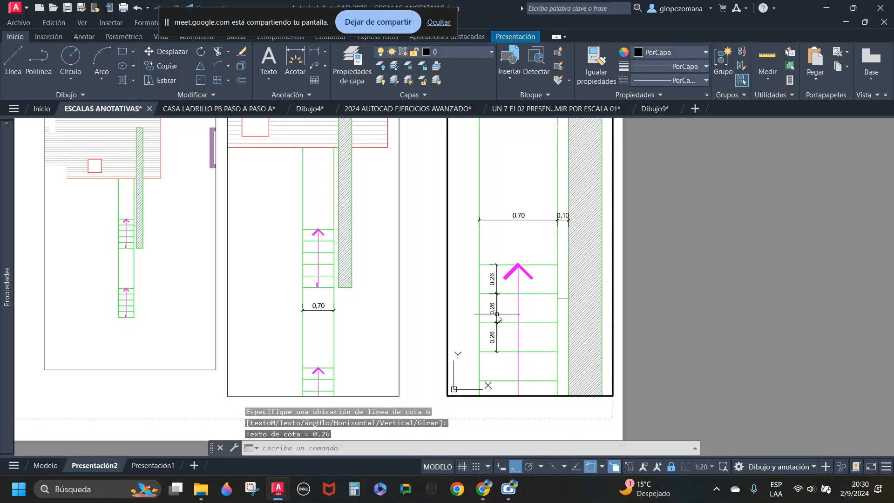
Step: Activate the 1:50 viewport and add a vertical linear dimension of the upper flight's first tread
{"action": "scroll", "coordinate": [449, 329], "scroll_direction": "down", "scroll_amount": 3}
{"action": "scroll", "coordinate": [426, 301], "scroll_direction": "up", "scroll_amount": 2}
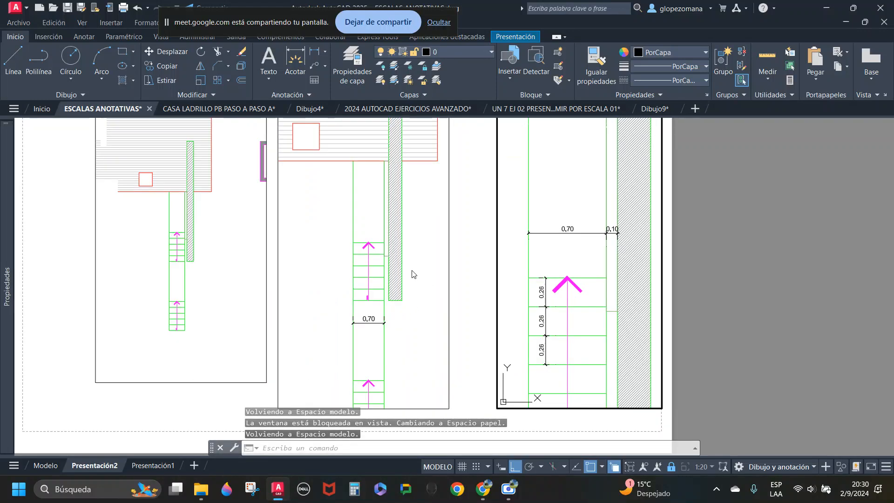
{"action": "scroll", "coordinate": [360, 254], "scroll_direction": "up", "scroll_amount": 2}
{"action": "left_click", "coordinate": [356, 245]}
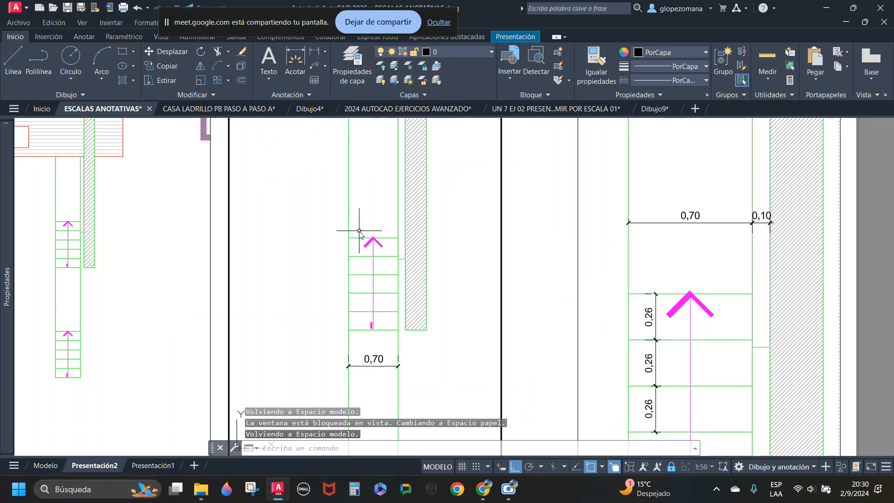
{"action": "left_click", "coordinate": [312, 56]}
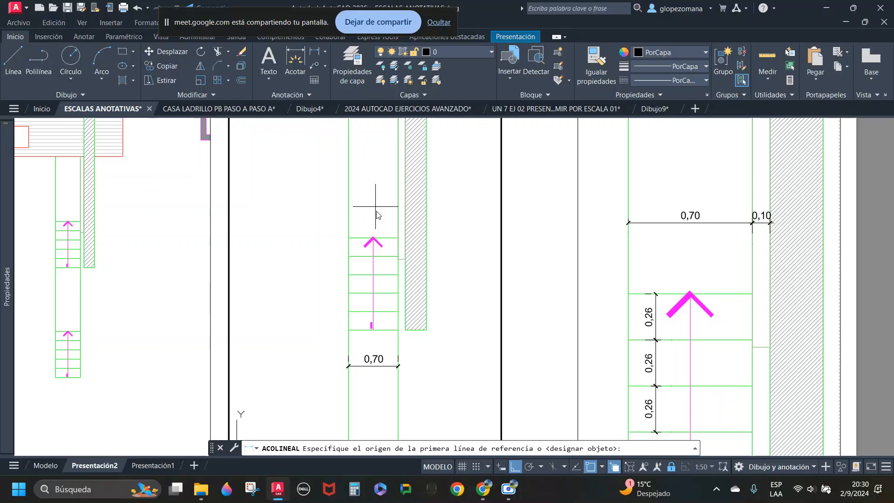
{"action": "left_click", "coordinate": [359, 239]}
{"action": "left_click", "coordinate": [357, 256]}
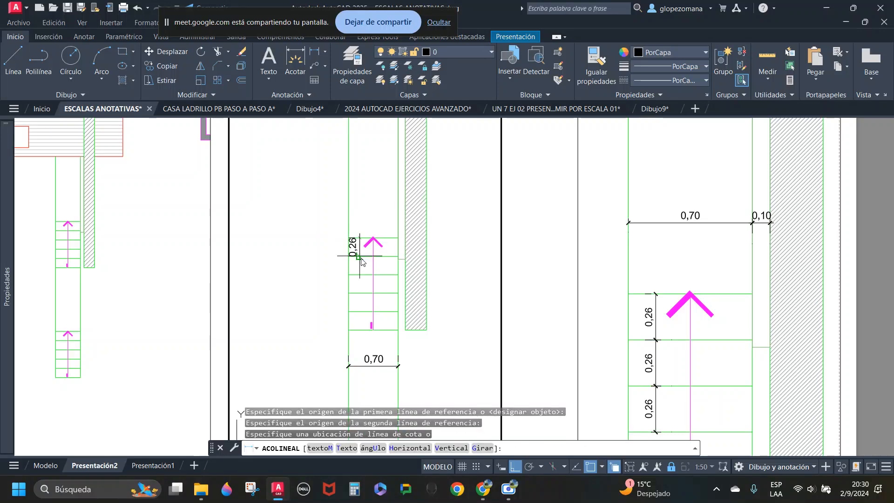
{"action": "left_click", "coordinate": [359, 256]}
Step: Dimension the upper flight's second tread in the 1:50 viewport, in line with the first tread's dimension
{"action": "key", "text": "Return"}
{"action": "scroll", "coordinate": [365, 259], "scroll_direction": "up", "scroll_amount": 3}
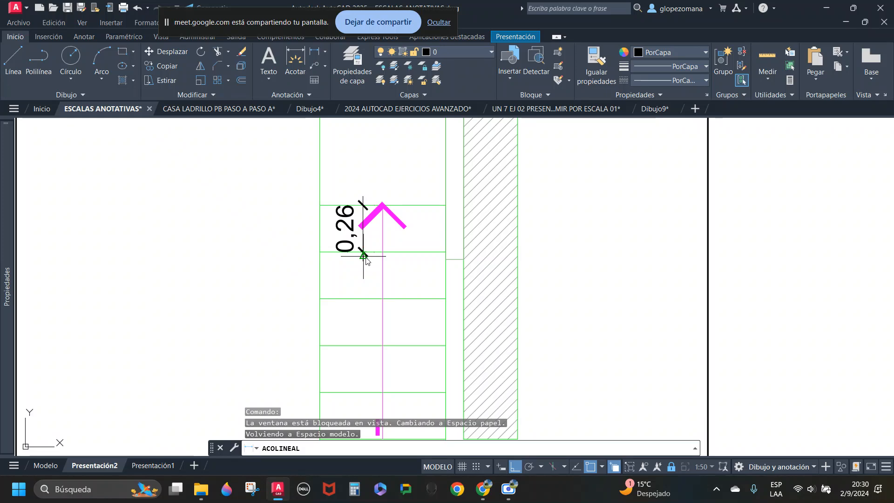
{"action": "left_click", "coordinate": [363, 256]}
{"action": "left_click", "coordinate": [363, 298]}
{"action": "left_click", "coordinate": [363, 241]}
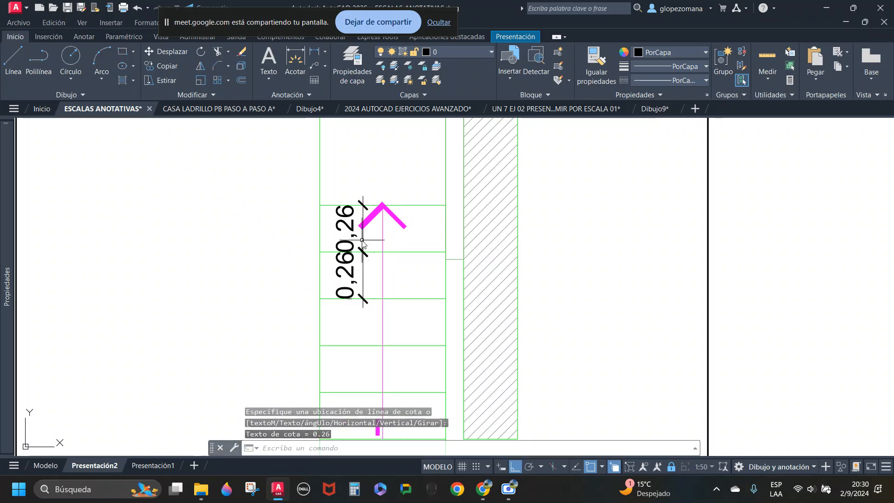
{"action": "scroll", "coordinate": [365, 244], "scroll_direction": "down", "scroll_amount": 3}
{"action": "scroll", "coordinate": [379, 260], "scroll_direction": "up", "scroll_amount": 3}
{"action": "key", "text": "Return"}
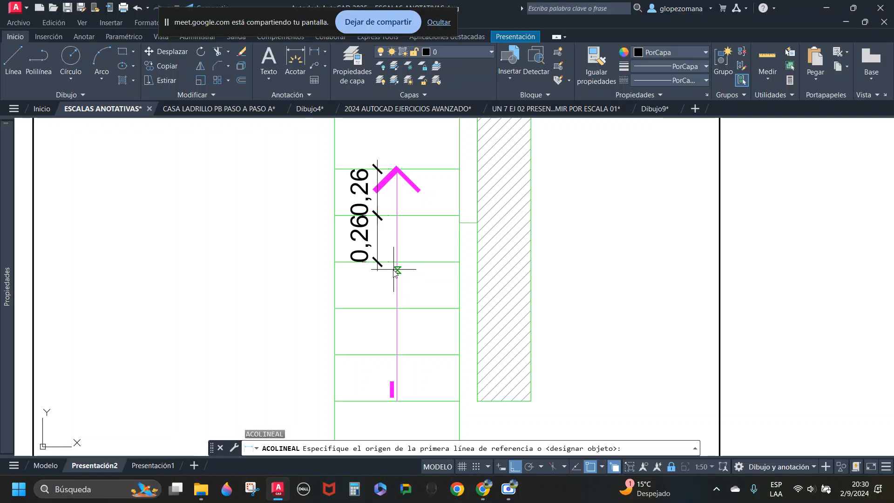
{"action": "key", "text": "Return"}
{"action": "key", "text": "Escape"}
Step: Activate the 1:100 viewport and add a vertical linear dimension of the upper flight's first tread
{"action": "scroll", "coordinate": [405, 270], "scroll_direction": "down", "scroll_amount": 5}
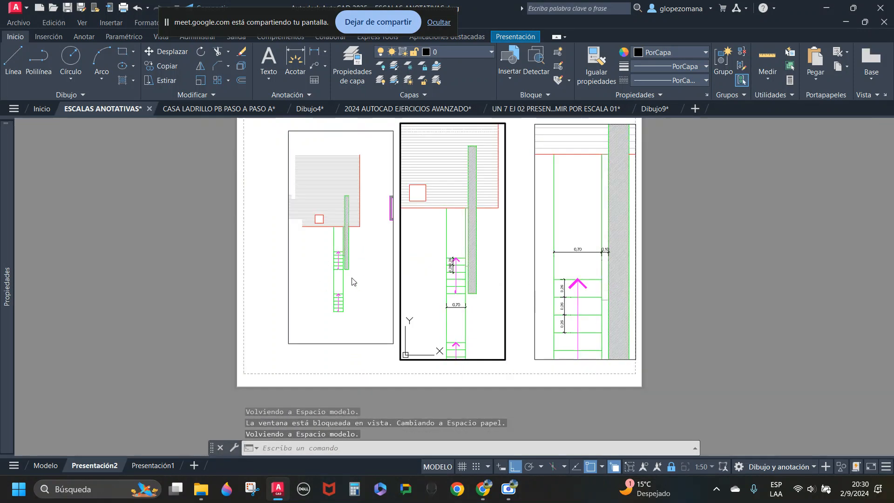
{"action": "scroll", "coordinate": [352, 282], "scroll_direction": "up", "scroll_amount": 5}
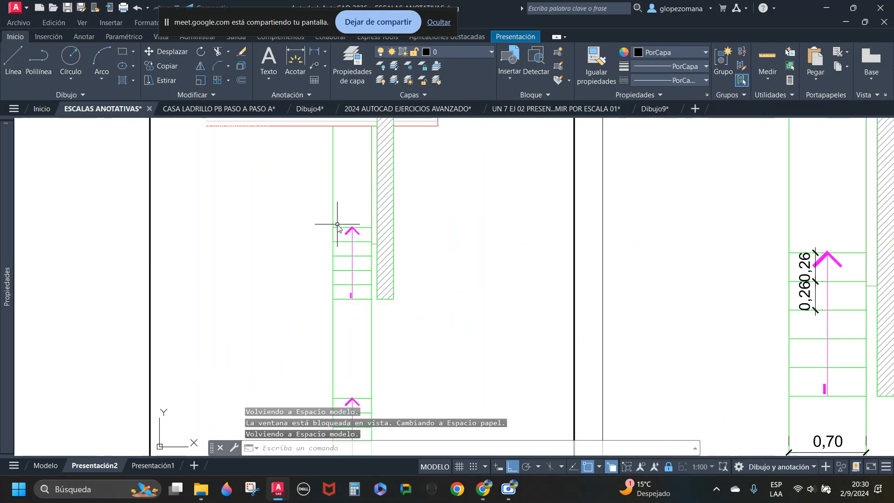
{"action": "scroll", "coordinate": [338, 224], "scroll_direction": "up", "scroll_amount": 2}
{"action": "left_click", "coordinate": [296, 61]}
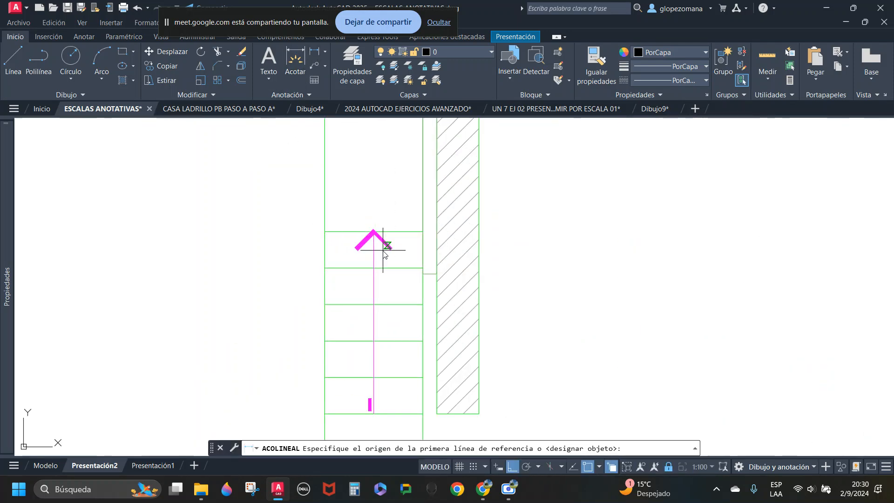
{"action": "left_click", "coordinate": [345, 232]}
{"action": "left_click", "coordinate": [345, 267]}
{"action": "left_click", "coordinate": [350, 279]}
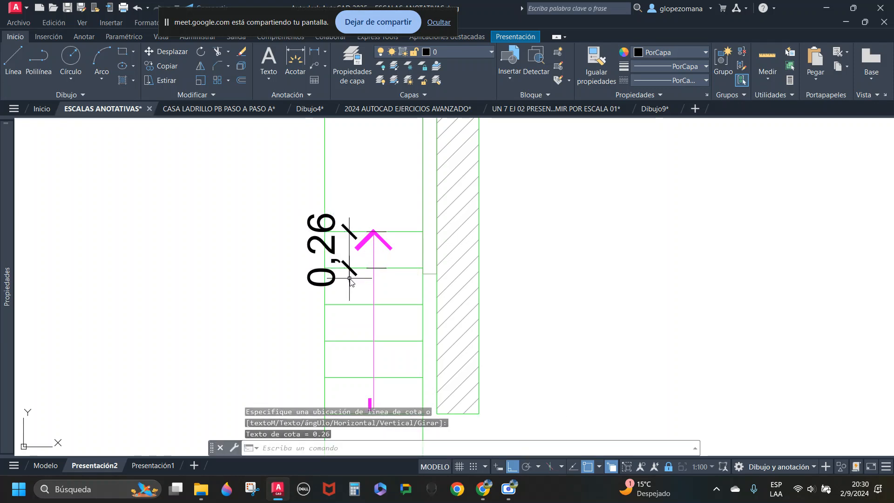
Step: Dimension the upper flight's second and third treads in the 1:100 viewport, below the first tread's dimension
{"action": "key", "text": "Return"}
{"action": "left_click", "coordinate": [349, 269]}
{"action": "left_click", "coordinate": [349, 304]}
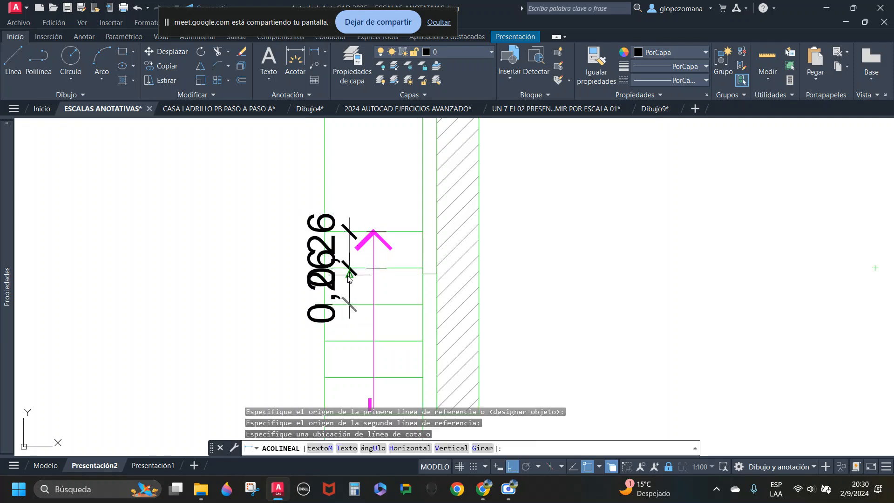
{"action": "left_click", "coordinate": [349, 279]}
{"action": "key", "text": "Return"}
{"action": "left_click", "coordinate": [358, 305]}
{"action": "left_click", "coordinate": [359, 341]}
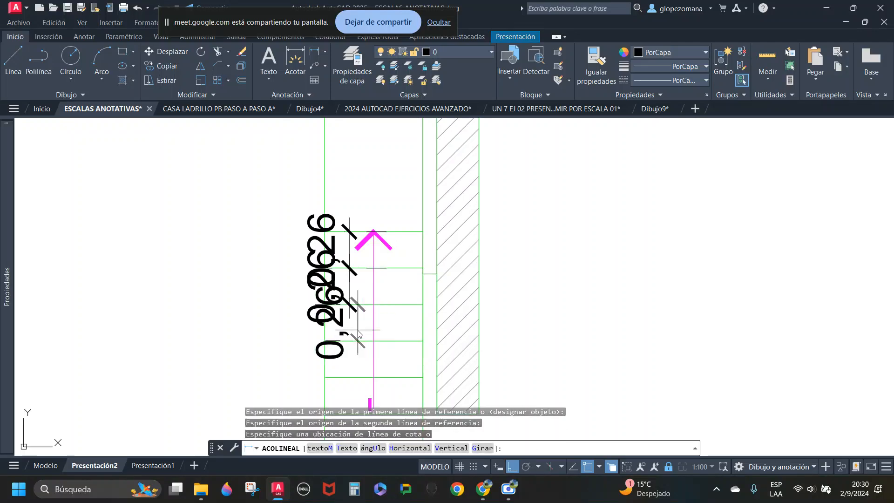
{"action": "left_click", "coordinate": [359, 333]}
{"action": "key", "text": "Return"}
{"action": "scroll", "coordinate": [436, 264], "scroll_direction": "down", "scroll_amount": 3}
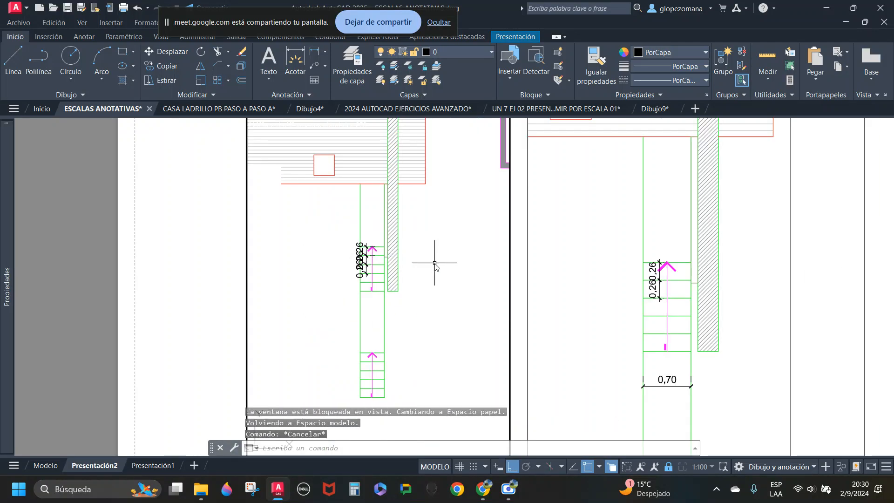
{"action": "scroll", "coordinate": [434, 264], "scroll_direction": "down", "scroll_amount": 3}
{"action": "scroll", "coordinate": [373, 290], "scroll_direction": "up", "scroll_amount": 1}
{"action": "scroll", "coordinate": [554, 311], "scroll_direction": "up", "scroll_amount": 2}
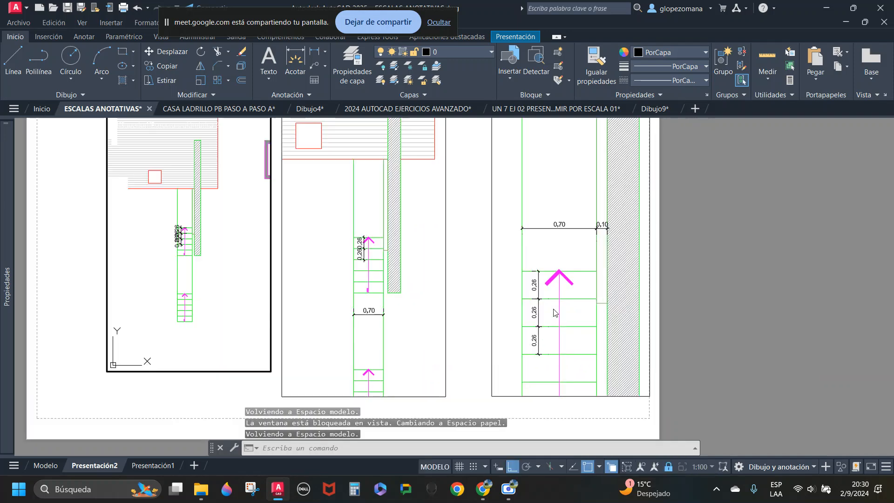
{"action": "key", "text": "Escape"}
Step: Delete the two tread dimensions of the upper flight in the 1:50 viewport
{"action": "left_click", "coordinate": [426, 265]}
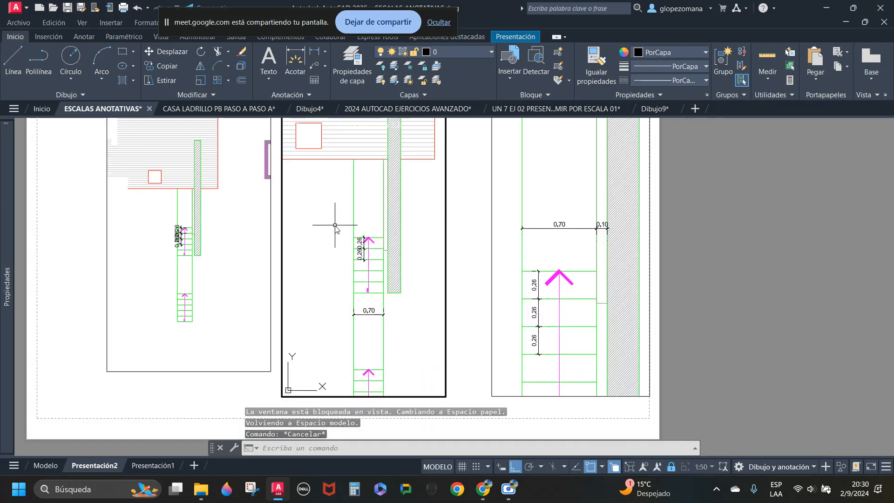
{"action": "left_click", "coordinate": [338, 225]}
{"action": "left_click", "coordinate": [374, 282]}
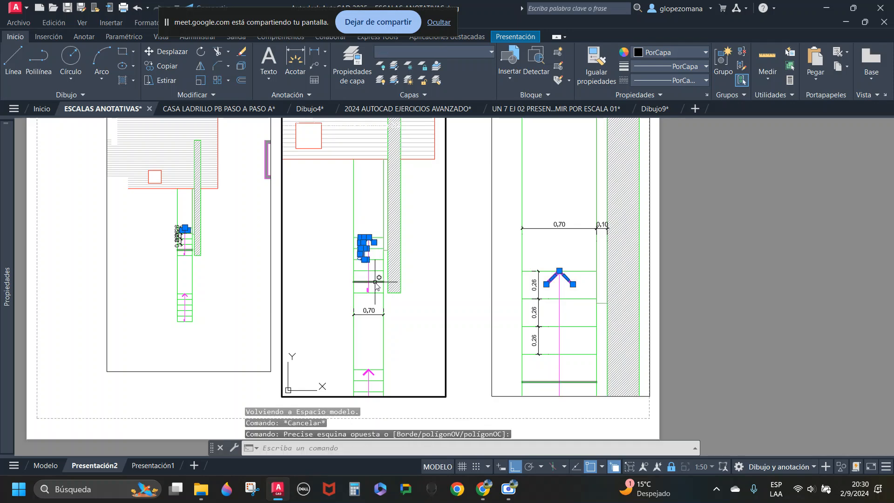
{"action": "scroll", "coordinate": [348, 236], "scroll_direction": "up", "scroll_amount": 4}
{"action": "left_click", "coordinate": [343, 220]}
{"action": "left_click", "coordinate": [396, 316]}
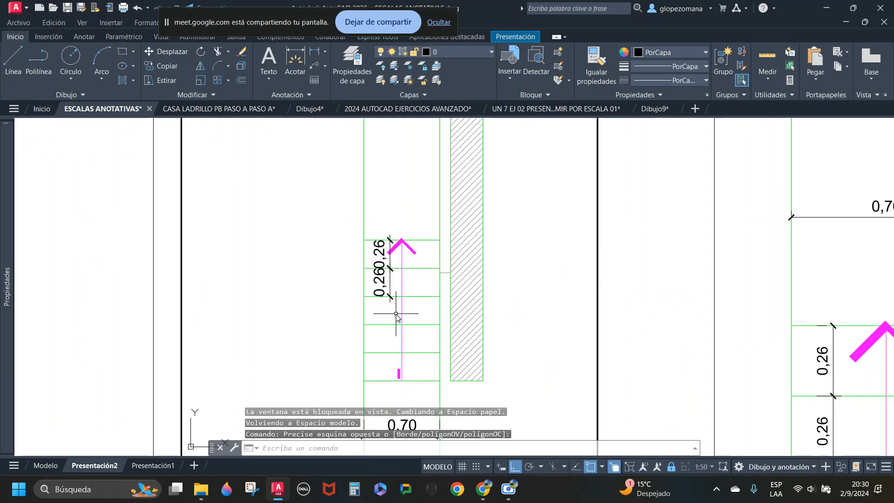
{"action": "left_click", "coordinate": [395, 287]}
{"action": "key", "text": "Delete"}
Step: Erase the three overlapping tread dimensions in the 1:100 viewport
{"action": "scroll", "coordinate": [400, 260], "scroll_direction": "down", "scroll_amount": 4}
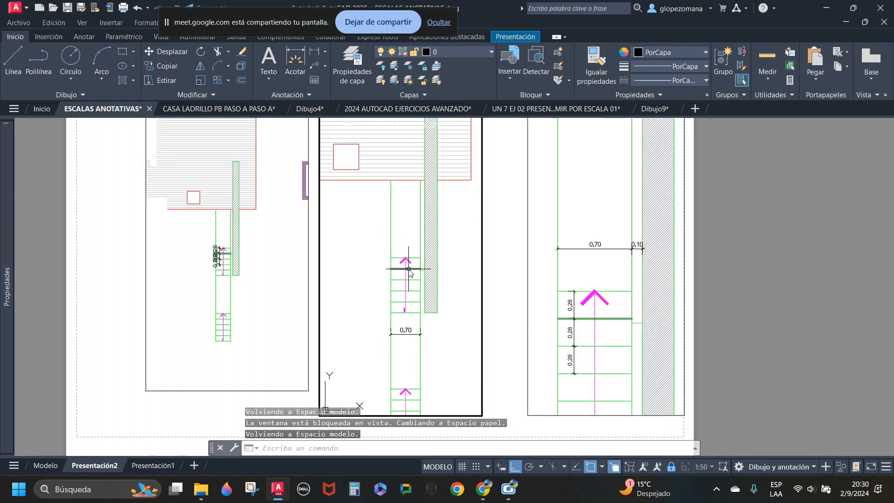
{"action": "left_click", "coordinate": [211, 250]}
{"action": "scroll", "coordinate": [208, 246], "scroll_direction": "up", "scroll_amount": 5}
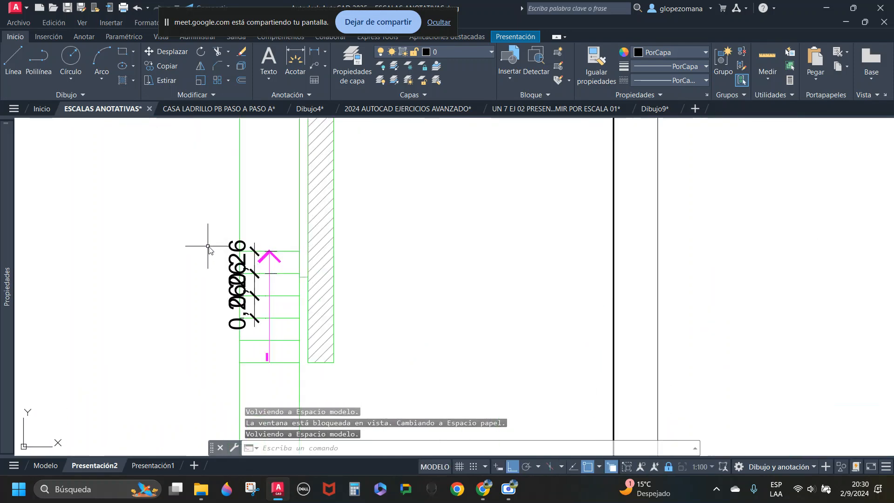
{"action": "left_click", "coordinate": [227, 231]}
{"action": "left_click", "coordinate": [215, 331]}
{"action": "type", "text": "e"}
{"action": "key", "text": "Return"}
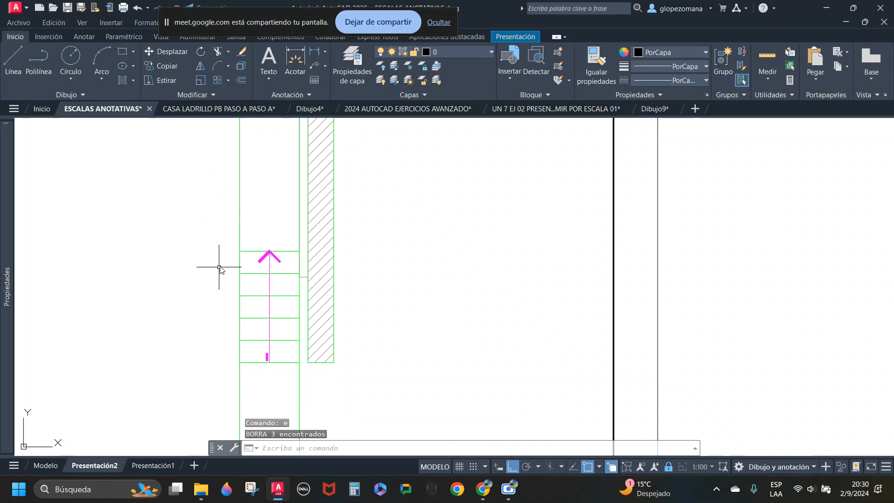
Step: Activate the 1:50 viewport and add a vertical dimension from the red floor edge to the start of the upper stair flight
{"action": "scroll", "coordinate": [395, 275], "scroll_direction": "down", "scroll_amount": 6}
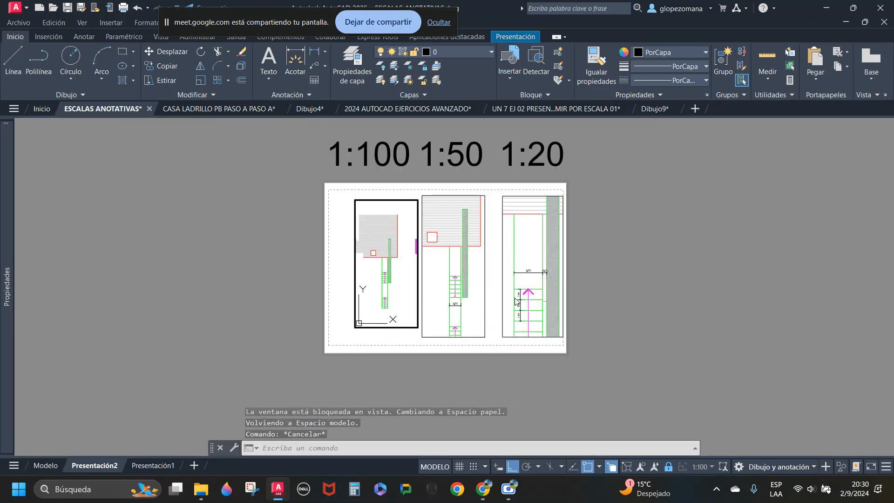
{"action": "scroll", "coordinate": [504, 267], "scroll_direction": "up", "scroll_amount": 2}
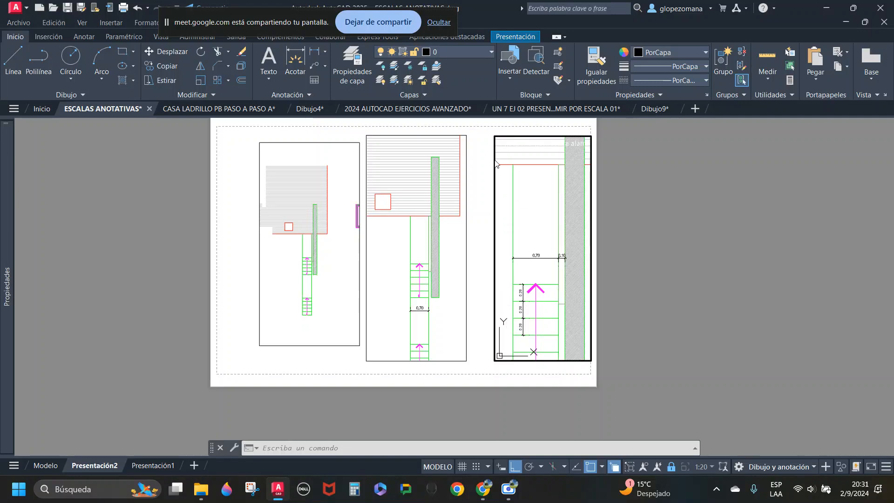
{"action": "left_click", "coordinate": [389, 255]}
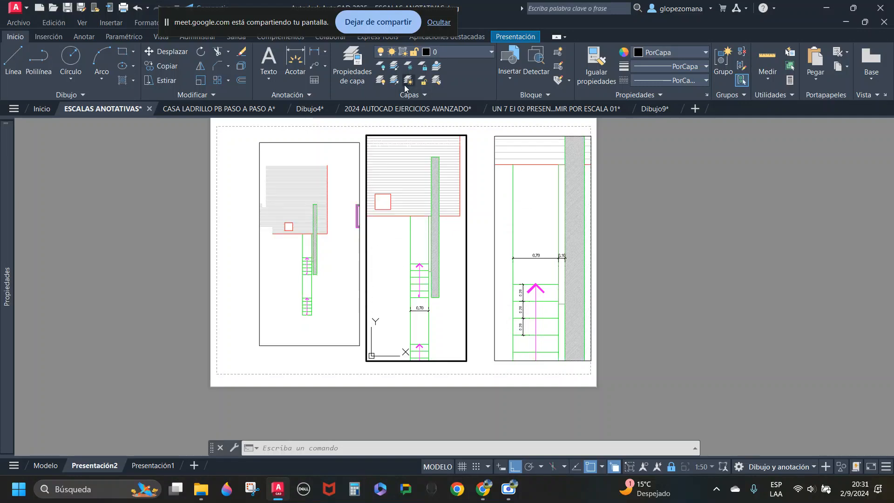
{"action": "left_click", "coordinate": [298, 58]}
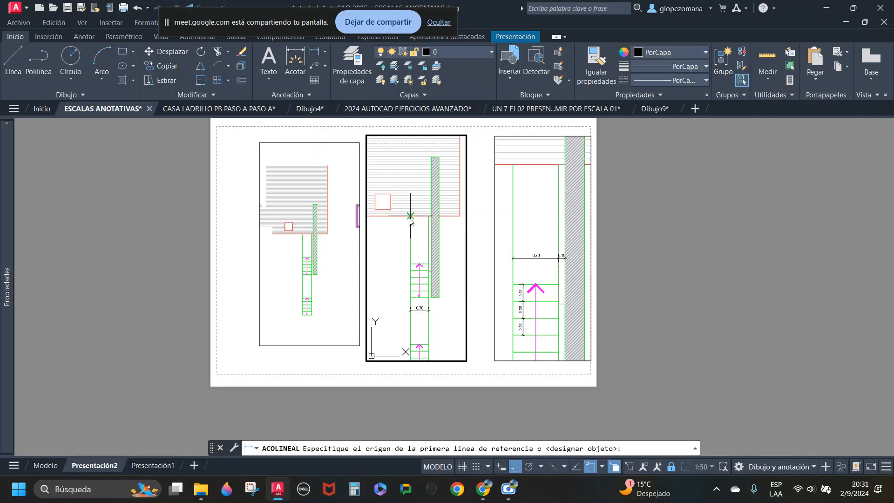
{"action": "left_click", "coordinate": [411, 216]}
{"action": "left_click", "coordinate": [410, 264]}
{"action": "left_click", "coordinate": [399, 251]}
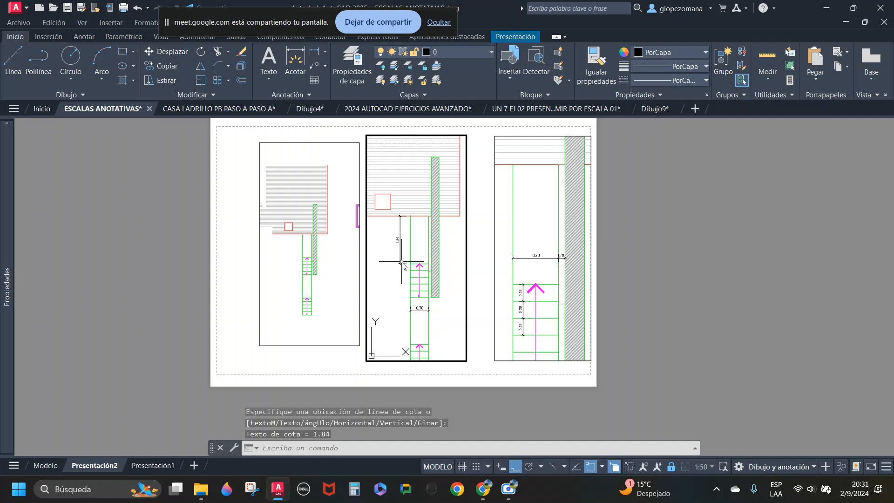
Step: Dimension the upper flight's length and the landing between both flights in the 1:50 viewport, aligned with the previous vertical dimension
{"action": "key", "text": "Return"}
{"action": "left_click", "coordinate": [410, 263]}
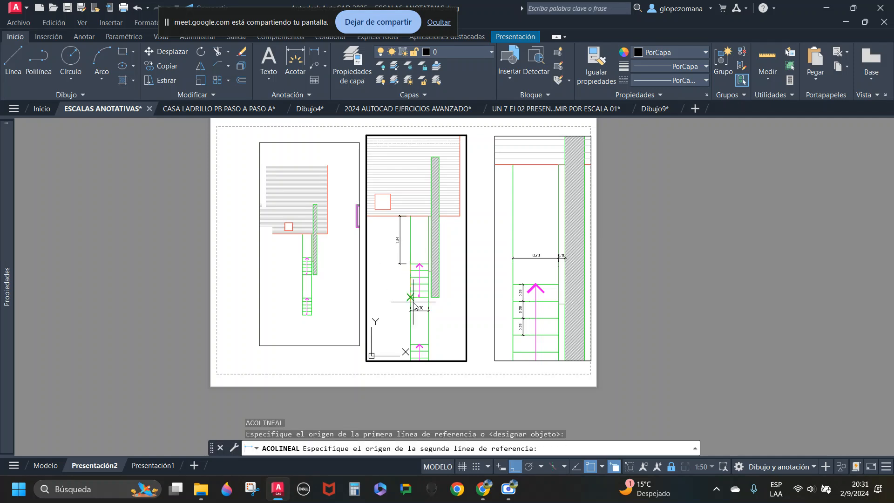
{"action": "left_click", "coordinate": [411, 300]}
{"action": "left_click", "coordinate": [399, 251]}
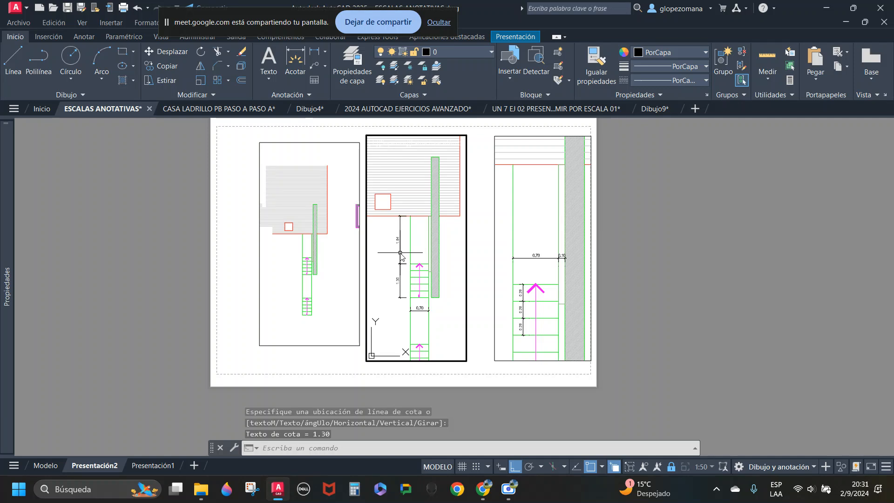
{"action": "key", "text": "Return"}
{"action": "left_click", "coordinate": [410, 309]}
{"action": "left_click", "coordinate": [410, 345]}
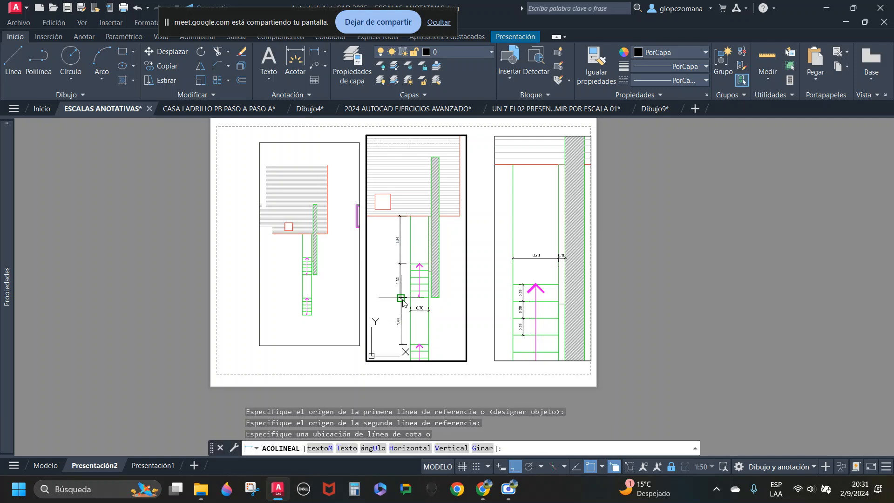
{"action": "left_click", "coordinate": [401, 290]}
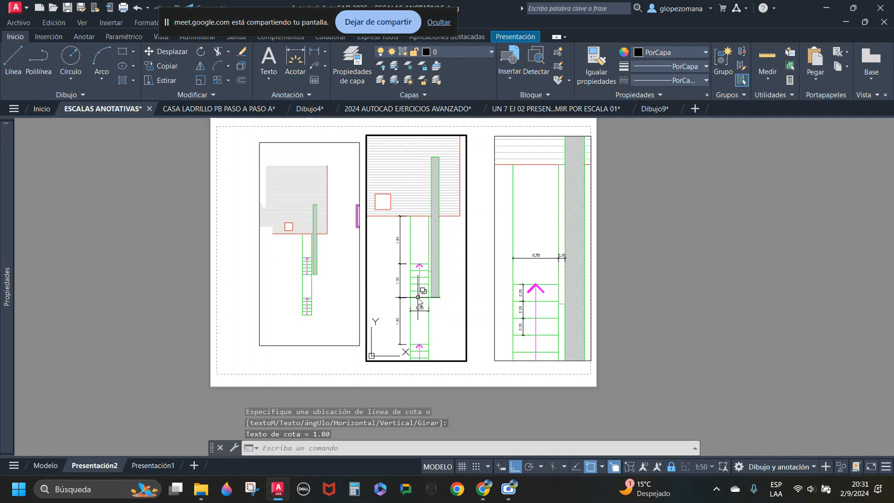
Step: Activate the 1:100 viewport and add one overall vertical dimension from the red floor edge to the lower end of the staircase
{"action": "left_click", "coordinate": [287, 287]}
{"action": "scroll", "coordinate": [299, 254], "scroll_direction": "up", "scroll_amount": 4}
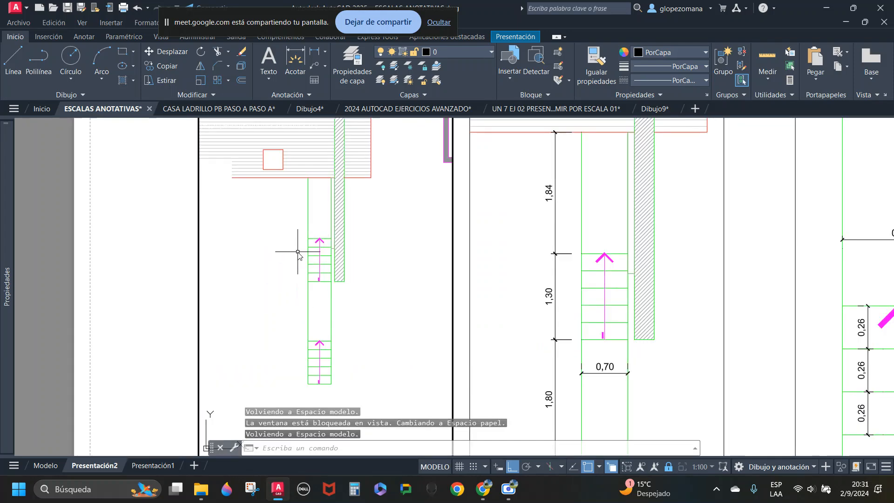
{"action": "scroll", "coordinate": [306, 250], "scroll_direction": "down", "scroll_amount": 4}
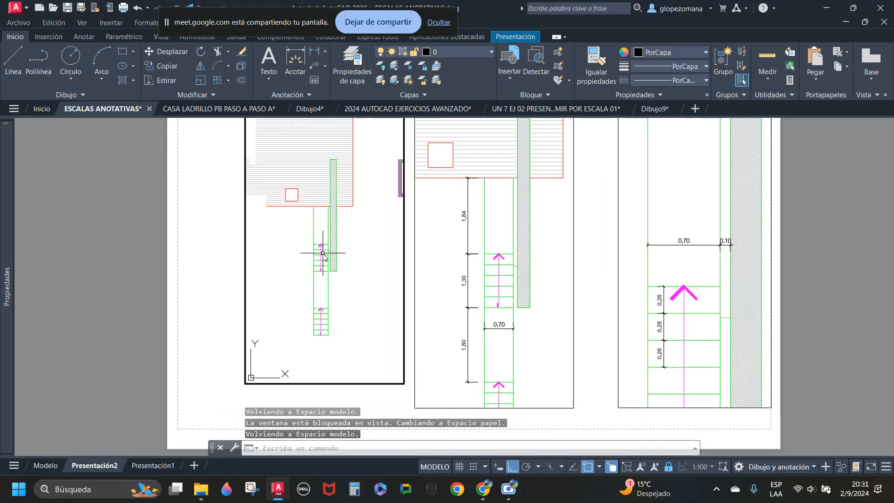
{"action": "left_click", "coordinate": [303, 233]}
{"action": "key", "text": "Escape"}
{"action": "left_click", "coordinate": [314, 52]}
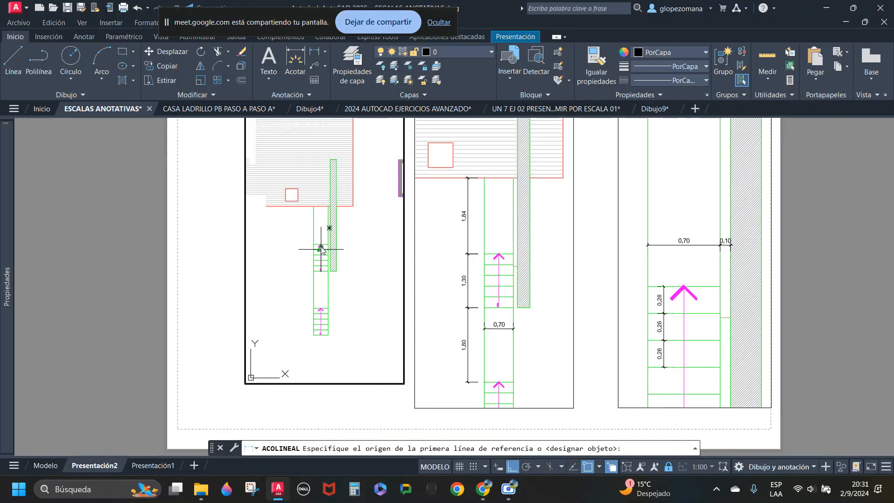
{"action": "left_click", "coordinate": [314, 206]}
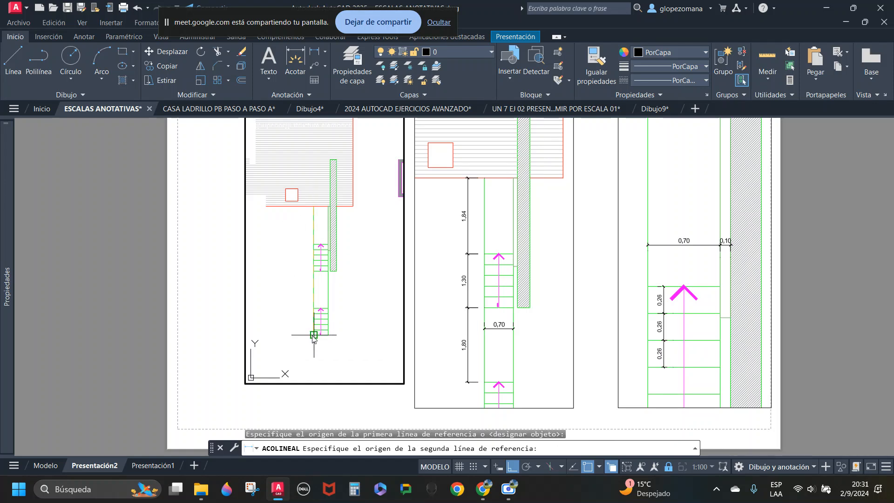
{"action": "left_click", "coordinate": [313, 334]}
{"action": "left_click", "coordinate": [306, 338]}
{"action": "key", "text": "Escape"}
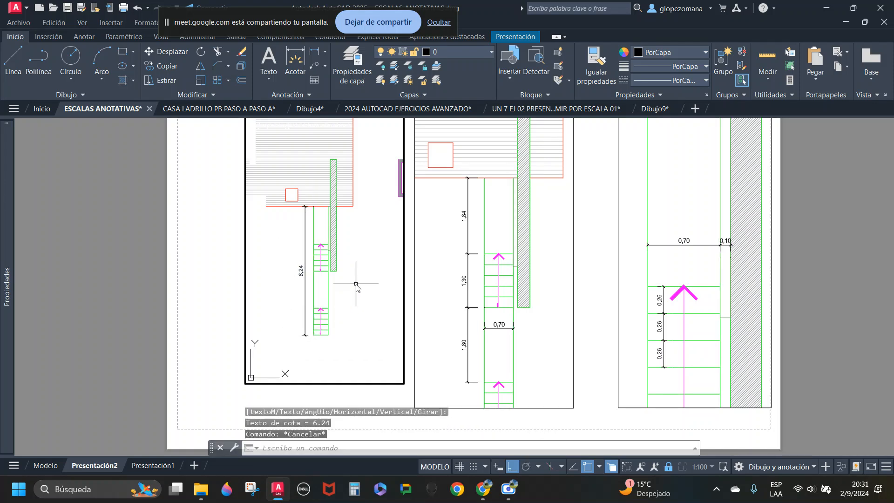
Step: Leave the active viewport and return to paper space with all three viewports in view
{"action": "scroll", "coordinate": [356, 285], "scroll_direction": "down", "scroll_amount": 2}
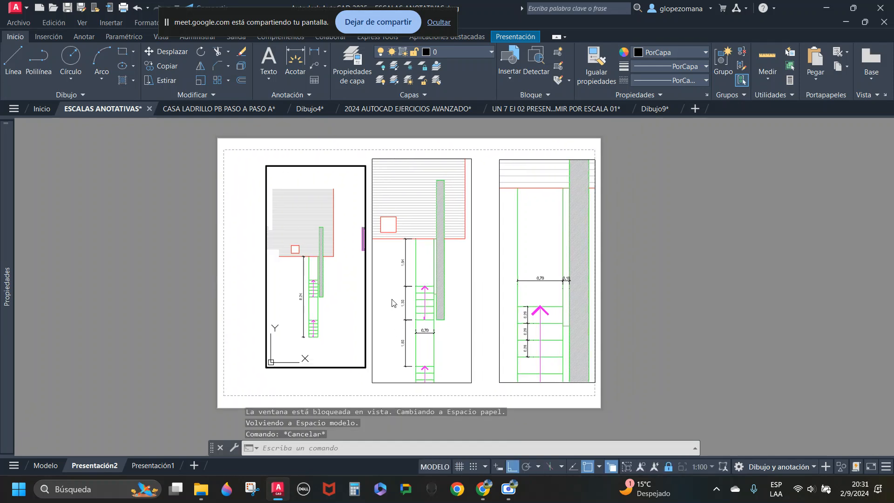
{"action": "left_click", "coordinate": [392, 303]}
{"action": "double_click", "coordinate": [229, 259]}
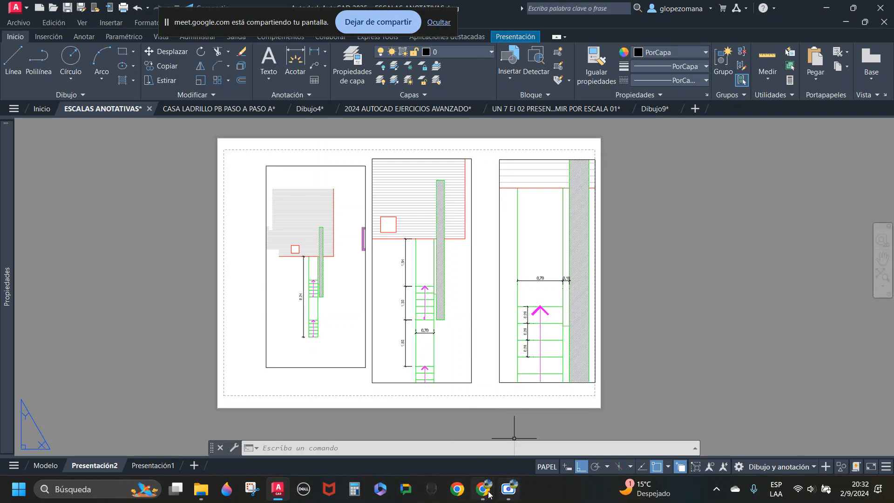
Step: Switch to the Google Meet call in Chrome
{"action": "mouse_move", "coordinate": [486, 496]}
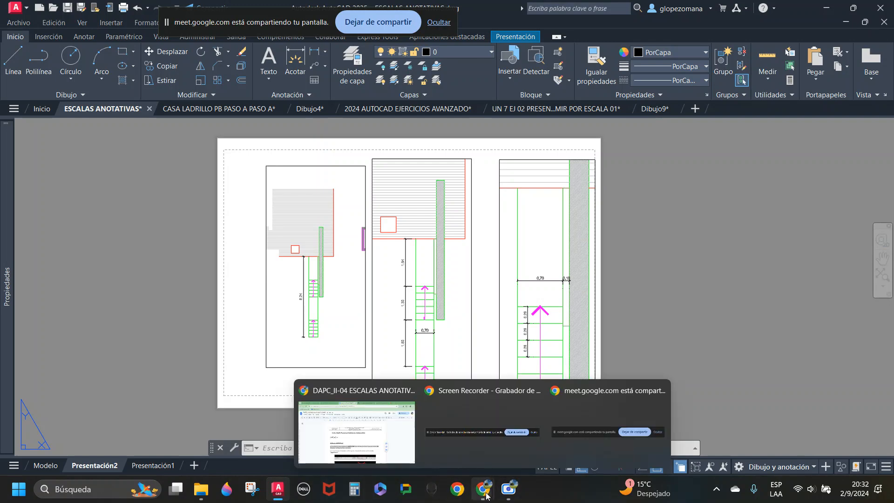
{"action": "left_click", "coordinate": [394, 432]}
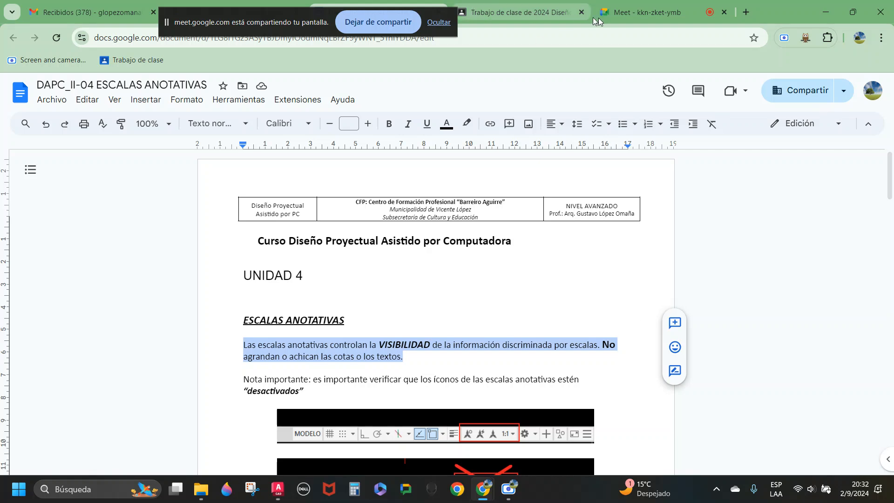
{"action": "left_click", "coordinate": [666, 14]}
{"action": "mouse_move", "coordinate": [484, 489]}
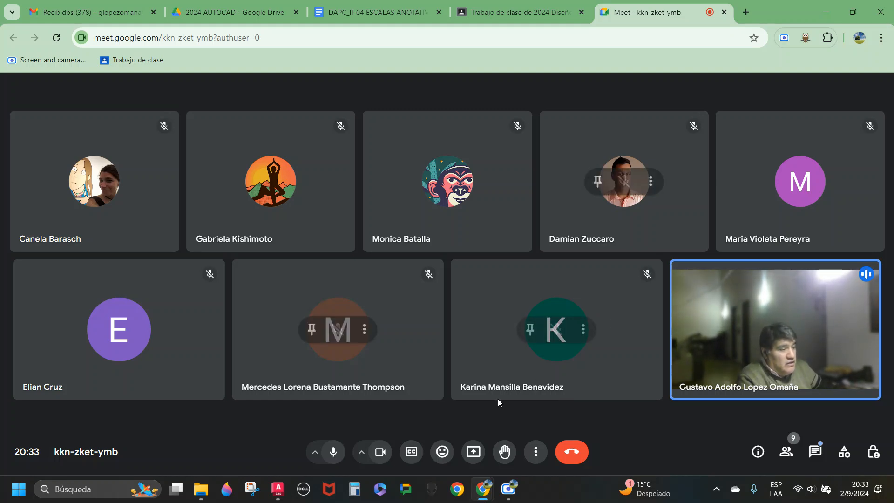
Step: Switch to the AutoCAD drawing CASA LADRILLO PB PASO A PASO A and open its model space
{"action": "mouse_move", "coordinate": [279, 490]}
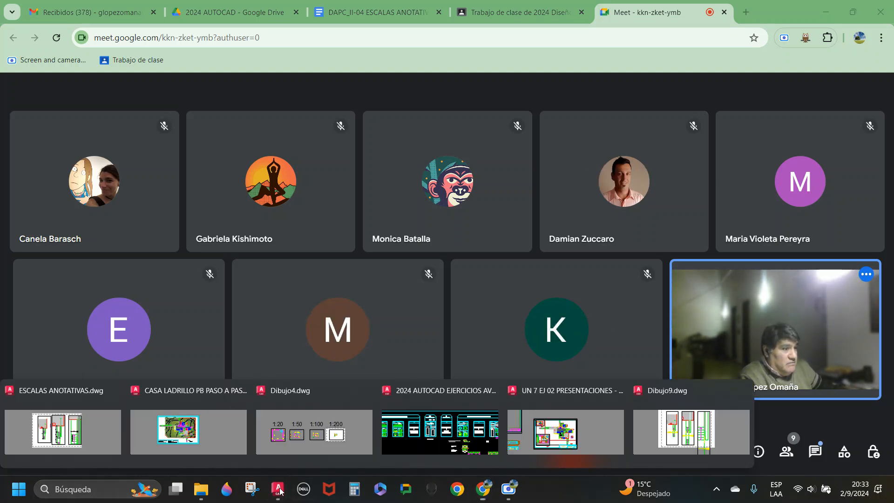
{"action": "mouse_move", "coordinate": [286, 468]}
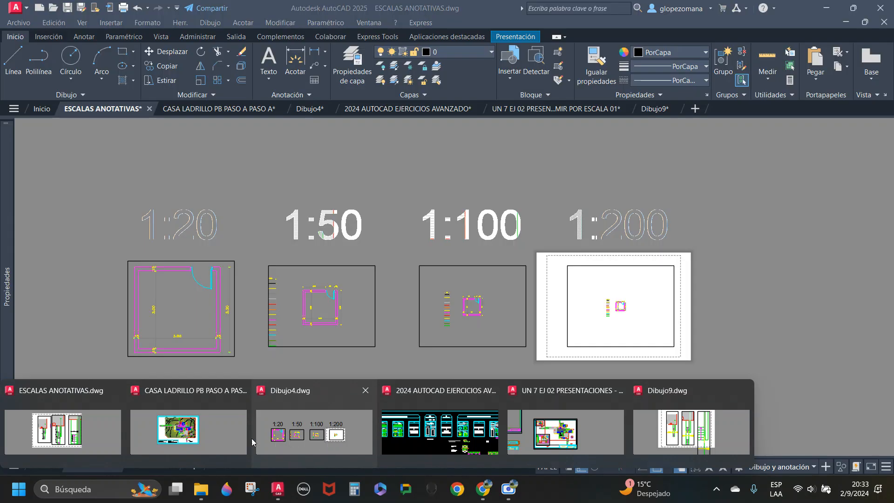
{"action": "left_click", "coordinate": [216, 434]}
{"action": "left_click", "coordinate": [41, 465]}
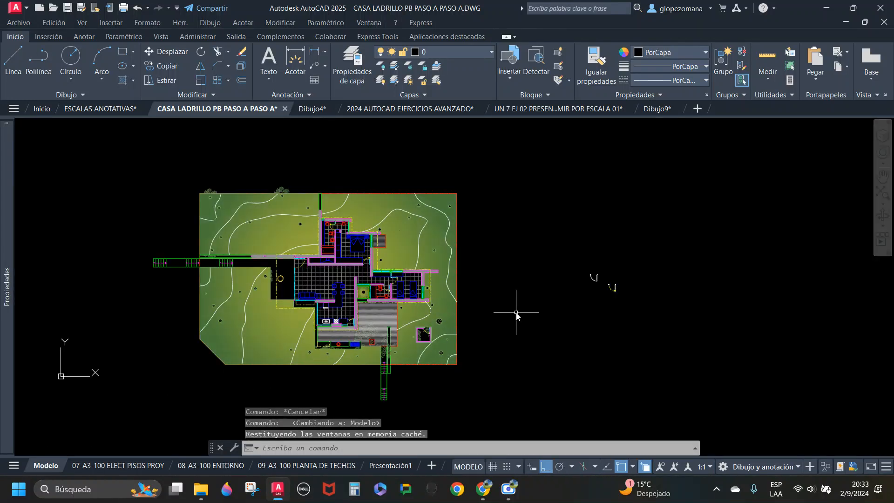
Step: Turn on the display of annotative objects for all scales over the house plans and turn it off again
{"action": "scroll", "coordinate": [517, 311], "scroll_direction": "down", "scroll_amount": 2}
{"action": "middle_click_drag", "start_coordinate": [519, 310], "coordinate": [545, 342]}
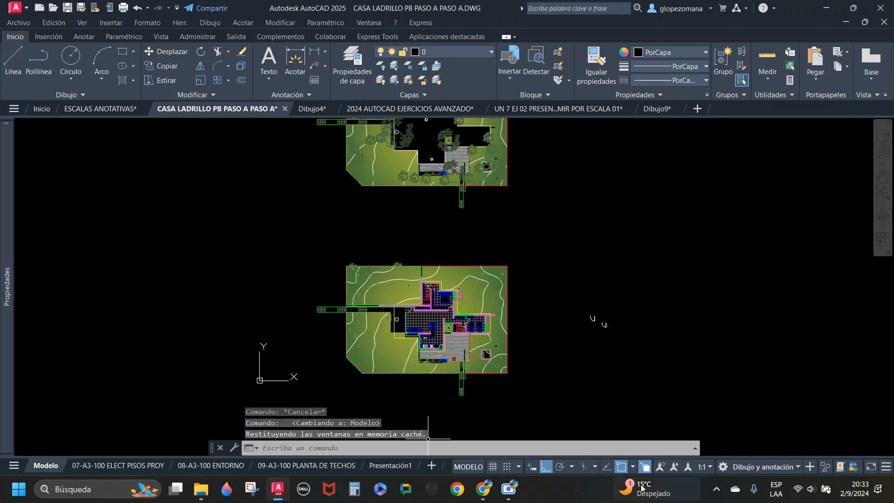
{"action": "left_click", "coordinate": [660, 467]}
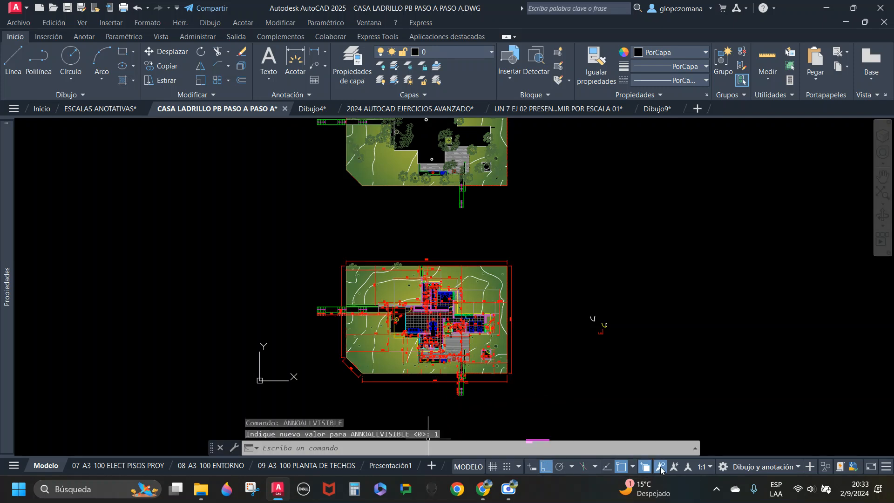
{"action": "left_click", "coordinate": [661, 467]}
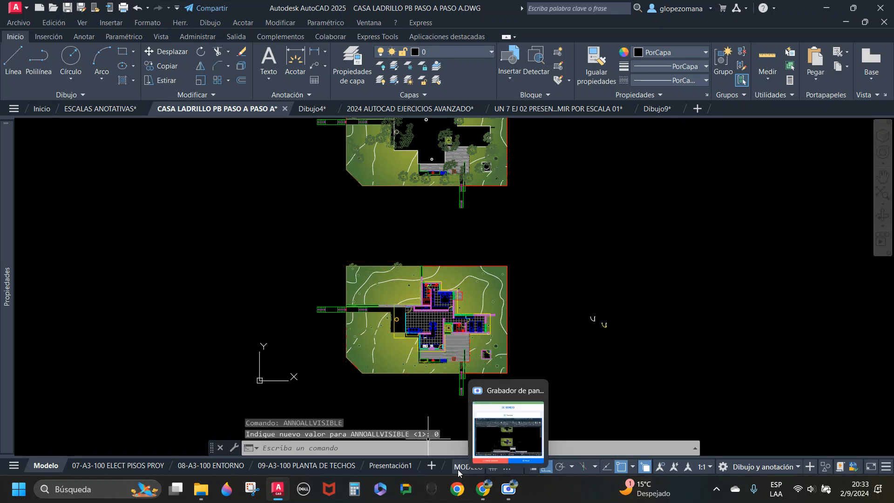
Step: Switch to the Google Meet call in Chrome and start presenting the entire screen
{"action": "left_click", "coordinate": [458, 490]}
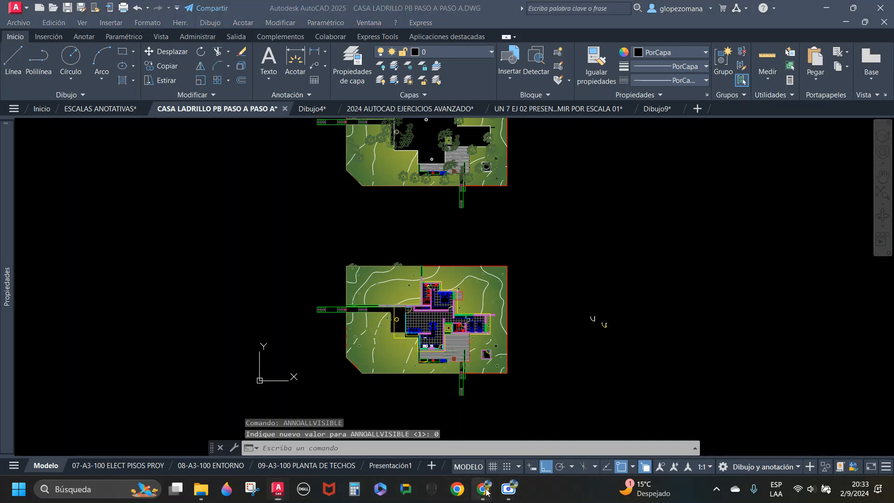
{"action": "left_click", "coordinate": [432, 443]}
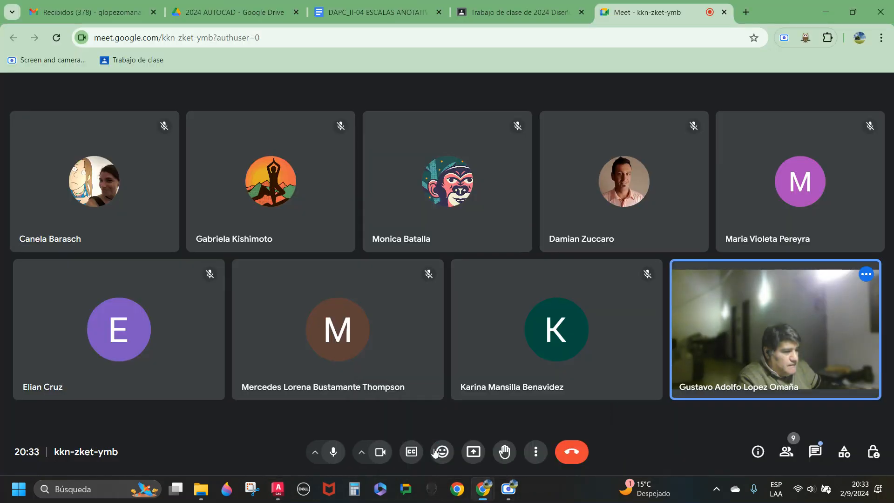
{"action": "left_click", "coordinate": [474, 452]}
{"action": "left_click", "coordinate": [558, 106]}
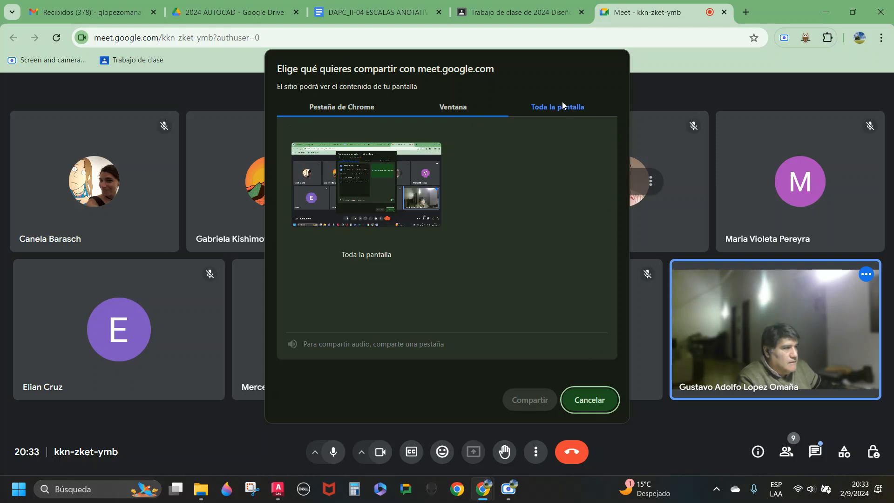
{"action": "left_click", "coordinate": [371, 179]}
{"action": "left_click", "coordinate": [524, 401]}
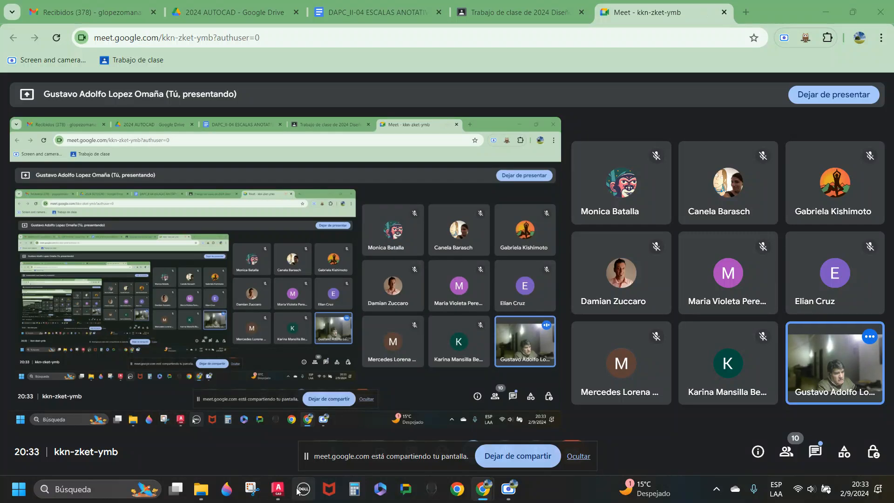
Step: Return to the CASA LADRILLO PB PASO A PASO A drawing in AutoCAD and open the layout 07-A3-100 ELECT PISOS PROY
{"action": "mouse_move", "coordinate": [278, 489]}
{"action": "left_click", "coordinate": [191, 438]}
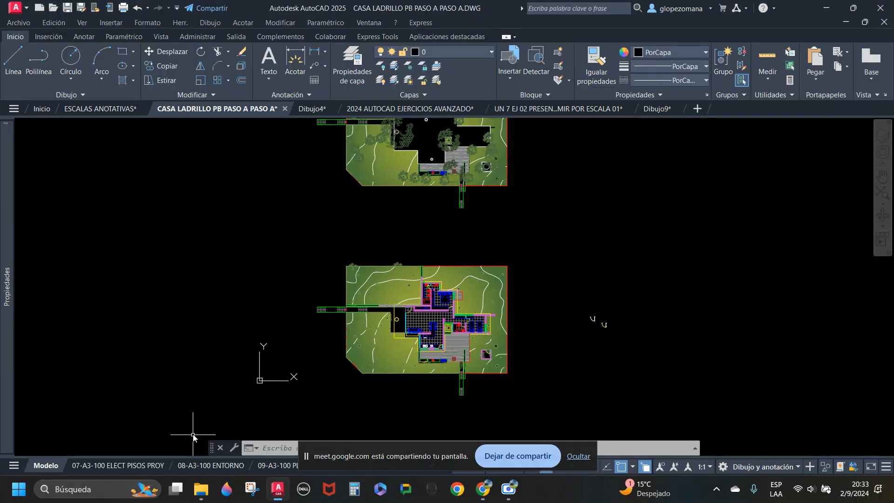
{"action": "scroll", "coordinate": [419, 361], "scroll_direction": "up", "scroll_amount": 3}
{"action": "middle_click_drag", "start_coordinate": [419, 361], "coordinate": [378, 309]}
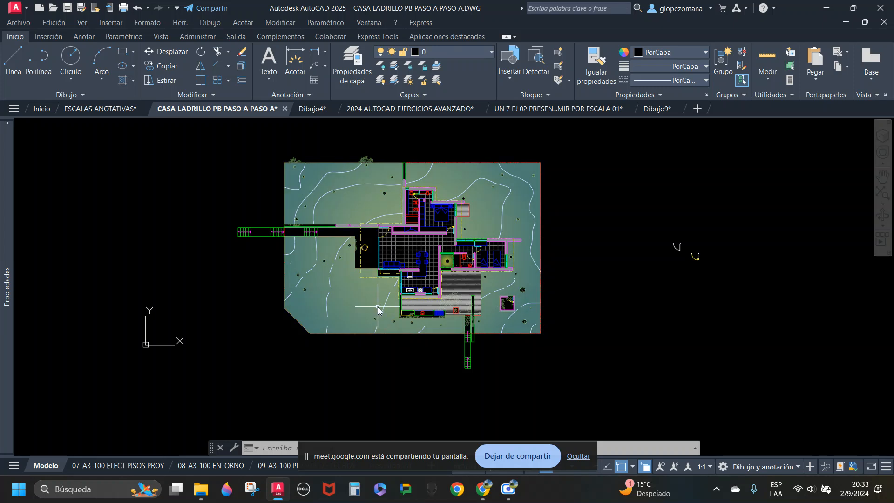
{"action": "middle_click_drag", "start_coordinate": [529, 282], "coordinate": [478, 306]}
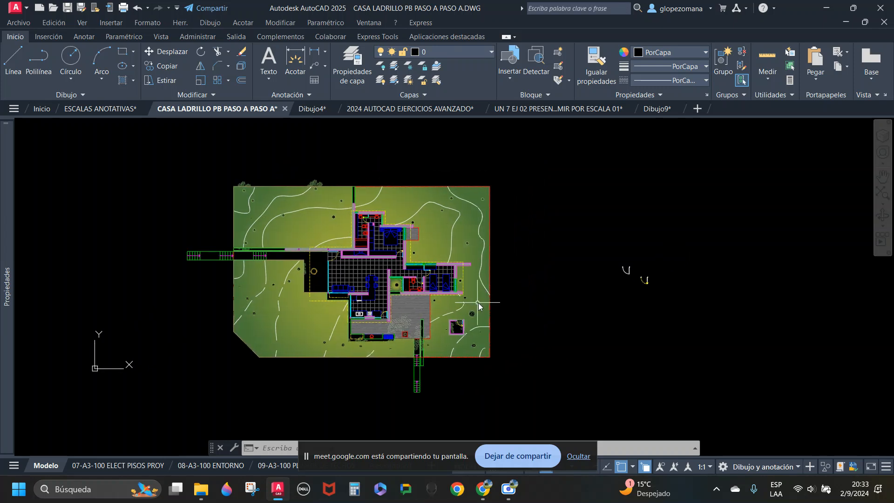
{"action": "scroll", "coordinate": [386, 266], "scroll_direction": "up", "scroll_amount": 3}
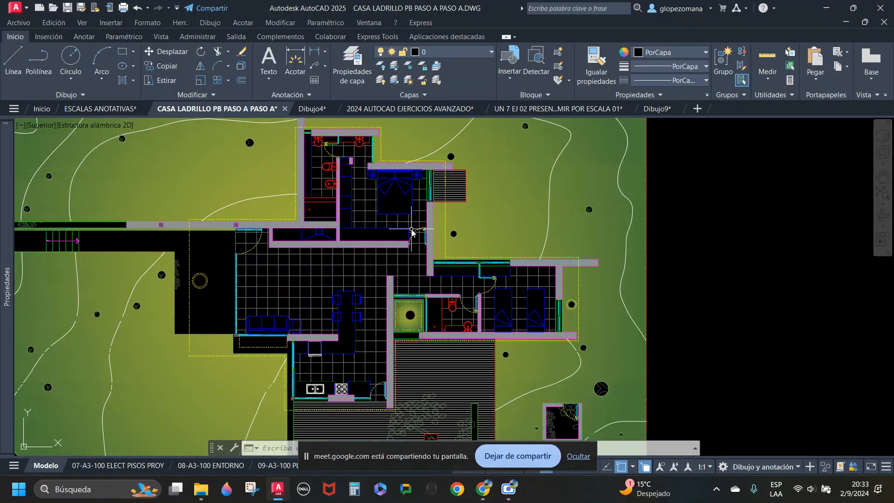
{"action": "scroll", "coordinate": [411, 232], "scroll_direction": "down", "scroll_amount": 3}
{"action": "left_click", "coordinate": [120, 466]}
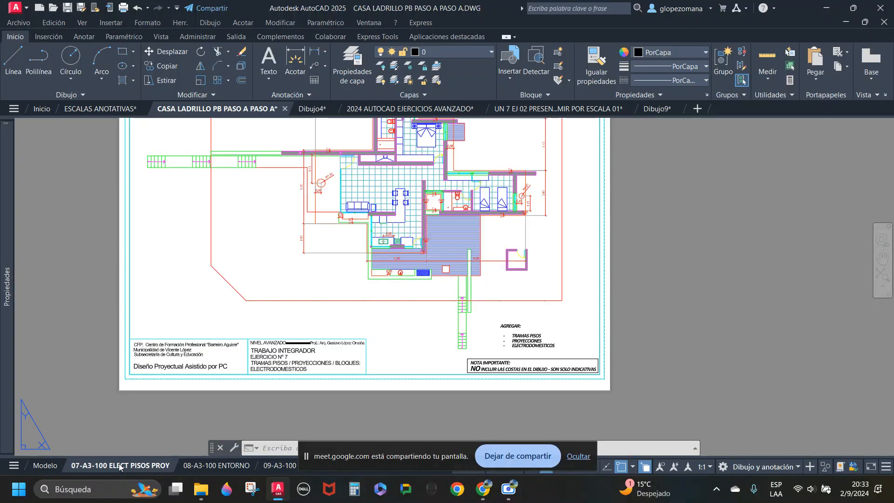
{"action": "scroll", "coordinate": [447, 229], "scroll_direction": "up", "scroll_amount": 4}
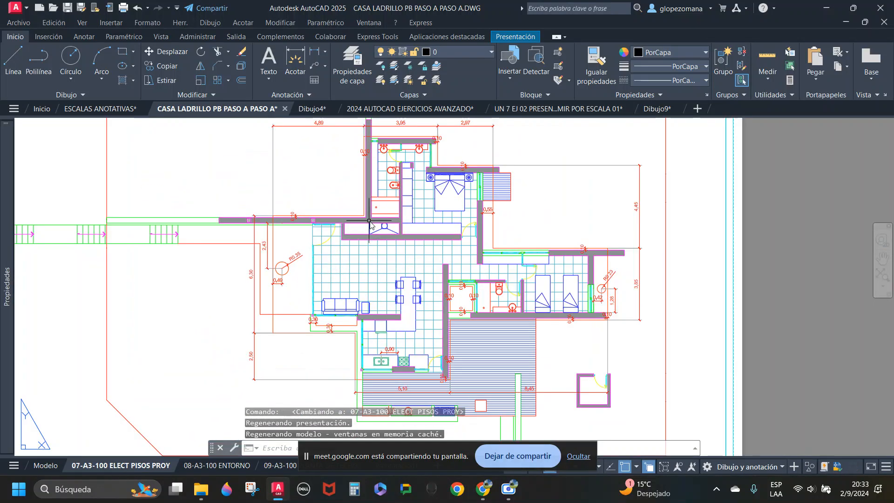
Step: Examine the dimensioned floor plan and the AGREGAR notes in the electrical and floors layout, and open the layout 08-A3-100 ENTORNO
{"action": "scroll", "coordinate": [568, 287], "scroll_direction": "down", "scroll_amount": 2}
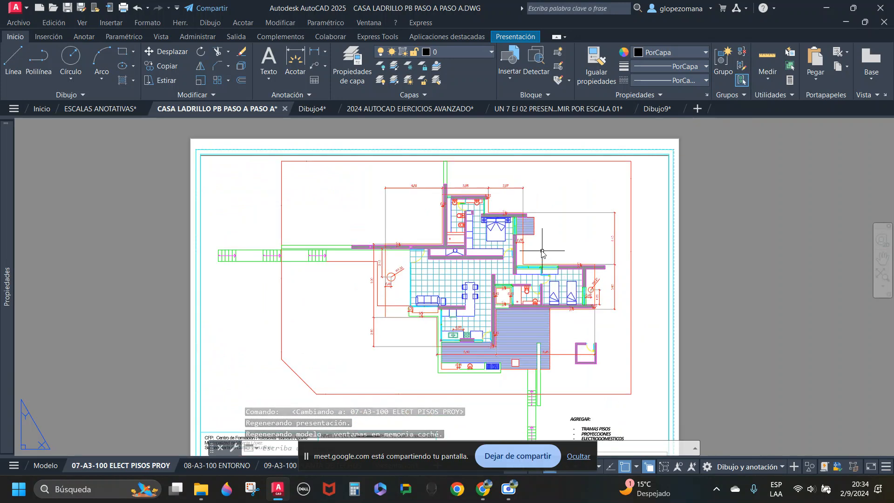
{"action": "scroll", "coordinate": [493, 227], "scroll_direction": "up", "scroll_amount": 2}
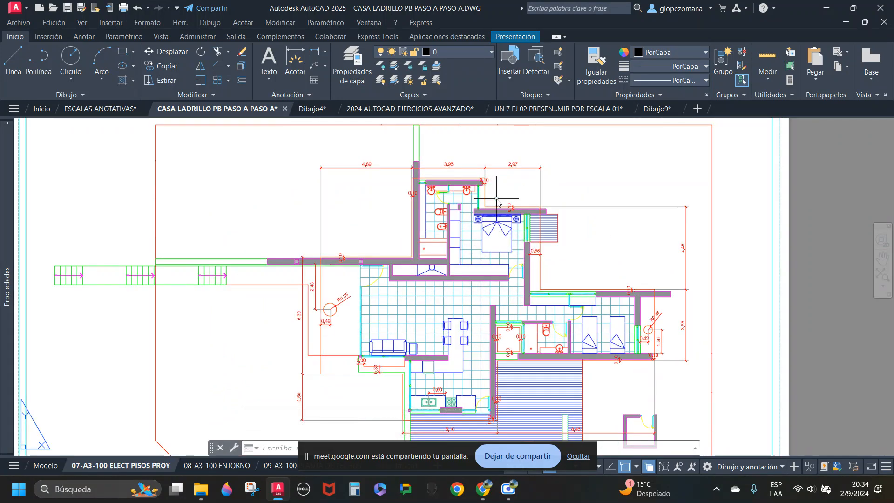
{"action": "scroll", "coordinate": [497, 199], "scroll_direction": "down", "scroll_amount": 3}
{"action": "scroll", "coordinate": [594, 317], "scroll_direction": "up", "scroll_amount": 6}
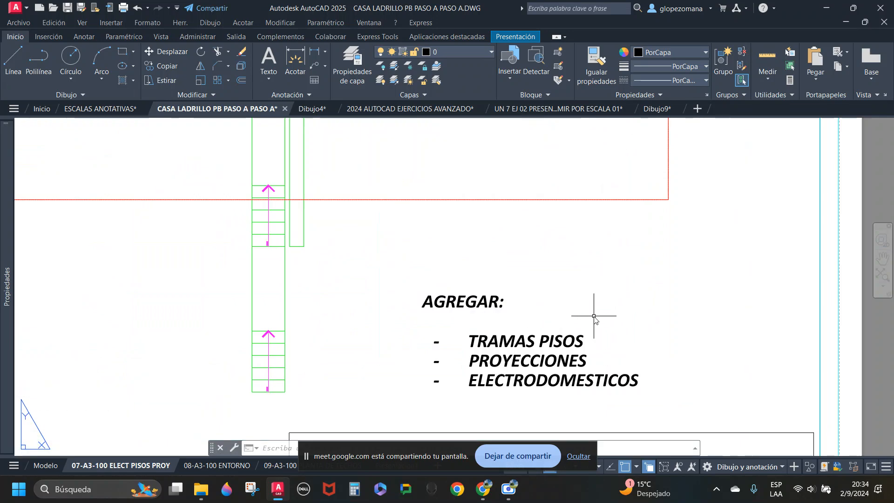
{"action": "scroll", "coordinate": [594, 317], "scroll_direction": "down", "scroll_amount": 3}
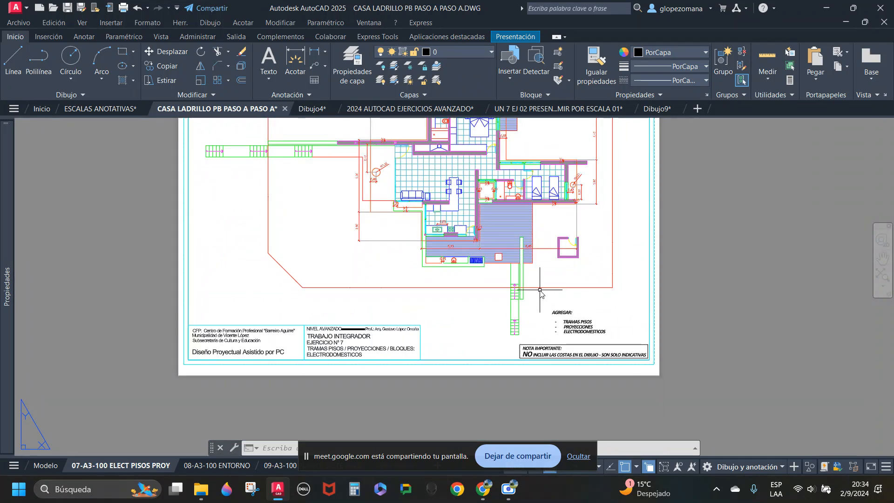
{"action": "scroll", "coordinate": [412, 223], "scroll_direction": "up", "scroll_amount": 4}
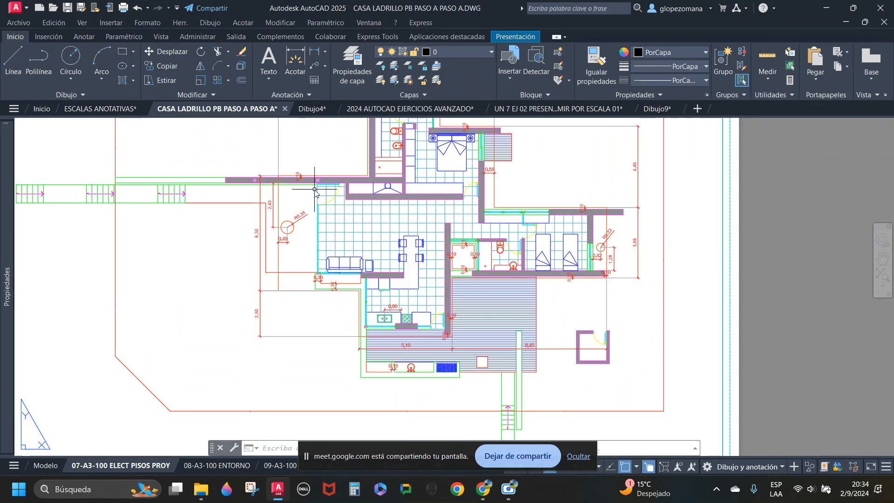
{"action": "left_click", "coordinate": [228, 466]}
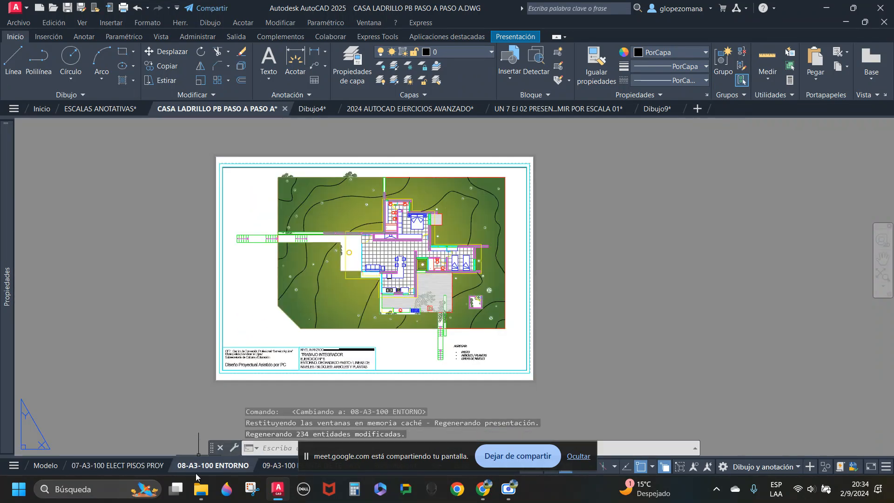
Step: Open the layout 01-A3-100 MUROS and the layout 02-A3-100 MUROS VISTA to examine their wall dimensions
{"action": "left_click", "coordinate": [14, 465]}
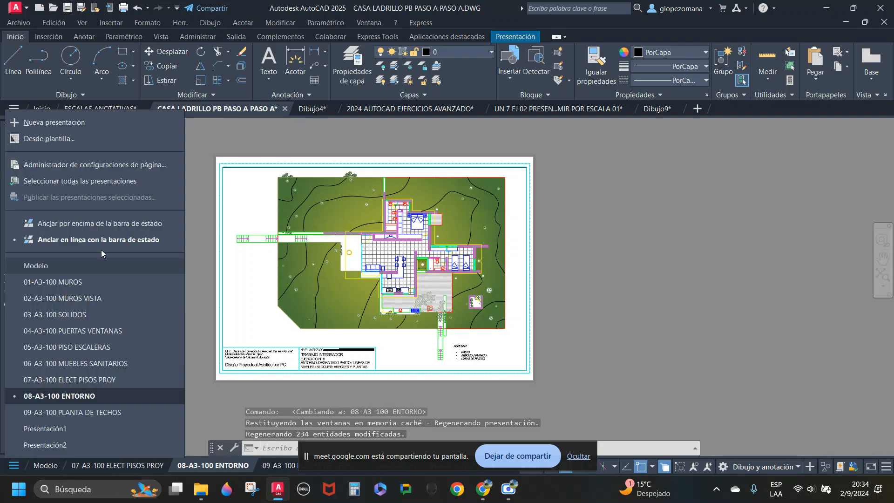
{"action": "left_click", "coordinate": [70, 283]}
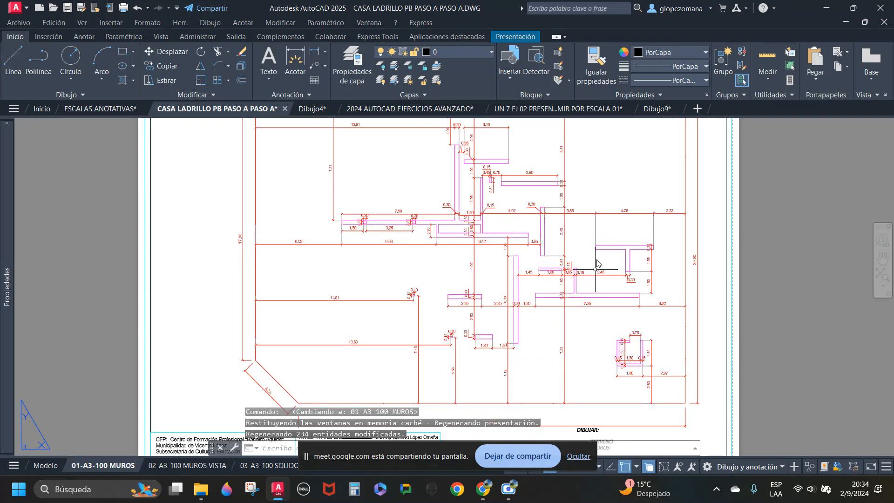
{"action": "middle_click_drag", "start_coordinate": [632, 211], "coordinate": [599, 270]}
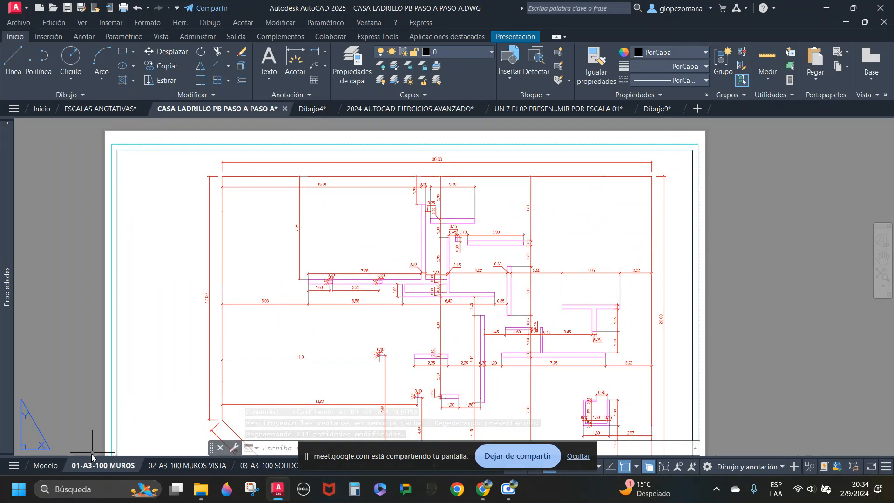
{"action": "key", "text": "ctrl+Page_Down"}
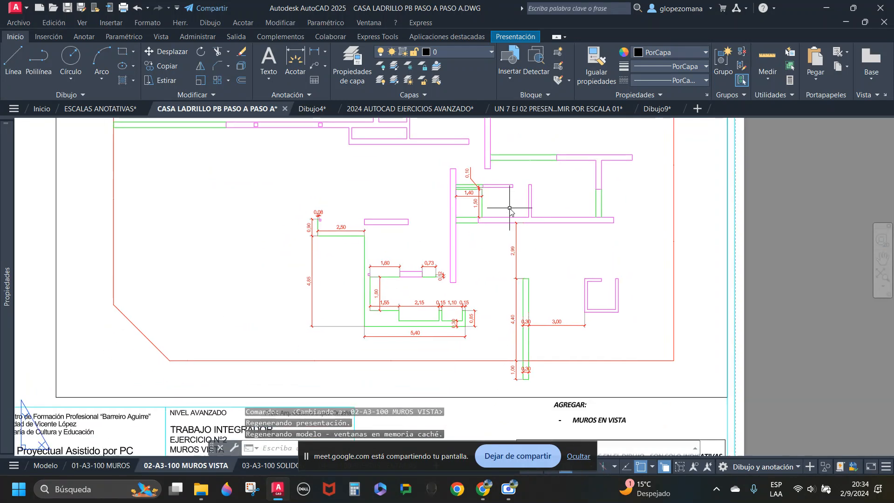
{"action": "middle_click_drag", "start_coordinate": [496, 273], "coordinate": [510, 208]}
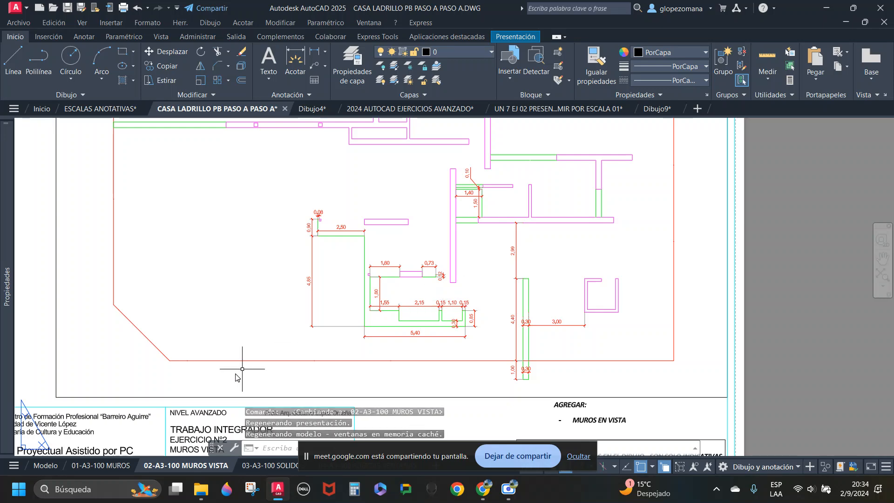
Step: Return to model space, move the screen-sharing bar out of the way and turn on the display of annotative objects for all scales
{"action": "key", "text": "ctrl+Page_Up"}
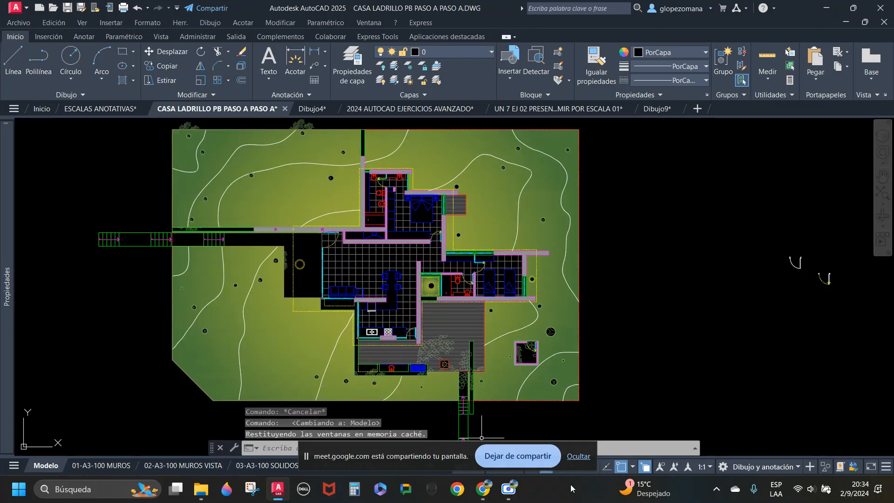
{"action": "left_click_drag", "start_coordinate": [436, 454], "coordinate": [323, 16]}
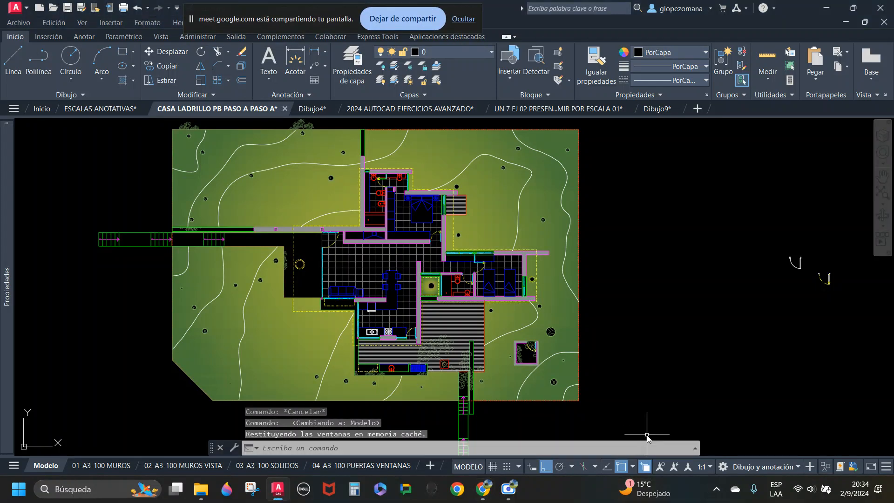
{"action": "scroll", "coordinate": [646, 416], "scroll_direction": "down", "scroll_amount": 4}
{"action": "left_click", "coordinate": [660, 466]}
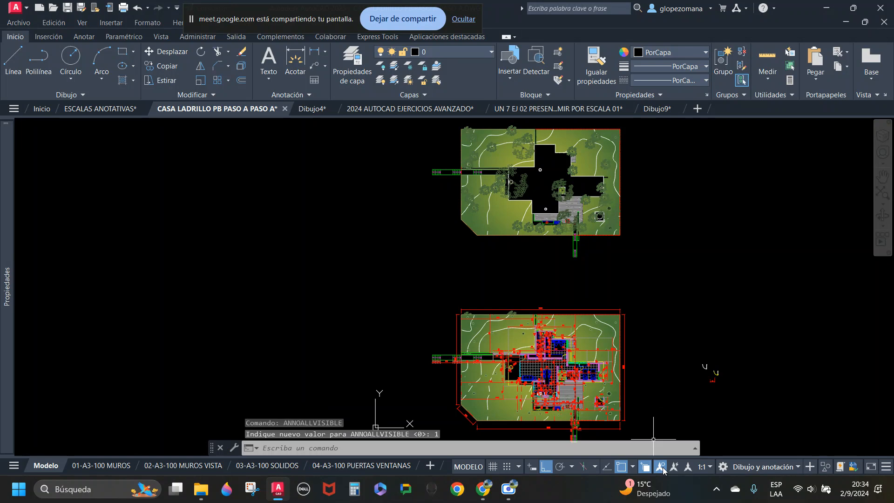
{"action": "scroll", "coordinate": [570, 391], "scroll_direction": "up", "scroll_amount": 4}
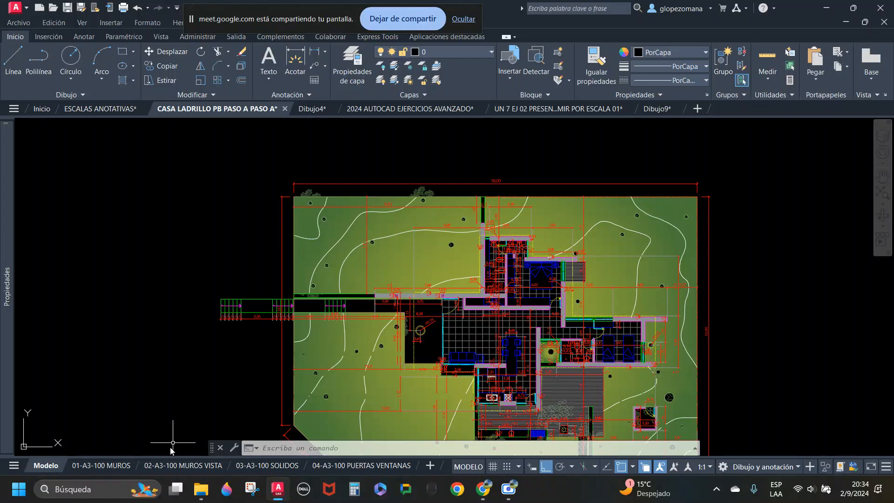
Step: Look at the wall dimensions in the layout 01-A3-100 MUROS and go back to model space
{"action": "left_click", "coordinate": [119, 465]}
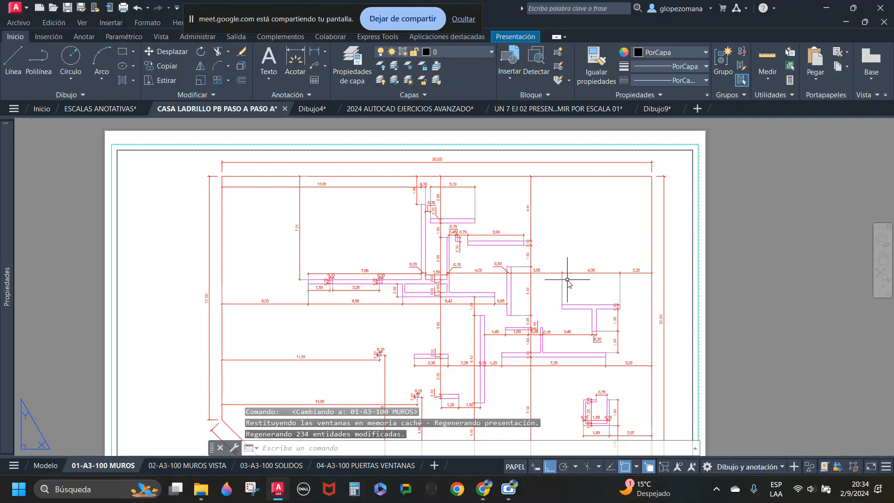
{"action": "left_click", "coordinate": [43, 465]}
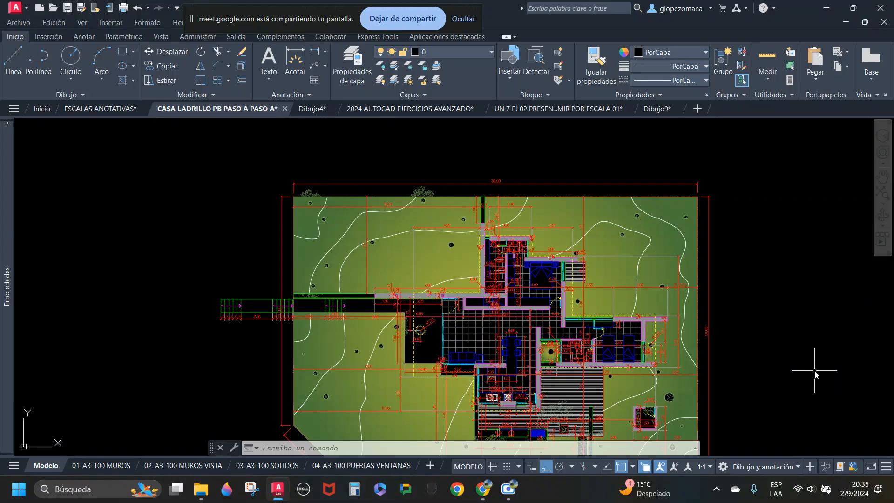
Step: Switch to the Google Meet call in Chrome and stop sharing the screen
{"action": "mouse_move", "coordinate": [496, 495]}
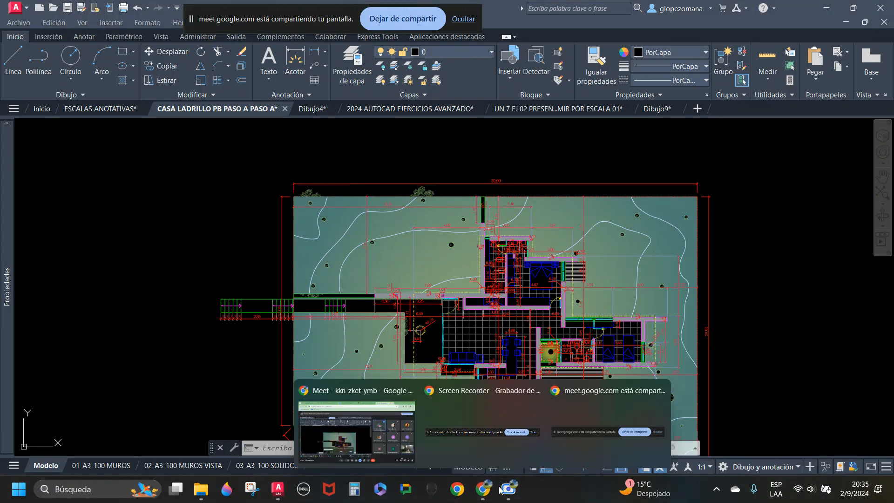
{"action": "left_click", "coordinate": [392, 440]}
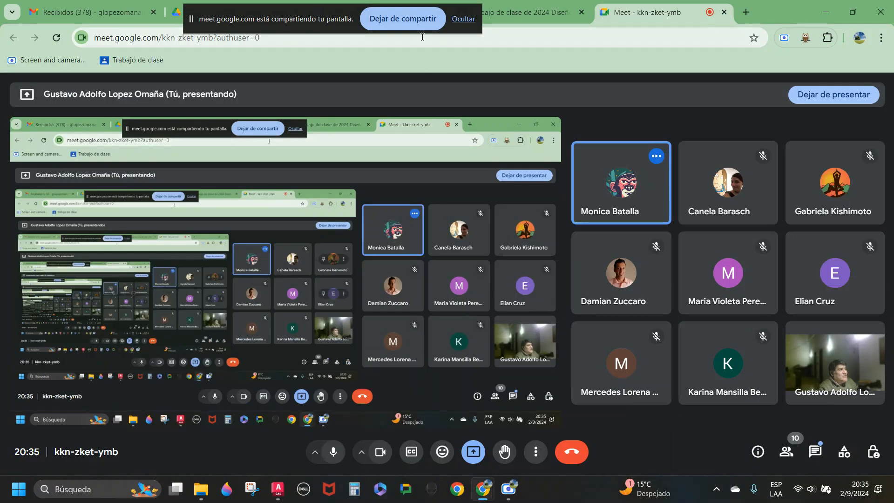
{"action": "left_click", "coordinate": [387, 21]}
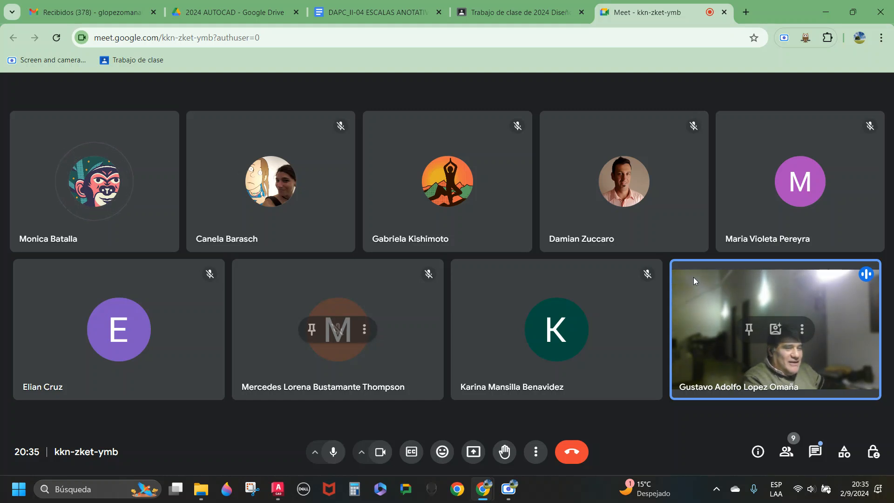
Step: Look at the Windows notifications and the September 2024 calendar, and close them
{"action": "mouse_move", "coordinate": [515, 494]}
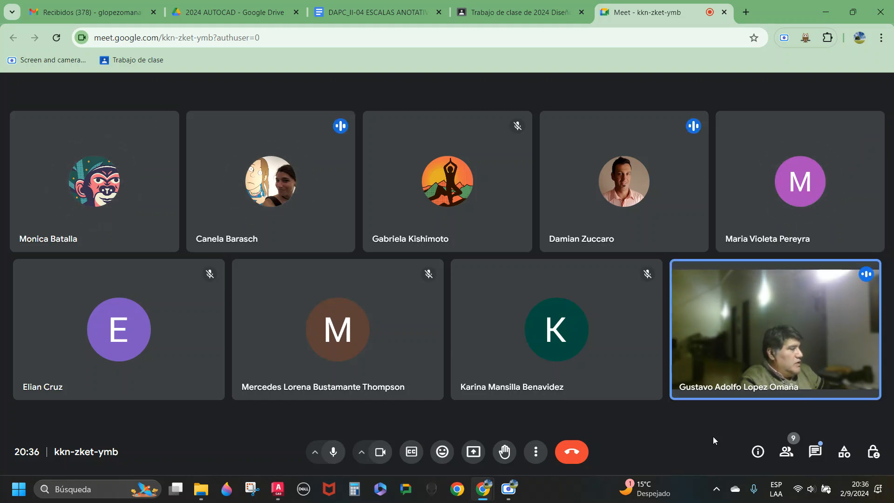
{"action": "left_click", "coordinate": [865, 490]}
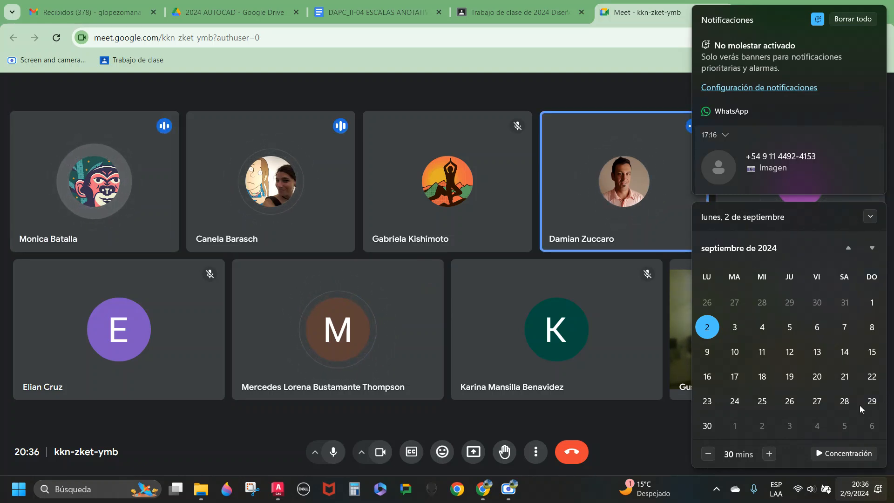
{"action": "left_click", "coordinate": [643, 438]}
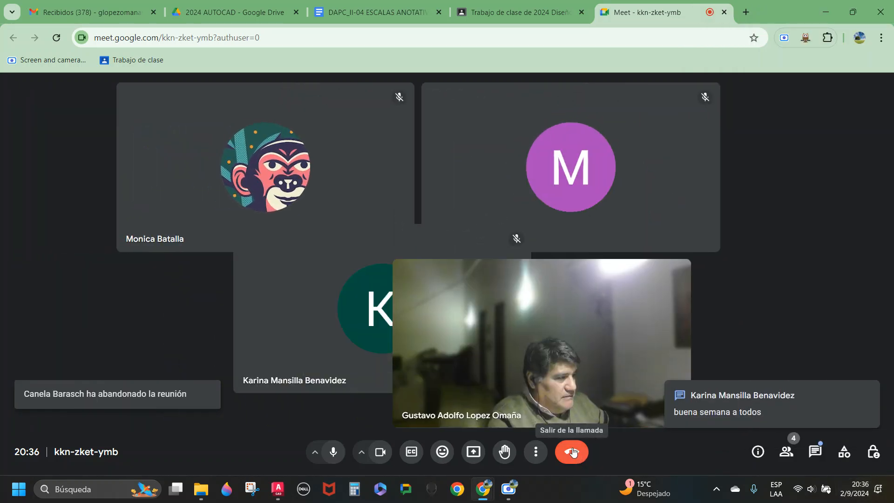
Step: Ask to leave the Meet call and bring up the Scre.io screen recorder and its open windows
{"action": "left_click", "coordinate": [572, 451]}
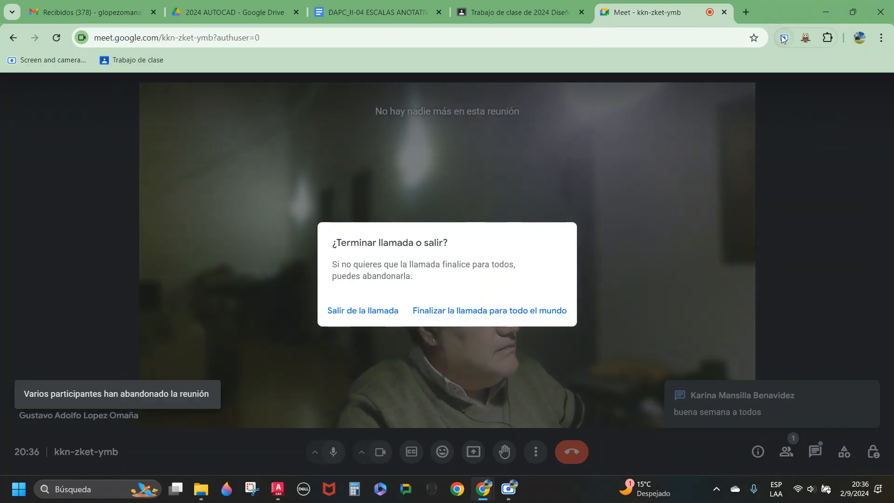
{"action": "left_click", "coordinate": [784, 39]}
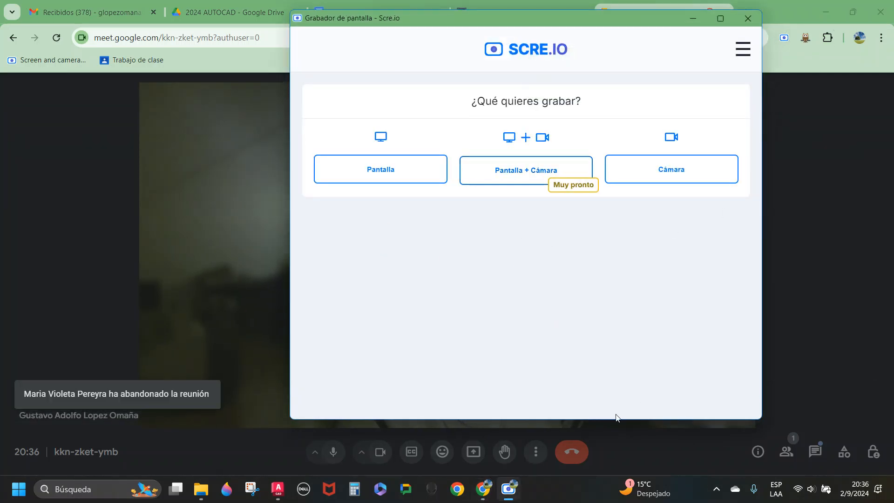
{"action": "mouse_move", "coordinate": [510, 494]}
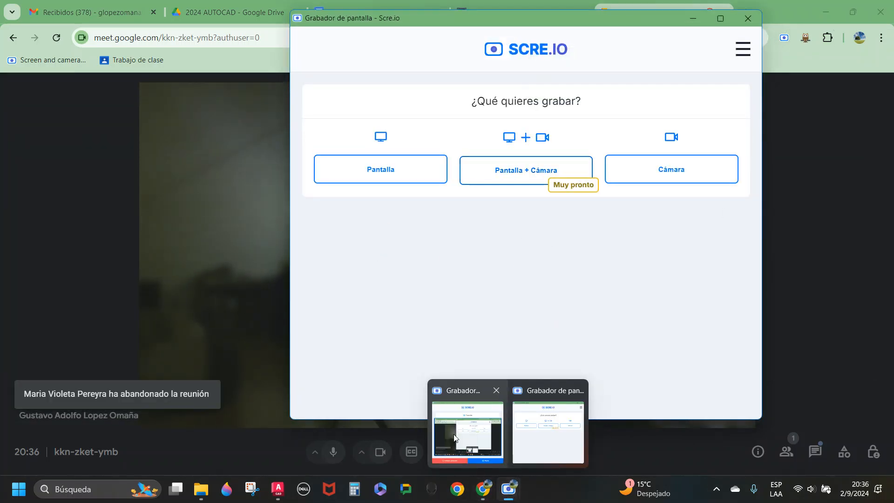